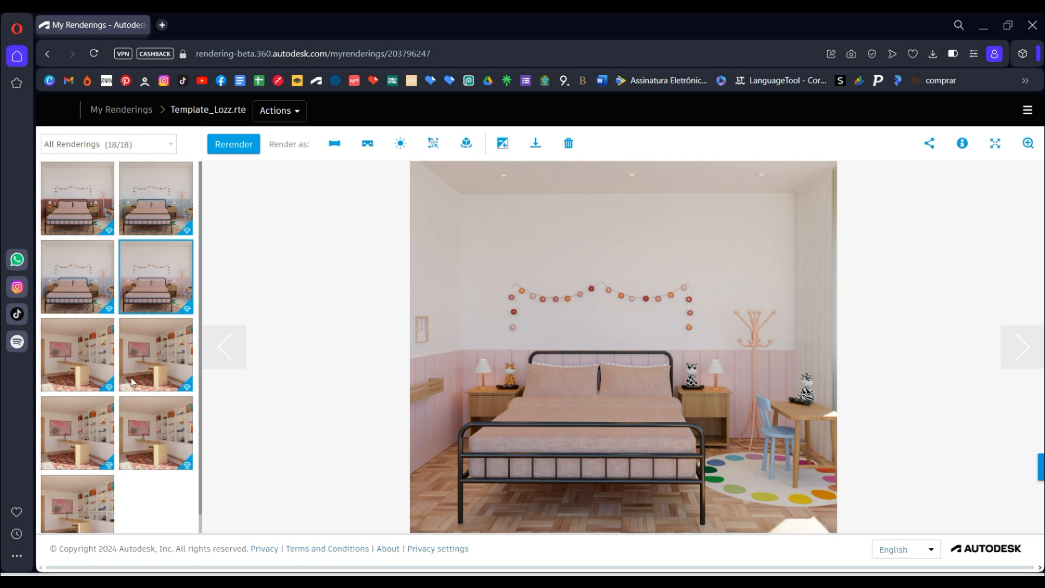
Compare the bedroom renderings with lilac, blue and burgundy wall panelling.
{"action": "left_click", "coordinate": [102, 267]}
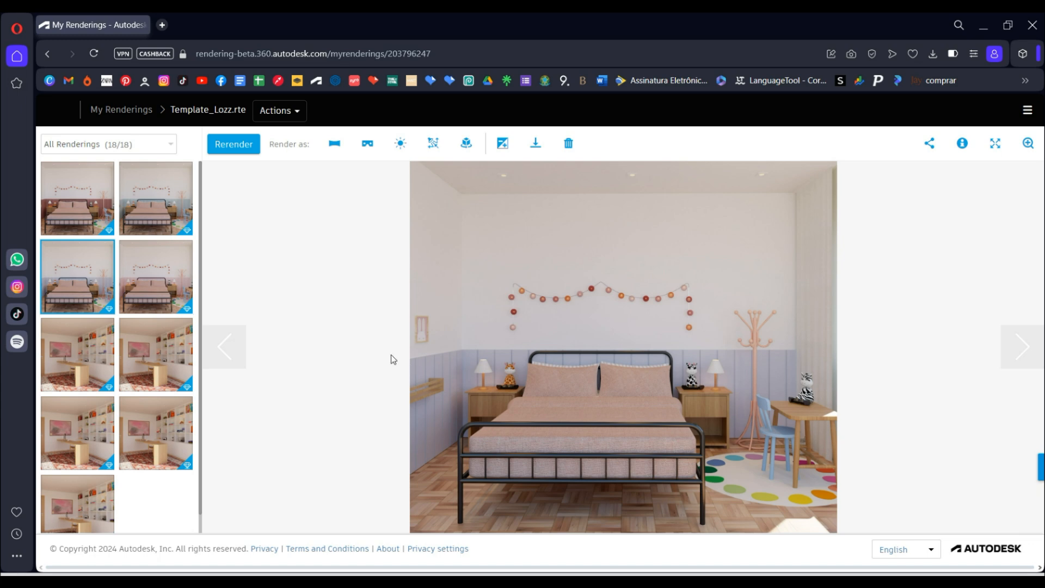
{"action": "left_click", "coordinate": [191, 208]}
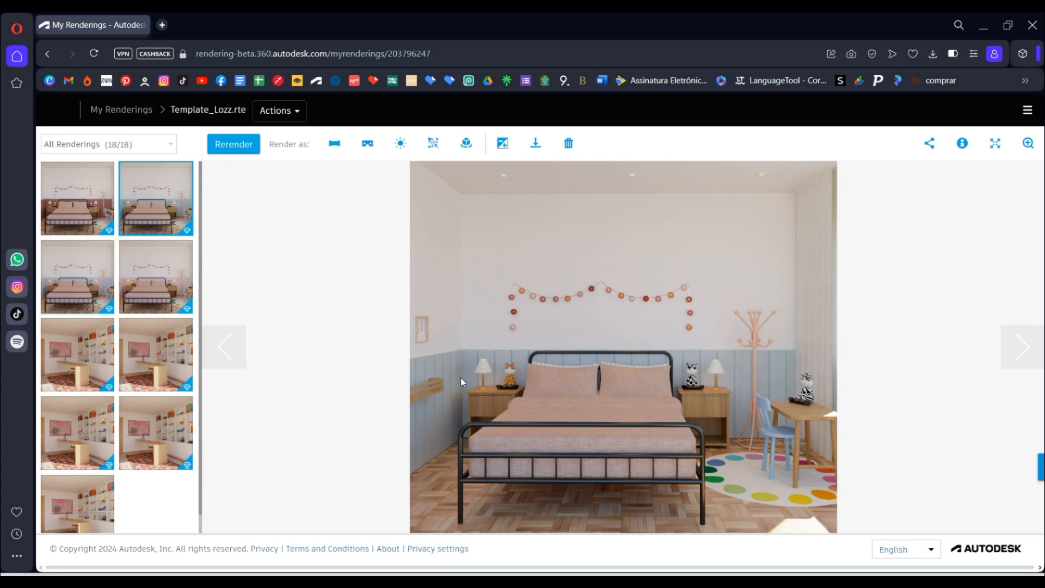
{"action": "left_click", "coordinate": [87, 196]}
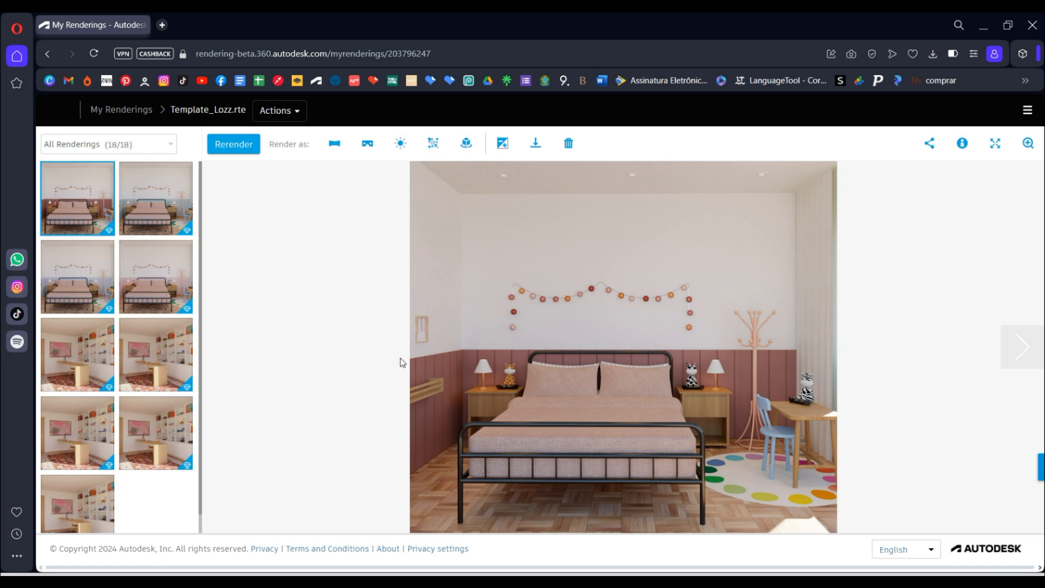
Switch to Revit and examine the furniture and decor categories in the modelling floor plan, including the children's coat racks and headboards.
{"action": "left_click", "coordinate": [983, 25]}
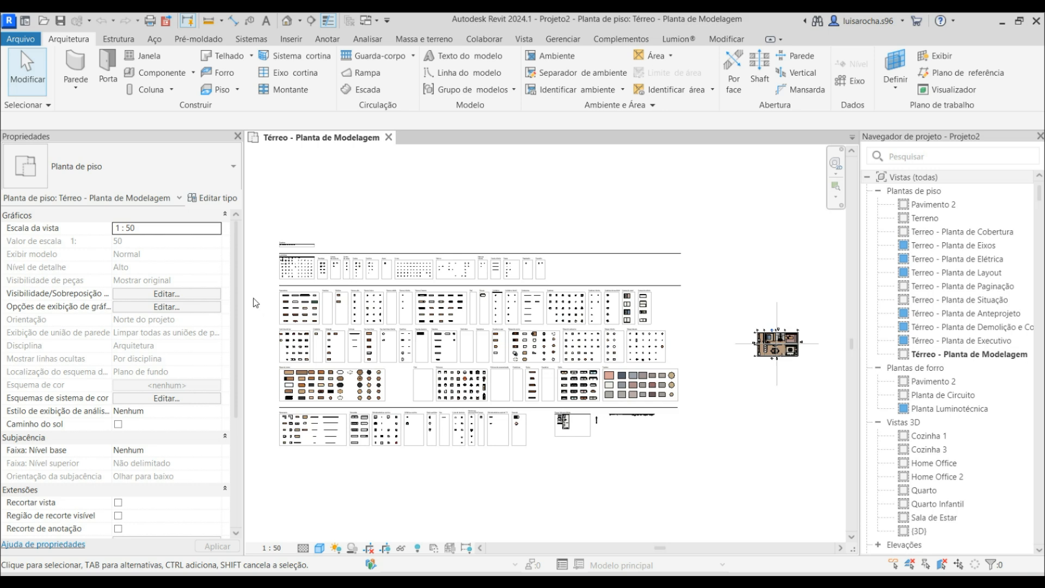
{"action": "scroll", "coordinate": [255, 302], "scroll_direction": "up", "scroll_amount": 4}
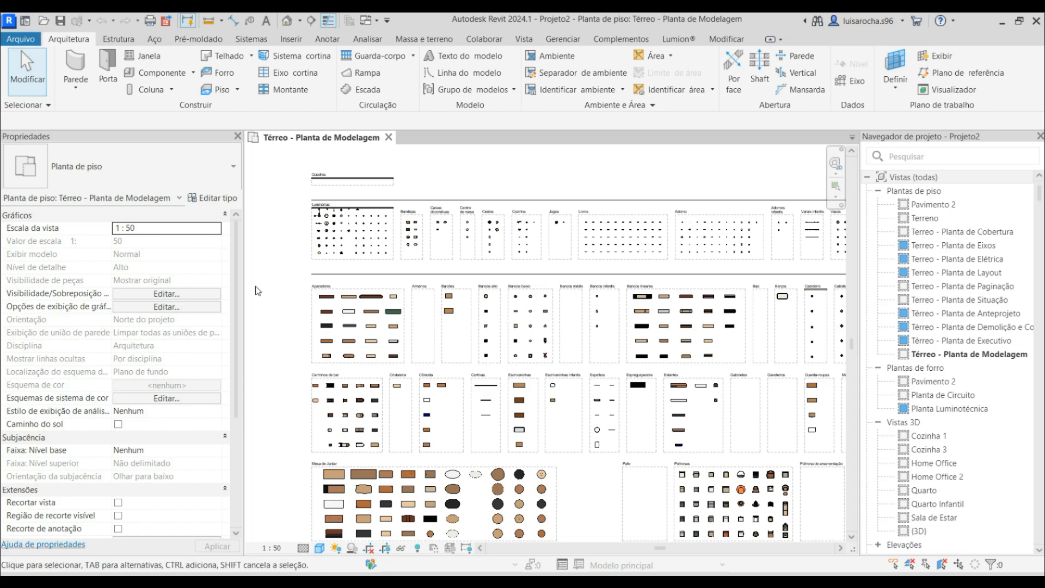
{"action": "scroll", "coordinate": [276, 326], "scroll_direction": "down", "scroll_amount": 3}
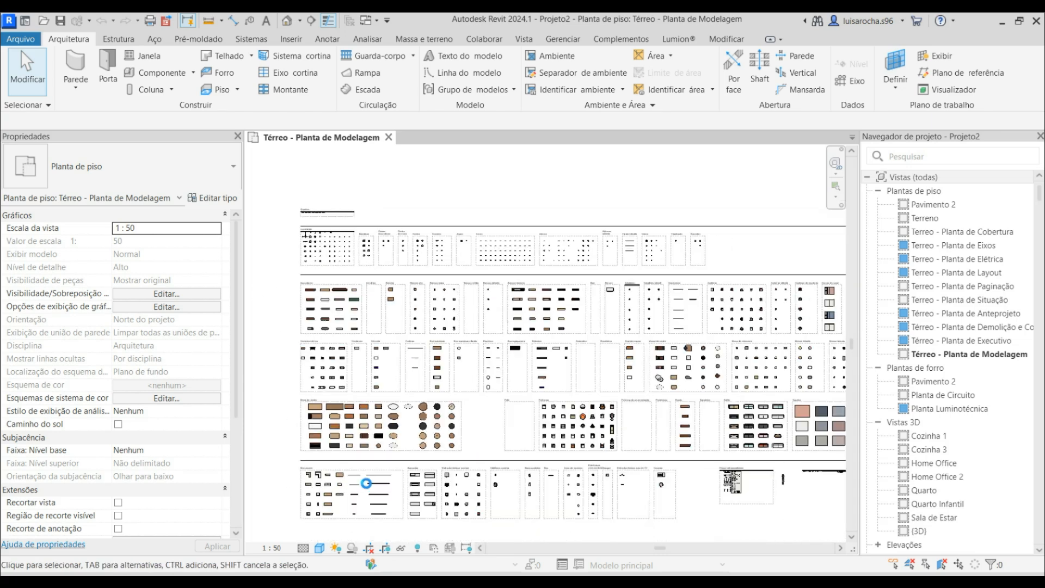
{"action": "scroll", "coordinate": [278, 299], "scroll_direction": "up", "scroll_amount": 4}
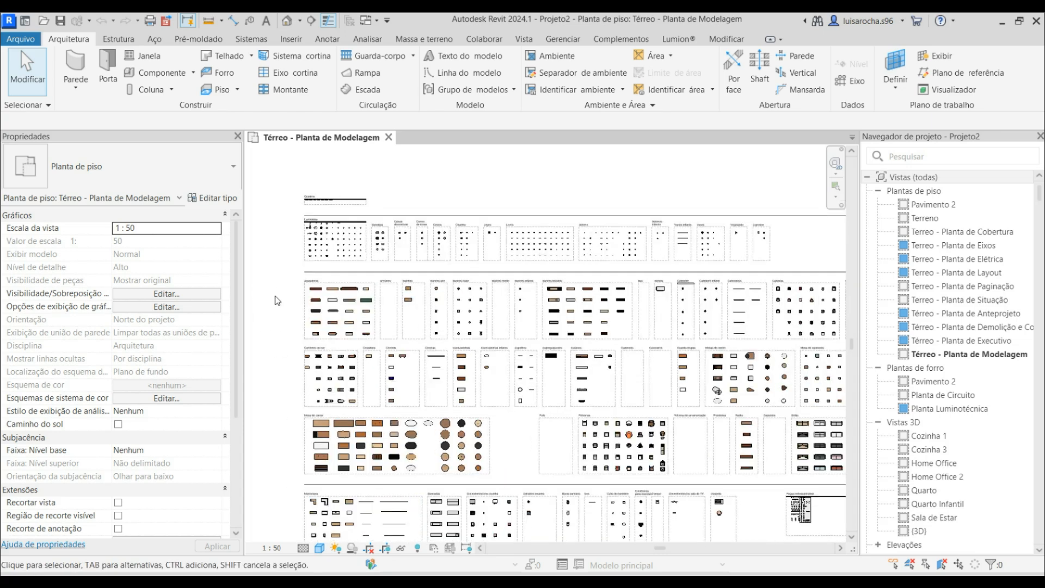
{"action": "scroll", "coordinate": [284, 308], "scroll_direction": "down", "scroll_amount": 2}
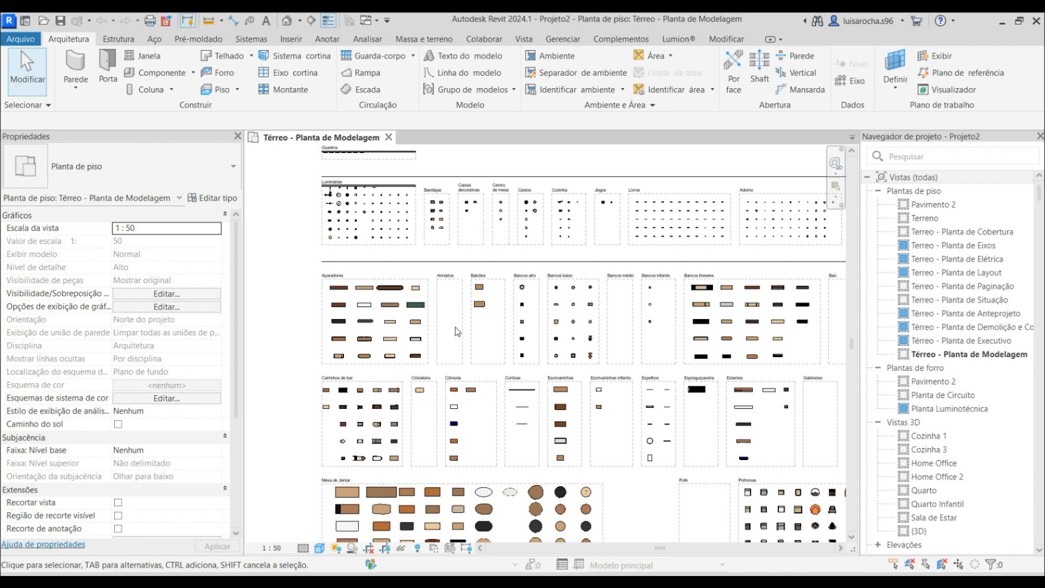
{"action": "scroll", "coordinate": [258, 301], "scroll_direction": "down", "scroll_amount": 2}
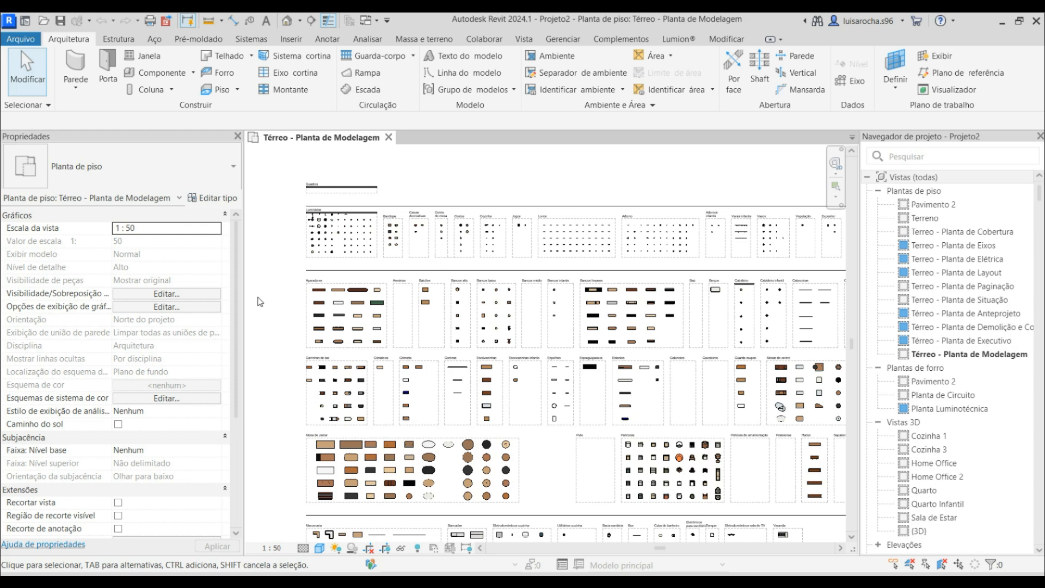
{"action": "scroll", "coordinate": [258, 299], "scroll_direction": "down", "scroll_amount": 1}
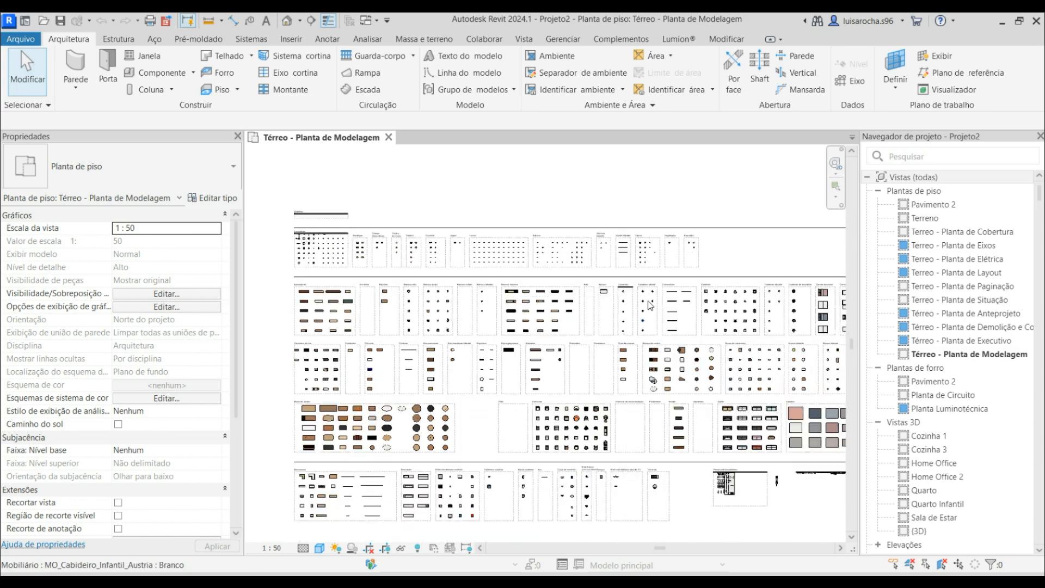
{"action": "scroll", "coordinate": [647, 299], "scroll_direction": "up", "scroll_amount": 3}
{"action": "scroll", "coordinate": [531, 287], "scroll_direction": "up", "scroll_amount": 2}
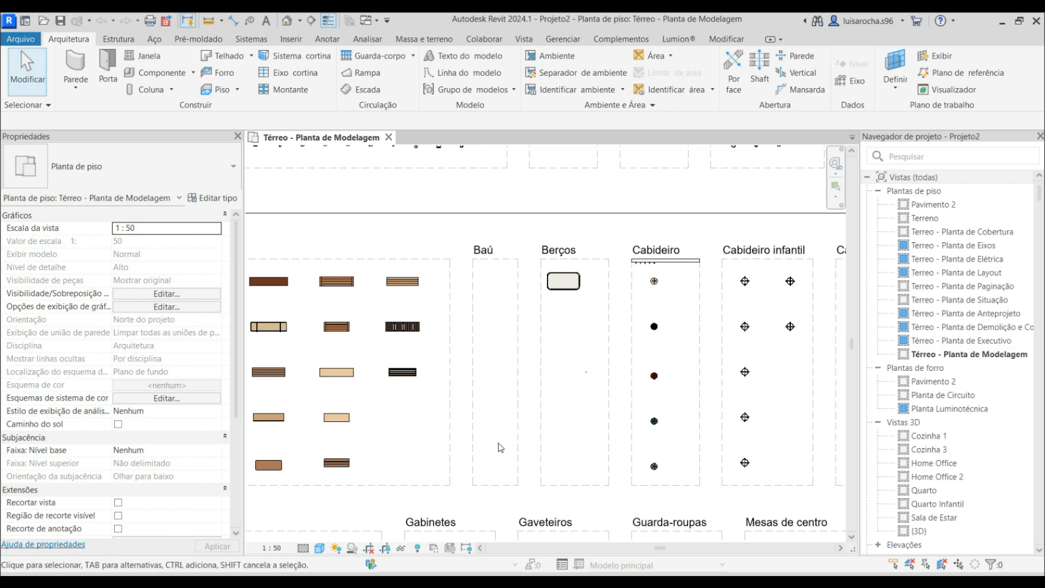
{"action": "scroll", "coordinate": [507, 346], "scroll_direction": "down", "scroll_amount": 1}
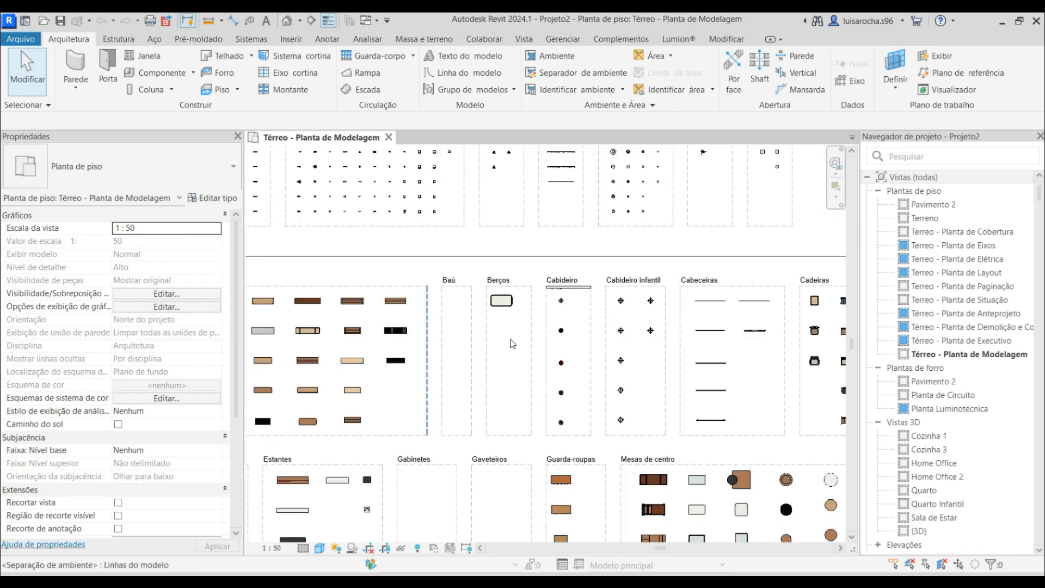
{"action": "scroll", "coordinate": [681, 388], "scroll_direction": "up", "scroll_amount": 1}
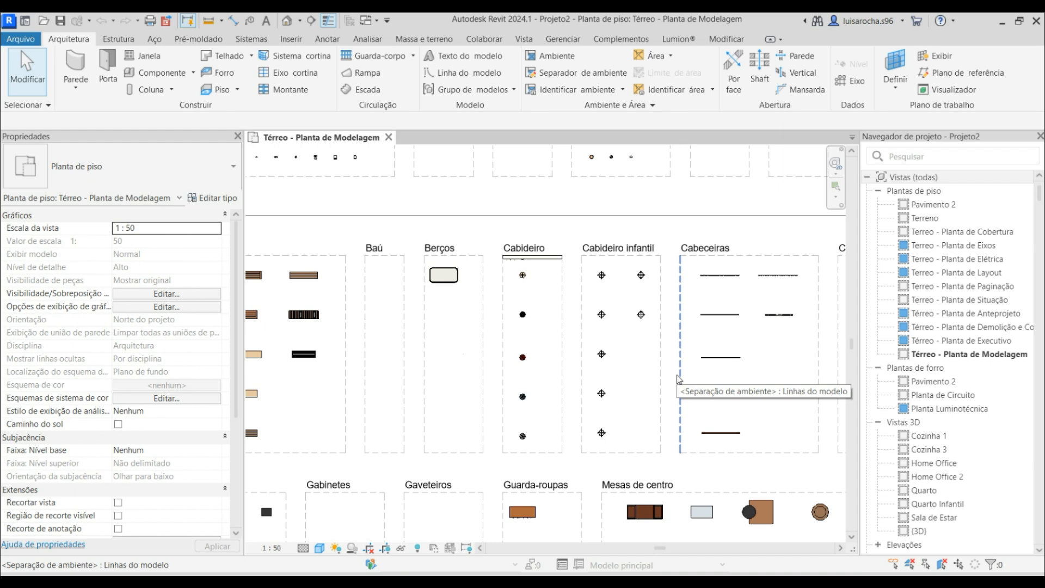
{"action": "scroll", "coordinate": [602, 264], "scroll_direction": "up", "scroll_amount": 2}
Open the default 3D view and inspect the pink and yellow children's coat racks.
{"action": "left_click", "coordinate": [292, 22]}
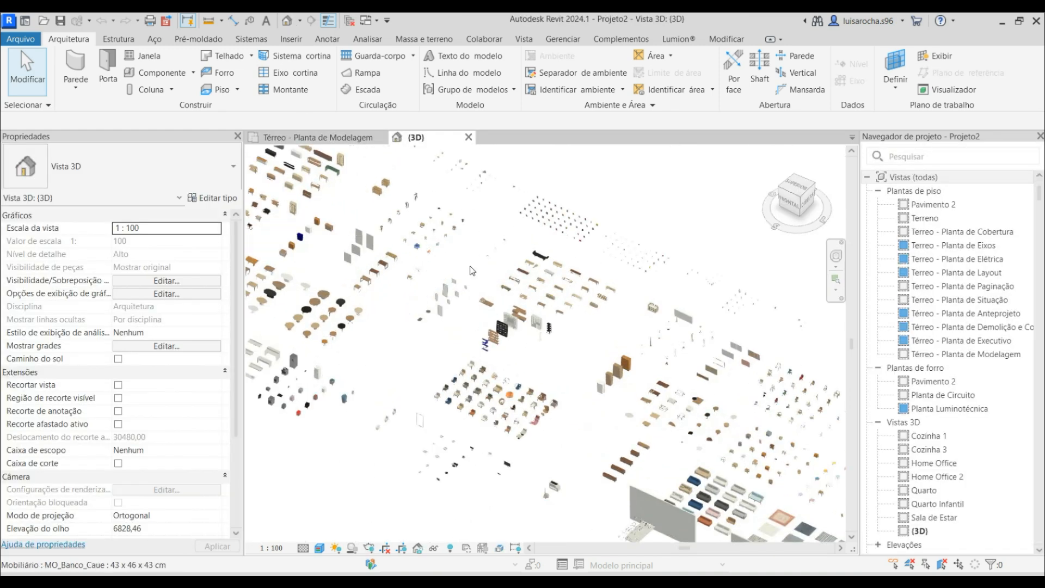
{"action": "scroll", "coordinate": [680, 352], "scroll_direction": "up", "scroll_amount": 5}
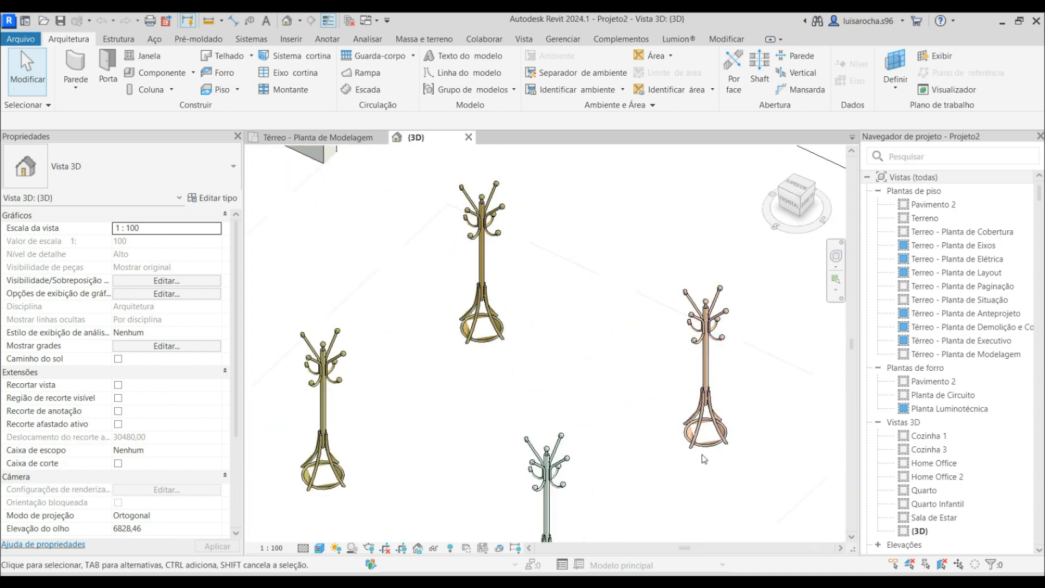
{"action": "left_click", "coordinate": [708, 444]}
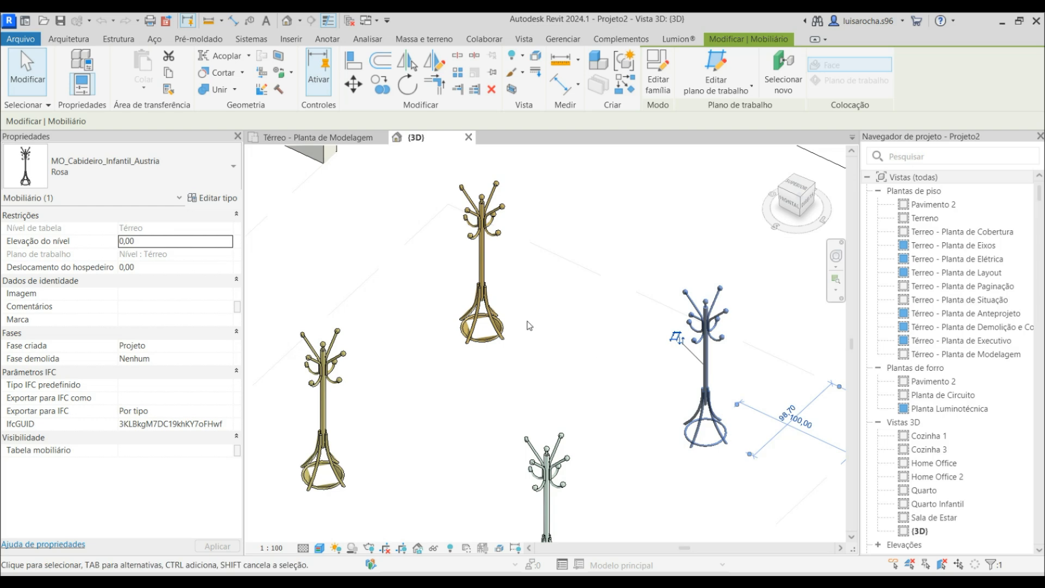
{"action": "left_click", "coordinate": [573, 332]}
{"action": "left_click", "coordinate": [495, 324]}
{"action": "scroll", "coordinate": [498, 267], "scroll_direction": "down", "scroll_amount": 3}
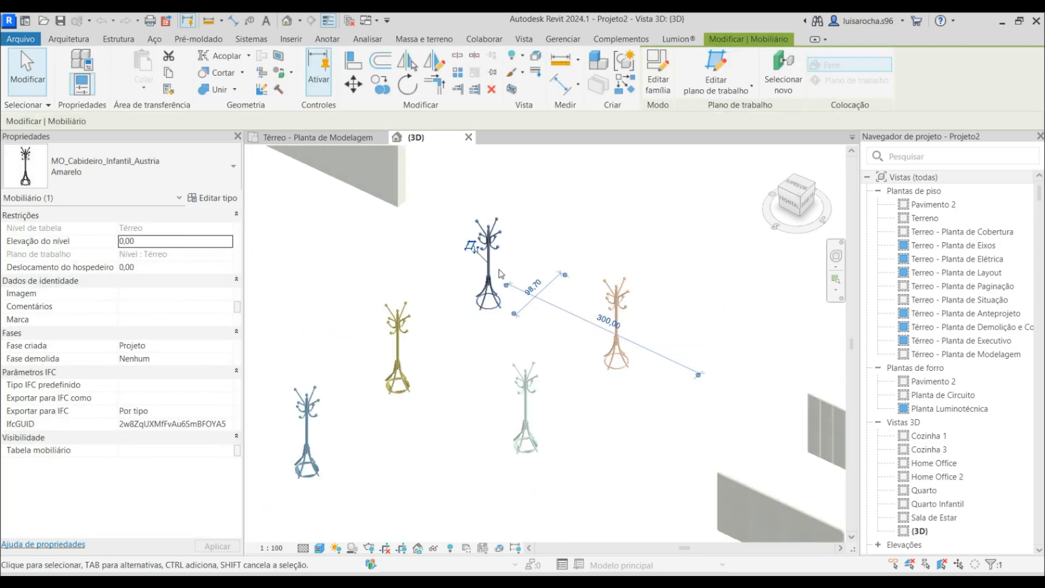
{"action": "left_click", "coordinate": [484, 352]}
Open the yellow children's coat rack's type properties and follow its product URL.
{"action": "scroll", "coordinate": [501, 252], "scroll_direction": "up", "scroll_amount": 2}
{"action": "scroll", "coordinate": [502, 256], "scroll_direction": "up", "scroll_amount": 3}
{"action": "left_click", "coordinate": [477, 256]}
{"action": "left_click", "coordinate": [214, 199]}
{"action": "scroll", "coordinate": [497, 336], "scroll_direction": "down", "scroll_amount": 2}
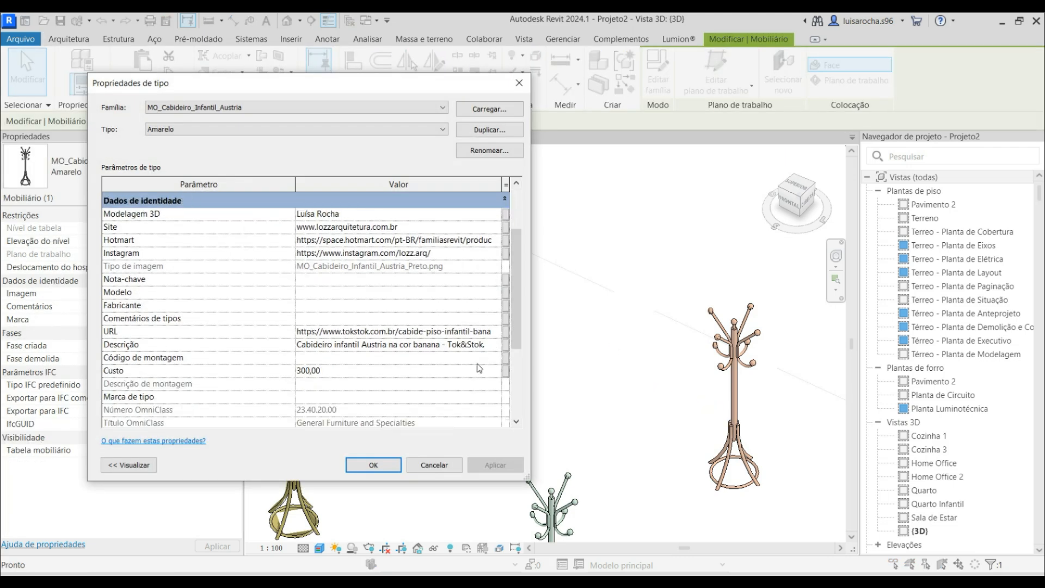
{"action": "left_click", "coordinate": [496, 331]}
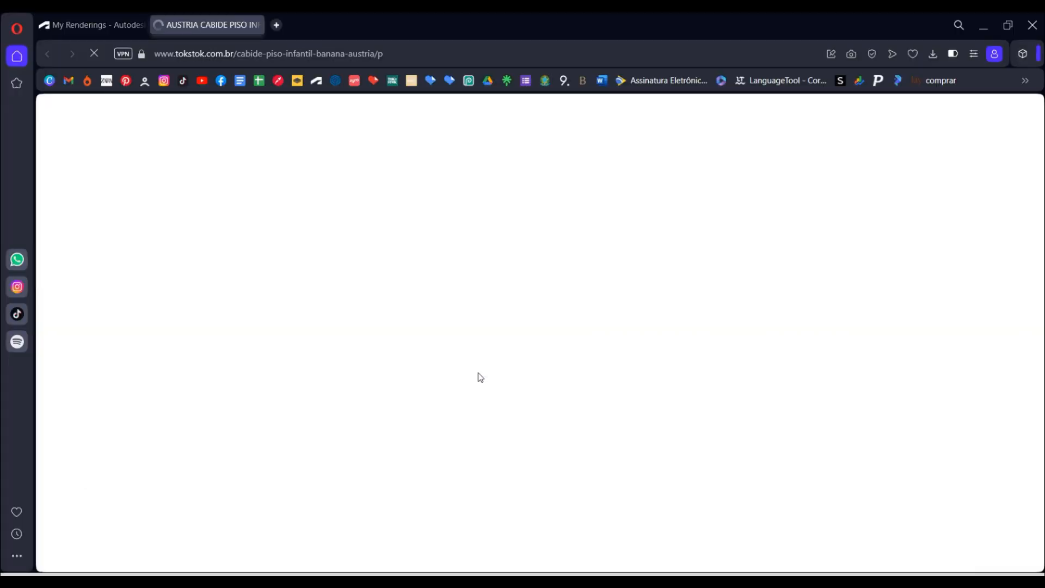
View the coat rack's white finish on the Tok&Stok site, then return to Revit and close the type properties.
{"action": "scroll", "coordinate": [794, 332], "scroll_direction": "down", "scroll_amount": 1}
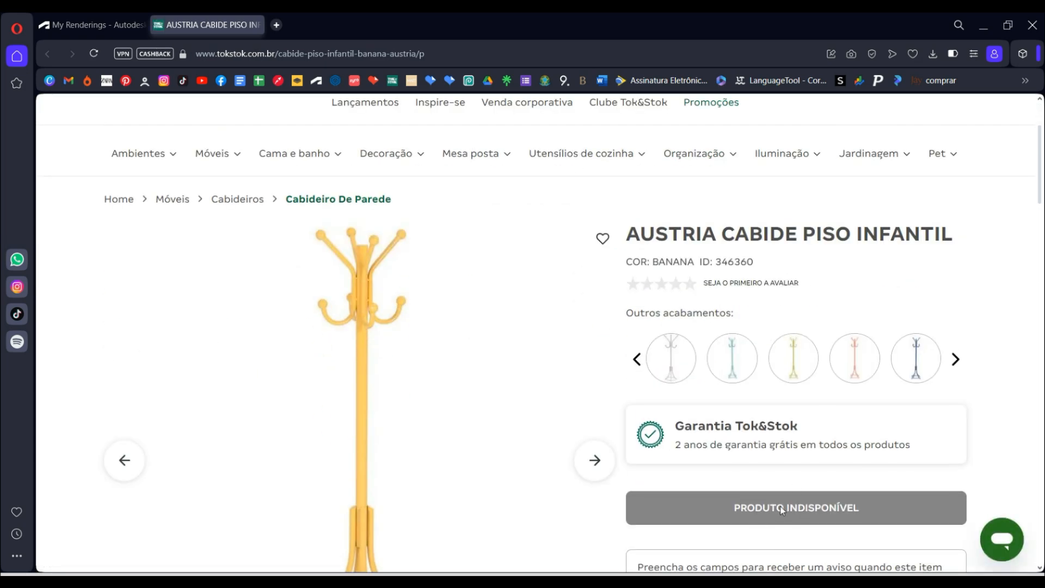
{"action": "left_click", "coordinate": [660, 370]}
{"action": "scroll", "coordinate": [706, 362], "scroll_direction": "down", "scroll_amount": 4}
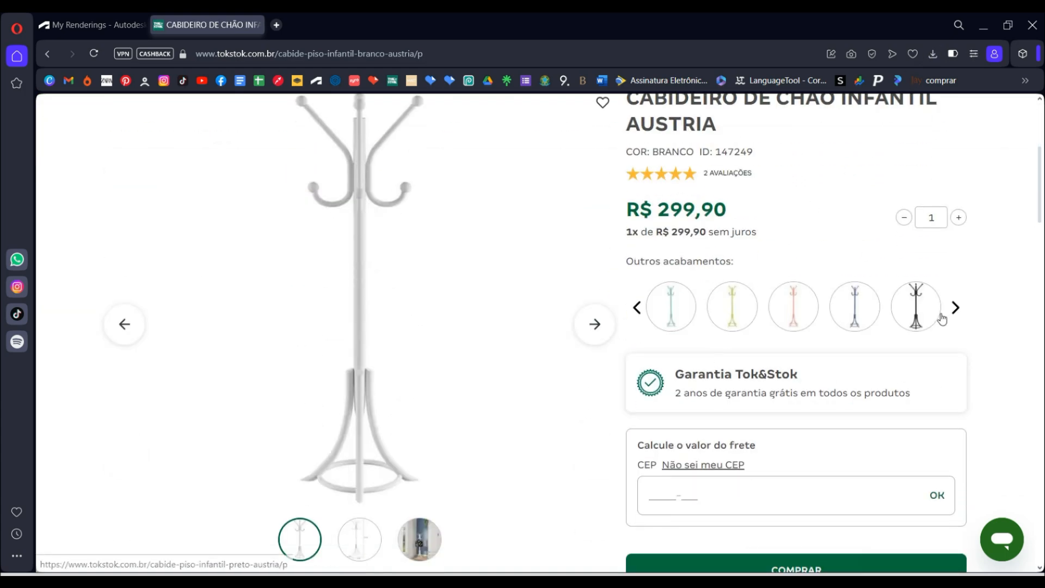
{"action": "left_click", "coordinate": [984, 25]}
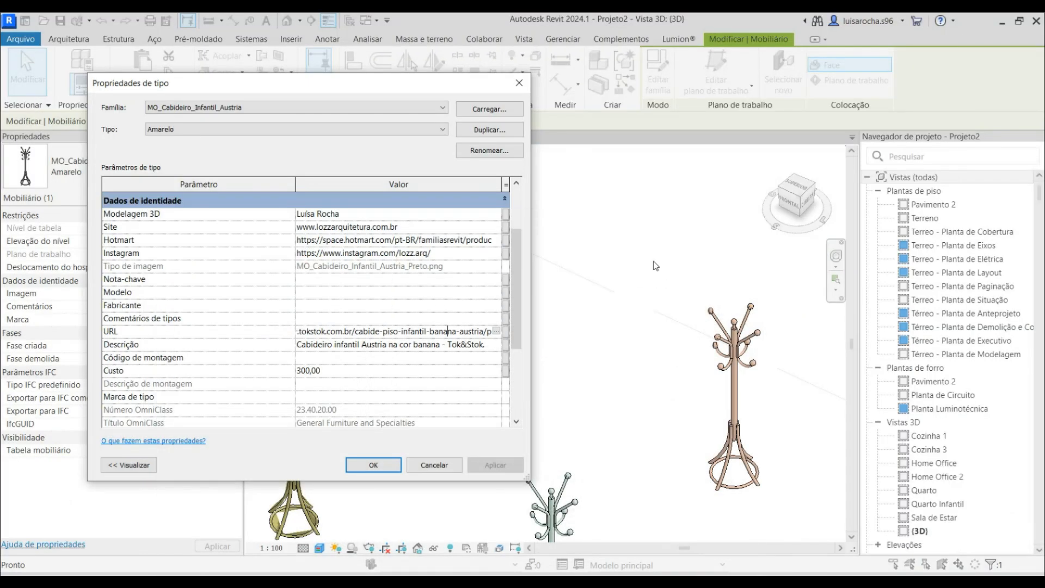
{"action": "left_click", "coordinate": [374, 465]}
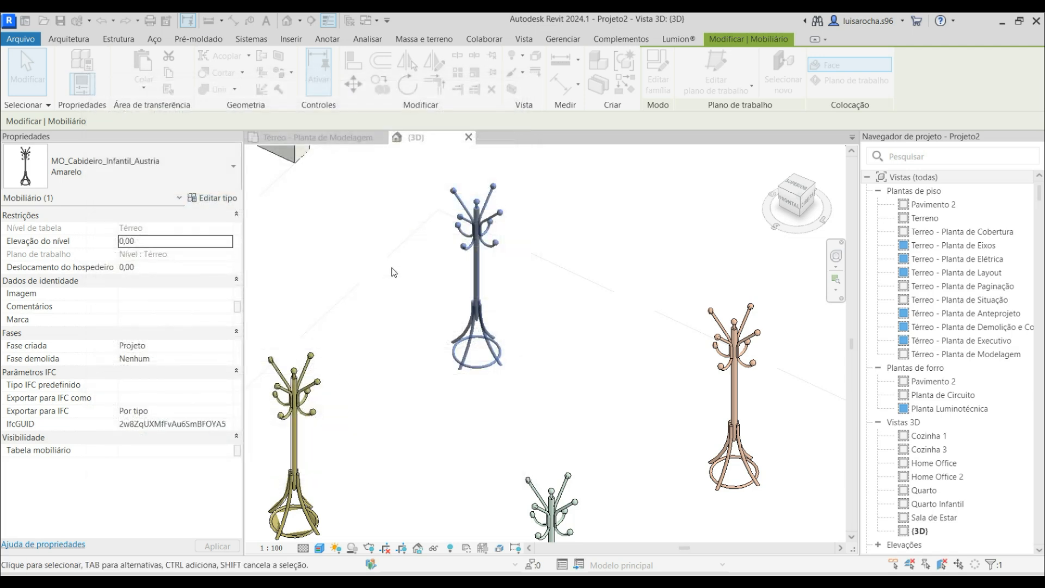
Inspect the children's chairs in the 3D view and check the mint-green chair's family and type.
{"action": "scroll", "coordinate": [564, 401], "scroll_direction": "down", "scroll_amount": 4}
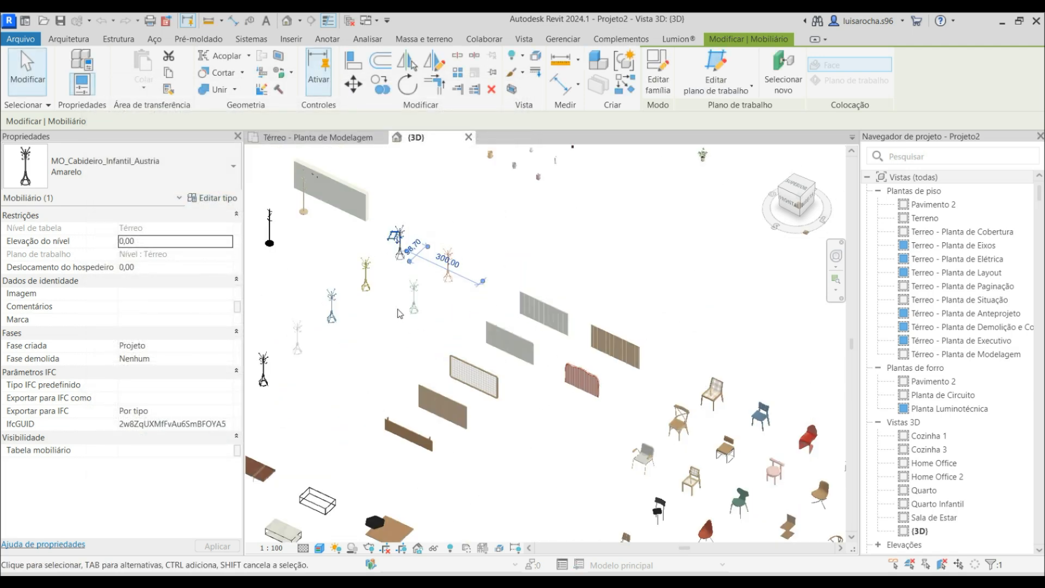
{"action": "left_click", "coordinate": [320, 257]}
{"action": "scroll", "coordinate": [319, 257], "scroll_direction": "down", "scroll_amount": 2}
{"action": "scroll", "coordinate": [618, 191], "scroll_direction": "up", "scroll_amount": 6}
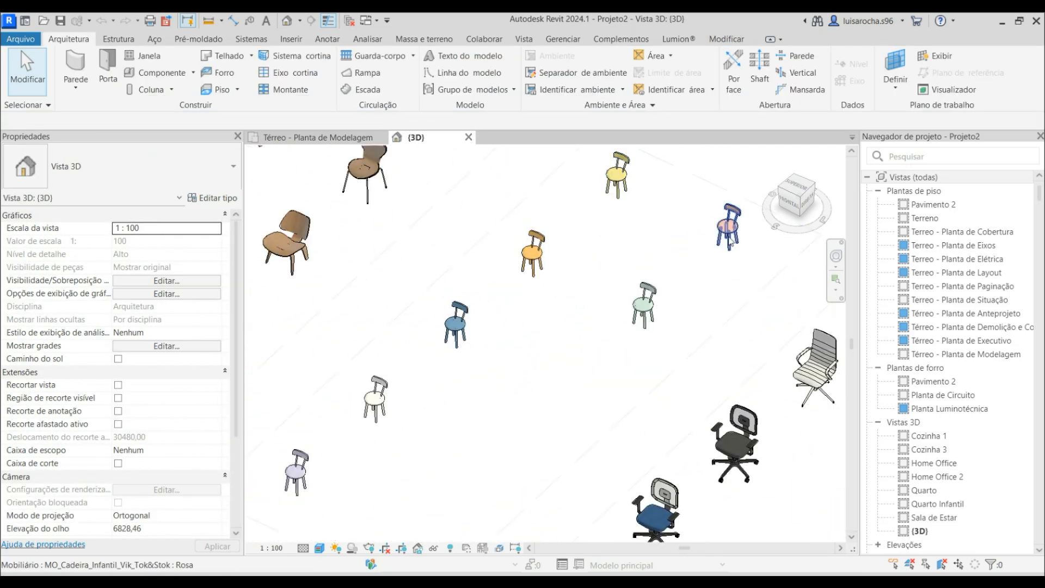
{"action": "left_click", "coordinate": [655, 326]}
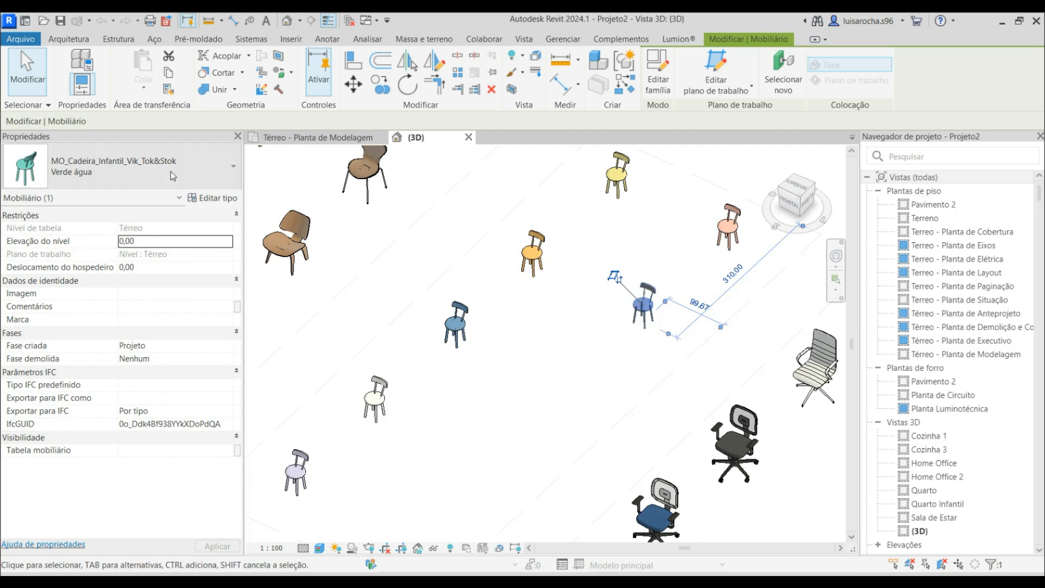
{"action": "left_click", "coordinate": [340, 509]}
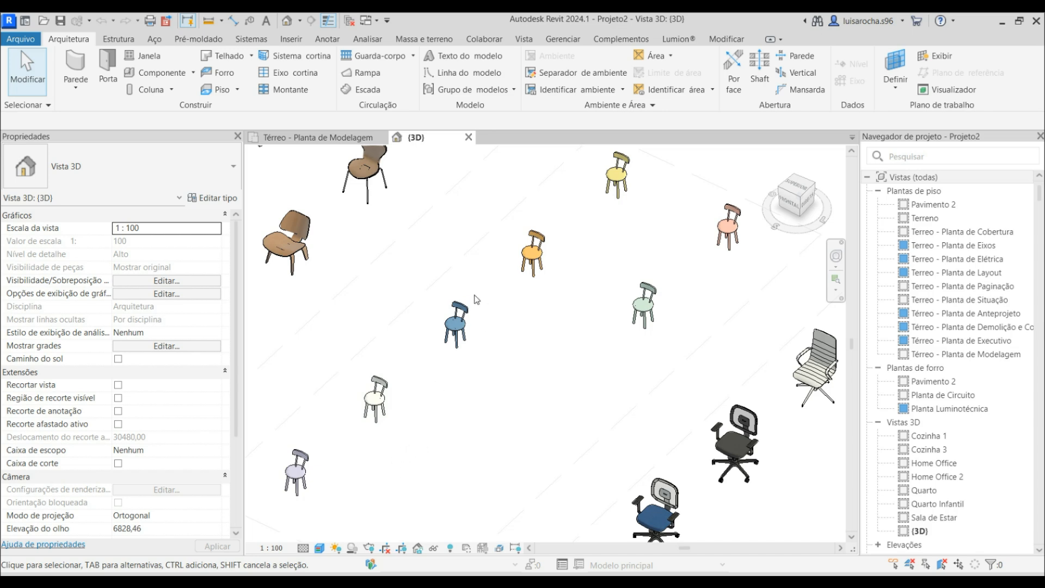
Inspect the office chairs in the 3D view and check the all-black chair's family and type.
{"action": "scroll", "coordinate": [408, 261], "scroll_direction": "down", "scroll_amount": 5}
{"action": "scroll", "coordinate": [569, 469], "scroll_direction": "up", "scroll_amount": 5}
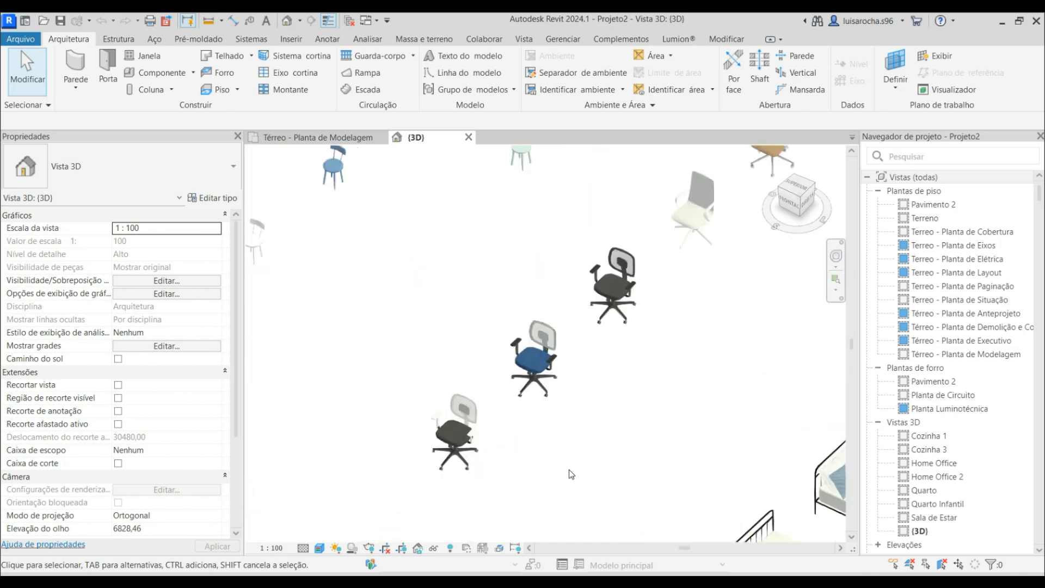
{"action": "scroll", "coordinate": [658, 208], "scroll_direction": "up", "scroll_amount": 3}
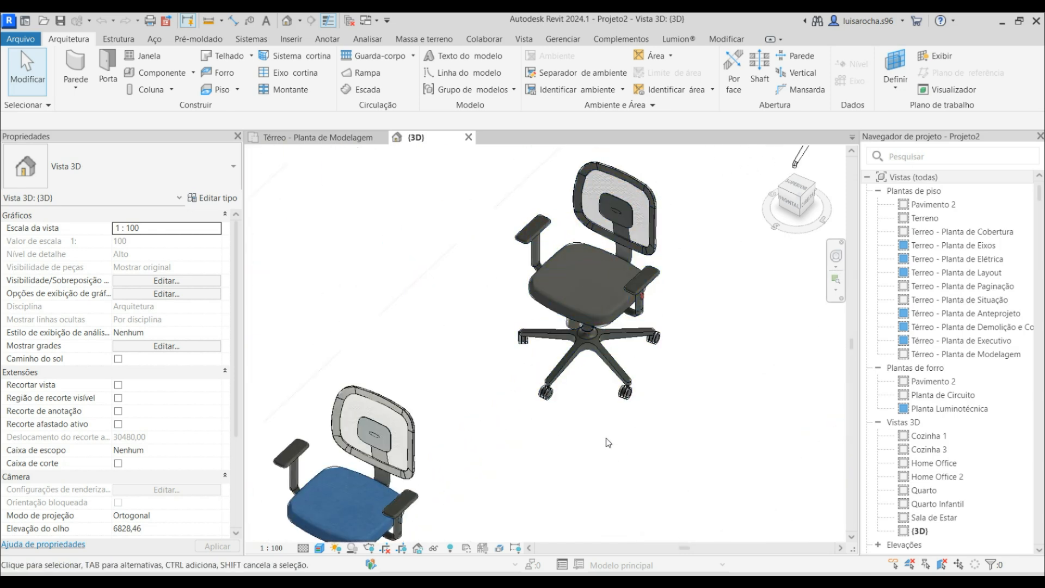
{"action": "left_click", "coordinate": [548, 389]}
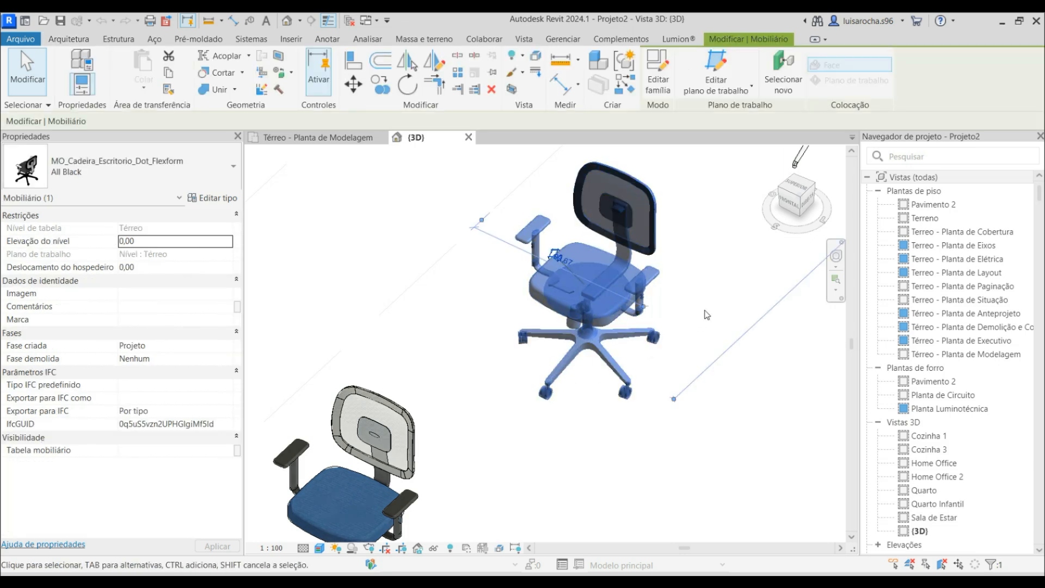
{"action": "left_click", "coordinate": [706, 315]}
{"action": "scroll", "coordinate": [550, 294], "scroll_direction": "down", "scroll_amount": 5}
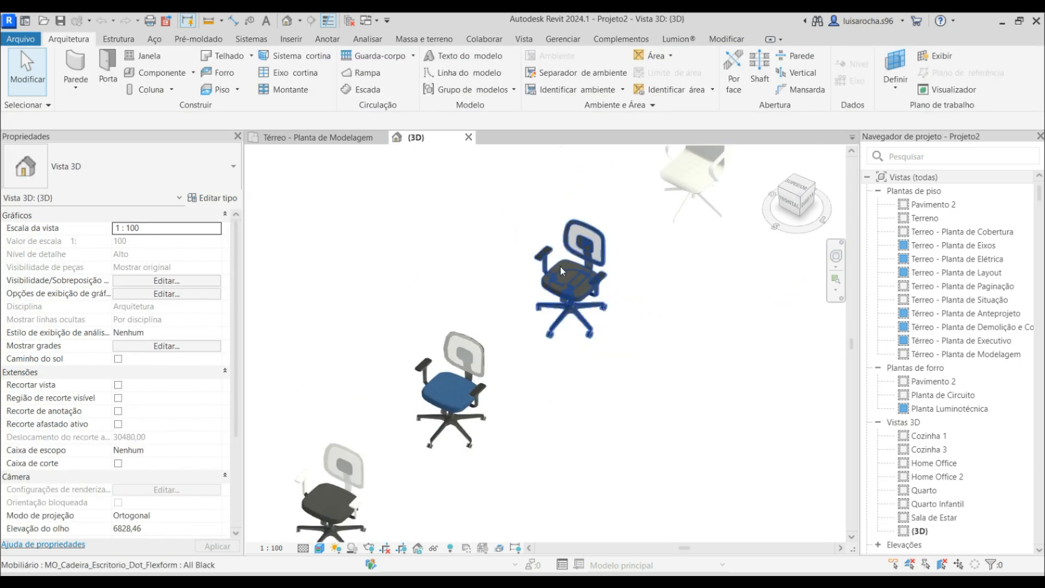
{"action": "scroll", "coordinate": [405, 425], "scroll_direction": "down", "scroll_amount": 3}
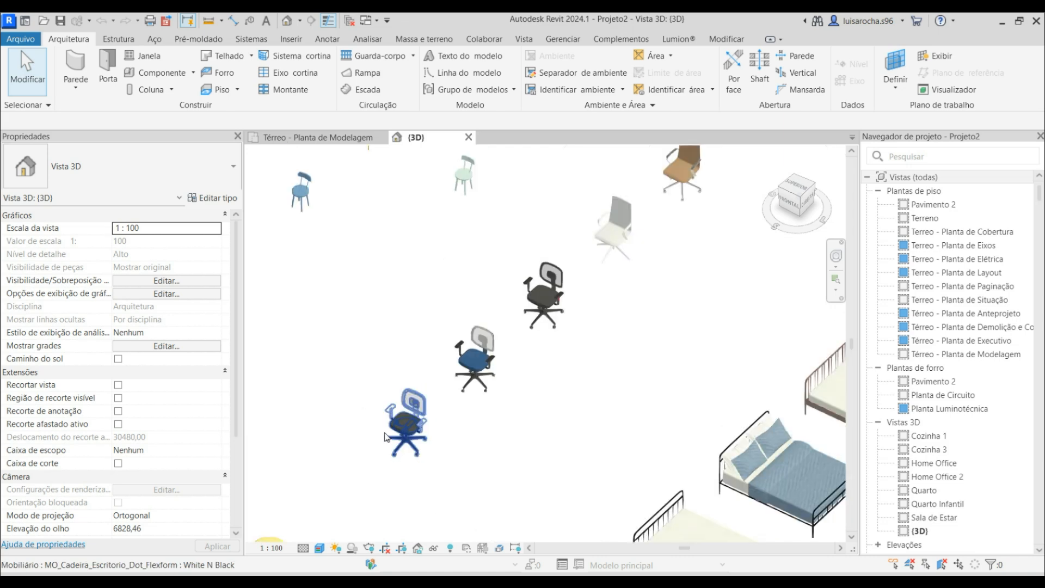
Inspect the double beds in the 3D view, checking the brown-framed bed's family and a blue pillow's properties.
{"action": "scroll", "coordinate": [508, 248], "scroll_direction": "down", "scroll_amount": 2}
{"action": "scroll", "coordinate": [769, 458], "scroll_direction": "up", "scroll_amount": 2}
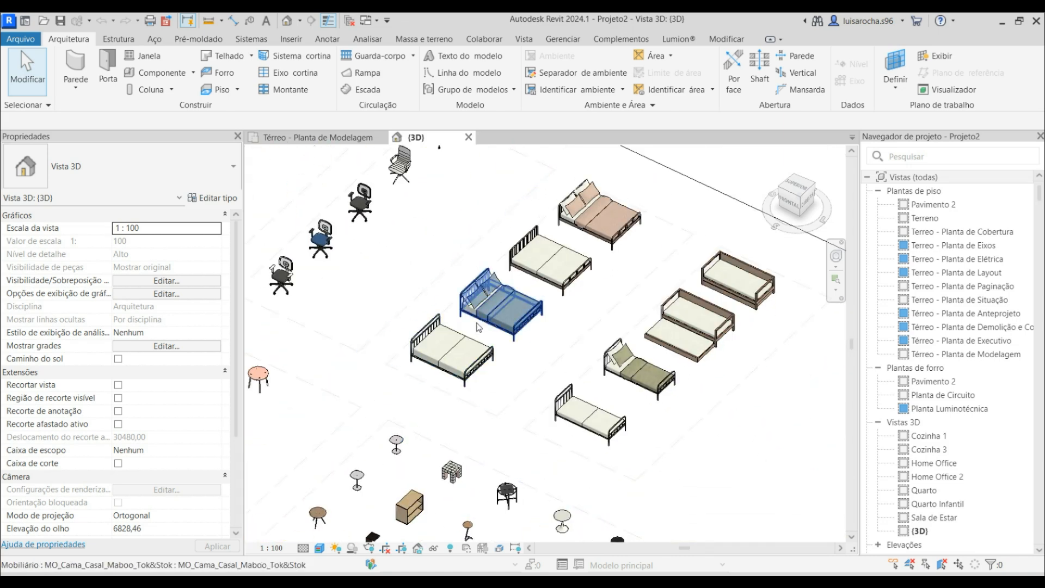
{"action": "left_click", "coordinate": [581, 258]}
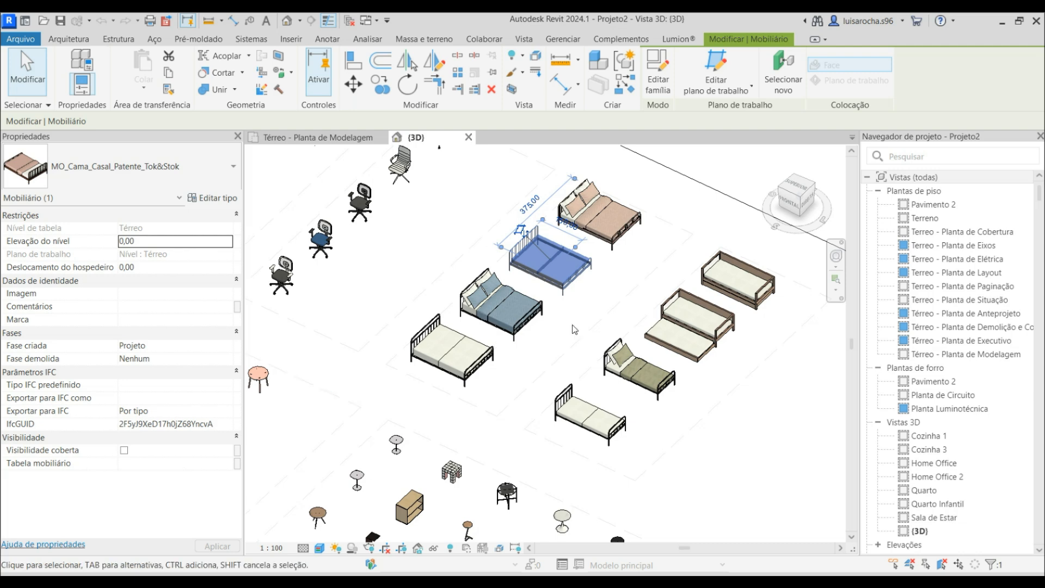
{"action": "left_click", "coordinate": [571, 325]}
{"action": "scroll", "coordinate": [488, 287], "scroll_direction": "up", "scroll_amount": 5}
{"action": "left_click", "coordinate": [434, 323]}
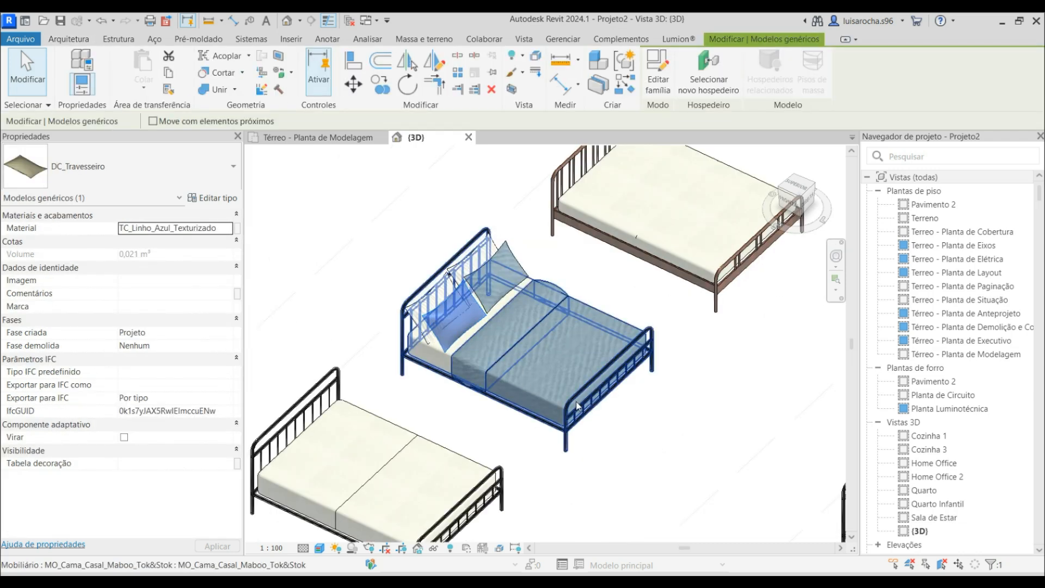
Check the properties of the black-framed double bed with blue bedding and the material of its front blue pillow.
{"action": "left_click", "coordinate": [520, 353]}
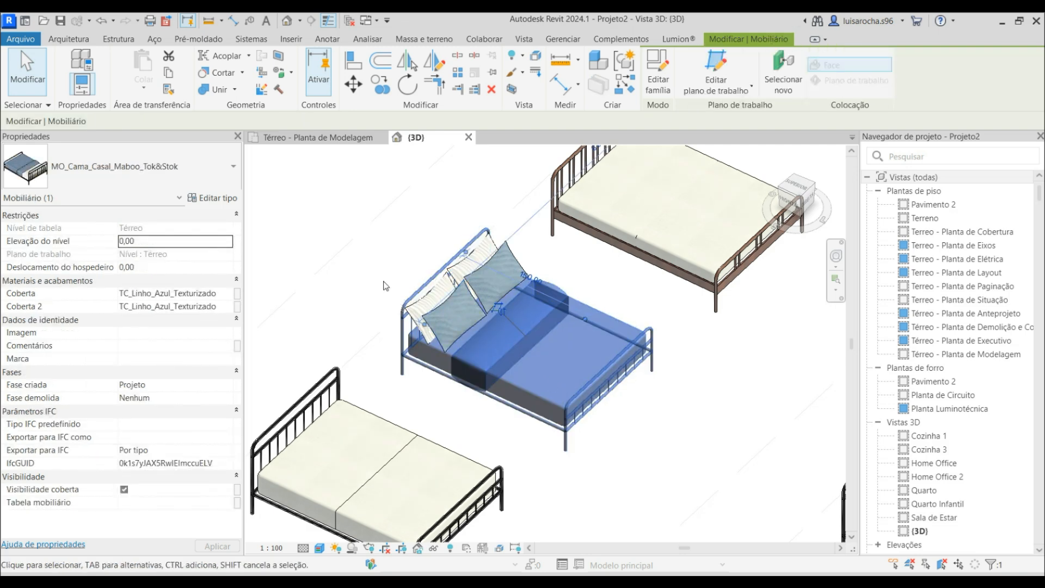
{"action": "key", "text": "Escape"}
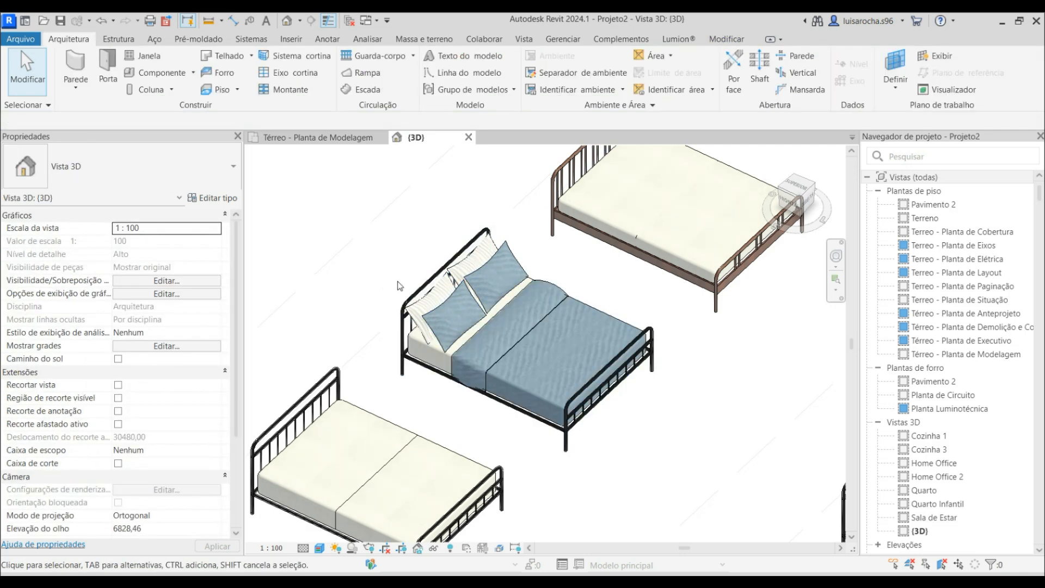
{"action": "left_click", "coordinate": [446, 301]}
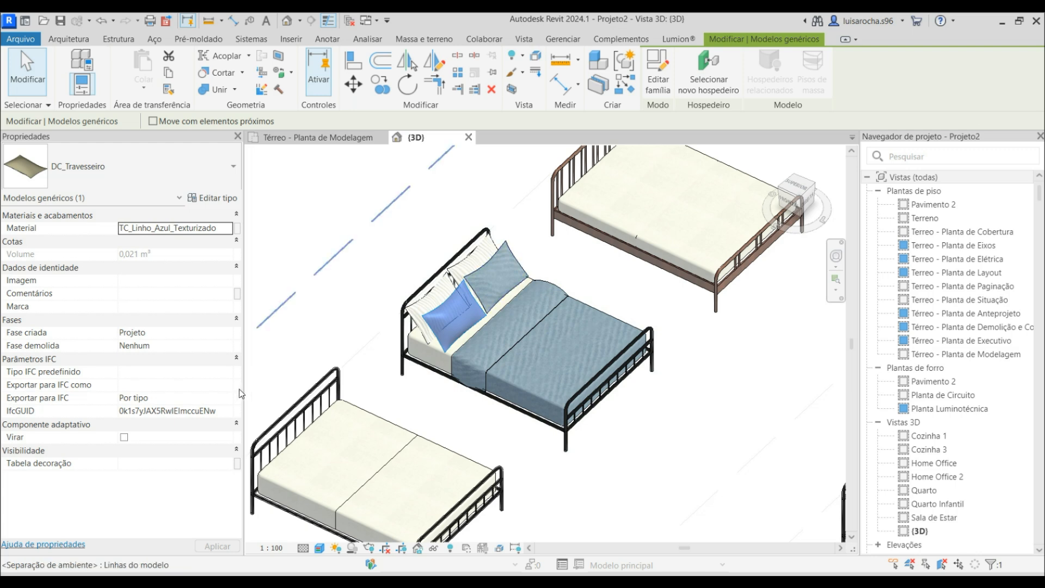
{"action": "key", "text": "Escape"}
{"action": "scroll", "coordinate": [358, 366], "scroll_direction": "down", "scroll_amount": 3}
{"action": "scroll", "coordinate": [358, 366], "scroll_direction": "down", "scroll_amount": 4}
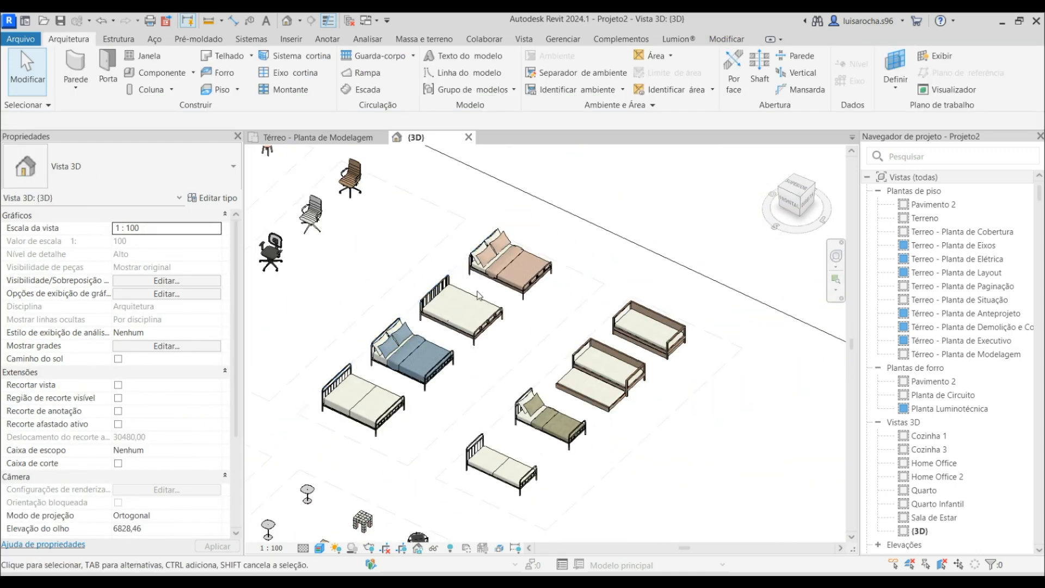
Place another dusty-pink linen pillow on the bare mattress of the neighbouring brown-framed double bed.
{"action": "scroll", "coordinate": [496, 250], "scroll_direction": "up", "scroll_amount": 5}
{"action": "left_click", "coordinate": [495, 252]}
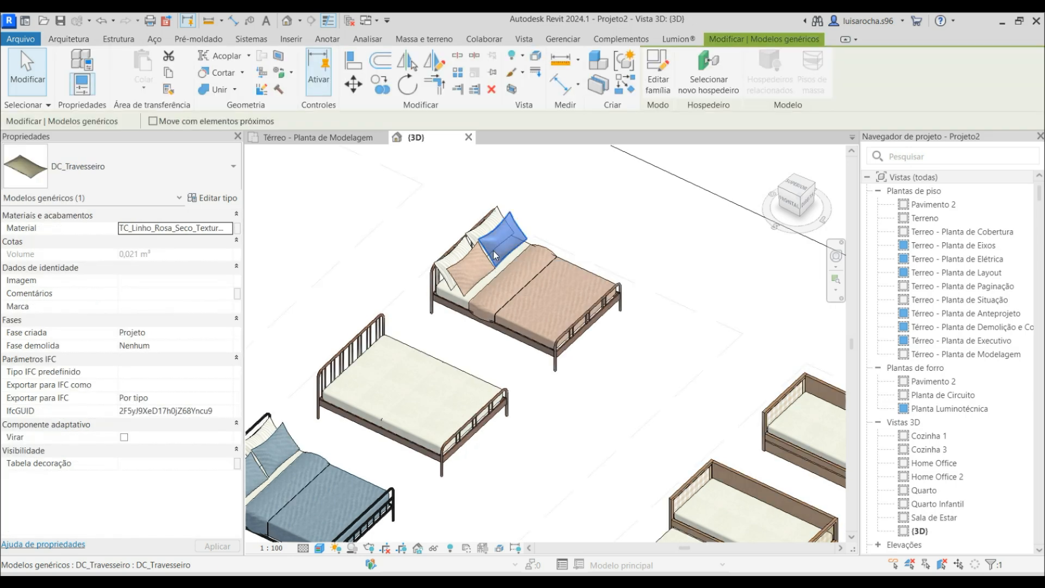
{"action": "key", "text": "c"}
{"action": "key", "text": "s"}
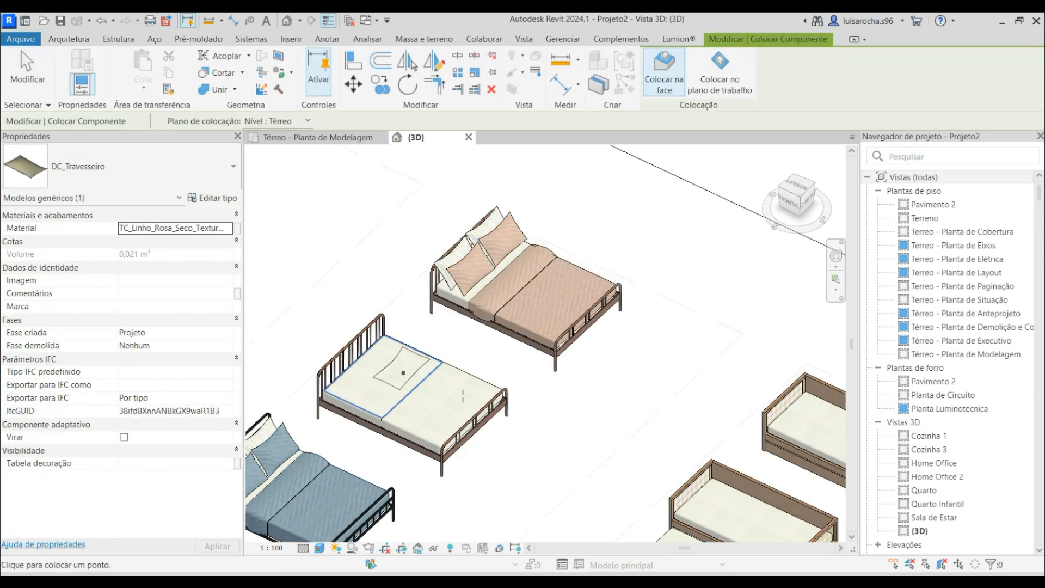
{"action": "left_click", "coordinate": [462, 396]}
{"action": "key", "text": "Escape"}
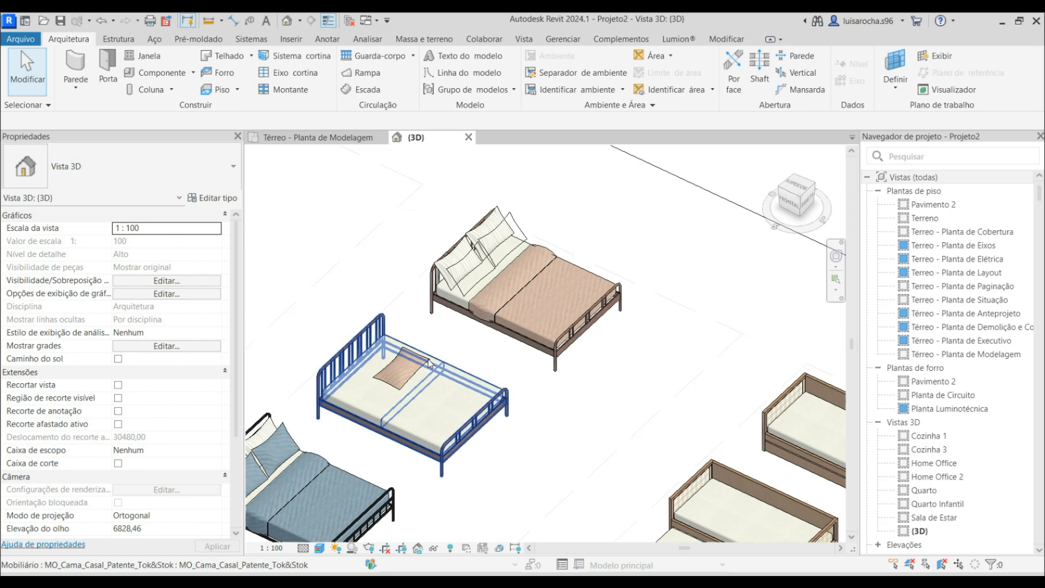
Delete the pink pillow lying on the bare brown-framed double bed.
{"action": "left_click", "coordinate": [430, 363]}
{"action": "key", "text": "Escape"}
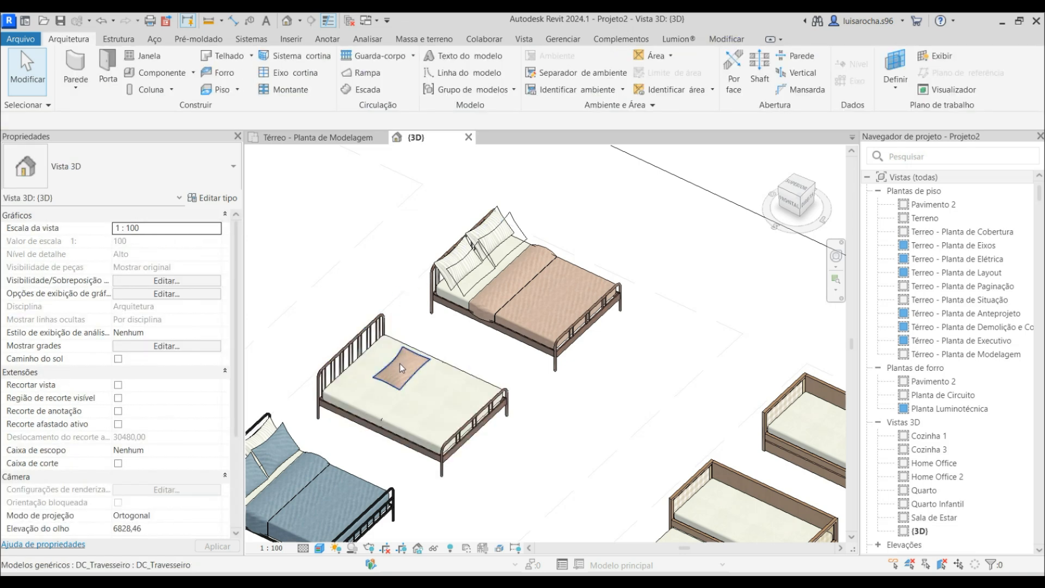
{"action": "left_click", "coordinate": [399, 365]}
{"action": "key", "text": "Delete"}
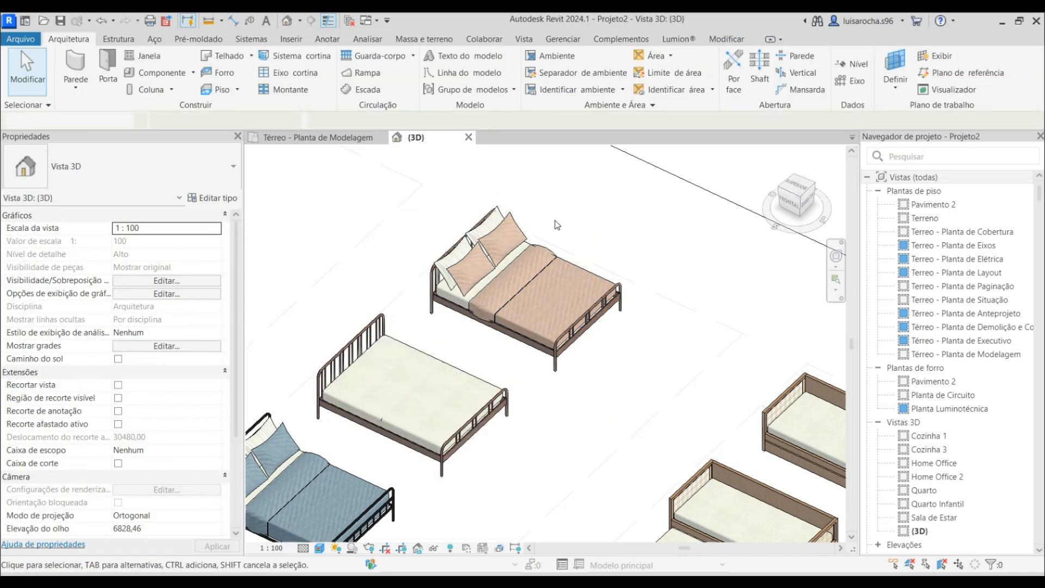
Inspect the children's tables in the 3D view, checking the family and type of the mint-green round and wooden rectangular tables.
{"action": "scroll", "coordinate": [527, 223], "scroll_direction": "down", "scroll_amount": 5}
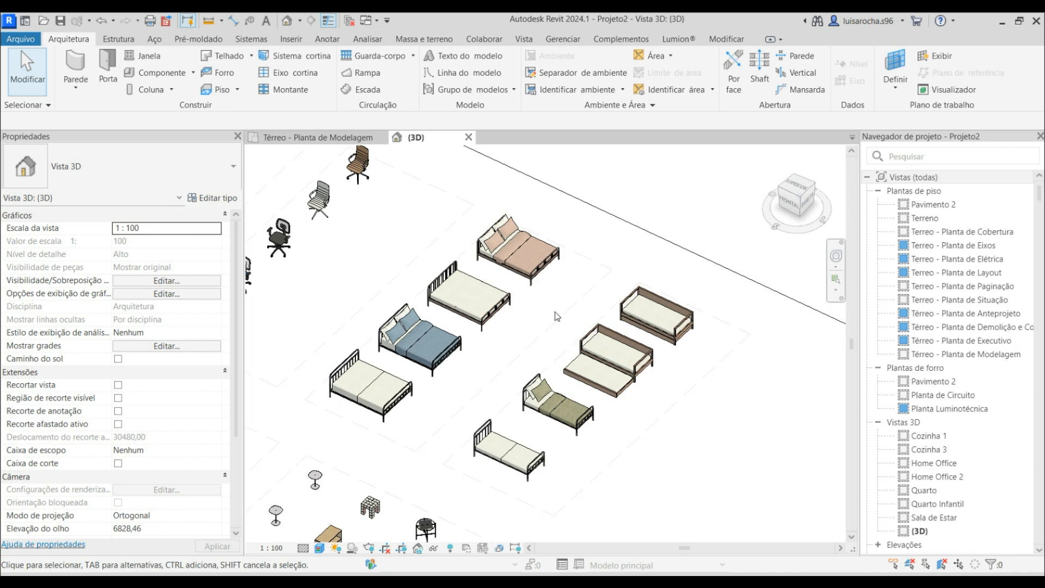
{"action": "scroll", "coordinate": [483, 302], "scroll_direction": "down", "scroll_amount": 6}
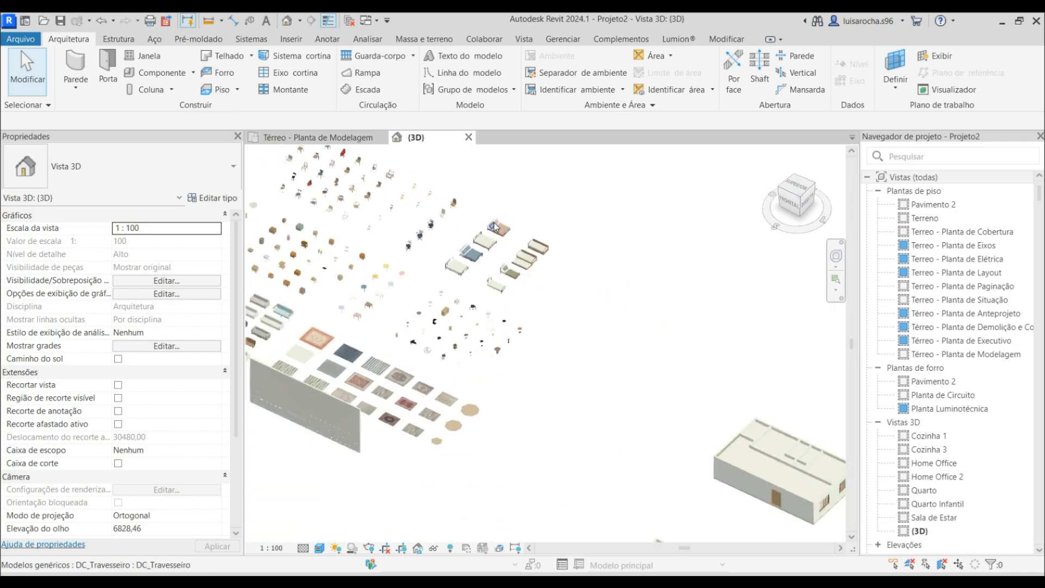
{"action": "scroll", "coordinate": [442, 314], "scroll_direction": "up", "scroll_amount": 8}
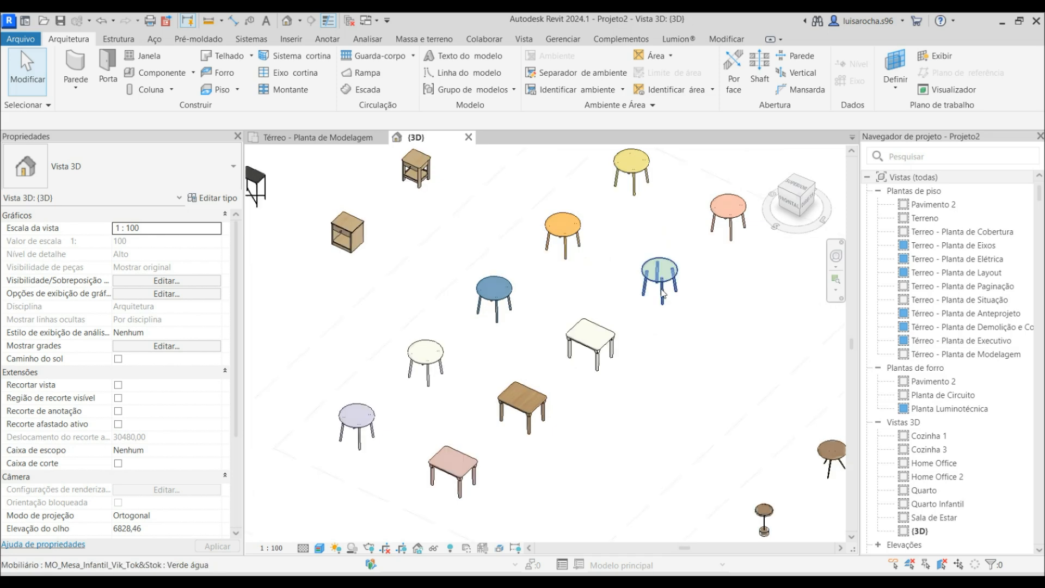
{"action": "left_click", "coordinate": [663, 294]}
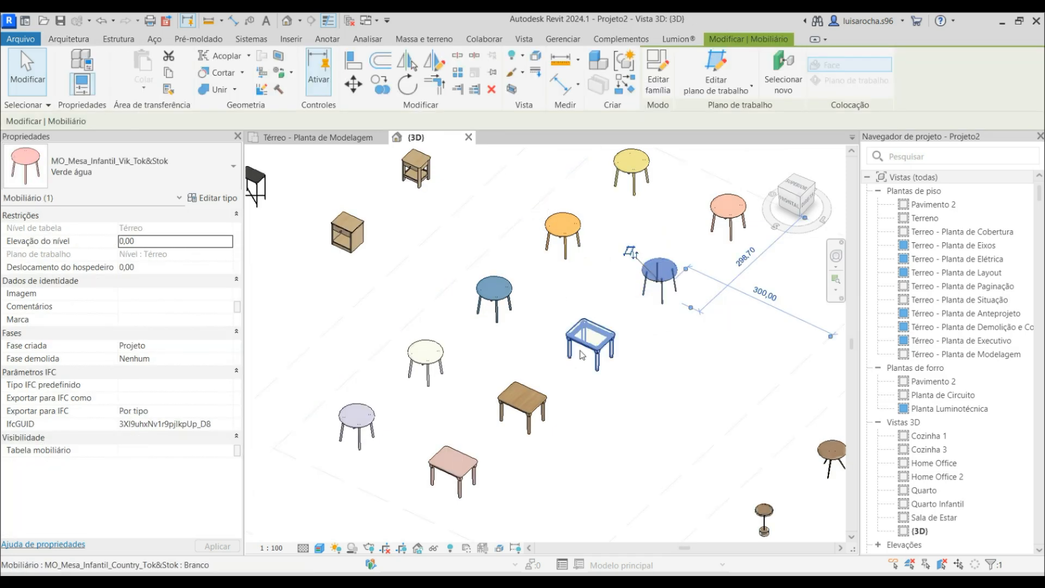
{"action": "scroll", "coordinate": [468, 521], "scroll_direction": "up", "scroll_amount": 3}
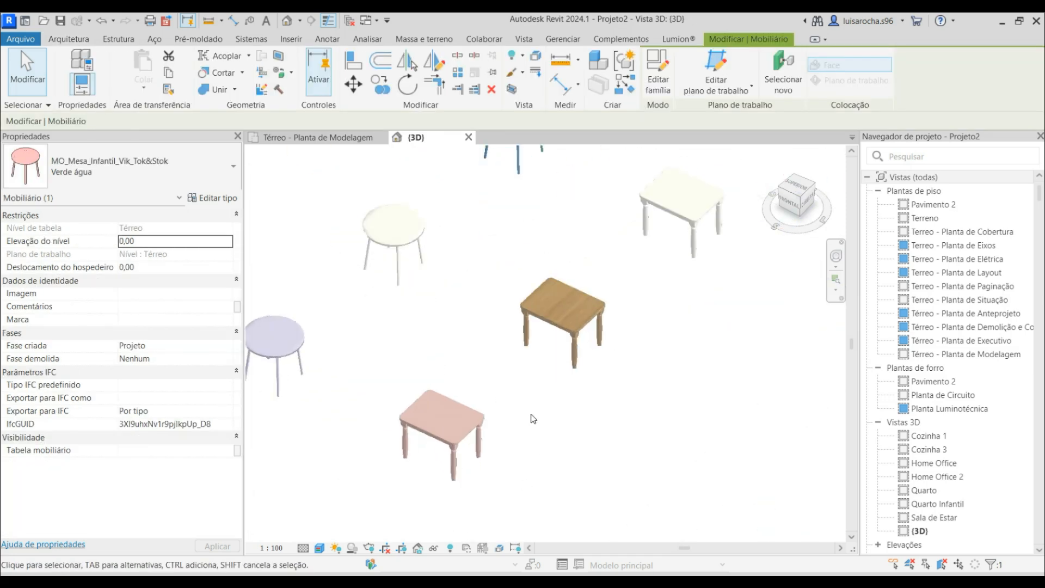
{"action": "left_click", "coordinate": [581, 349]}
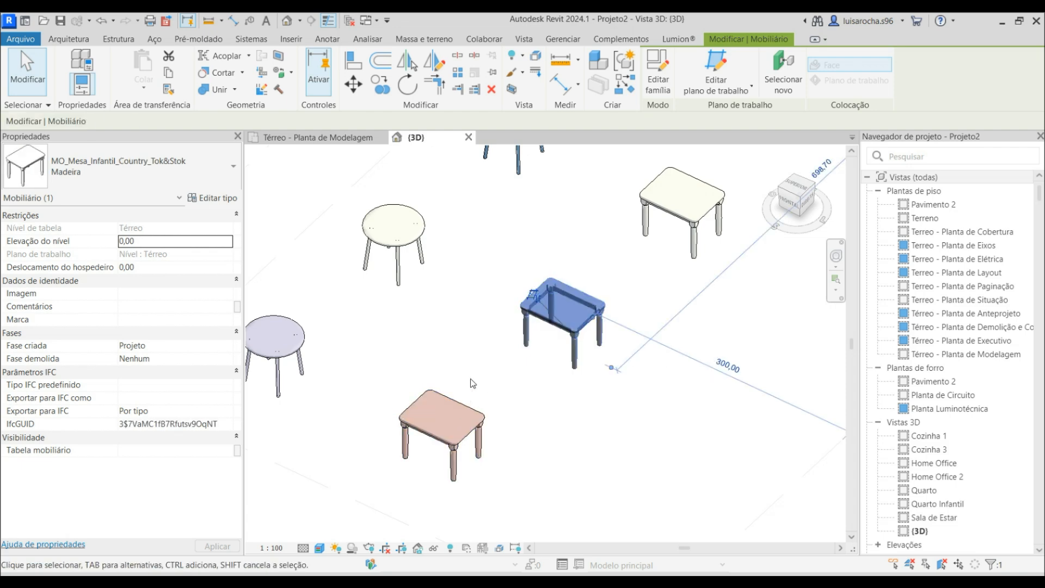
{"action": "key", "text": "Escape"}
Inspect the children's pennant garland and light strings in the 3D view, checking the upper light string's family and properties.
{"action": "scroll", "coordinate": [599, 335], "scroll_direction": "down", "scroll_amount": 4}
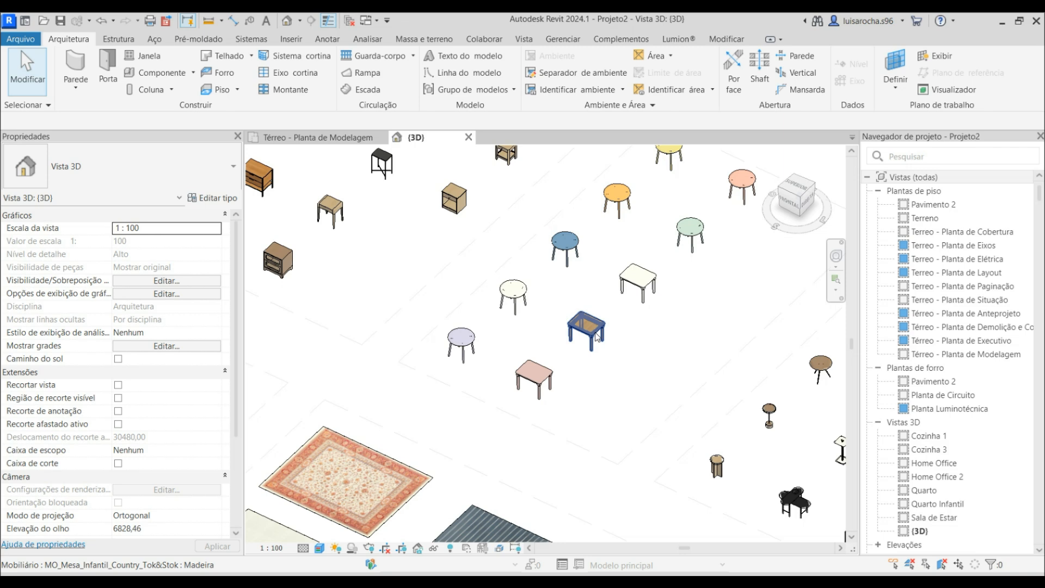
{"action": "scroll", "coordinate": [596, 333], "scroll_direction": "down", "scroll_amount": 8}
{"action": "scroll", "coordinate": [557, 461], "scroll_direction": "down", "scroll_amount": 4}
{"action": "scroll", "coordinate": [408, 242], "scroll_direction": "up", "scroll_amount": 5}
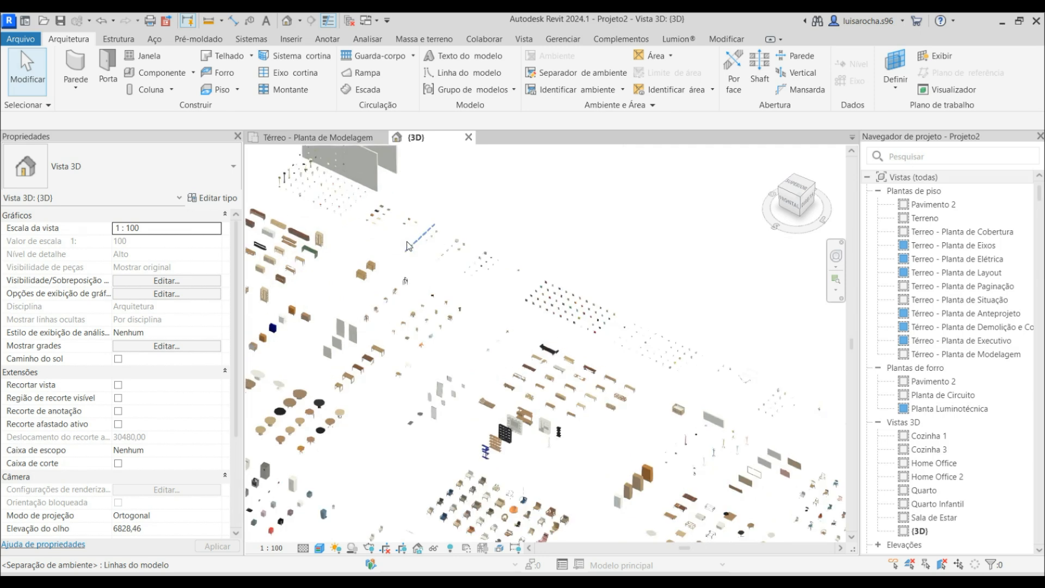
{"action": "scroll", "coordinate": [787, 402], "scroll_direction": "up", "scroll_amount": 4}
{"action": "scroll", "coordinate": [698, 331], "scroll_direction": "up", "scroll_amount": 5}
{"action": "scroll", "coordinate": [744, 288], "scroll_direction": "up", "scroll_amount": 5}
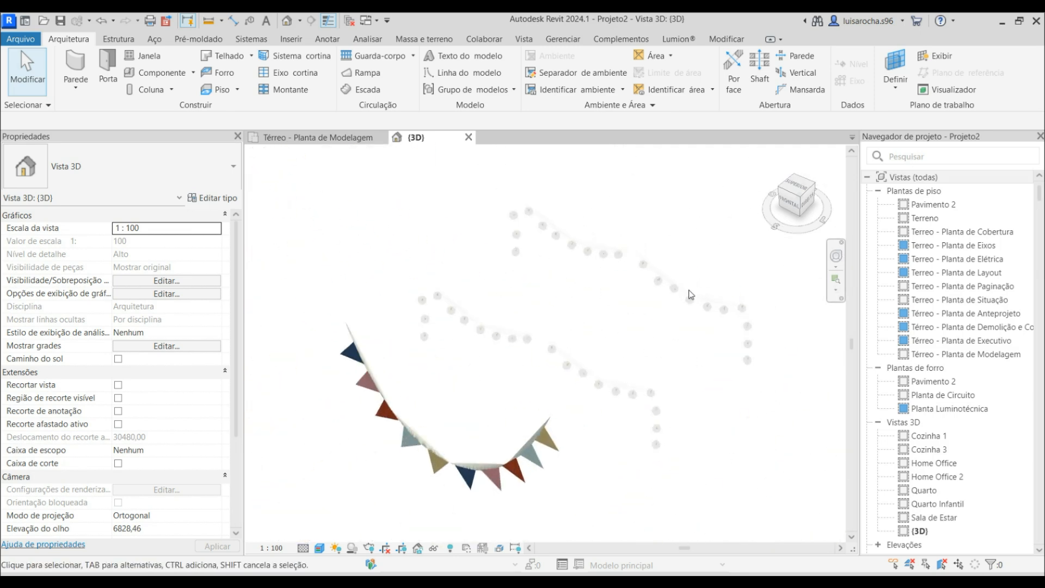
{"action": "left_click", "coordinate": [597, 252]}
{"action": "left_click", "coordinate": [589, 180]}
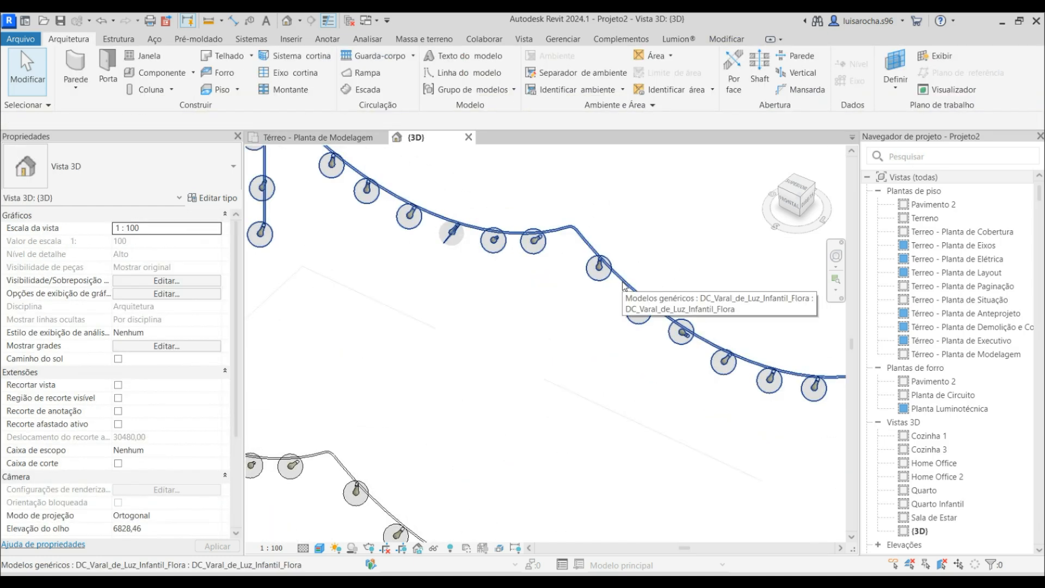
{"action": "left_click", "coordinate": [624, 287]}
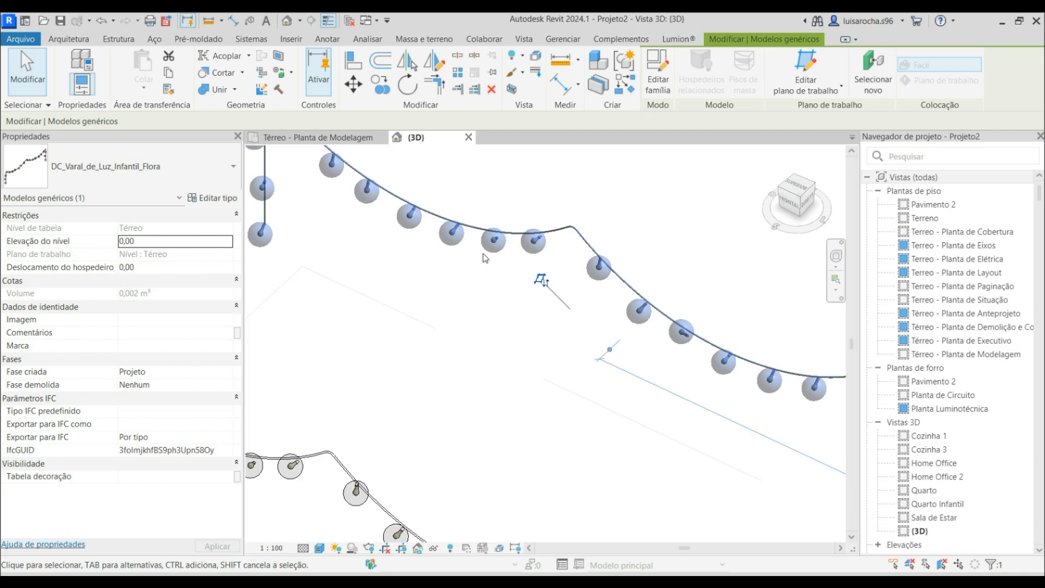
{"action": "left_click", "coordinate": [468, 280]}
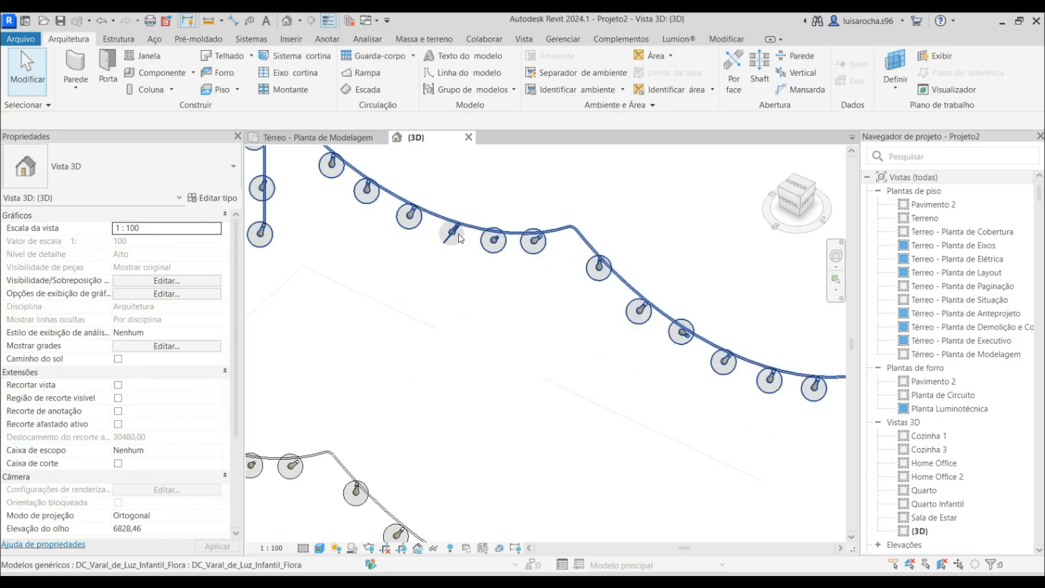
{"action": "left_click", "coordinate": [459, 231]}
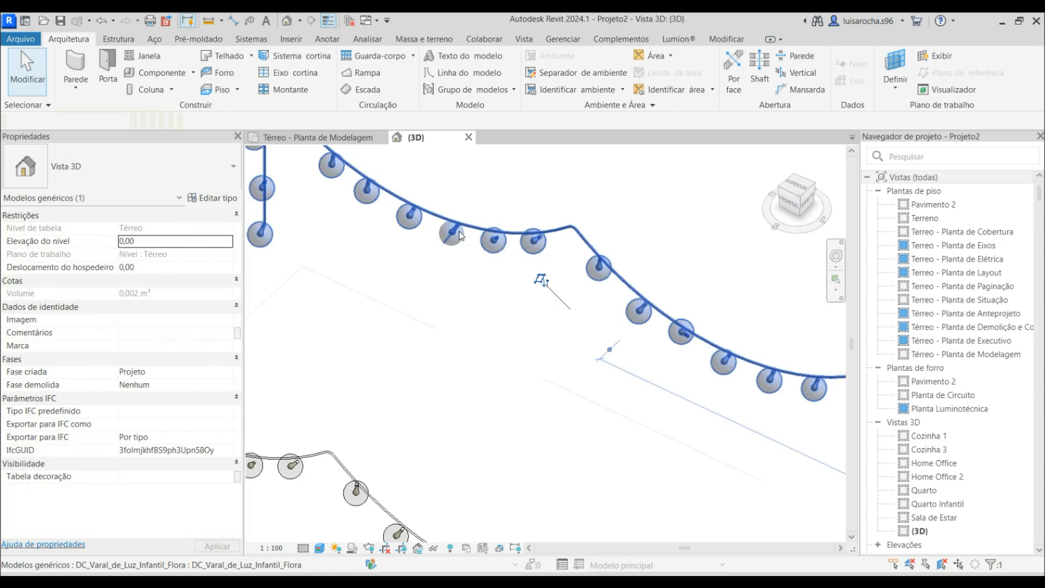
Switch the 3D view to a flat-colour visual style to view the light strings' bulb colours.
{"action": "left_click", "coordinate": [318, 554]}
{"action": "left_click", "coordinate": [376, 507]}
{"action": "left_click", "coordinate": [477, 324]}
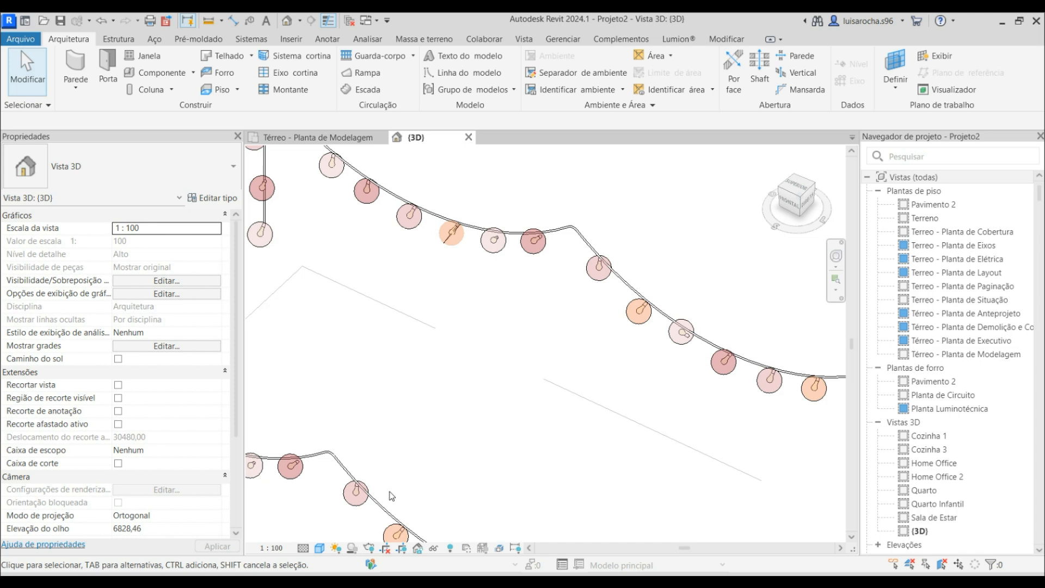
Restore the 3D view's earlier textured visual style.
{"action": "left_click", "coordinate": [320, 550]}
{"action": "left_click", "coordinate": [332, 521]}
{"action": "left_click", "coordinate": [320, 546]}
{"action": "left_click", "coordinate": [333, 537]}
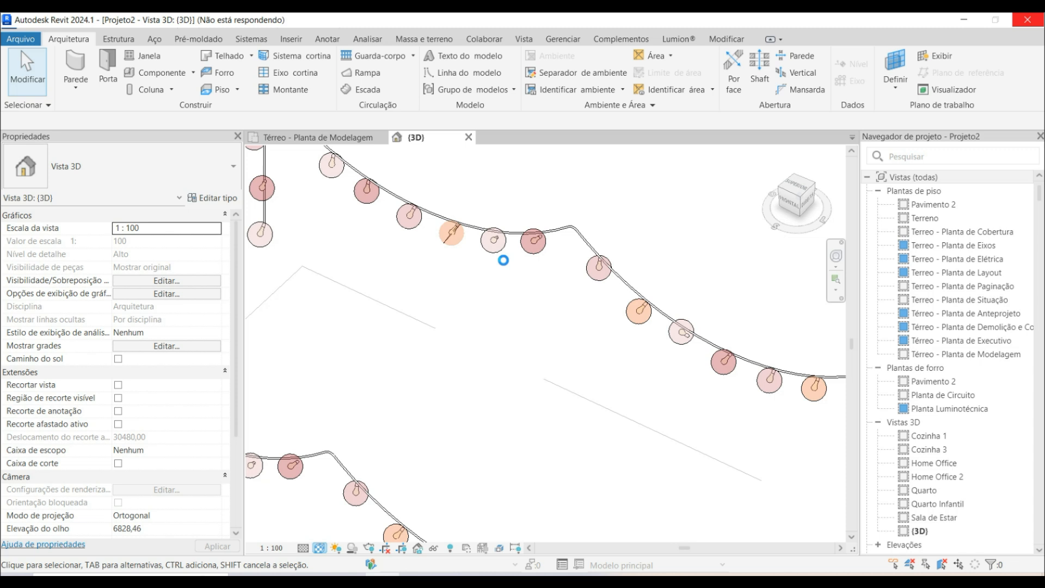
Examine the giraffe, cow and zebra plush toys beside the pennant garland in the 3D view.
{"action": "scroll", "coordinate": [496, 327], "scroll_direction": "down", "scroll_amount": 5}
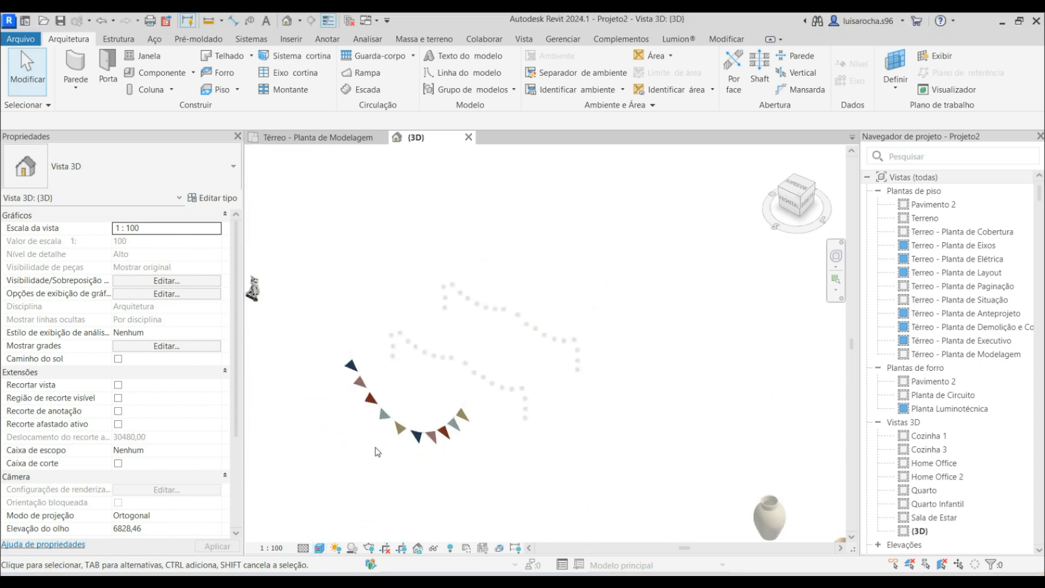
{"action": "scroll", "coordinate": [376, 449], "scroll_direction": "down", "scroll_amount": 2}
{"action": "middle_click_drag", "start_coordinate": [394, 408], "coordinate": [469, 398]}
{"action": "scroll", "coordinate": [403, 310], "scroll_direction": "up", "scroll_amount": 1}
{"action": "scroll", "coordinate": [290, 250], "scroll_direction": "up", "scroll_amount": 6}
{"action": "scroll", "coordinate": [347, 343], "scroll_direction": "down", "scroll_amount": 3}
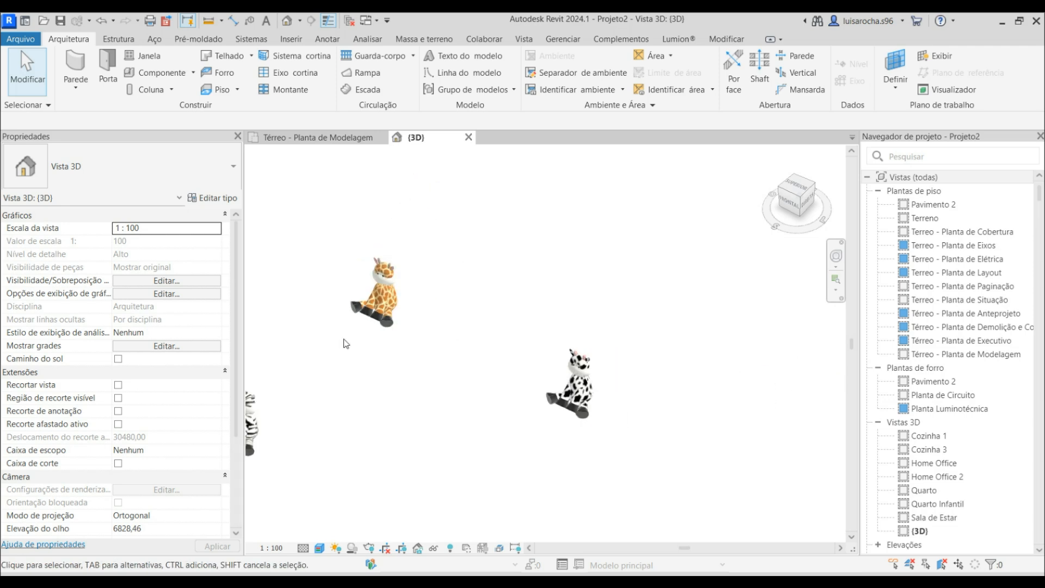
{"action": "scroll", "coordinate": [539, 292], "scroll_direction": "down", "scroll_amount": 2}
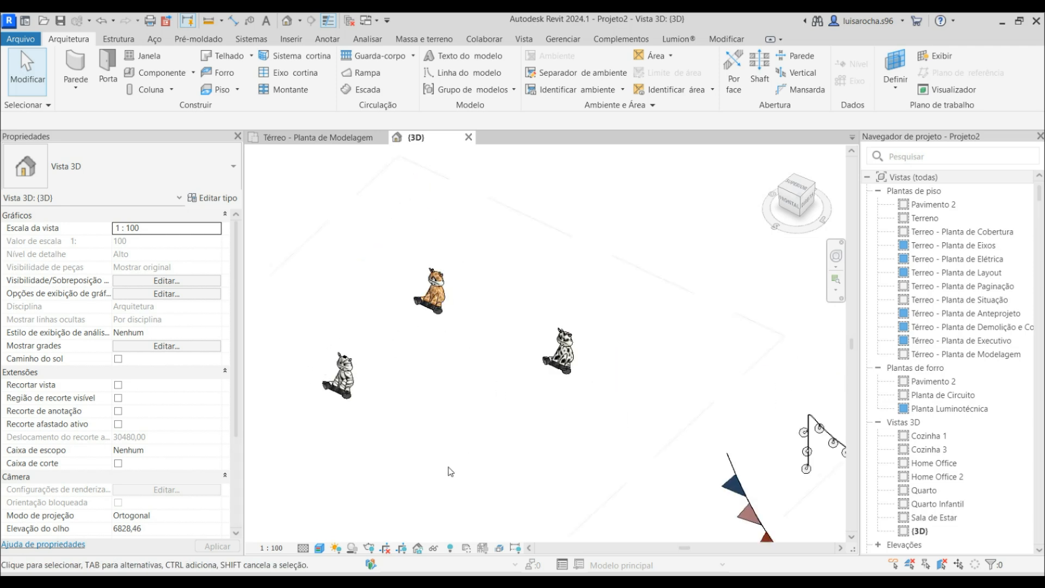
{"action": "scroll", "coordinate": [474, 270], "scroll_direction": "down", "scroll_amount": 4}
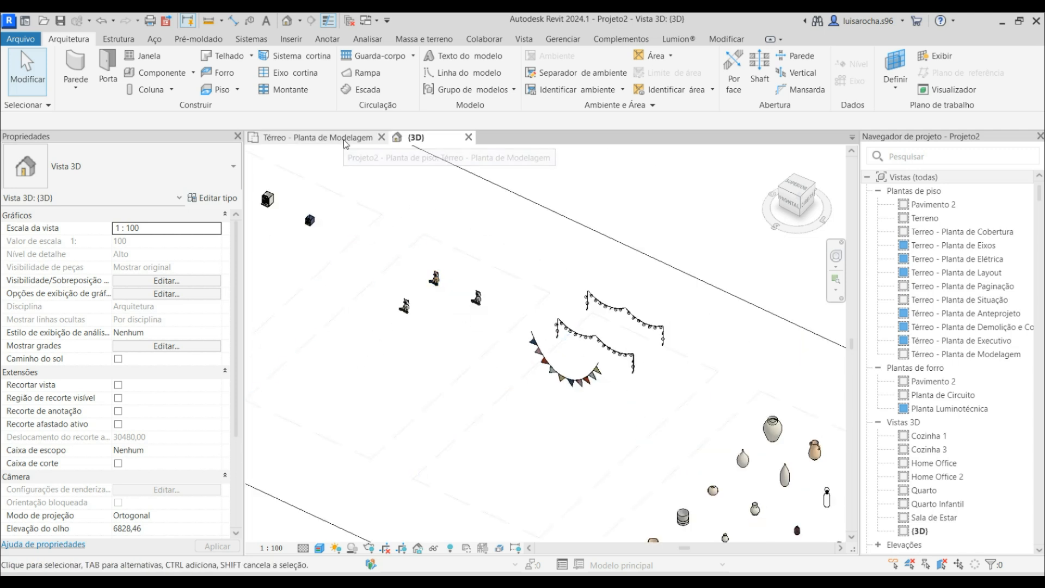
Review the giraffe plush toy's type properties, including its materials, manufacturer, product URL and cost, and close them.
{"action": "left_click", "coordinate": [434, 281]}
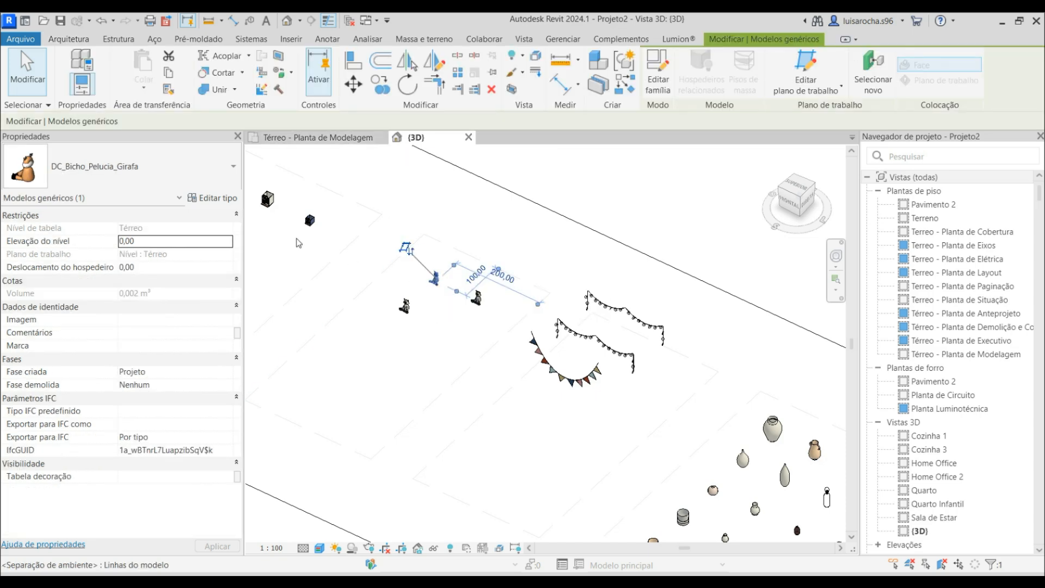
{"action": "left_click", "coordinate": [231, 200]}
{"action": "scroll", "coordinate": [470, 356], "scroll_direction": "down", "scroll_amount": 5}
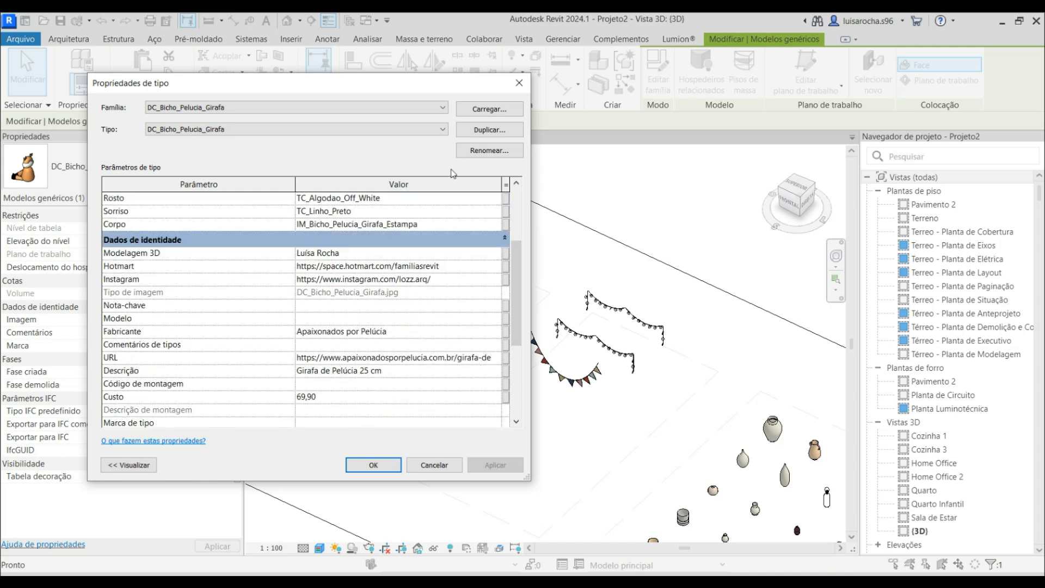
{"action": "left_click", "coordinate": [519, 85]}
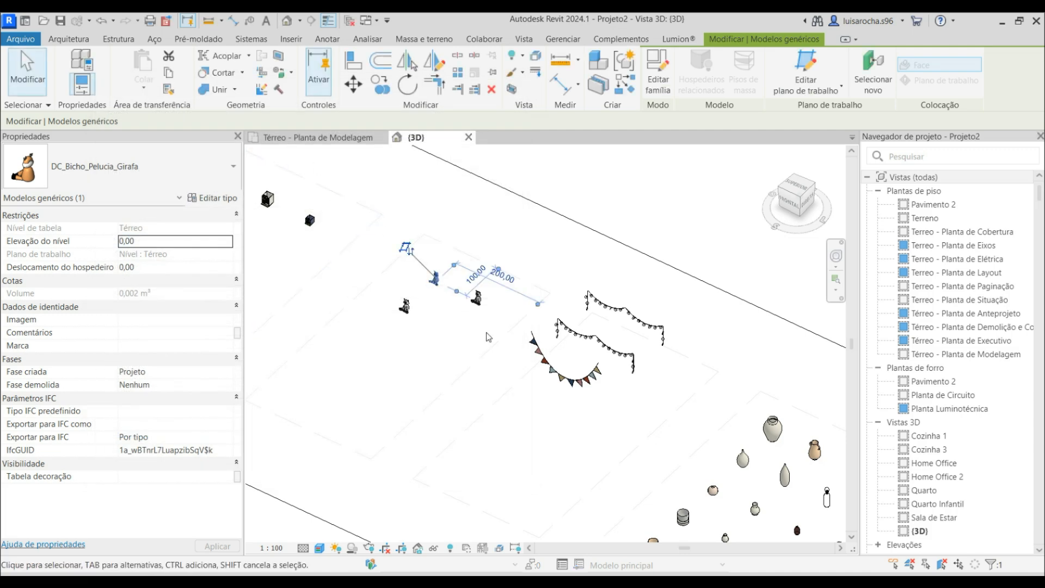
Inspect the coloured house-shaped vases and review the small dark-blue vase's type properties, including product URL, description and cost.
{"action": "scroll", "coordinate": [564, 332], "scroll_direction": "down", "scroll_amount": 4}
{"action": "scroll", "coordinate": [416, 306], "scroll_direction": "up", "scroll_amount": 5}
{"action": "left_click", "coordinate": [323, 308]}
{"action": "scroll", "coordinate": [324, 309], "scroll_direction": "up", "scroll_amount": 3}
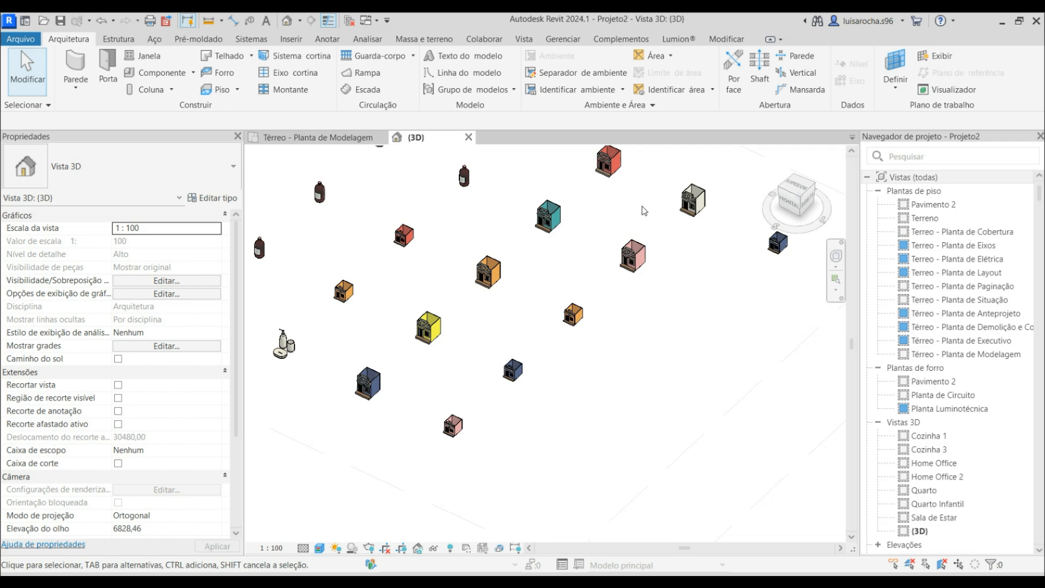
{"action": "left_click", "coordinate": [513, 370]}
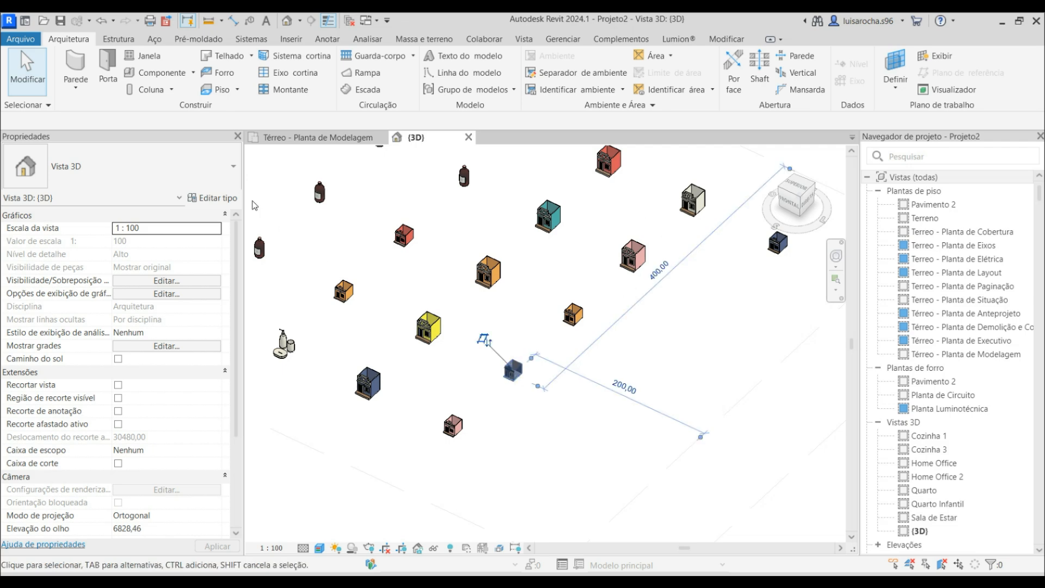
{"action": "left_click", "coordinate": [214, 198]}
{"action": "scroll", "coordinate": [414, 369], "scroll_direction": "down", "scroll_amount": 3}
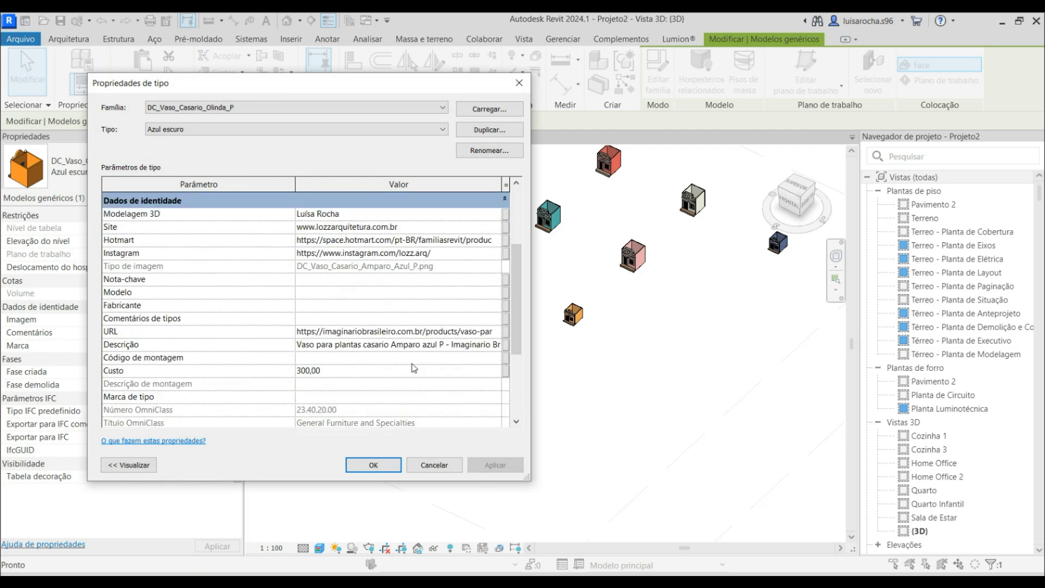
{"action": "left_click", "coordinate": [520, 83]}
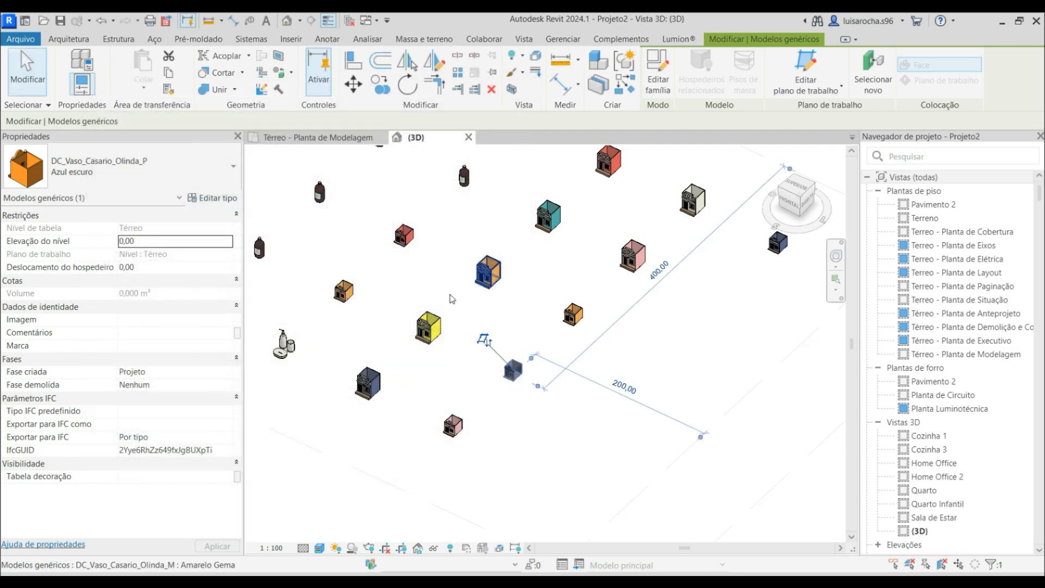
Delete the whole furniture and decor library from the 3D view.
{"action": "key", "text": "Escape"}
{"action": "scroll", "coordinate": [409, 310], "scroll_direction": "up", "scroll_amount": 5}
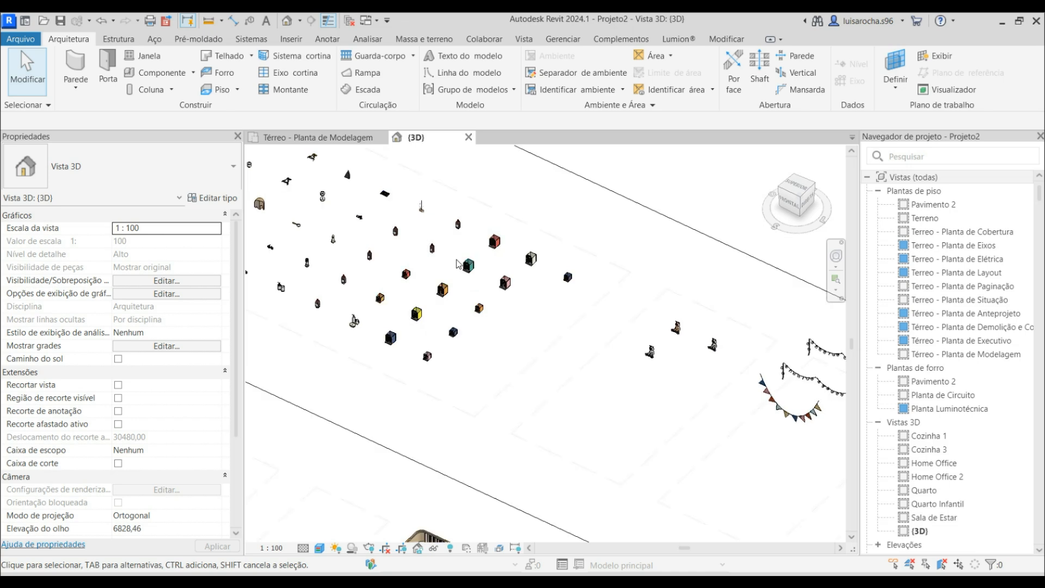
{"action": "scroll", "coordinate": [548, 278], "scroll_direction": "down", "scroll_amount": 2}
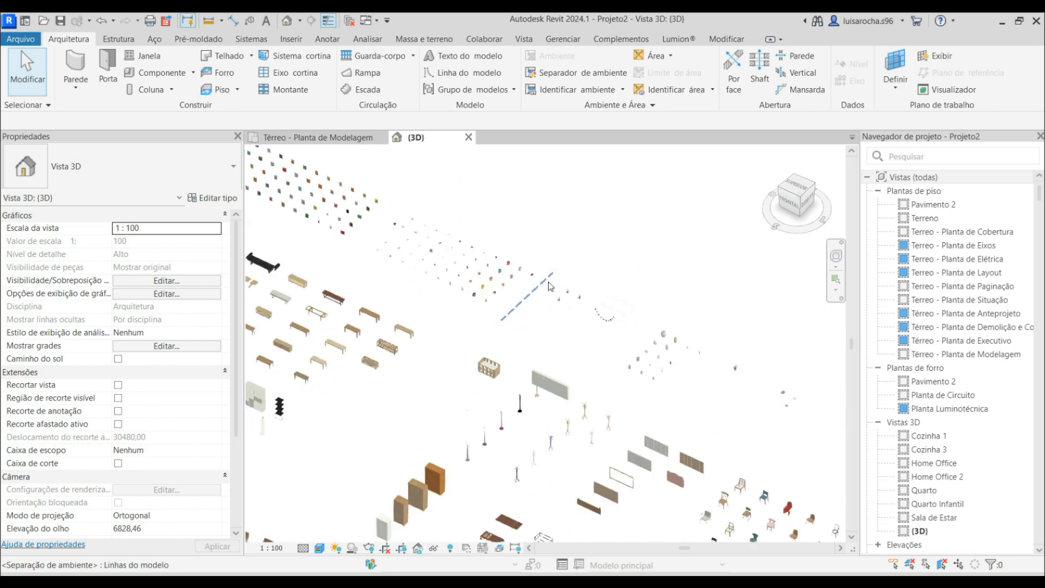
{"action": "scroll", "coordinate": [548, 260], "scroll_direction": "down", "scroll_amount": 1}
{"action": "scroll", "coordinate": [681, 345], "scroll_direction": "down", "scroll_amount": 4}
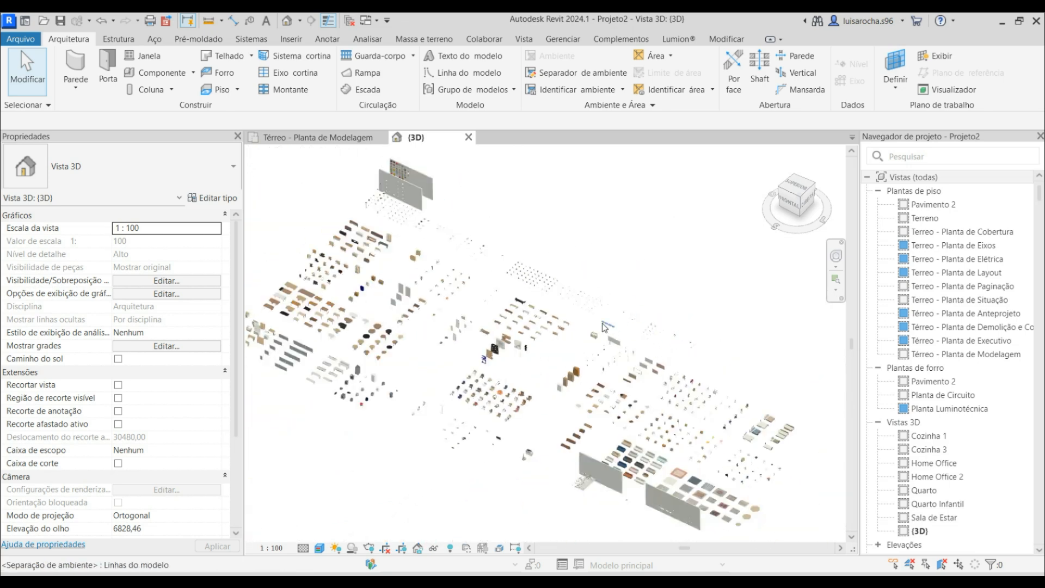
{"action": "scroll", "coordinate": [348, 243], "scroll_direction": "down", "scroll_amount": 1}
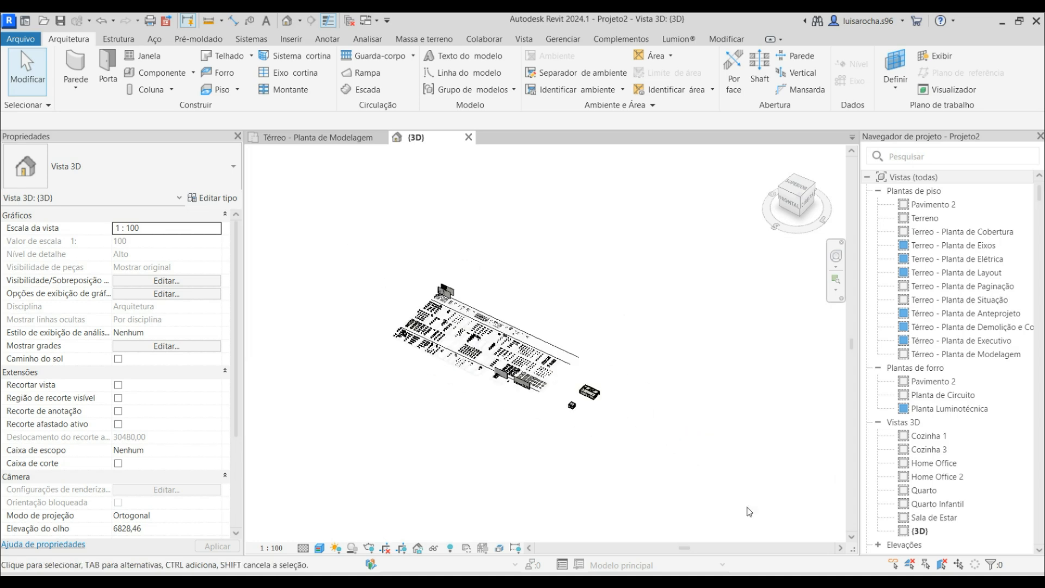
{"action": "left_click_drag", "start_coordinate": [345, 234], "coordinate": [748, 507]}
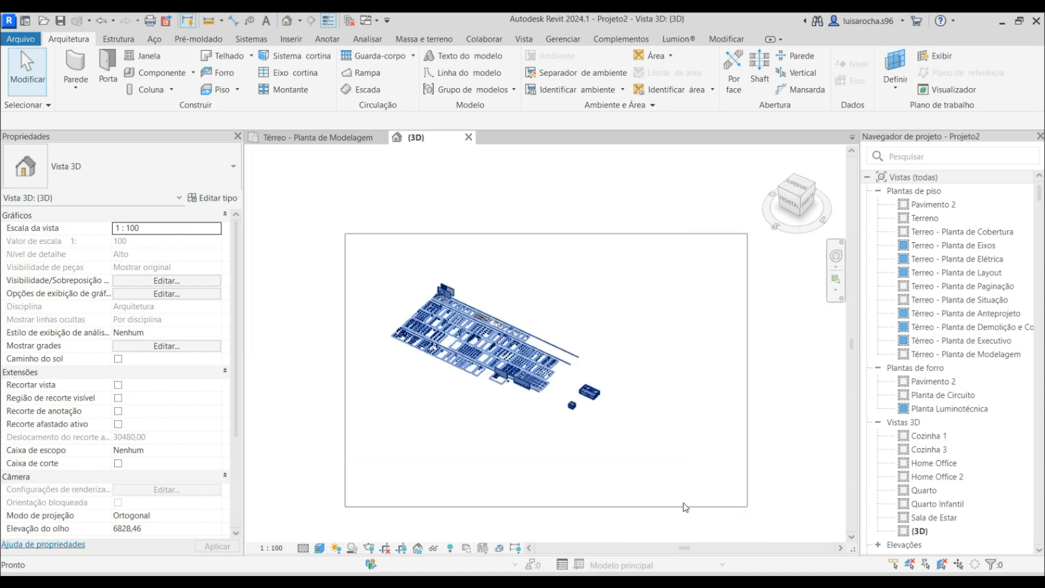
{"action": "key", "text": "Delete"}
{"action": "left_click", "coordinate": [1037, 507]}
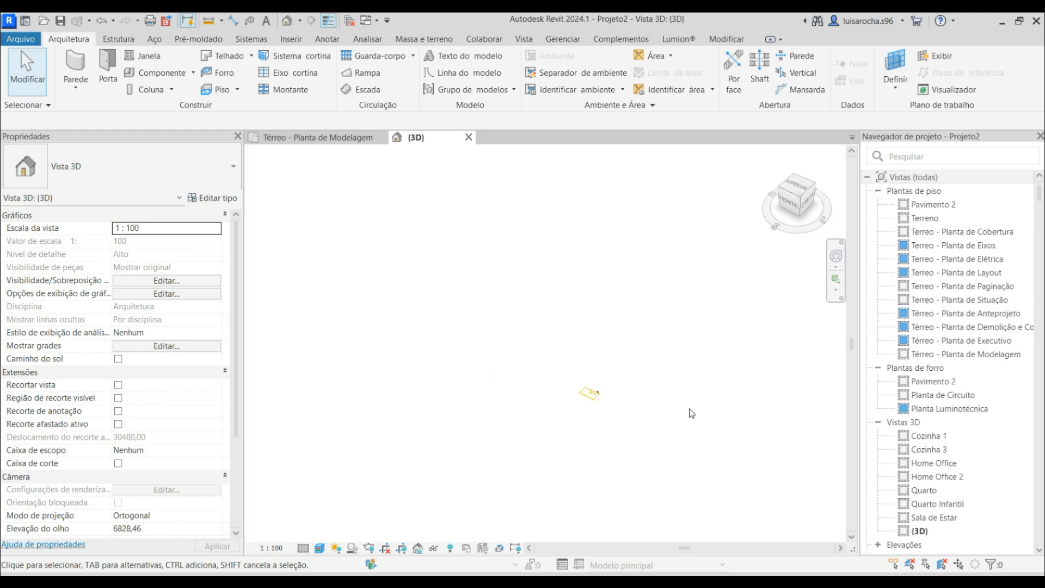
Unpin and delete the leftover parquet floor in the 3D view.
{"action": "left_click", "coordinate": [597, 397]}
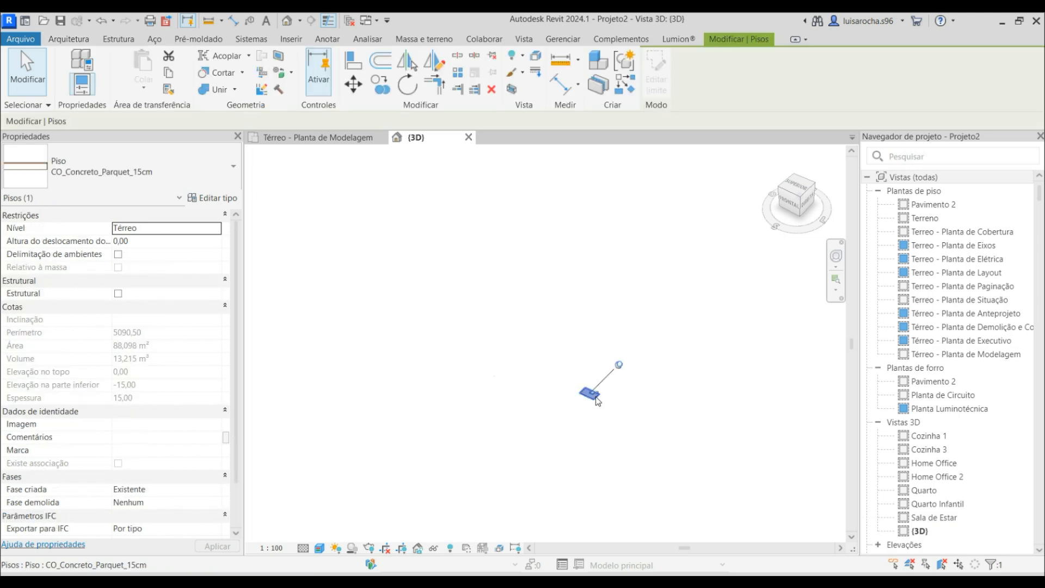
{"action": "left_click", "coordinate": [620, 369]}
{"action": "key", "text": "Delete"}
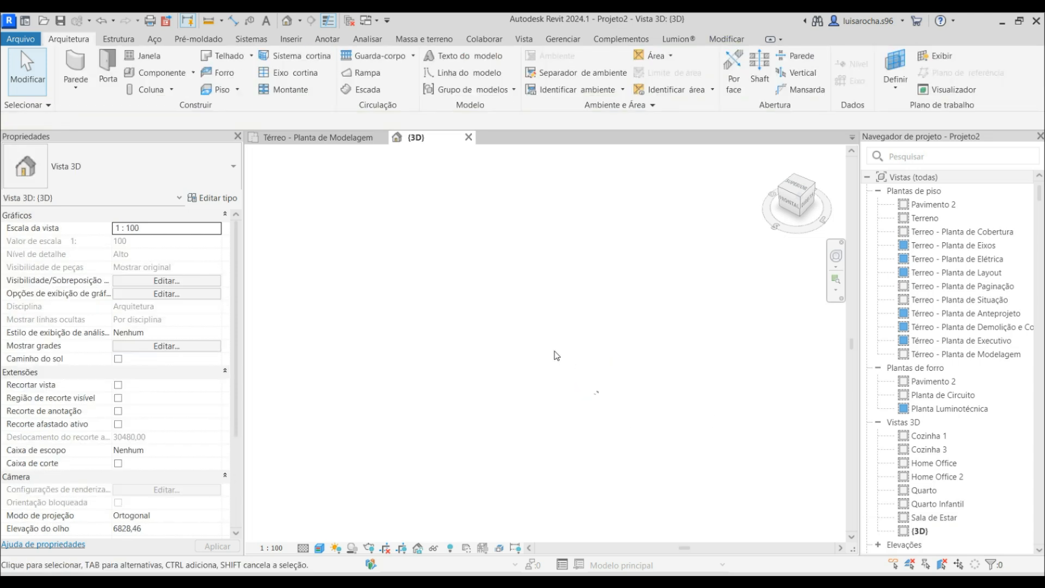
Delete the remaining elements in the Térreo - Planta de Modelagem floor plan and dismiss the warning.
{"action": "left_click", "coordinate": [344, 137]}
{"action": "scroll", "coordinate": [435, 346], "scroll_direction": "down", "scroll_amount": 5}
{"action": "left_click_drag", "start_coordinate": [259, 192], "coordinate": [677, 478]}
{"action": "key", "text": "Delete"}
{"action": "left_click", "coordinate": [571, 344]}
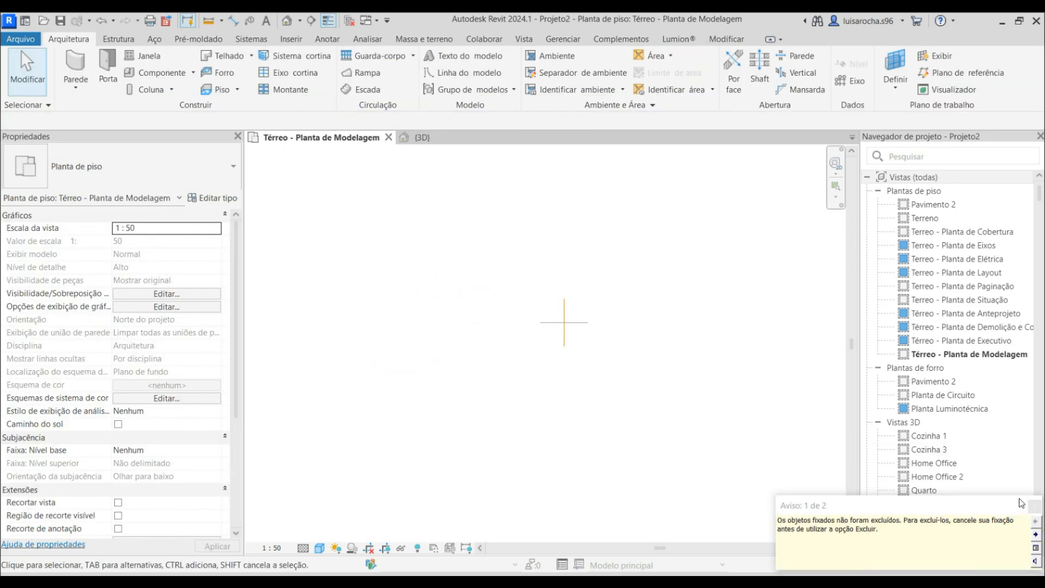
{"action": "left_click", "coordinate": [1035, 506]}
Draw a rectangular room about 390 cm wide with PA_Pintura_16cm walls, above and right of the reference lines' crossing.
{"action": "scroll", "coordinate": [564, 320], "scroll_direction": "up", "scroll_amount": 4}
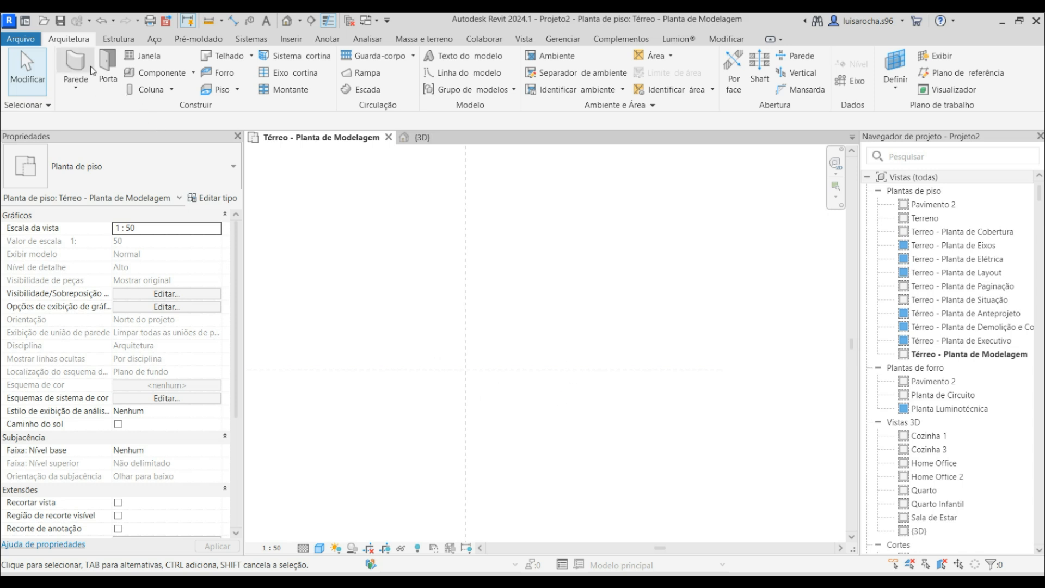
{"action": "left_click", "coordinate": [75, 65]}
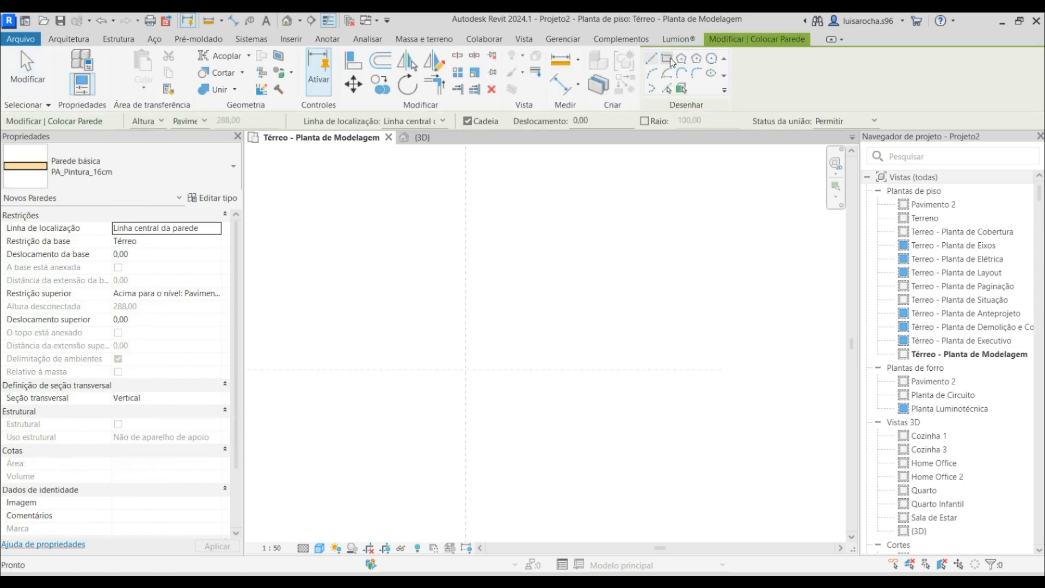
{"action": "left_click", "coordinate": [497, 251]}
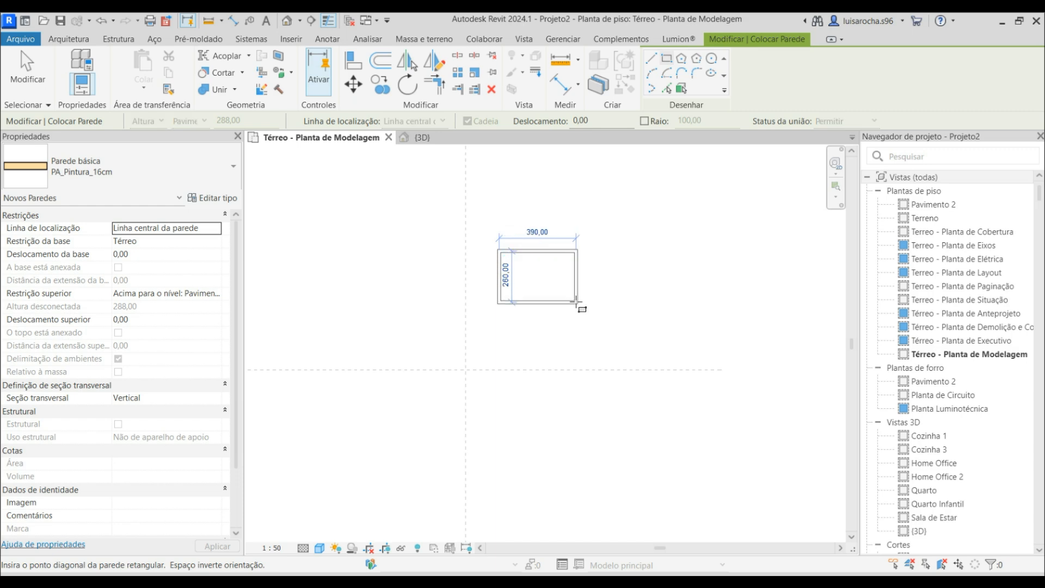
{"action": "left_click", "coordinate": [578, 313]}
{"action": "key", "text": "Escape"}
{"action": "key", "text": "Escape"}
Set the room's internal dimensions to 350 cm wide and 320 cm deep.
{"action": "left_click", "coordinate": [577, 281]}
{"action": "left_click", "coordinate": [537, 356]}
{"action": "type", "text": "350"}
{"action": "key", "text": "Return"}
{"action": "left_click", "coordinate": [510, 312]}
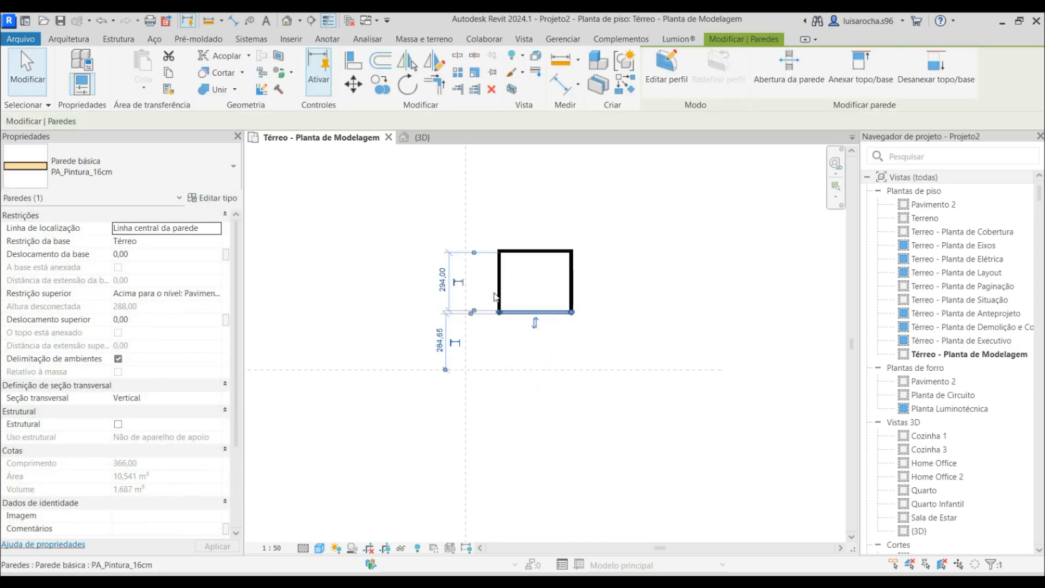
{"action": "left_click", "coordinate": [442, 282]}
{"action": "type", "text": "320"}
{"action": "key", "text": "Return"}
Move the four walls together so the upper wall's midpoint sits on the vertical reference line.
{"action": "left_click_drag", "start_coordinate": [411, 227], "coordinate": [591, 348]}
{"action": "left_click", "coordinate": [353, 93]}
{"action": "left_click", "coordinate": [535, 251]}
{"action": "left_click", "coordinate": [466, 333]}
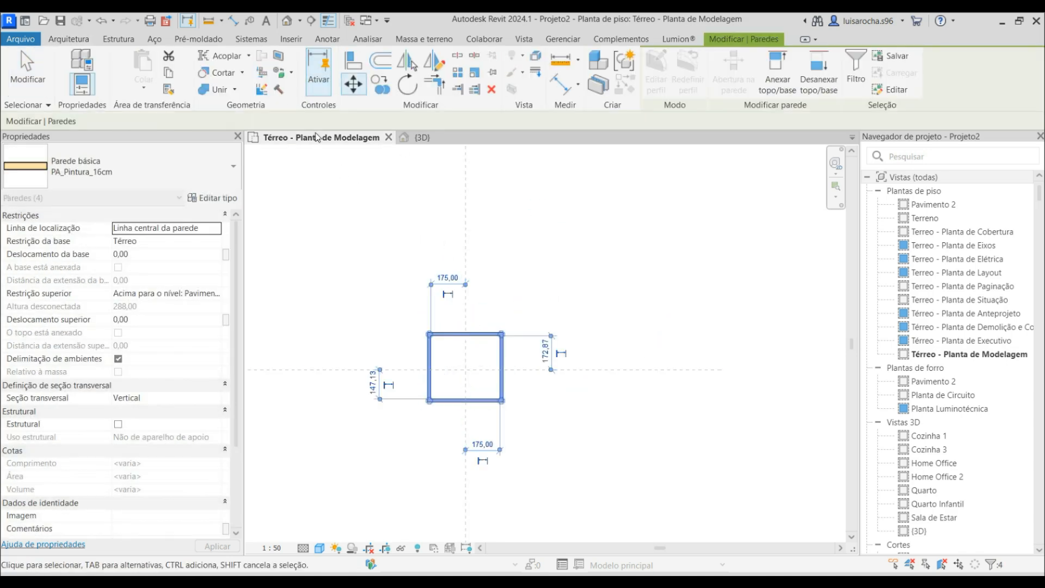
Move the four walls vertically so the left wall's midpoint sits on the horizontal reference line.
{"action": "left_click", "coordinate": [353, 90]}
{"action": "scroll", "coordinate": [516, 374], "scroll_direction": "up", "scroll_amount": 3}
{"action": "scroll", "coordinate": [489, 360], "scroll_direction": "up", "scroll_amount": 4}
{"action": "scroll", "coordinate": [450, 354], "scroll_direction": "up", "scroll_amount": 1}
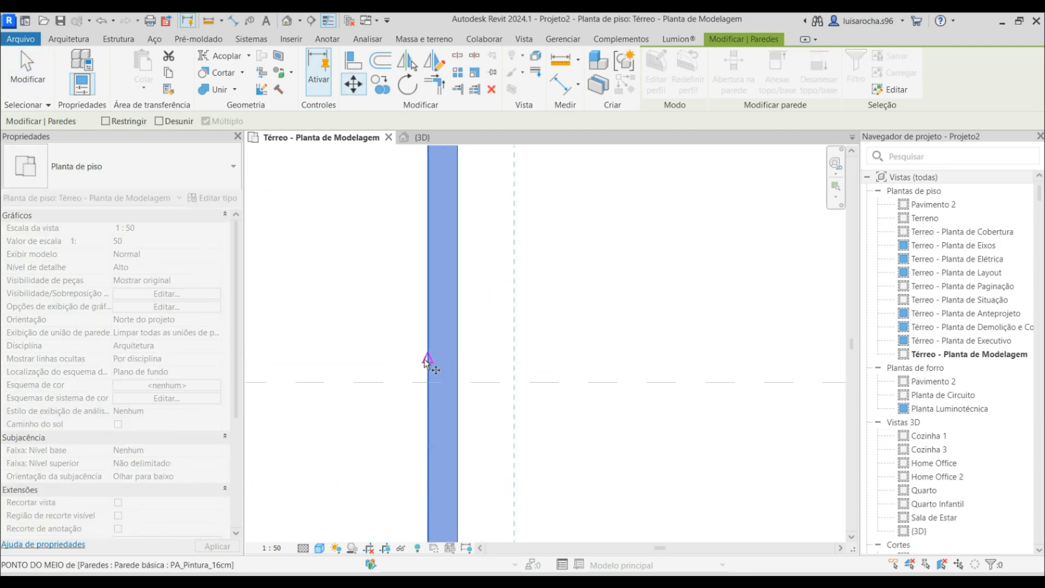
{"action": "left_click", "coordinate": [428, 363]}
{"action": "left_click", "coordinate": [428, 382]}
{"action": "scroll", "coordinate": [549, 340], "scroll_direction": "down", "scroll_amount": 6}
{"action": "left_click", "coordinate": [595, 277]}
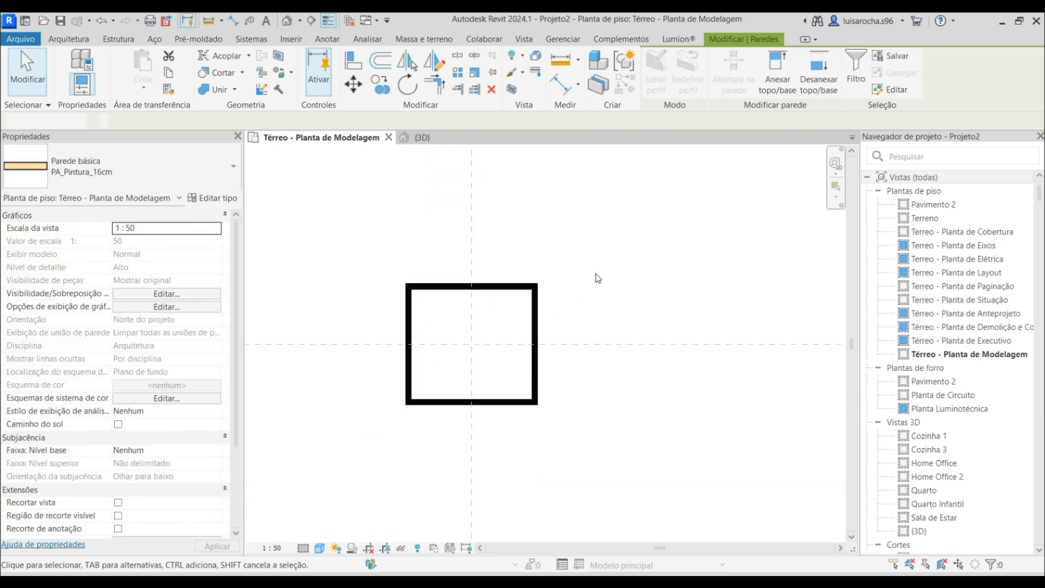
Create a CO_Concreto_Parquet_15cm floor along the outer faces of the four walls and check the room in 3D.
{"action": "left_click", "coordinate": [221, 90]}
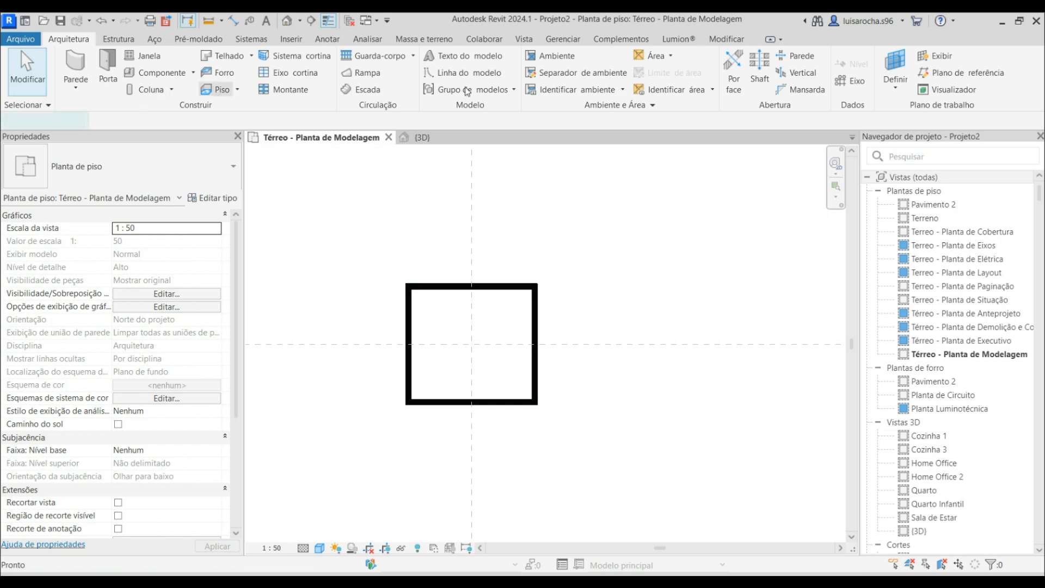
{"action": "left_click_drag", "start_coordinate": [404, 282], "coordinate": [544, 413]}
{"action": "key", "text": "Escape"}
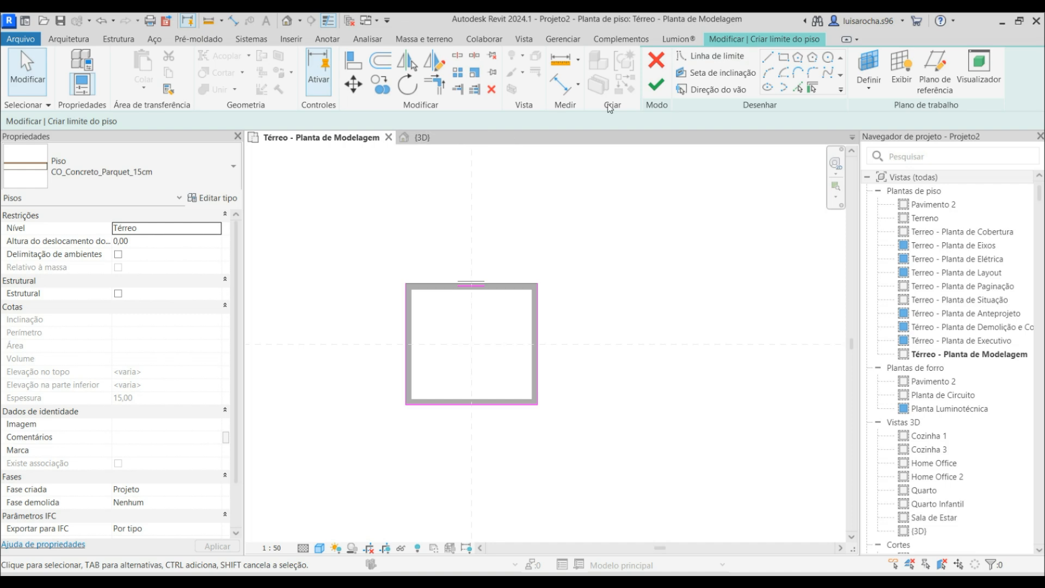
{"action": "left_click", "coordinate": [656, 86]}
{"action": "left_click", "coordinate": [422, 137]}
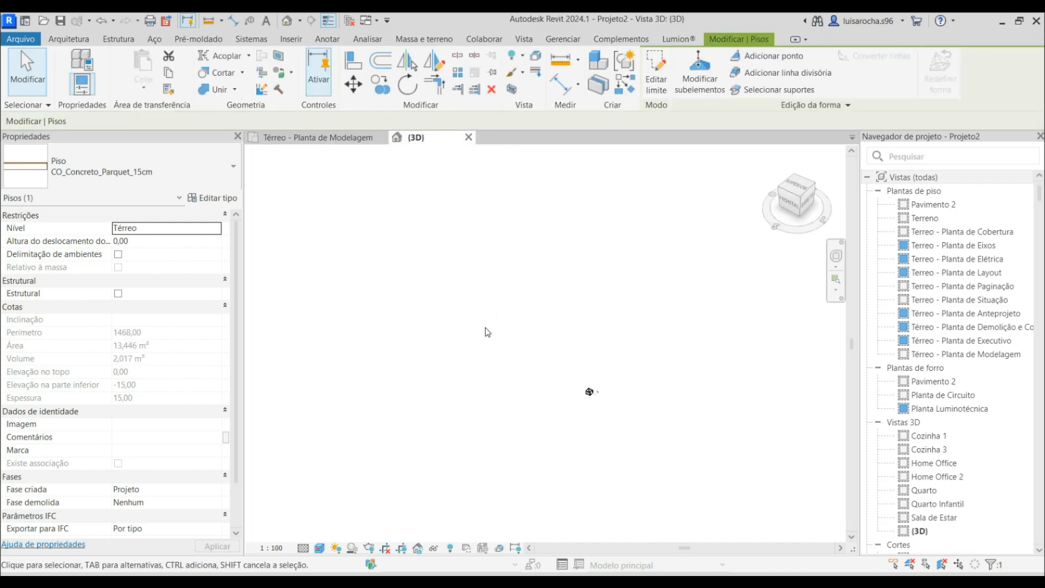
{"action": "key", "text": "Escape"}
{"action": "scroll", "coordinate": [593, 395], "scroll_direction": "up", "scroll_amount": 10}
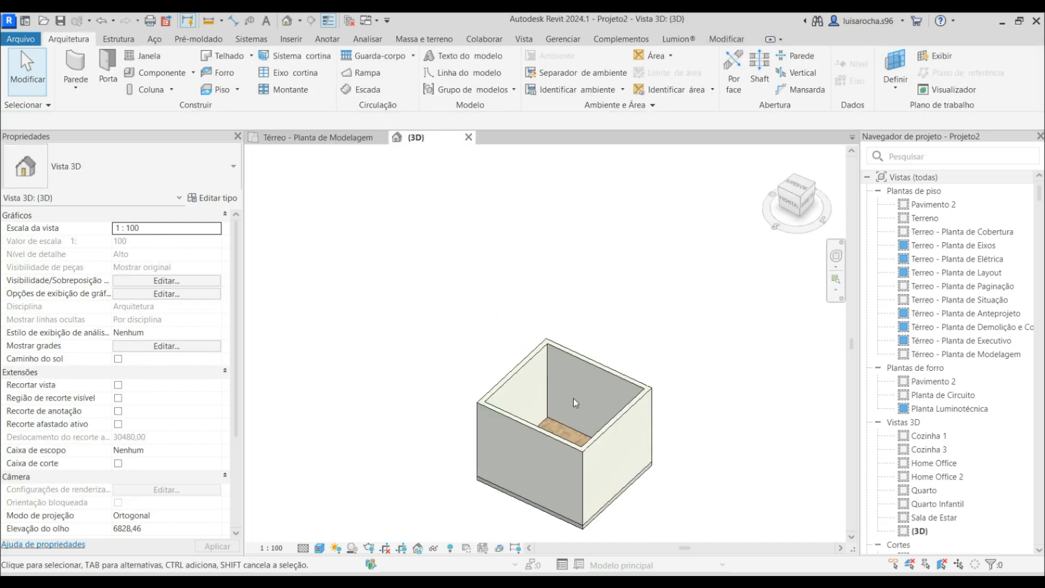
Place a PO_Portas Giro_80cm door in the left wall near the room's lower corner in the modelling plan.
{"action": "left_click", "coordinate": [320, 138]}
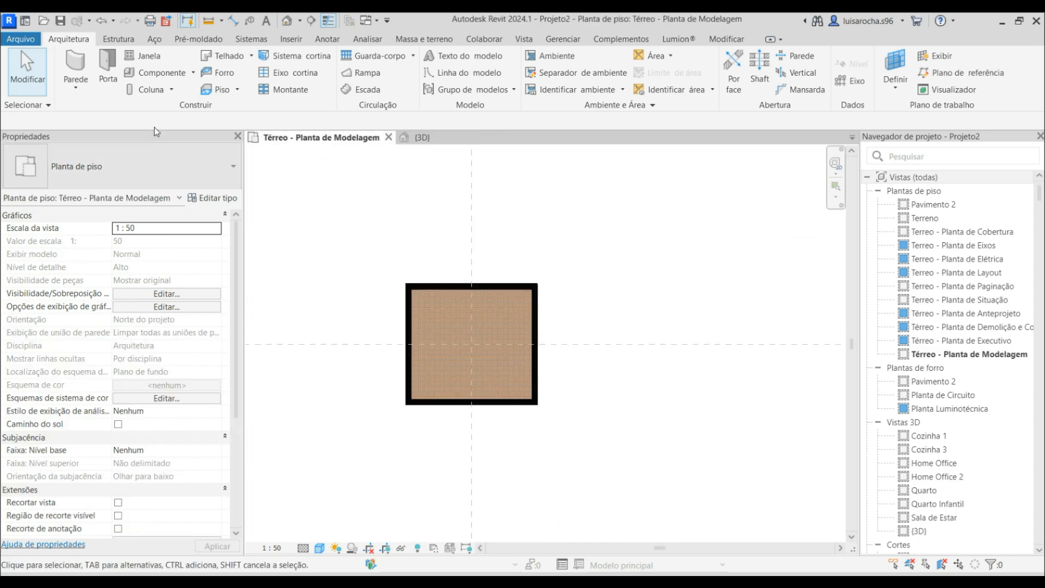
{"action": "left_click", "coordinate": [109, 72]}
{"action": "scroll", "coordinate": [415, 402], "scroll_direction": "up", "scroll_amount": 3}
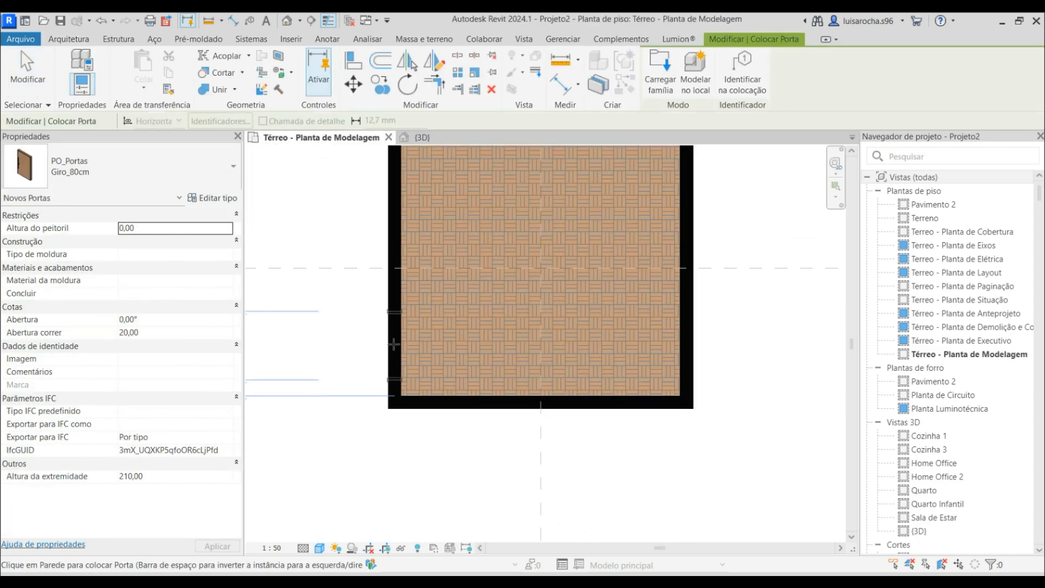
{"action": "left_click", "coordinate": [394, 352]}
{"action": "key", "text": "Escape"}
{"action": "key", "text": "Escape"}
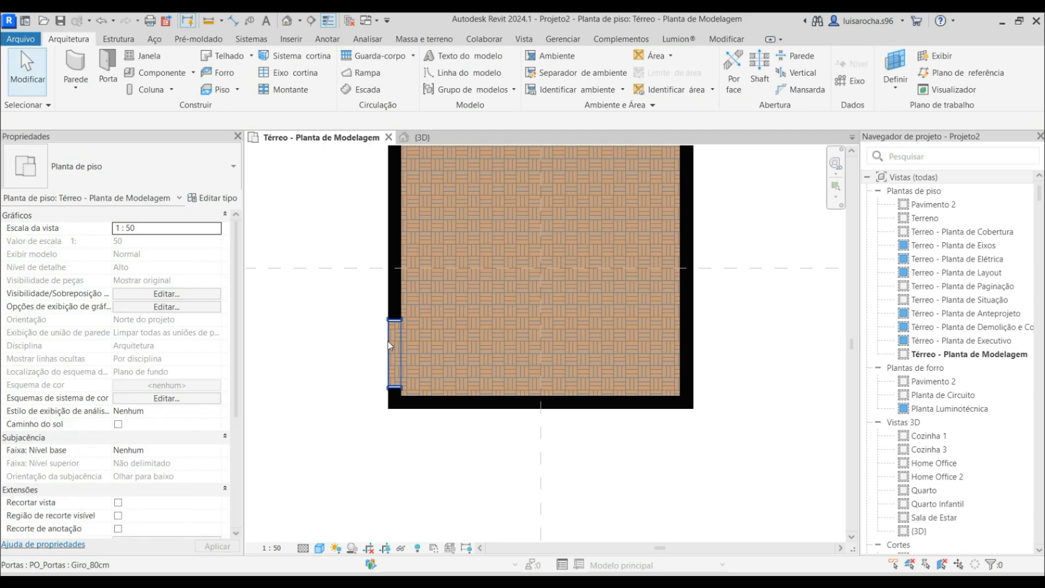
{"action": "left_click", "coordinate": [389, 339]}
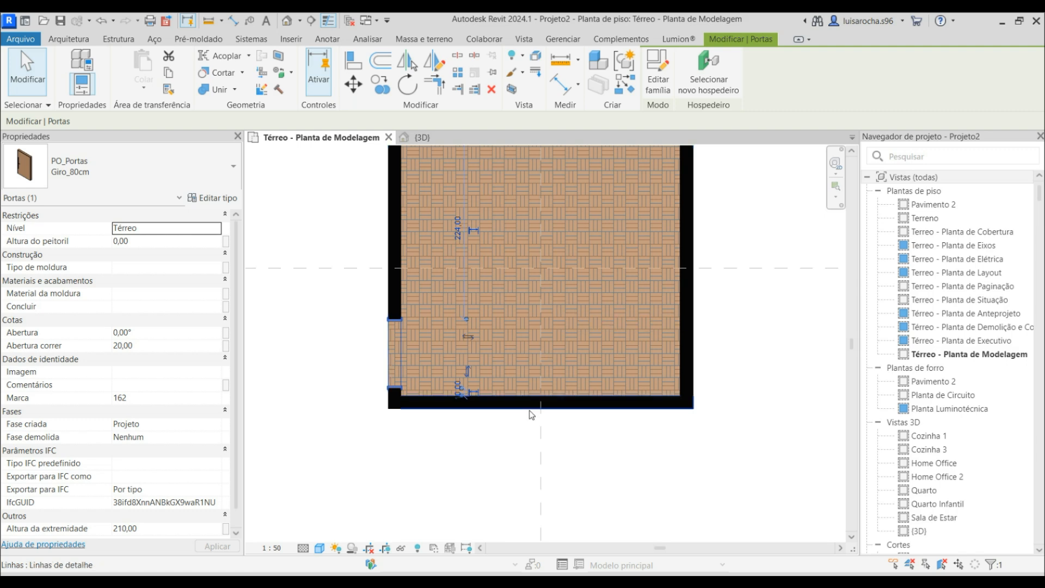
{"action": "left_click", "coordinate": [476, 472]}
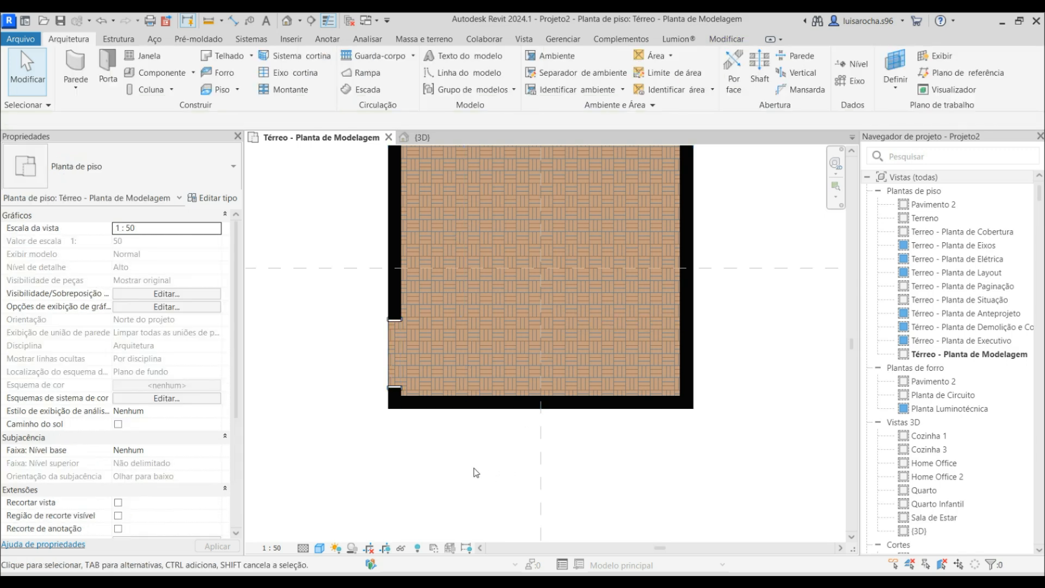
In the Terreo - Planta de Layout plan, set the door's distance from the lower wall to 5 cm.
{"action": "double_click", "coordinate": [972, 274]}
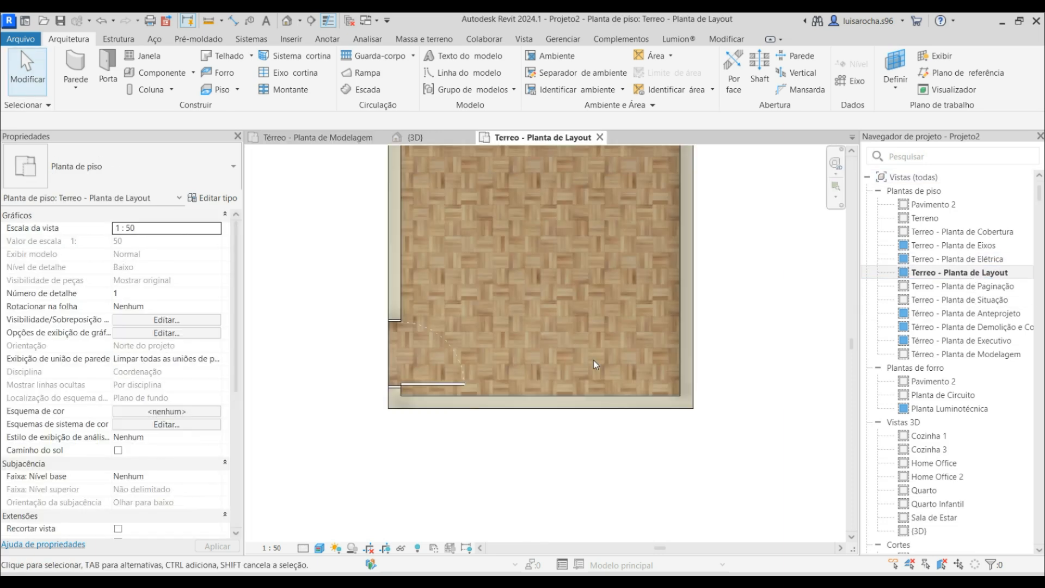
{"action": "left_click", "coordinate": [444, 384]}
{"action": "scroll", "coordinate": [326, 389], "scroll_direction": "up", "scroll_amount": 2}
{"action": "left_click", "coordinate": [319, 390]}
{"action": "type", "text": "5"}
{"action": "key", "text": "Return"}
{"action": "left_click", "coordinate": [288, 298]}
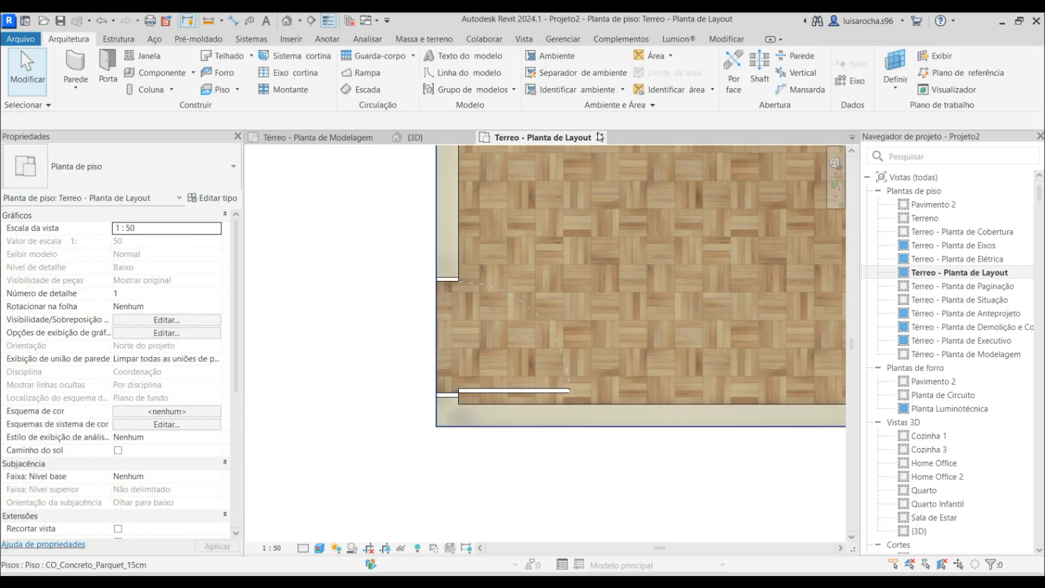
Place a JA_Correr_Quadriculada_Nove_Modulos 180 x 120 window near the middle of the room's right wall.
{"action": "scroll", "coordinate": [389, 429], "scroll_direction": "down", "scroll_amount": 3}
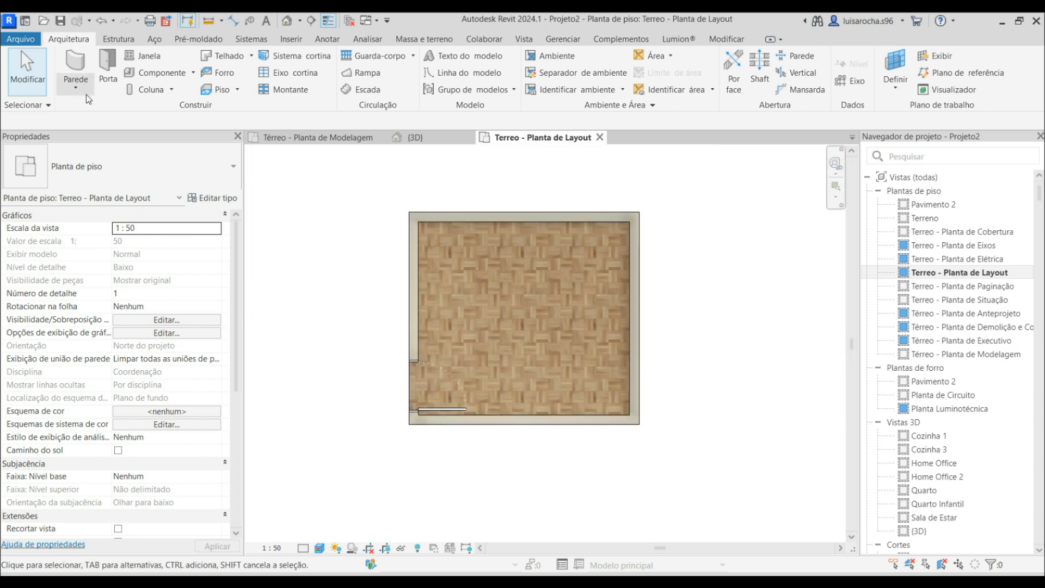
{"action": "left_click", "coordinate": [150, 56]}
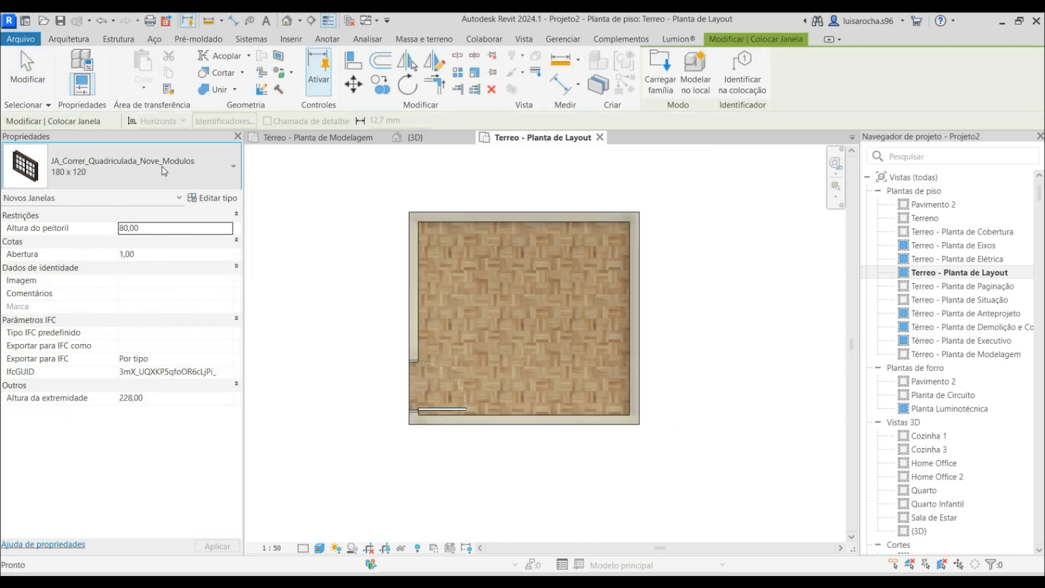
{"action": "left_click", "coordinate": [162, 166]}
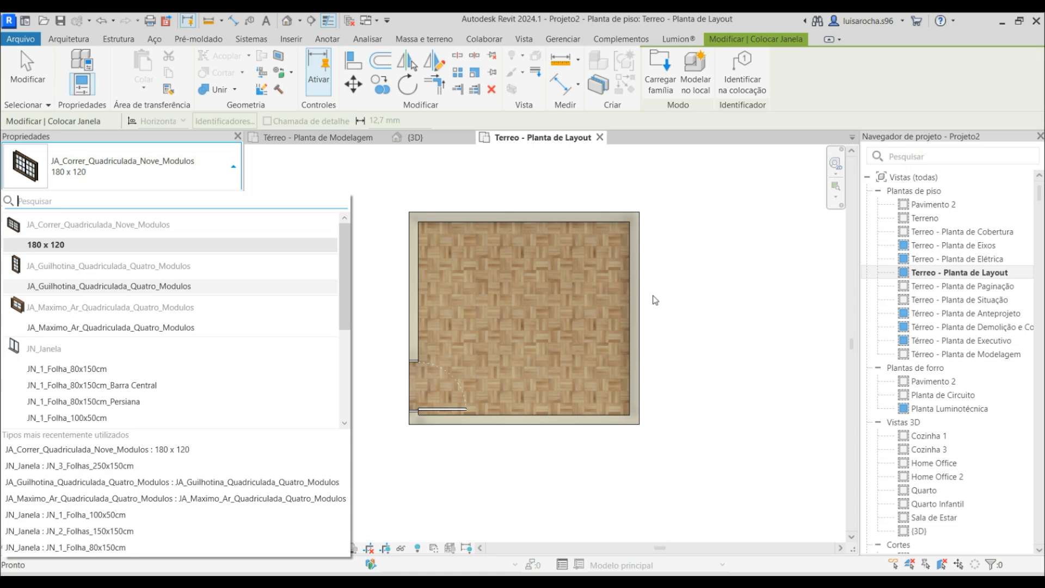
{"action": "left_click", "coordinate": [82, 244]}
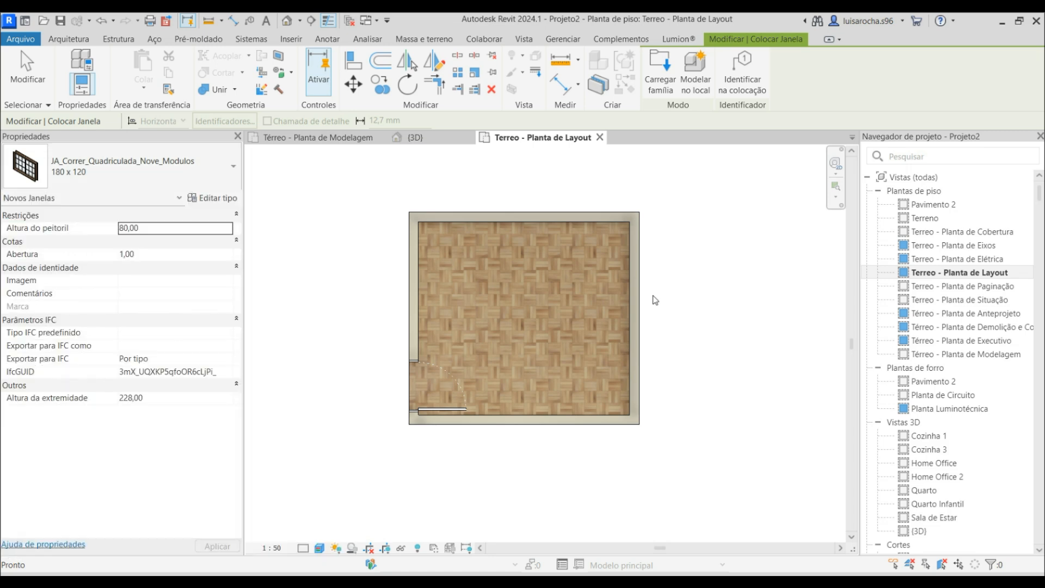
{"action": "left_click", "coordinate": [637, 319]}
{"action": "key", "text": "Escape"}
{"action": "key", "text": "Escape"}
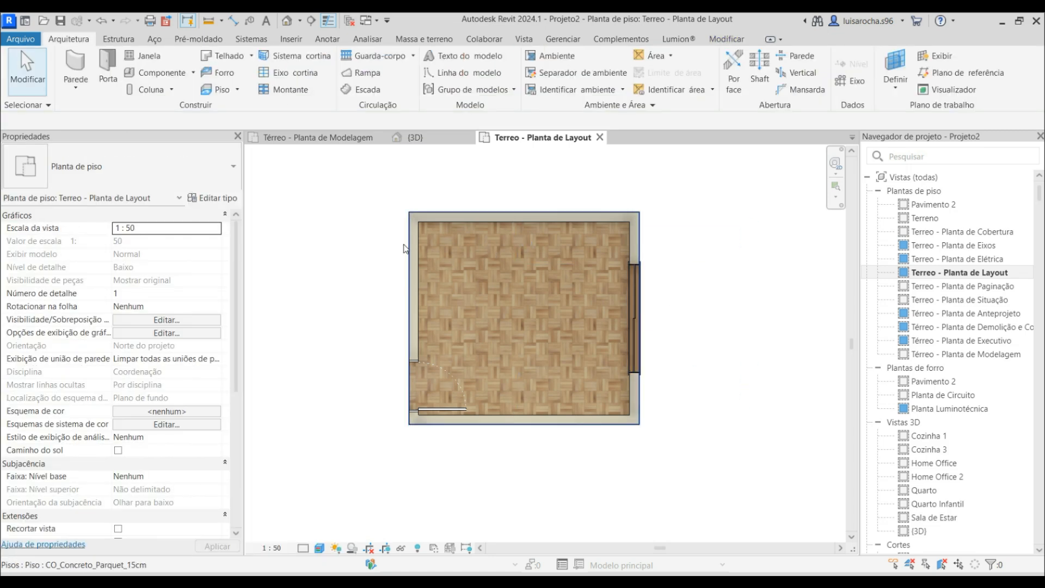
Find the MO_Cortina component by searching for "cortina" and place one inside the room in front of the window.
{"action": "left_click", "coordinate": [160, 174]}
{"action": "type", "text": "cortina"}
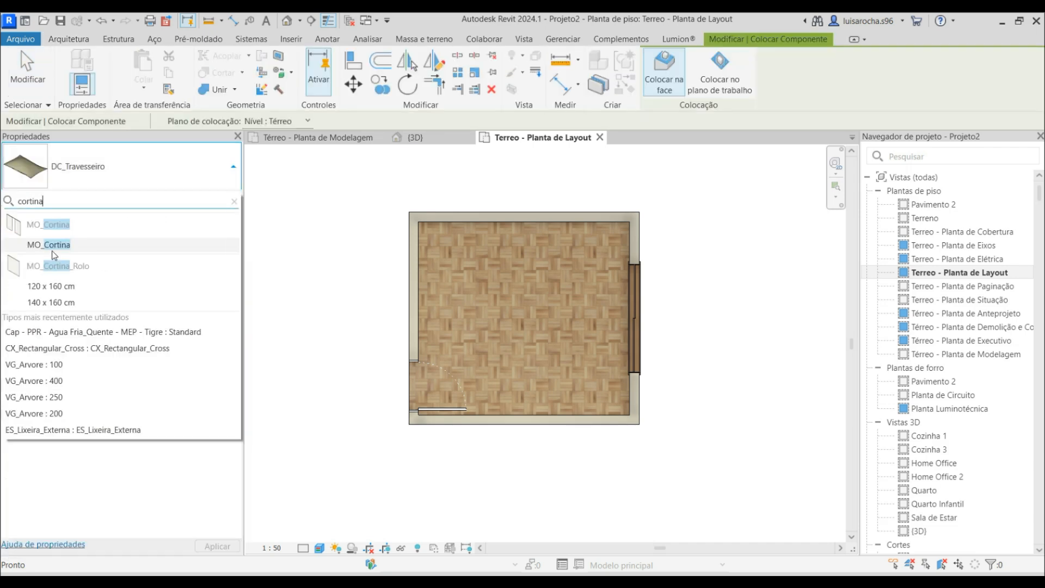
{"action": "key", "text": "Return"}
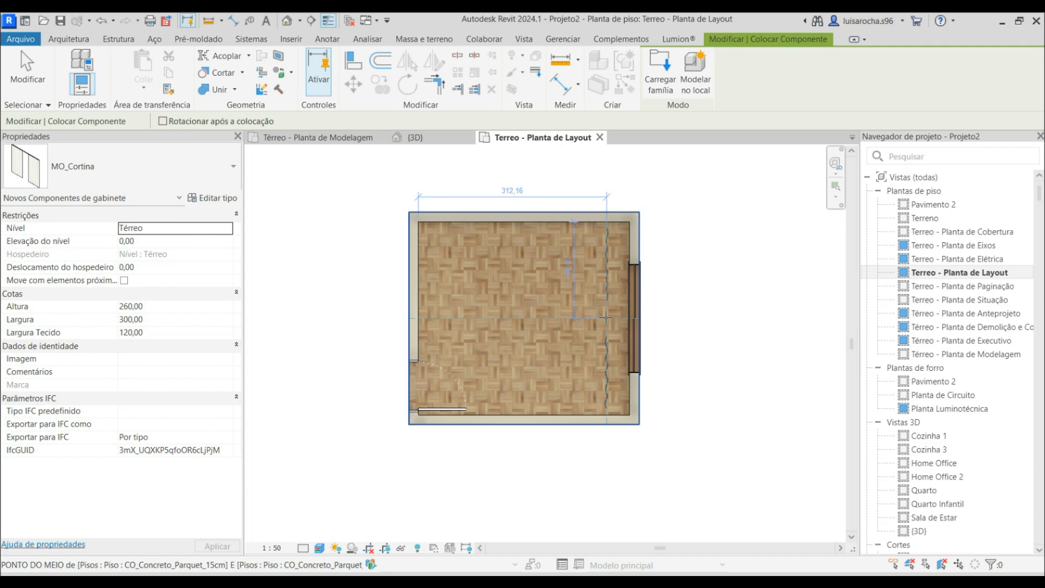
{"action": "scroll", "coordinate": [622, 305], "scroll_direction": "up", "scroll_amount": 5}
{"action": "left_click", "coordinate": [622, 317]}
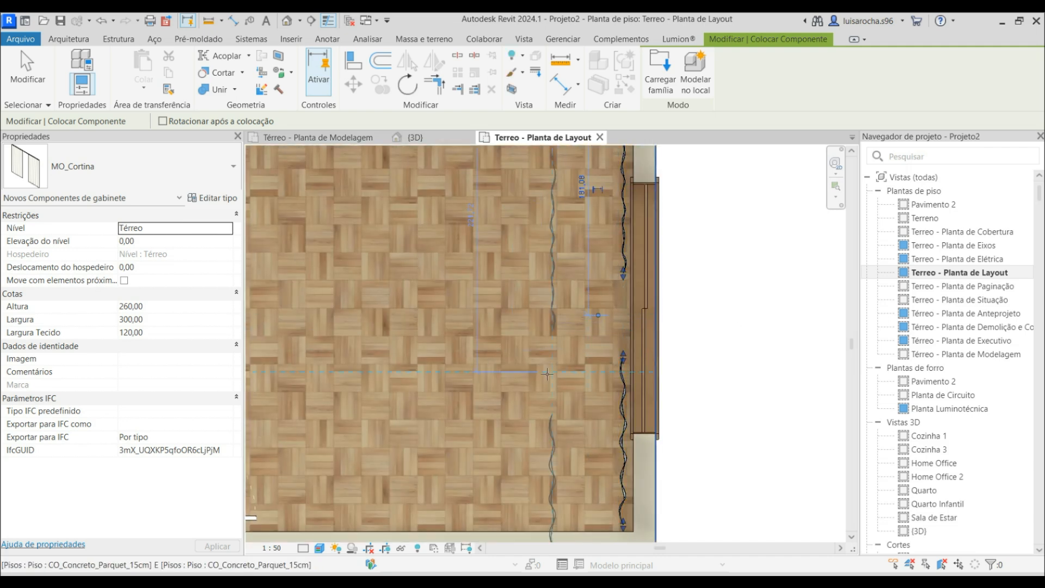
Finish placing the curtain and set its width (Largura) to 320 cm in the layout plan.
{"action": "key", "text": "Escape"}
{"action": "key", "text": "Escape"}
{"action": "scroll", "coordinate": [557, 325], "scroll_direction": "down", "scroll_amount": 4}
{"action": "left_click", "coordinate": [596, 224]}
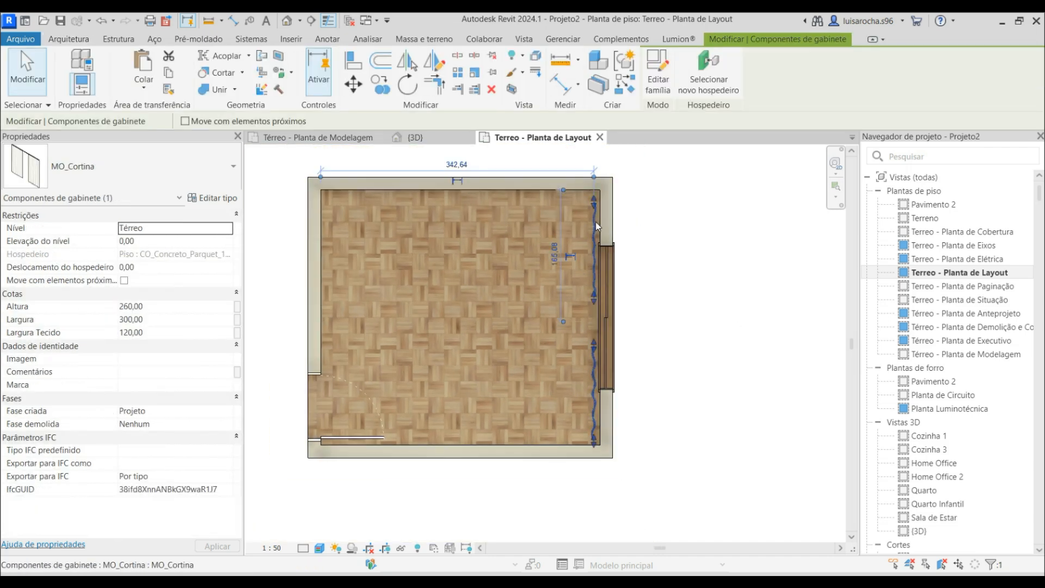
{"action": "left_click", "coordinate": [171, 321]}
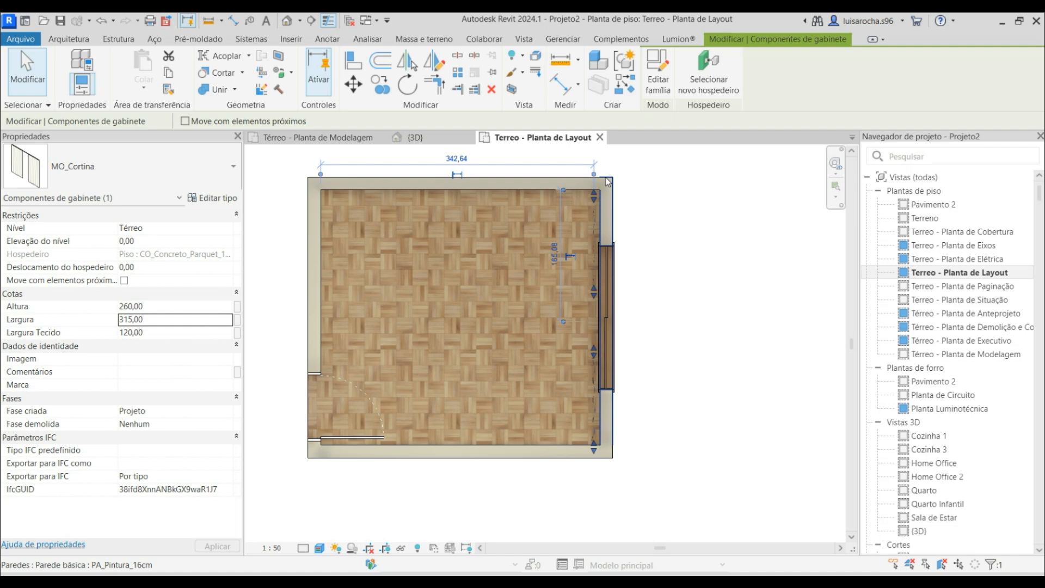
{"action": "scroll", "coordinate": [605, 177], "scroll_direction": "up", "scroll_amount": 6}
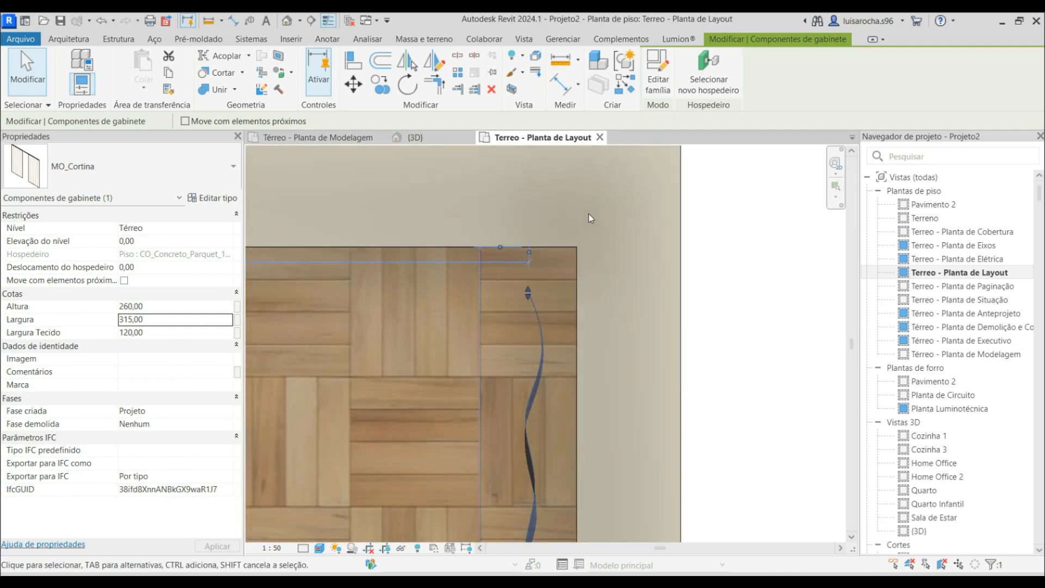
{"action": "left_click", "coordinate": [174, 321]}
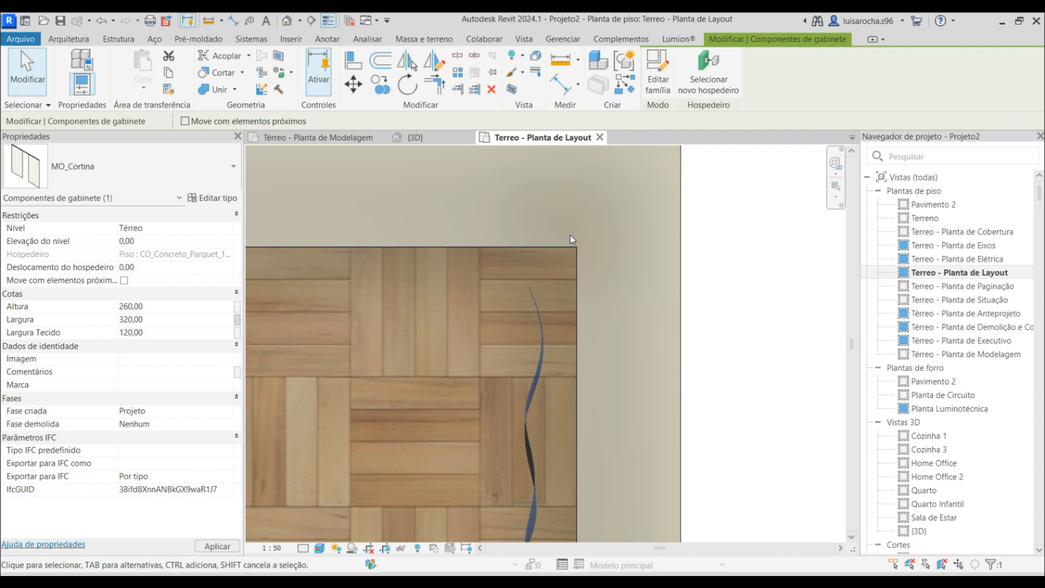
Move the curtain vertically so its lower end meets the inner face of the room's lower wall.
{"action": "scroll", "coordinate": [469, 175], "scroll_direction": "down", "scroll_amount": 5}
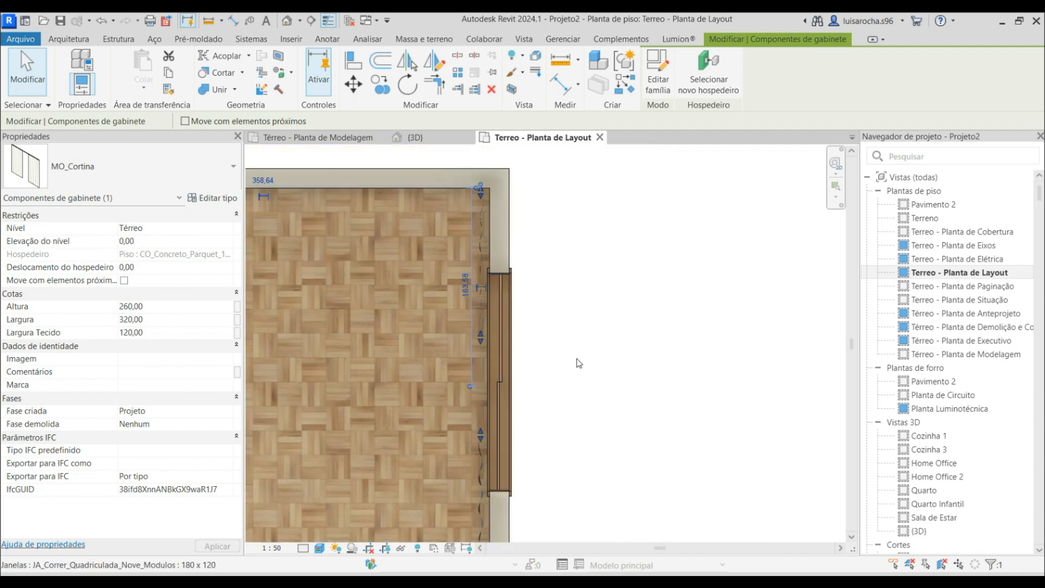
{"action": "scroll", "coordinate": [600, 343], "scroll_direction": "down", "scroll_amount": 1}
{"action": "scroll", "coordinate": [508, 528], "scroll_direction": "up", "scroll_amount": 9}
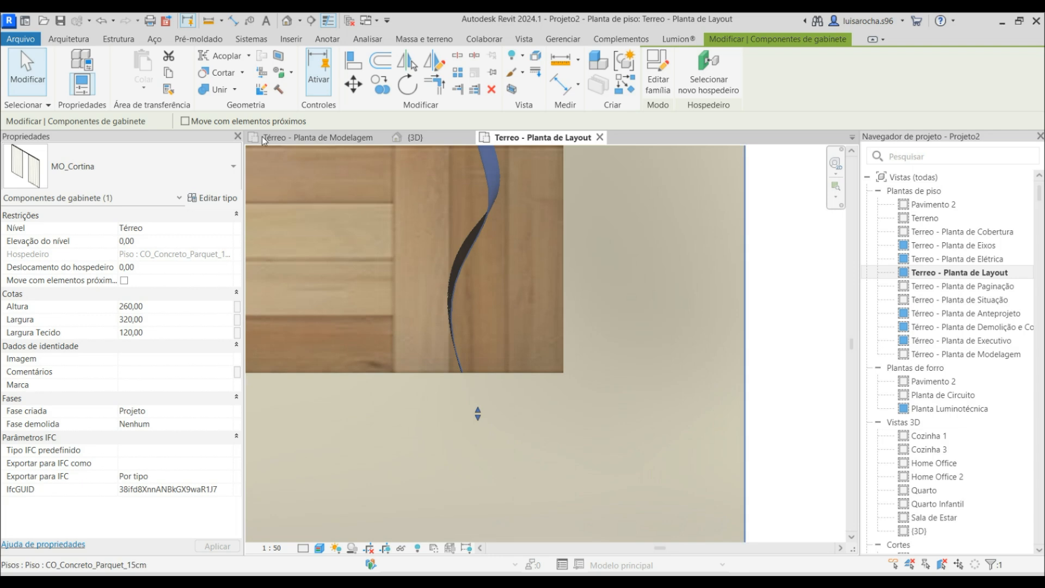
{"action": "left_click", "coordinate": [354, 83]}
{"action": "left_click", "coordinate": [477, 413]}
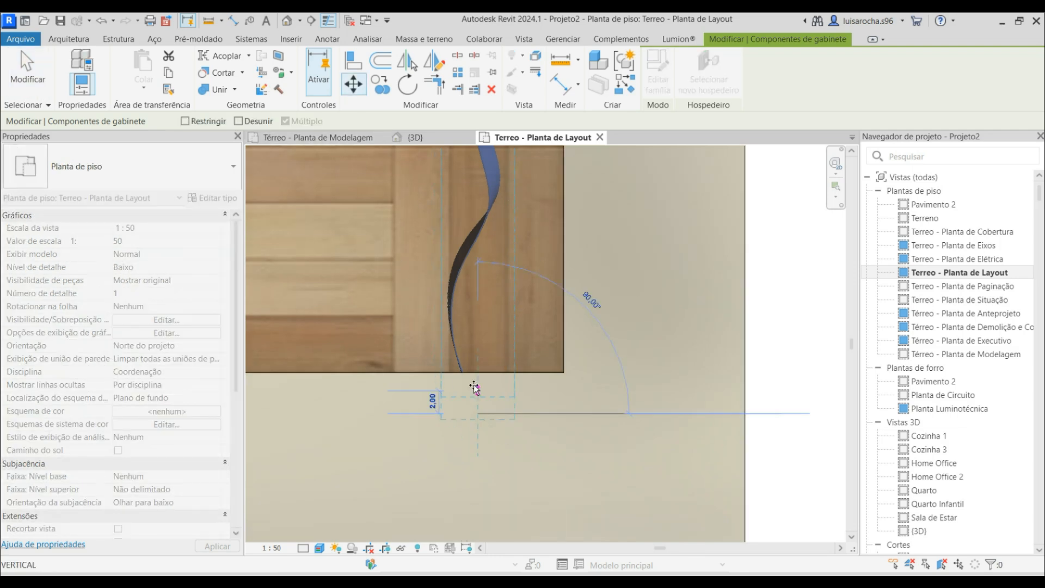
{"action": "left_click", "coordinate": [472, 370]}
{"action": "scroll", "coordinate": [500, 416], "scroll_direction": "down", "scroll_amount": 5}
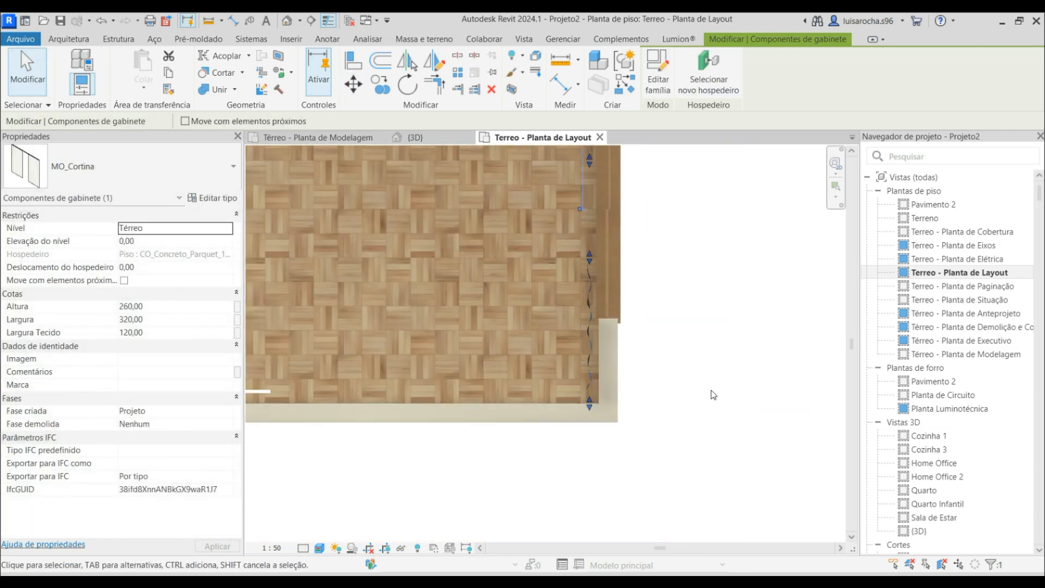
{"action": "left_click", "coordinate": [711, 390]}
In the 3D view, set the MO_Cortina curtain's height (Altura) to 250 cm.
{"action": "scroll", "coordinate": [601, 188], "scroll_direction": "down", "scroll_amount": 2}
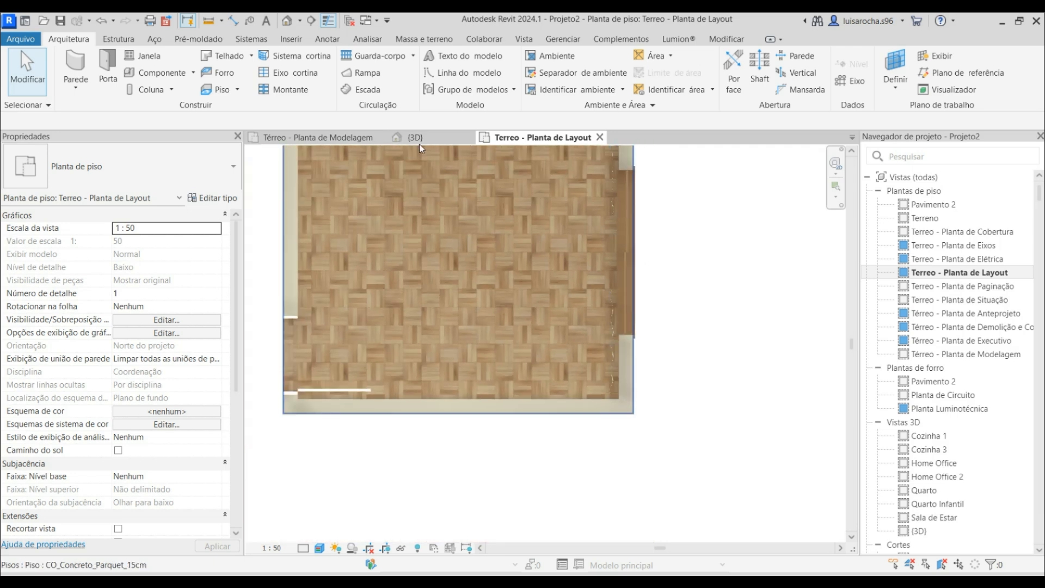
{"action": "left_click", "coordinate": [418, 140]}
{"action": "middle_click_drag", "start_coordinate": [449, 407], "coordinate": [610, 381], "text": "shift"}
{"action": "middle_click_drag", "start_coordinate": [577, 414], "coordinate": [664, 324], "text": "shift"}
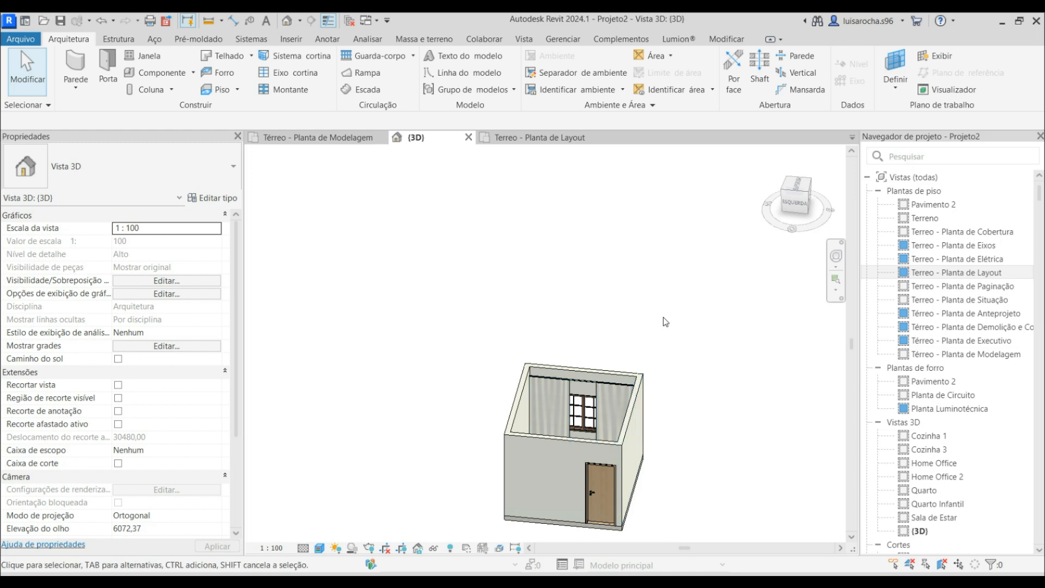
{"action": "left_click", "coordinate": [579, 388]}
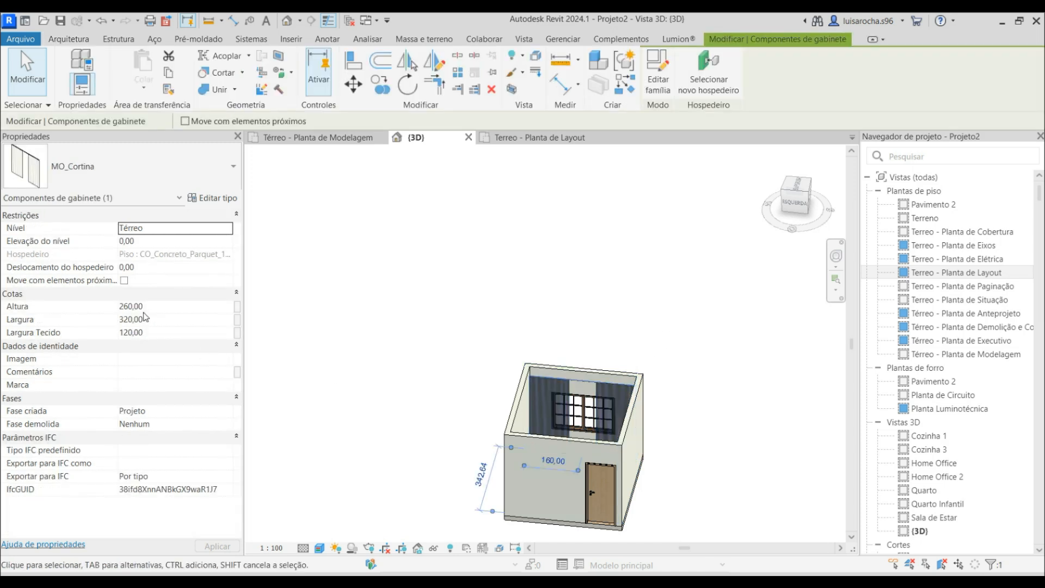
{"action": "type", "text": "250"}
{"action": "left_click", "coordinate": [362, 261]}
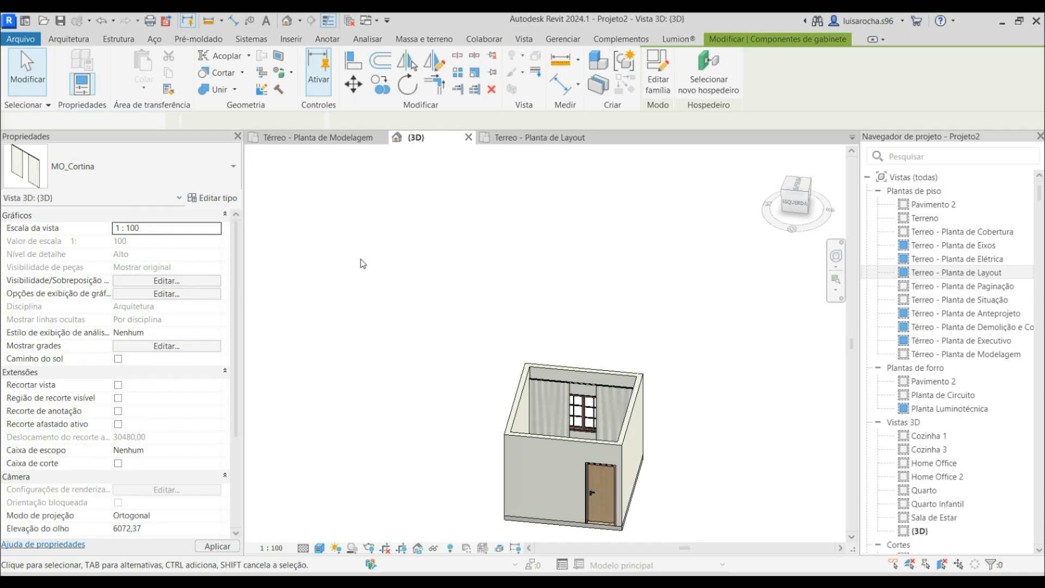
{"action": "middle_click_drag", "start_coordinate": [668, 279], "coordinate": [422, 423], "text": "shift"}
{"action": "scroll", "coordinate": [422, 422], "scroll_direction": "down", "scroll_amount": 4}
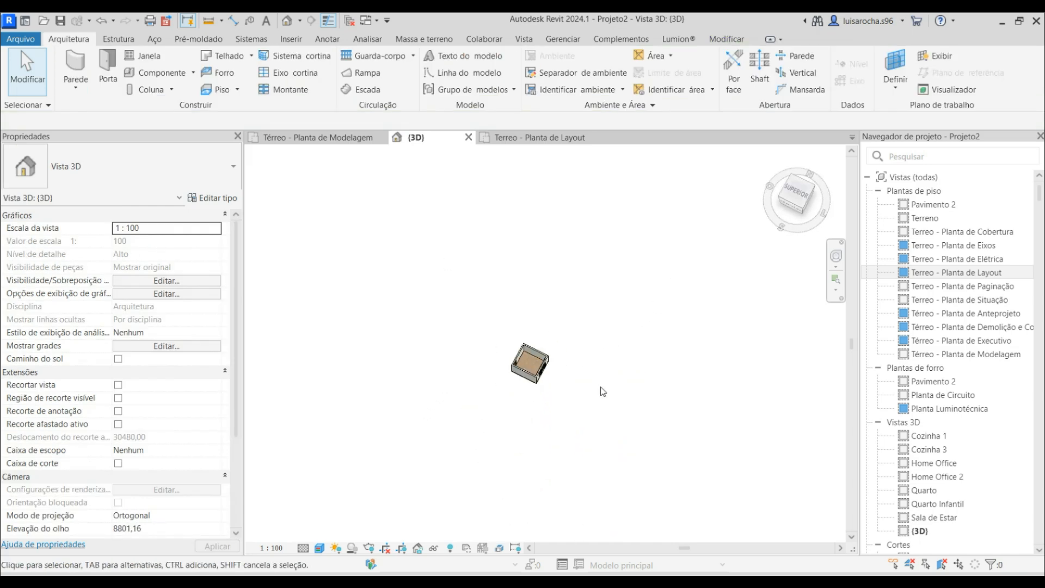
{"action": "scroll", "coordinate": [579, 358], "scroll_direction": "up", "scroll_amount": 2}
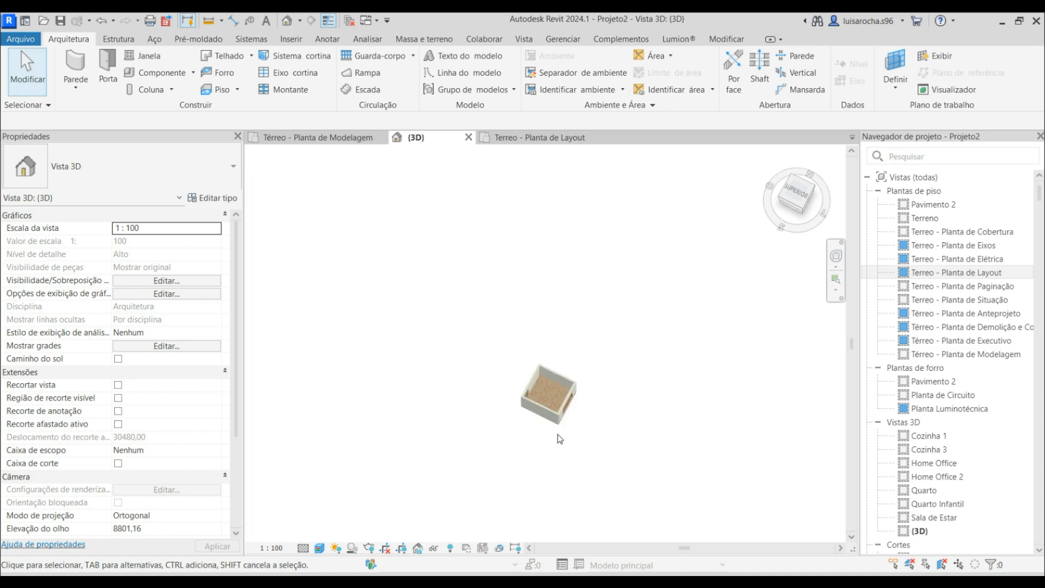
{"action": "scroll", "coordinate": [558, 434], "scroll_direction": "up", "scroll_amount": 2}
Try out a MO_Cama_Casal_Maboo_Tok&Stok bed, found by searching for "cama", inside the room in the modelling plan and delete it.
{"action": "left_click", "coordinate": [309, 138]}
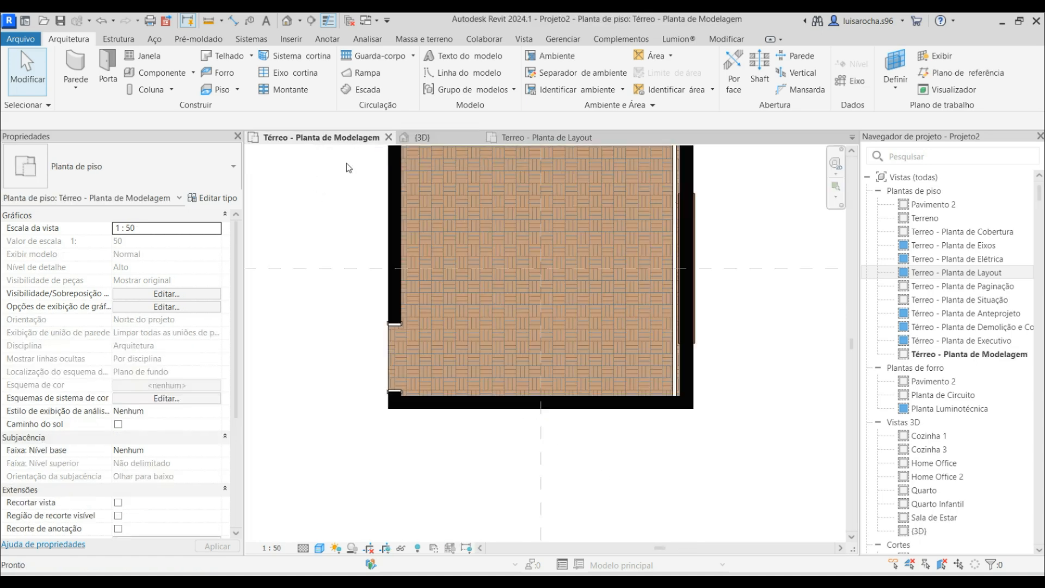
{"action": "left_click", "coordinate": [170, 76]}
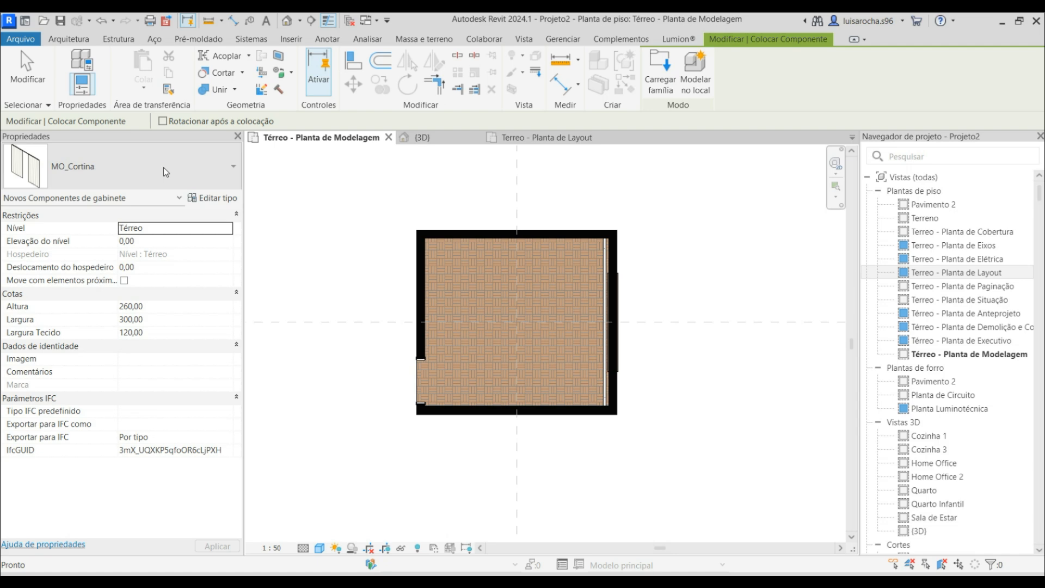
{"action": "left_click", "coordinate": [163, 168]}
{"action": "type", "text": "cama"}
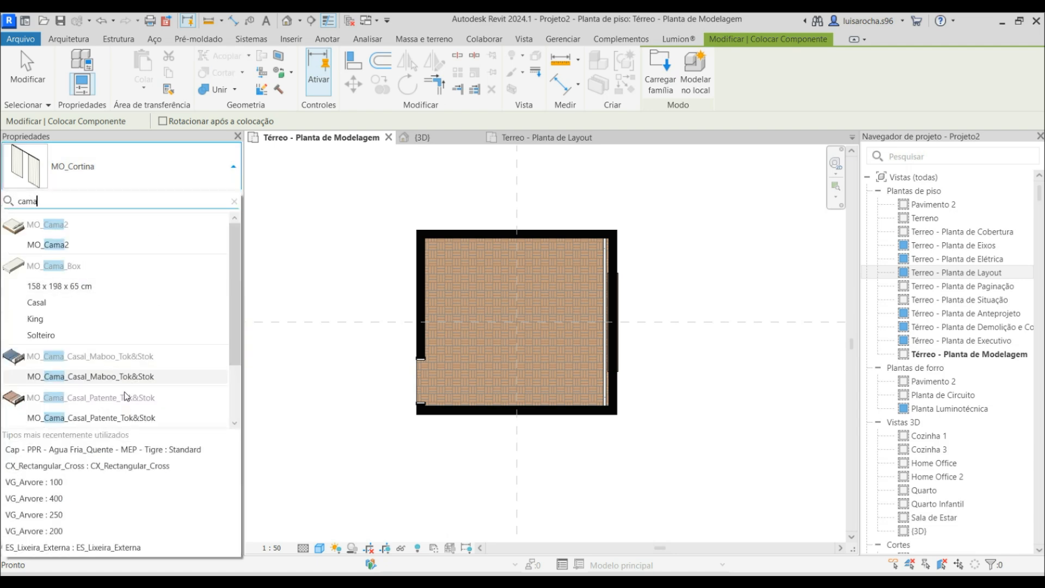
{"action": "left_click", "coordinate": [125, 377]}
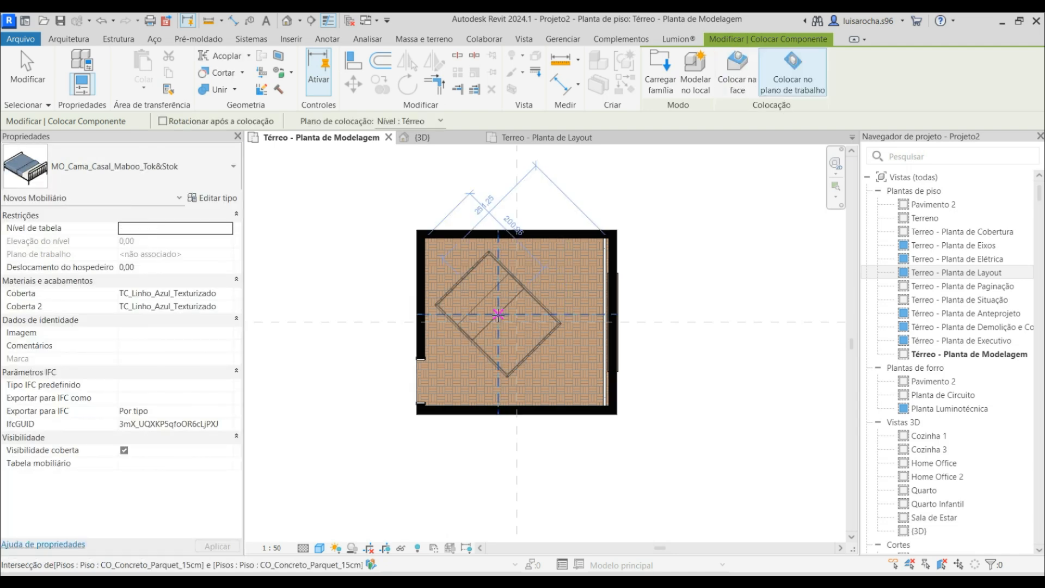
{"action": "key", "text": "space"}
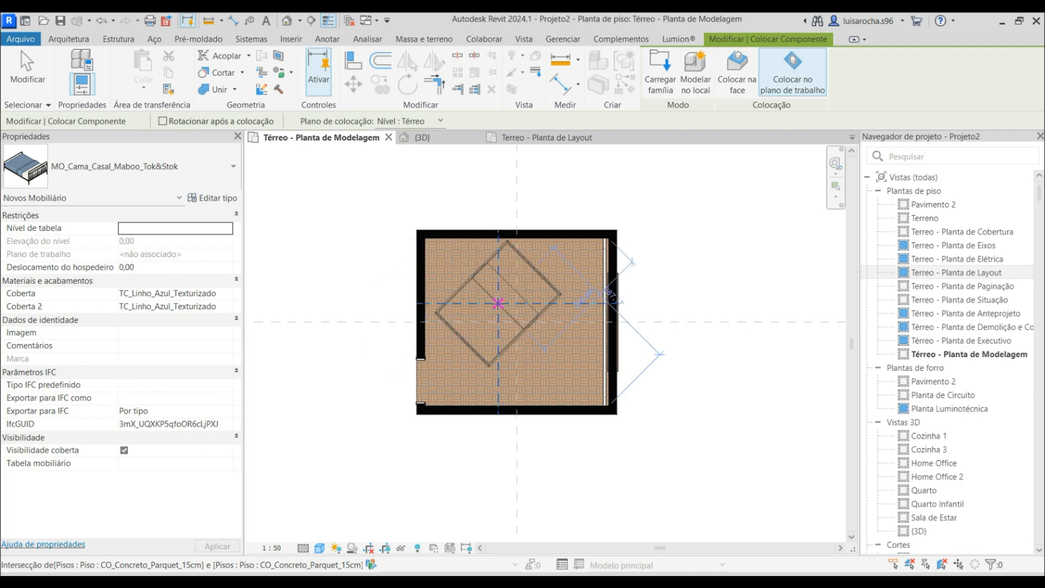
{"action": "left_click", "coordinate": [498, 304]}
{"action": "key", "text": "Escape"}
{"action": "key", "text": "Escape"}
{"action": "left_click", "coordinate": [536, 300]}
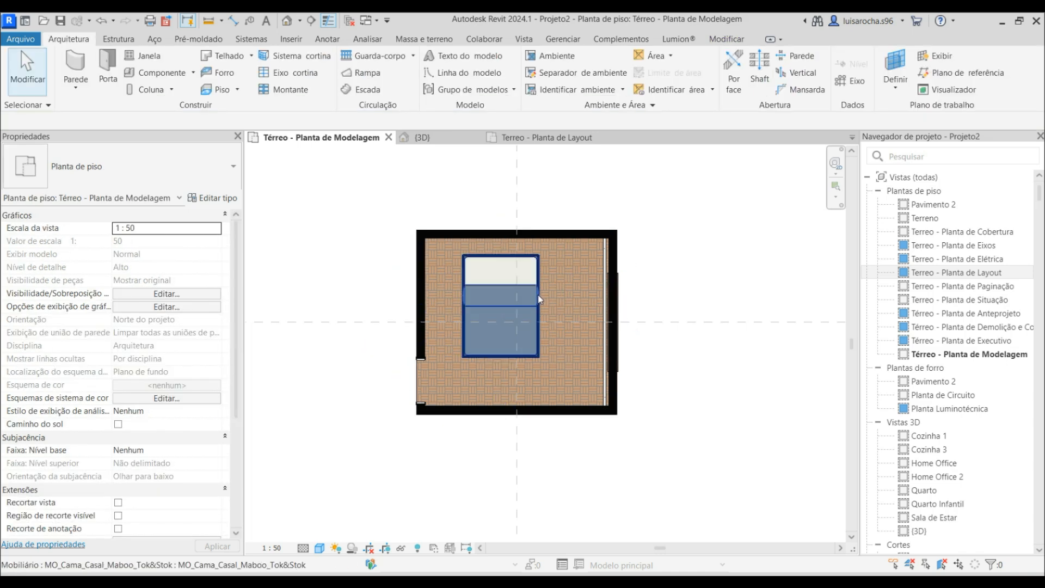
{"action": "key", "text": "Delete"}
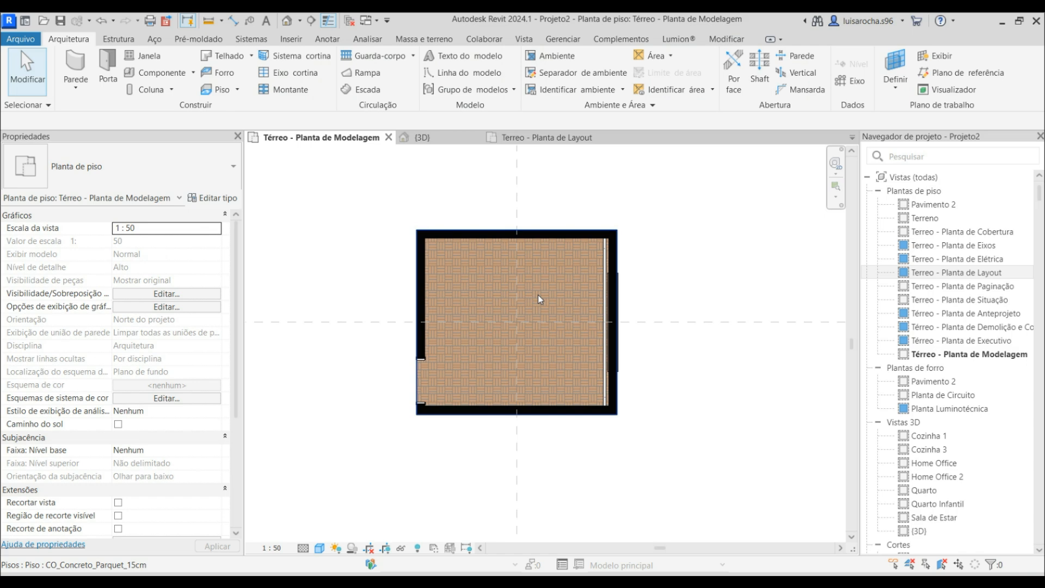
Create another new project from the template to access its furniture library.
{"action": "left_click", "coordinate": [25, 22]}
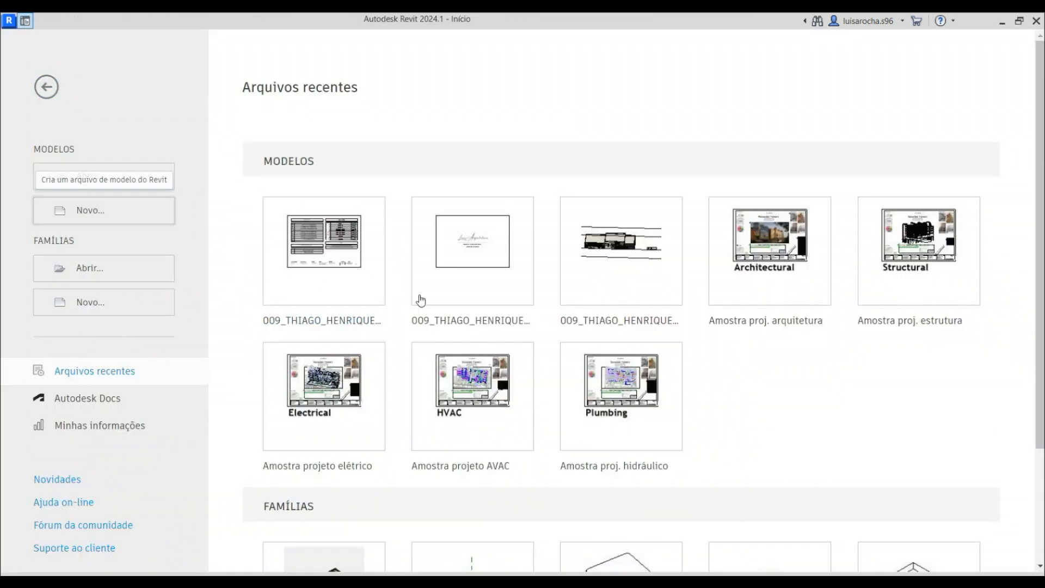
{"action": "key", "text": "ctrl+n"}
{"action": "left_click", "coordinate": [351, 314]}
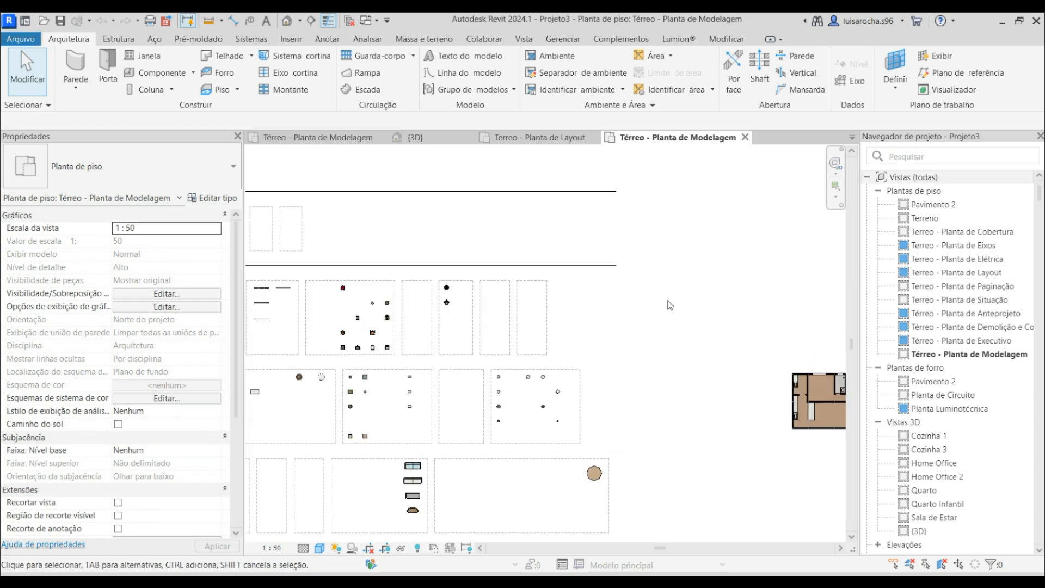
Copy the blue MO_Cama_Casal_Maboo_Tok&Stok bed together with its pillows and bedding from the Camas de casal group.
{"action": "scroll", "coordinate": [558, 297], "scroll_direction": "up", "scroll_amount": 5}
{"action": "scroll", "coordinate": [408, 319], "scroll_direction": "up", "scroll_amount": 5}
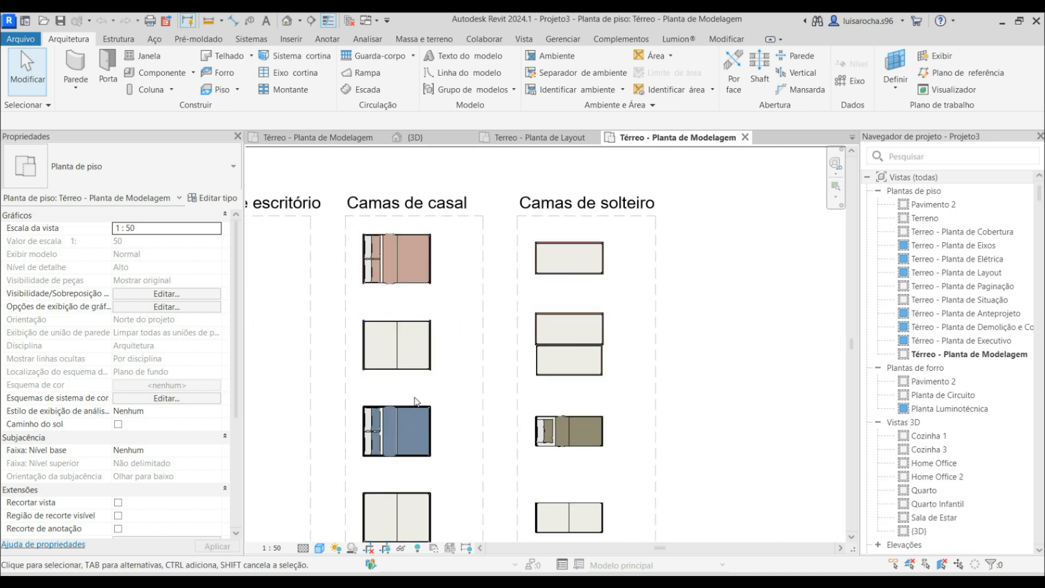
{"action": "left_click", "coordinate": [364, 426]}
{"action": "key", "text": "Escape"}
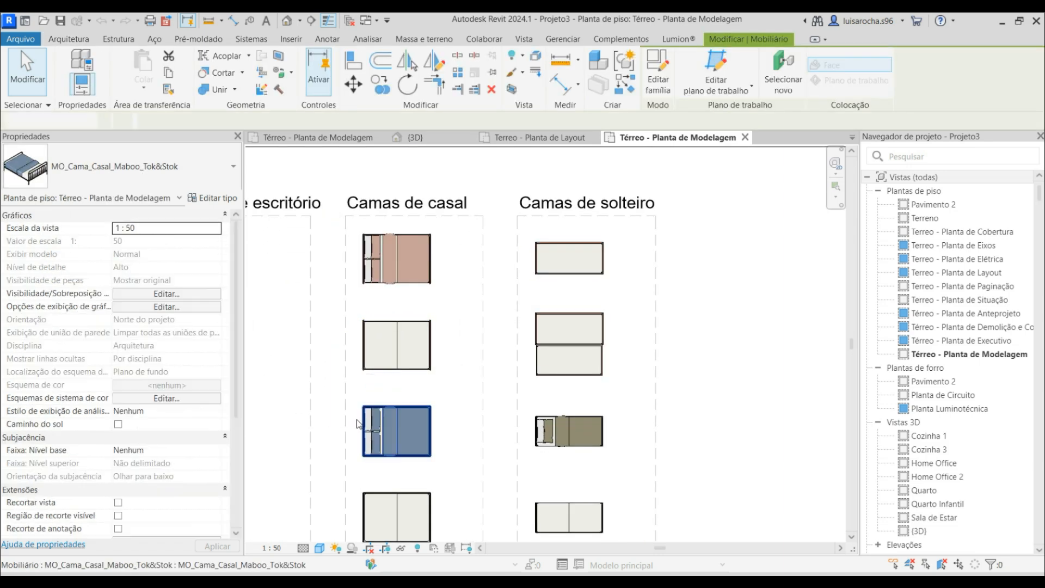
{"action": "left_click", "coordinate": [373, 423]}
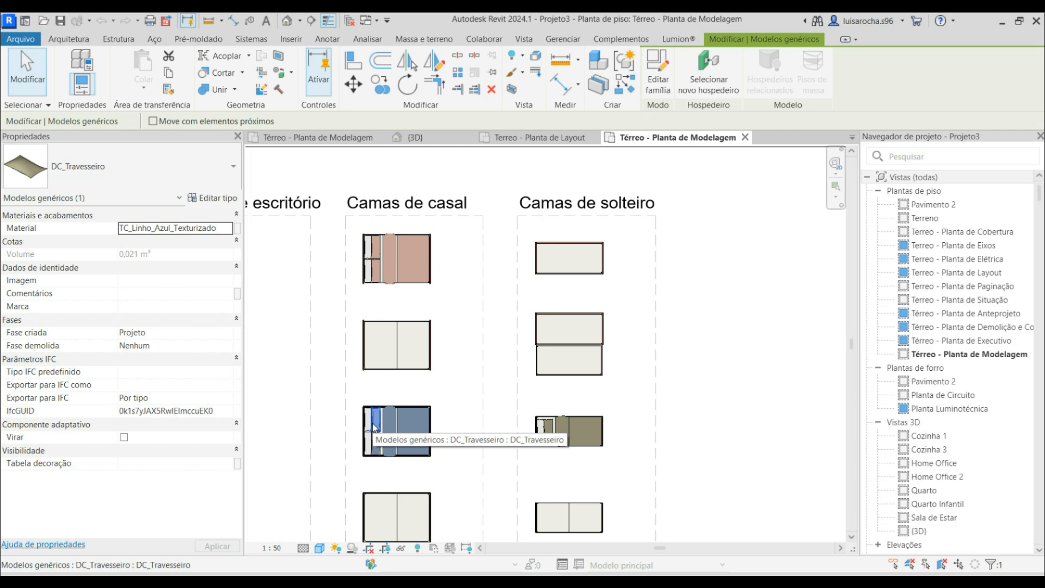
{"action": "left_click_drag", "start_coordinate": [274, 390], "coordinate": [467, 484]}
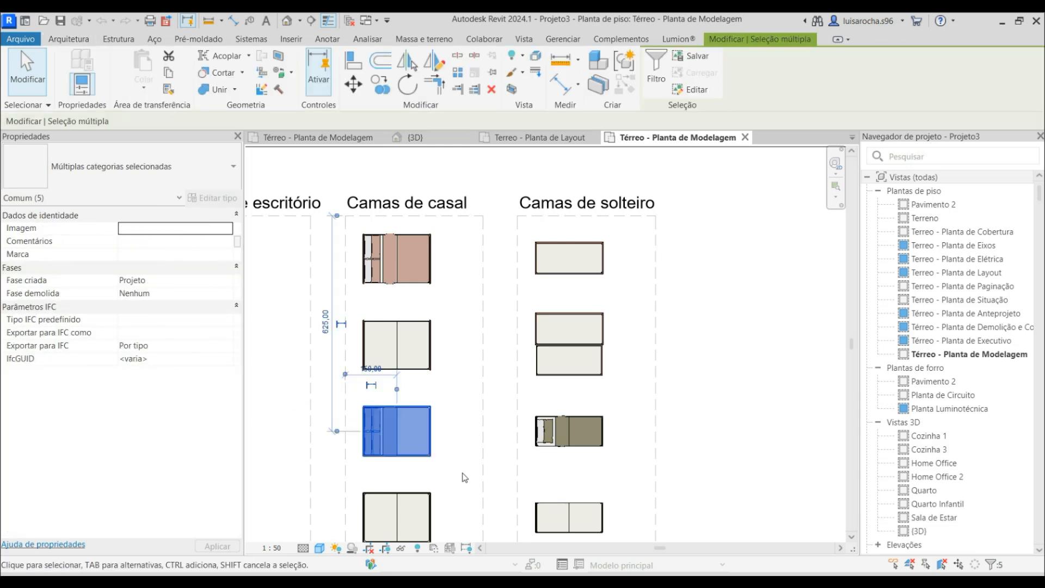
{"action": "left_click", "coordinate": [457, 464]}
Paste the copied bed set outside the room's right wall in the Projeto2 modelling plan.
{"action": "left_click", "coordinate": [296, 139]}
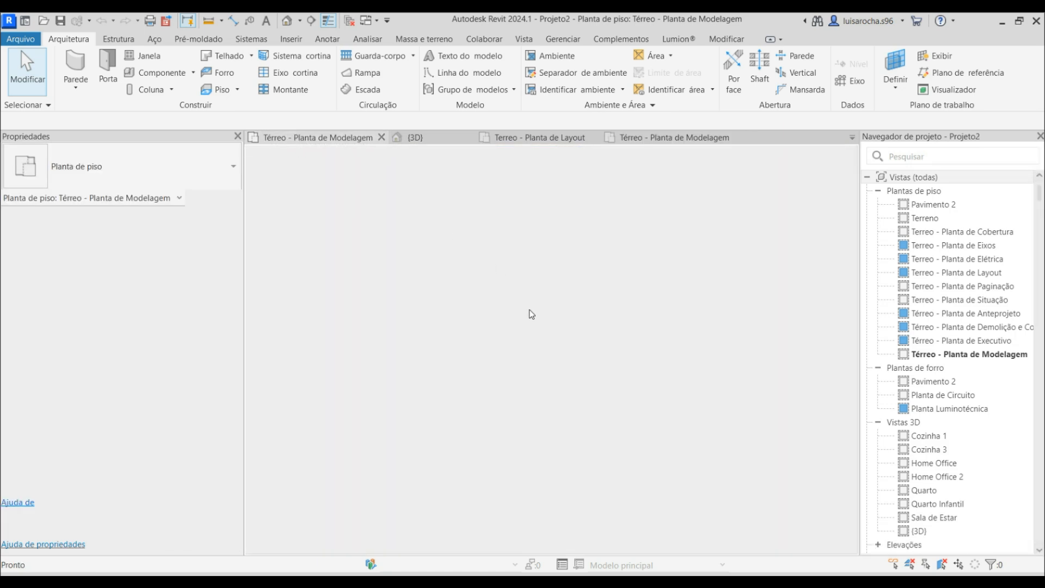
{"action": "key", "text": "ctrl+v"}
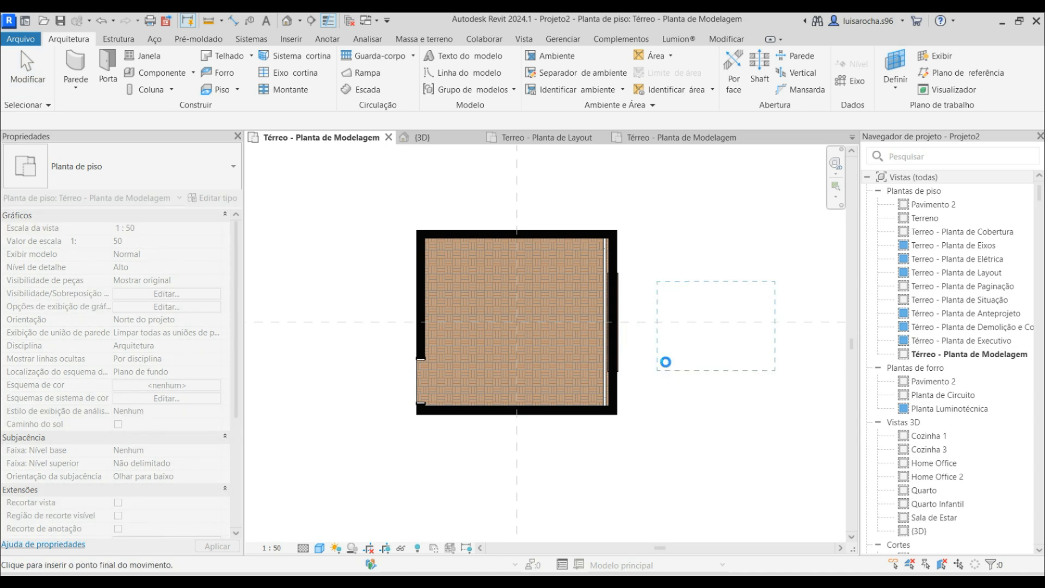
{"action": "left_click", "coordinate": [665, 362]}
{"action": "left_click", "coordinate": [727, 211]}
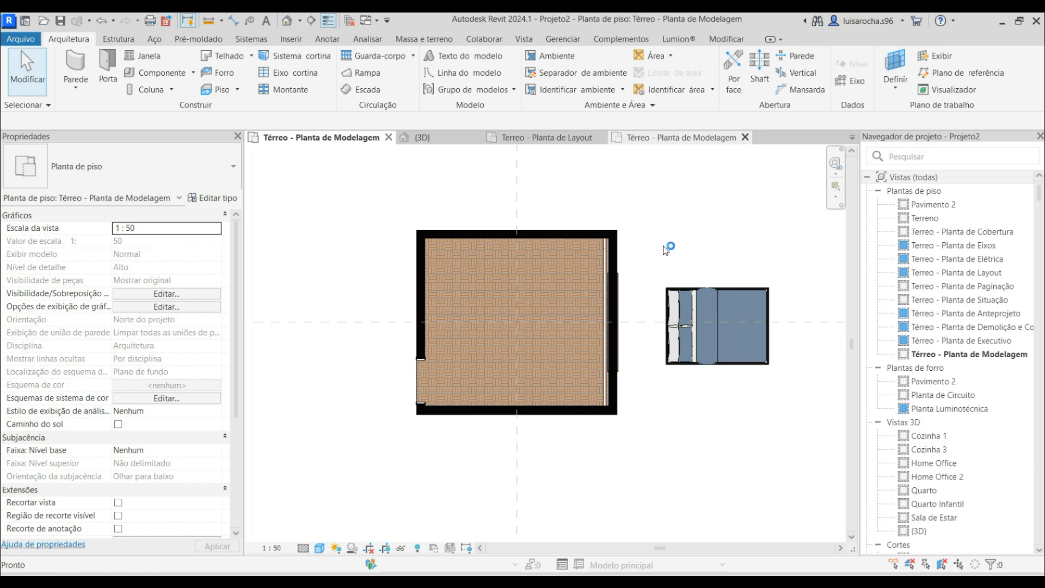
Try to rotate the whole pasted bed set by 90° with the copy option enabled.
{"action": "left_click_drag", "start_coordinate": [644, 236], "coordinate": [809, 394]}
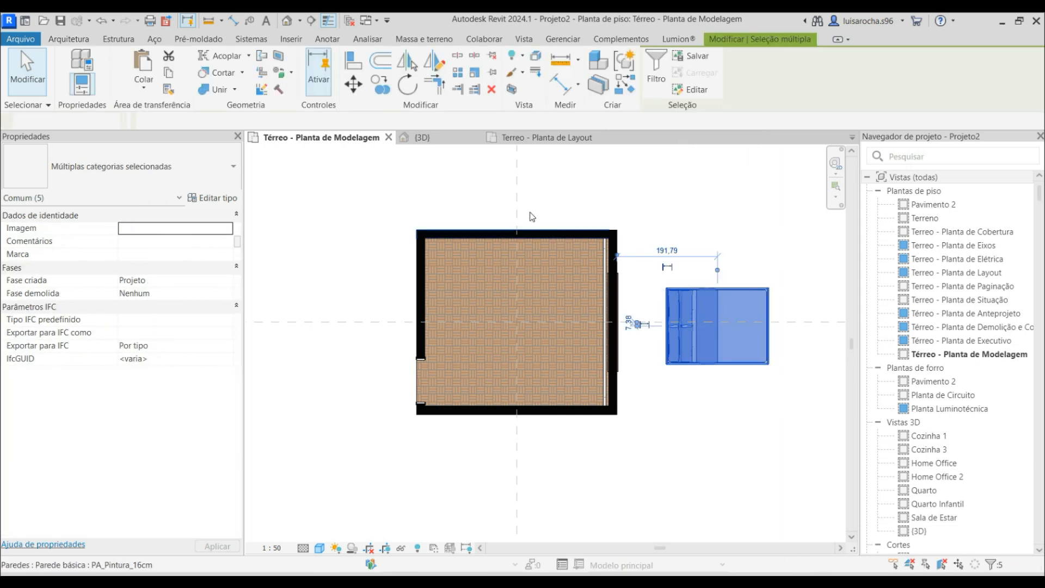
{"action": "key", "text": "r"}
{"action": "key", "text": "o"}
{"action": "left_click", "coordinate": [339, 324]}
{"action": "type", "text": "9"}
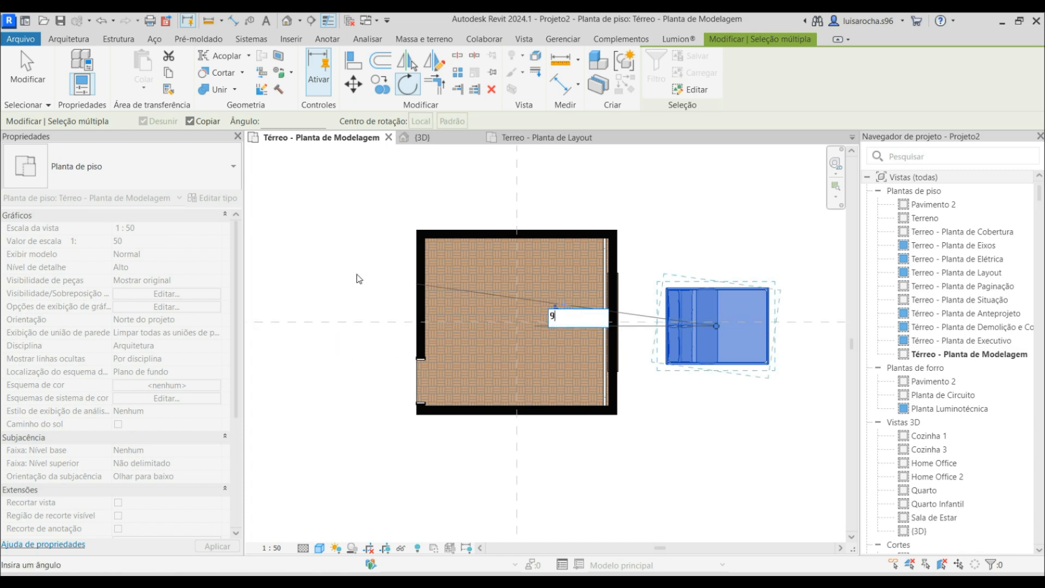
{"action": "key", "text": "Return"}
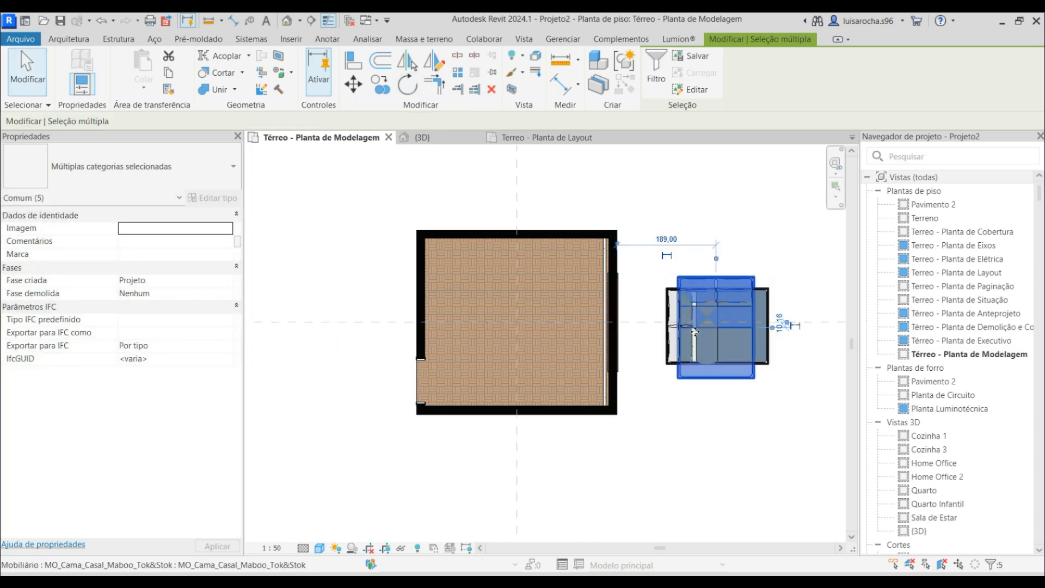
Rotate the bed set with its pillows and bedding by 90° without making a copy, so the headboard faces the plan's upper side.
{"action": "left_click", "coordinate": [643, 245]}
{"action": "left_click_drag", "start_coordinate": [643, 245], "coordinate": [802, 430]}
{"action": "key", "text": "r"}
{"action": "key", "text": "o"}
{"action": "left_click", "coordinate": [296, 250]}
{"action": "type", "text": "90"}
{"action": "key", "text": "Return"}
Move the bed set from outside the room to the inner upper-left area of the bedroom.
{"action": "key", "text": "m"}
{"action": "key", "text": "v"}
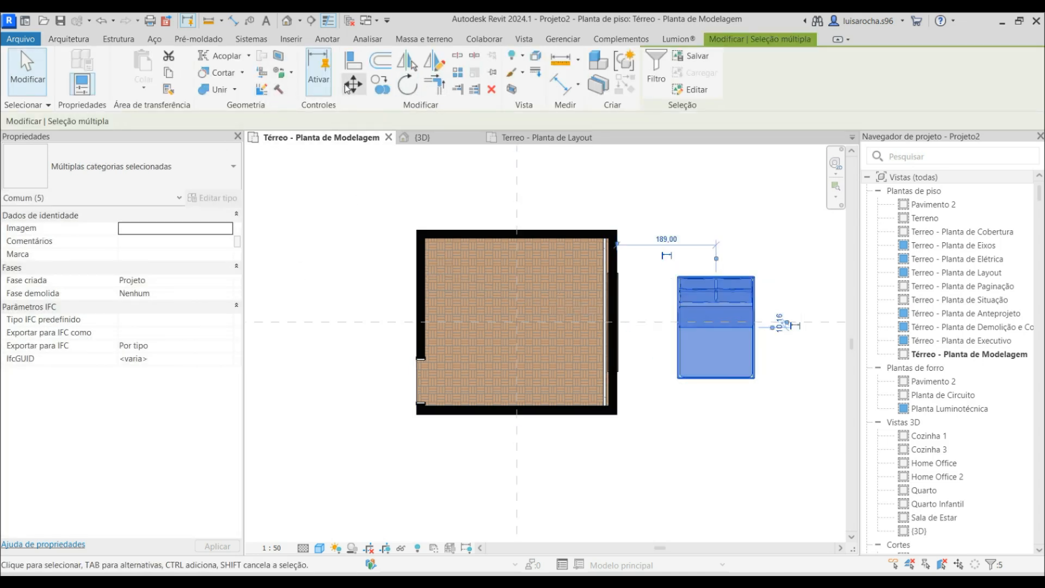
{"action": "left_click", "coordinate": [718, 276]}
{"action": "scroll", "coordinate": [459, 245], "scroll_direction": "up", "scroll_amount": 3}
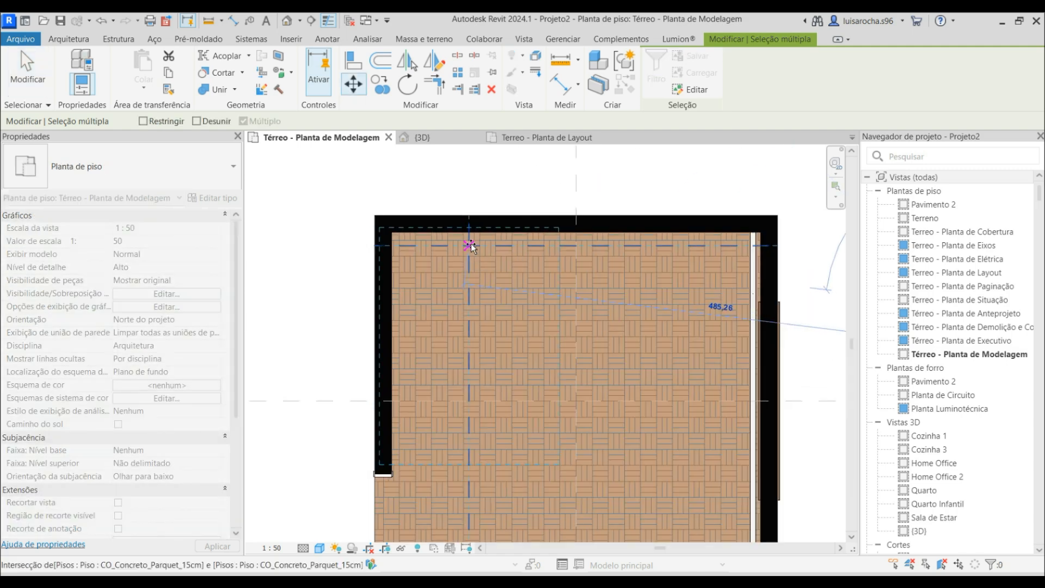
{"action": "left_click", "coordinate": [470, 246]}
{"action": "key", "text": "Escape"}
Nudge the whole bed set to the right and move it up so the headboard sits flush against the upper wall.
{"action": "left_click_drag", "start_coordinate": [308, 233], "coordinate": [567, 466]}
{"action": "key", "text": "Right"}
{"action": "key", "text": "Right"}
{"action": "key", "text": "Right"}
{"action": "key", "text": "Right"}
{"action": "left_click_drag", "start_coordinate": [535, 340], "coordinate": [534, 337]}
{"action": "key", "text": "m"}
{"action": "key", "text": "v"}
{"action": "scroll", "coordinate": [475, 256], "scroll_direction": "up", "scroll_amount": 5}
{"action": "left_click", "coordinate": [475, 252]}
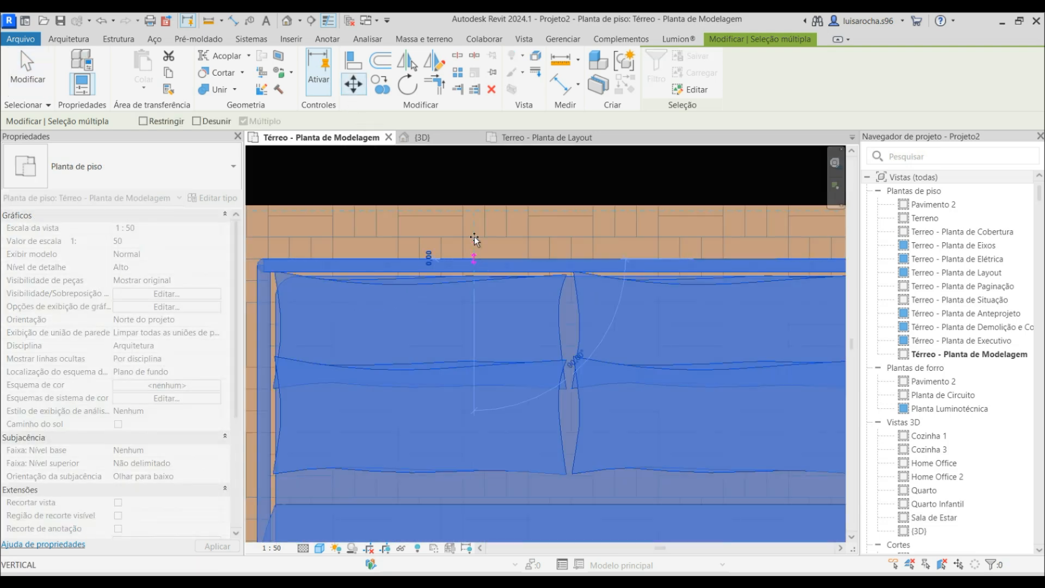
{"action": "left_click", "coordinate": [469, 208]}
Move the bed set sideways so its side touches the inner face of the room's left wall.
{"action": "scroll", "coordinate": [487, 243], "scroll_direction": "down", "scroll_amount": 5}
{"action": "left_click", "coordinate": [357, 76]}
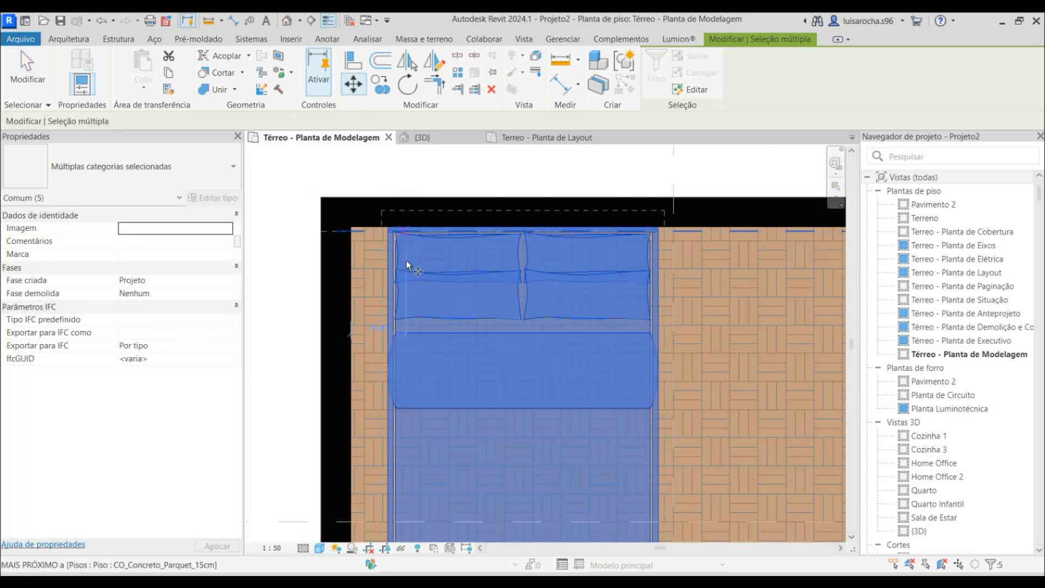
{"action": "scroll", "coordinate": [392, 224], "scroll_direction": "up", "scroll_amount": 3}
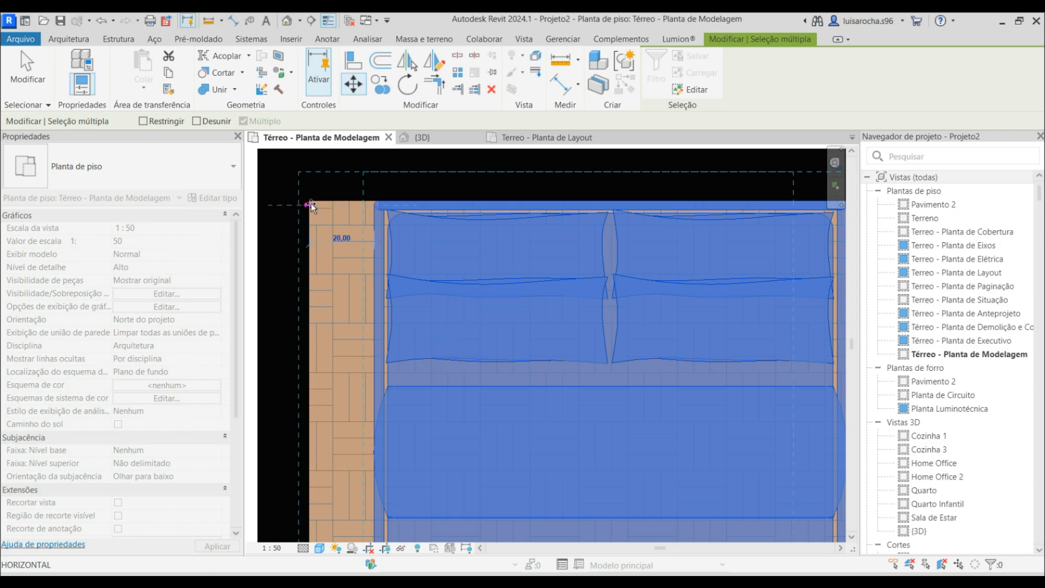
{"action": "left_click", "coordinate": [310, 205]}
{"action": "scroll", "coordinate": [338, 190], "scroll_direction": "down", "scroll_amount": 5}
Move the bed set 90 cm to the right, away from the left wall.
{"action": "left_click", "coordinate": [353, 84]}
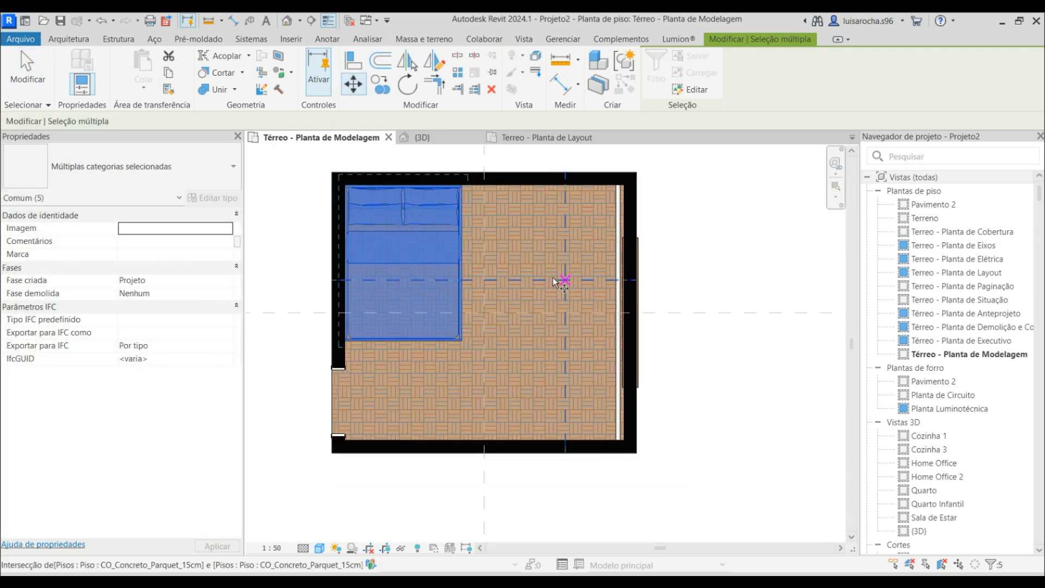
{"action": "left_click", "coordinate": [553, 277]}
{"action": "type", "text": "9"}
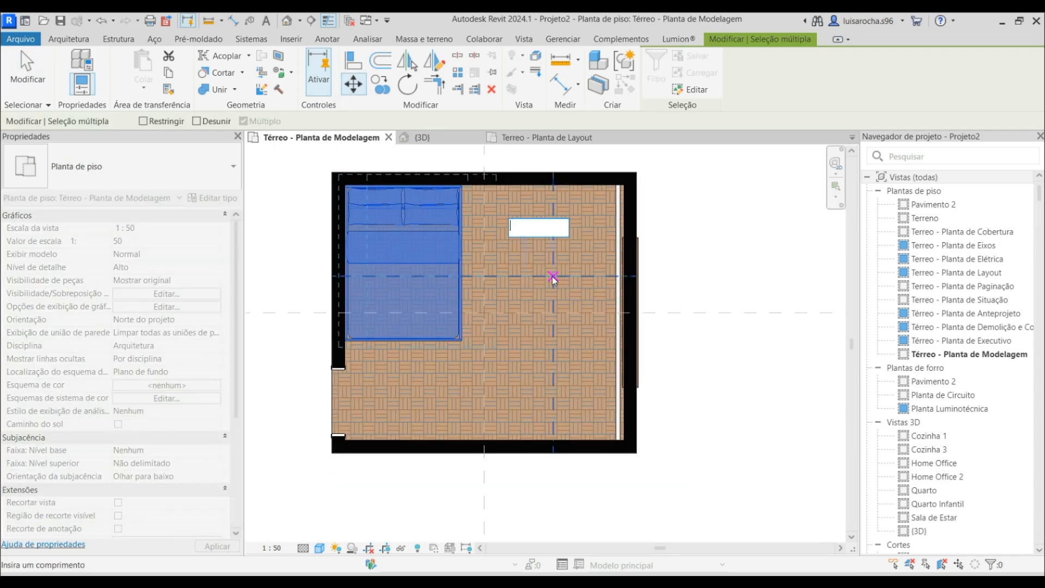
{"action": "type", "text": "0"}
{"action": "key", "text": "Return"}
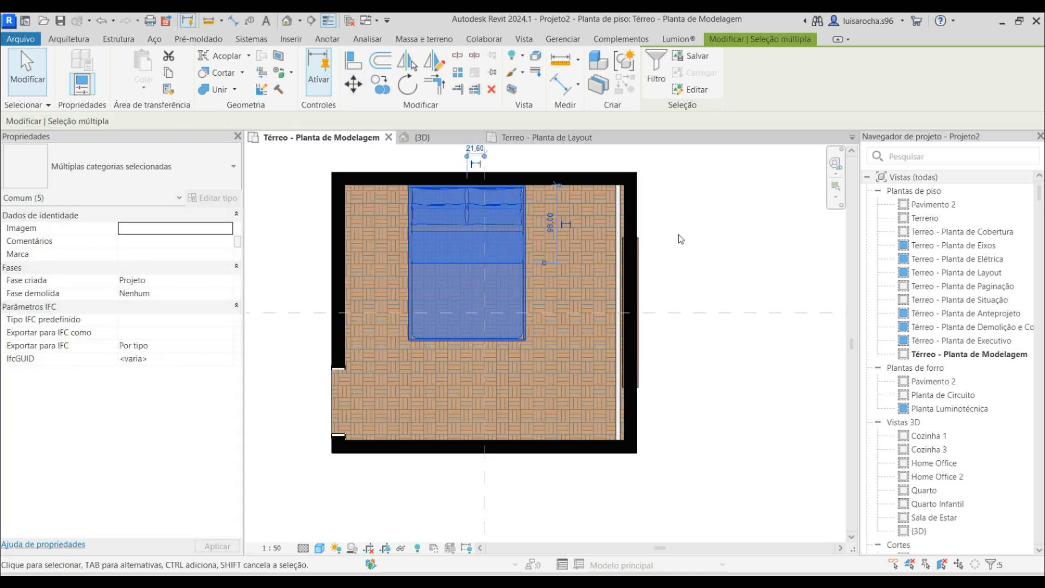
Shift the bed set slightly back toward the left wall and check its placement in the 3D view.
{"action": "key", "text": "m"}
{"action": "key", "text": "v"}
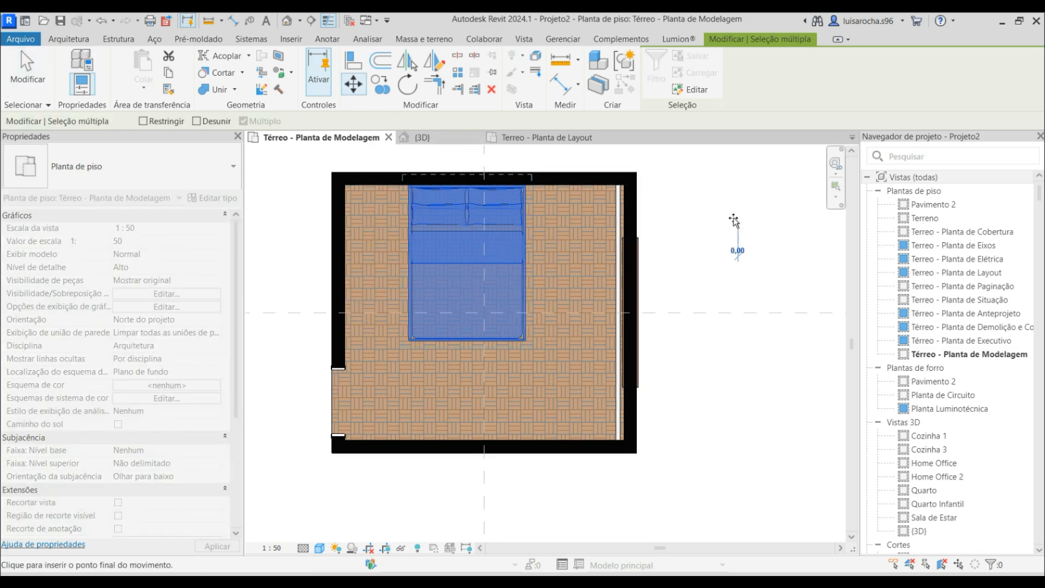
{"action": "left_click", "coordinate": [731, 218]}
{"action": "left_click", "coordinate": [734, 256]}
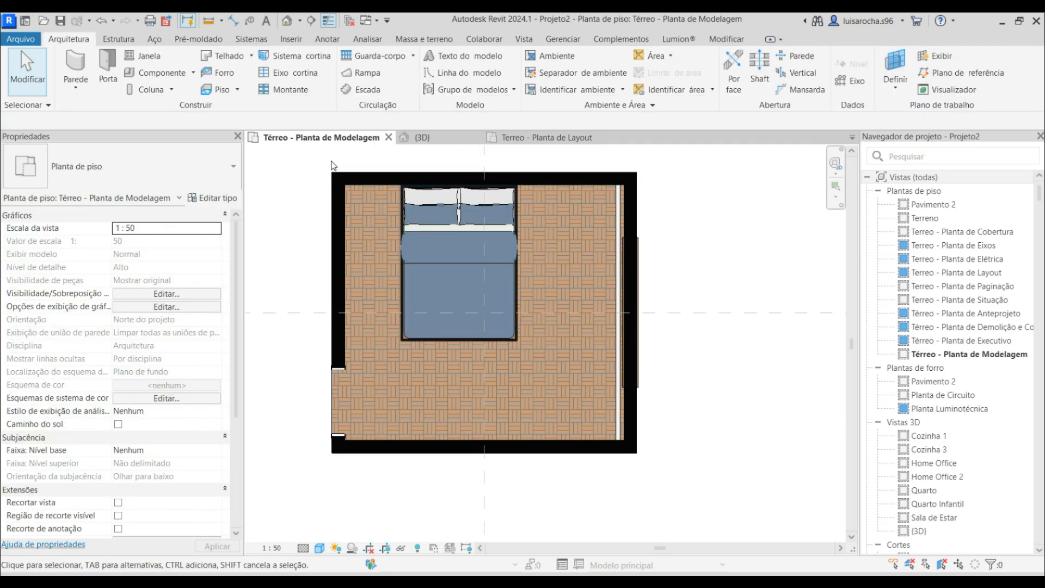
{"action": "scroll", "coordinate": [331, 162], "scroll_direction": "up", "scroll_amount": 1}
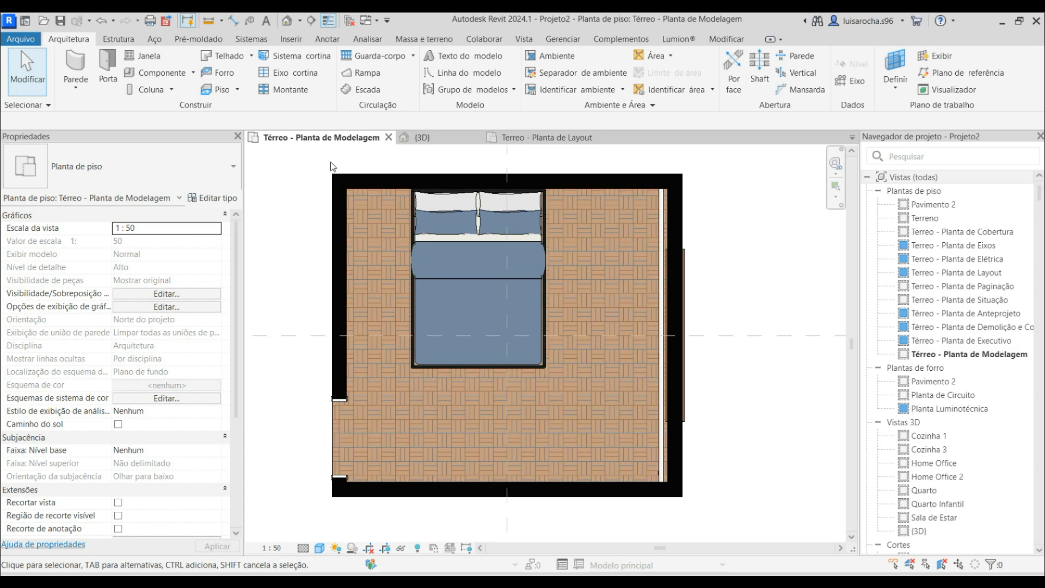
{"action": "left_click", "coordinate": [424, 142]}
{"action": "scroll", "coordinate": [550, 366], "scroll_direction": "up", "scroll_amount": 8}
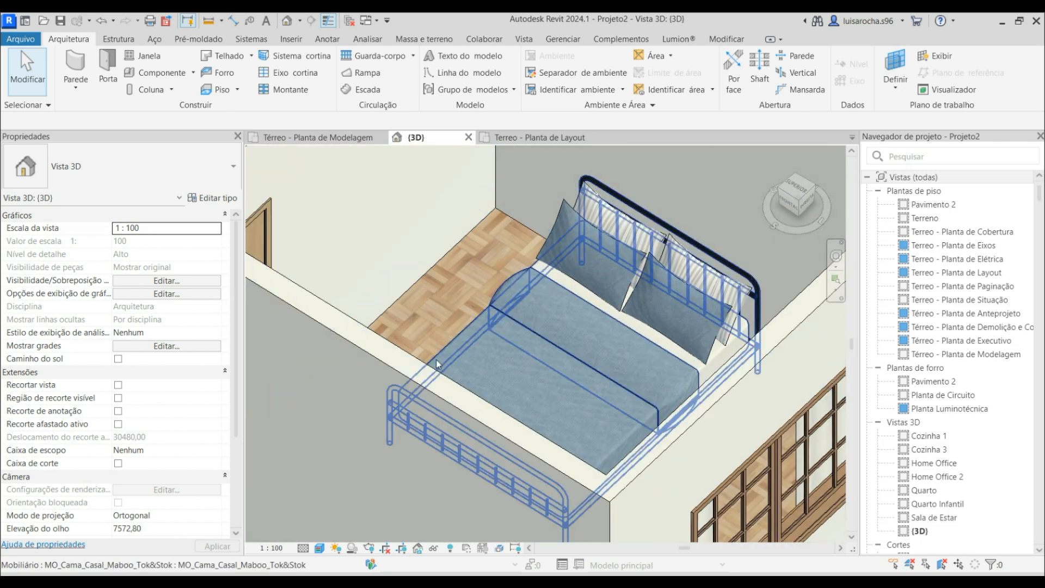
{"action": "scroll", "coordinate": [414, 343], "scroll_direction": "down", "scroll_amount": 6}
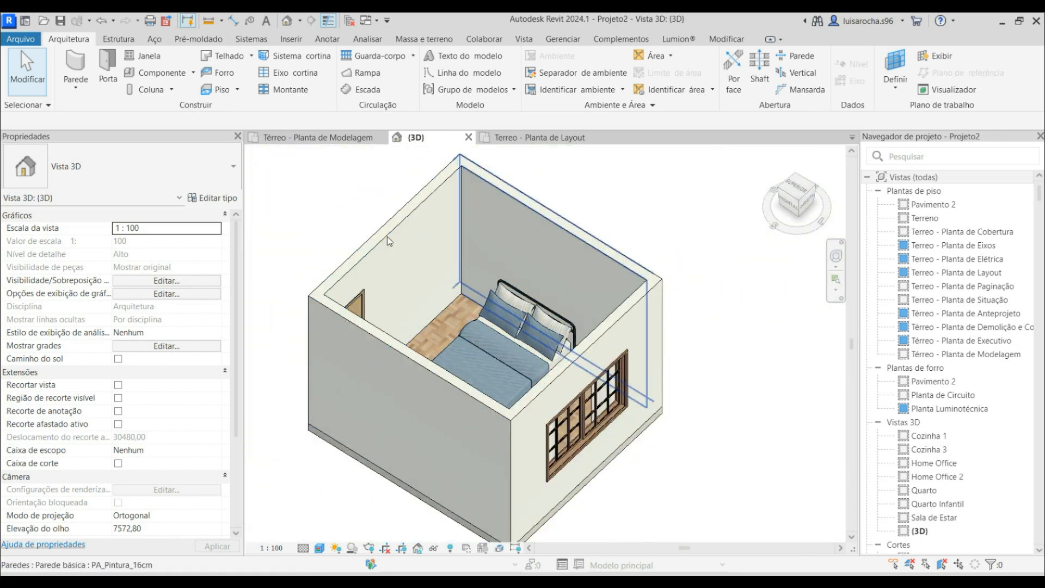
In the modelling plan, search the component types for "mesa cabe" and choose the MO_Mesa_Cabeceira_Carvalho bedside table for placement.
{"action": "left_click", "coordinate": [318, 137]}
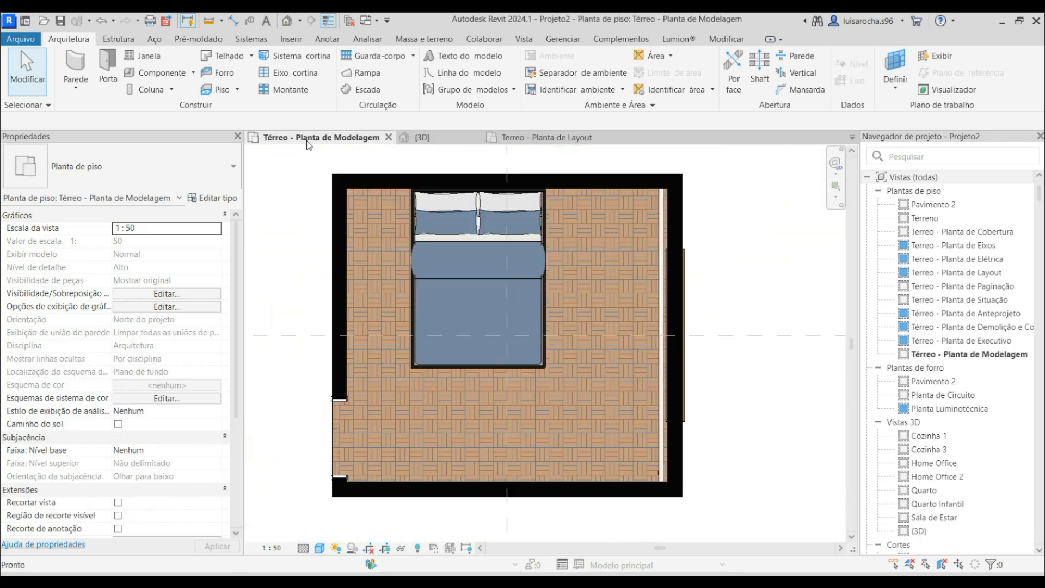
{"action": "left_click", "coordinate": [175, 76]}
{"action": "left_click", "coordinate": [174, 162]}
{"action": "type", "text": "mesa"}
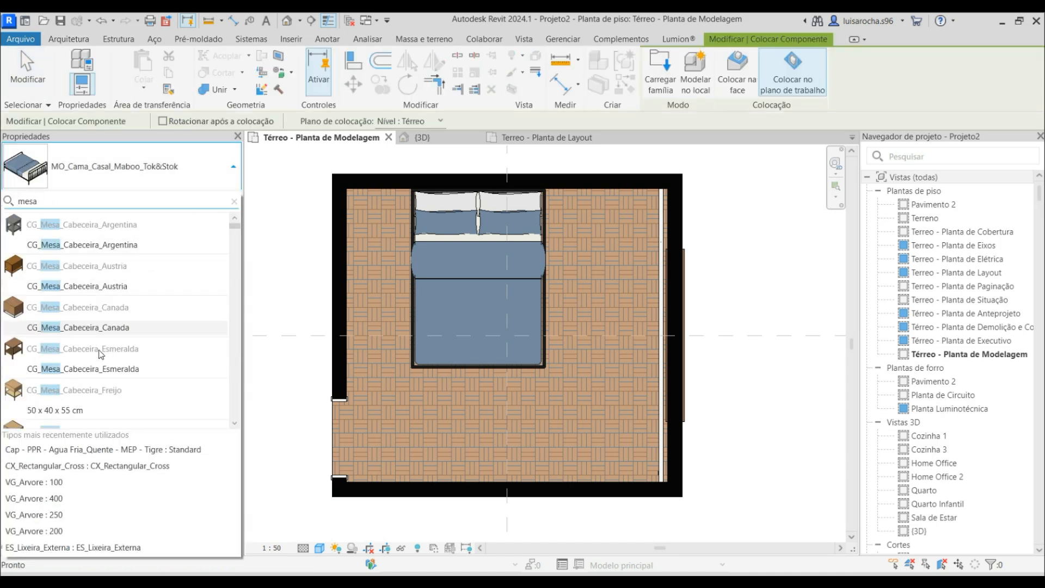
{"action": "scroll", "coordinate": [87, 392], "scroll_direction": "down", "scroll_amount": 8}
{"action": "scroll", "coordinate": [84, 355], "scroll_direction": "up", "scroll_amount": 5}
{"action": "scroll", "coordinate": [85, 355], "scroll_direction": "up", "scroll_amount": 1}
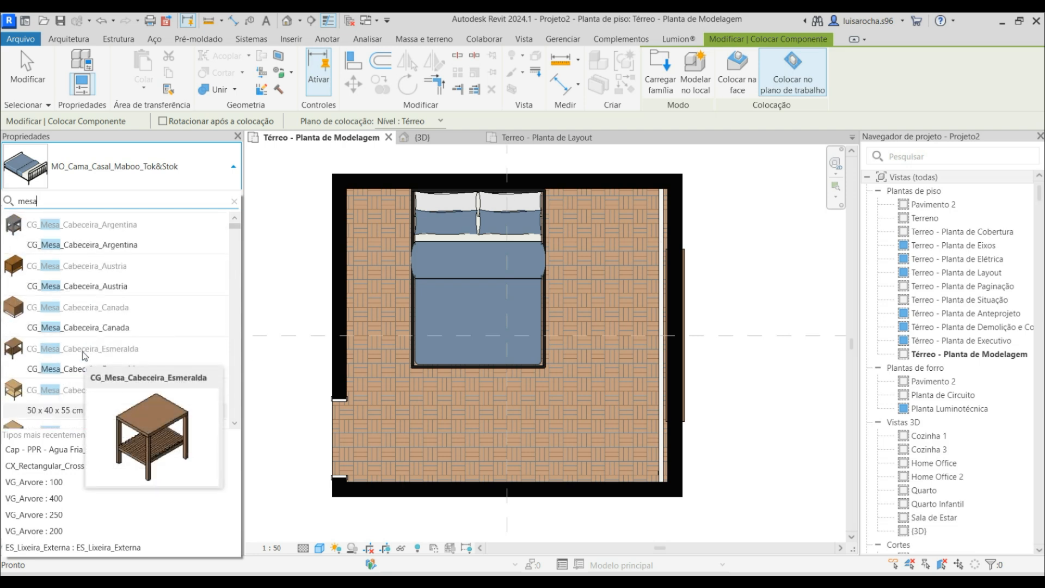
{"action": "type", "text": "be"}
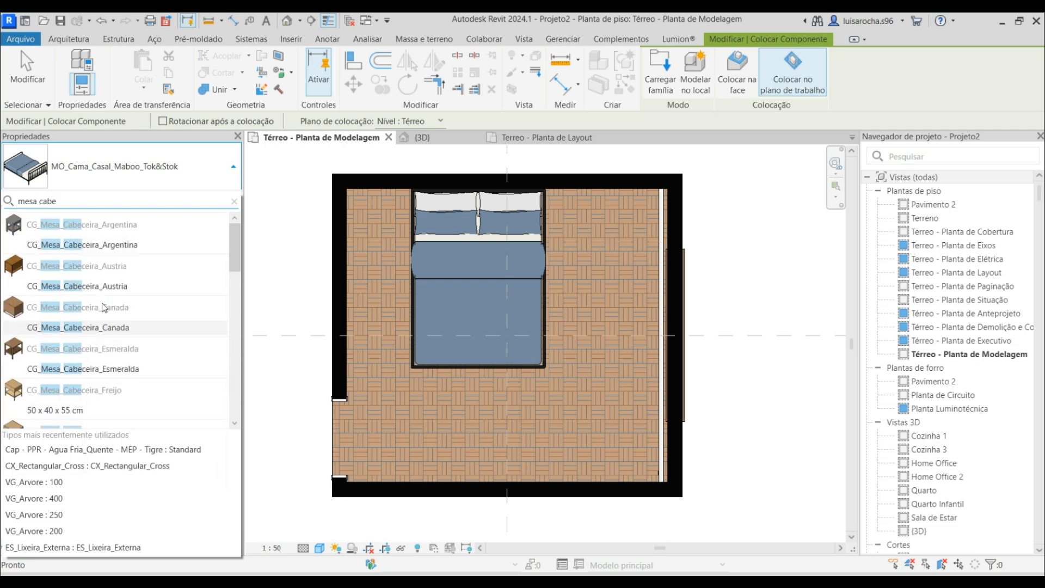
{"action": "scroll", "coordinate": [106, 384], "scroll_direction": "down", "scroll_amount": 1}
{"action": "mouse_move", "coordinate": [103, 389]}
{"action": "scroll", "coordinate": [100, 381], "scroll_direction": "down", "scroll_amount": 1}
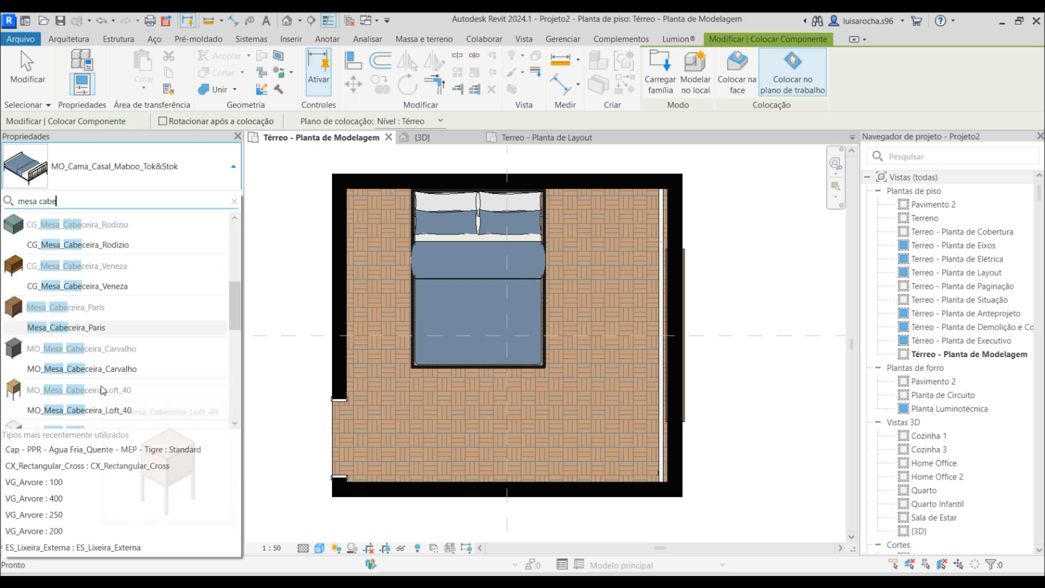
{"action": "mouse_move", "coordinate": [86, 329]}
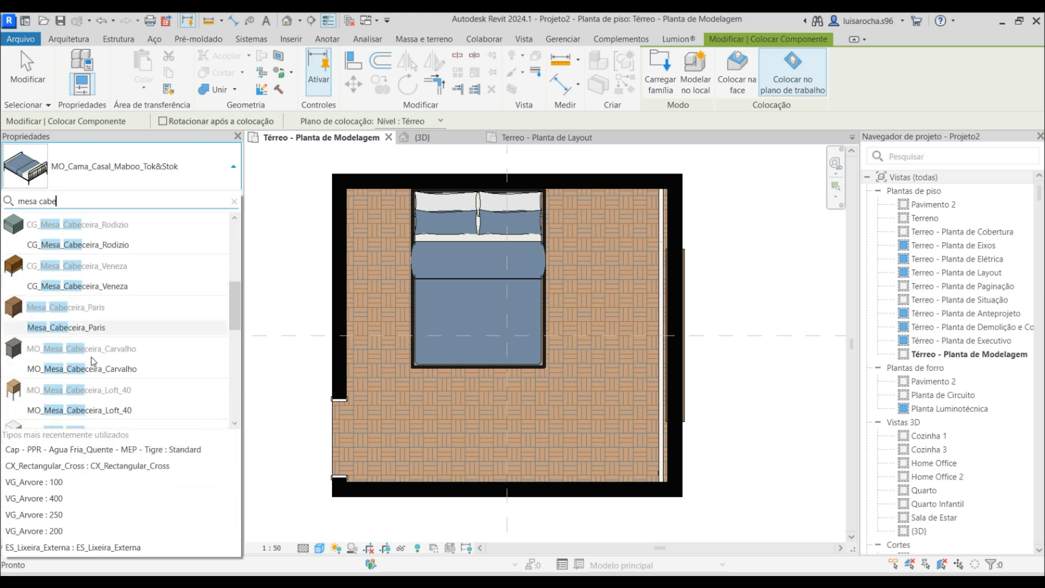
{"action": "left_click", "coordinate": [95, 370]}
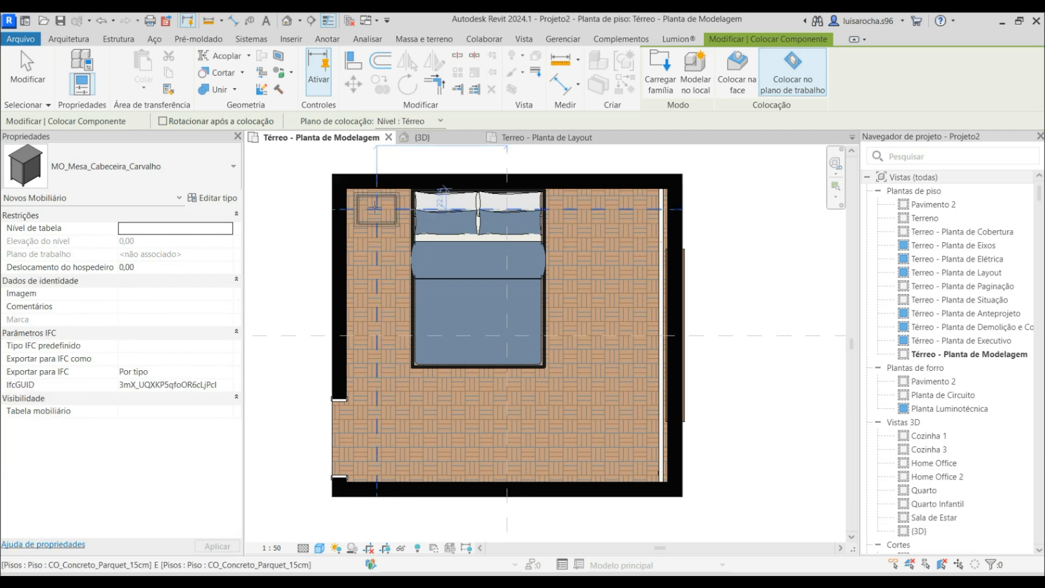
Place the bedside table against the upper wall, between the left wall and the bed.
{"action": "left_click", "coordinate": [378, 207]}
{"action": "key", "text": "Escape"}
{"action": "key", "text": "Escape"}
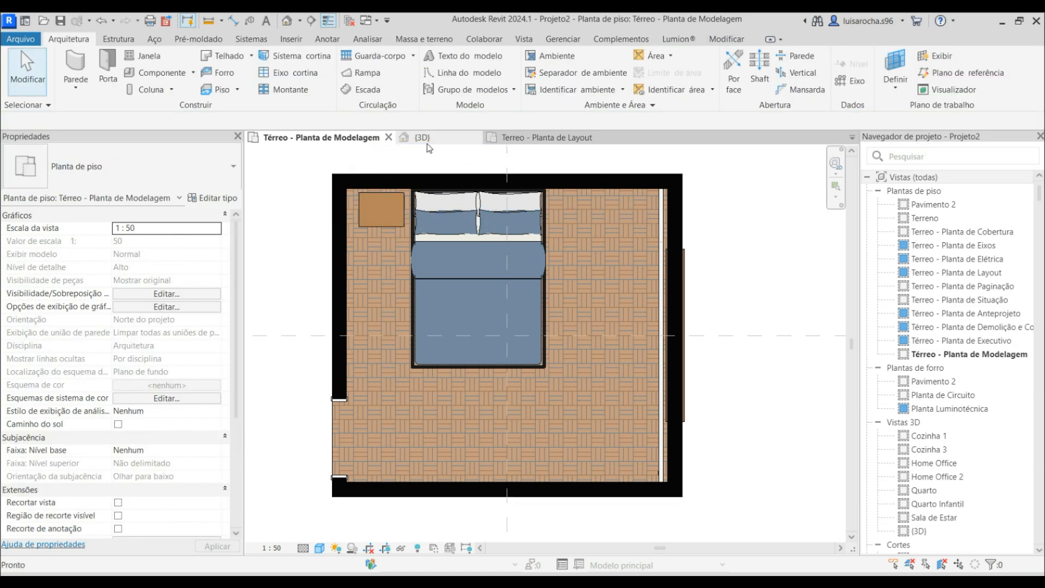
Inspect the bedside table in the 3D view and review its type properties without changing them.
{"action": "left_click", "coordinate": [422, 137]}
{"action": "middle_click_drag", "start_coordinate": [285, 269], "coordinate": [377, 278], "text": "shift"}
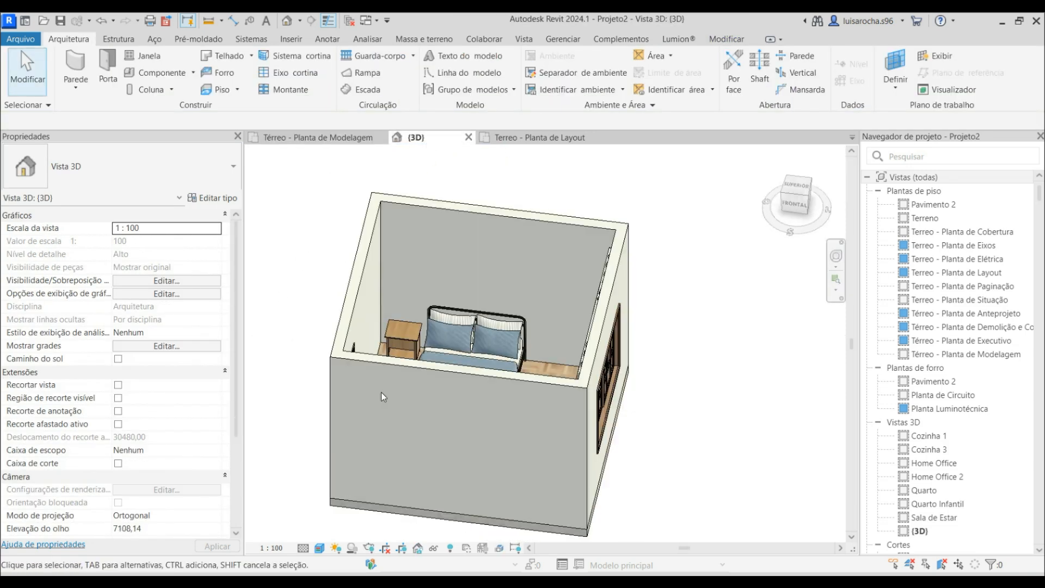
{"action": "scroll", "coordinate": [405, 340], "scroll_direction": "up", "scroll_amount": 6}
{"action": "left_click", "coordinate": [412, 304]}
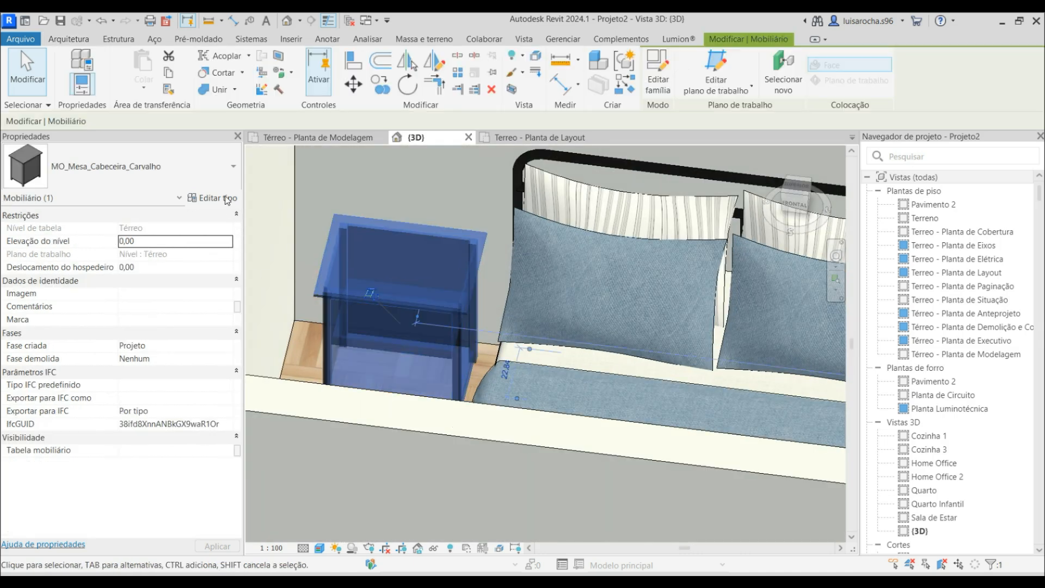
{"action": "scroll", "coordinate": [457, 381], "scroll_direction": "down", "scroll_amount": 2}
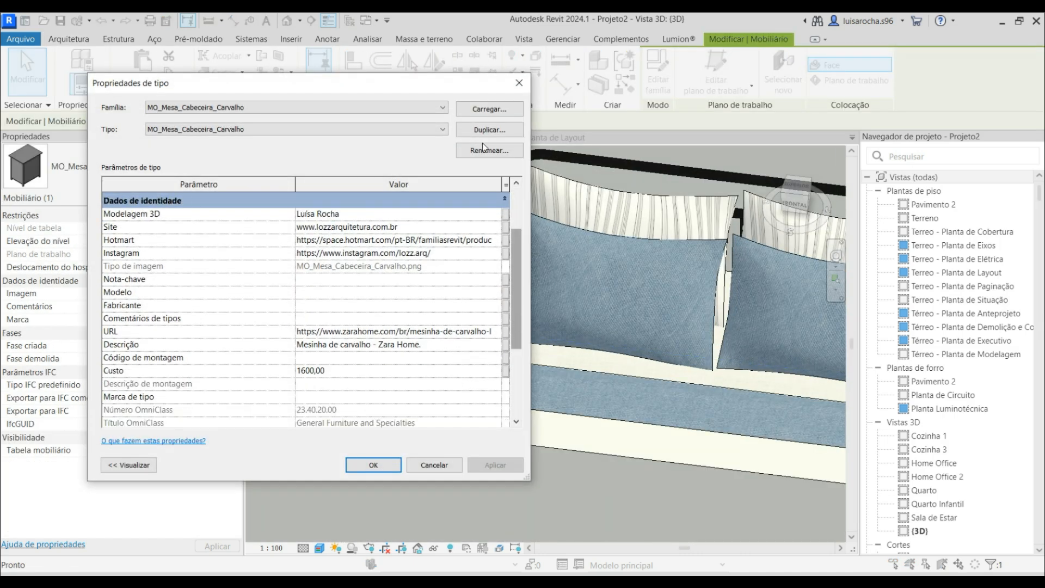
{"action": "left_click", "coordinate": [517, 87]}
Mirror the bedside table in the modelling plan about the bed's centreline to add a matching one on the right side.
{"action": "left_click", "coordinate": [343, 137]}
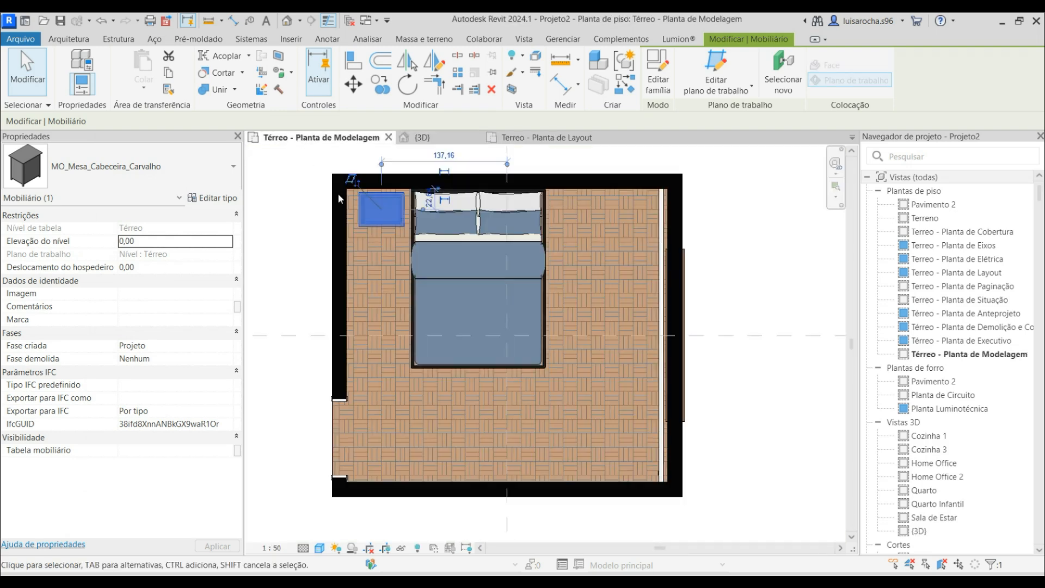
{"action": "left_click", "coordinate": [407, 61]}
{"action": "left_click", "coordinate": [478, 293]}
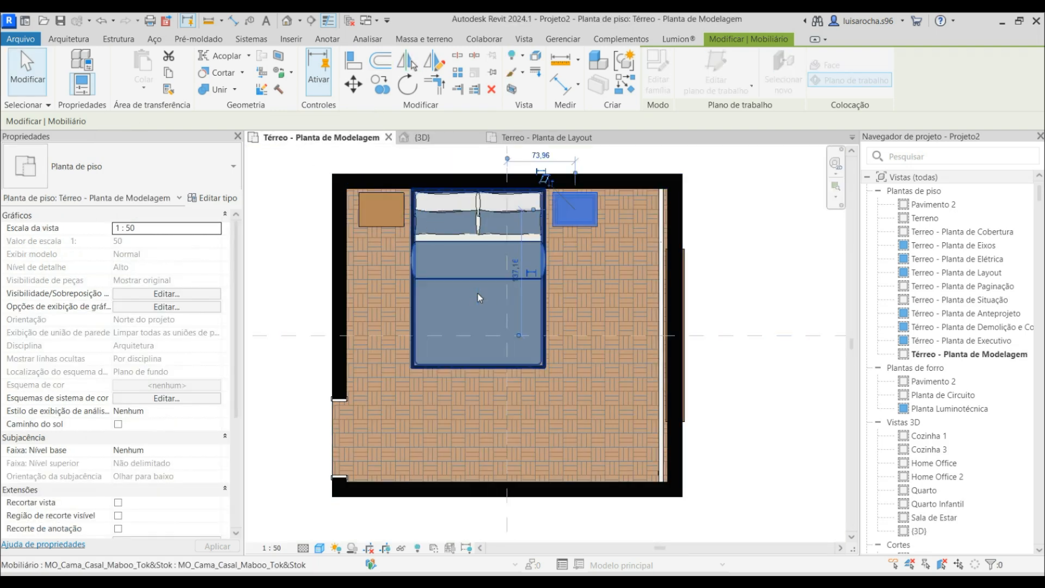
{"action": "key", "text": "Escape"}
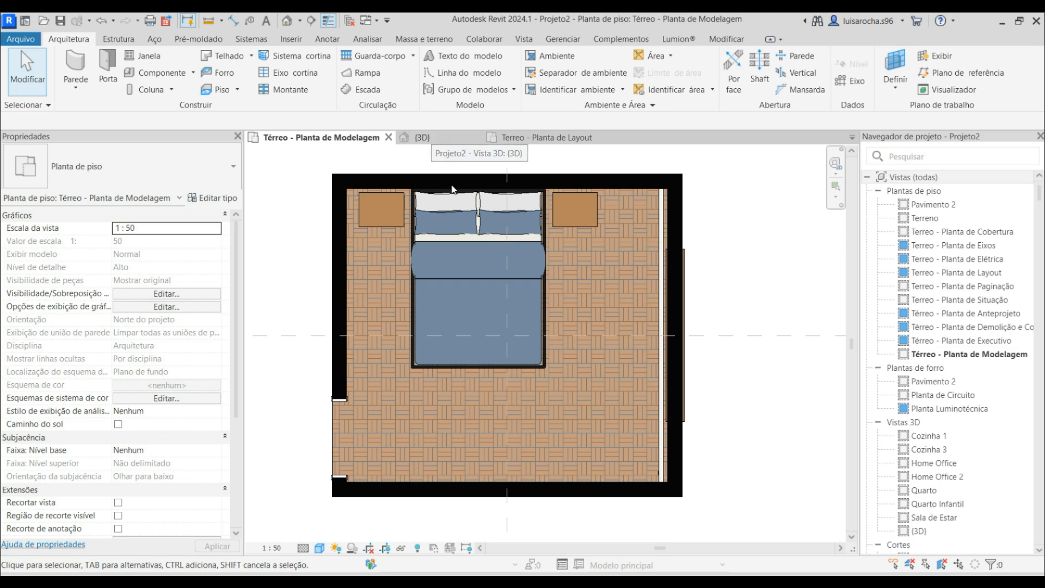
Move the whole bed set 2 cm away from the headboard wall.
{"action": "left_click_drag", "start_coordinate": [569, 382], "coordinate": [401, 228]}
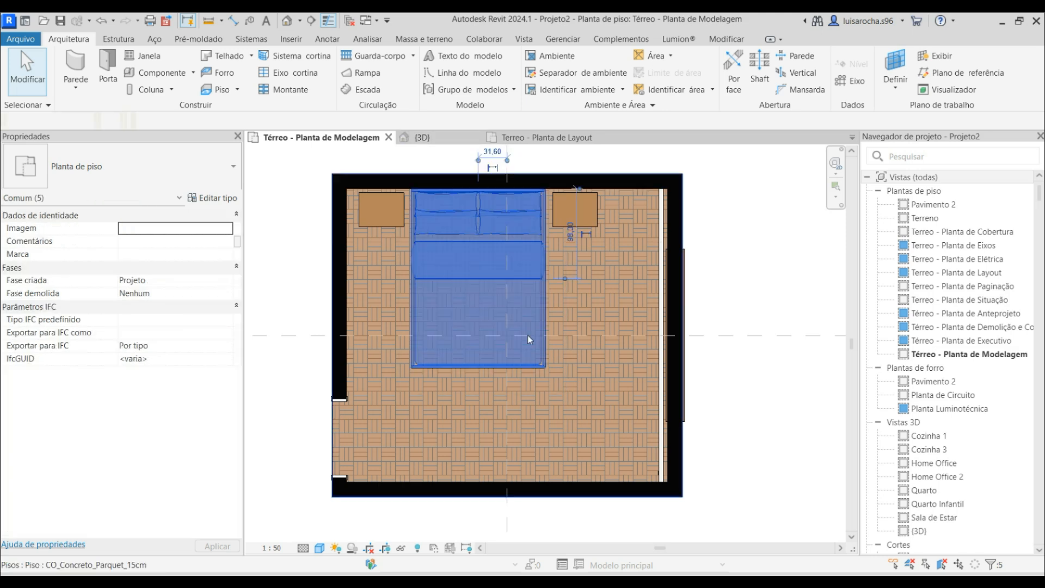
{"action": "left_click", "coordinate": [353, 83]}
{"action": "left_click", "coordinate": [605, 288]}
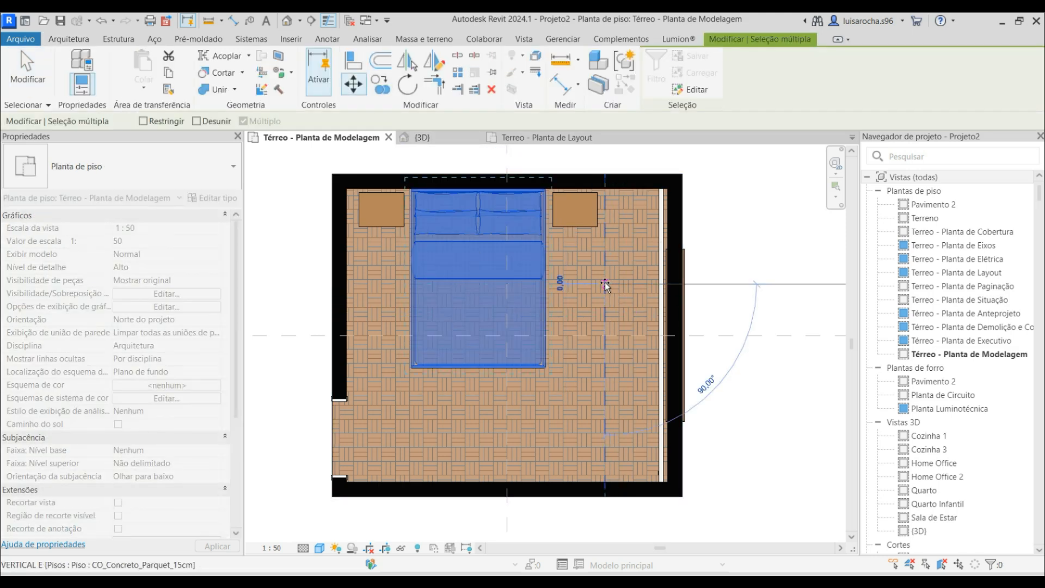
{"action": "type", "text": "2"}
{"action": "key", "text": "Return"}
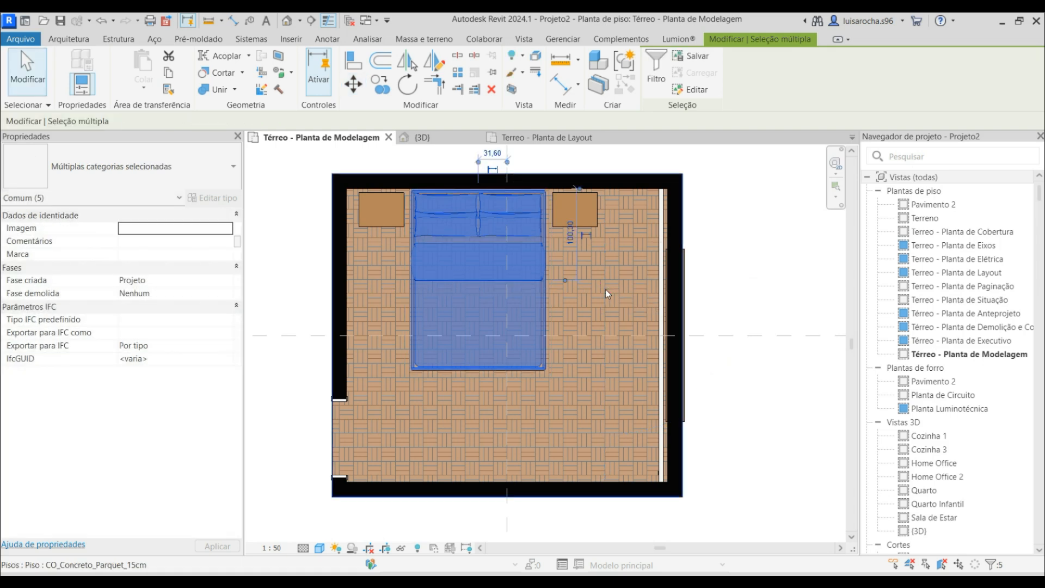
{"action": "left_click", "coordinate": [298, 241]}
Place a CG_Lambri slatted panel horizontally in the modelling plan, just outside the headboard wall and in line with the bed.
{"action": "left_click", "coordinate": [158, 73]}
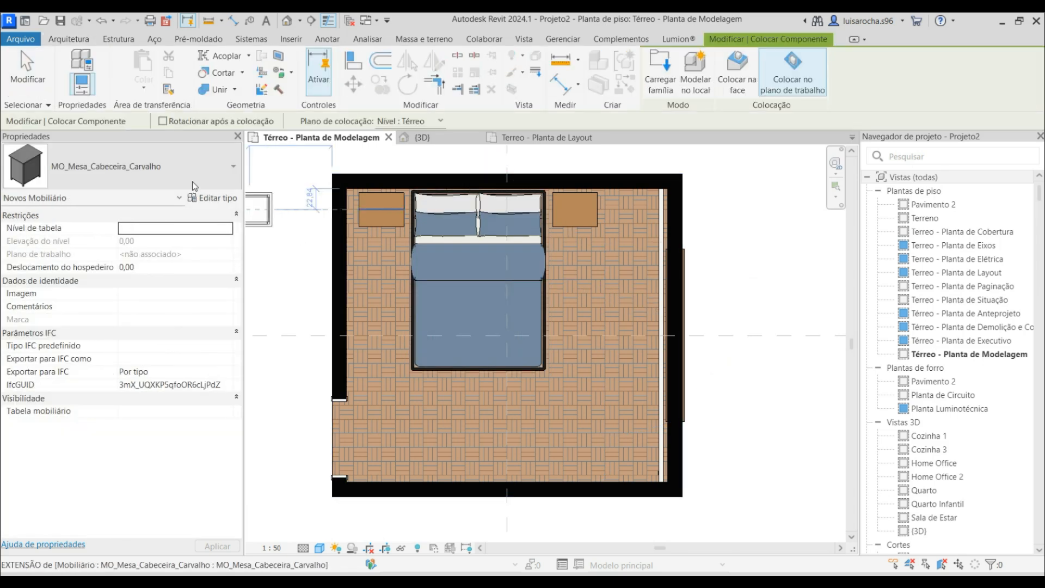
{"action": "left_click", "coordinate": [191, 179]}
{"action": "type", "text": "cg"}
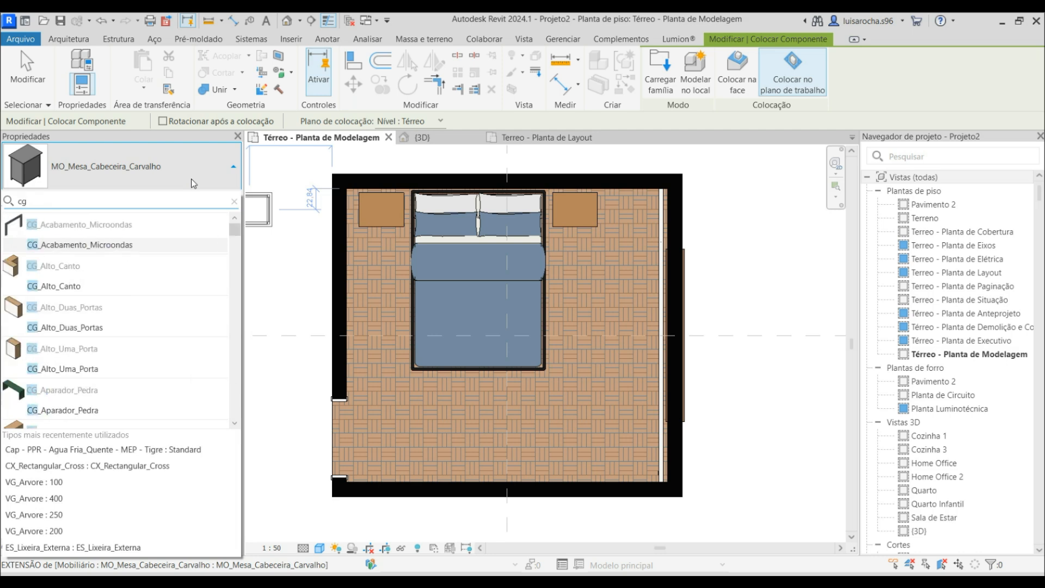
{"action": "type", "text": "_la"}
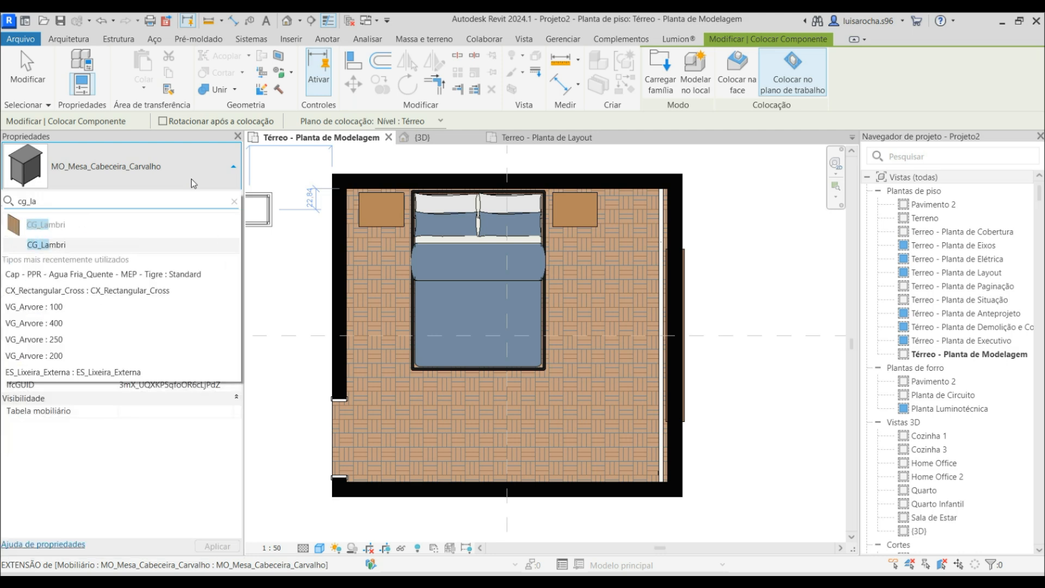
{"action": "left_click", "coordinate": [143, 224]}
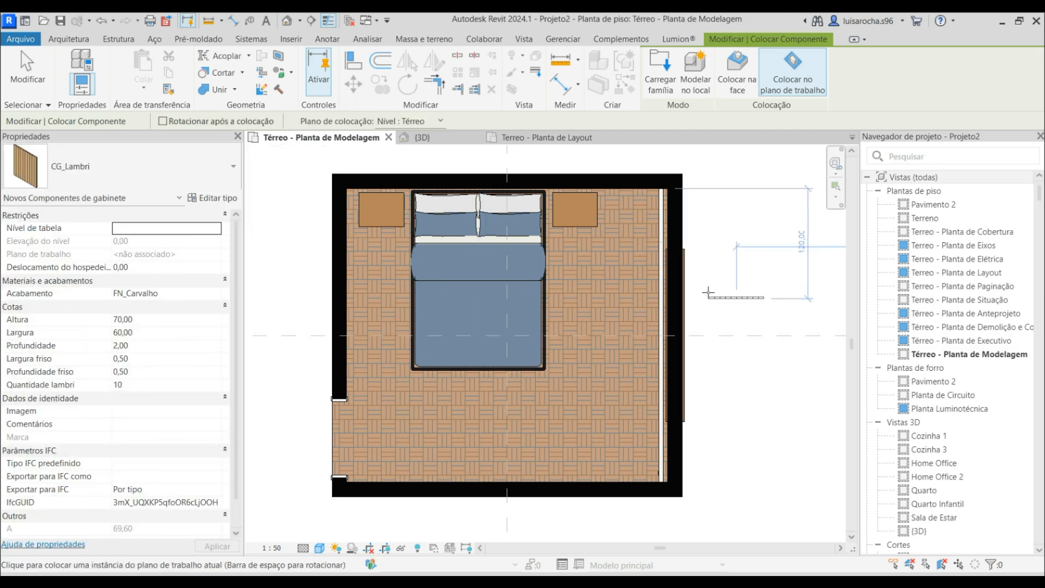
{"action": "scroll", "coordinate": [461, 273], "scroll_direction": "down", "scroll_amount": 1}
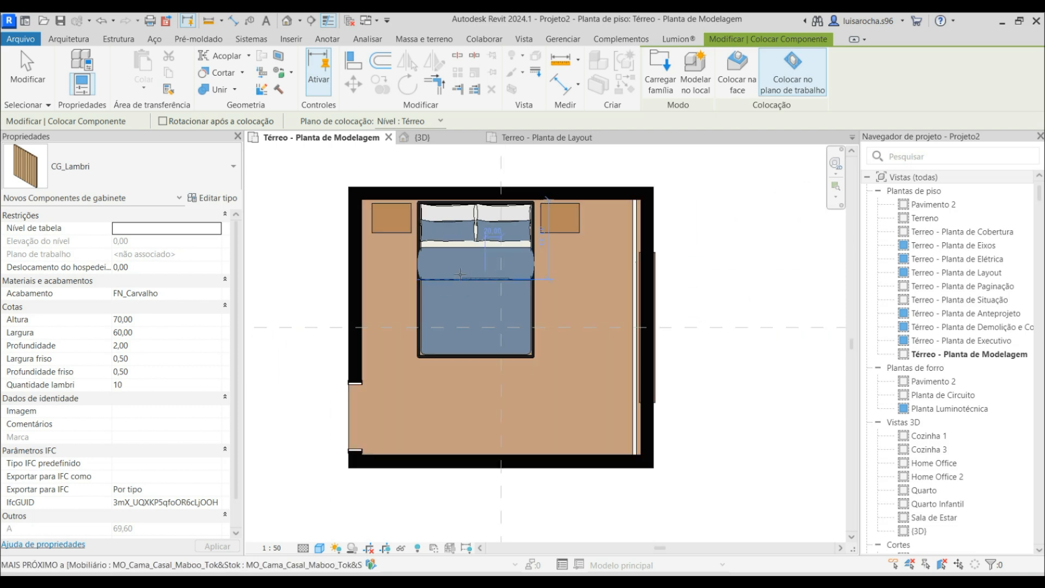
{"action": "scroll", "coordinate": [430, 207], "scroll_direction": "up", "scroll_amount": 2}
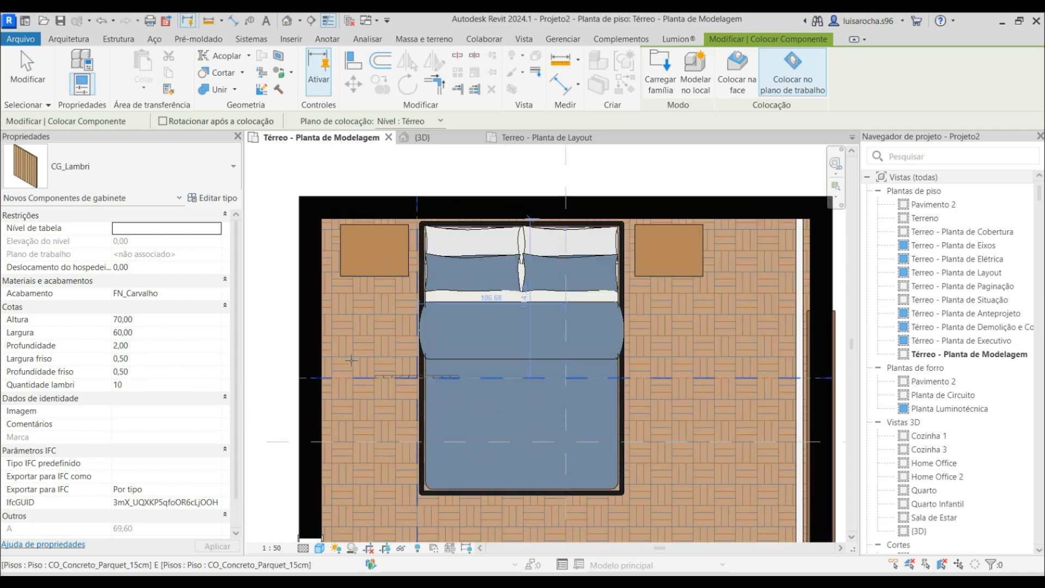
{"action": "left_click", "coordinate": [461, 181]}
{"action": "key", "text": "Escape"}
{"action": "key", "text": "Escape"}
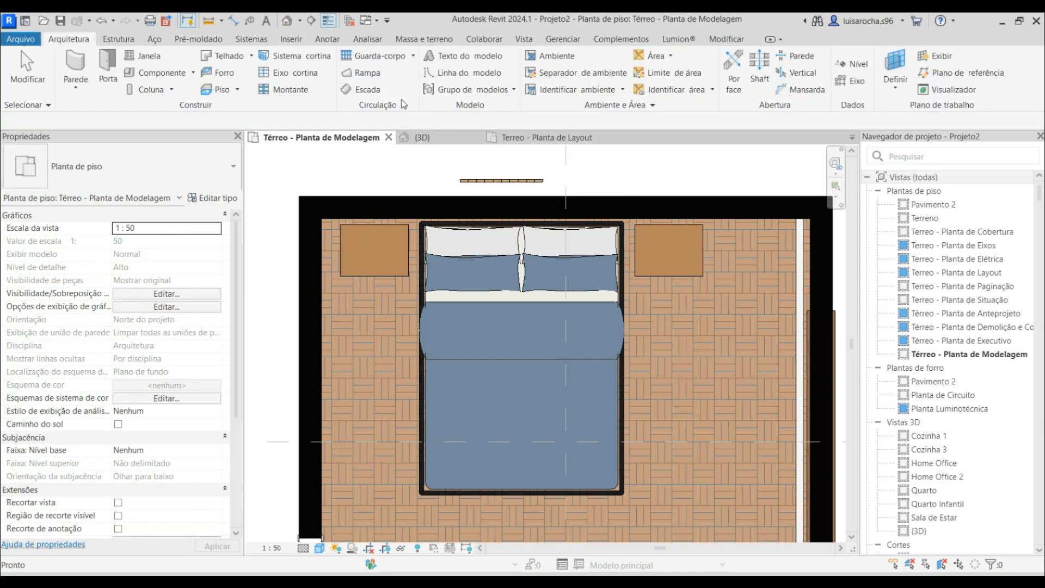
Move the whole bed set 100 cm straight away from the headboard wall to free the space in front of it.
{"action": "left_click_drag", "start_coordinate": [384, 178], "coordinate": [658, 529]}
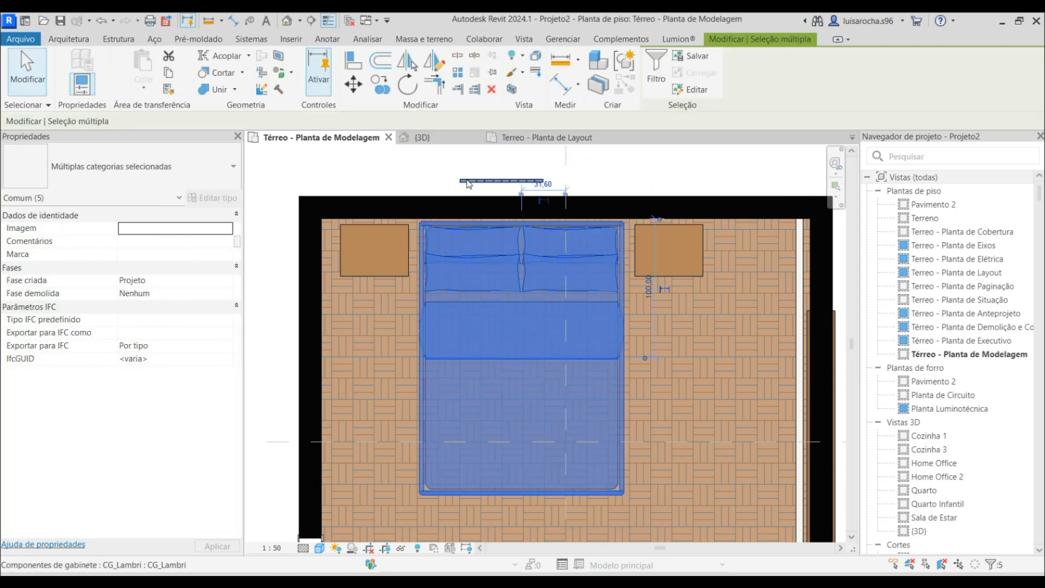
{"action": "left_click", "coordinate": [353, 83]}
{"action": "left_click", "coordinate": [257, 277]}
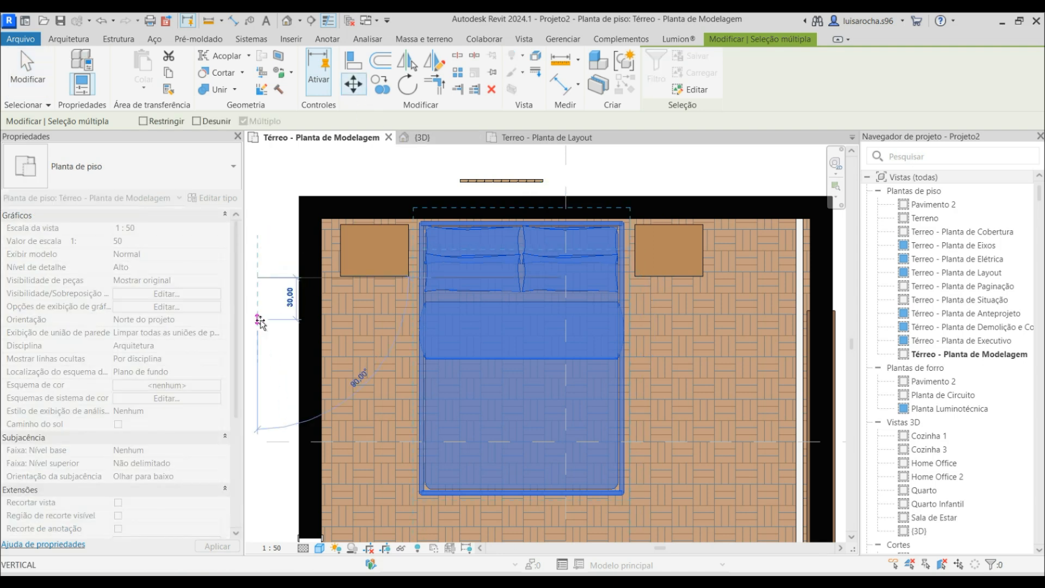
{"action": "type", "text": "100"}
{"action": "key", "text": "Return"}
Move the slatted panel through the headboard wall so that its back rests against the wall's inner face.
{"action": "left_click", "coordinate": [504, 182]}
{"action": "left_click", "coordinate": [354, 84]}
{"action": "scroll", "coordinate": [501, 180], "scroll_direction": "up", "scroll_amount": 3}
{"action": "key", "text": "s"}
{"action": "left_click", "coordinate": [501, 180]}
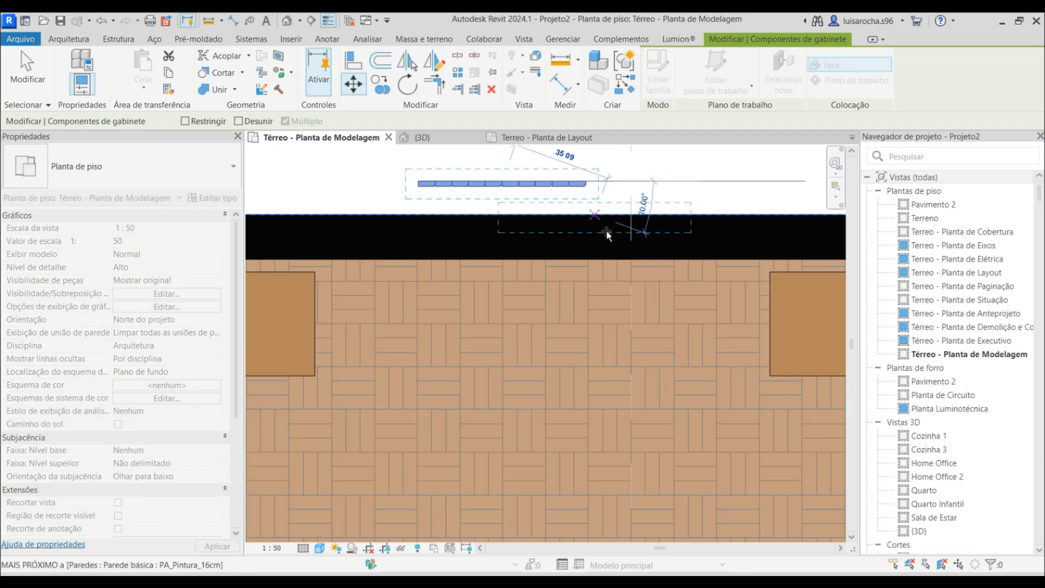
{"action": "left_click", "coordinate": [606, 260]}
{"action": "scroll", "coordinate": [384, 199], "scroll_direction": "down", "scroll_amount": 2}
{"action": "key", "text": "Escape"}
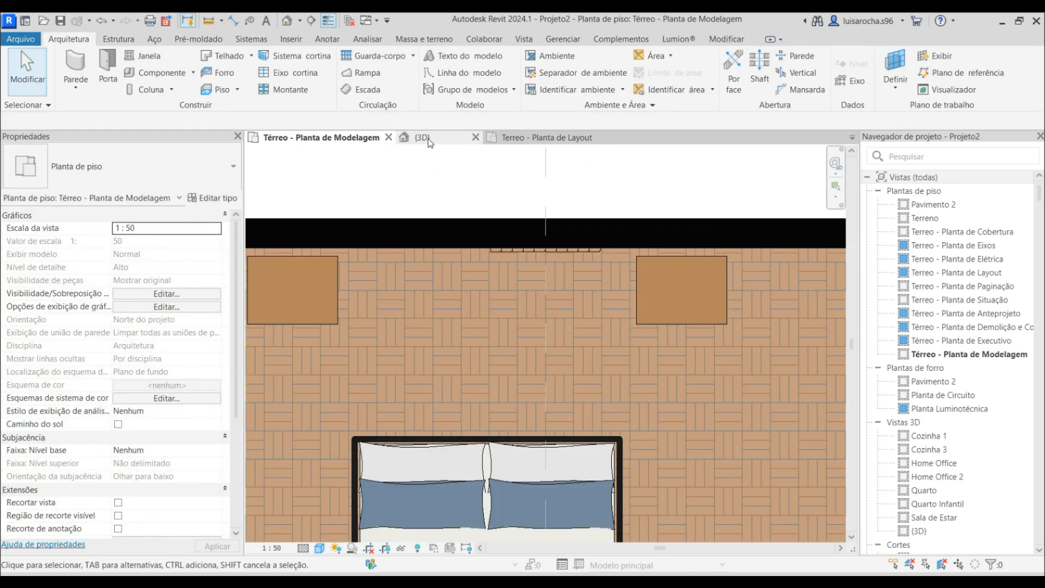
Set the slatted panel's elevation from the level to -10 cm in the 3D view.
{"action": "left_click", "coordinate": [424, 138]}
{"action": "scroll", "coordinate": [616, 289], "scroll_direction": "down", "scroll_amount": 3}
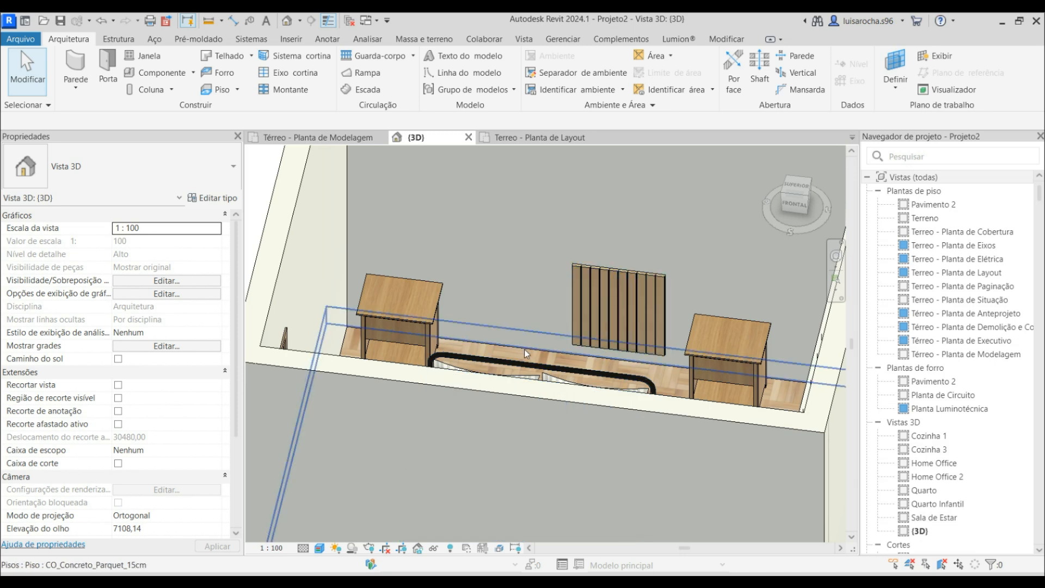
{"action": "left_click", "coordinate": [645, 357]}
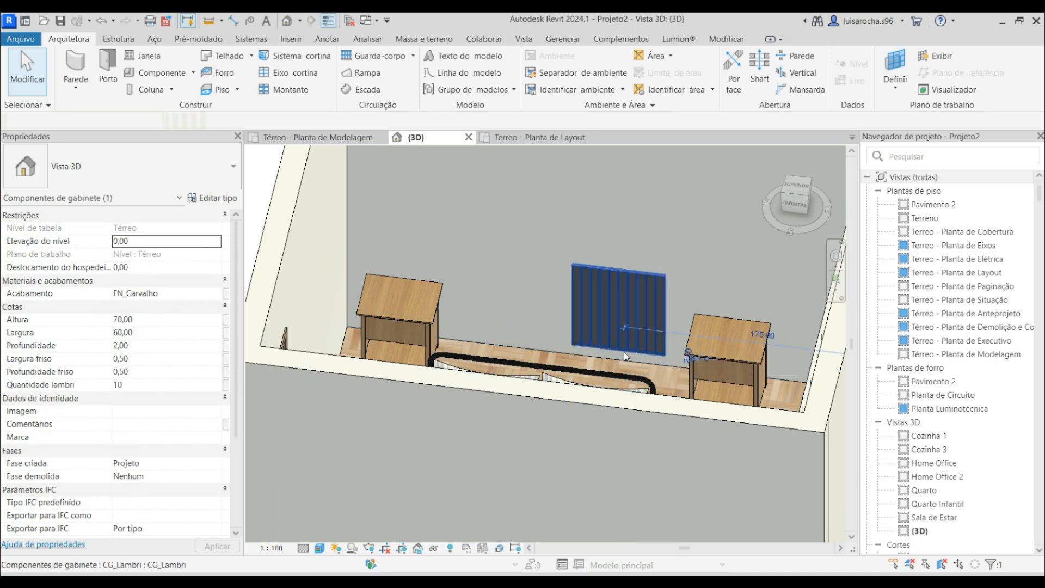
{"action": "left_click", "coordinate": [185, 244]}
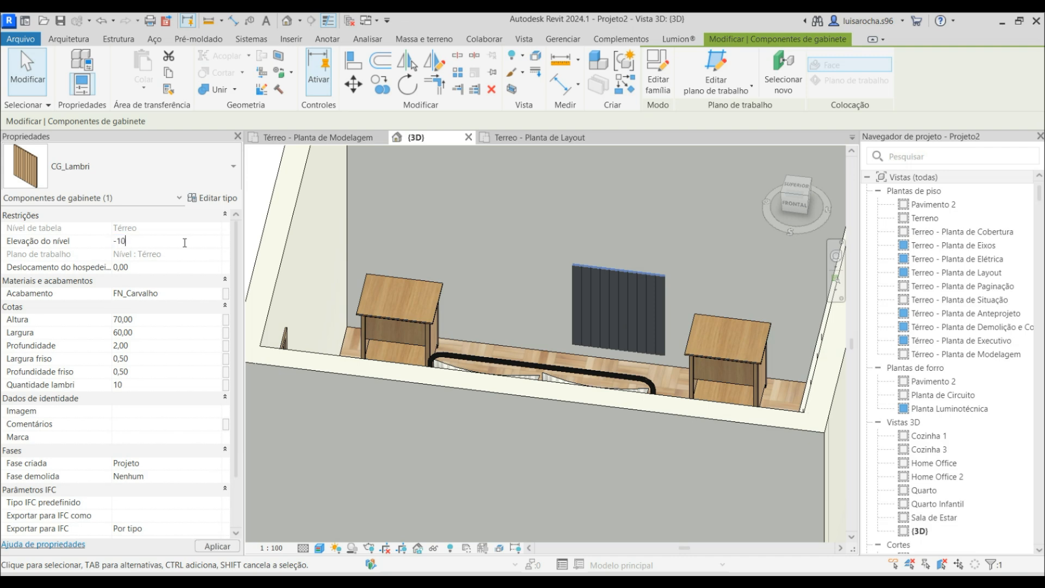
{"action": "key", "text": "Return"}
{"action": "left_click", "coordinate": [560, 301]}
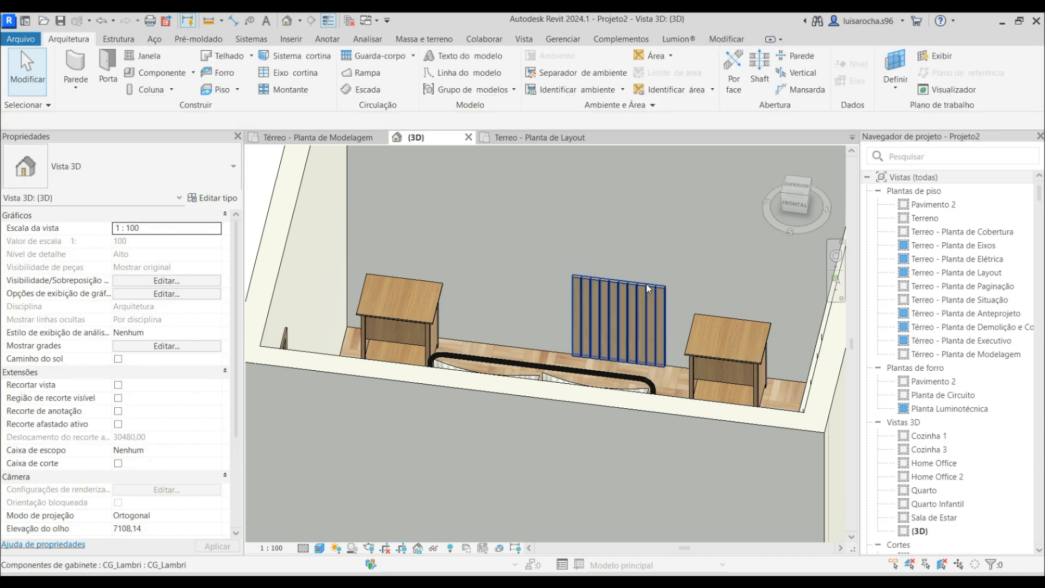
Set the width (Largura) of the window curtain MO_Cortina to 315 cm.
{"action": "left_click", "coordinate": [646, 283]}
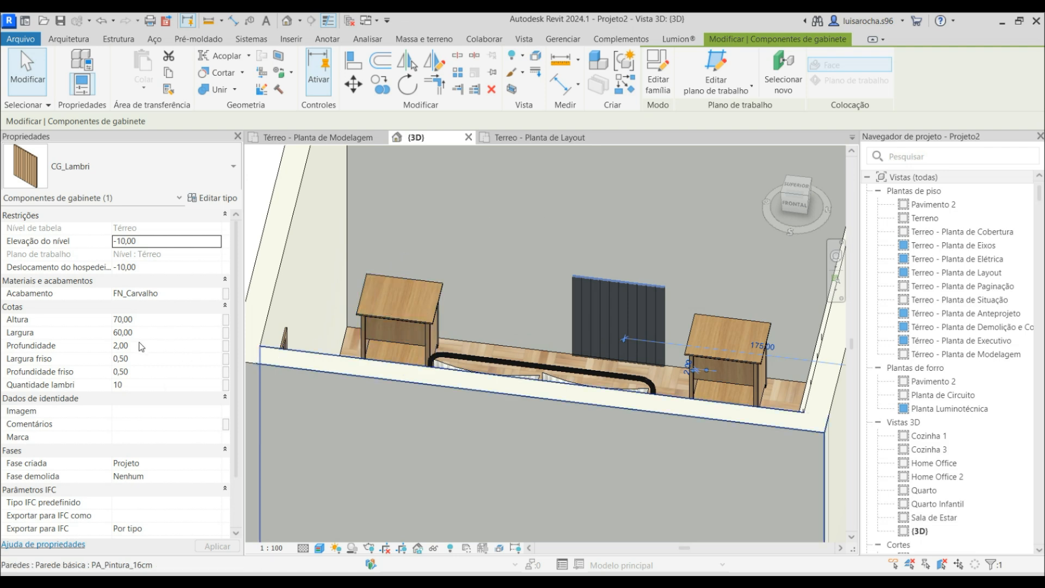
{"action": "scroll", "coordinate": [417, 286], "scroll_direction": "down", "scroll_amount": 3}
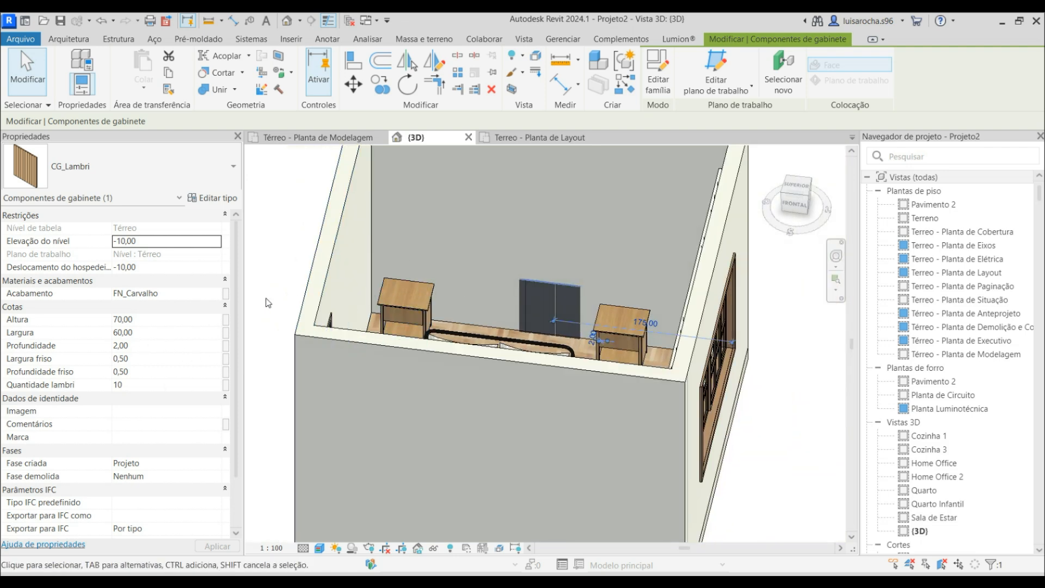
{"action": "middle_click_drag", "start_coordinate": [267, 276], "coordinate": [360, 308], "text": "shift"}
{"action": "scroll", "coordinate": [362, 306], "scroll_direction": "down", "scroll_amount": 2}
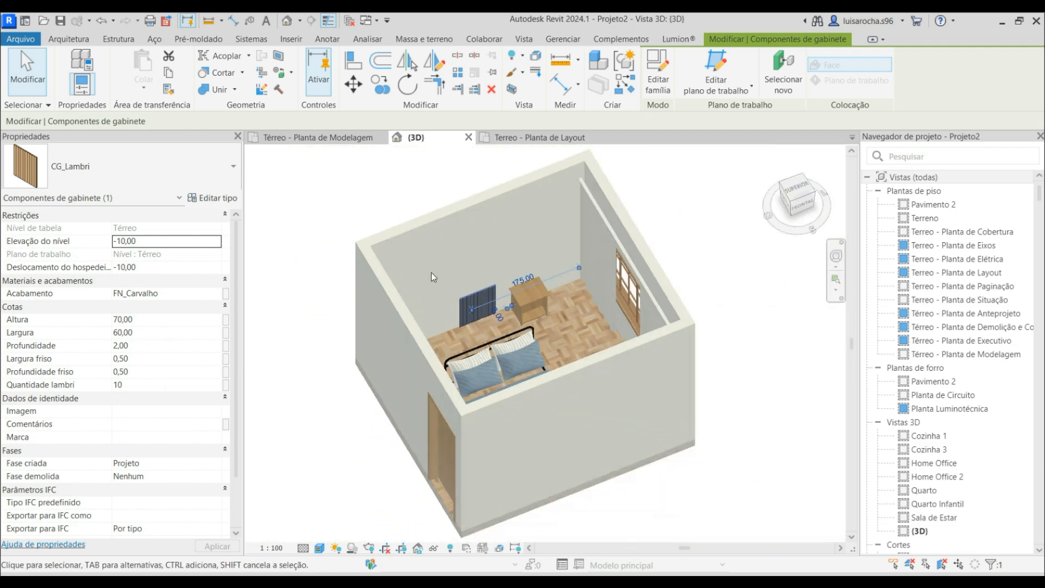
{"action": "left_click", "coordinate": [611, 231]}
{"action": "left_click", "coordinate": [159, 319]}
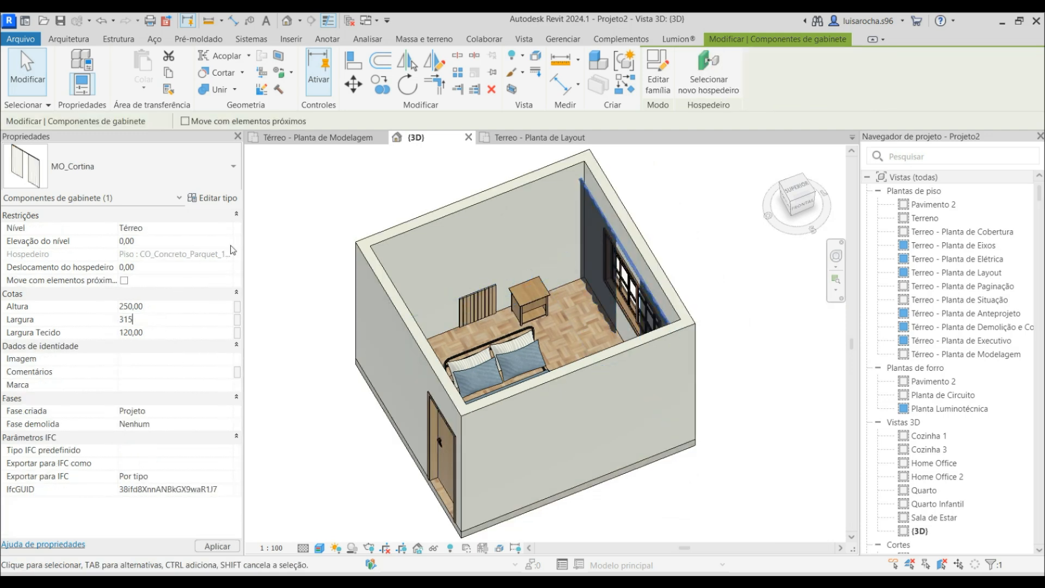
{"action": "left_click", "coordinate": [371, 185]}
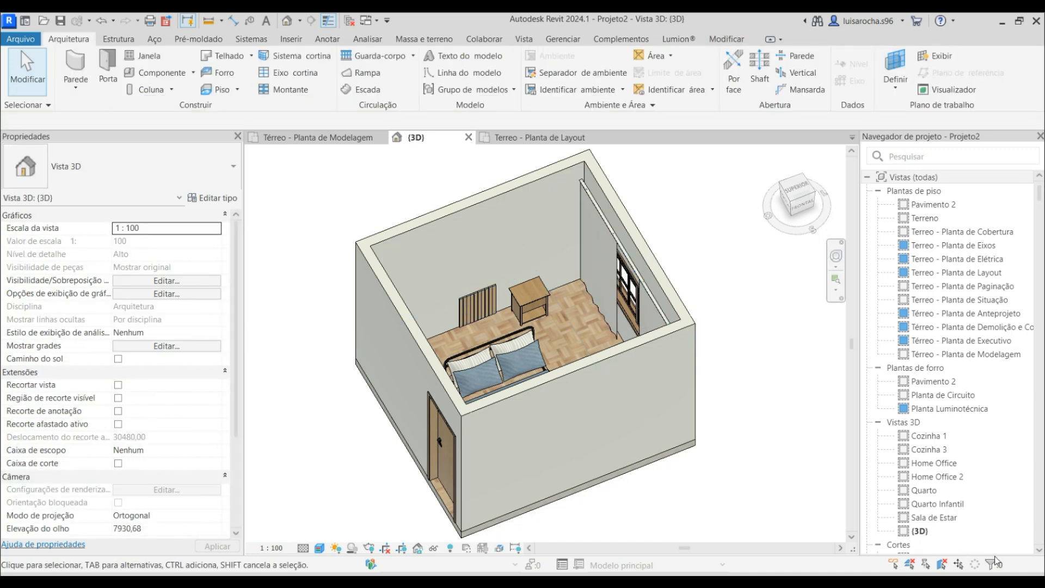
Set the slatted panel's width to 350 cm and move its left end towards the room's upper-left corner in the modelling plan.
{"action": "left_click", "coordinate": [474, 294]}
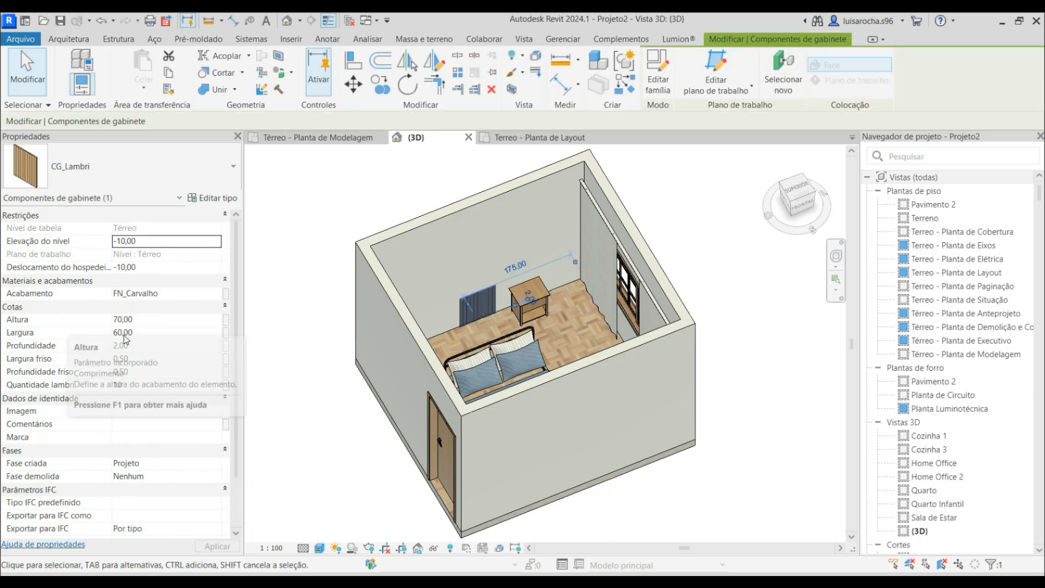
{"action": "left_click", "coordinate": [149, 333]}
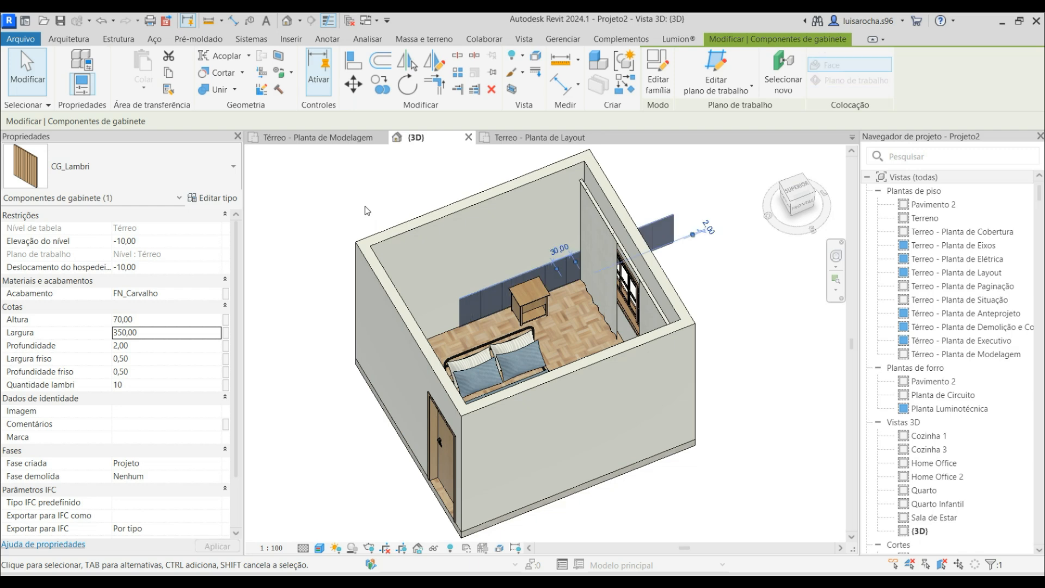
{"action": "left_click", "coordinate": [327, 138]}
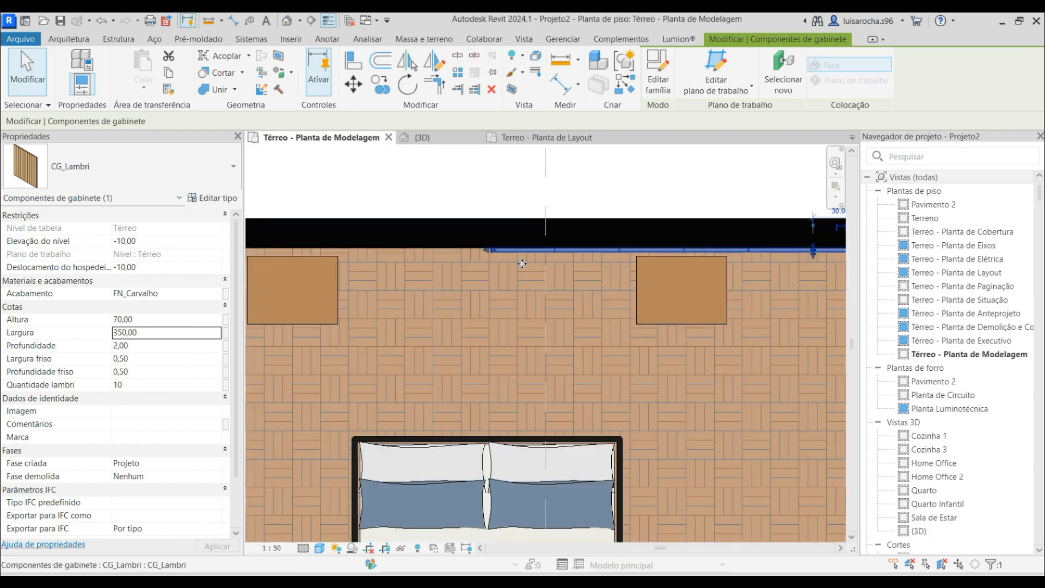
{"action": "left_click", "coordinate": [353, 84]}
{"action": "left_click", "coordinate": [491, 252]}
{"action": "scroll", "coordinate": [490, 254], "scroll_direction": "down", "scroll_amount": 3}
{"action": "scroll", "coordinate": [338, 248], "scroll_direction": "up", "scroll_amount": 2}
{"action": "left_click", "coordinate": [337, 258]}
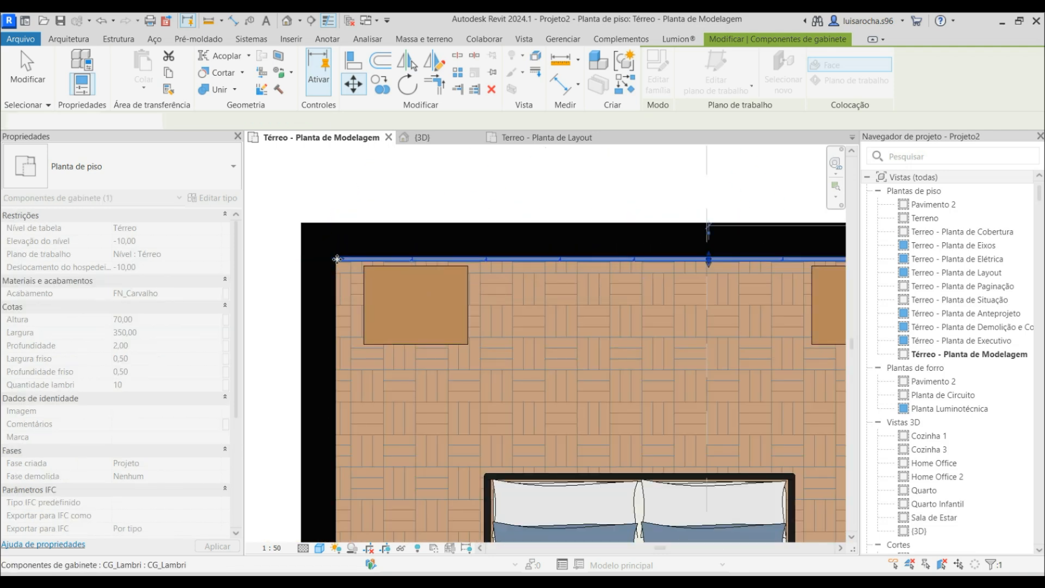
Fine-tune the slatted panel's position by moving its left end up against the inner face of the left wall.
{"action": "scroll", "coordinate": [331, 256], "scroll_direction": "up", "scroll_amount": 4}
{"action": "left_click", "coordinate": [352, 84]}
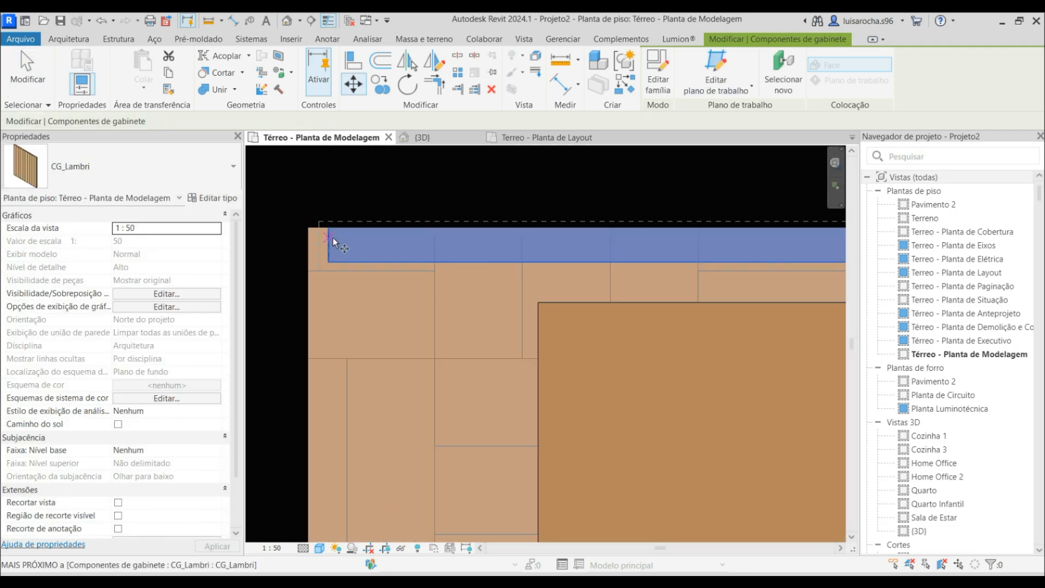
{"action": "left_click", "coordinate": [325, 243]}
{"action": "left_click", "coordinate": [306, 240]}
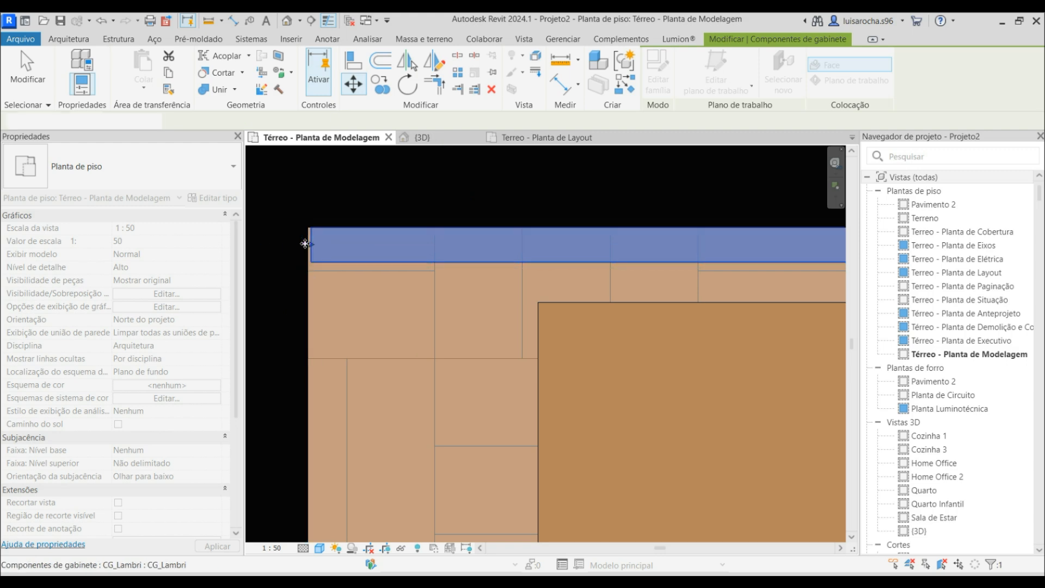
{"action": "key", "text": "Escape"}
Examine the wide slatted panel along the headboard wall in the 3D view and check its dimension properties.
{"action": "left_click", "coordinate": [423, 137]}
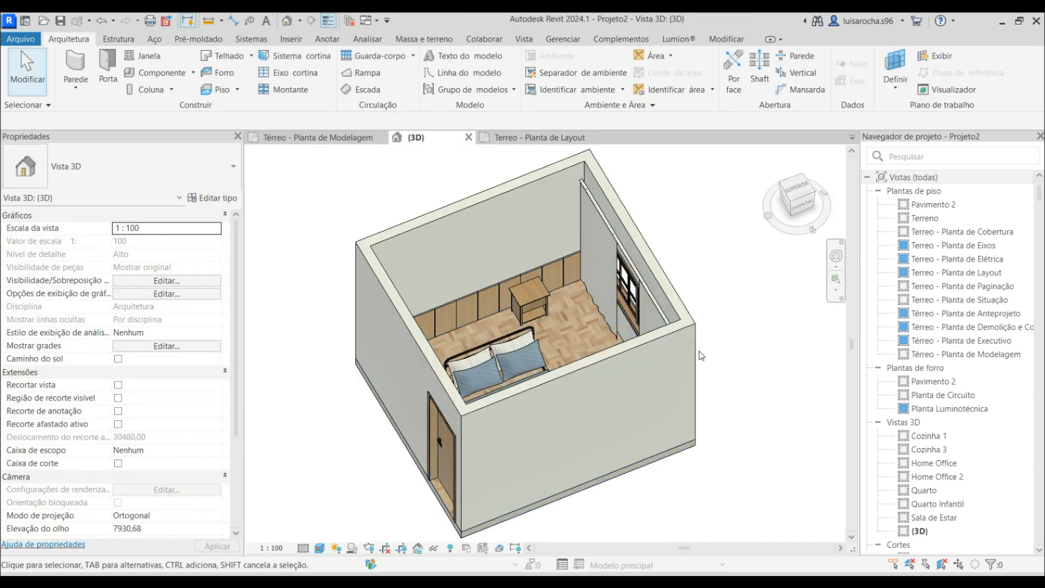
{"action": "middle_click_drag", "start_coordinate": [723, 364], "coordinate": [656, 372], "text": "shift"}
{"action": "middle_click_drag", "start_coordinate": [529, 316], "coordinate": [531, 273], "text": "shift"}
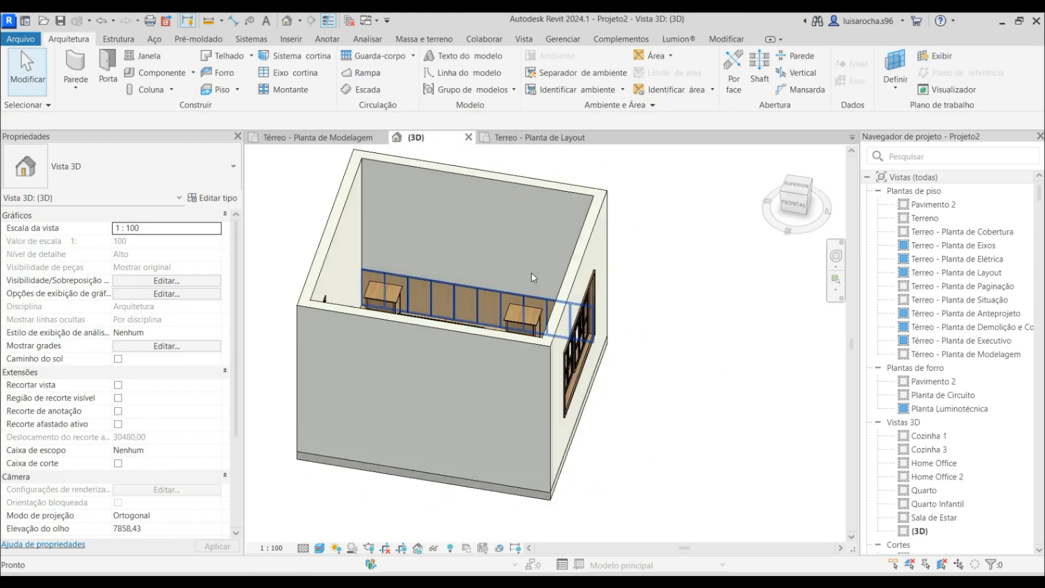
{"action": "left_click", "coordinate": [410, 277]}
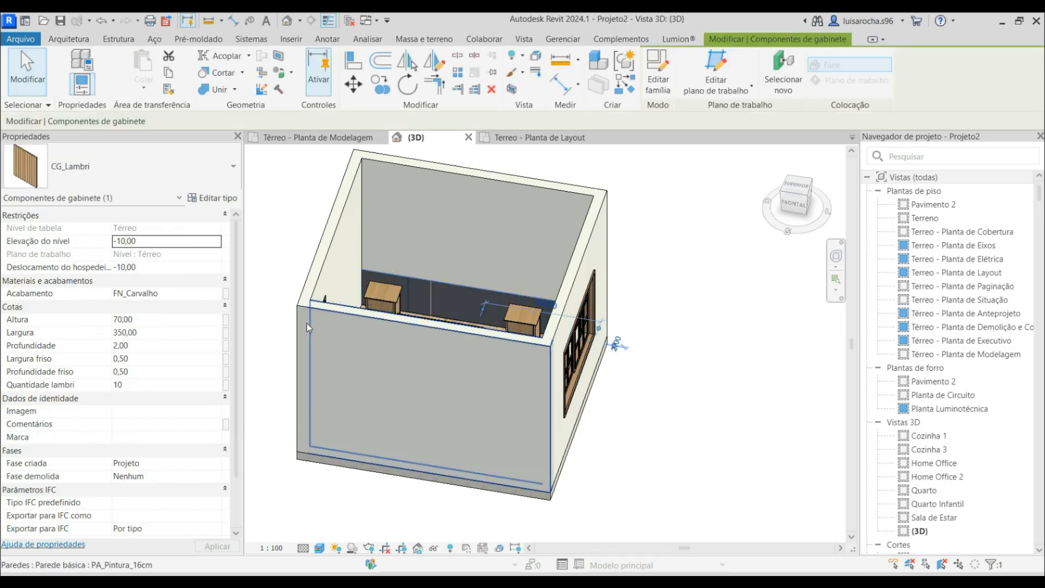
{"action": "left_click", "coordinate": [282, 240]}
{"action": "middle_click_drag", "start_coordinate": [282, 240], "coordinate": [428, 283], "text": "shift"}
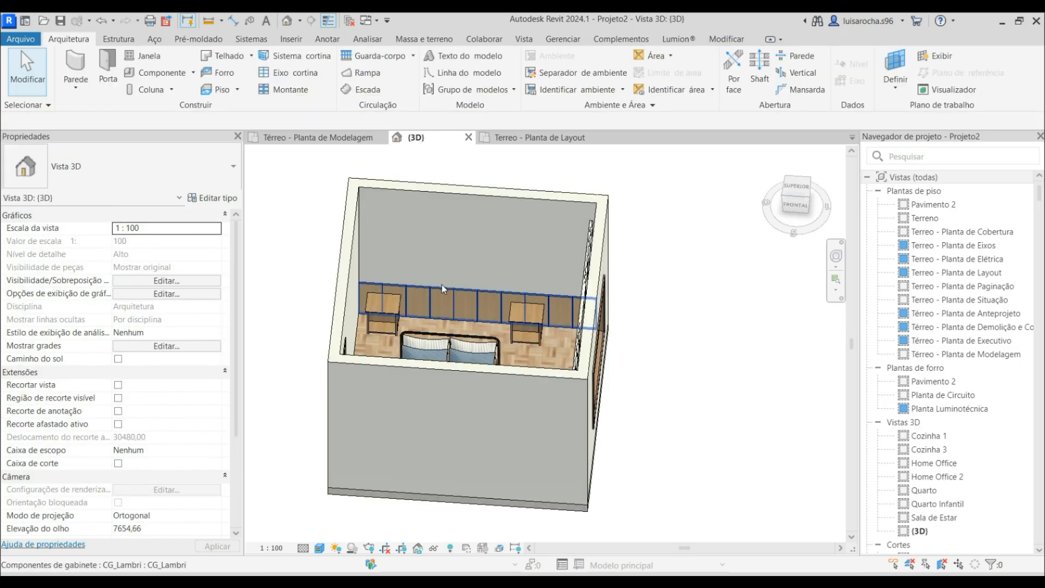
{"action": "left_click", "coordinate": [442, 284]}
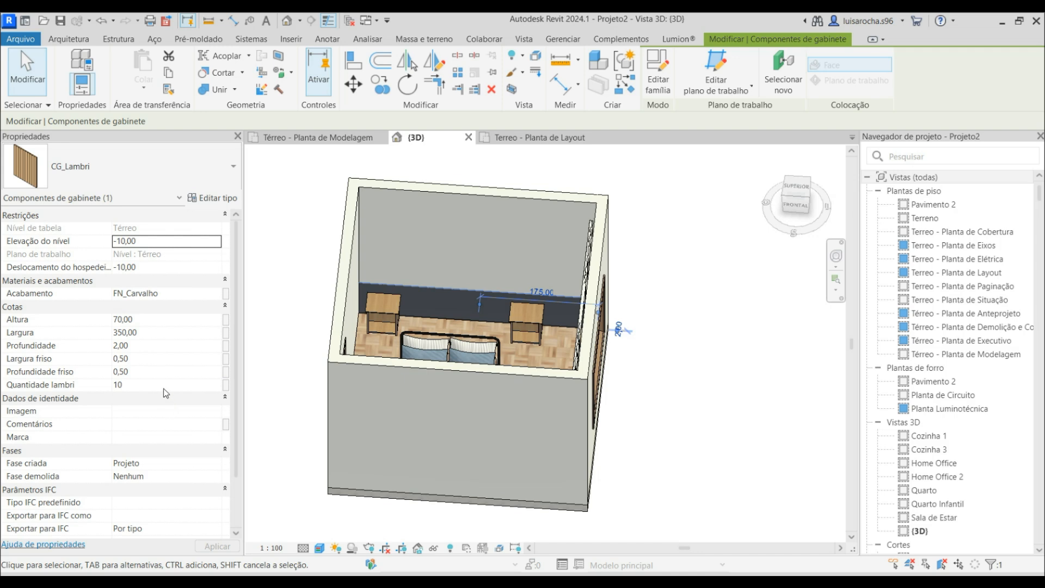
{"action": "left_click", "coordinate": [289, 305]}
Set the slatted panel's number of slats (Quantidade lambri) to 15.
{"action": "left_click", "coordinate": [501, 298]}
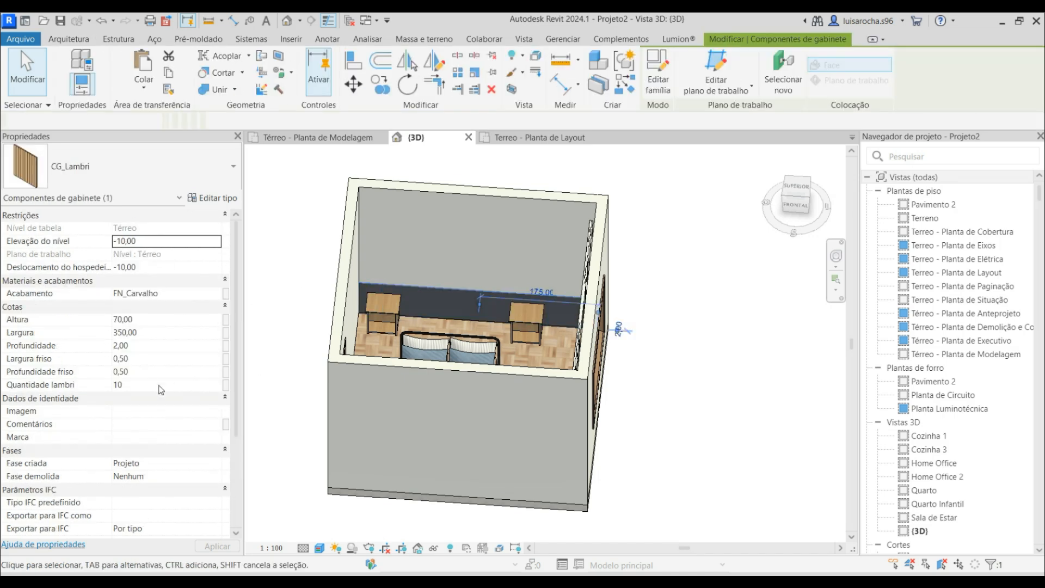
{"action": "left_click", "coordinate": [134, 387]}
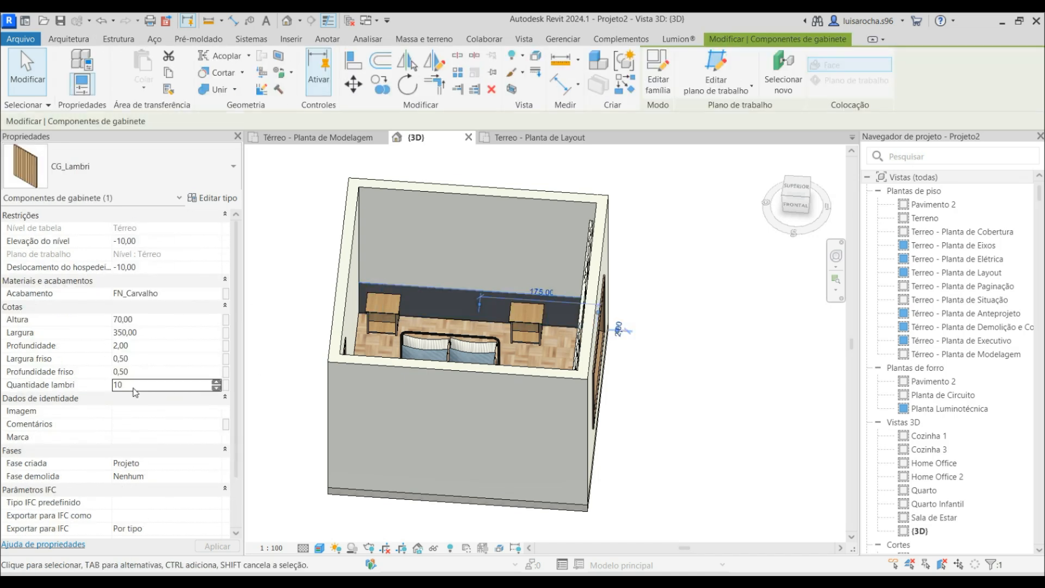
{"action": "type", "text": "15"}
{"action": "left_click", "coordinate": [296, 218]}
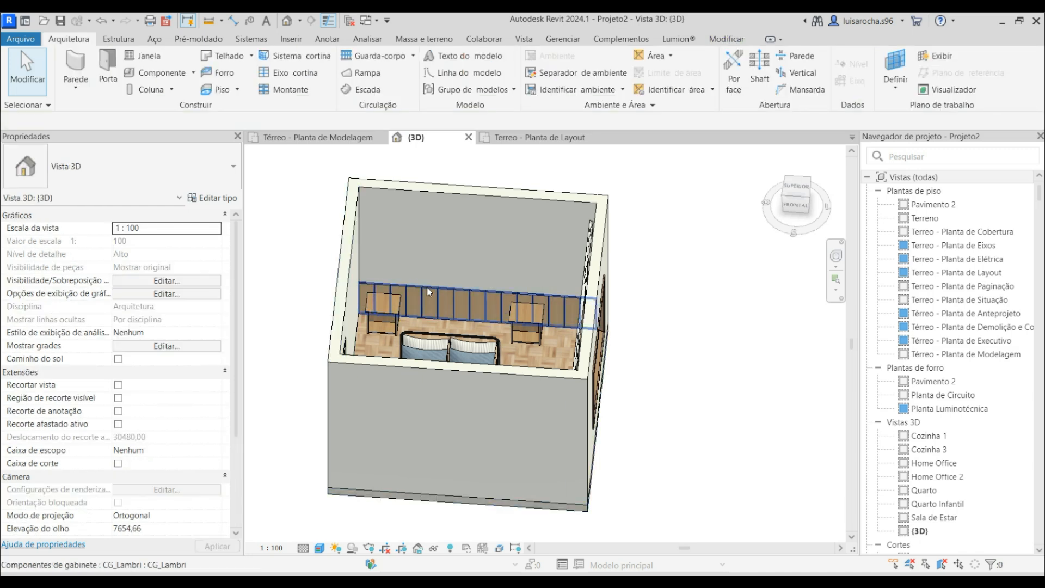
Set the slatted panel's number of slats (Quantidade lambri) to 20.
{"action": "left_click", "coordinate": [429, 288]}
{"action": "left_click", "coordinate": [141, 389]}
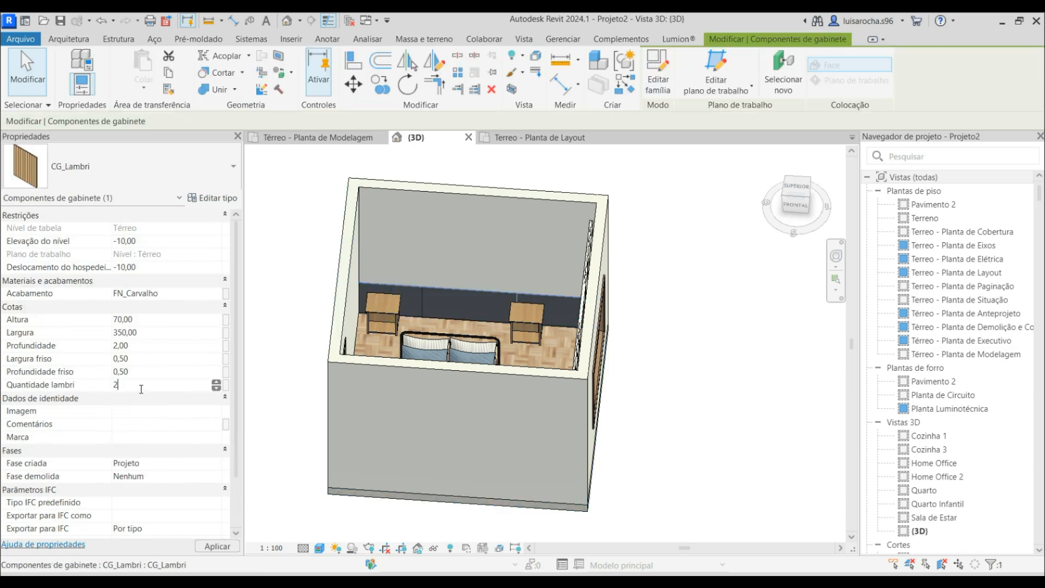
{"action": "left_click", "coordinate": [268, 292]}
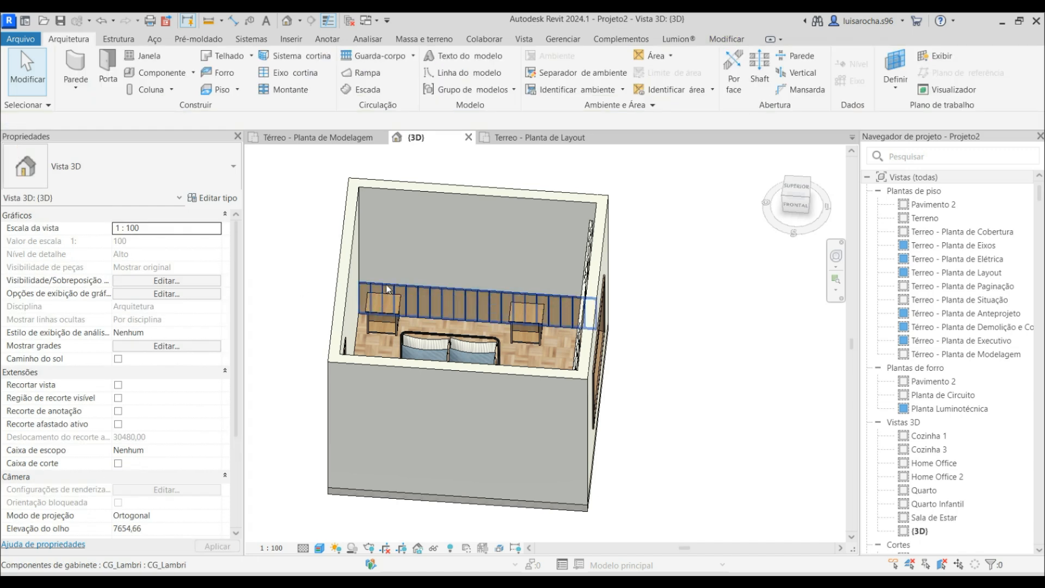
Set both the groove width (Largura friso) and groove depth (Profundidade friso) of the slatted panel to 1 cm.
{"action": "left_click", "coordinate": [430, 301]}
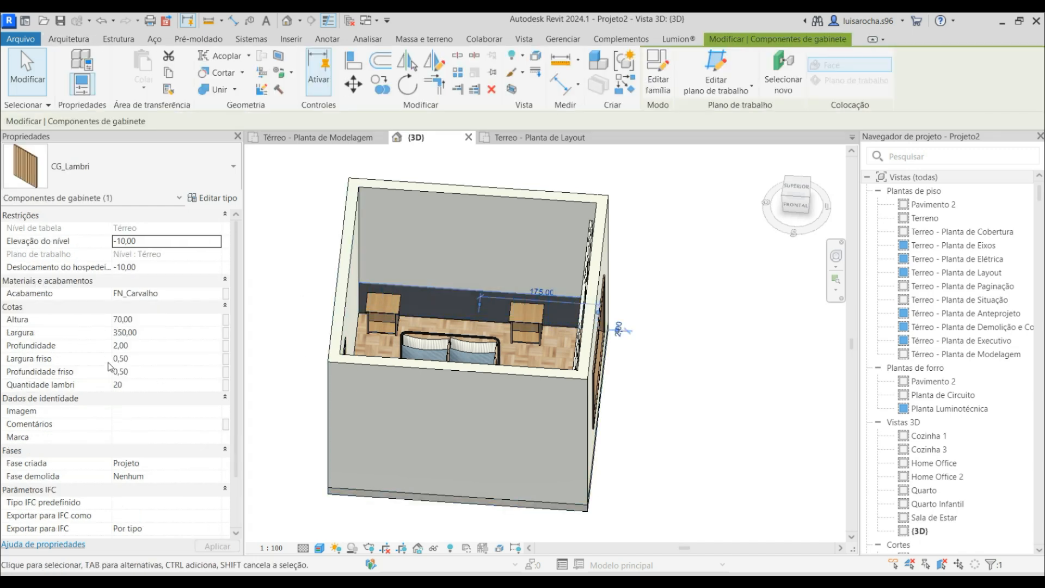
{"action": "scroll", "coordinate": [452, 297], "scroll_direction": "up", "scroll_amount": 8}
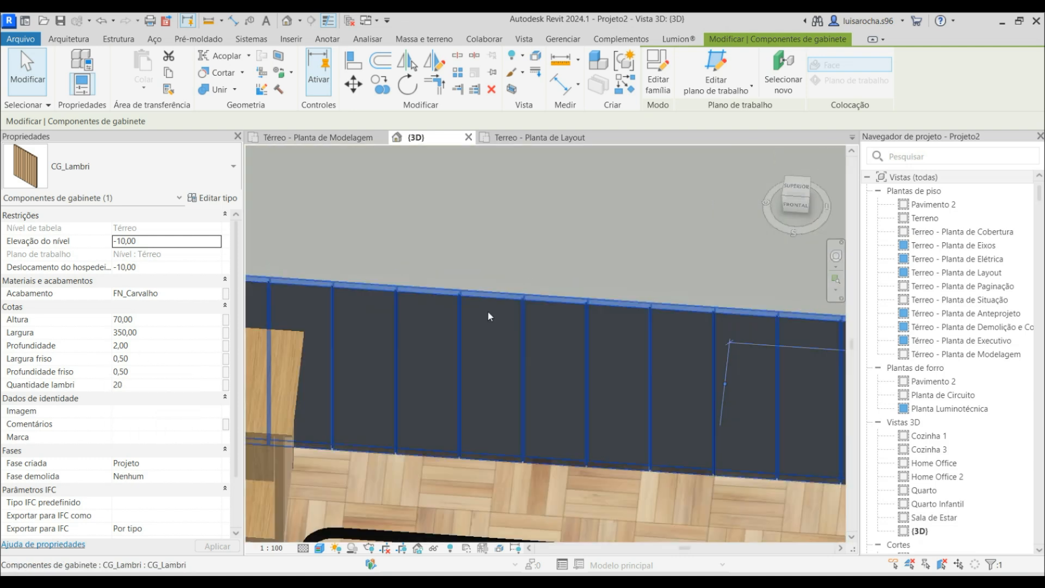
{"action": "scroll", "coordinate": [400, 252], "scroll_direction": "up", "scroll_amount": 5}
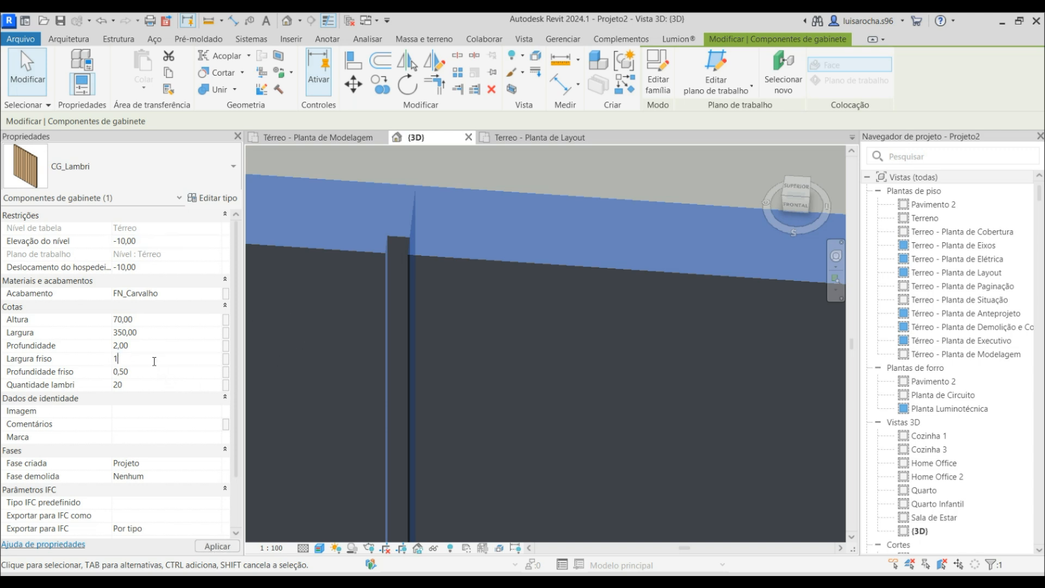
{"action": "left_click", "coordinate": [210, 547]}
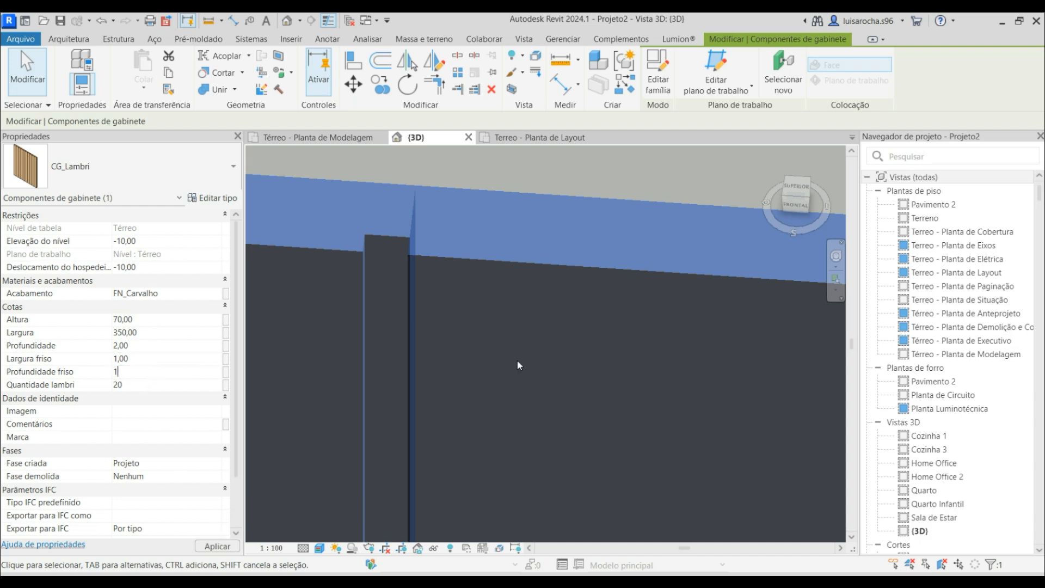
{"action": "key", "text": "Escape"}
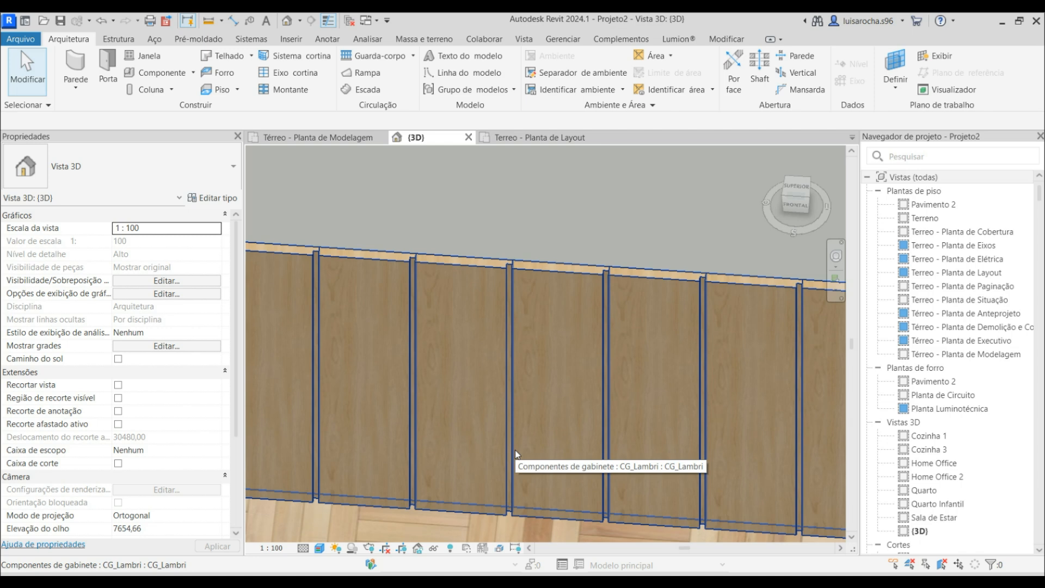
{"action": "scroll", "coordinate": [455, 359], "scroll_direction": "down", "scroll_amount": 5}
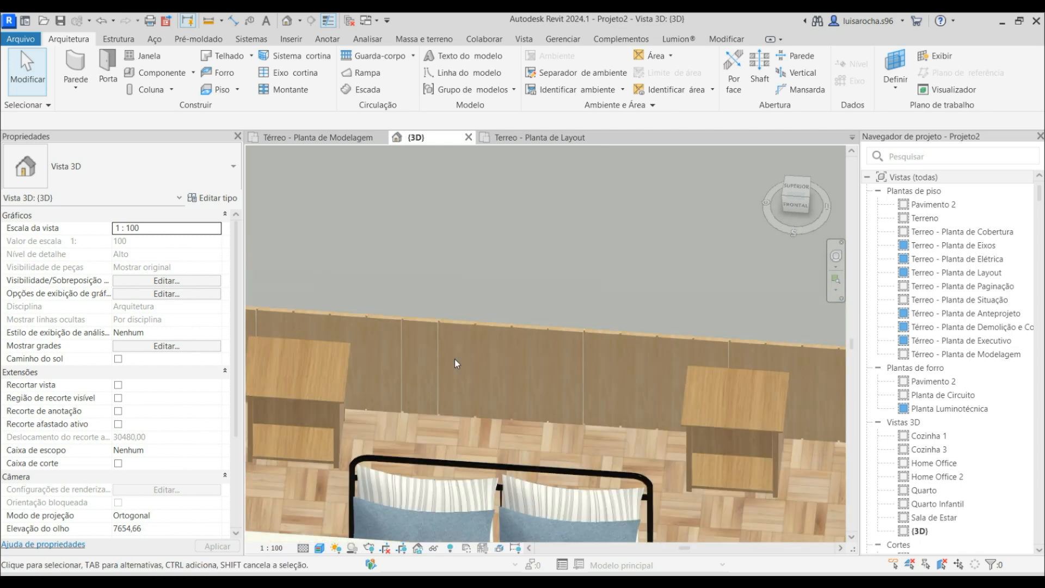
Set the slatted panel's height (Altura) to 90 cm.
{"action": "left_click", "coordinate": [455, 323]}
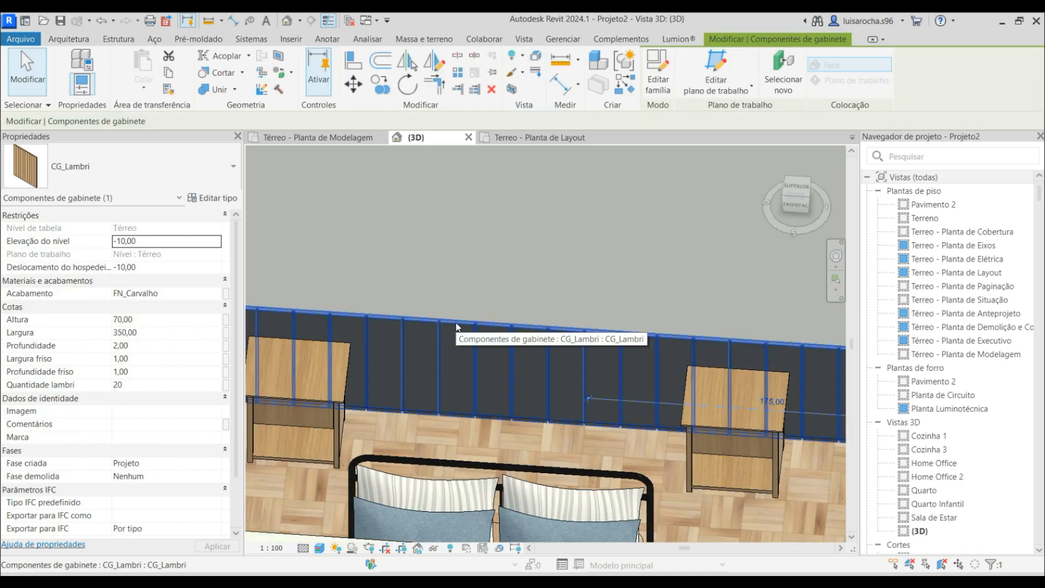
{"action": "key", "text": "Escape"}
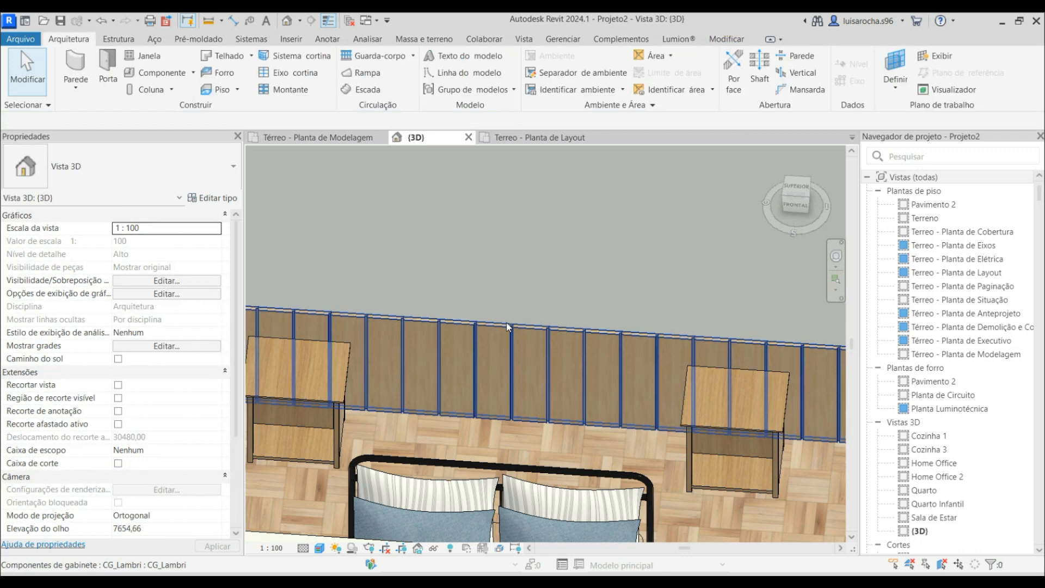
{"action": "left_click", "coordinate": [507, 323]}
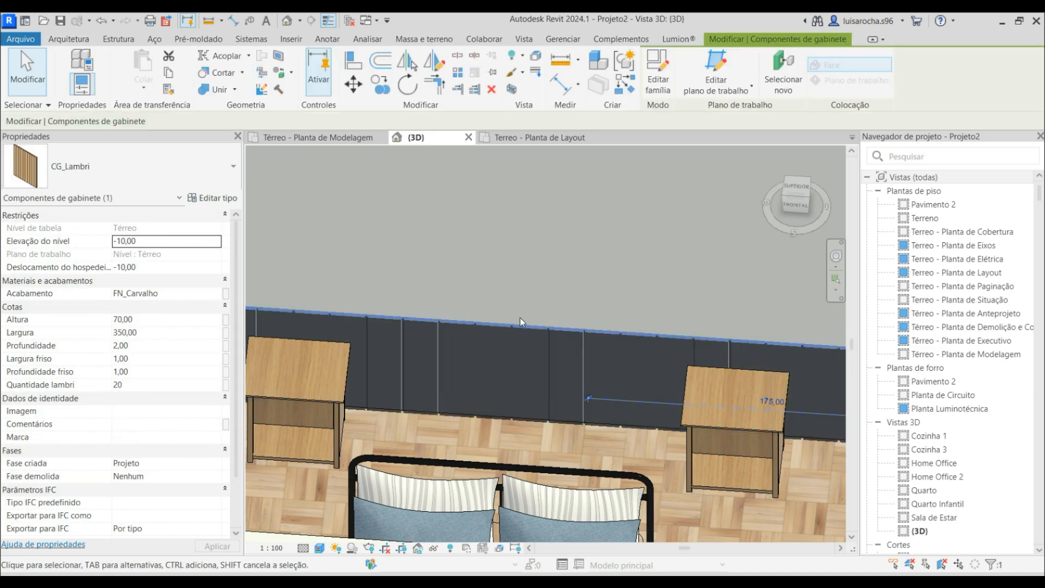
{"action": "left_click", "coordinate": [148, 320]}
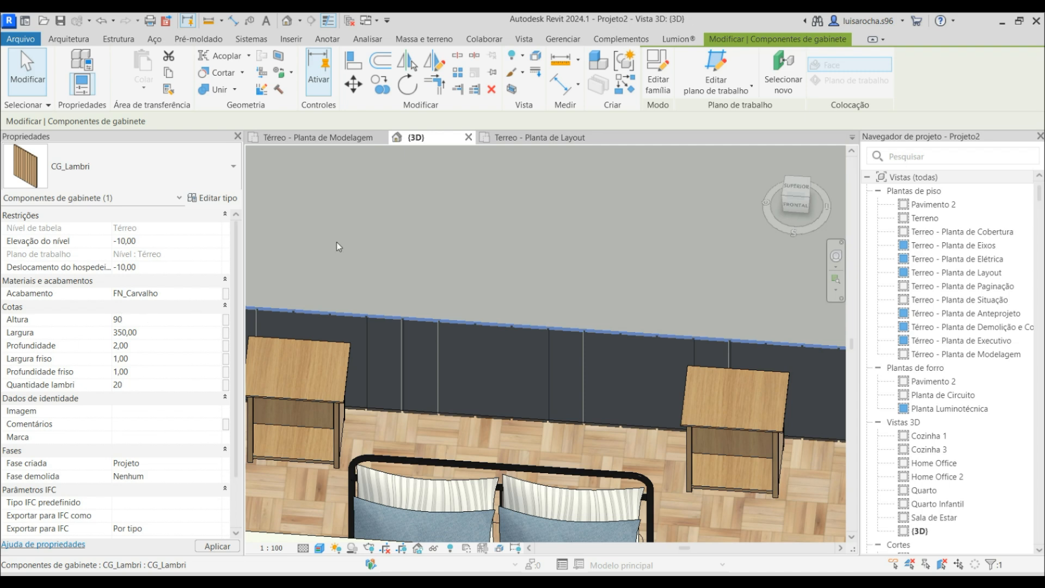
{"action": "key", "text": "Return"}
{"action": "key", "text": "Escape"}
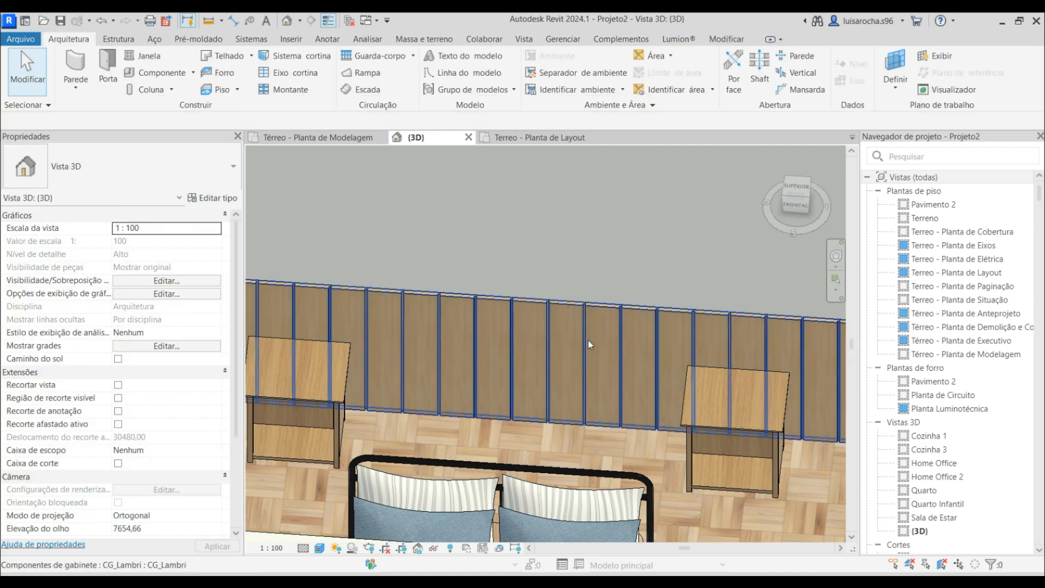
In the modelling plan, move the bed with its pillows and bedding 100 cm up against the headboard wall between the bedside tables.
{"action": "left_click", "coordinate": [344, 141]}
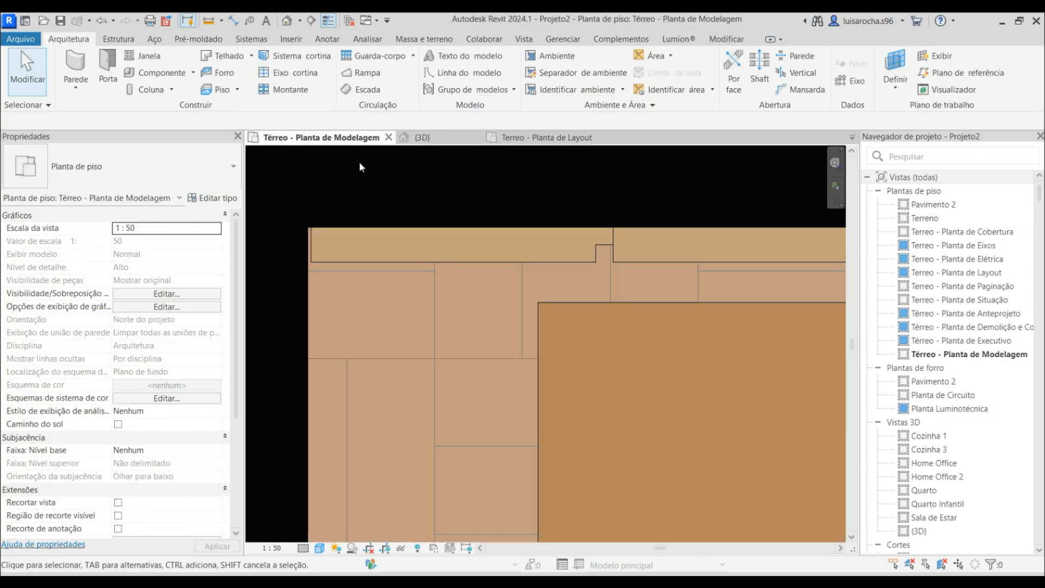
{"action": "scroll", "coordinate": [364, 161], "scroll_direction": "down", "scroll_amount": 5}
{"action": "left_click_drag", "start_coordinate": [365, 172], "coordinate": [553, 503]}
{"action": "left_click", "coordinate": [347, 83]}
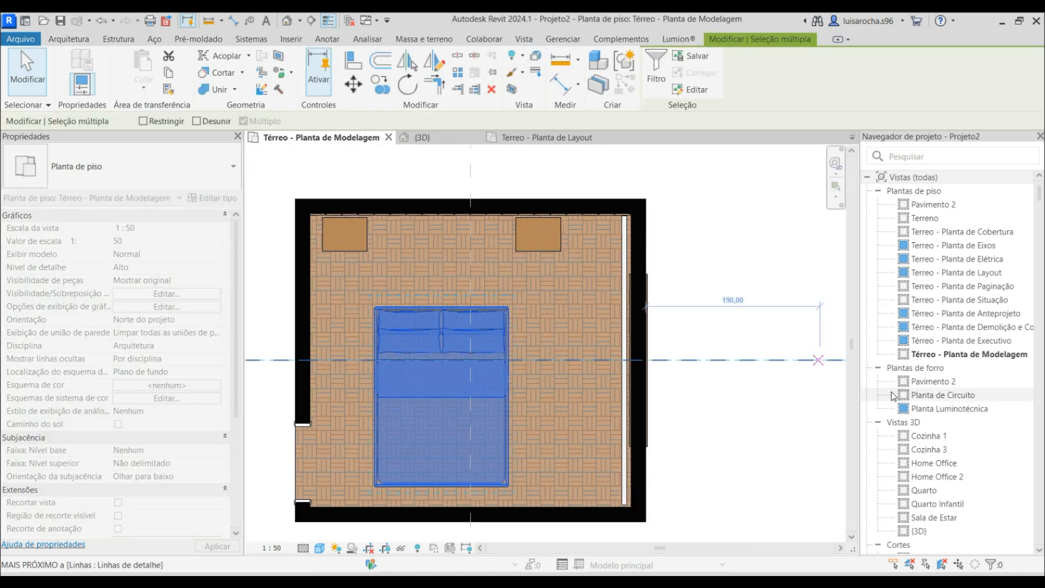
{"action": "type", "text": "100"}
{"action": "key", "text": "Return"}
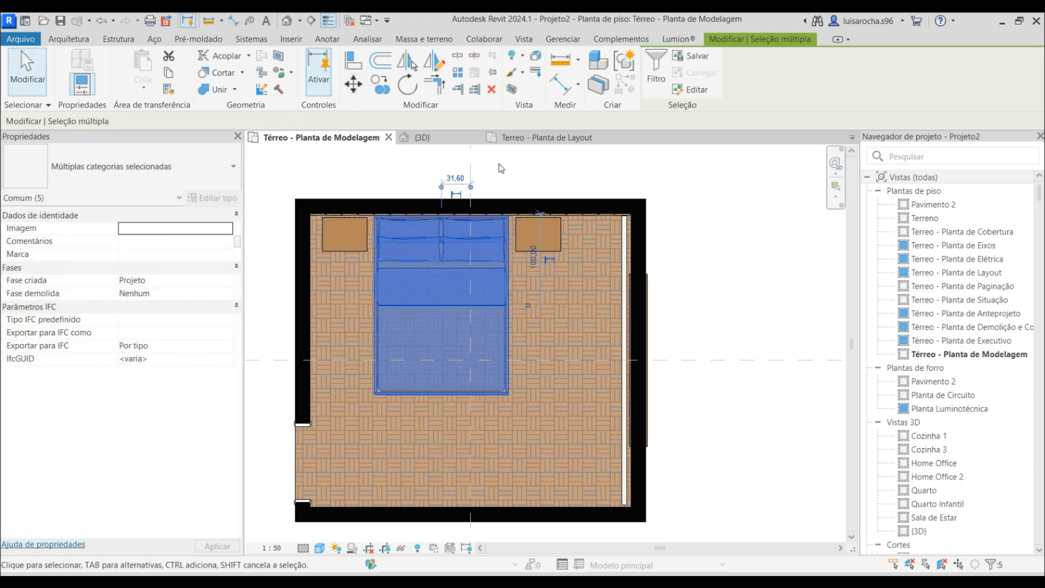
In the 3D view, change the slatted panel's finish (Acabamento) to the material mdf_milkshake.
{"action": "left_click", "coordinate": [418, 137]}
{"action": "left_click", "coordinate": [540, 264]}
{"action": "scroll", "coordinate": [539, 264], "scroll_direction": "down", "scroll_amount": 3}
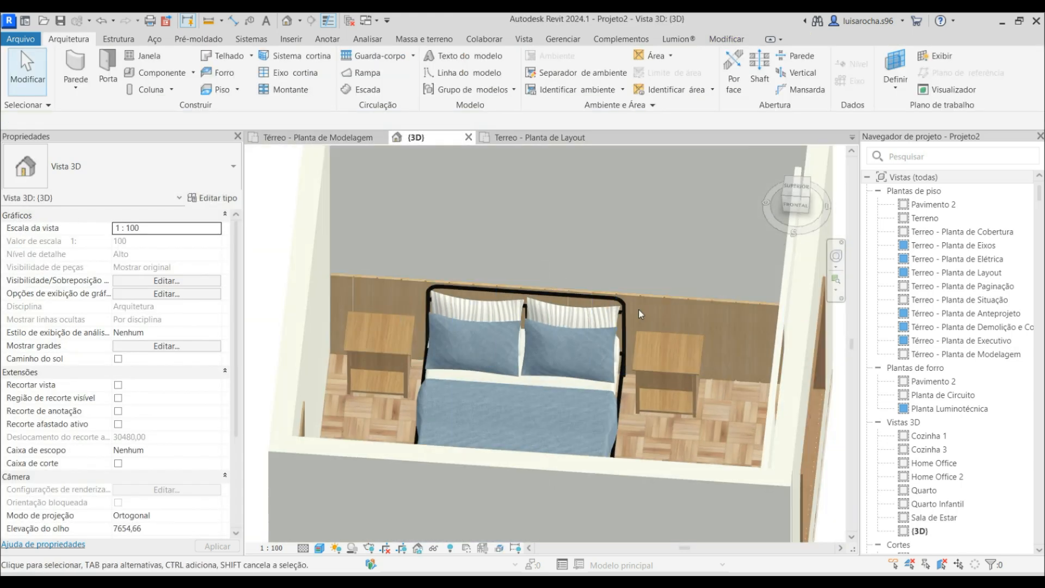
{"action": "left_click", "coordinate": [649, 299]}
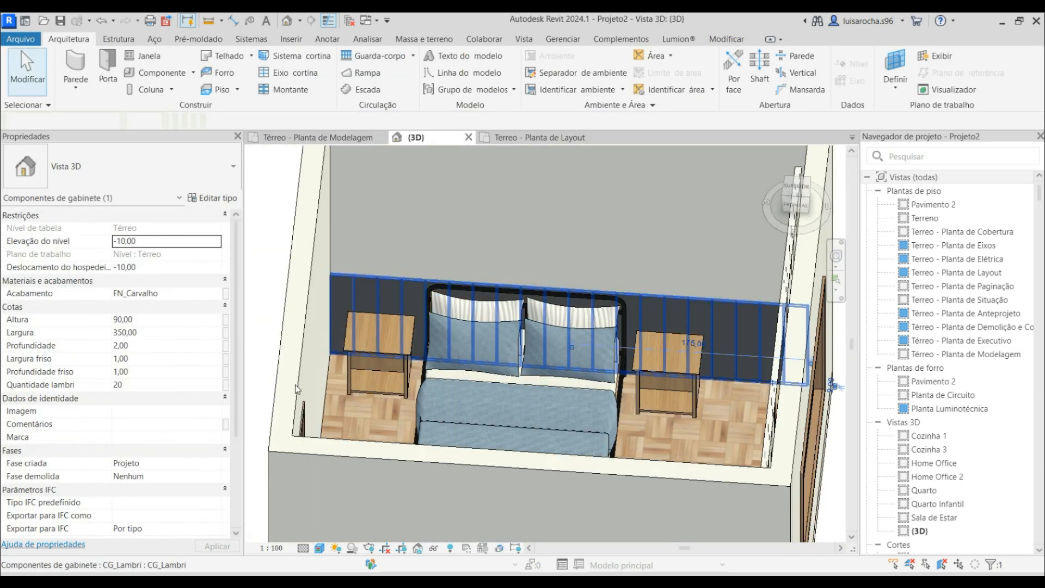
{"action": "left_click", "coordinate": [179, 296]}
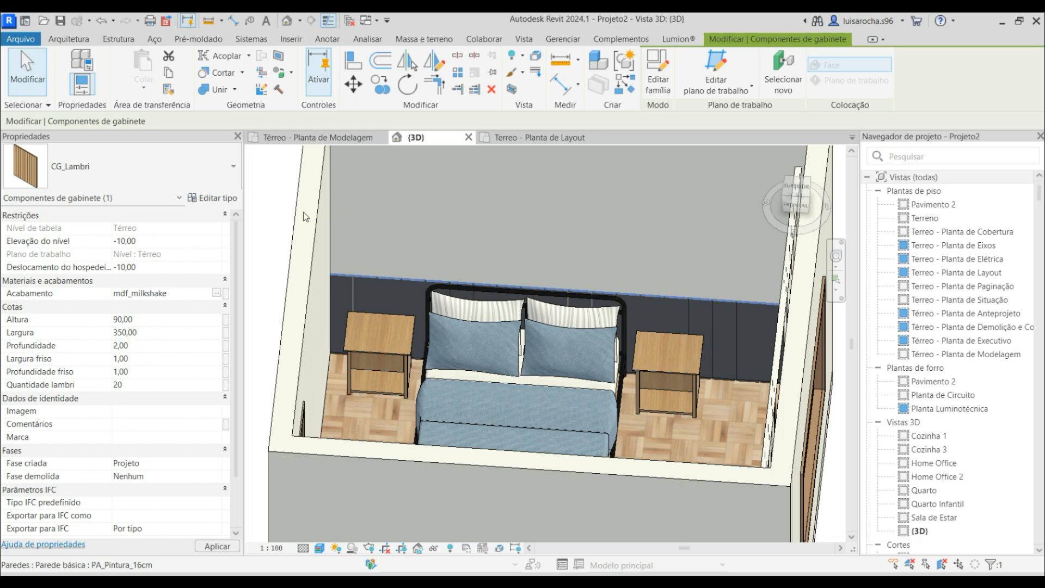
{"action": "left_click", "coordinate": [282, 211]}
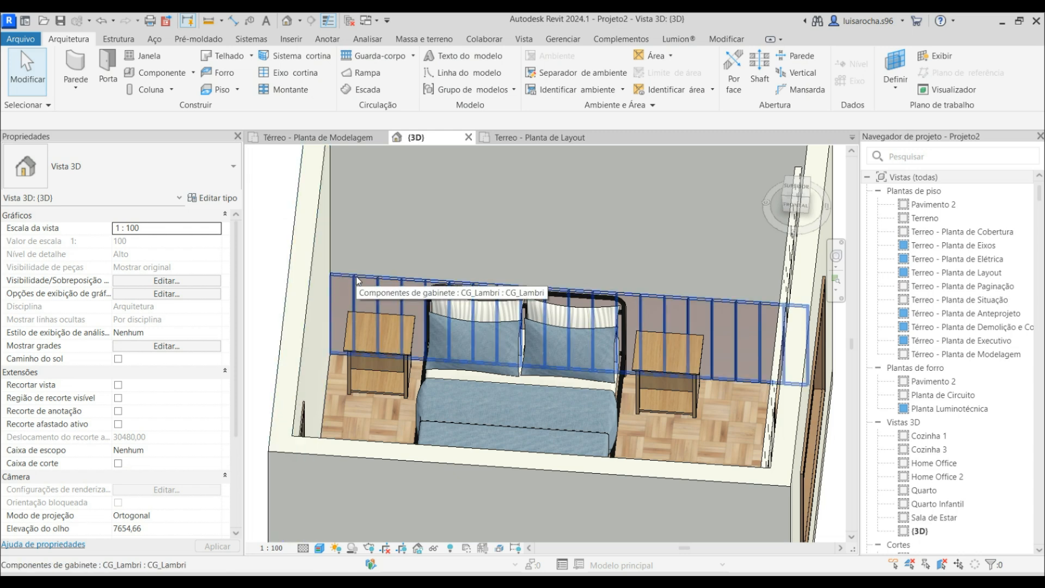
{"action": "left_click", "coordinate": [338, 270]}
{"action": "key", "text": "Escape"}
Draw a horizontal section across the bedroom in the modelling plan, from outside the left wall to beyond the right wall, facing the headboard.
{"action": "left_click", "coordinate": [318, 137]}
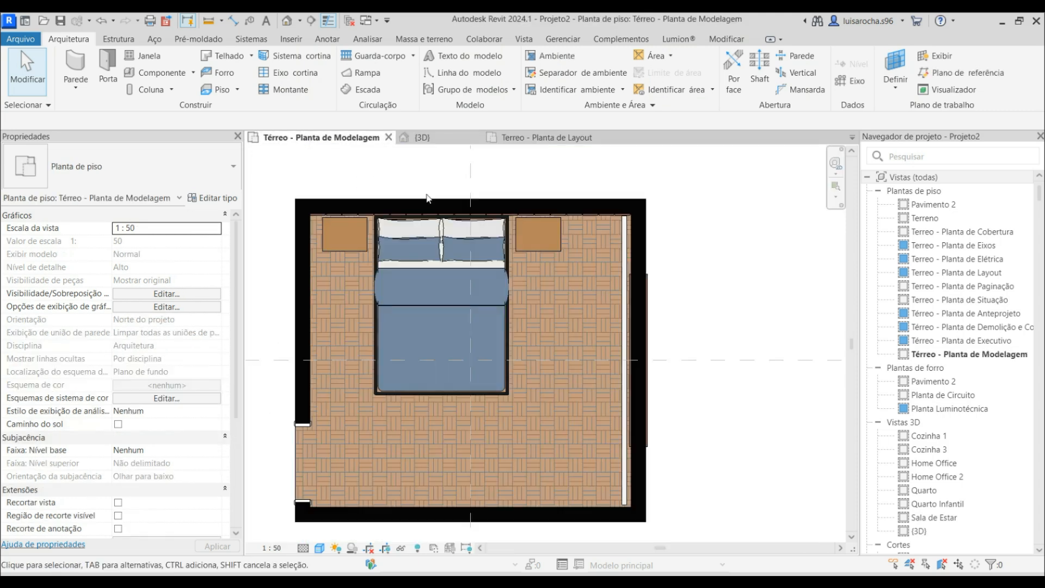
{"action": "left_click", "coordinate": [311, 20]}
{"action": "left_click", "coordinate": [319, 320]}
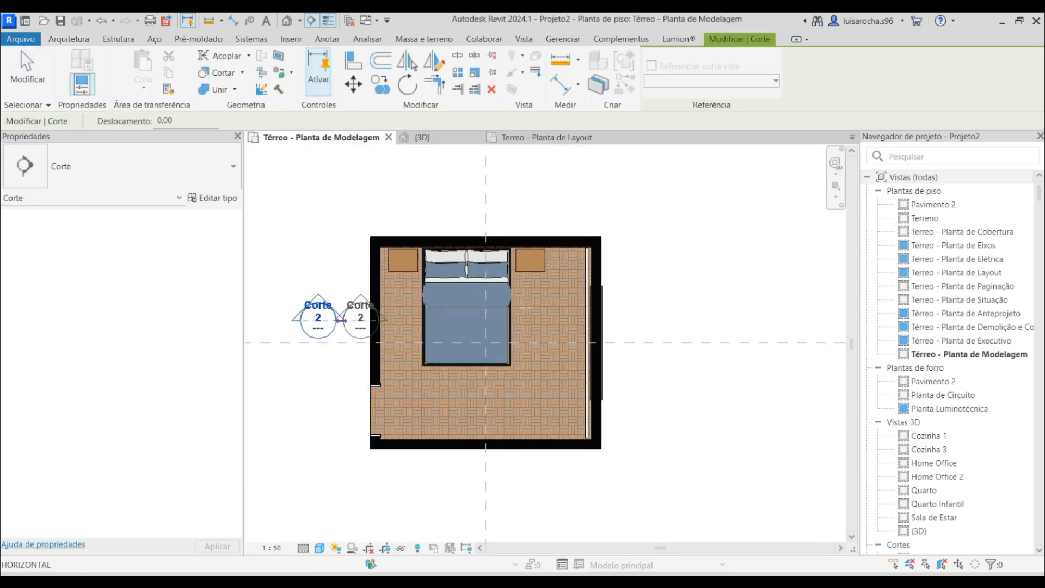
{"action": "left_click", "coordinate": [640, 320]}
{"action": "key", "text": "Escape"}
{"action": "key", "text": "Escape"}
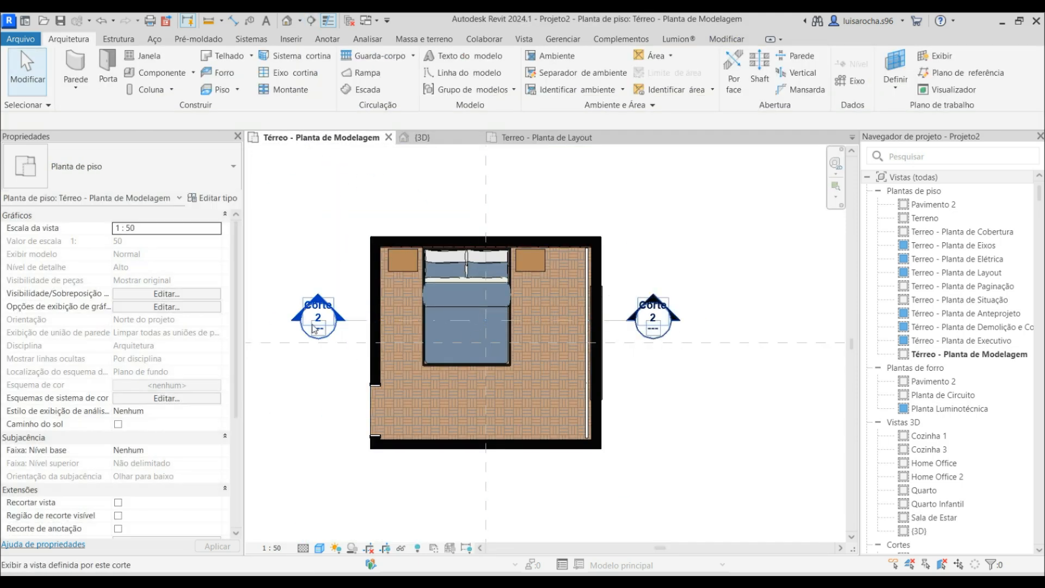
Open the new section view and switch it to a coloured visual style.
{"action": "double_click", "coordinate": [318, 318]}
{"action": "left_click", "coordinate": [319, 548]}
{"action": "left_click", "coordinate": [349, 506]}
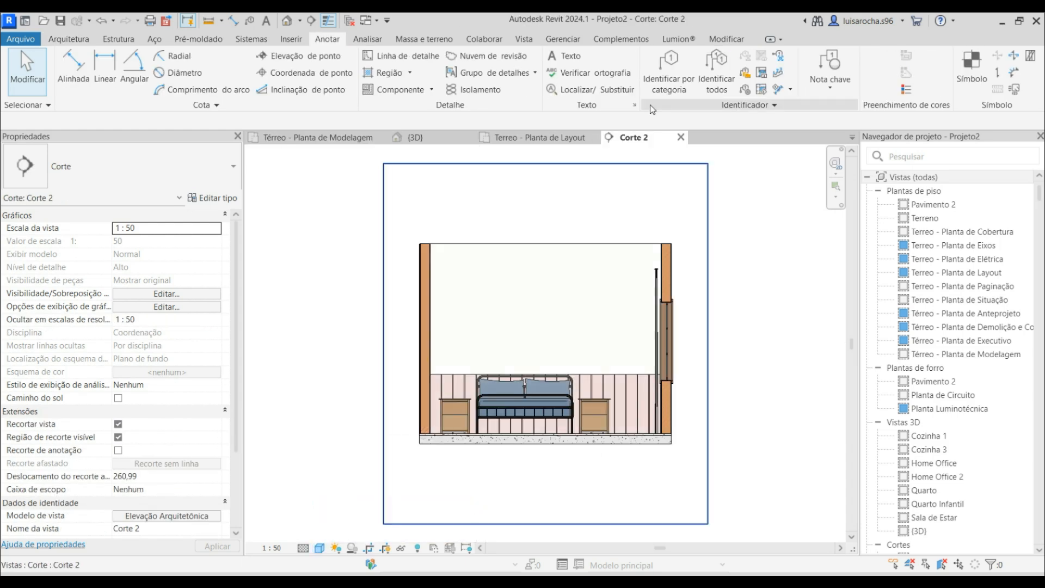
Preview a material tag on the slatted panel without placing it, close the section view and return to the 3D view.
{"action": "left_click", "coordinate": [754, 100]}
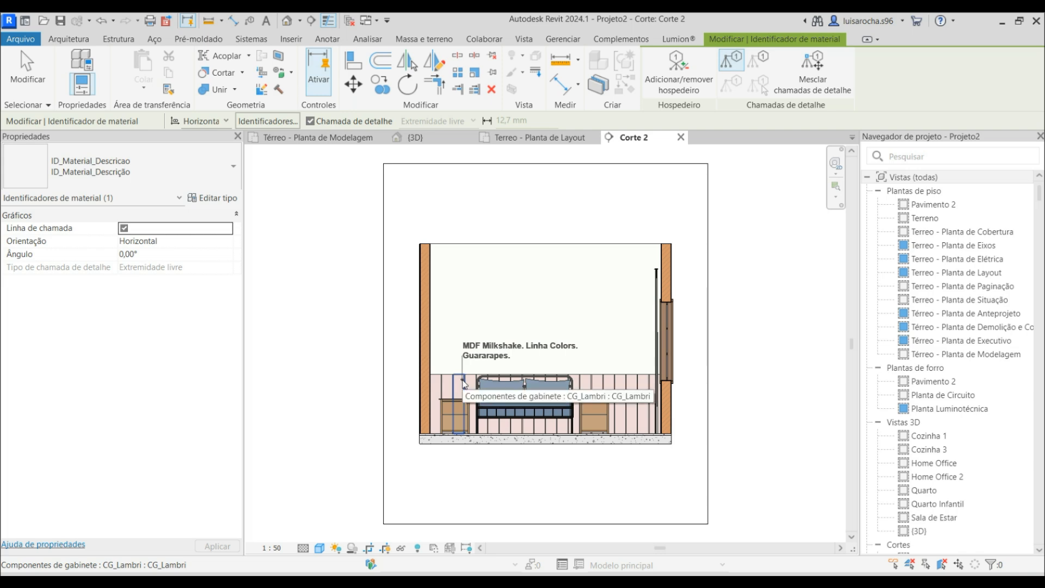
{"action": "key", "text": "Escape"}
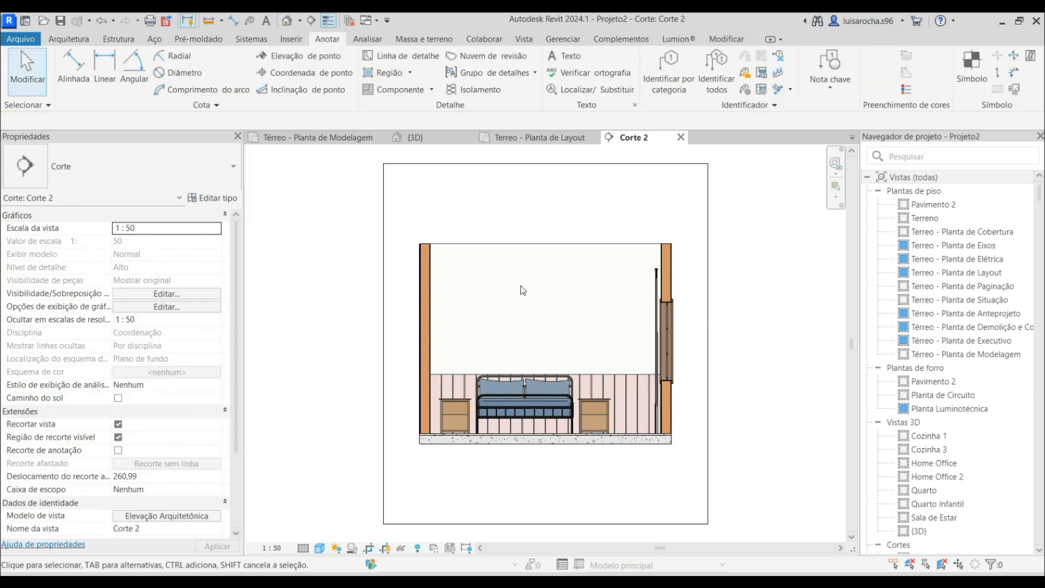
{"action": "left_click", "coordinate": [681, 138]}
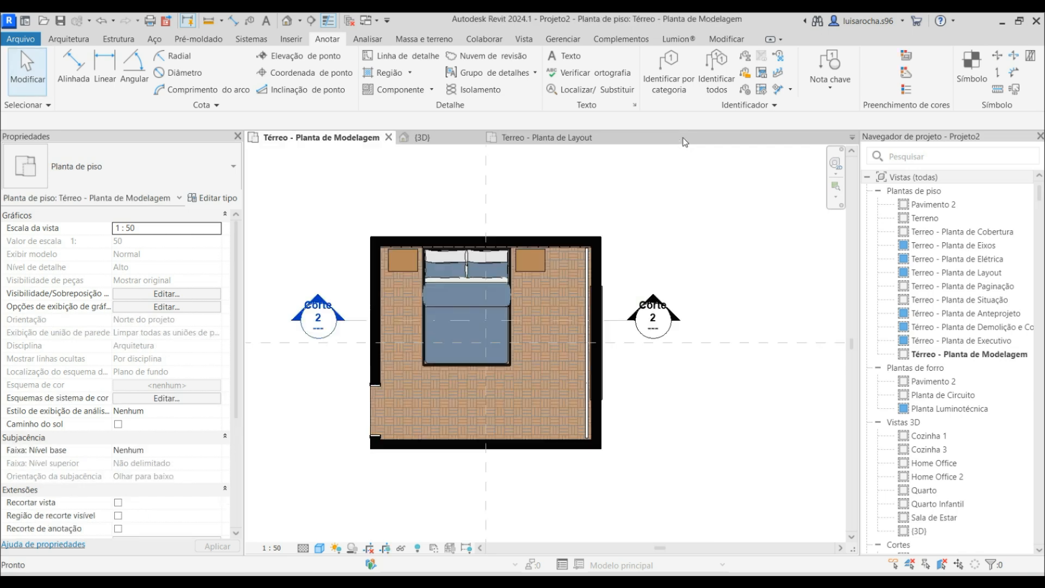
{"action": "left_click", "coordinate": [424, 138]}
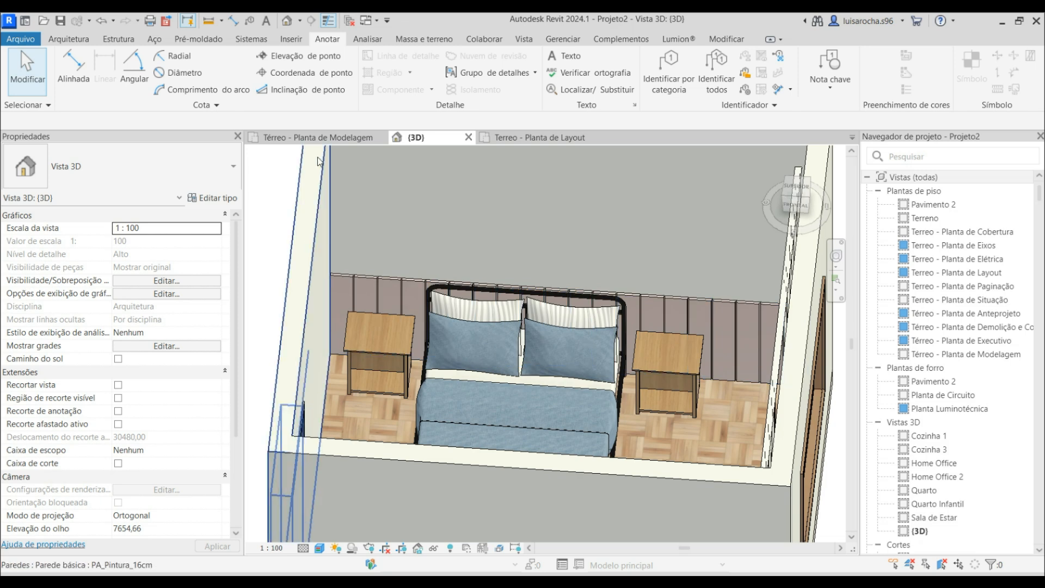
Create a similar CG_Lambri slatted panel in the modelling plan, rotated vertically and placed just outside the left wall.
{"action": "left_click", "coordinate": [318, 137]}
{"action": "scroll", "coordinate": [368, 270], "scroll_direction": "up", "scroll_amount": 5}
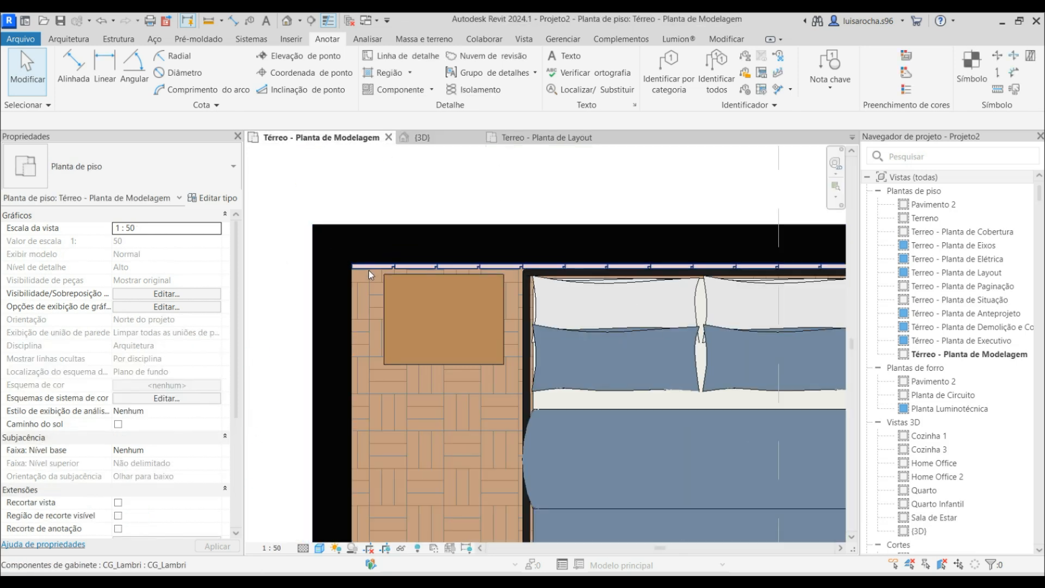
{"action": "left_click", "coordinate": [368, 270]}
{"action": "left_click", "coordinate": [599, 84]}
{"action": "scroll", "coordinate": [444, 198], "scroll_direction": "down", "scroll_amount": 4}
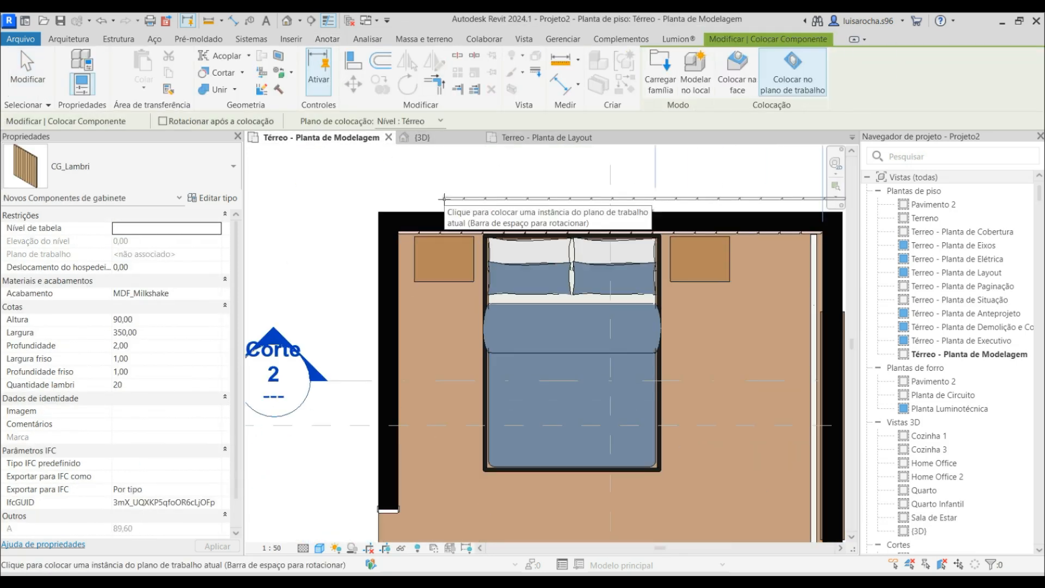
{"action": "scroll", "coordinate": [445, 198], "scroll_direction": "down", "scroll_amount": 3}
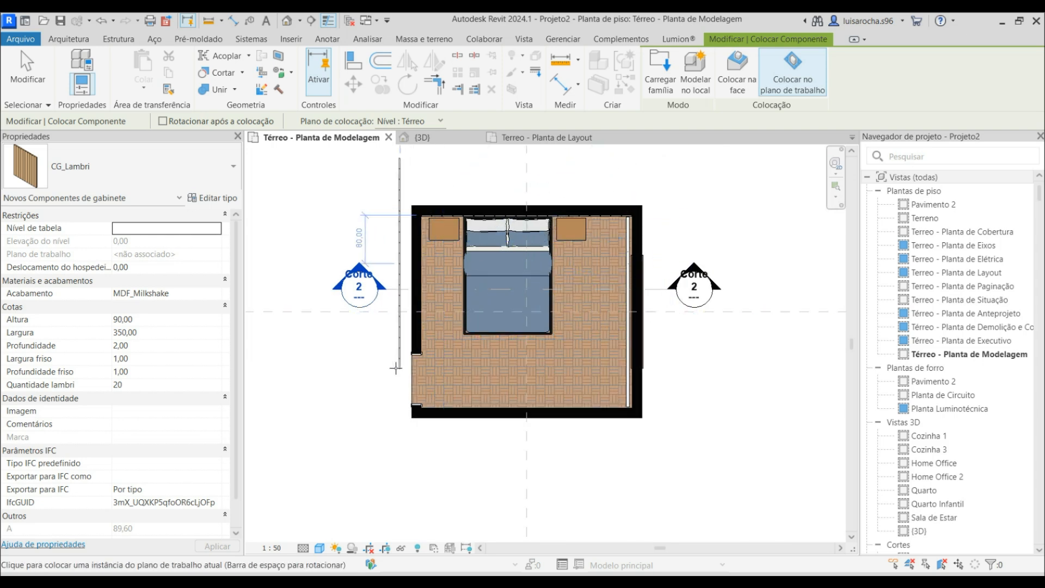
{"action": "left_click", "coordinate": [393, 369]}
{"action": "key", "text": "Escape"}
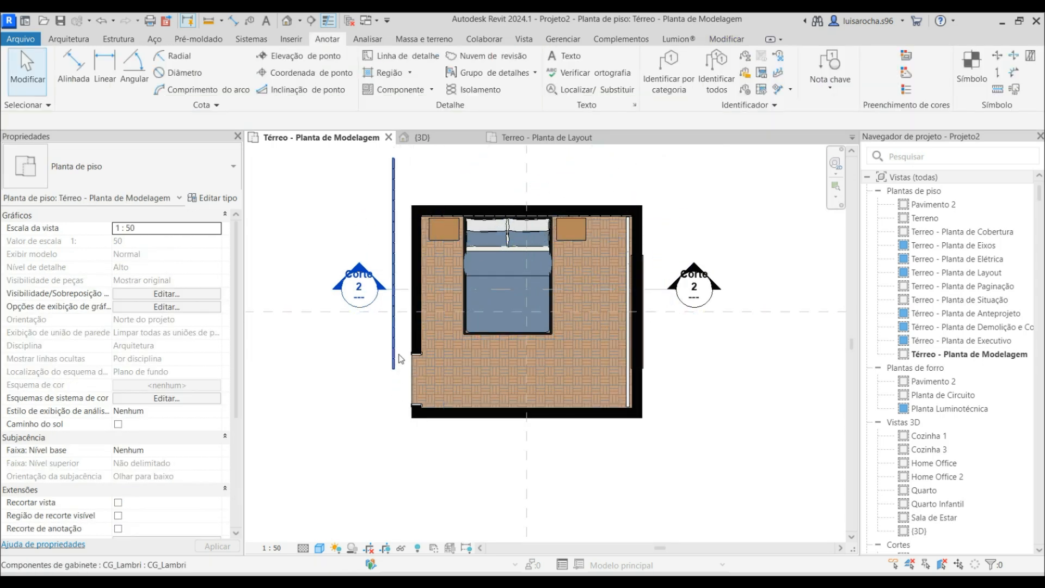
Measure the left wall's inner face from the headboard wall down to the door opening.
{"action": "left_click", "coordinate": [398, 359]}
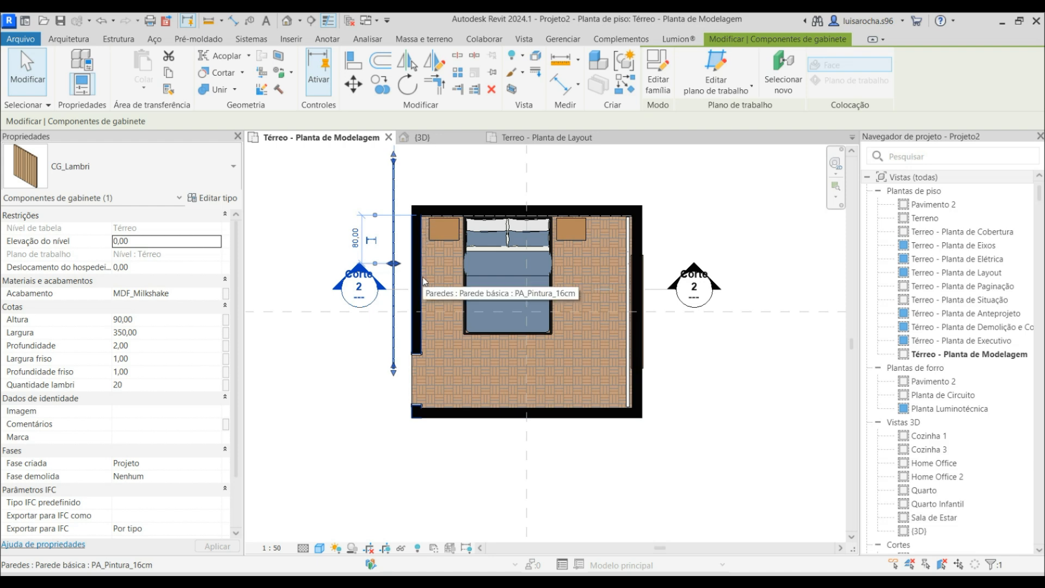
{"action": "scroll", "coordinate": [424, 280], "scroll_direction": "up", "scroll_amount": 2}
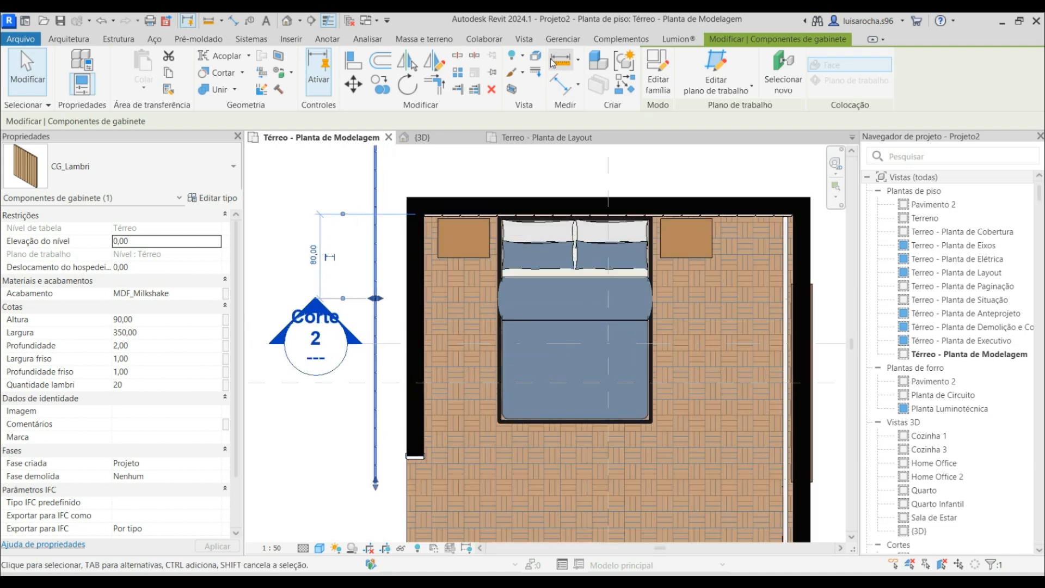
{"action": "key", "text": "d"}
{"action": "key", "text": "i"}
{"action": "left_click", "coordinate": [426, 453]}
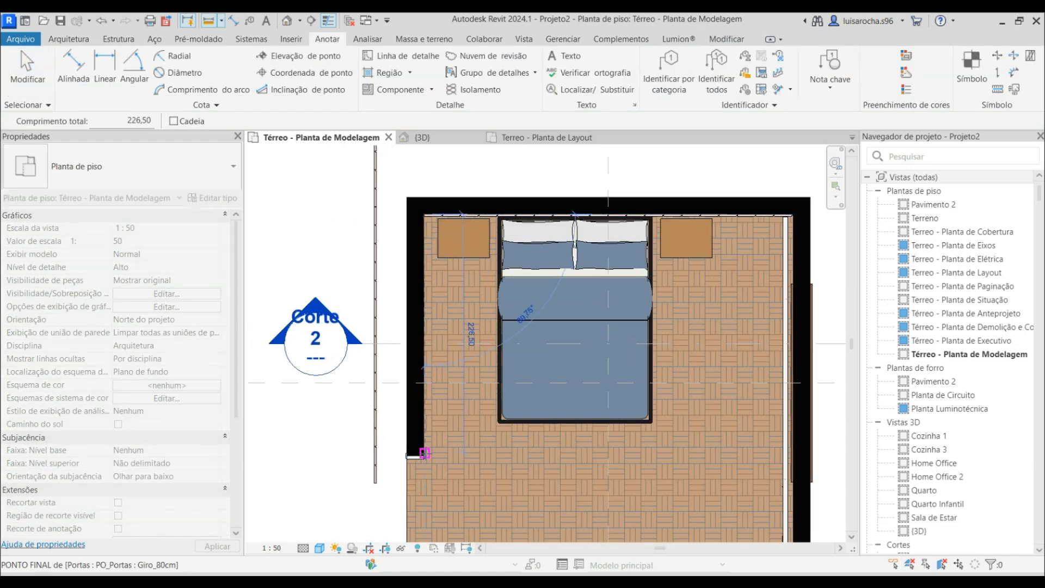
Check the distance from the headboard wall to the door frame's endpoint, leaving the dimension unplaced.
{"action": "scroll", "coordinate": [425, 453], "scroll_direction": "up", "scroll_amount": 5}
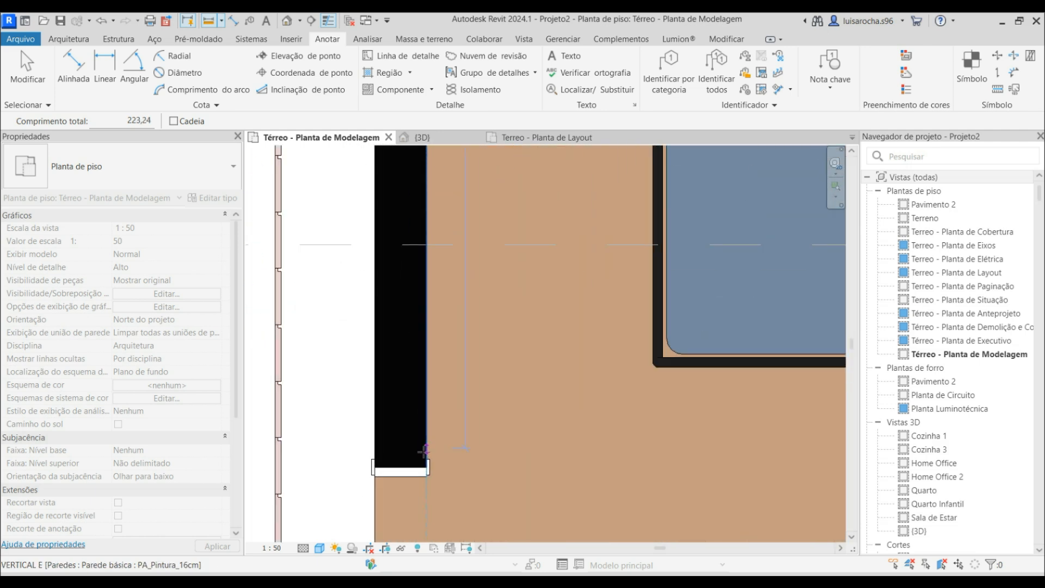
{"action": "scroll", "coordinate": [427, 467], "scroll_direction": "down", "scroll_amount": 2}
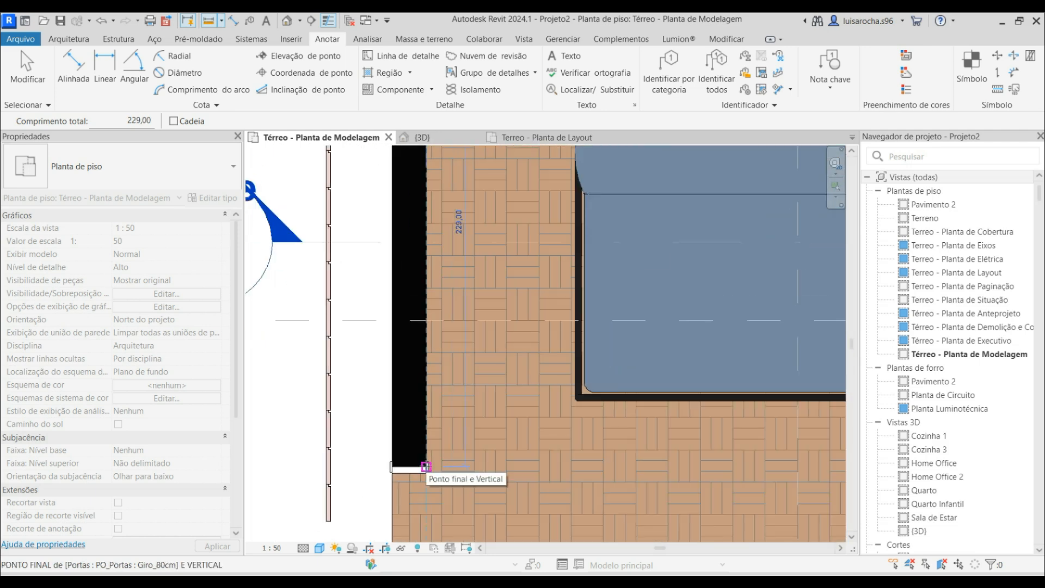
{"action": "key", "text": "Escape"}
{"action": "key", "text": "Escape"}
Set the vertical CG_Lambri panel outside the left wall to a Largura of 229 and a Quantidade lambri of 15.
{"action": "left_click", "coordinate": [330, 406]}
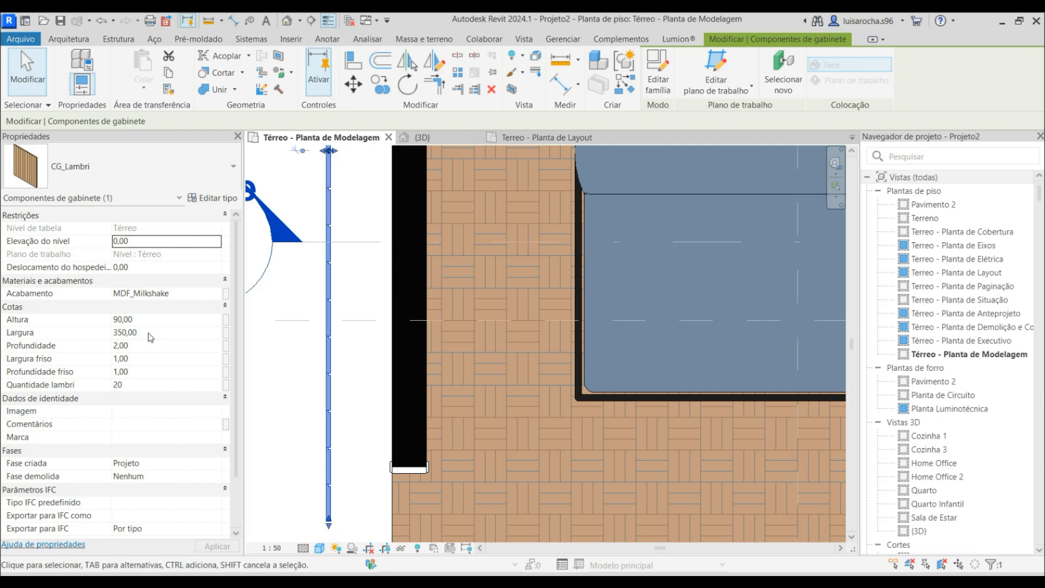
{"action": "scroll", "coordinate": [380, 400], "scroll_direction": "down", "scroll_amount": 2}
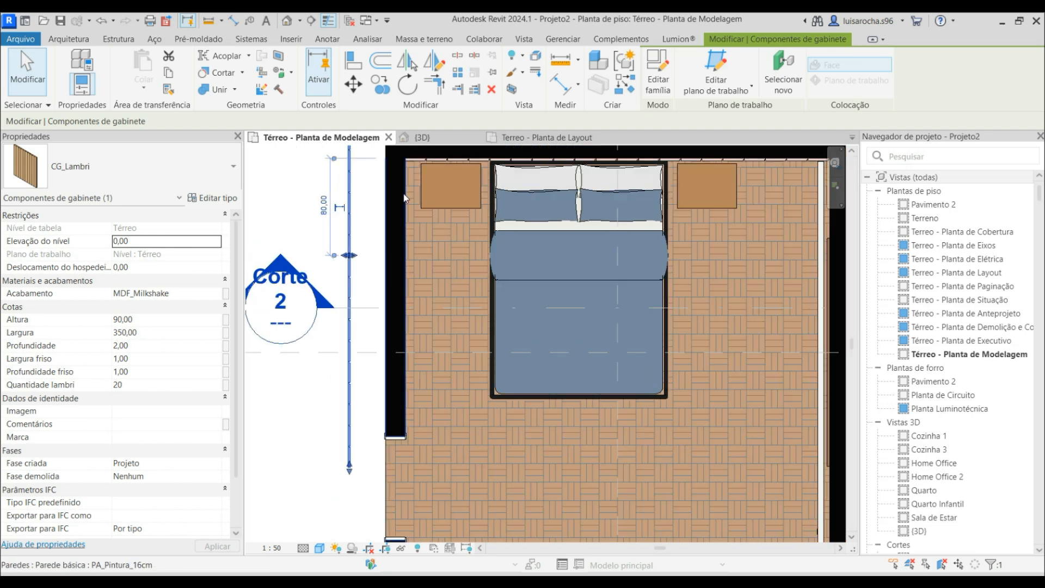
{"action": "left_click", "coordinate": [170, 333]}
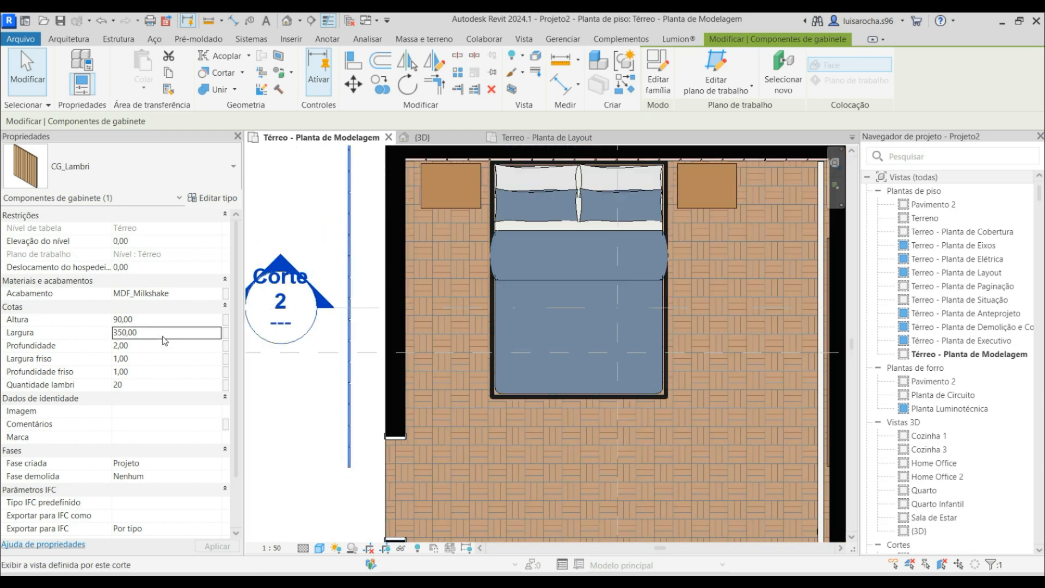
{"action": "left_click", "coordinate": [149, 384]}
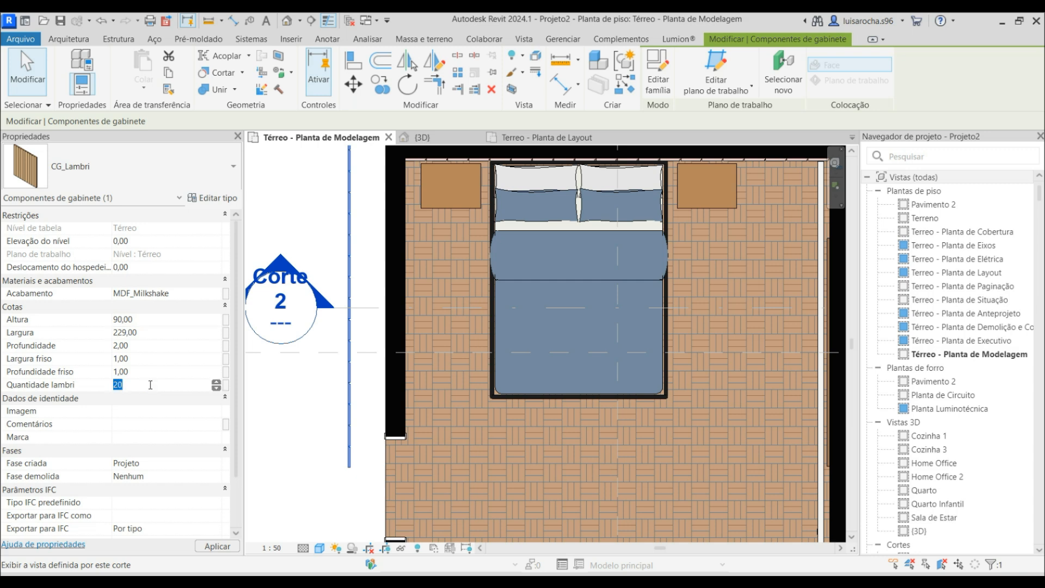
{"action": "type", "text": "15"}
{"action": "key", "text": "Return"}
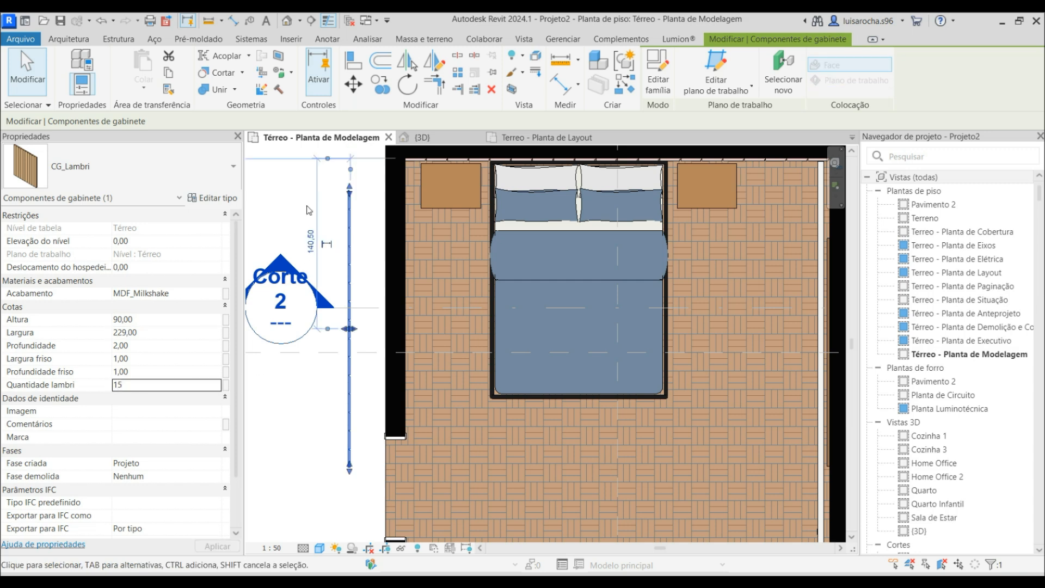
Move the slatted panel by its upper endpoint to the inner corner of the left wall and headboard wall.
{"action": "left_click", "coordinate": [353, 84]}
{"action": "scroll", "coordinate": [339, 169], "scroll_direction": "up", "scroll_amount": 4}
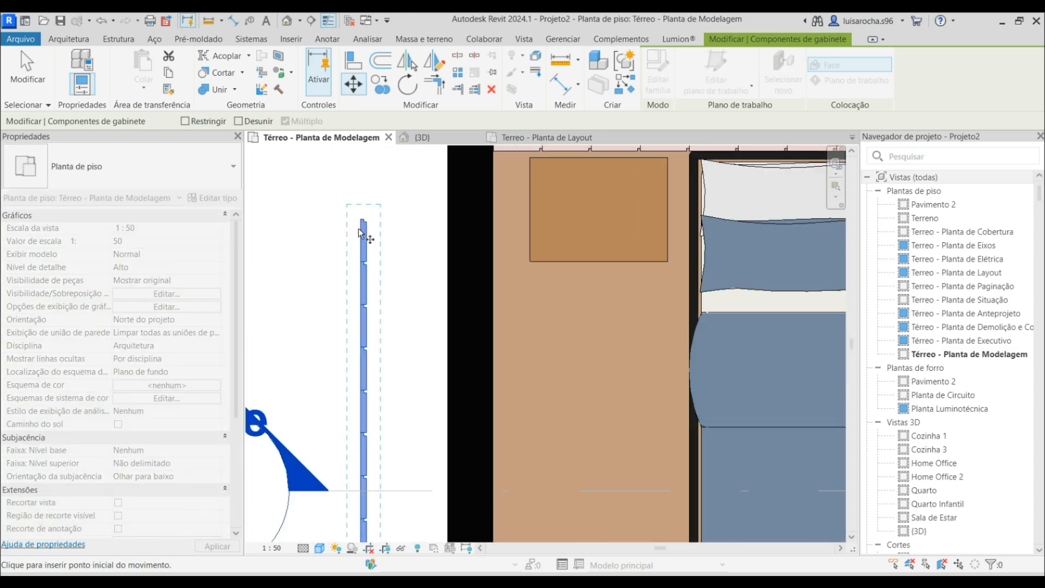
{"action": "scroll", "coordinate": [357, 223], "scroll_direction": "up", "scroll_amount": 2}
{"action": "left_click", "coordinate": [364, 230]}
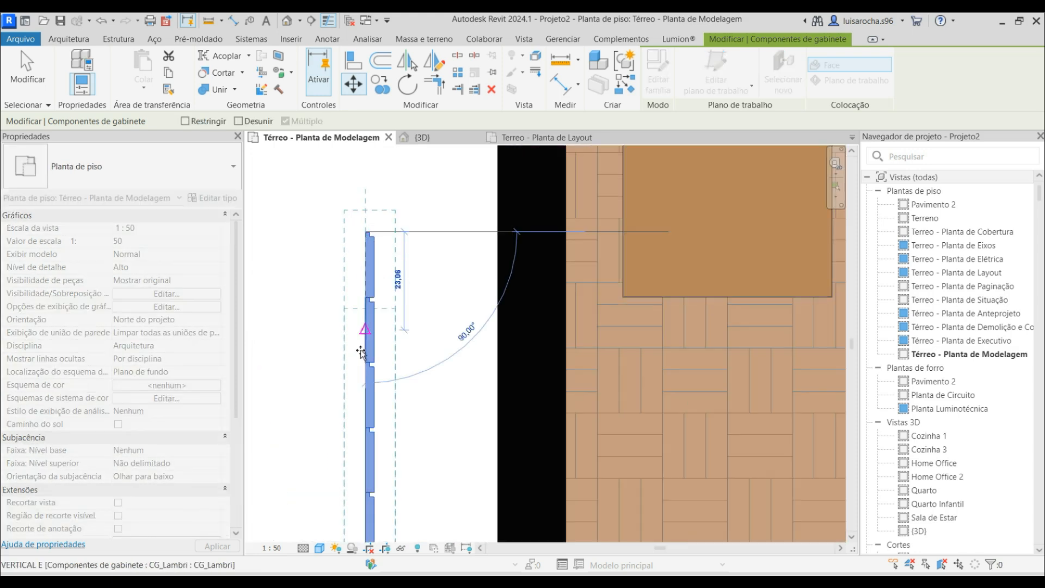
{"action": "scroll", "coordinate": [363, 351], "scroll_direction": "down", "scroll_amount": 3}
{"action": "scroll", "coordinate": [445, 255], "scroll_direction": "up", "scroll_amount": 4}
{"action": "left_click", "coordinate": [500, 218]}
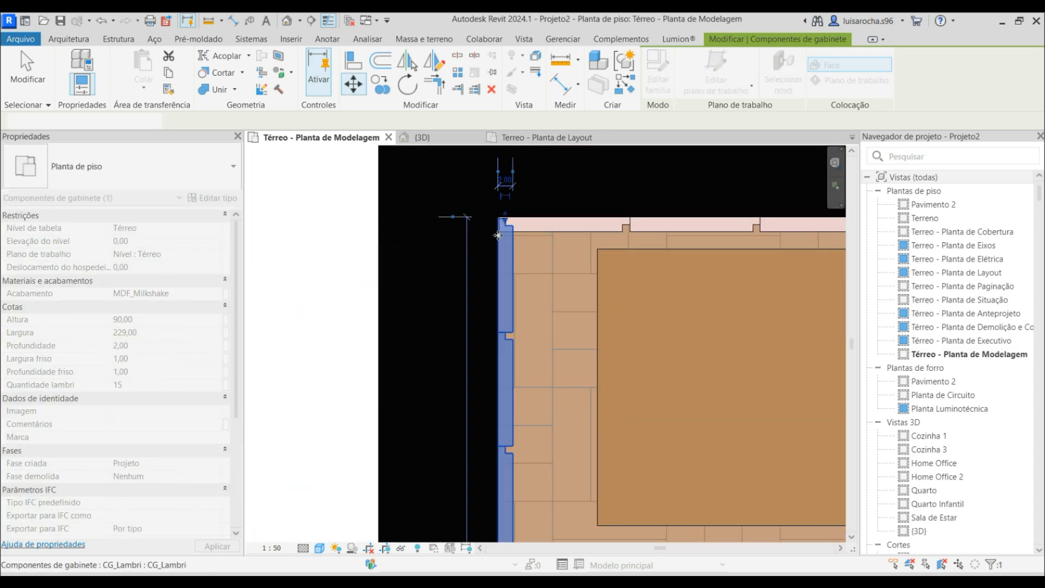
{"action": "left_click", "coordinate": [448, 264]}
{"action": "scroll", "coordinate": [362, 191], "scroll_direction": "down", "scroll_amount": 6}
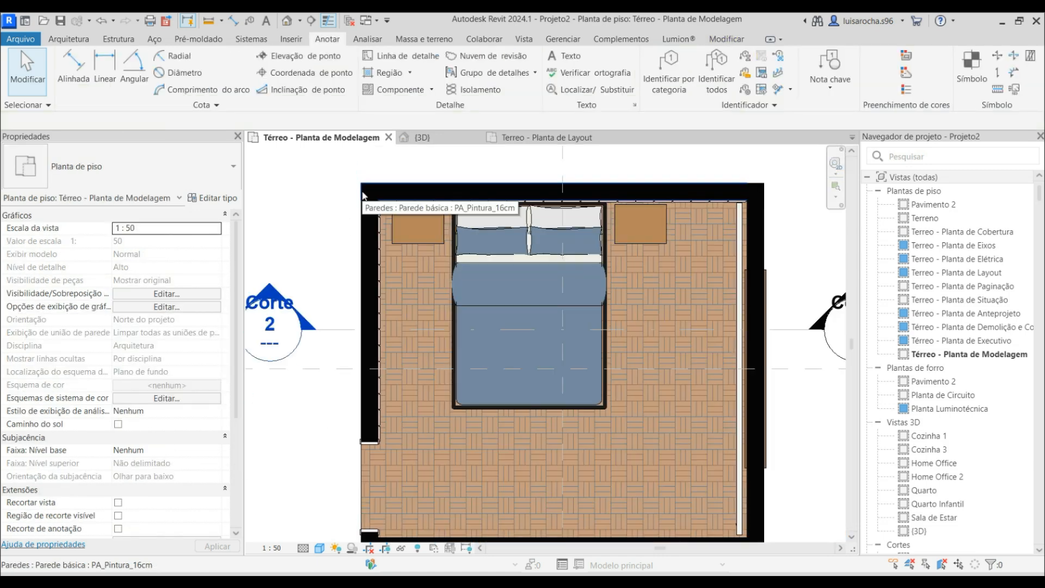
Set the left-wall panel's Largura to 226 and move it 3 toward the headboard wall, clear of the door frame.
{"action": "scroll", "coordinate": [382, 440], "scroll_direction": "up", "scroll_amount": 4}
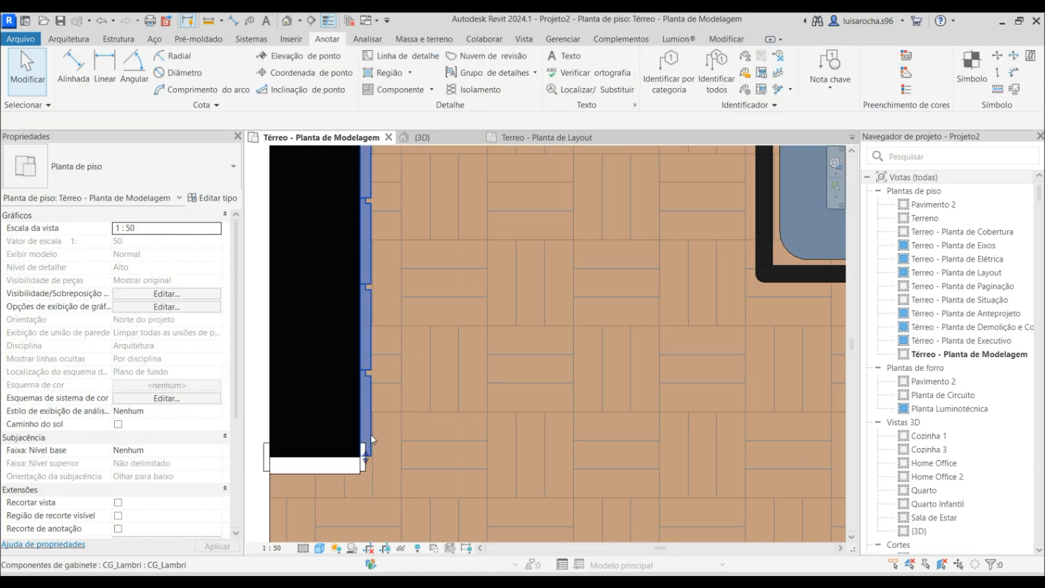
{"action": "left_click", "coordinate": [370, 435]}
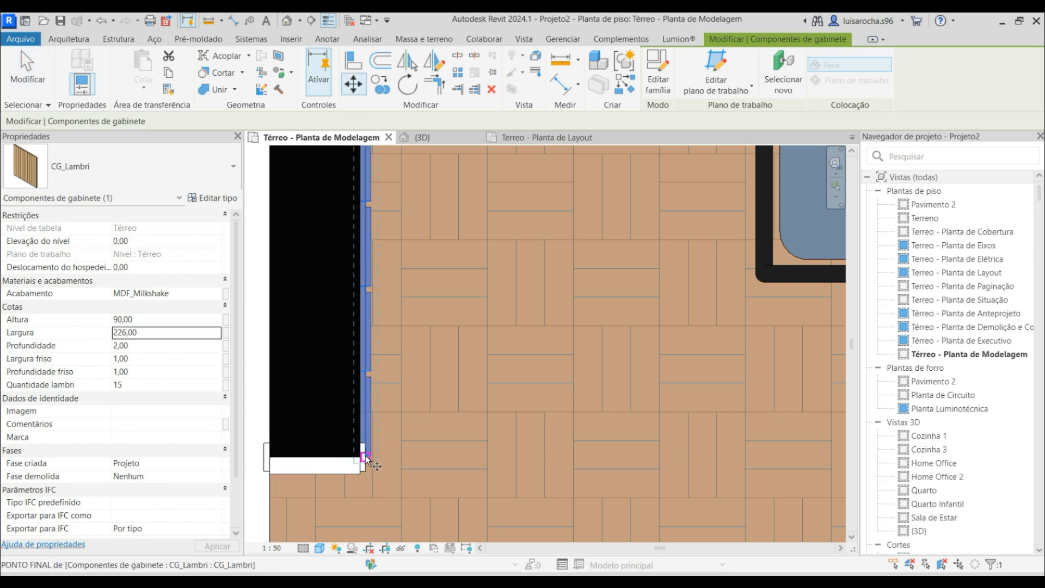
{"action": "left_click", "coordinate": [366, 456]}
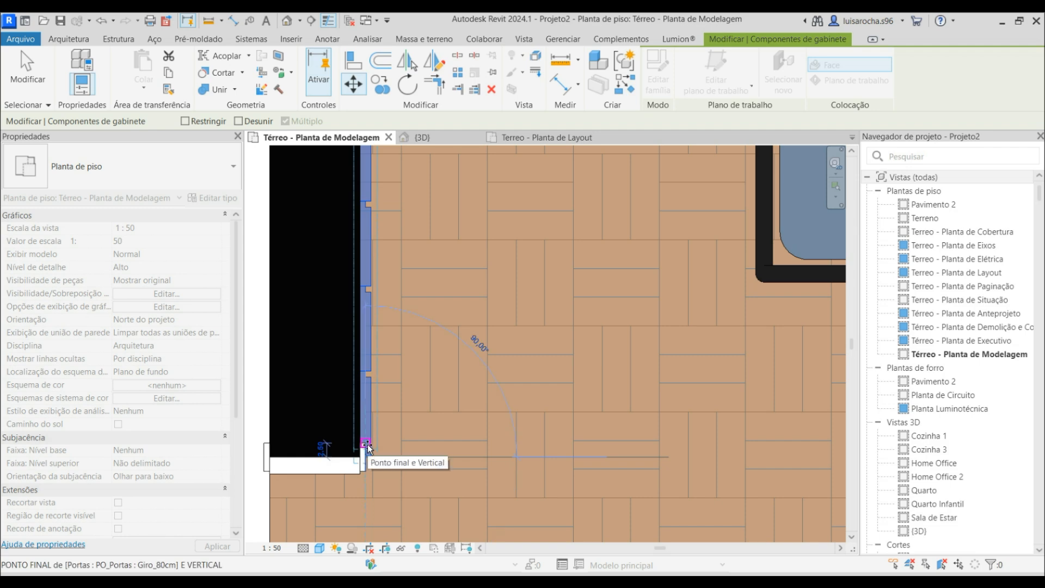
{"action": "type", "text": "3"}
{"action": "key", "text": "Return"}
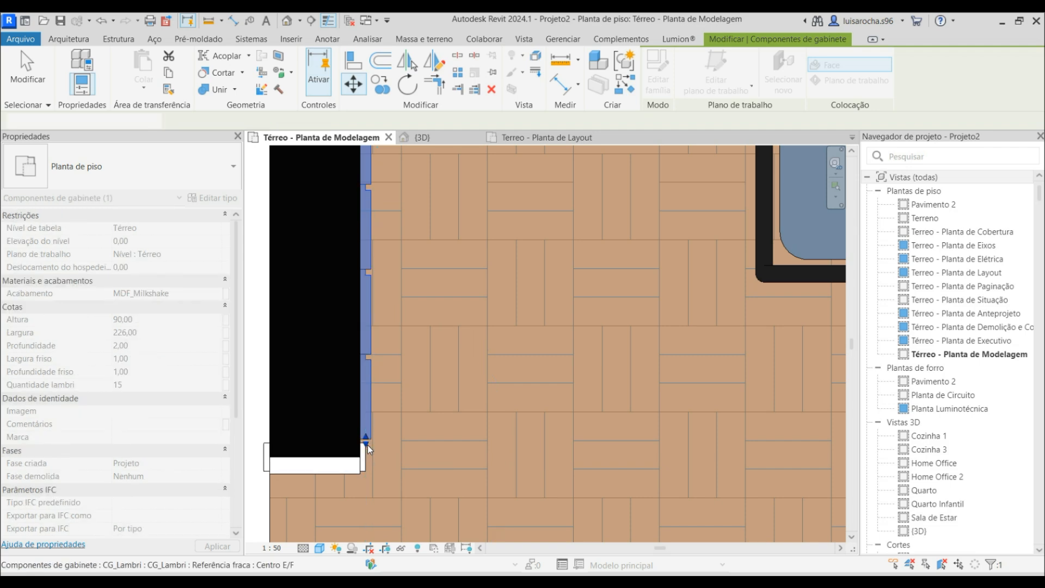
{"action": "scroll", "coordinate": [368, 455], "scroll_direction": "down", "scroll_amount": 6}
{"action": "key", "text": "Escape"}
Adjust the left-wall slatted panel's level elevation in the 3D view.
{"action": "left_click", "coordinate": [427, 139]}
{"action": "middle_click_drag", "start_coordinate": [488, 266], "coordinate": [415, 226], "text": "shift"}
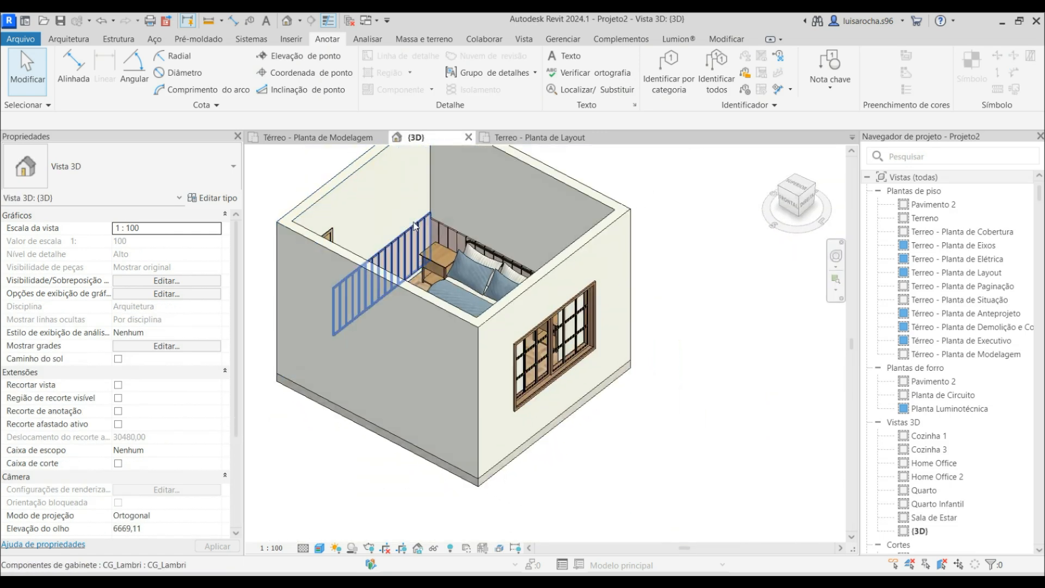
{"action": "left_click", "coordinate": [415, 226]}
{"action": "left_click", "coordinate": [155, 241]}
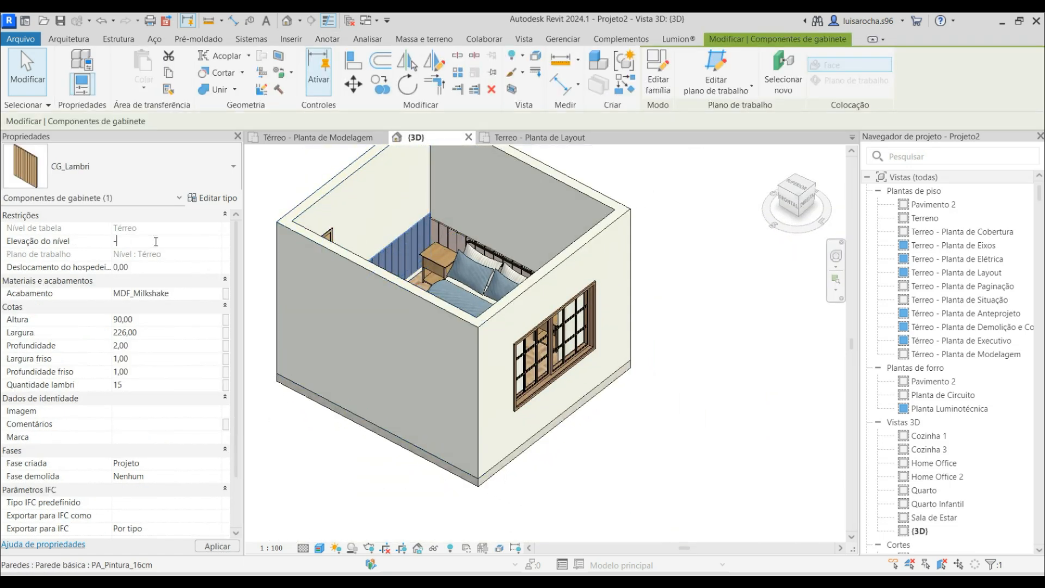
{"action": "left_click", "coordinate": [292, 182]}
Change the double bed's Coberta and Coberta 2 materials to Linho_rosa_seco_Texturizado.
{"action": "middle_click_drag", "start_coordinate": [342, 478], "coordinate": [310, 448], "text": "shift"}
{"action": "middle_click_drag", "start_coordinate": [411, 471], "coordinate": [323, 126], "text": "shift"}
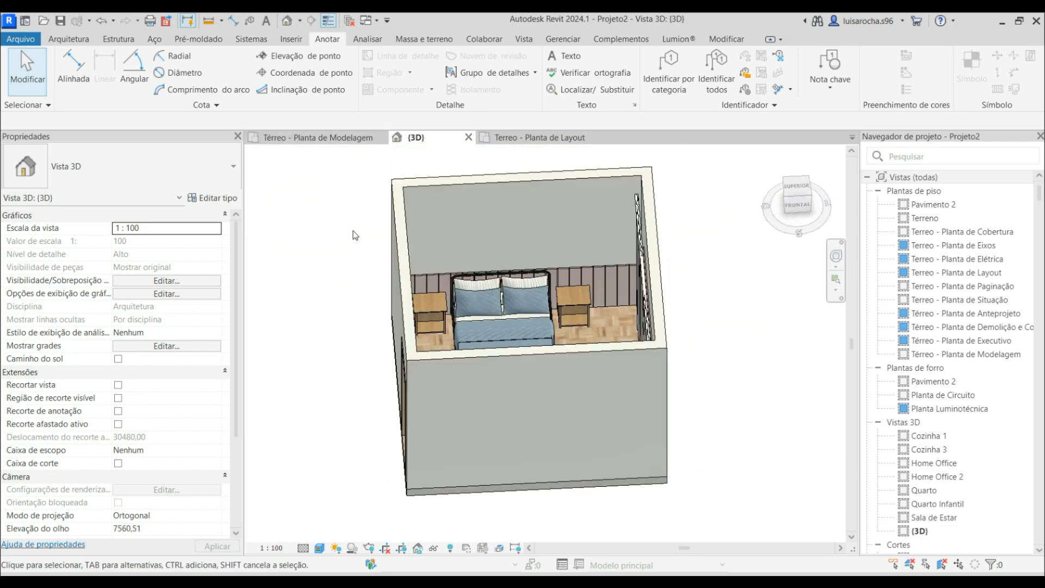
{"action": "middle_click_drag", "start_coordinate": [763, 298], "coordinate": [648, 338], "text": "shift"}
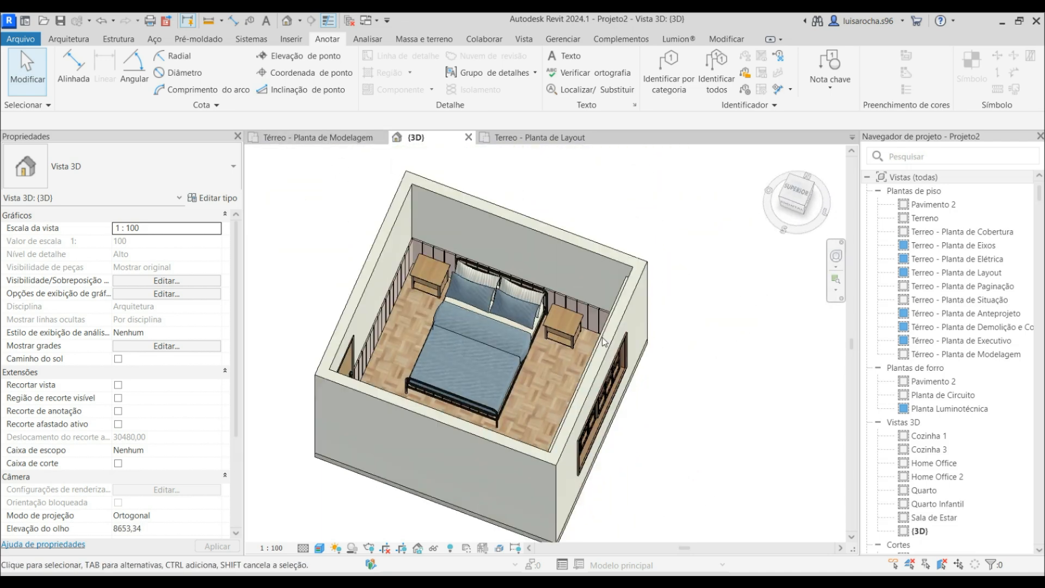
{"action": "left_click", "coordinate": [504, 328]}
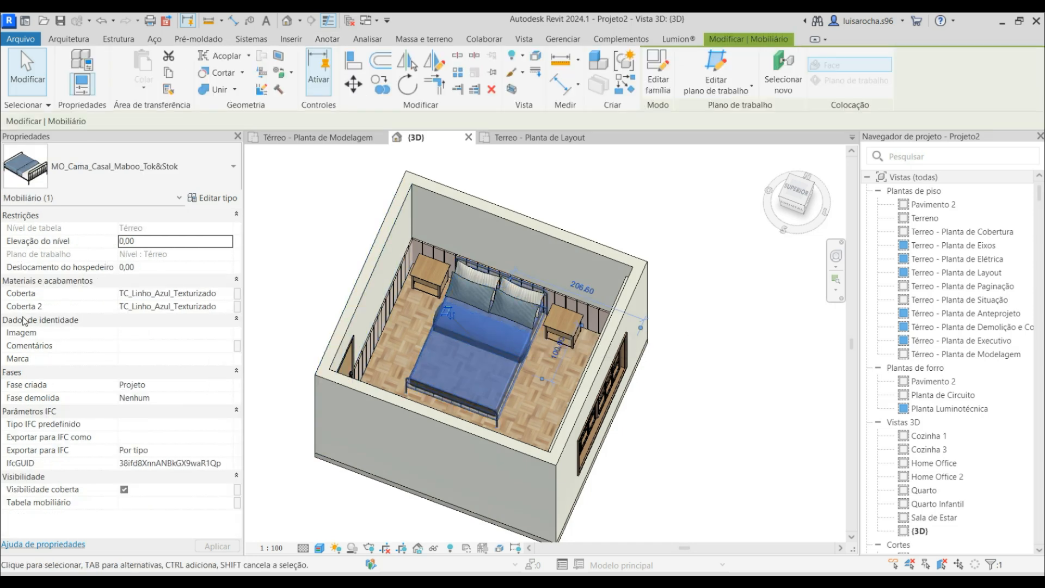
{"action": "left_click", "coordinate": [298, 246]}
{"action": "scroll", "coordinate": [517, 364], "scroll_direction": "up", "scroll_amount": 5}
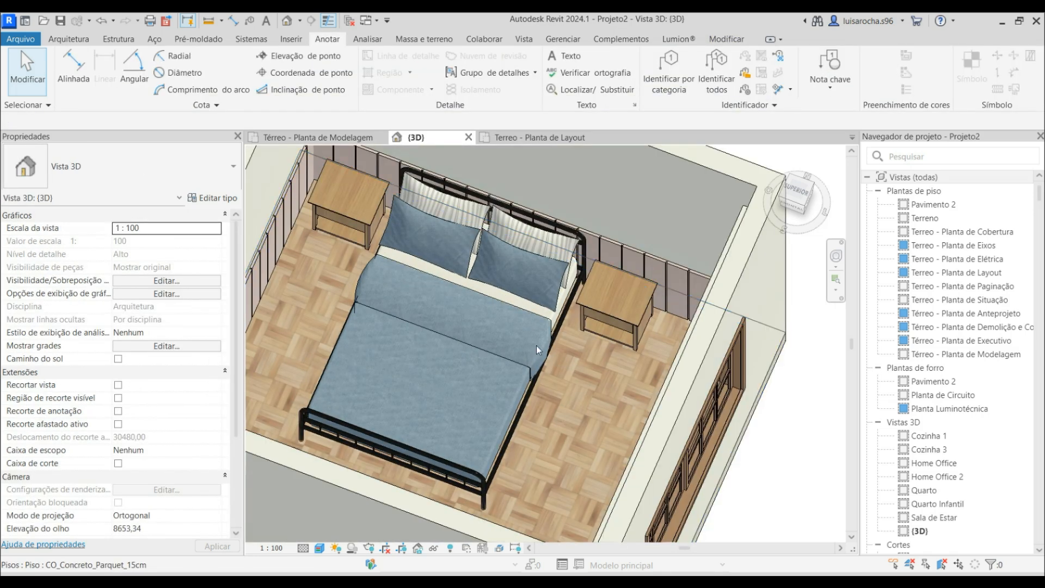
{"action": "left_click", "coordinate": [549, 320]}
{"action": "left_click", "coordinate": [182, 293]}
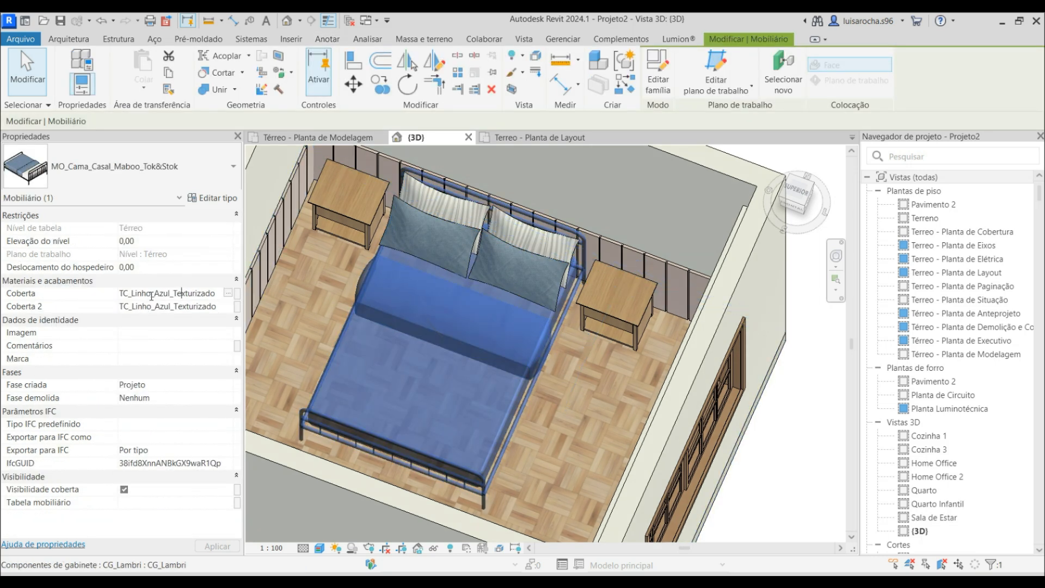
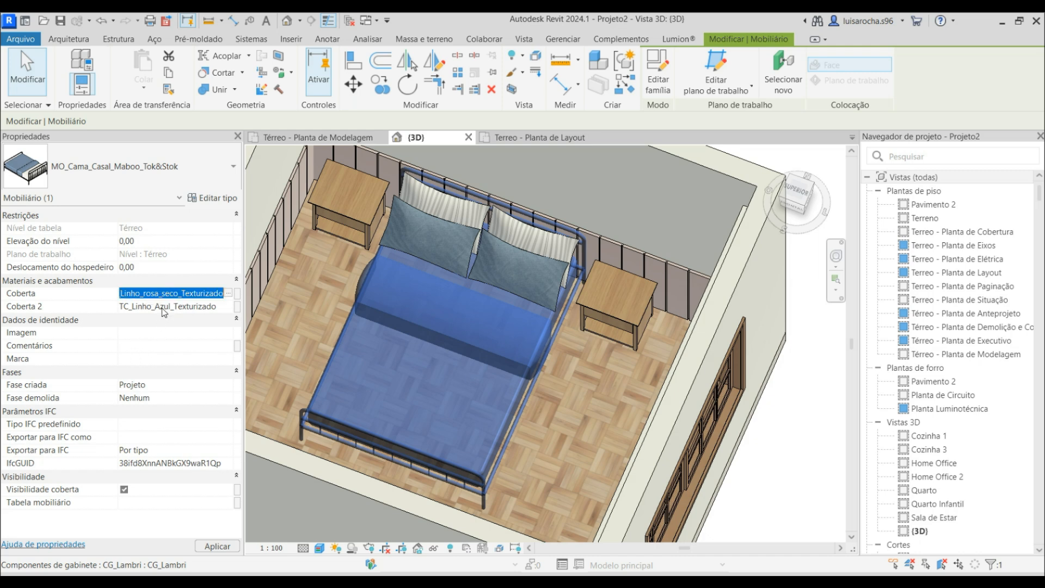
{"action": "left_click", "coordinate": [787, 444]}
Change the material of both blue front pillows to the dusty-pink textured linen matching the bedspread.
{"action": "left_click", "coordinate": [508, 247]}
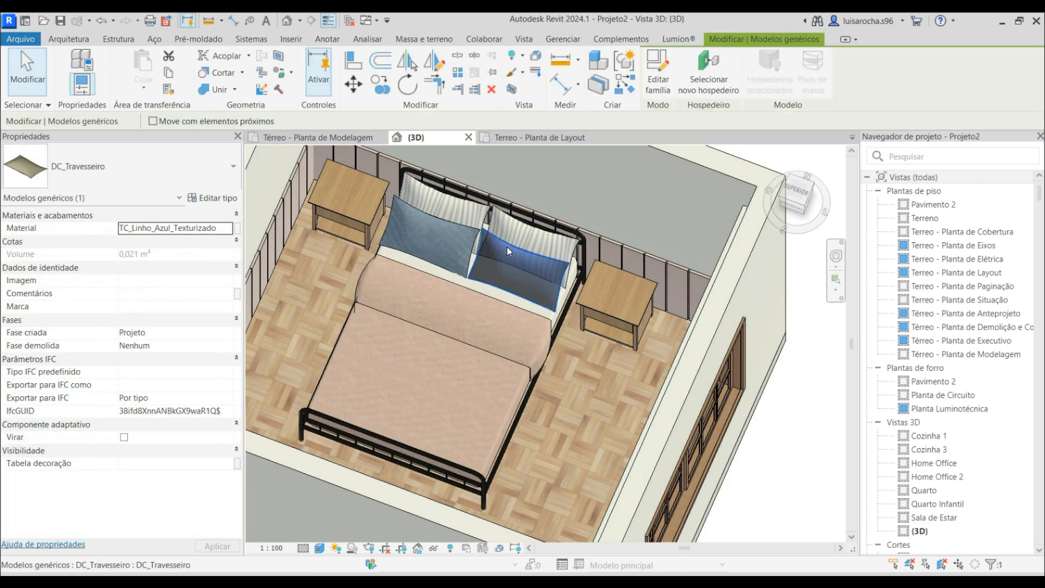
{"action": "left_click", "coordinate": [446, 221], "text": "ctrl"}
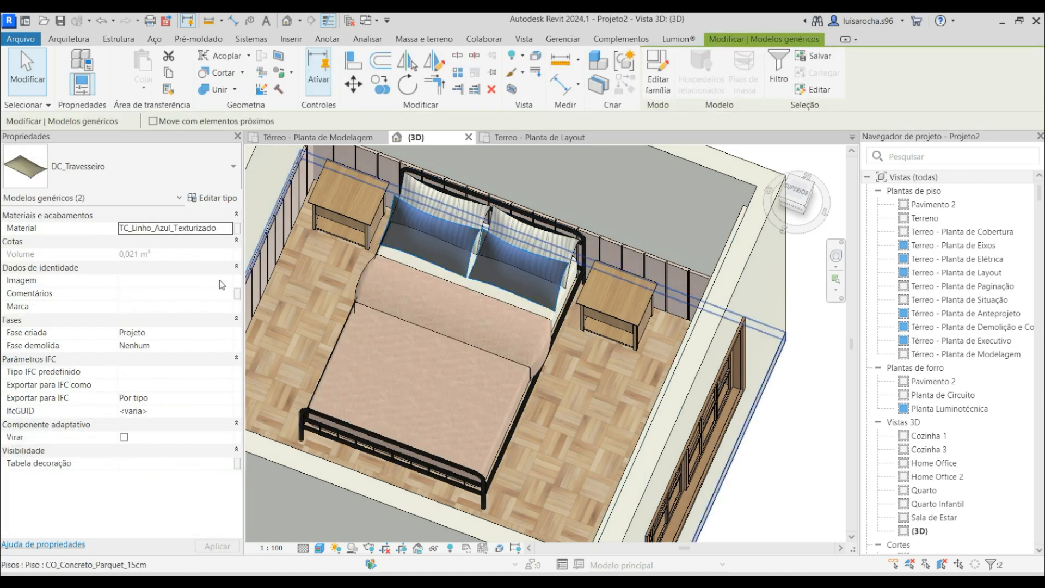
{"action": "left_click", "coordinate": [204, 233]}
{"action": "key", "text": "Escape"}
{"action": "key", "text": "Escape"}
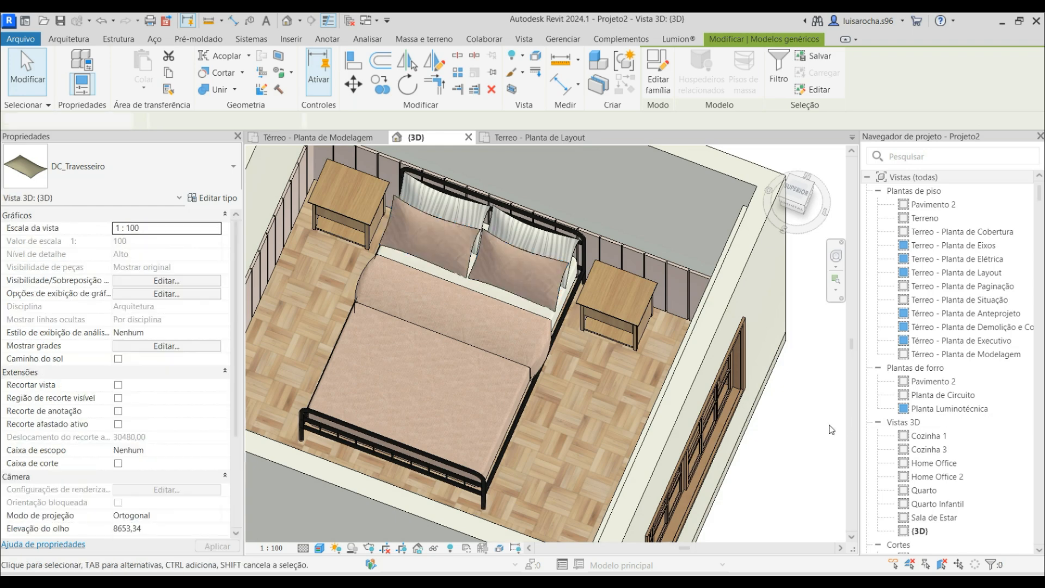
{"action": "scroll", "coordinate": [536, 345], "scroll_direction": "down", "scroll_amount": 2}
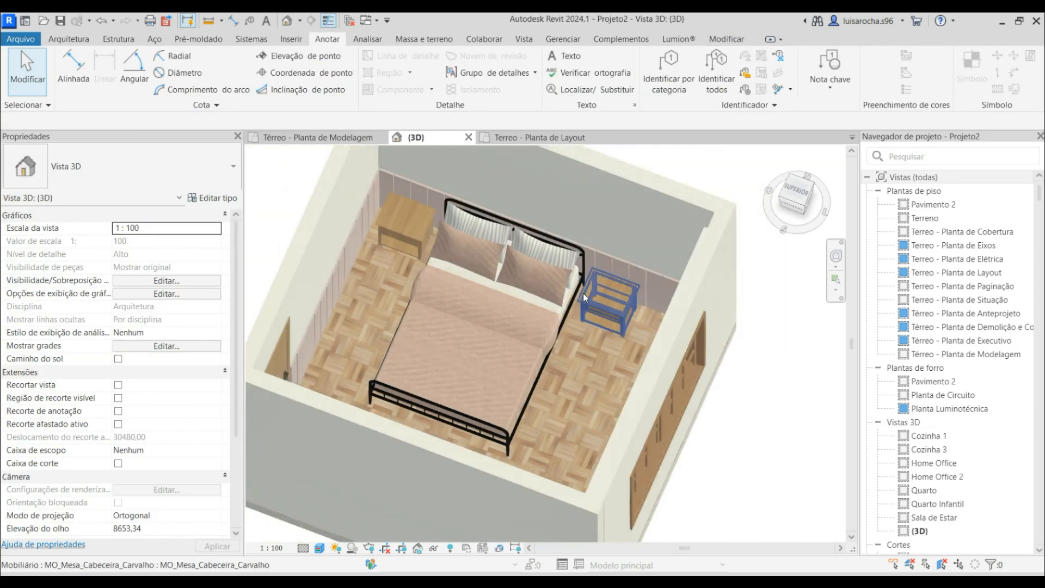
Start placing a component in the modelling plan, search for "abajur" and choose IL_Abajur_Flowerpot_VP9 in Azul claro.
{"action": "left_click", "coordinate": [316, 137]}
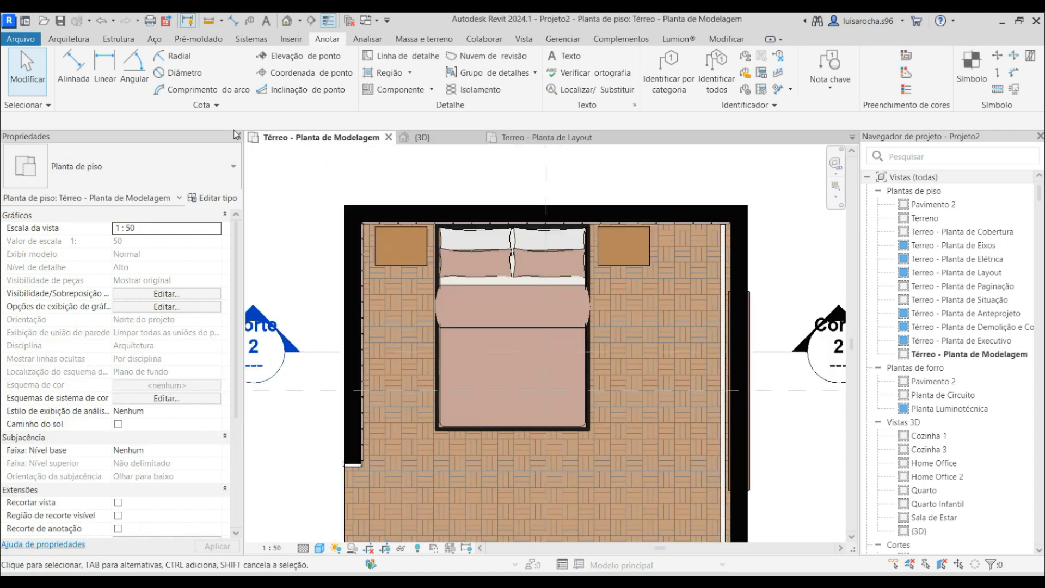
{"action": "left_click", "coordinate": [80, 42]}
{"action": "left_click", "coordinate": [162, 73]}
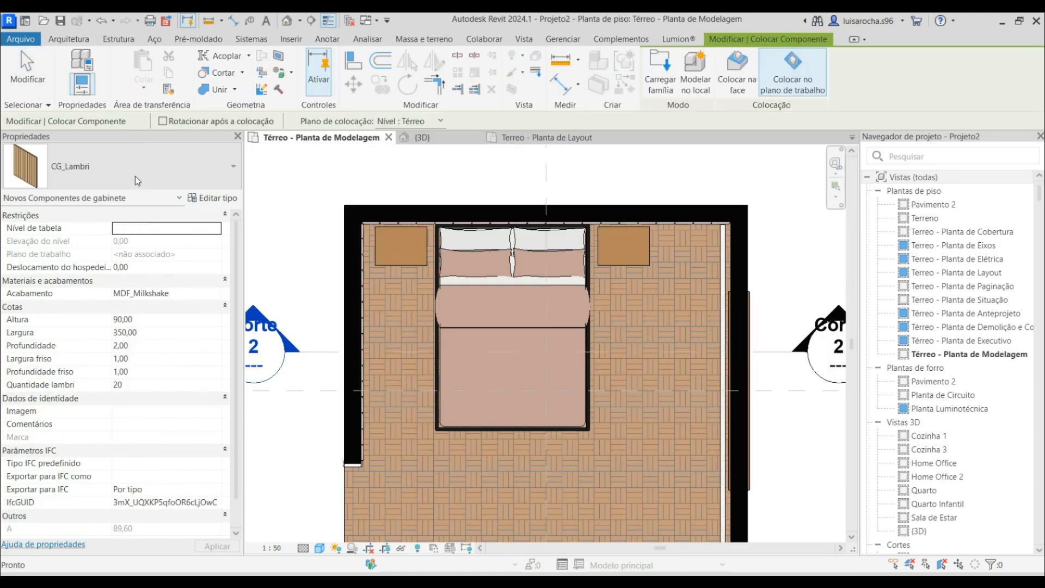
{"action": "left_click", "coordinate": [135, 174]}
{"action": "type", "text": "abajur"}
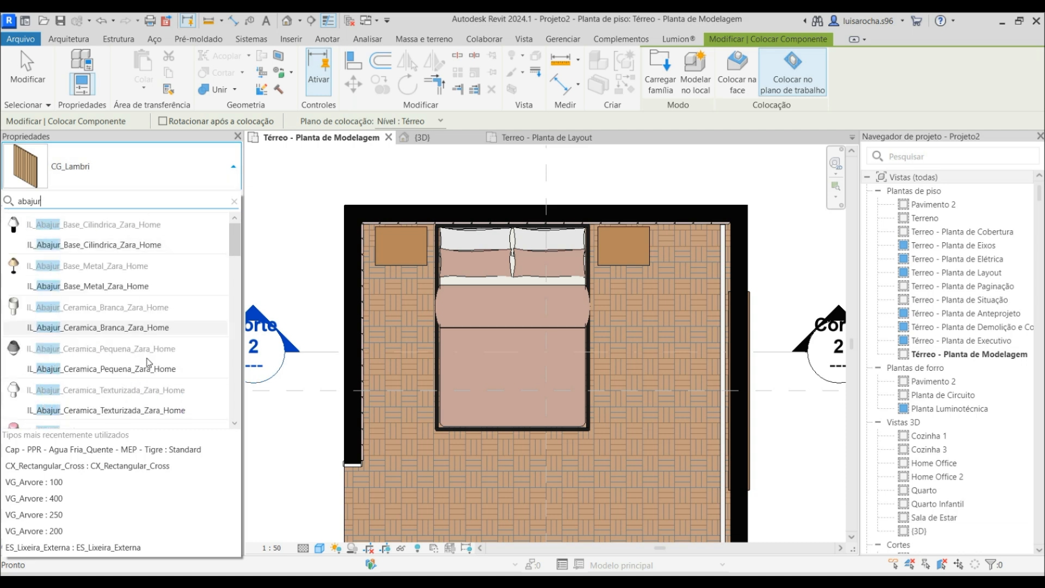
{"action": "scroll", "coordinate": [145, 361], "scroll_direction": "down", "scroll_amount": 3}
{"action": "scroll", "coordinate": [113, 369], "scroll_direction": "down", "scroll_amount": 3}
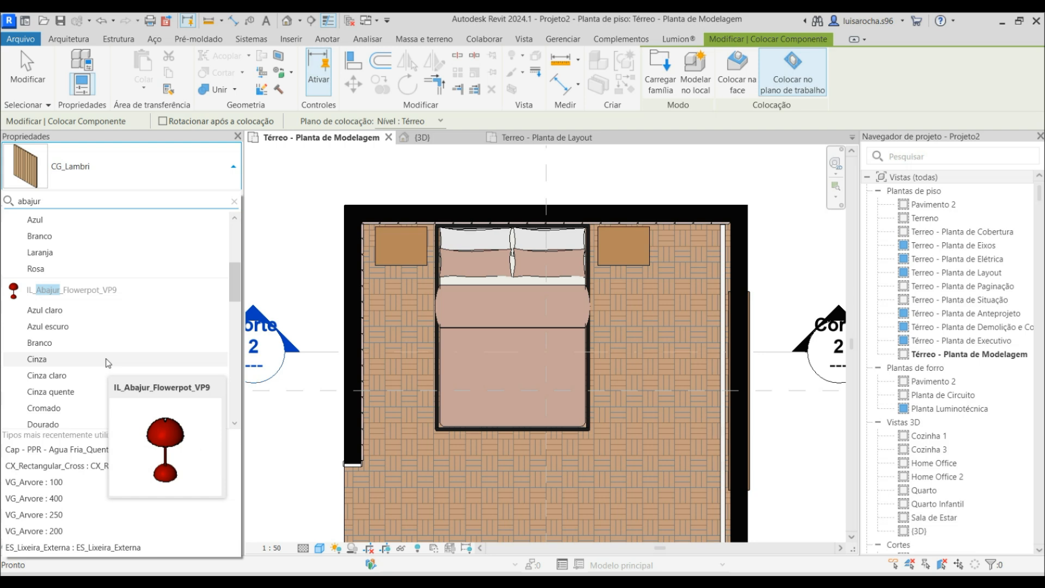
{"action": "left_click", "coordinate": [103, 309]}
Place one light-blue Flowerpot lamp on the Térreo work plane between the left bedside table and the bed.
{"action": "scroll", "coordinate": [428, 234], "scroll_direction": "up", "scroll_amount": 2}
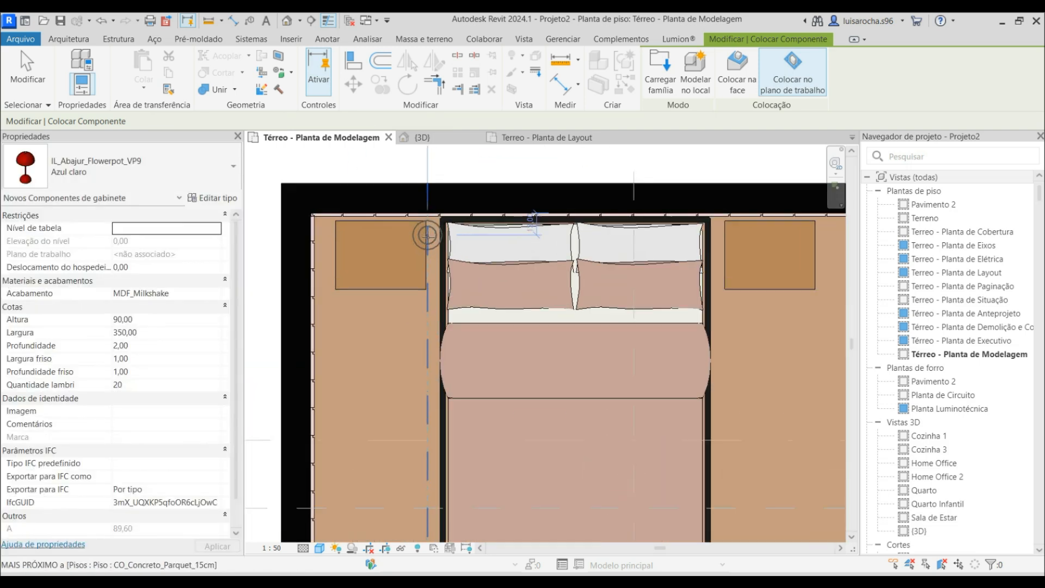
{"action": "scroll", "coordinate": [428, 235], "scroll_direction": "up", "scroll_amount": 1}
{"action": "left_click", "coordinate": [401, 241]}
{"action": "scroll", "coordinate": [305, 277], "scroll_direction": "down", "scroll_amount": 2}
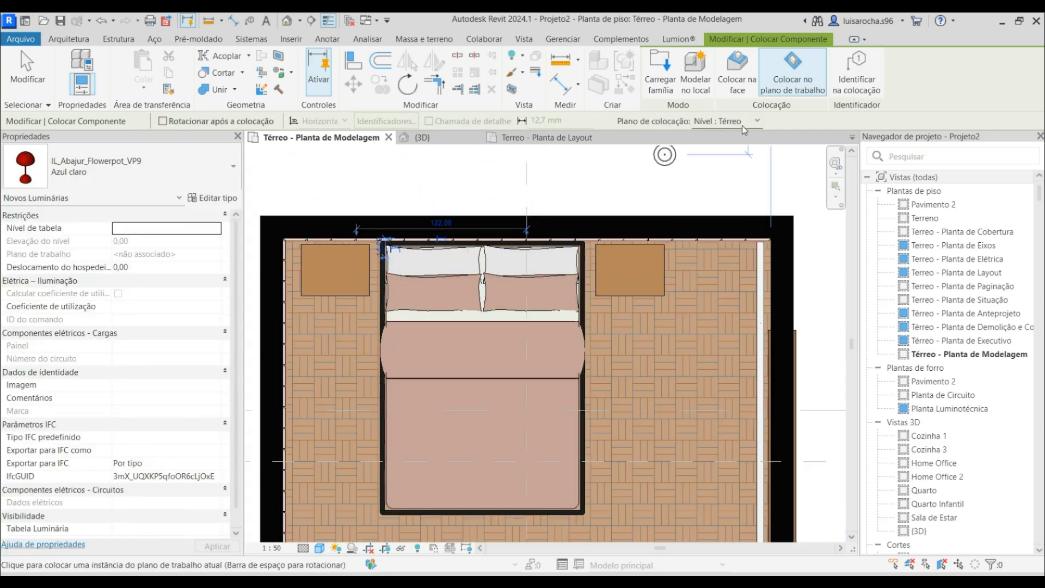
Switch placement to face and put a light-blue Flowerpot lamp on top of each bedside table.
{"action": "left_click", "coordinate": [741, 78]}
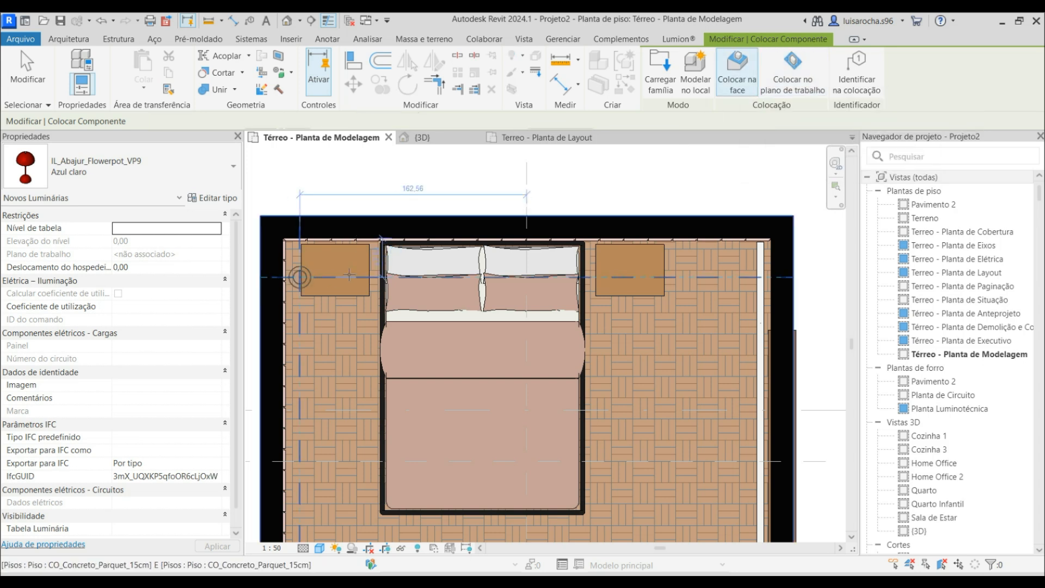
{"action": "left_click", "coordinate": [357, 258]}
{"action": "left_click", "coordinate": [609, 257]}
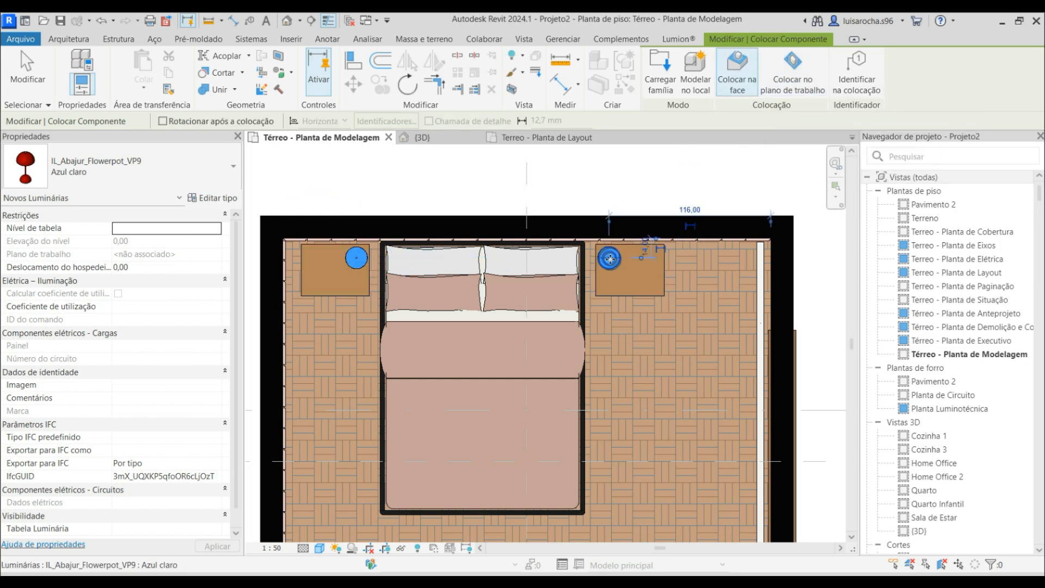
Finish placing lamps, open the 3D view and inspect the lamps on both bedside tables.
{"action": "key", "text": "Escape"}
{"action": "key", "text": "Escape"}
{"action": "left_click", "coordinate": [416, 138]}
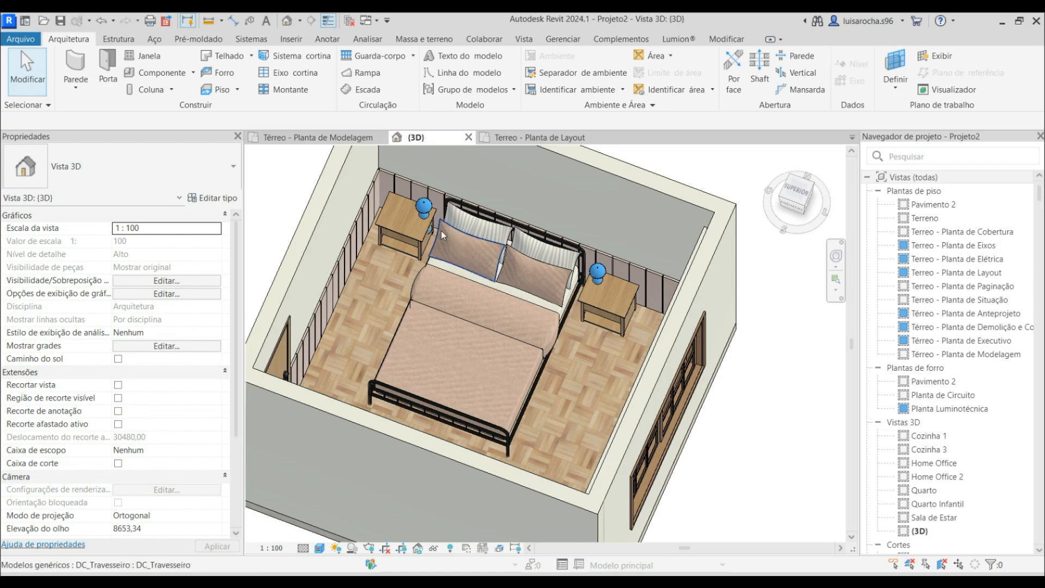
{"action": "scroll", "coordinate": [440, 230], "scroll_direction": "up", "scroll_amount": 6}
{"action": "left_click", "coordinate": [413, 225]}
{"action": "key", "text": "Delete"}
{"action": "scroll", "coordinate": [441, 248], "scroll_direction": "down", "scroll_amount": 1}
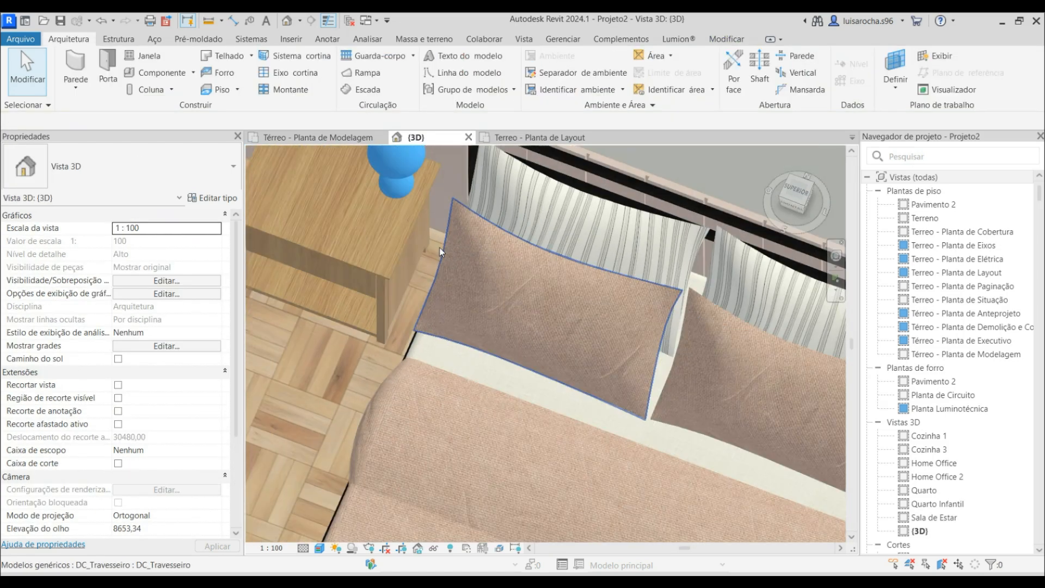
{"action": "scroll", "coordinate": [440, 248], "scroll_direction": "down", "scroll_amount": 6}
{"action": "middle_click_drag", "start_coordinate": [440, 247], "coordinate": [458, 223], "text": "shift"}
{"action": "scroll", "coordinate": [441, 304], "scroll_direction": "up", "scroll_amount": 5}
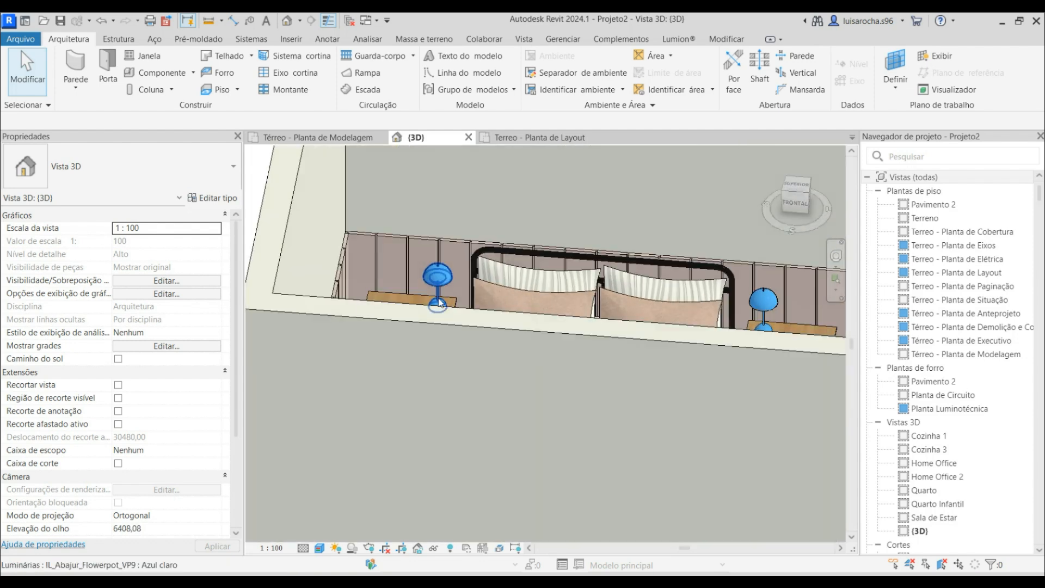
Change the lamp on the left bedside table to the IL_Abajur_Flowerpot_VP9 type Verde.
{"action": "left_click", "coordinate": [440, 303]}
{"action": "left_click", "coordinate": [233, 166]}
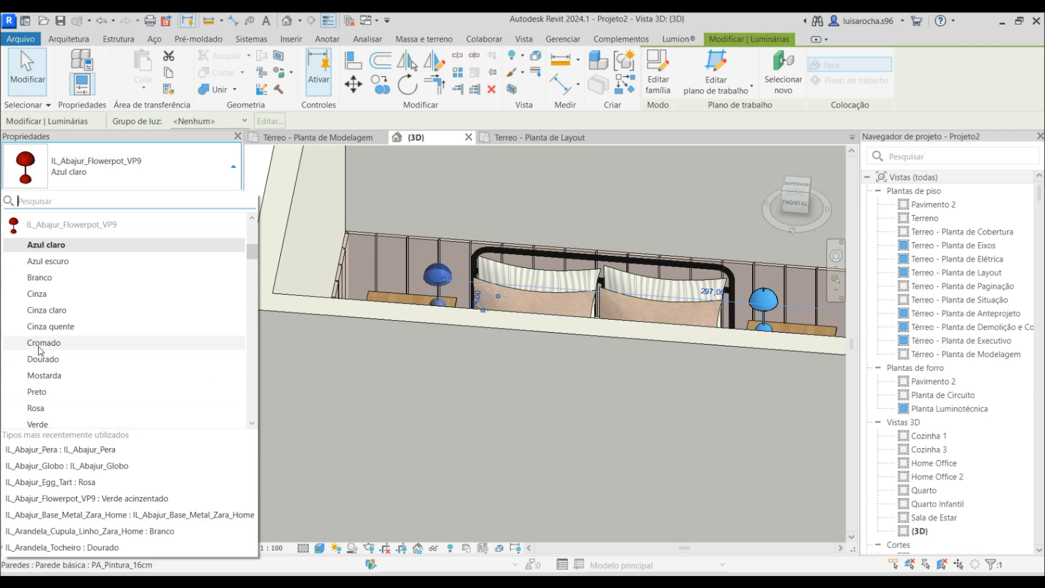
{"action": "left_click", "coordinate": [58, 421]}
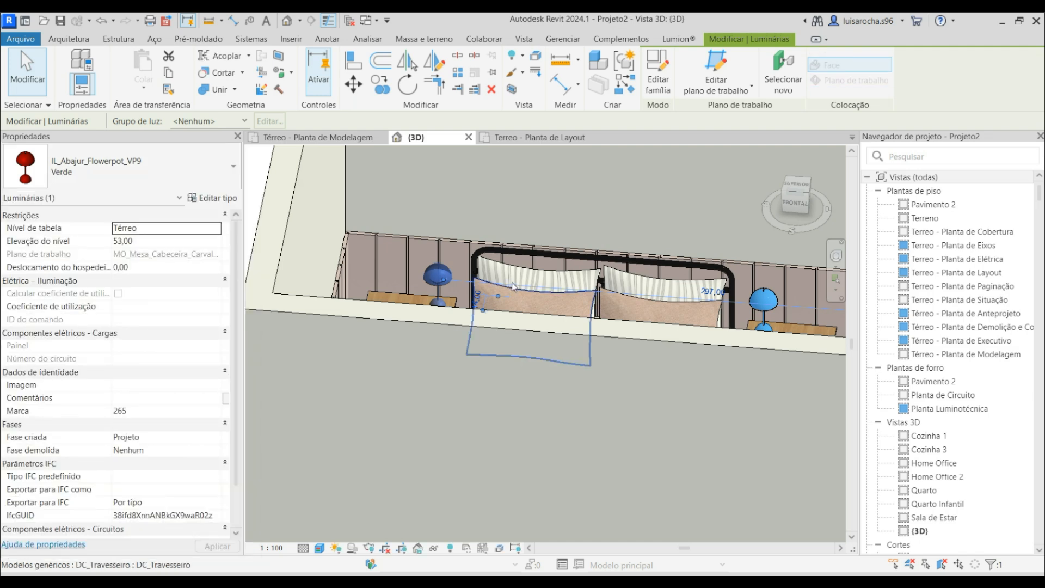
{"action": "key", "text": "Escape"}
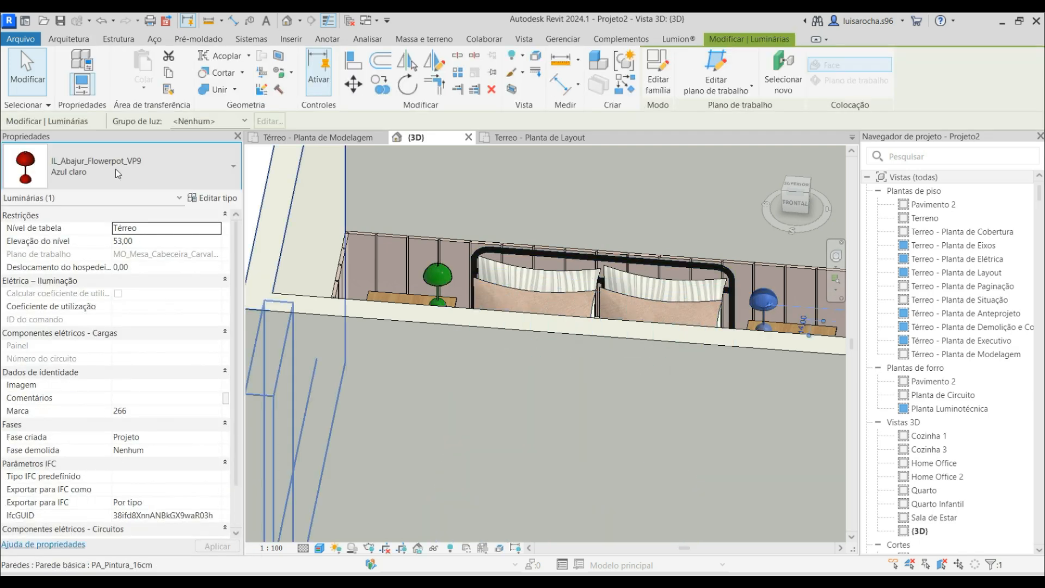
Change the lamp on the right bedside table to IL_Abajur_Pera.
{"action": "left_click", "coordinate": [115, 169]}
{"action": "scroll", "coordinate": [73, 275], "scroll_direction": "down", "scroll_amount": 2}
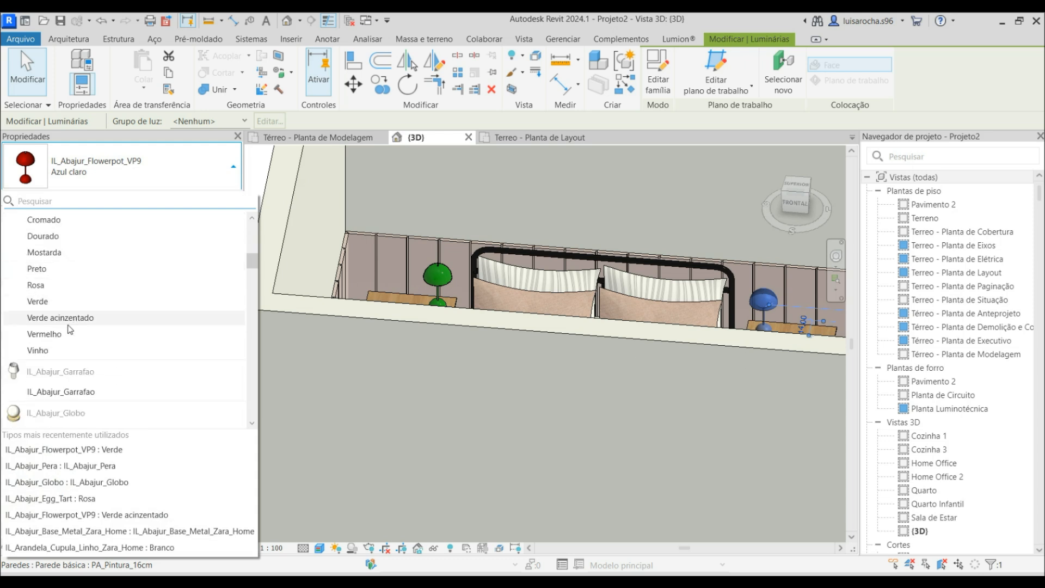
{"action": "scroll", "coordinate": [55, 359], "scroll_direction": "down", "scroll_amount": 6}
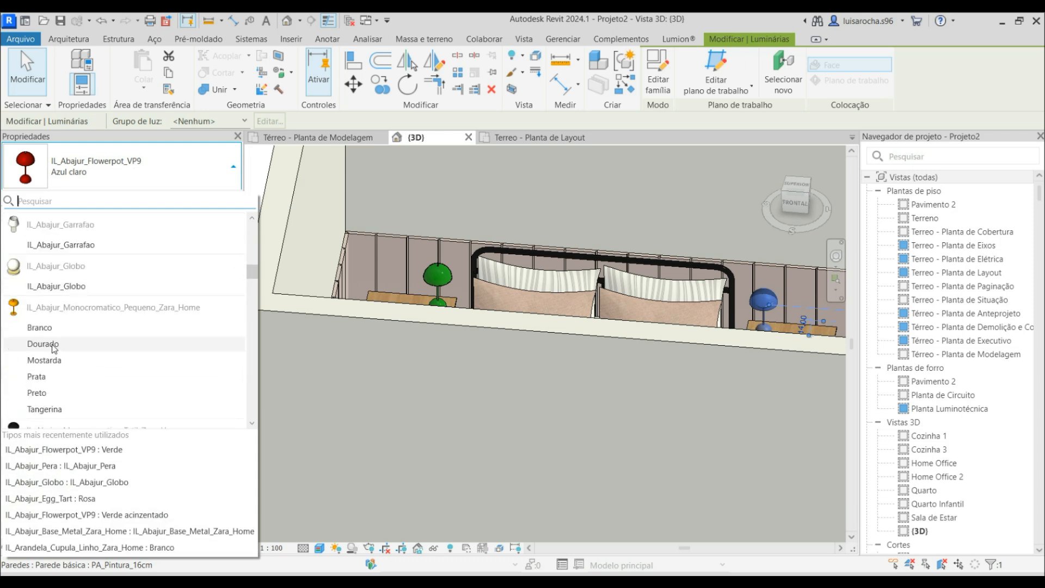
{"action": "scroll", "coordinate": [51, 344], "scroll_direction": "down", "scroll_amount": 1}
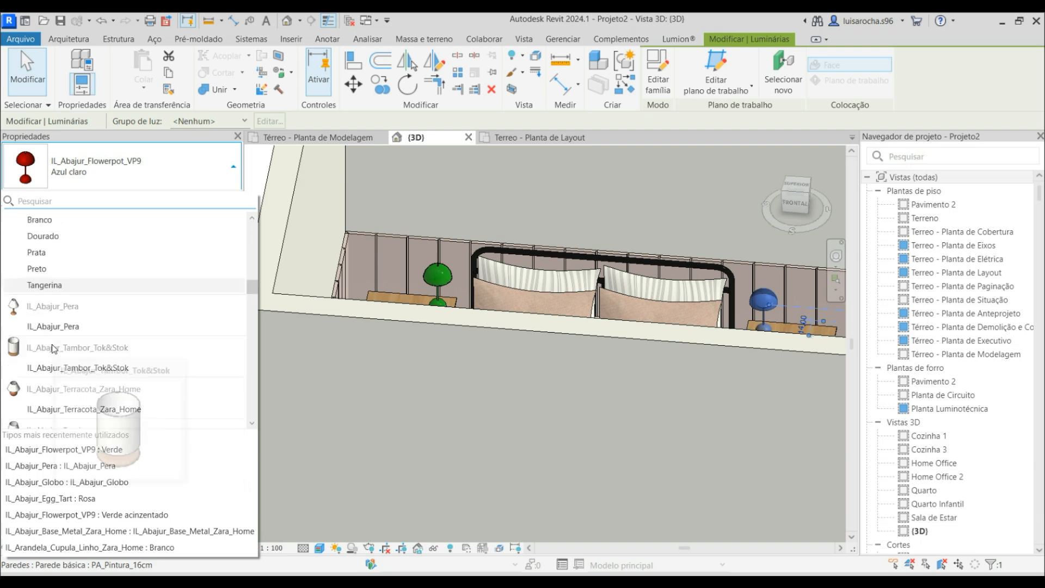
{"action": "left_click", "coordinate": [52, 329]}
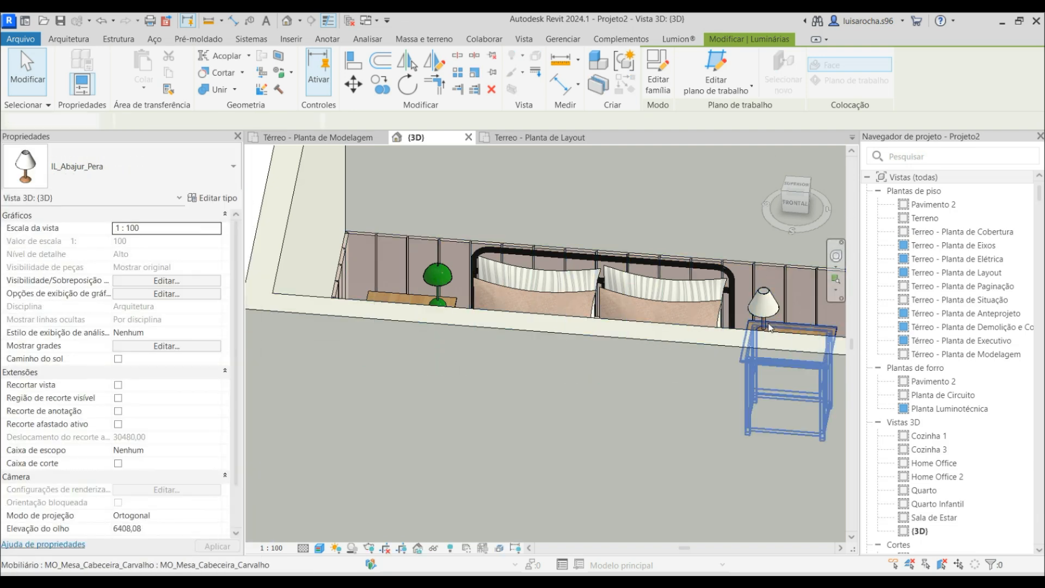
{"action": "key", "text": "Escape"}
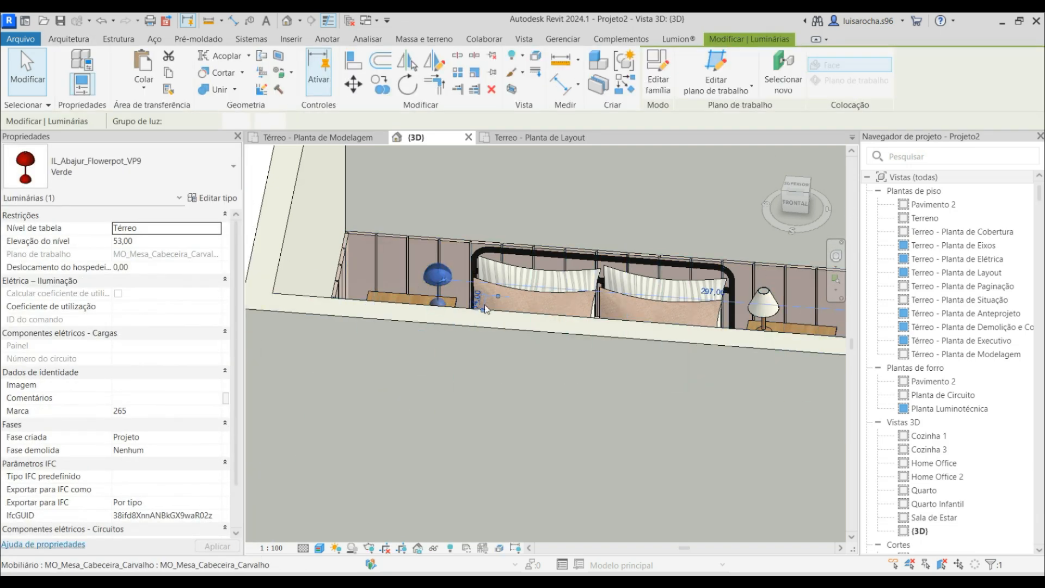
Browse the lamp types for the left bedside table's lamp and change it to IL_Abajur_Egg_Tart Rosa.
{"action": "scroll", "coordinate": [485, 305], "scroll_direction": "down", "scroll_amount": 2}
{"action": "middle_click_drag", "start_coordinate": [345, 260], "coordinate": [276, 246], "text": "shift"}
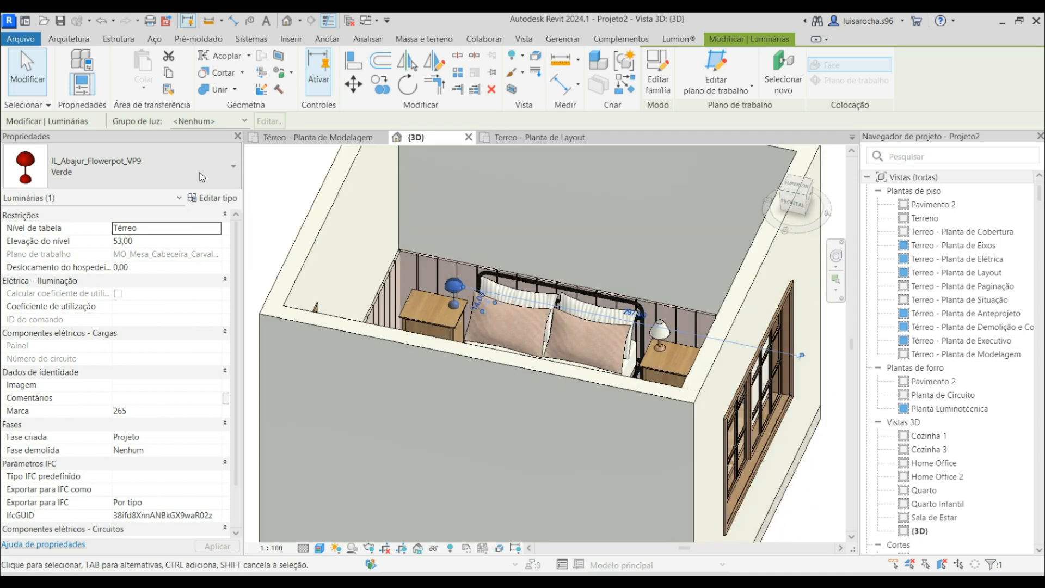
{"action": "left_click", "coordinate": [178, 150]}
{"action": "scroll", "coordinate": [59, 397], "scroll_direction": "down", "scroll_amount": 3}
{"action": "scroll", "coordinate": [58, 396], "scroll_direction": "down", "scroll_amount": 3}
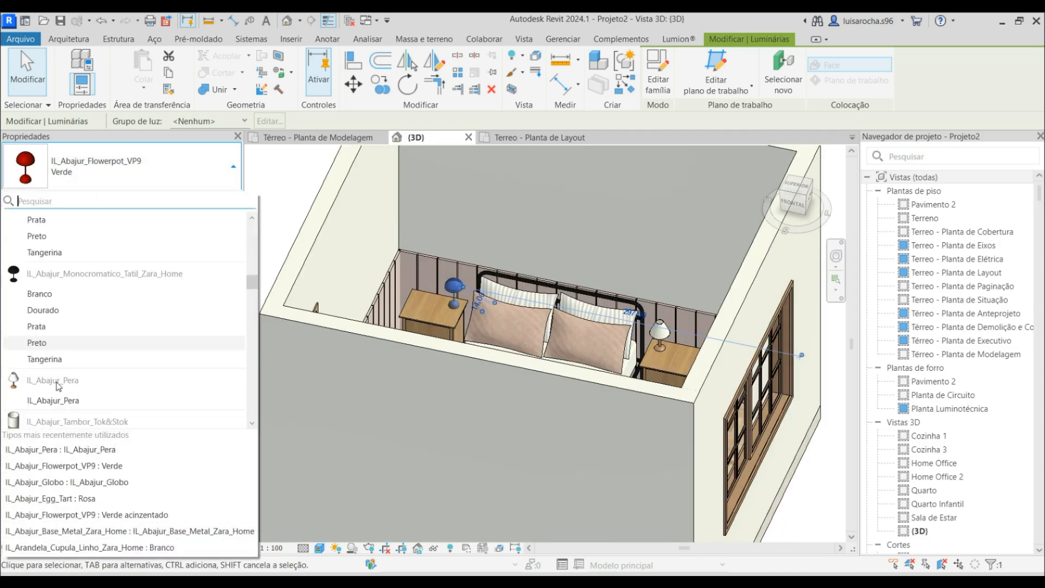
{"action": "scroll", "coordinate": [84, 314], "scroll_direction": "down", "scroll_amount": 6}
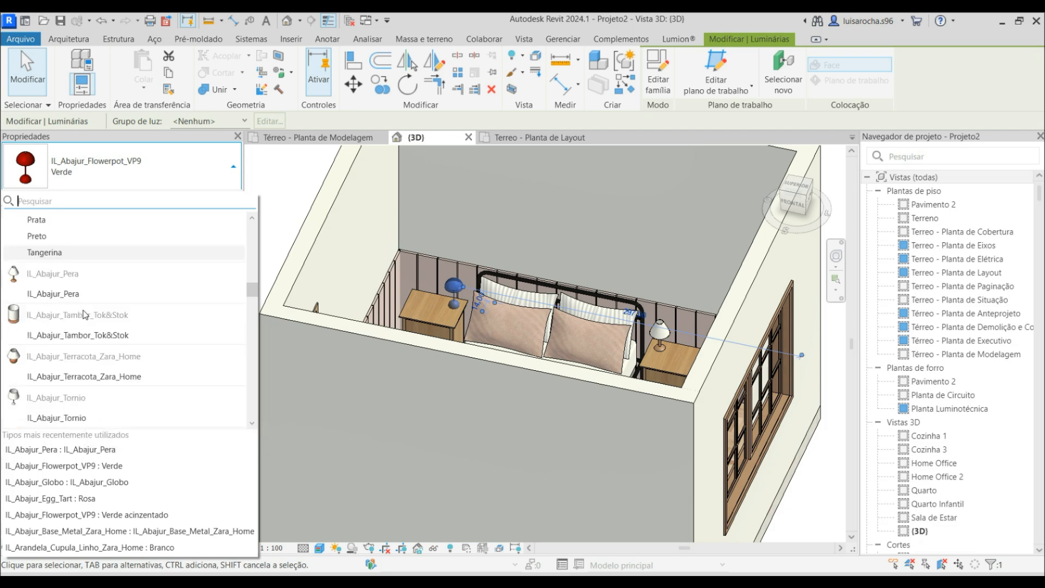
{"action": "scroll", "coordinate": [84, 315], "scroll_direction": "up", "scroll_amount": 8}
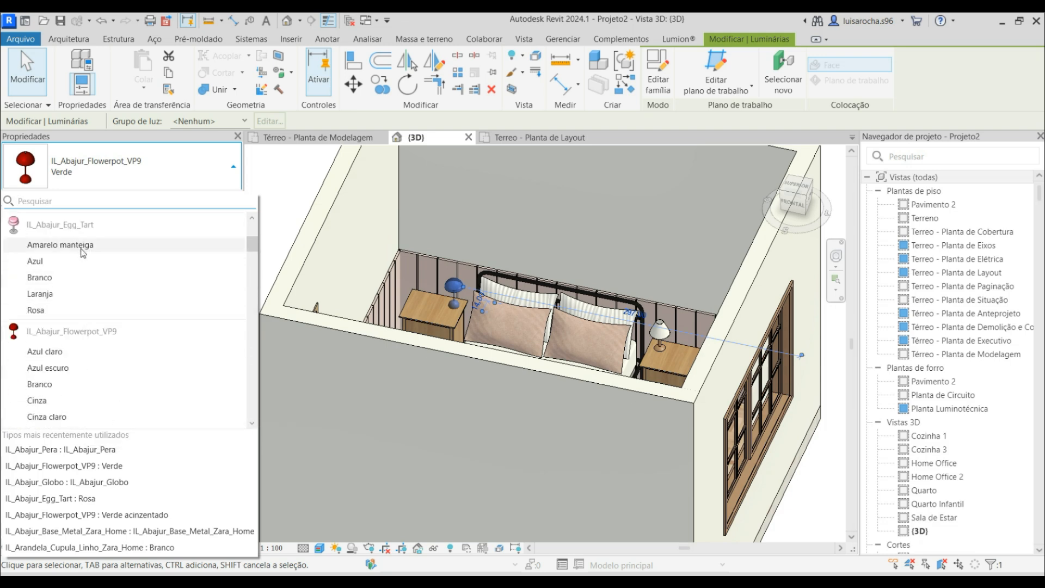
{"action": "left_click", "coordinate": [70, 310]}
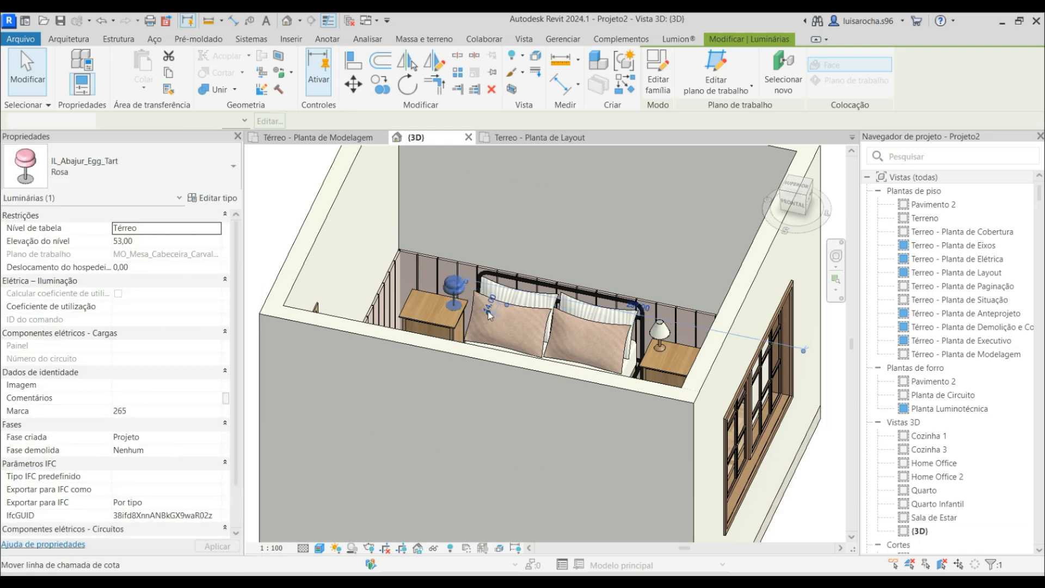
{"action": "key", "text": "Escape"}
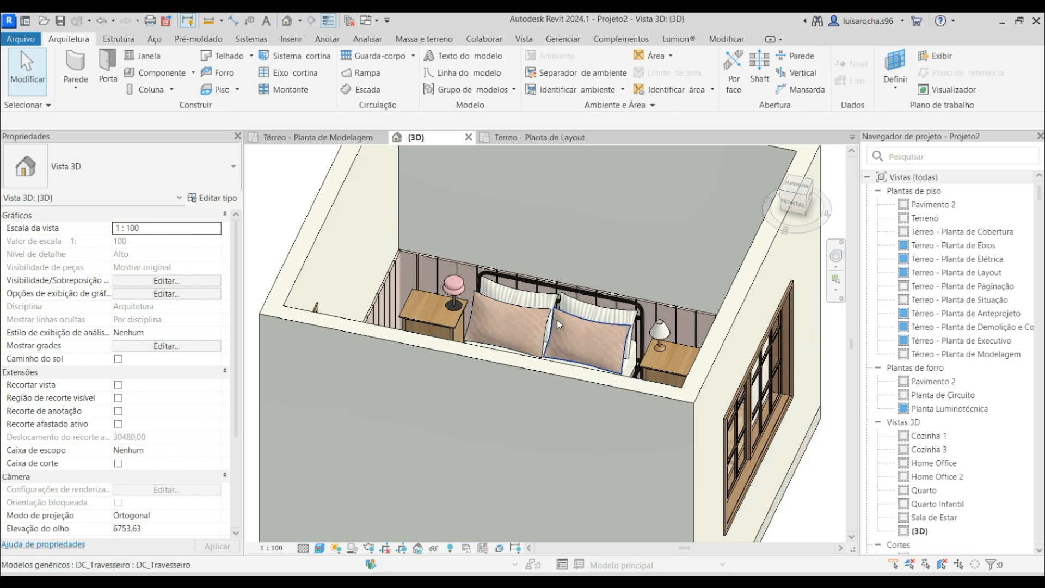
Change the left bedside table's lamp to IL_Abajur_Pera, matching the one on the right table.
{"action": "scroll", "coordinate": [557, 319], "scroll_direction": "up", "scroll_amount": 3}
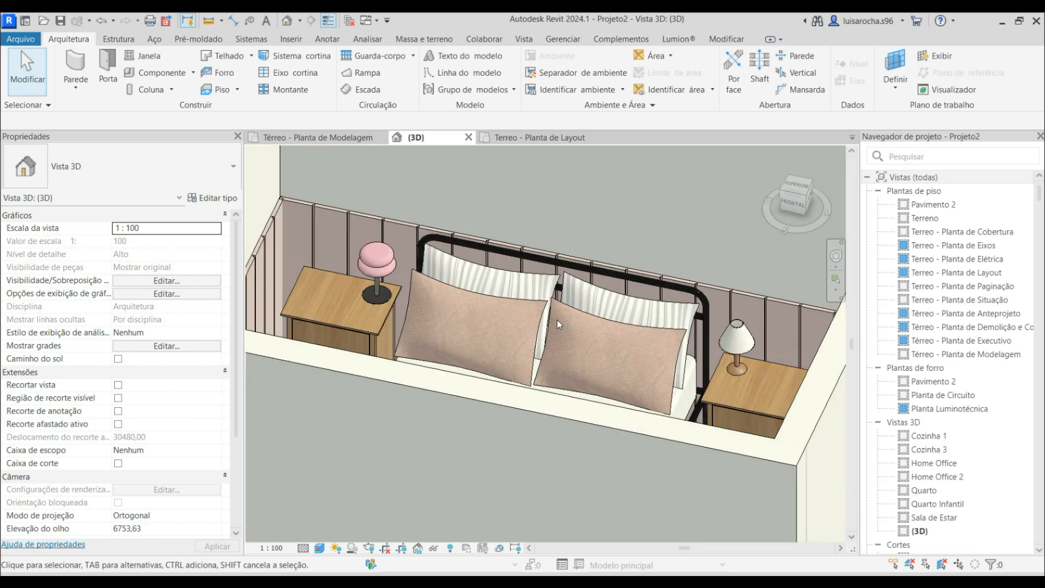
{"action": "left_click", "coordinate": [375, 281]}
{"action": "left_click", "coordinate": [128, 151]}
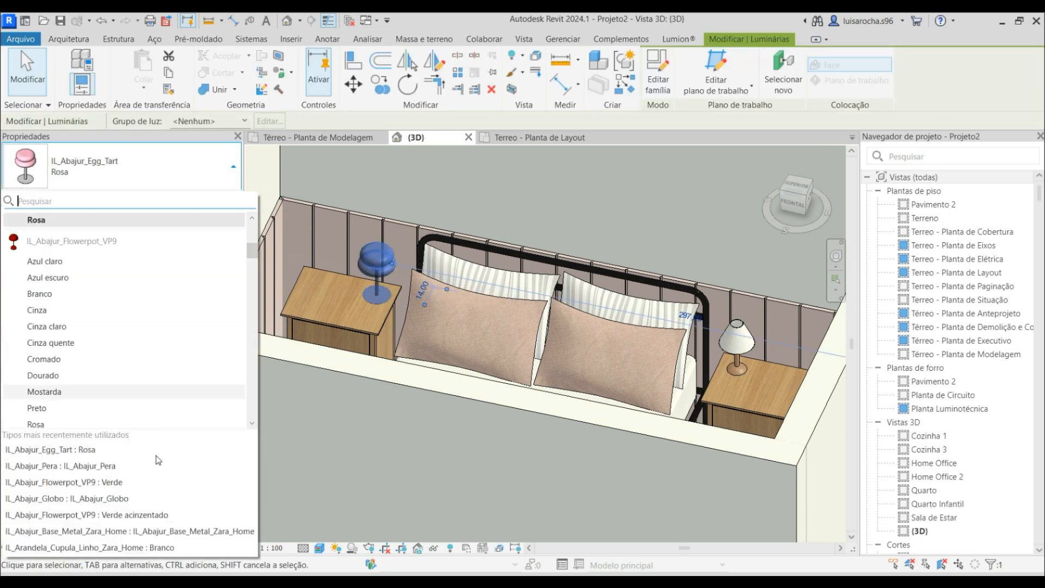
{"action": "left_click", "coordinate": [119, 465]}
{"action": "key", "text": "Escape"}
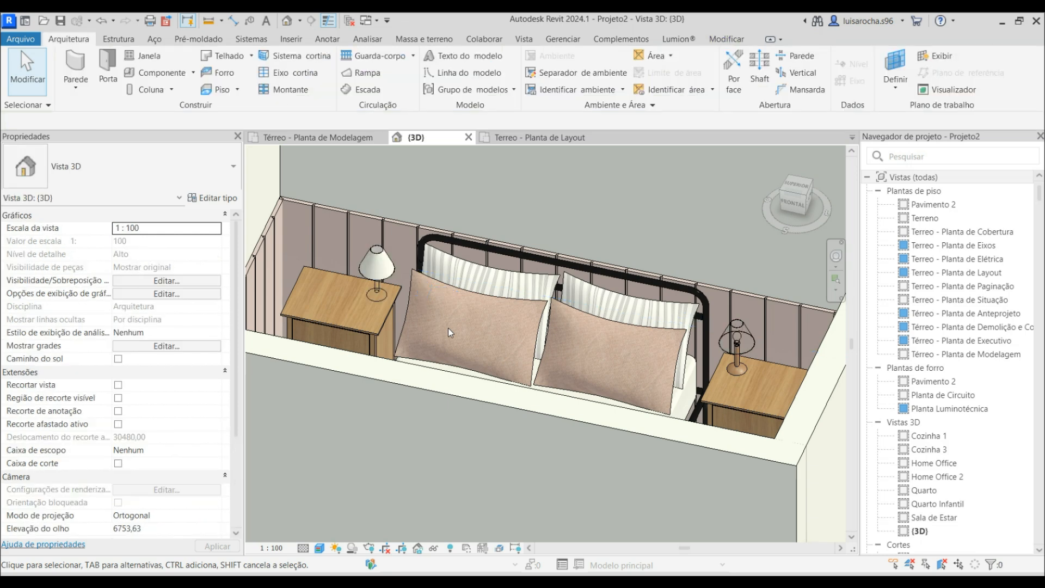
Start placing a component in the modelling plan, search for "pelu" and choose DC_Bicho_Pelucia_Girafa.
{"action": "left_click", "coordinate": [316, 137]}
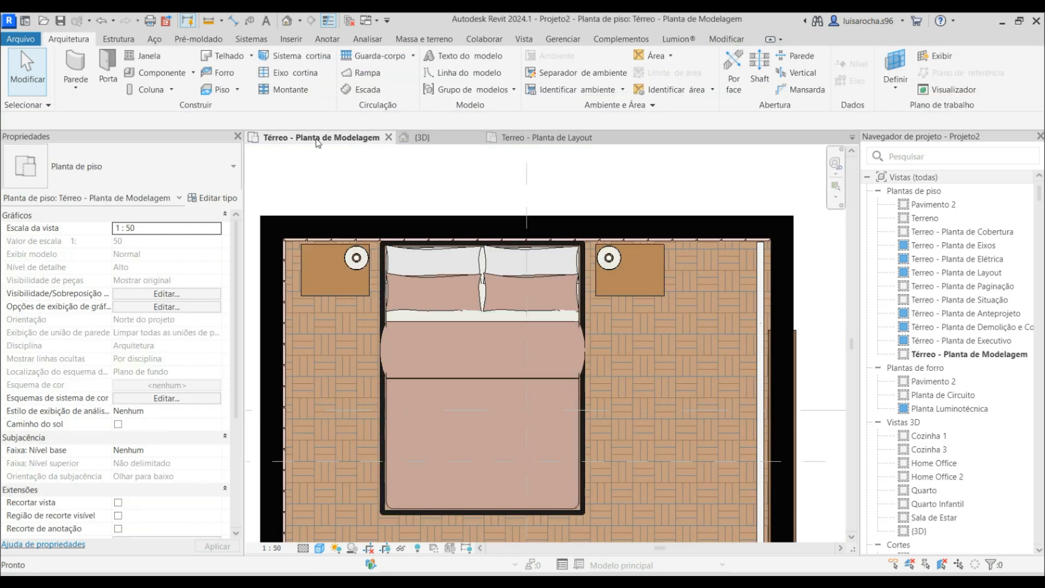
{"action": "scroll", "coordinate": [394, 262], "scroll_direction": "down", "scroll_amount": 3}
{"action": "scroll", "coordinate": [353, 220], "scroll_direction": "up", "scroll_amount": 3}
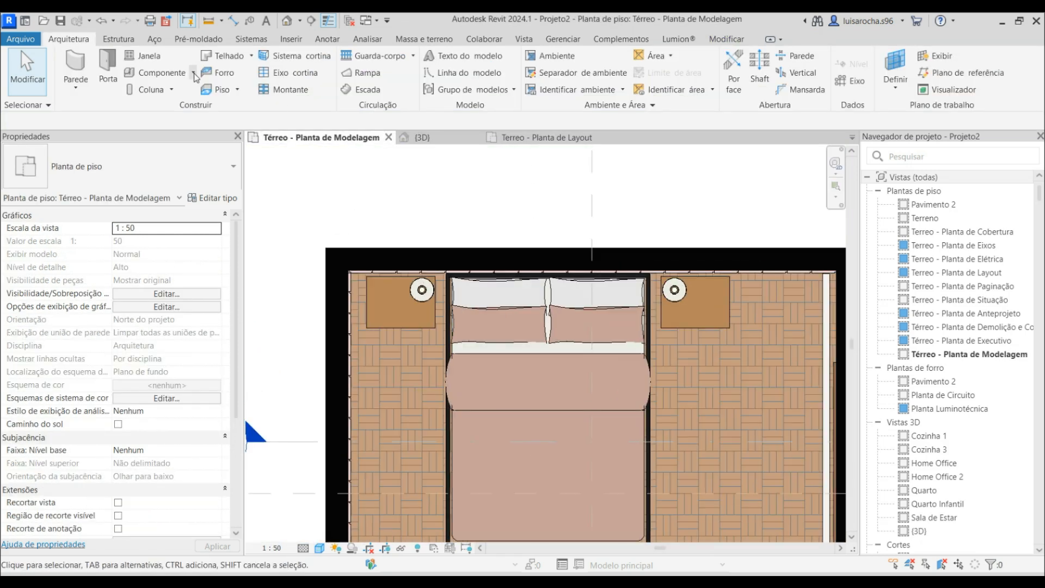
{"action": "left_click", "coordinate": [158, 73]}
{"action": "left_click", "coordinate": [178, 165]}
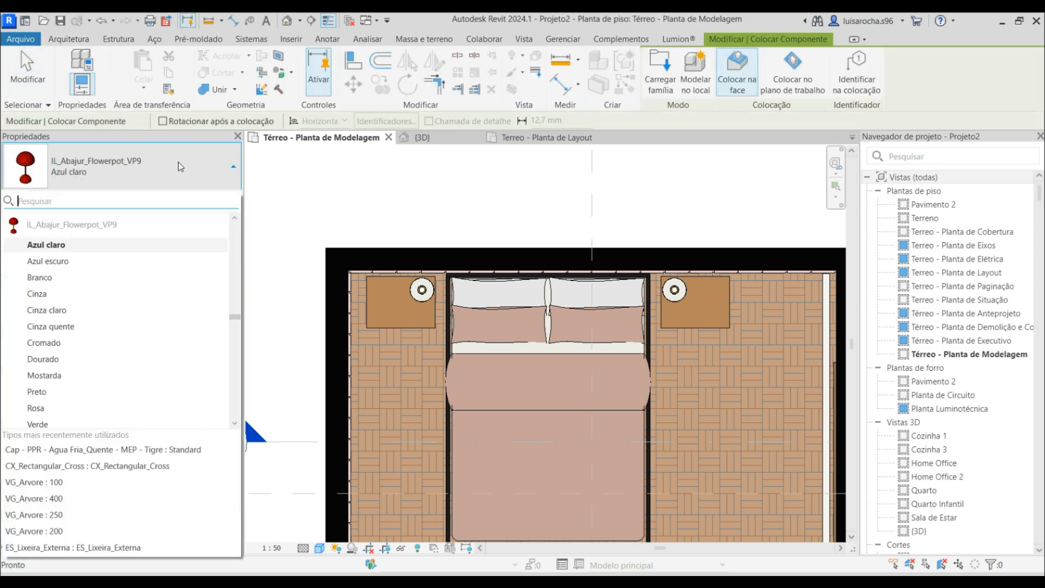
{"action": "type", "text": "pelu"}
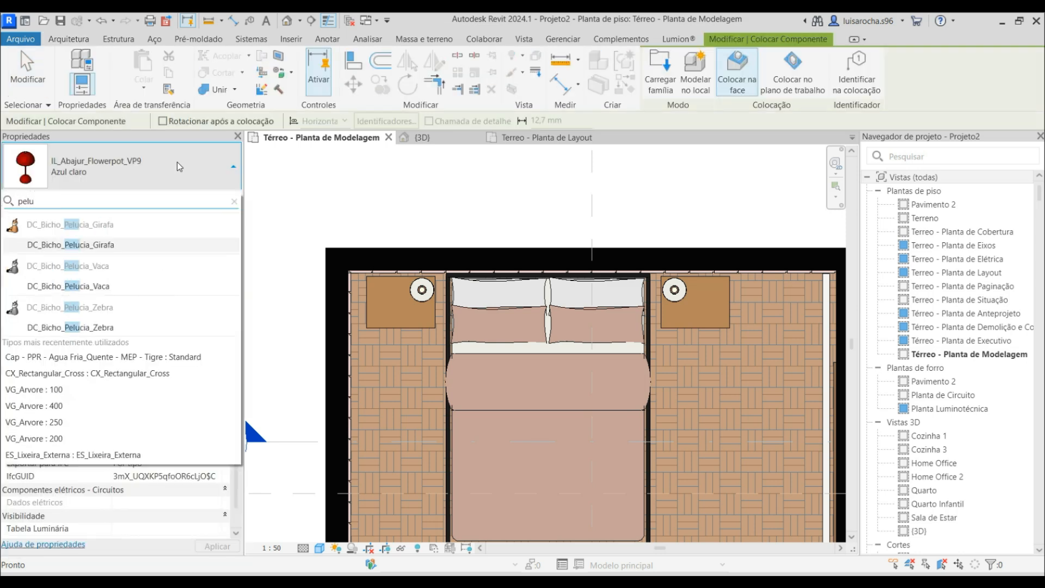
{"action": "left_click", "coordinate": [127, 245]}
Place the giraffe plush on the top face of the left bedside table, on the lamp's outer side.
{"action": "scroll", "coordinate": [384, 294], "scroll_direction": "up", "scroll_amount": 3}
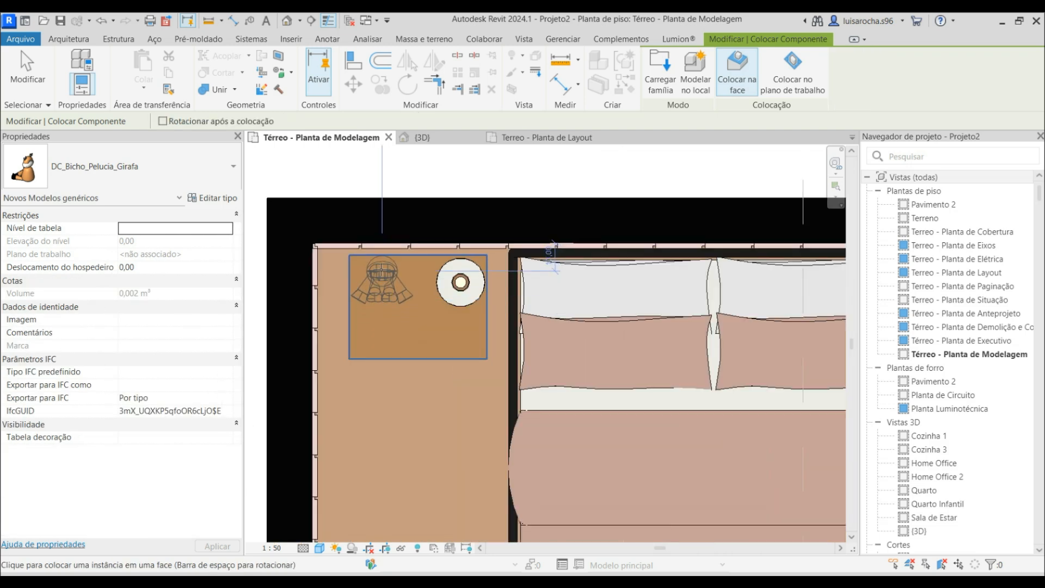
{"action": "left_click", "coordinate": [387, 283]}
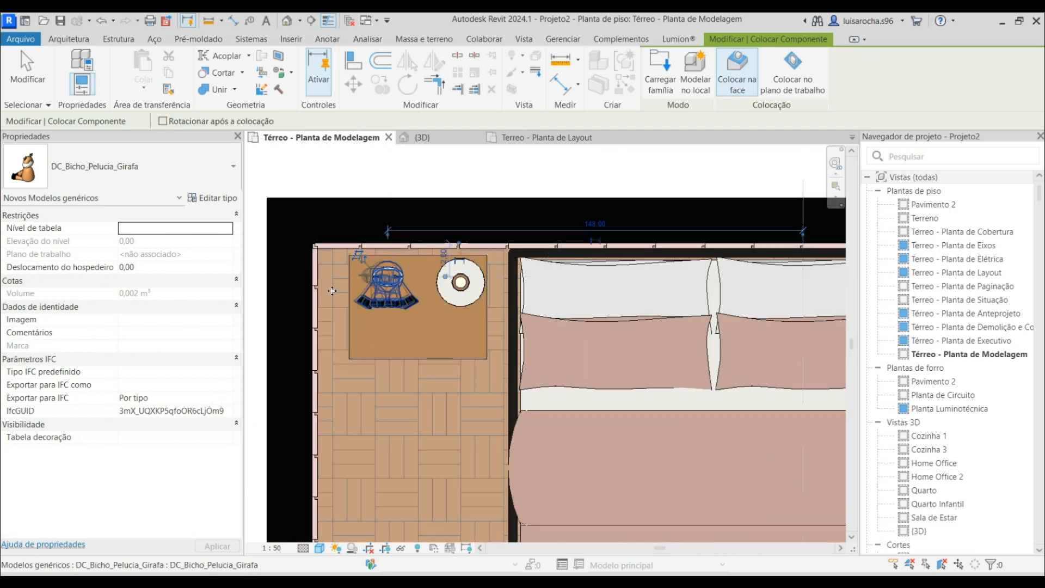
{"action": "scroll", "coordinate": [387, 283], "scroll_direction": "down", "scroll_amount": 3}
{"action": "key", "text": "Escape"}
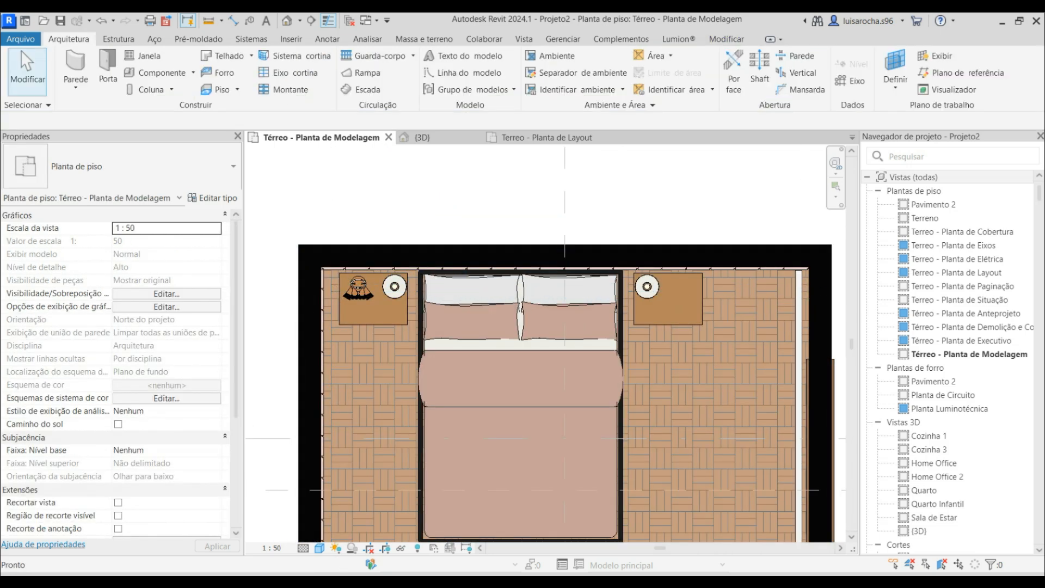
Switch to the browser, close the Tok&Stok coat-rack page, check the bedroom rendering for reference and return to Revit.
{"action": "mouse_move", "coordinate": [316, 577]}
{"action": "left_click", "coordinate": [367, 551]}
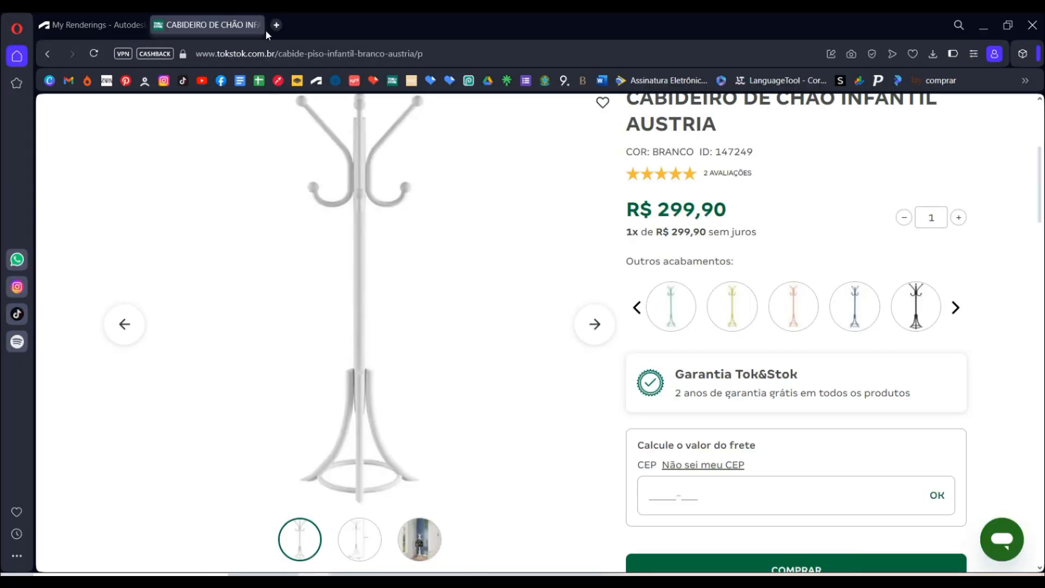
{"action": "left_click", "coordinate": [256, 25]}
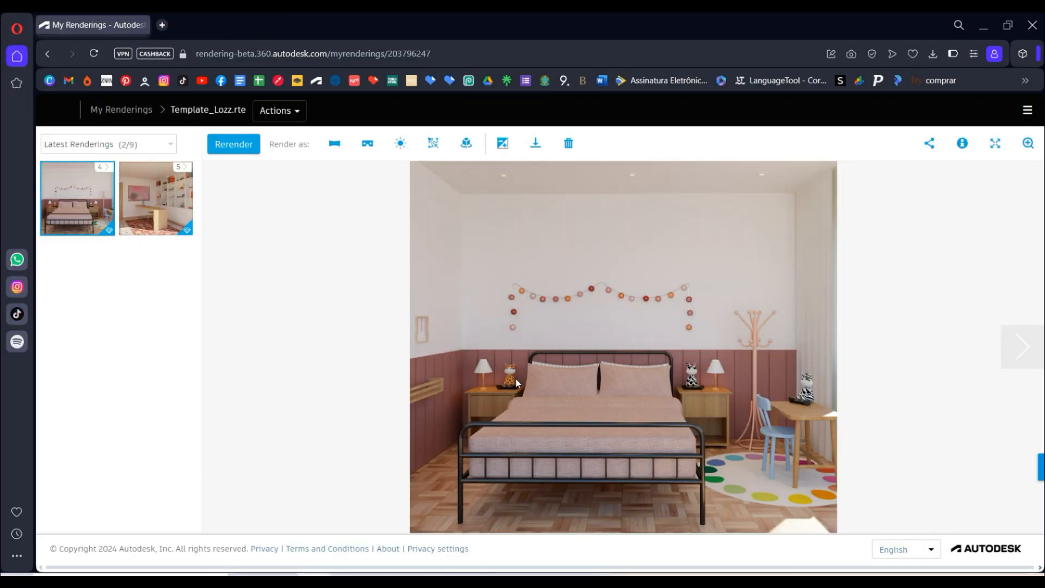
{"action": "left_click", "coordinate": [982, 29]}
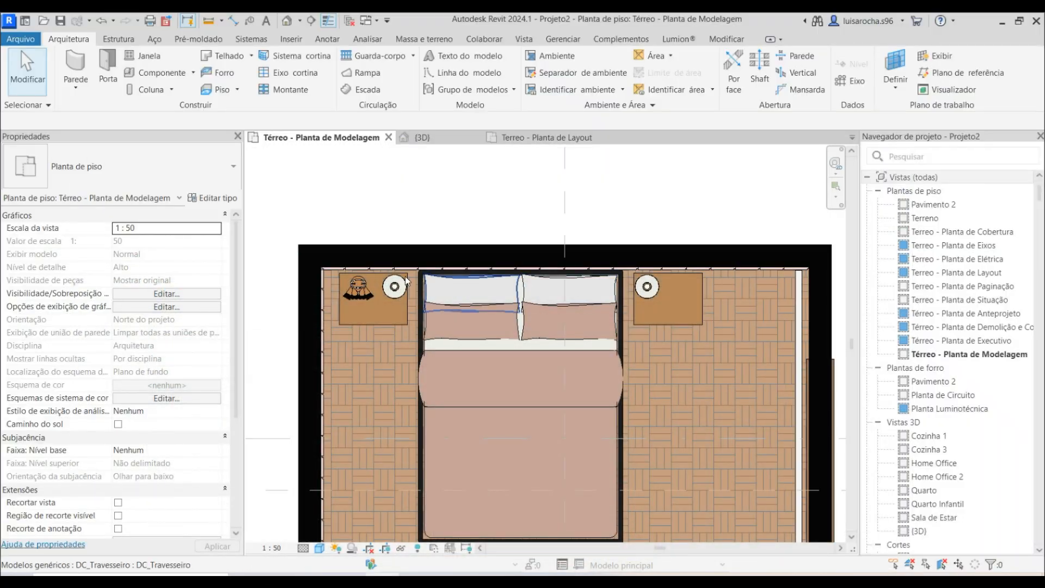
Swap the giraffe plush and the lamp on the left bedside table so the giraffe sits nearer the bed.
{"action": "scroll", "coordinate": [352, 287], "scroll_direction": "up", "scroll_amount": 3}
{"action": "left_click", "coordinate": [355, 286]}
{"action": "left_click", "coordinate": [396, 325]}
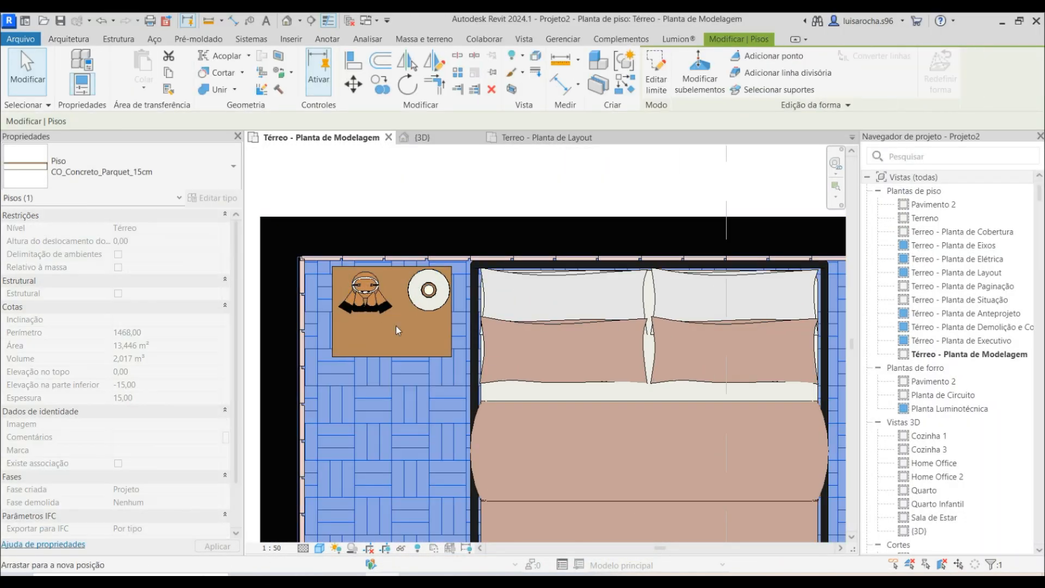
{"action": "key", "text": "Escape"}
{"action": "left_click", "coordinate": [370, 290]}
{"action": "left_click_drag", "start_coordinate": [370, 290], "coordinate": [416, 281]}
{"action": "key", "text": "Escape"}
{"action": "left_click", "coordinate": [429, 290]}
{"action": "left_click", "coordinate": [411, 291]}
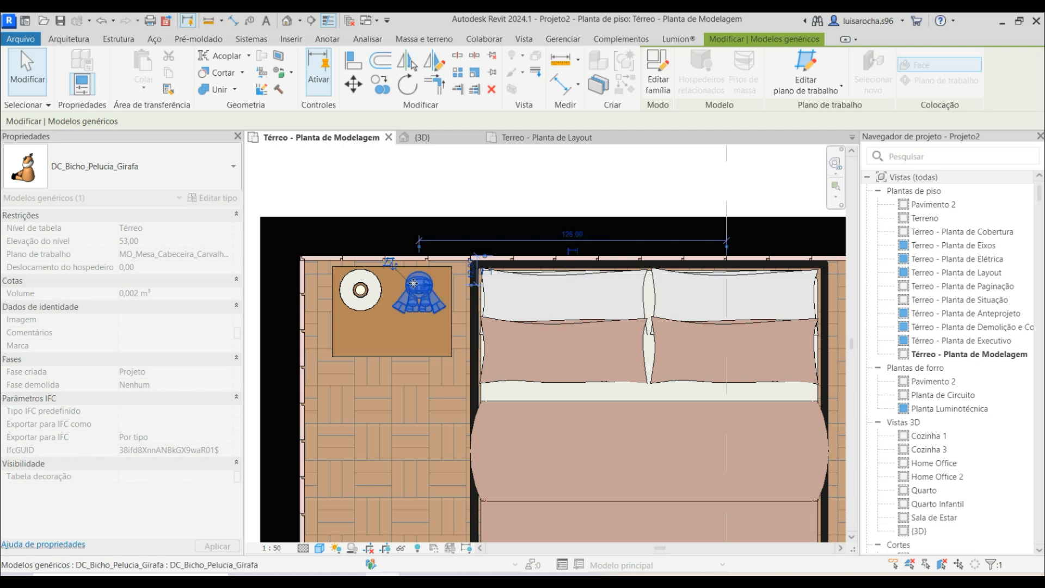
{"action": "left_click", "coordinate": [390, 201]}
Move the lamp on the right bedside table to the side of the tabletop away from the bed.
{"action": "scroll", "coordinate": [319, 208], "scroll_direction": "down", "scroll_amount": 2}
{"action": "left_click", "coordinate": [679, 262]}
{"action": "left_click_drag", "start_coordinate": [680, 262], "coordinate": [723, 265]}
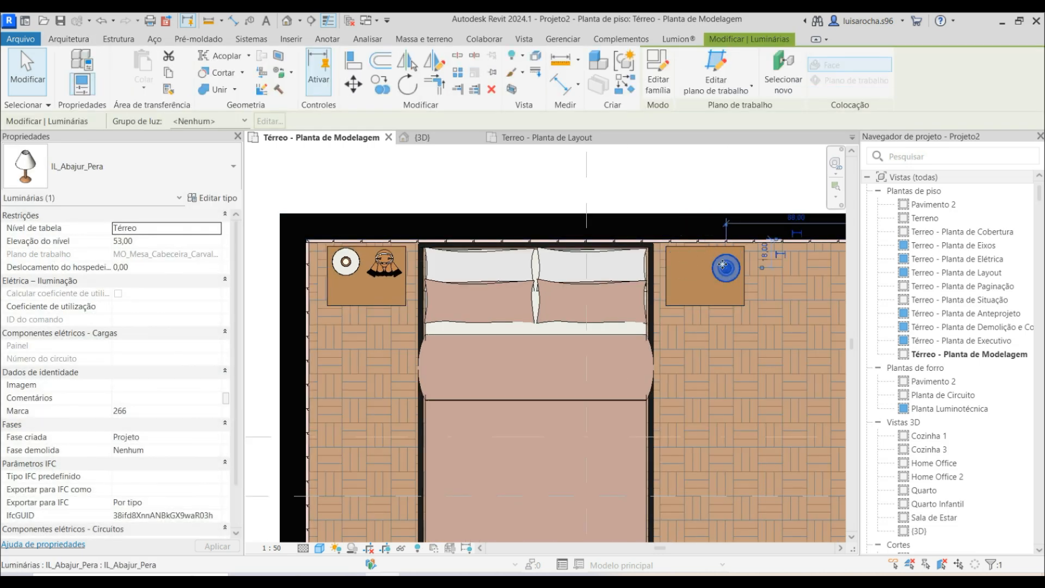
{"action": "scroll", "coordinate": [723, 264], "scroll_direction": "up", "scroll_amount": 2}
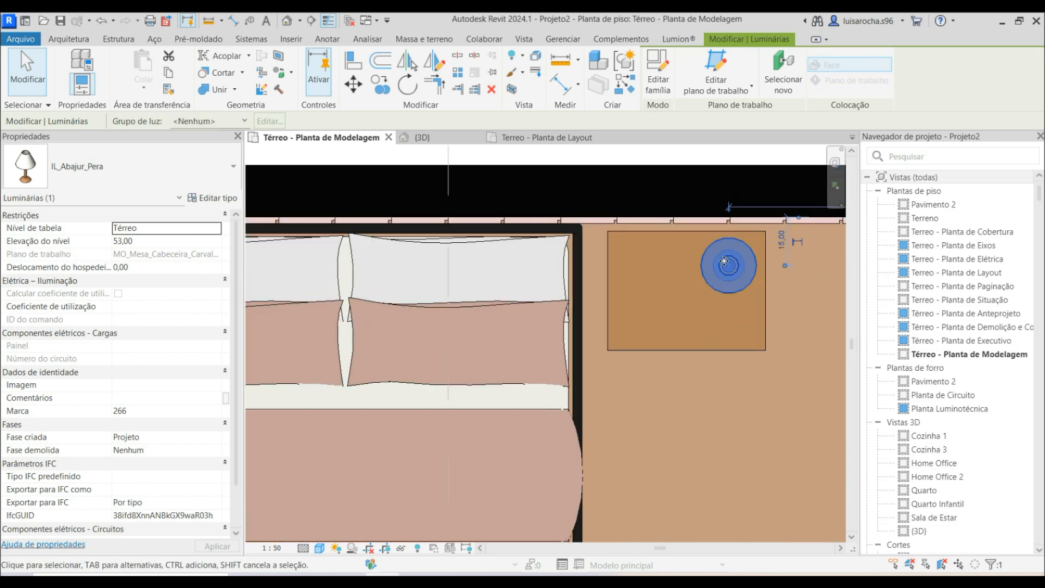
{"action": "scroll", "coordinate": [723, 264], "scroll_direction": "down", "scroll_amount": 3}
{"action": "scroll", "coordinate": [724, 264], "scroll_direction": "up", "scroll_amount": 1}
{"action": "left_click", "coordinate": [504, 203]}
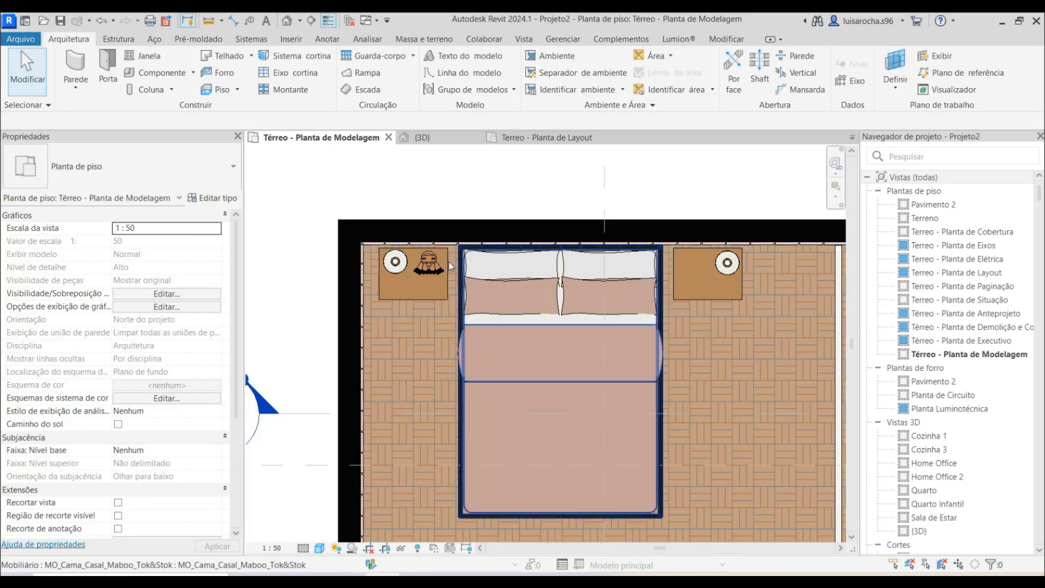
Mirror a copy of the giraffe plush across the bed's centre onto the right bedside table and change its type to DC_Bicho_Pelucia_Zebra.
{"action": "left_click", "coordinate": [429, 264]}
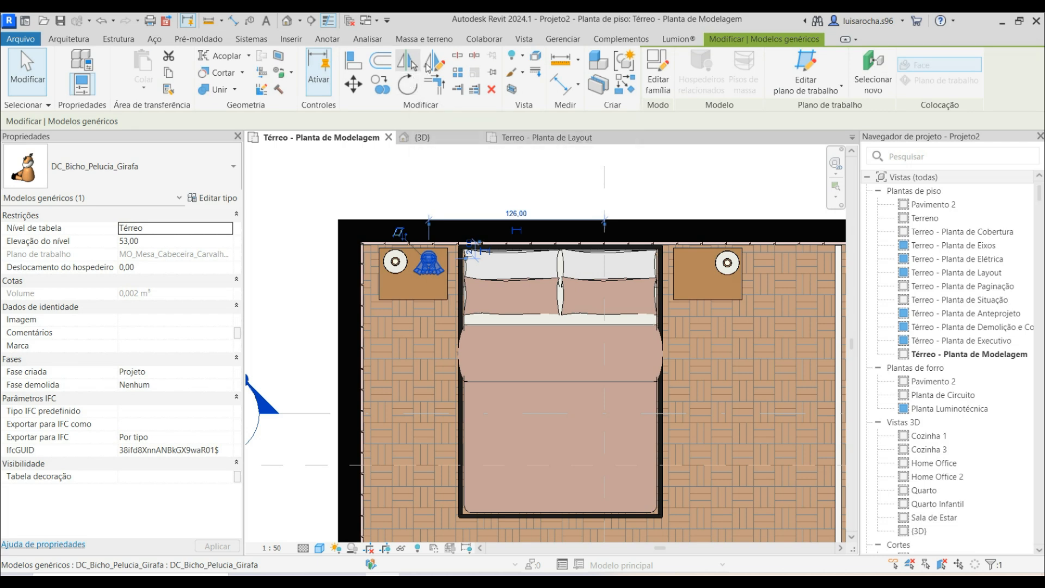
{"action": "left_click", "coordinate": [565, 335]}
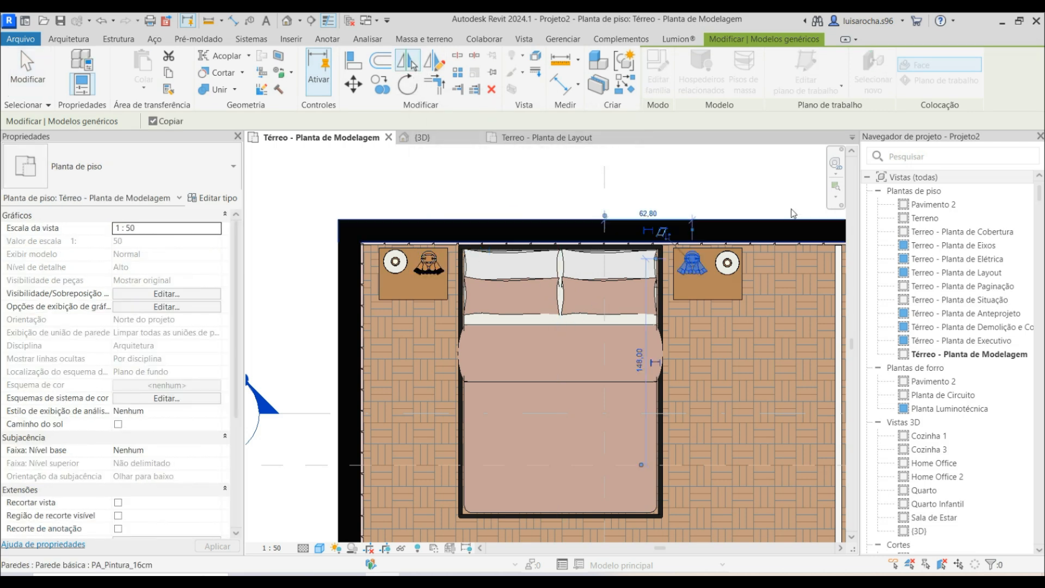
{"action": "left_click", "coordinate": [155, 168]}
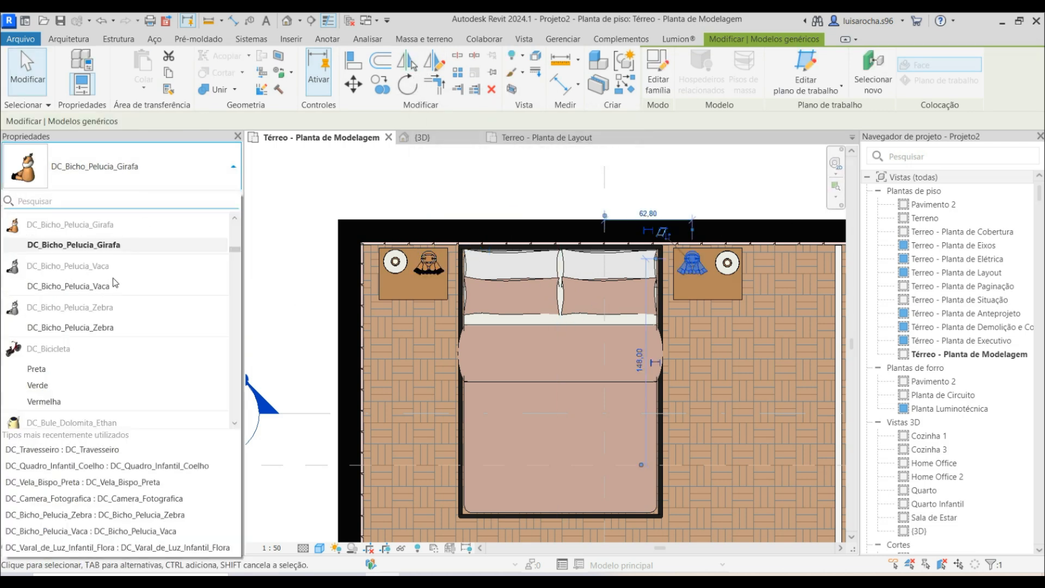
{"action": "left_click", "coordinate": [102, 331]}
{"action": "left_click", "coordinate": [441, 197]}
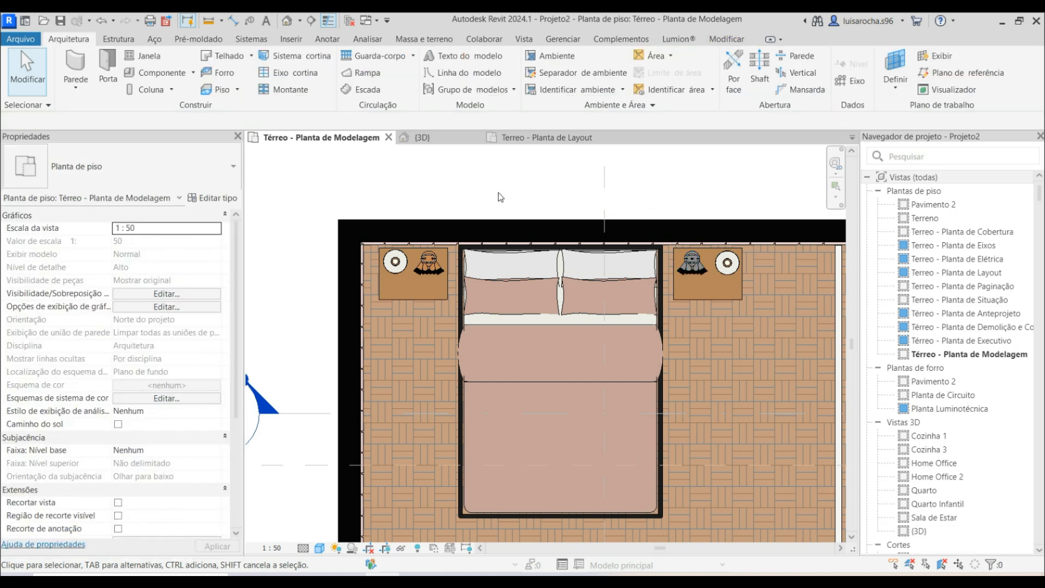
Display the modelling floor plan with realistic materials and inspect the zebra plush's texture on the right bedside table.
{"action": "scroll", "coordinate": [705, 253], "scroll_direction": "up", "scroll_amount": 6}
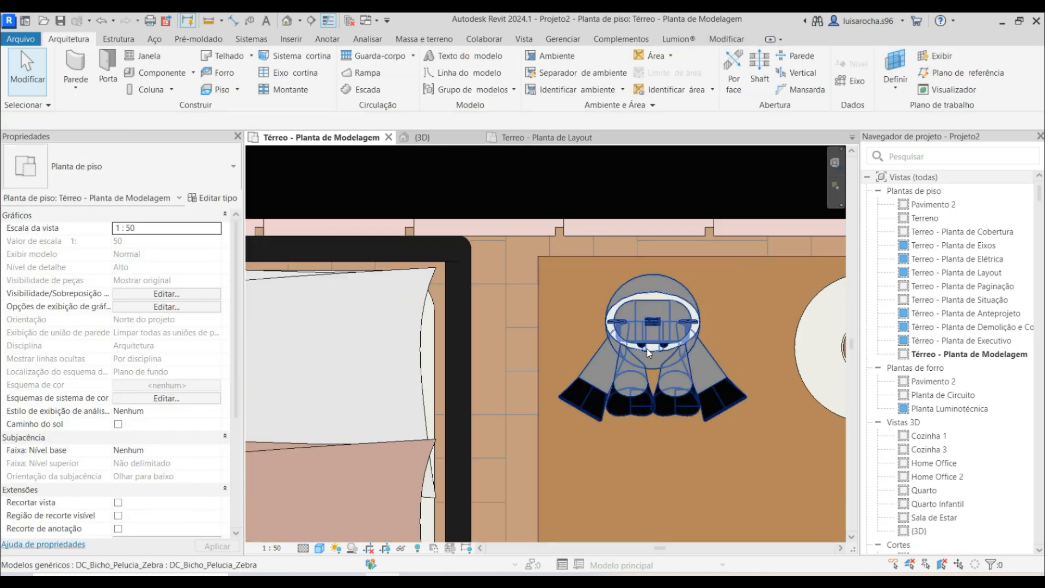
{"action": "scroll", "coordinate": [647, 348], "scroll_direction": "down", "scroll_amount": 3}
{"action": "scroll", "coordinate": [674, 318], "scroll_direction": "up", "scroll_amount": 3}
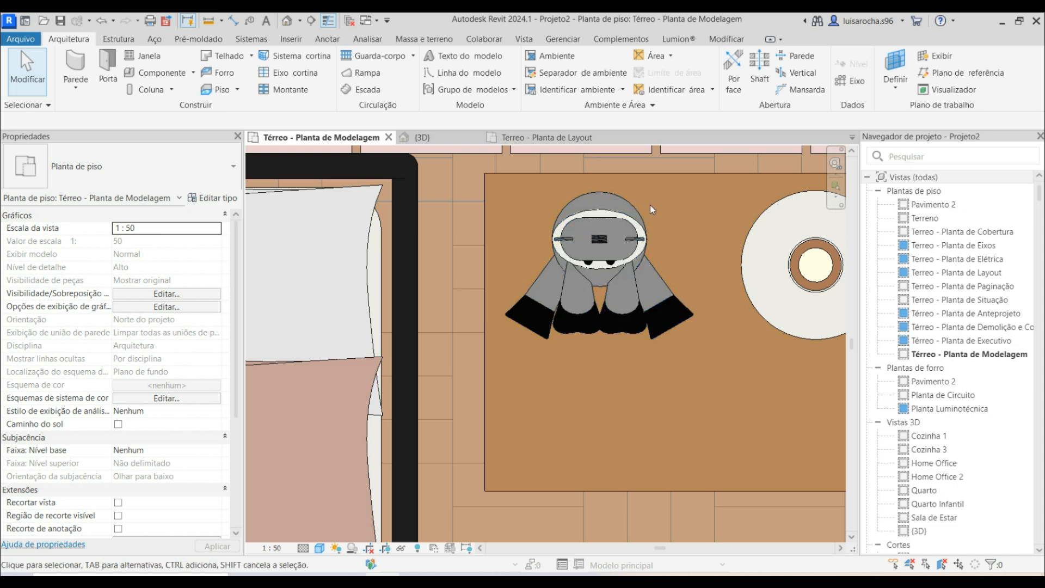
{"action": "scroll", "coordinate": [650, 204], "scroll_direction": "up", "scroll_amount": 3}
{"action": "left_click", "coordinate": [319, 549]}
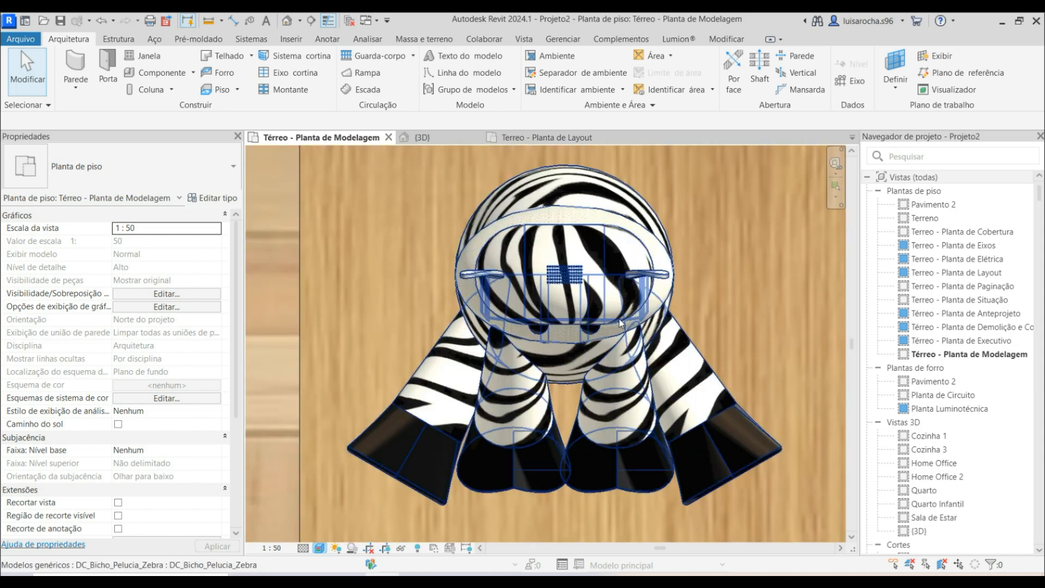
{"action": "scroll", "coordinate": [670, 283], "scroll_direction": "down", "scroll_amount": 3}
{"action": "scroll", "coordinate": [696, 253], "scroll_direction": "down", "scroll_amount": 5}
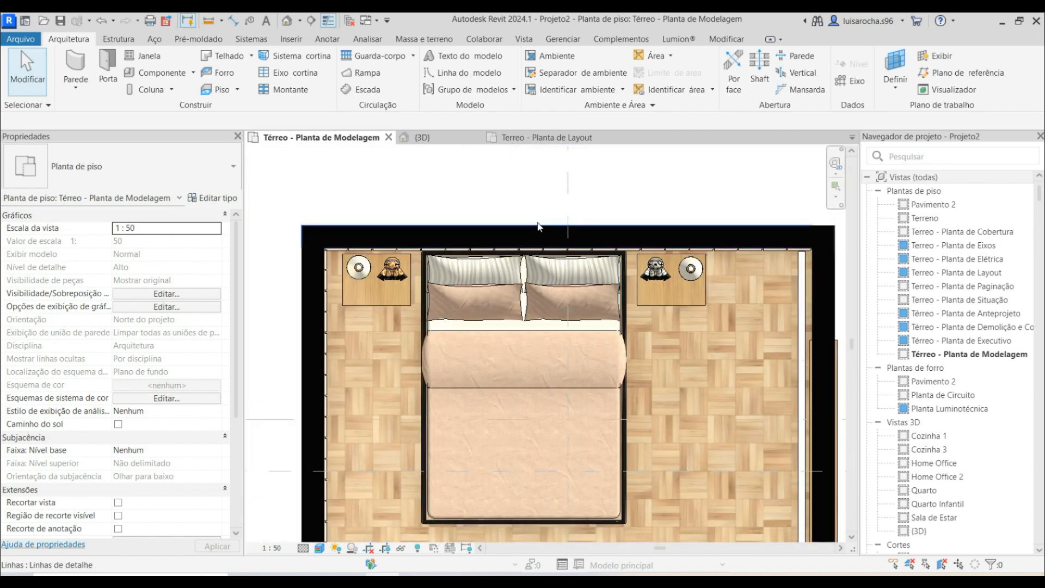
{"action": "scroll", "coordinate": [573, 277], "scroll_direction": "down", "scroll_amount": 3}
{"action": "scroll", "coordinate": [618, 291], "scroll_direction": "up", "scroll_amount": 4}
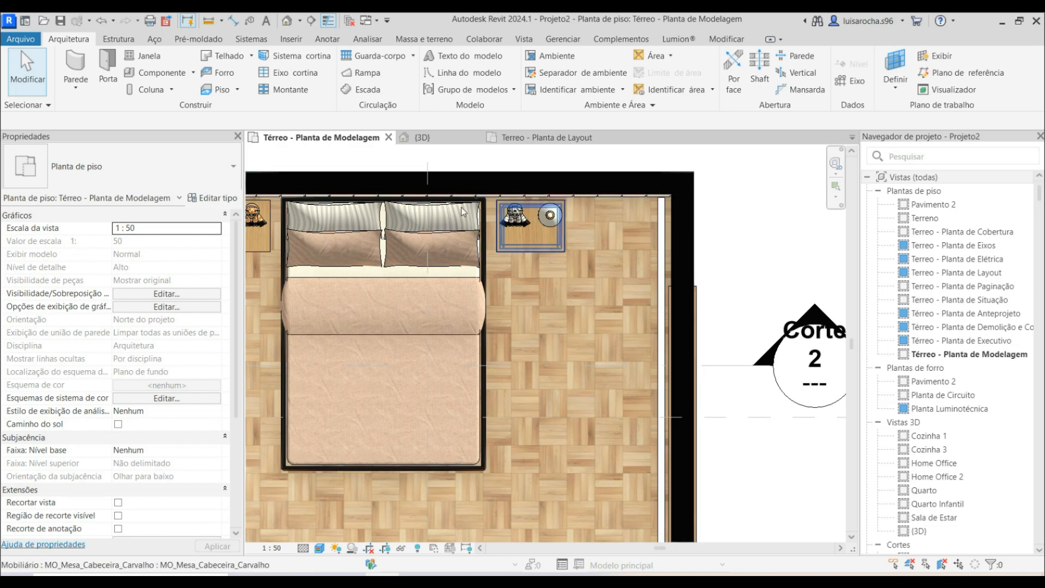
Check the furnished bedroom in the 3D view and return to the Térreo - Planta de Modelagem floor plan.
{"action": "left_click", "coordinate": [422, 137]}
{"action": "scroll", "coordinate": [593, 361], "scroll_direction": "down", "scroll_amount": 3}
{"action": "middle_click_drag", "start_coordinate": [432, 276], "coordinate": [319, 279], "text": "shift"}
{"action": "left_click", "coordinate": [321, 138]}
Start placing a new component and search its available types for "varal".
{"action": "scroll", "coordinate": [548, 273], "scroll_direction": "down", "scroll_amount": 3}
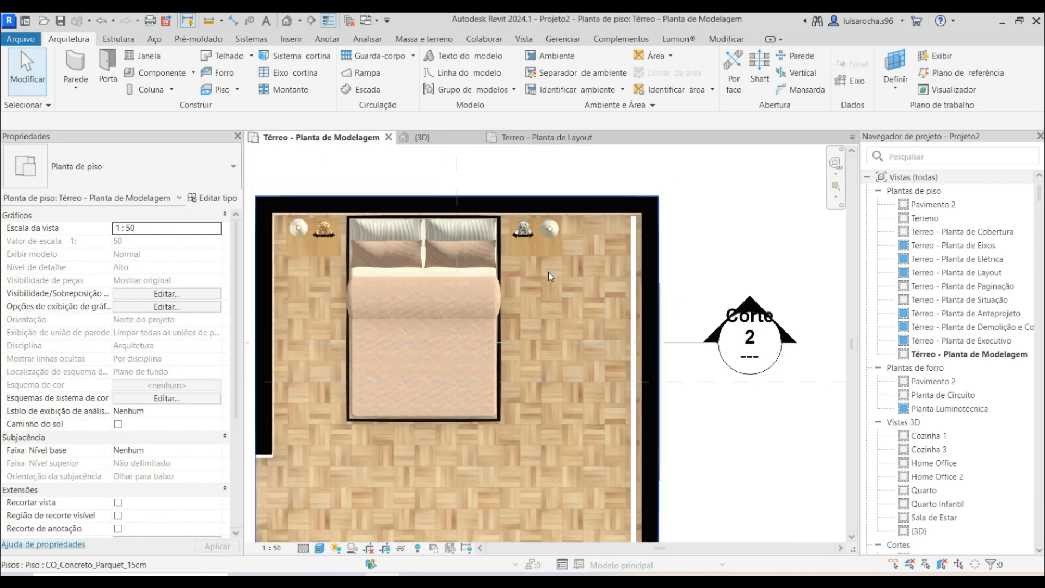
{"action": "key", "text": "c"}
{"action": "key", "text": "m"}
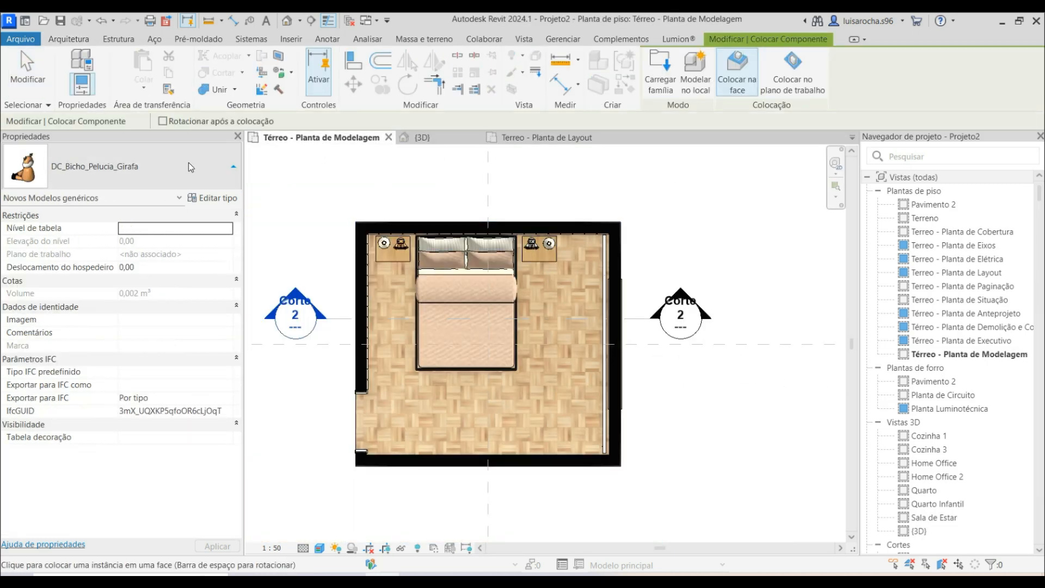
{"action": "left_click", "coordinate": [188, 162]}
{"action": "type", "text": "varal"}
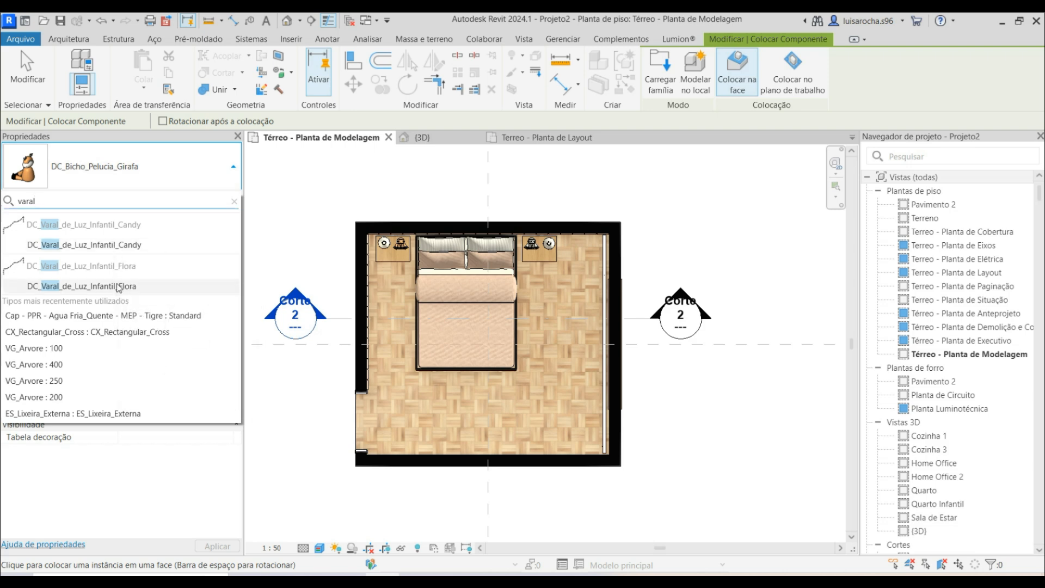
Place a DC_Varal_de_Luz_Infantil_Flora string light on the floor area beyond the foot of the bed.
{"action": "left_click", "coordinate": [71, 286]}
{"action": "left_click", "coordinate": [470, 403]}
{"action": "key", "text": "Escape"}
{"action": "left_click", "coordinate": [459, 409]}
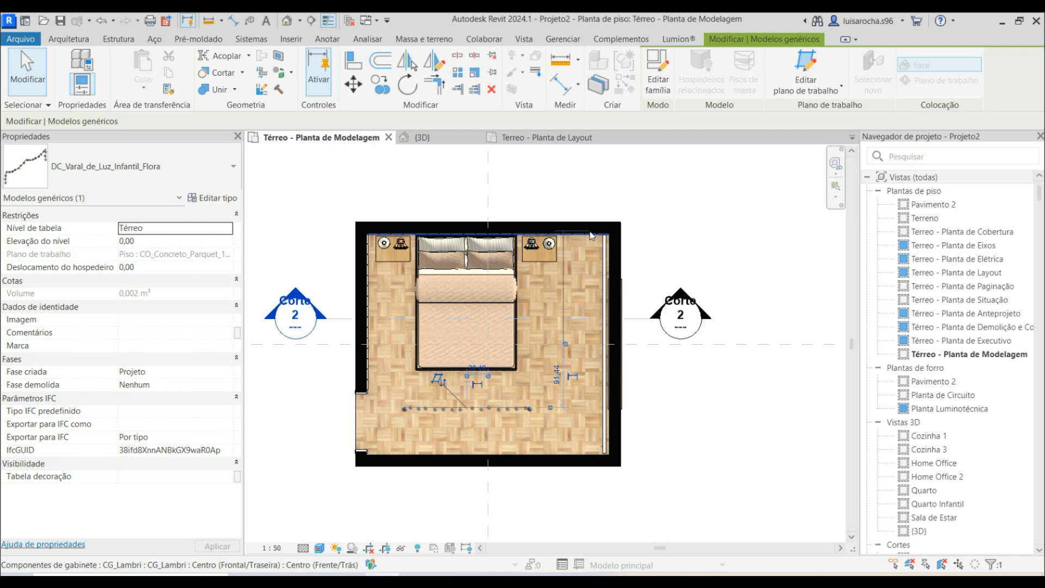
Move the string light onto the headboard wall by editing its distance to that wall.
{"action": "scroll", "coordinate": [569, 233], "scroll_direction": "up", "scroll_amount": 8}
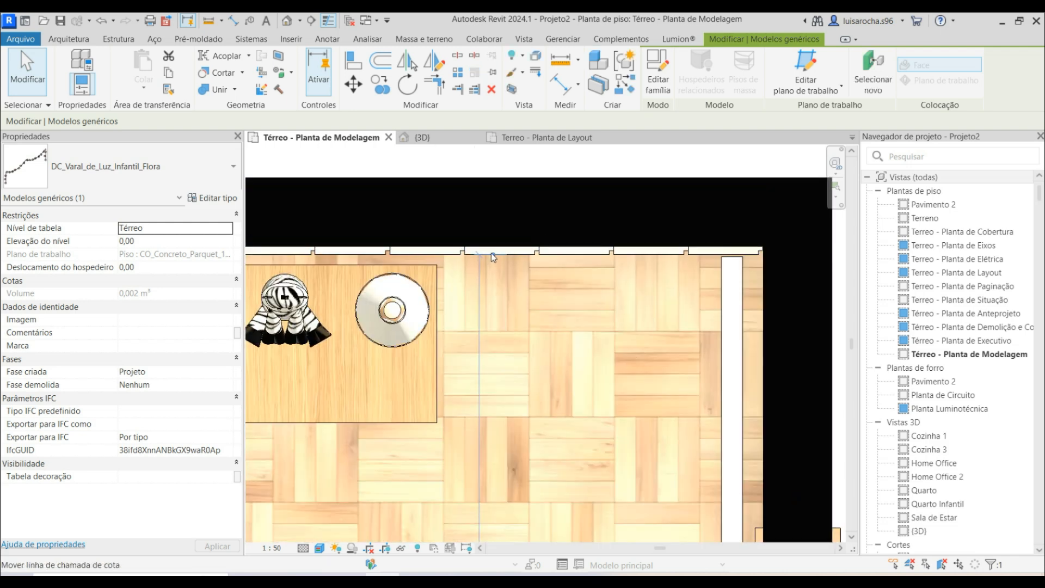
{"action": "scroll", "coordinate": [560, 200], "scroll_direction": "down", "scroll_amount": 8}
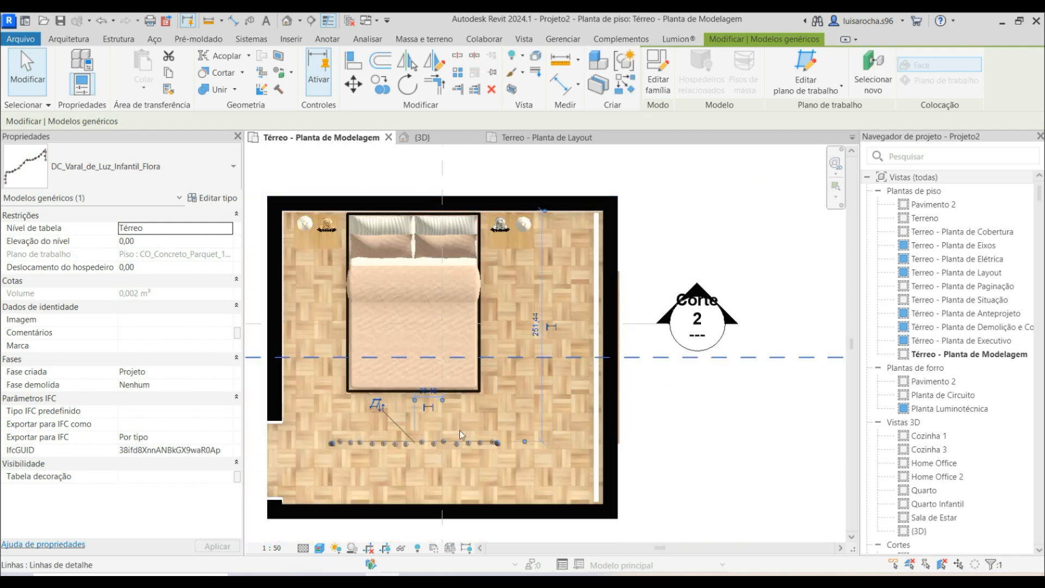
{"action": "left_click", "coordinate": [535, 327]}
{"action": "key", "text": "Escape"}
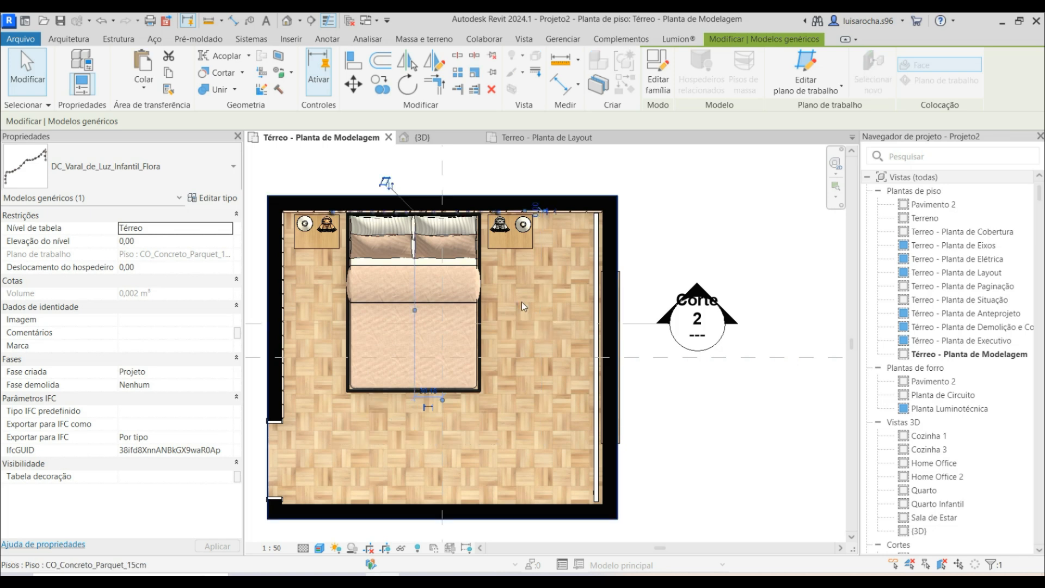
{"action": "key", "text": "Escape"}
Inspect the string light above the bed from several angles in the 3D view.
{"action": "left_click", "coordinate": [422, 137]}
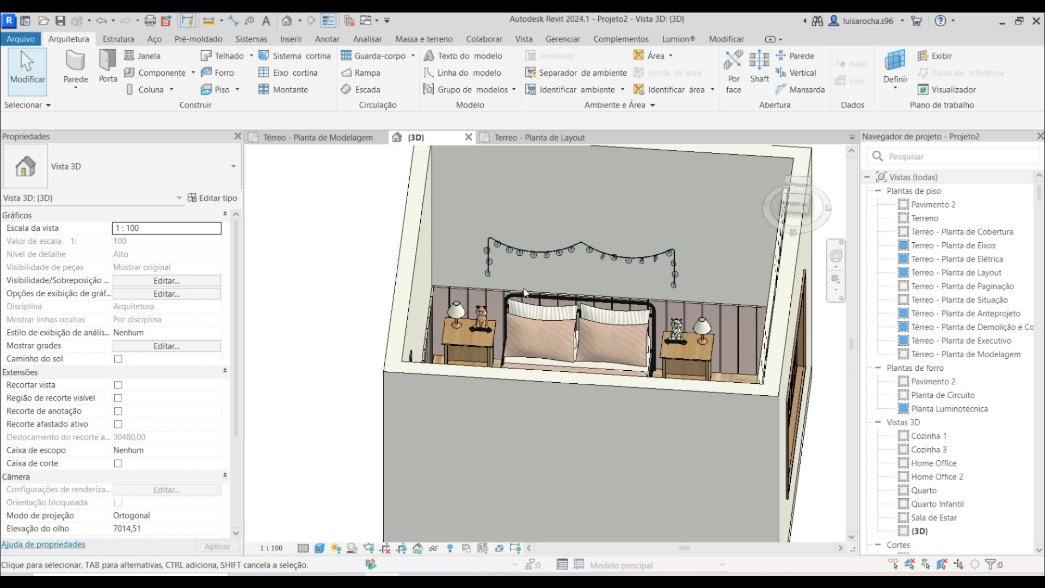
{"action": "scroll", "coordinate": [334, 305], "scroll_direction": "down", "scroll_amount": 1}
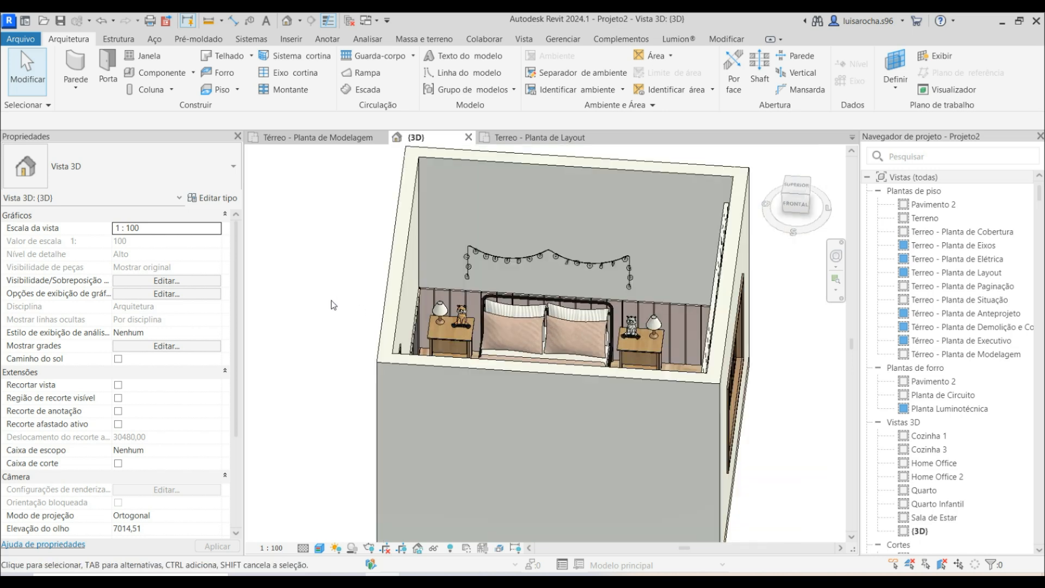
{"action": "middle_click_drag", "start_coordinate": [332, 306], "coordinate": [336, 334], "text": "shift"}
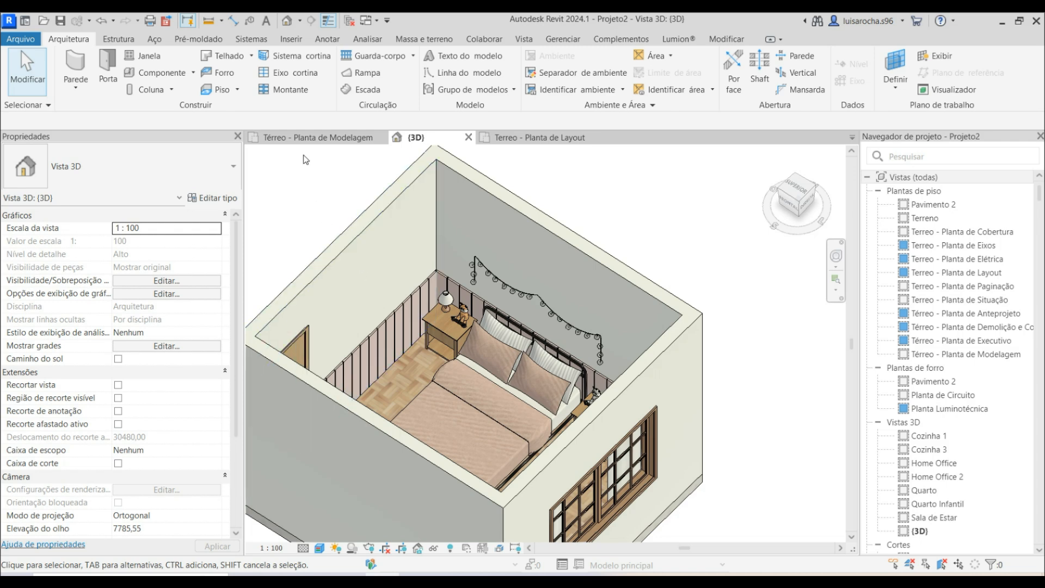
In the Térreo - Planta de Modelagem plan, place a vertical 70cm MO_Prateleira_Livros_Kino shelf between the bed and the door-side wall.
{"action": "left_click", "coordinate": [303, 139]}
{"action": "scroll", "coordinate": [354, 365], "scroll_direction": "up", "scroll_amount": 2}
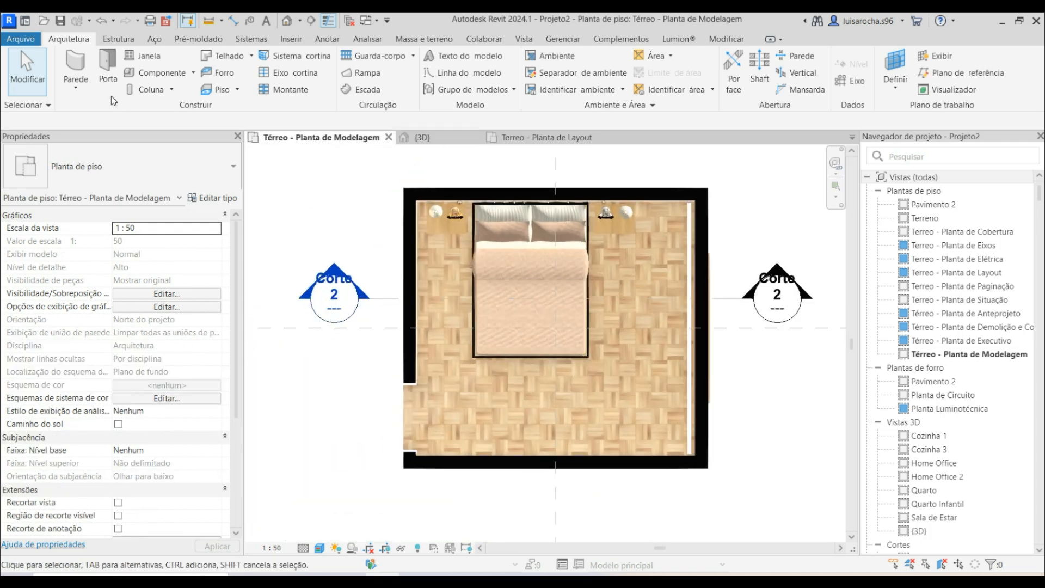
{"action": "left_click", "coordinate": [158, 72]}
{"action": "left_click", "coordinate": [169, 162]}
{"action": "type", "text": "prate"}
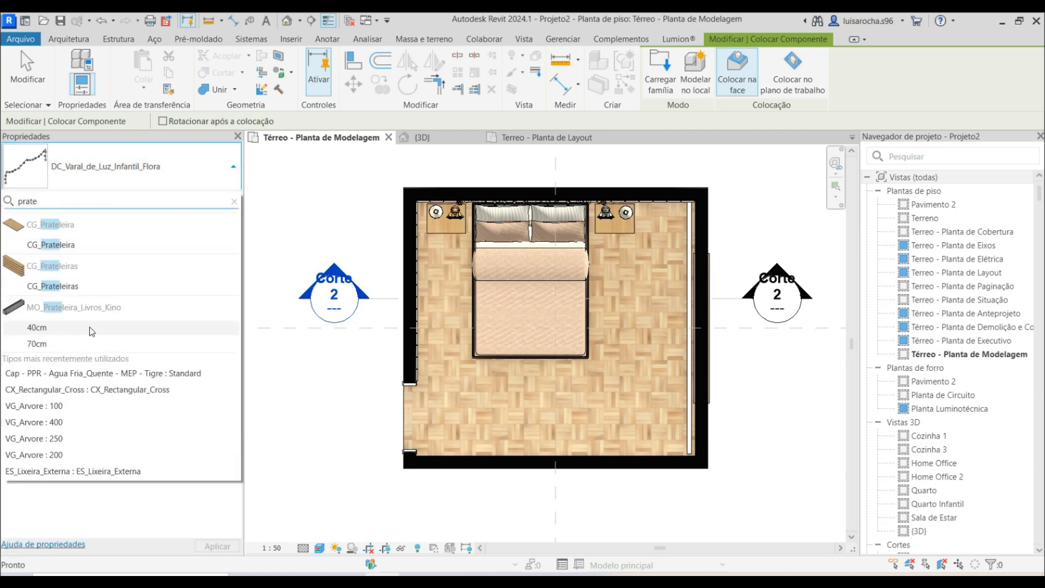
{"action": "left_click", "coordinate": [81, 343]}
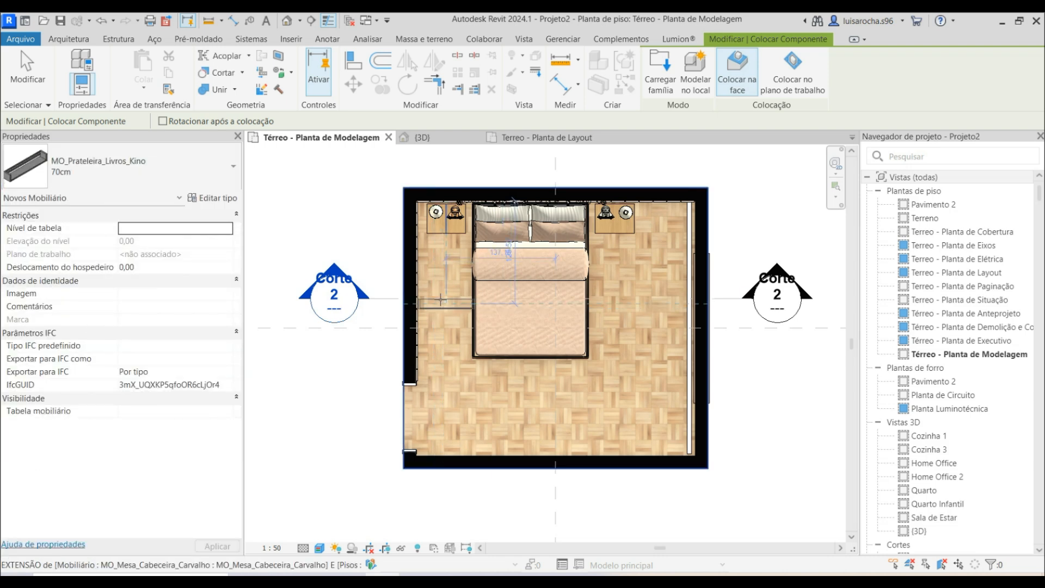
{"action": "scroll", "coordinate": [440, 301], "scroll_direction": "up", "scroll_amount": 3}
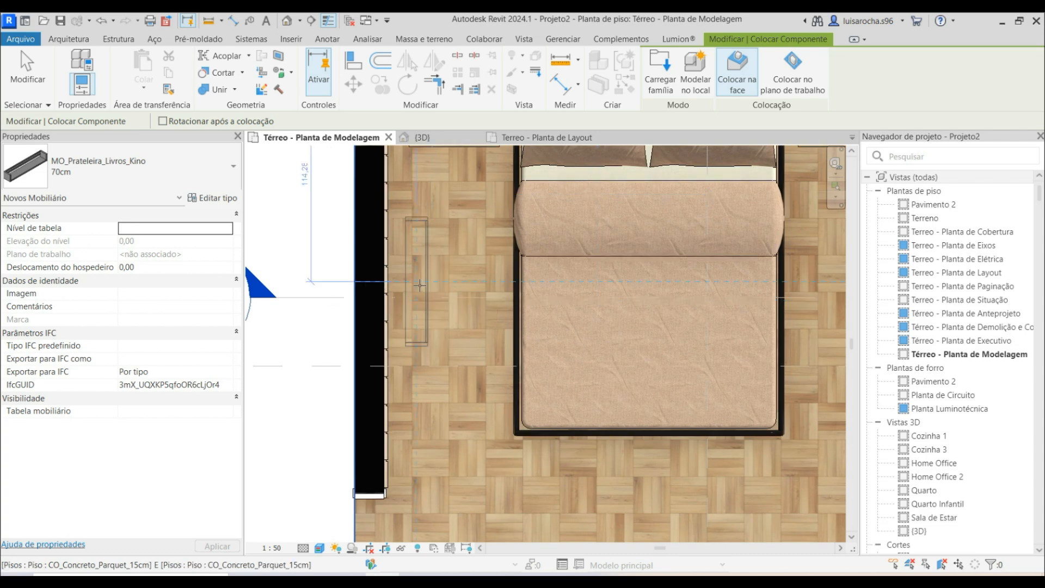
{"action": "left_click", "coordinate": [420, 285]}
{"action": "key", "text": "Escape"}
Set the shelf's distance to the door-side wall to 0, and shift it inward until its back sits flush against the panelling.
{"action": "left_click", "coordinate": [404, 269]}
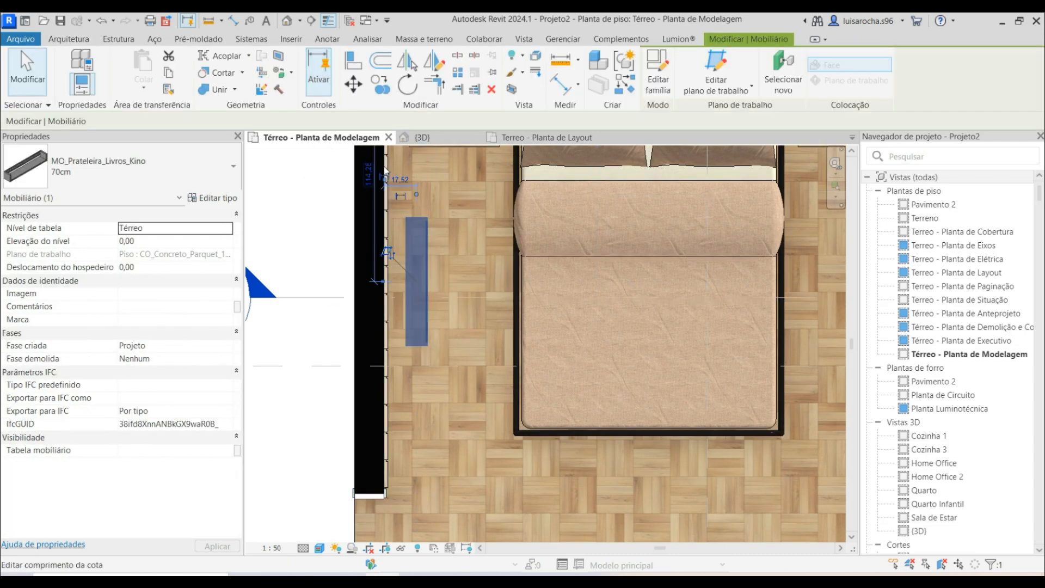
{"action": "type", "text": "0"}
{"action": "key", "text": "Return"}
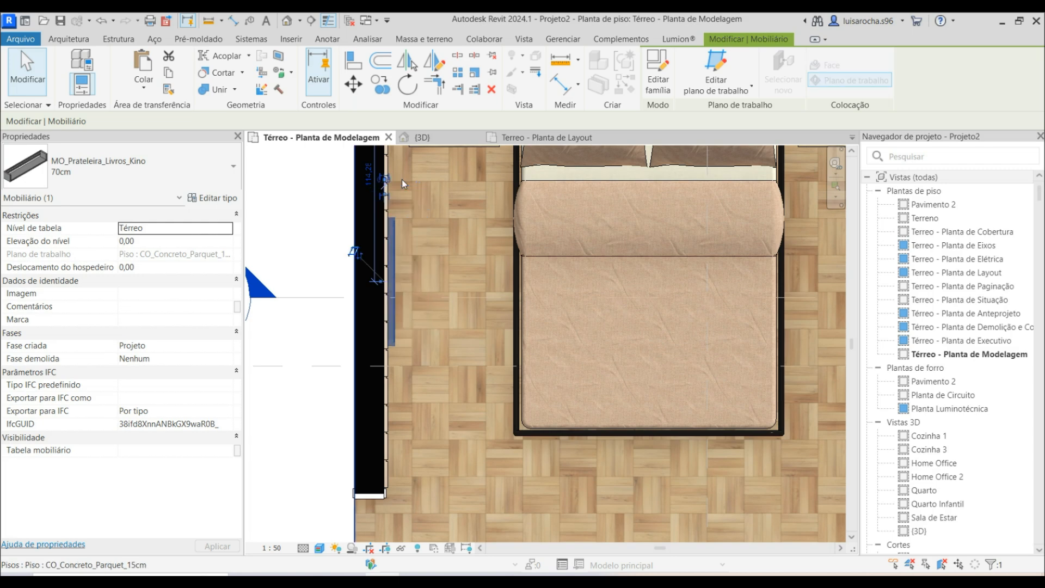
{"action": "scroll", "coordinate": [387, 204], "scroll_direction": "up", "scroll_amount": 4}
{"action": "key", "text": "Right"}
{"action": "key", "text": "Right"}
{"action": "key", "text": "Right"}
{"action": "key", "text": "Right"}
{"action": "key", "text": "Right"}
{"action": "key", "text": "Right"}
{"action": "key", "text": "Right"}
{"action": "key", "text": "Right"}
{"action": "key", "text": "Right"}
{"action": "key", "text": "Right"}
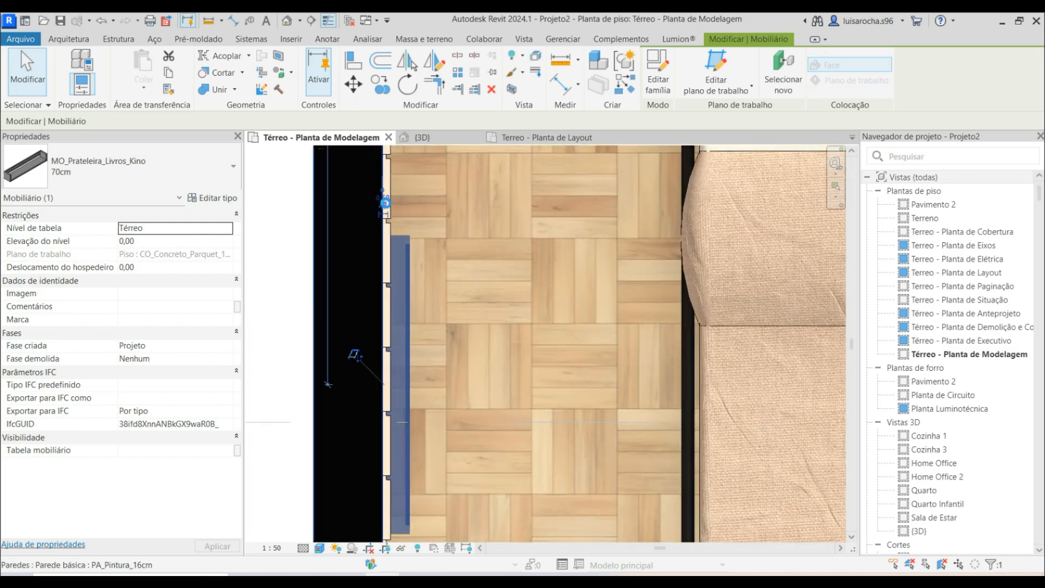
{"action": "key", "text": "Right"}
{"action": "key", "text": "Right"}
{"action": "key", "text": "Right"}
{"action": "key", "text": "Right"}
{"action": "key", "text": "Right"}
{"action": "key", "text": "Right"}
{"action": "key", "text": "Right"}
{"action": "key", "text": "Right"}
{"action": "key", "text": "Right"}
{"action": "key", "text": "Right"}
{"action": "key", "text": "Right"}
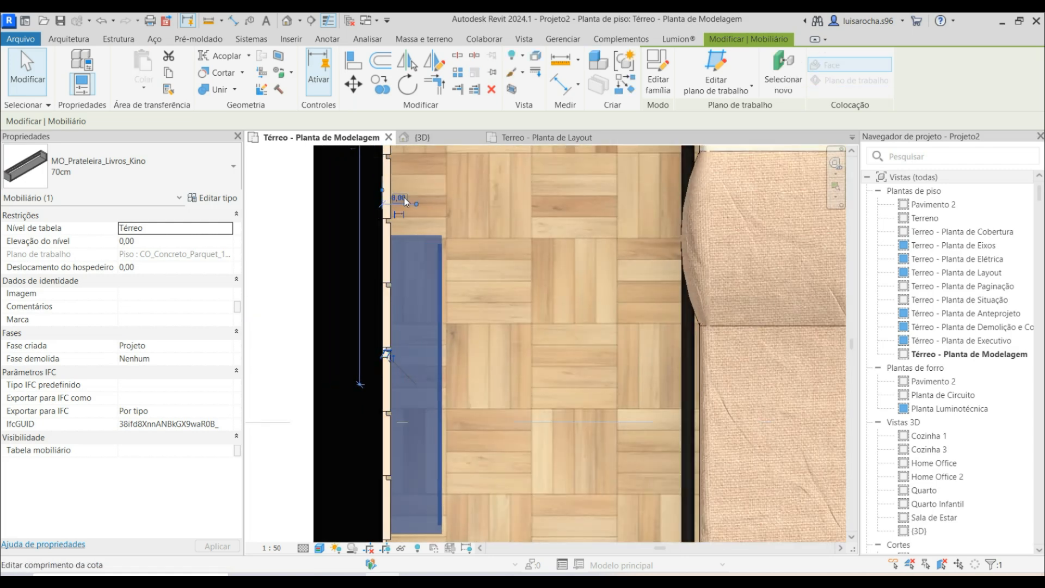
{"action": "scroll", "coordinate": [387, 233], "scroll_direction": "up", "scroll_amount": 3}
{"action": "key", "text": "m"}
{"action": "key", "text": "v"}
{"action": "left_click", "coordinate": [381, 236]}
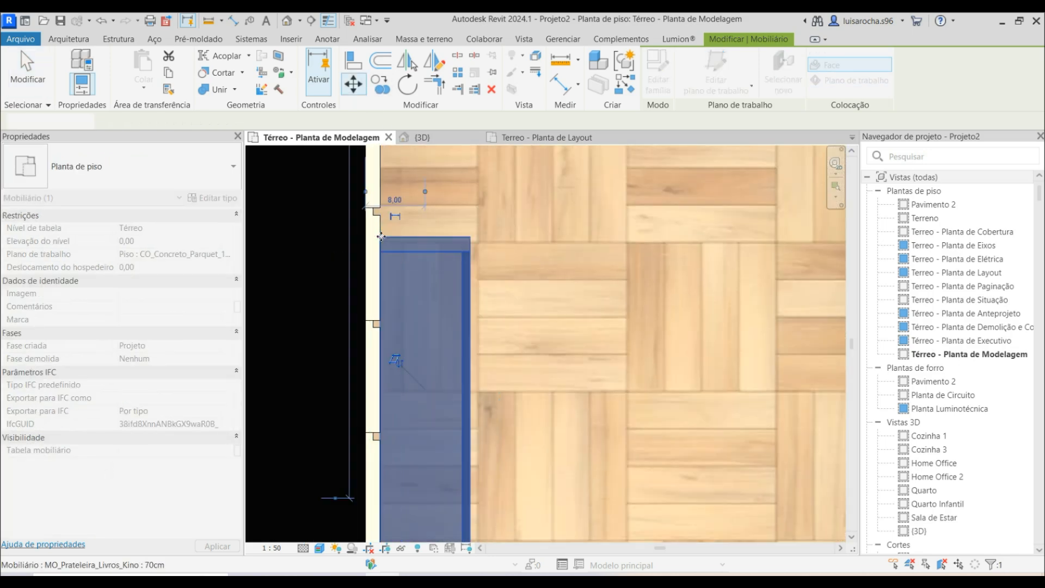
Set the shelf's elevation from level to 40.
{"action": "scroll", "coordinate": [448, 235], "scroll_direction": "down", "scroll_amount": 4}
{"action": "left_click", "coordinate": [171, 244]}
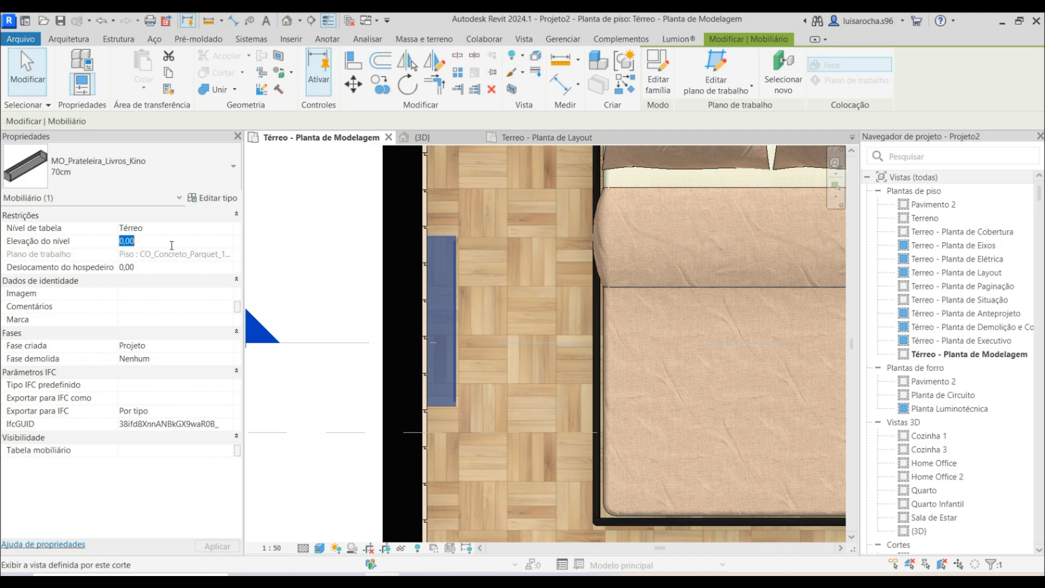
{"action": "left_click", "coordinate": [316, 210]}
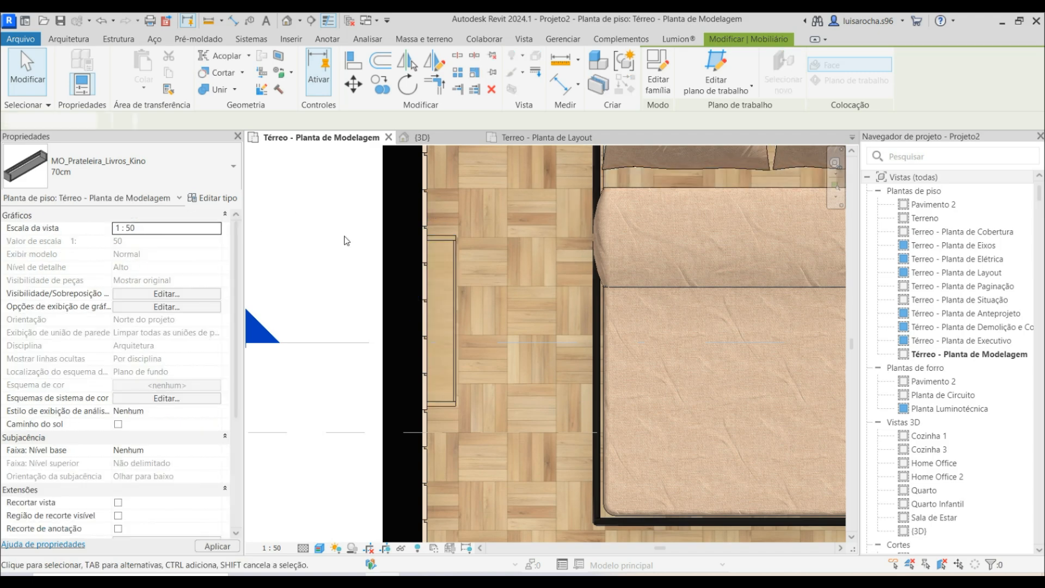
Set the distance between the shelf's near end and the headboard wall to 70.
{"action": "scroll", "coordinate": [427, 302], "scroll_direction": "down", "scroll_amount": 3}
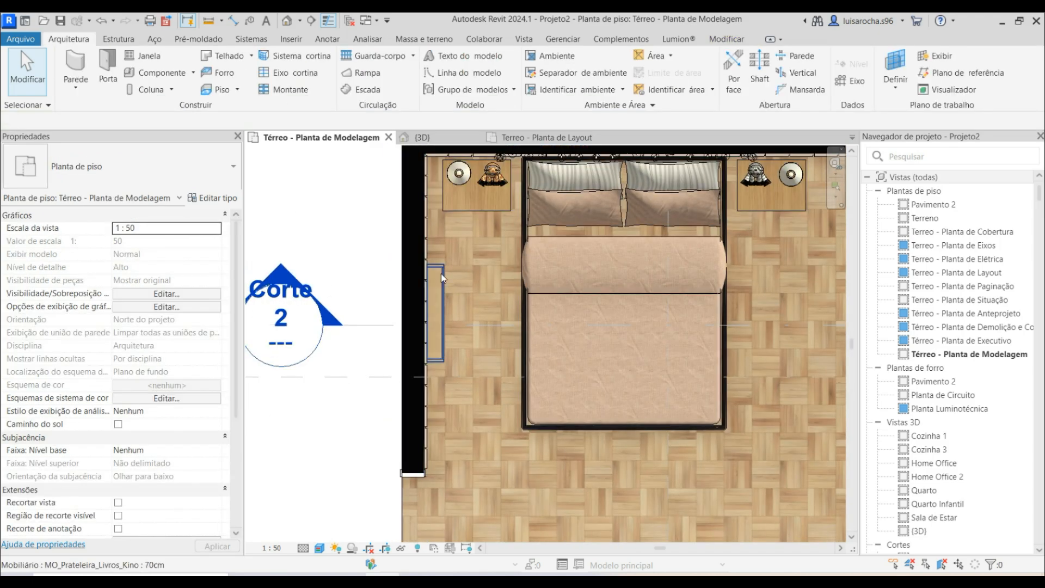
{"action": "left_click", "coordinate": [442, 274]}
{"action": "left_click_drag", "start_coordinate": [393, 314], "coordinate": [440, 268]}
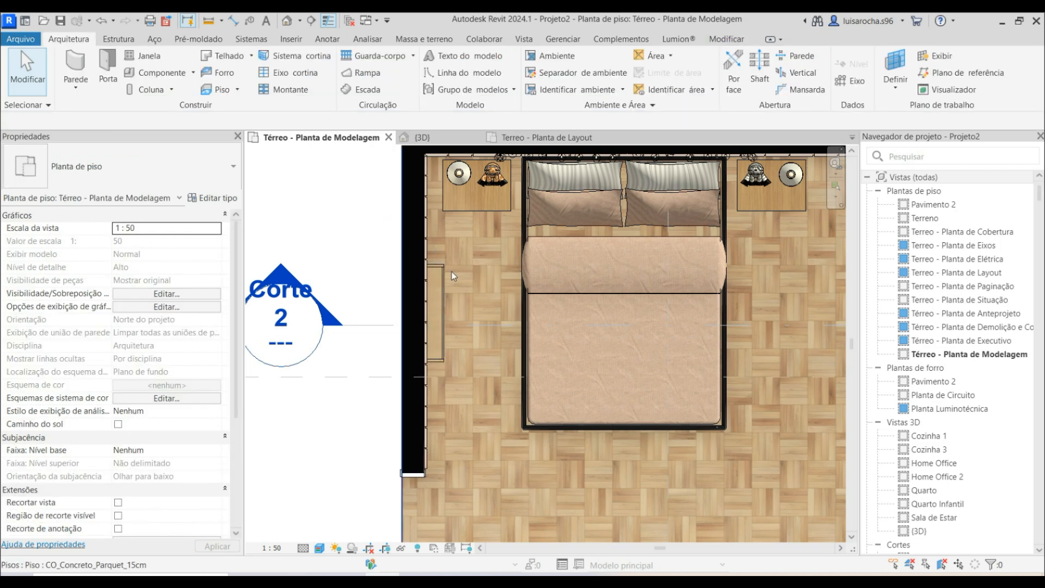
{"action": "left_click", "coordinate": [431, 297]}
{"action": "left_click_drag", "start_coordinate": [441, 263], "coordinate": [441, 264]}
{"action": "left_click", "coordinate": [388, 213]}
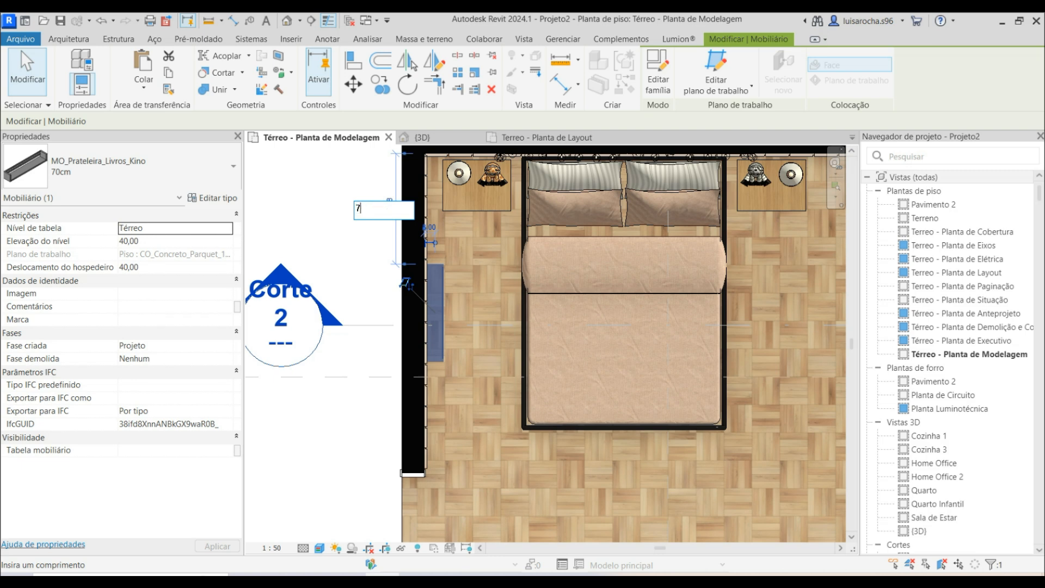
{"action": "key", "text": "Return"}
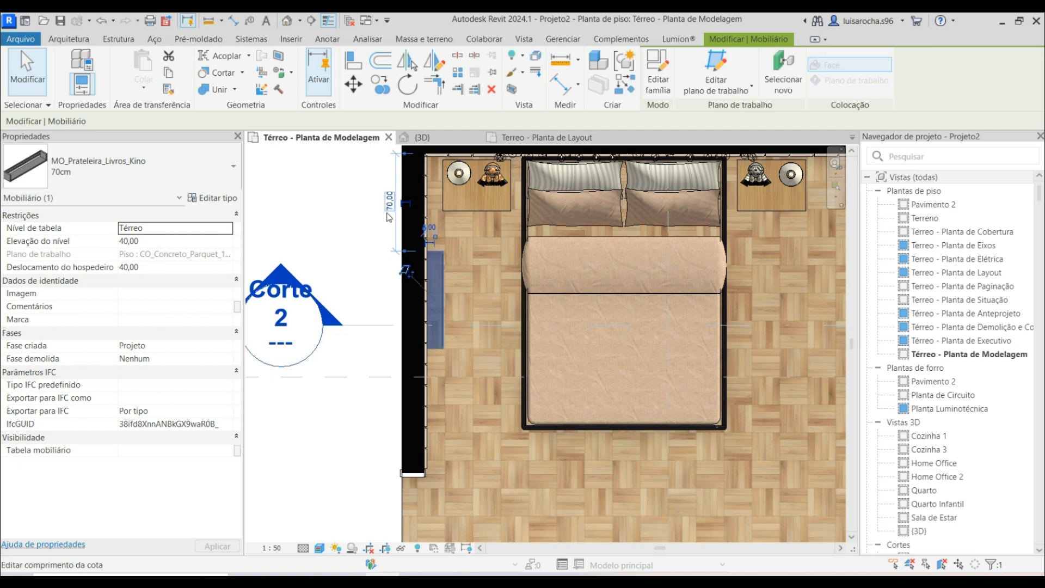
{"action": "left_click", "coordinate": [301, 200]}
Open the Corte 2 section and copy the shelf vertically 20 above the original.
{"action": "double_click", "coordinate": [283, 341]}
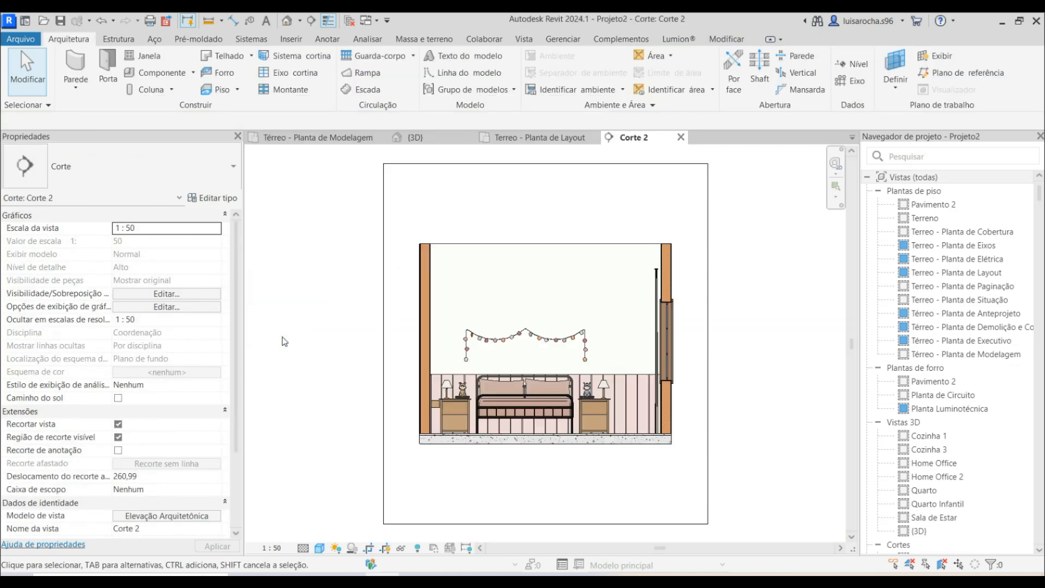
{"action": "scroll", "coordinate": [418, 413], "scroll_direction": "up", "scroll_amount": 6}
{"action": "left_click", "coordinate": [428, 370]}
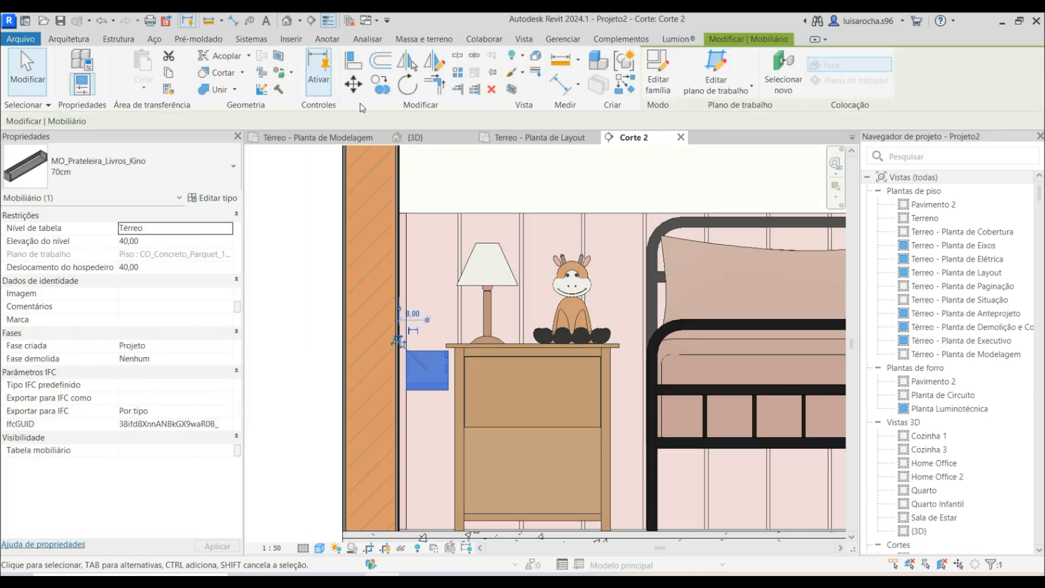
{"action": "left_click", "coordinate": [370, 88]}
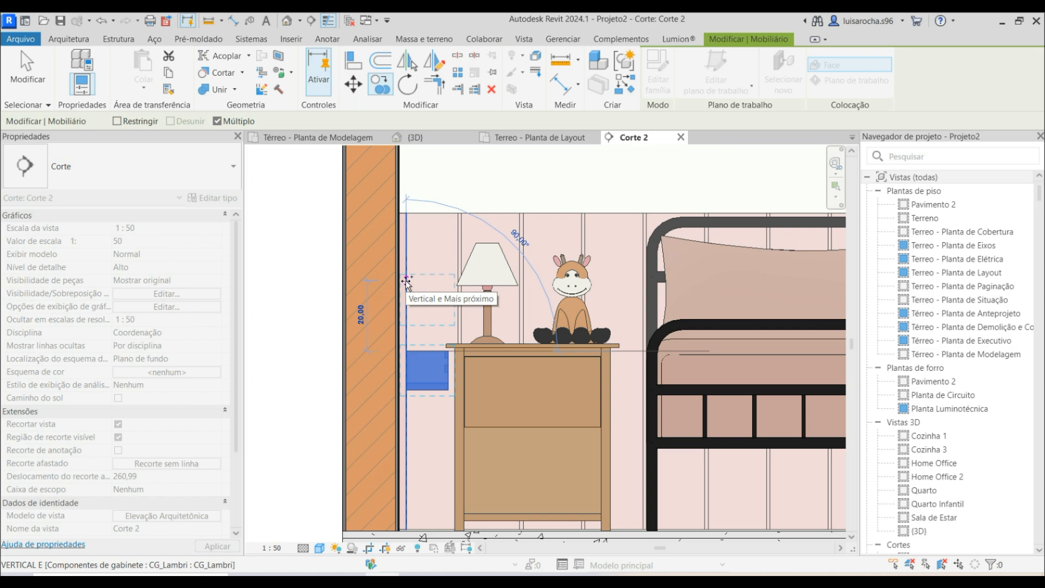
{"action": "left_click", "coordinate": [407, 281]}
{"action": "key", "text": "Escape"}
Set the lower shelf's elevation from level to 30 and check both shelves in the 3D view.
{"action": "left_click", "coordinate": [421, 386]}
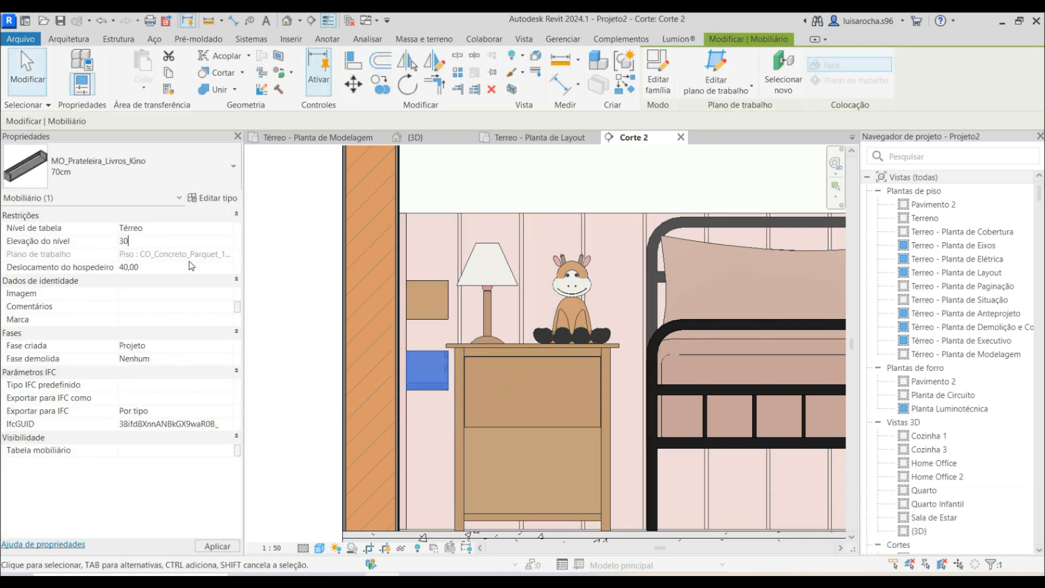
{"action": "type", "text": "30"}
{"action": "left_click", "coordinate": [305, 275]}
{"action": "left_click", "coordinate": [439, 138]}
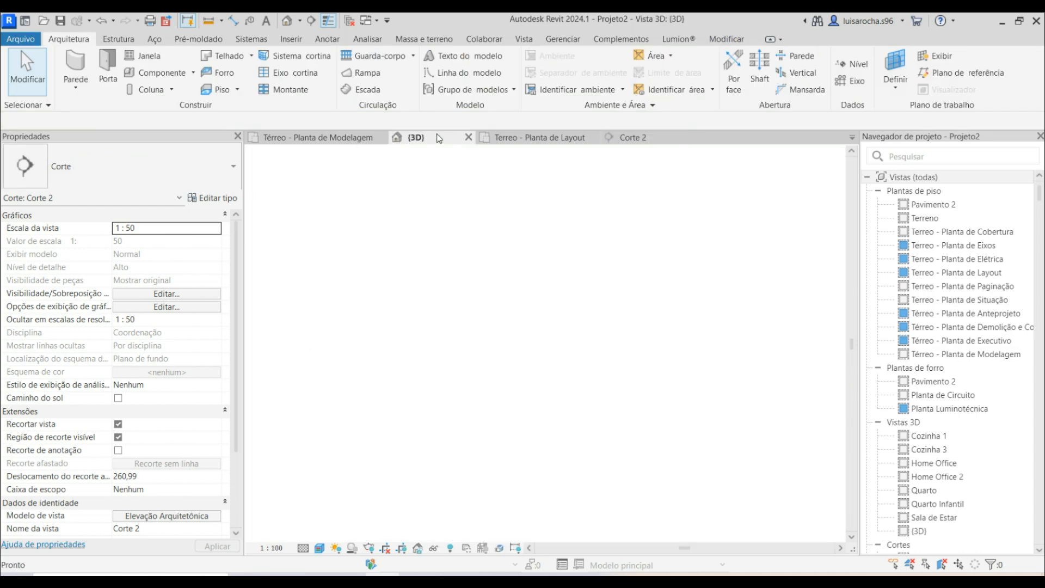
{"action": "middle_click_drag", "start_coordinate": [635, 273], "coordinate": [508, 263], "text": "shift"}
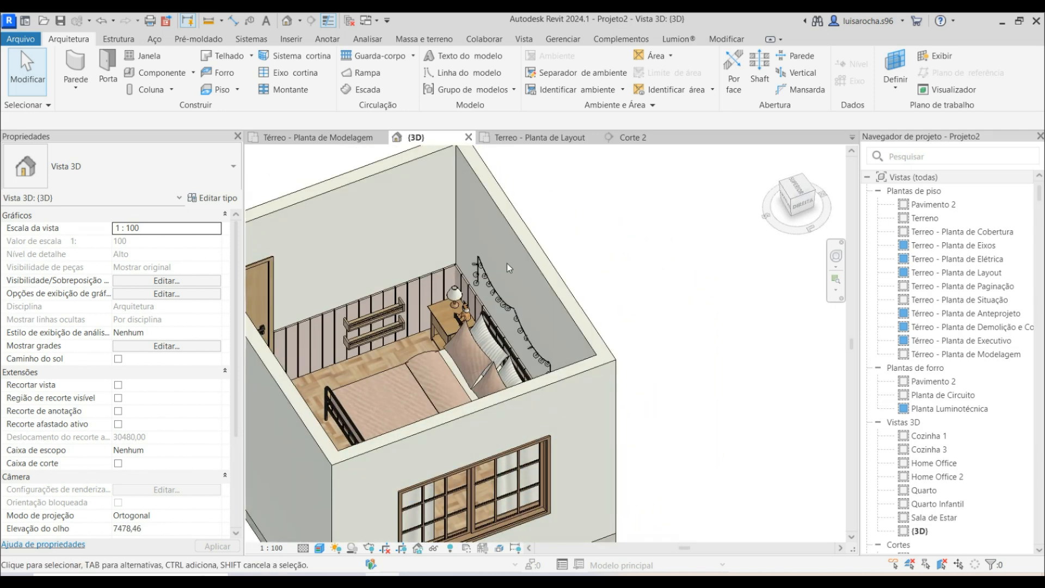
Back in the modelling floor plan, place a DC_Quadro_Infantil_Urso picture vertically between the shelves and the bed.
{"action": "left_click", "coordinate": [294, 141]}
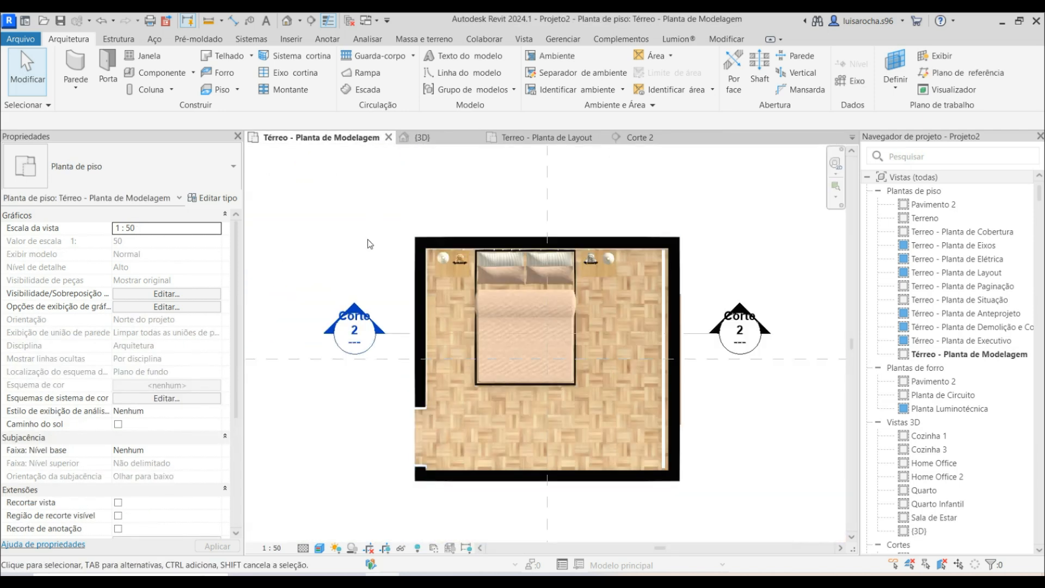
{"action": "left_click", "coordinate": [161, 72]}
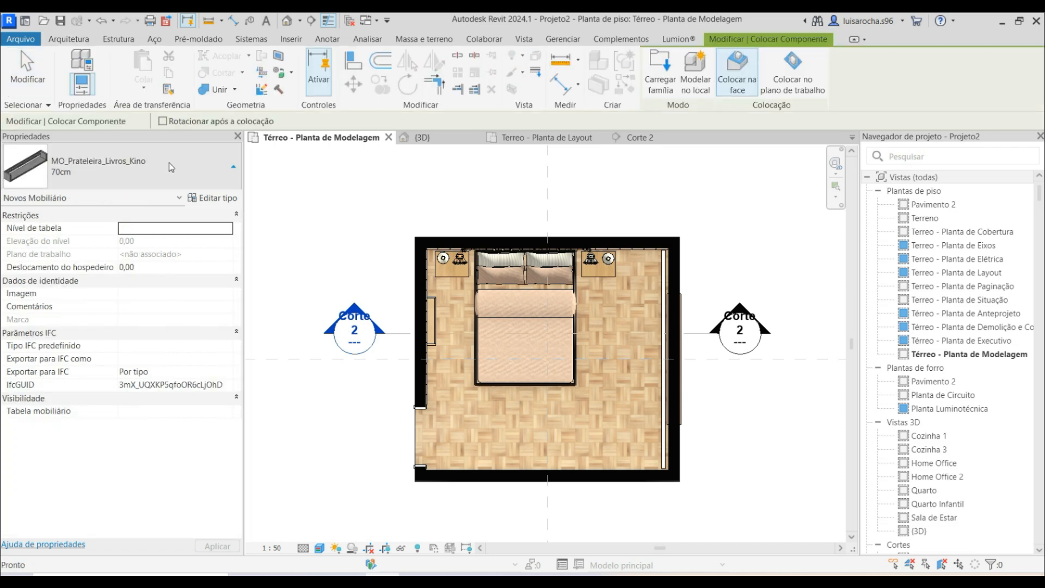
{"action": "left_click", "coordinate": [171, 166]}
{"action": "type", "text": "quadr"}
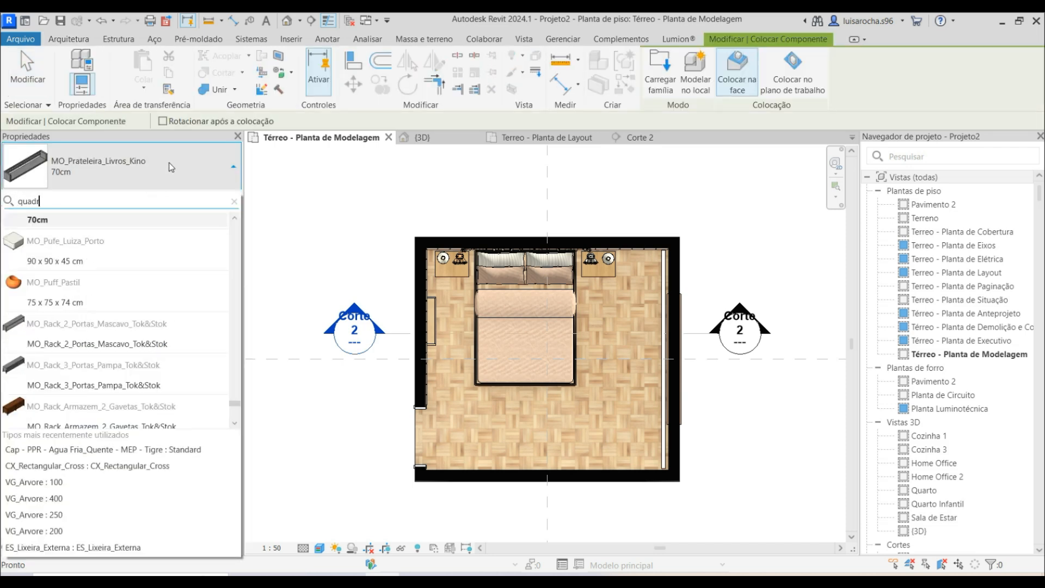
{"action": "type", "text": "o inf"}
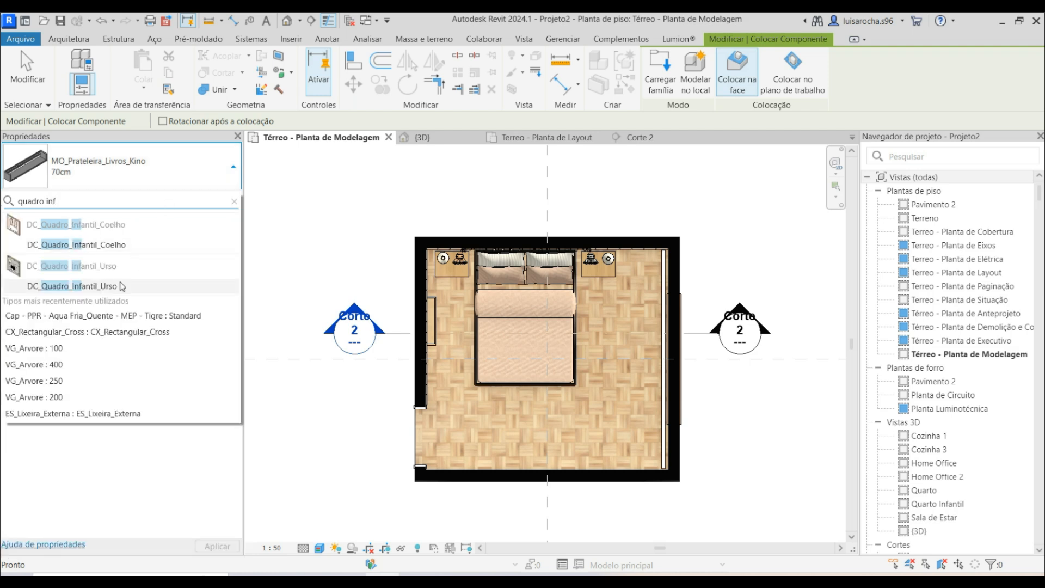
{"action": "left_click", "coordinate": [71, 286]}
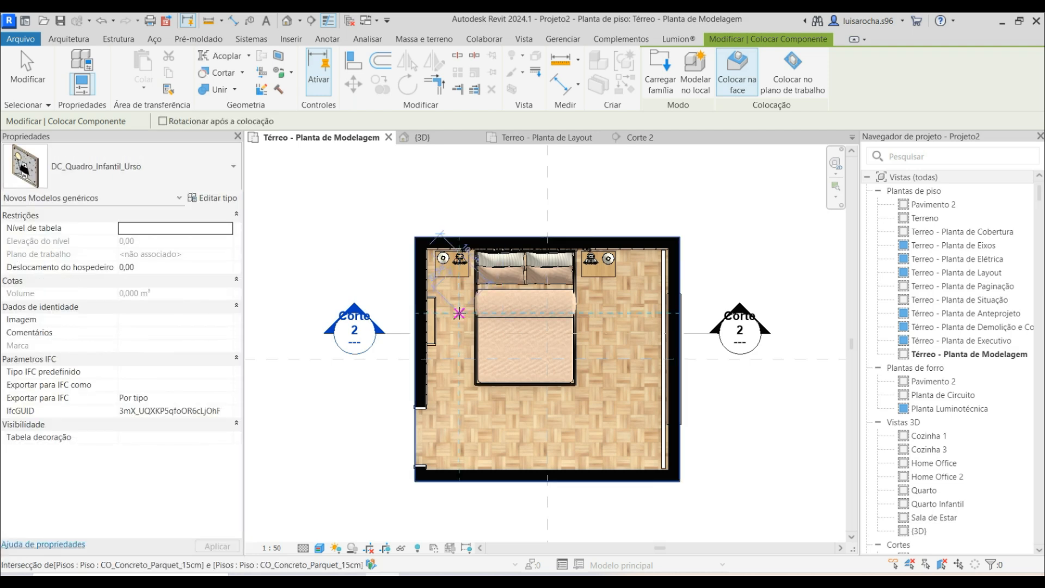
{"action": "scroll", "coordinate": [460, 313], "scroll_direction": "up", "scroll_amount": 5}
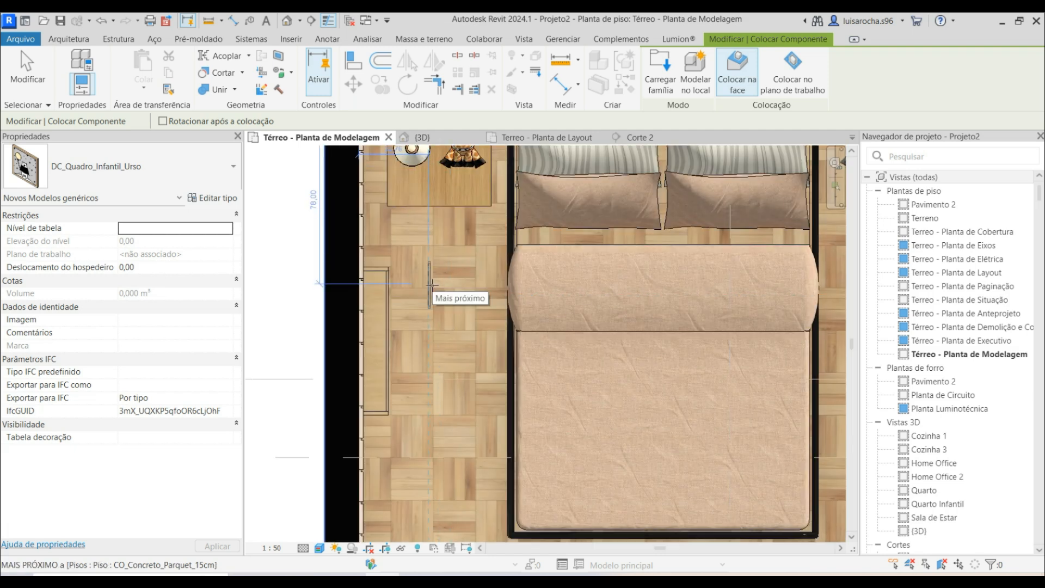
{"action": "left_click", "coordinate": [437, 315]}
{"action": "scroll", "coordinate": [432, 280], "scroll_direction": "down", "scroll_amount": 6}
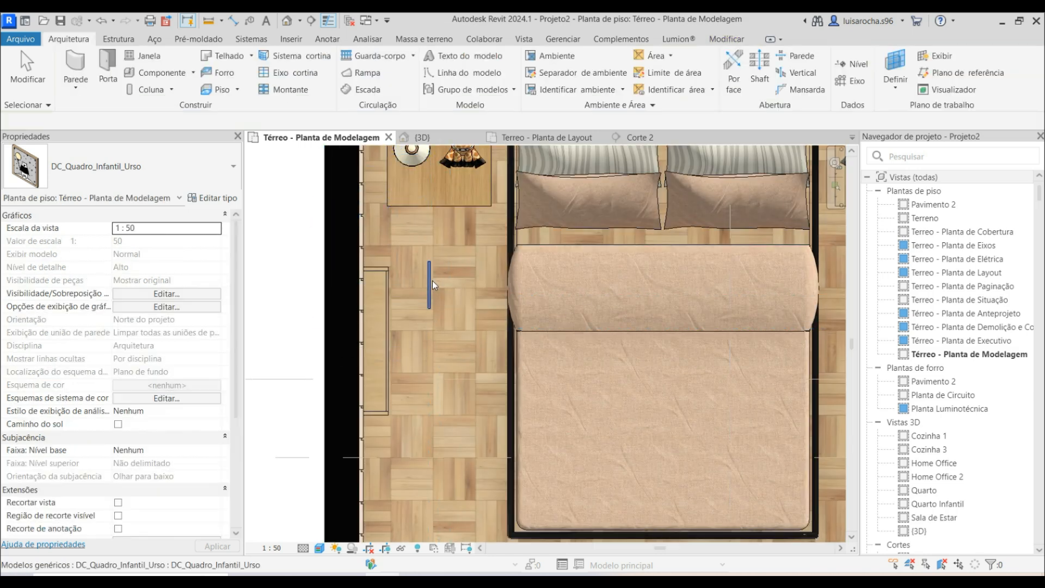
Draw a vertical section line through the room between the picture and the bed, looking toward the shelf wall.
{"action": "key", "text": "Escape"}
{"action": "key", "text": "Escape"}
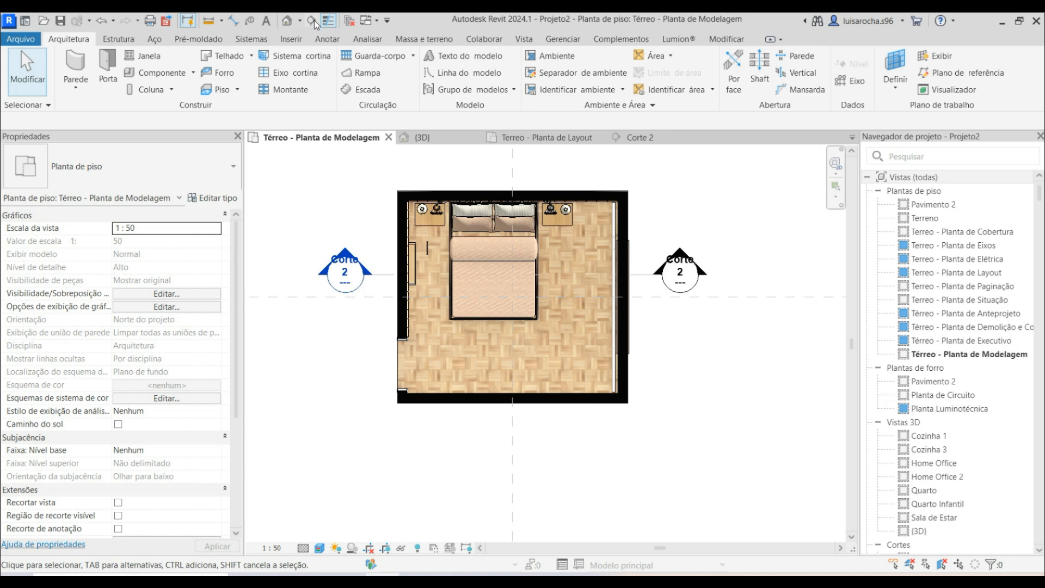
{"action": "left_click", "coordinate": [311, 21]}
{"action": "left_click", "coordinate": [452, 441]}
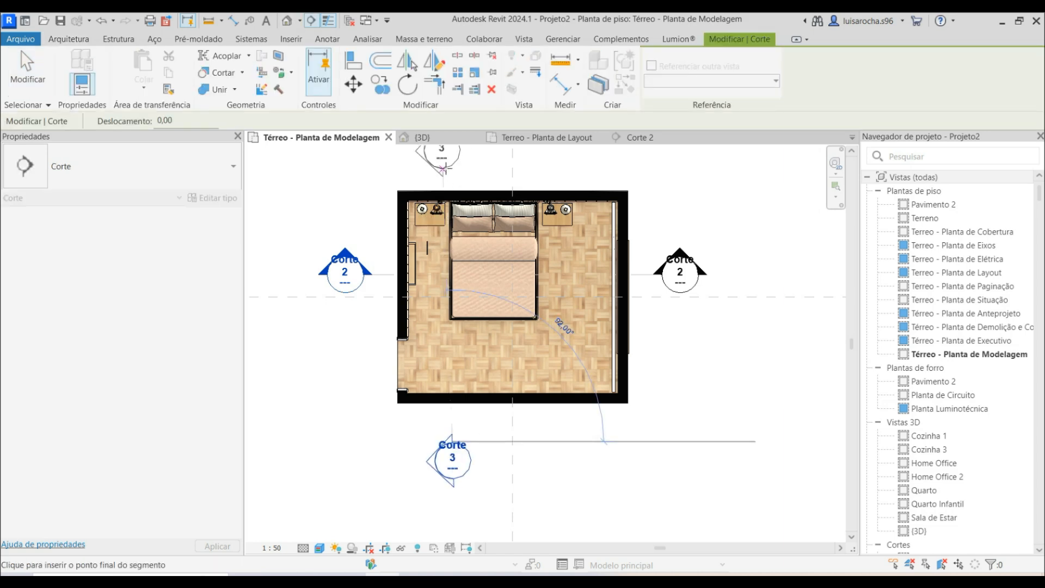
{"action": "left_click", "coordinate": [452, 169]}
{"action": "key", "text": "Escape"}
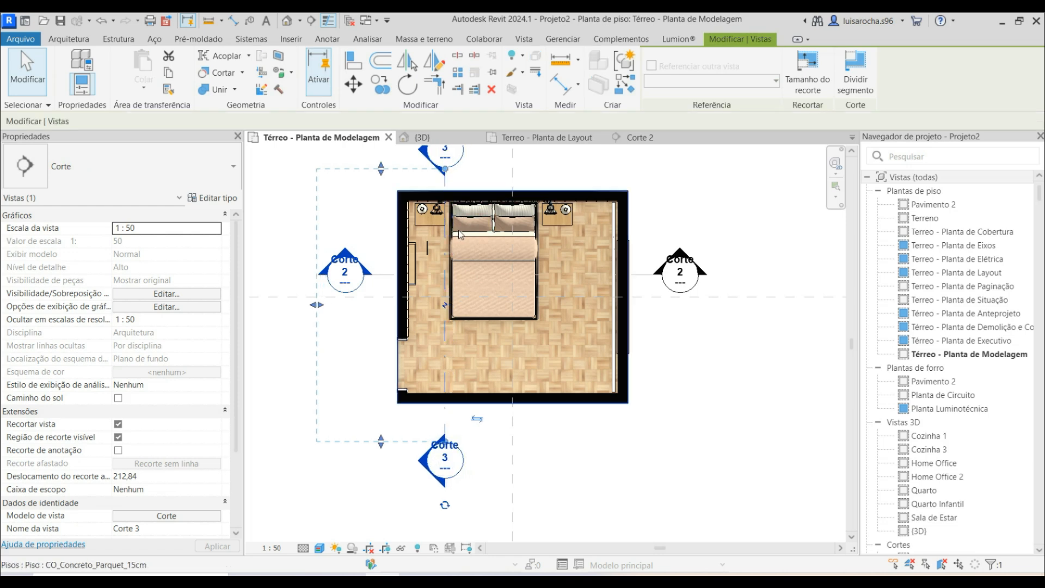
Assign the Elevação Arquitetônica view template to the new section and open it in the Realista visual style.
{"action": "scroll", "coordinate": [455, 223], "scroll_direction": "up", "scroll_amount": 3}
{"action": "scroll", "coordinate": [455, 224], "scroll_direction": "down", "scroll_amount": 3}
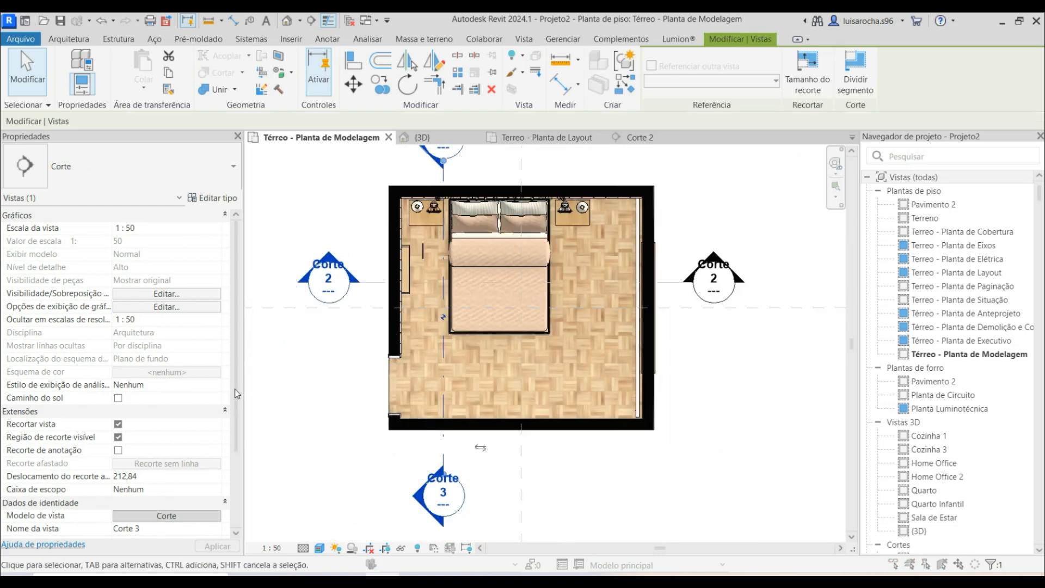
{"action": "left_click", "coordinate": [166, 516]}
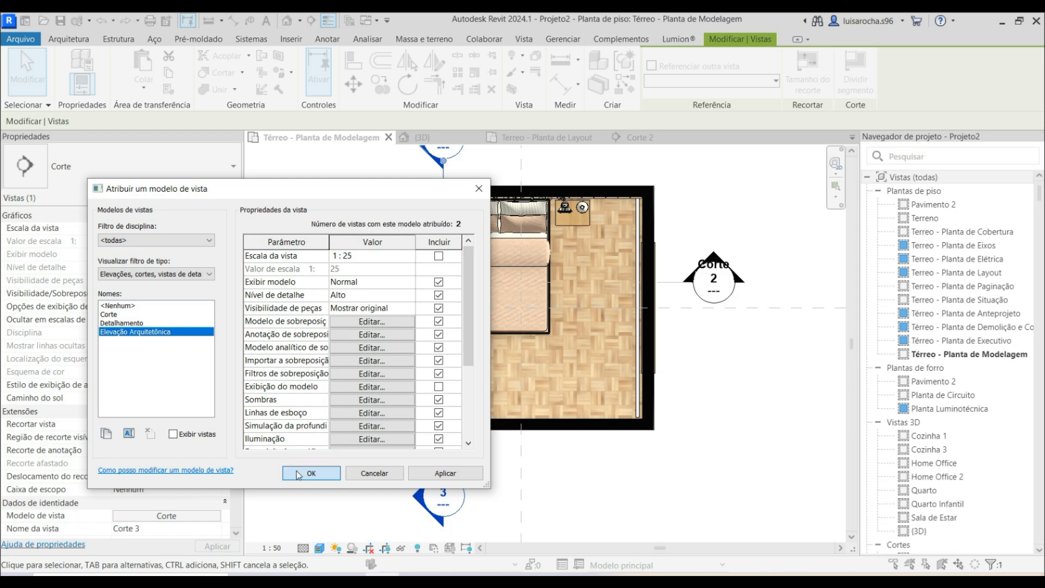
{"action": "left_click", "coordinate": [311, 473]}
{"action": "double_click", "coordinate": [439, 495]}
{"action": "scroll", "coordinate": [653, 424], "scroll_direction": "up", "scroll_amount": 4}
{"action": "left_click", "coordinate": [319, 548]}
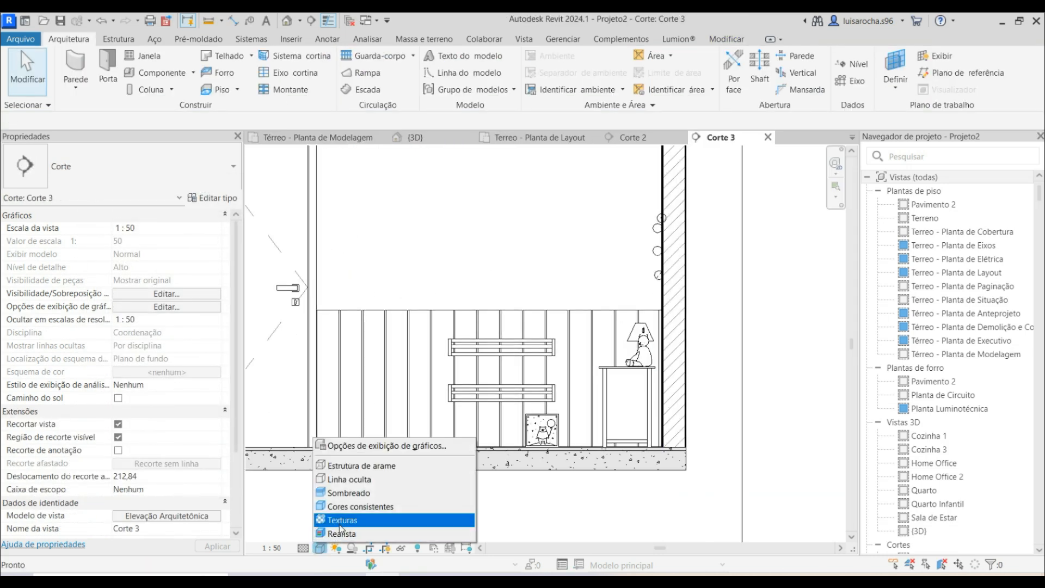
{"action": "left_click", "coordinate": [342, 534]}
Raise the bear picture to about 110 above the floor and align its outer edge with the shelf end nearest the nightstand.
{"action": "left_click_drag", "start_coordinate": [542, 430], "coordinate": [540, 264]}
{"action": "key", "text": "a"}
{"action": "key", "text": "l"}
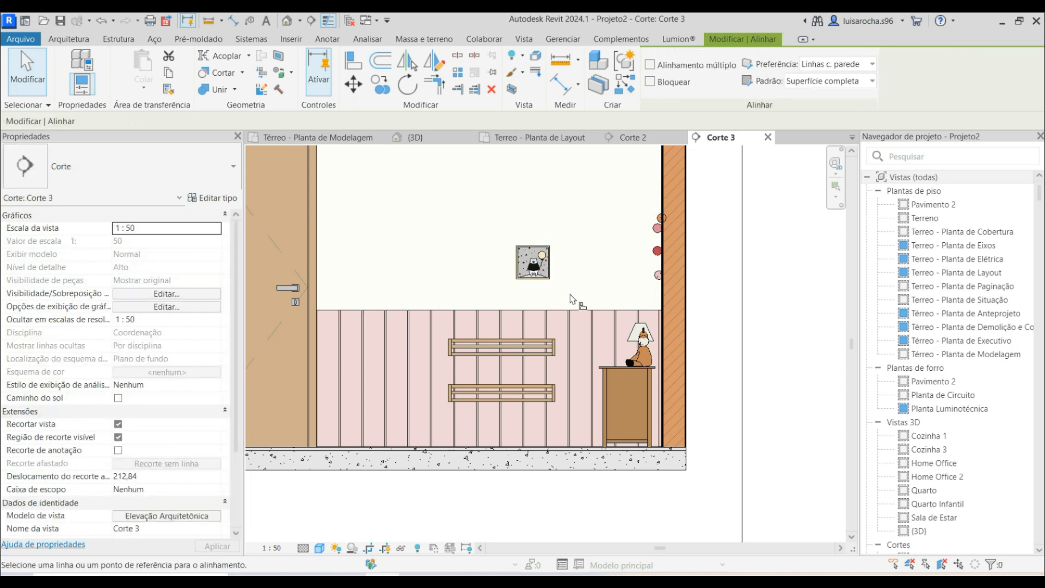
{"action": "scroll", "coordinate": [566, 337], "scroll_direction": "up", "scroll_amount": 2}
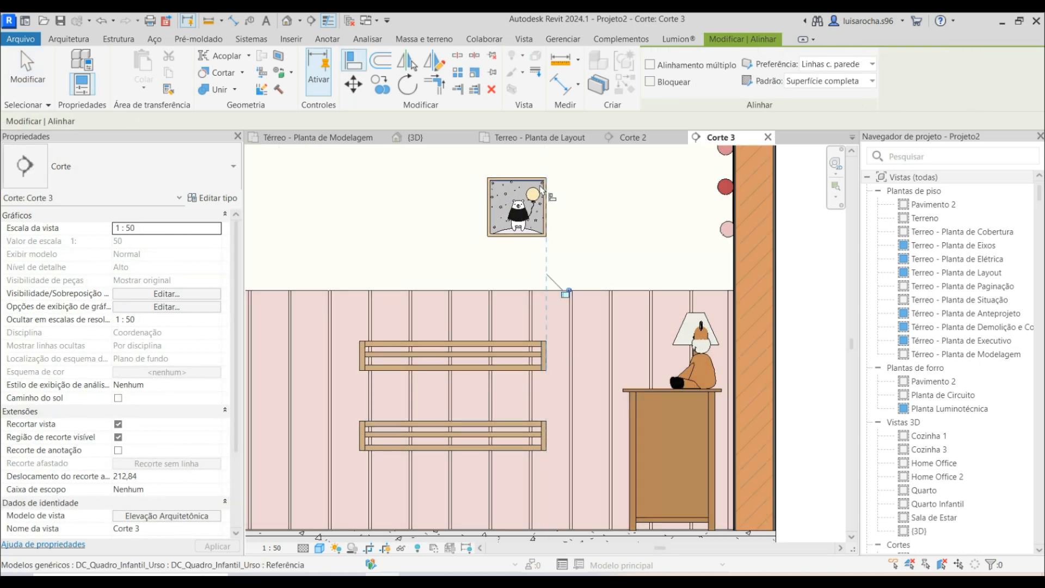
{"action": "key", "text": "Escape"}
Copy the bear picture horizontally 48 so the copy lines up with the opposite end of the shelves.
{"action": "left_click", "coordinate": [535, 235]}
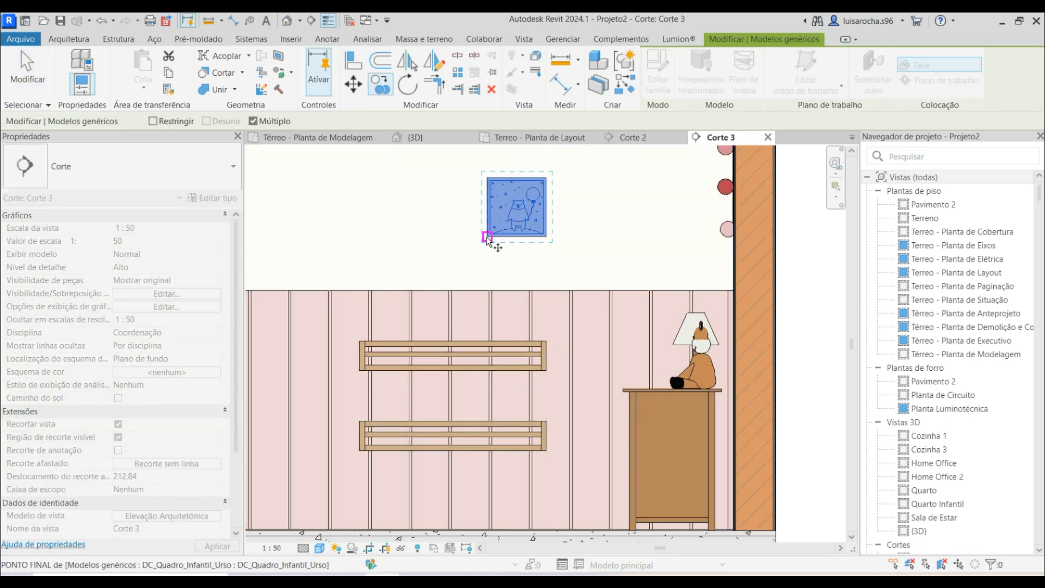
{"action": "left_click", "coordinate": [488, 238]}
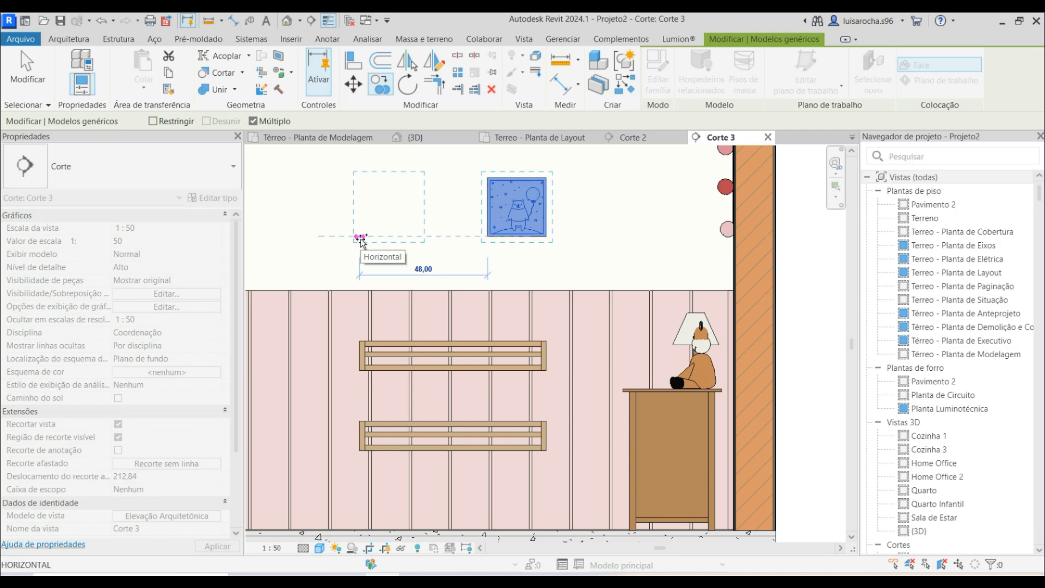
{"action": "left_click", "coordinate": [361, 240]}
{"action": "left_click", "coordinate": [401, 273]}
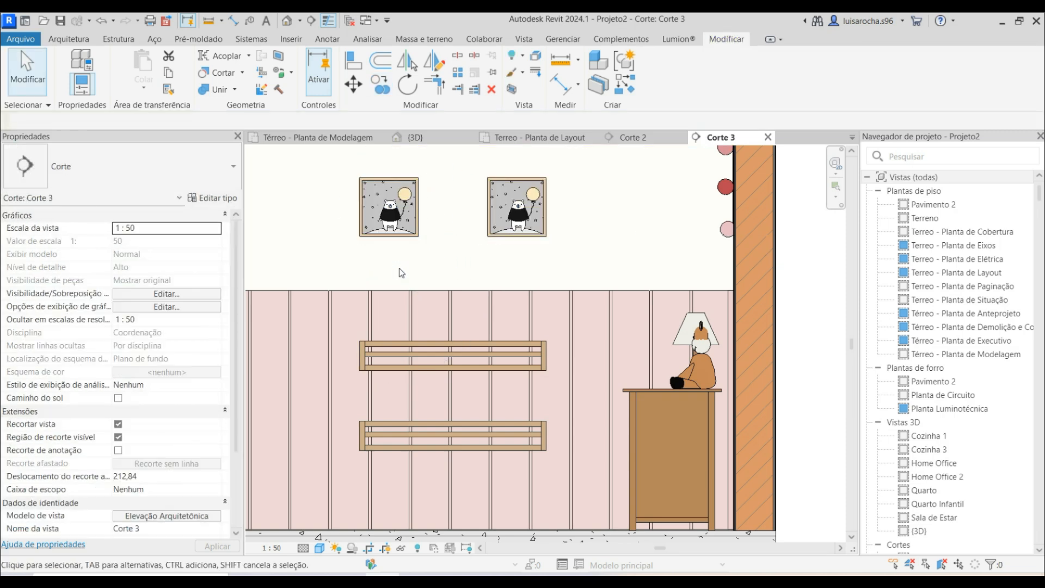
{"action": "key", "text": "a"}
{"action": "key", "text": "l"}
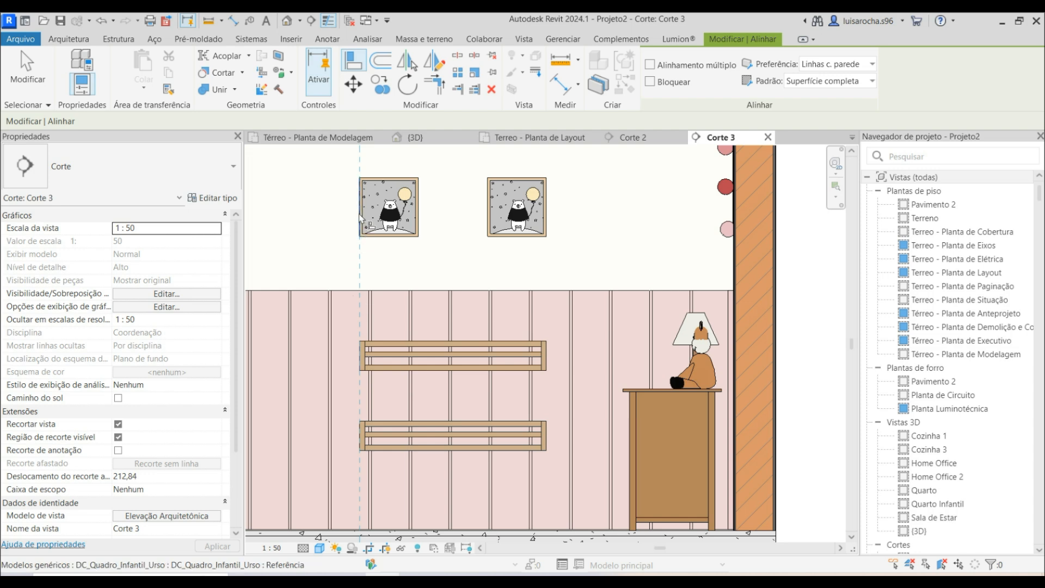
{"action": "key", "text": "Escape"}
{"action": "key", "text": "Escape"}
Change the copied picture's type to DC_Quadro_Infantil_Coelho.
{"action": "left_click", "coordinate": [377, 236]}
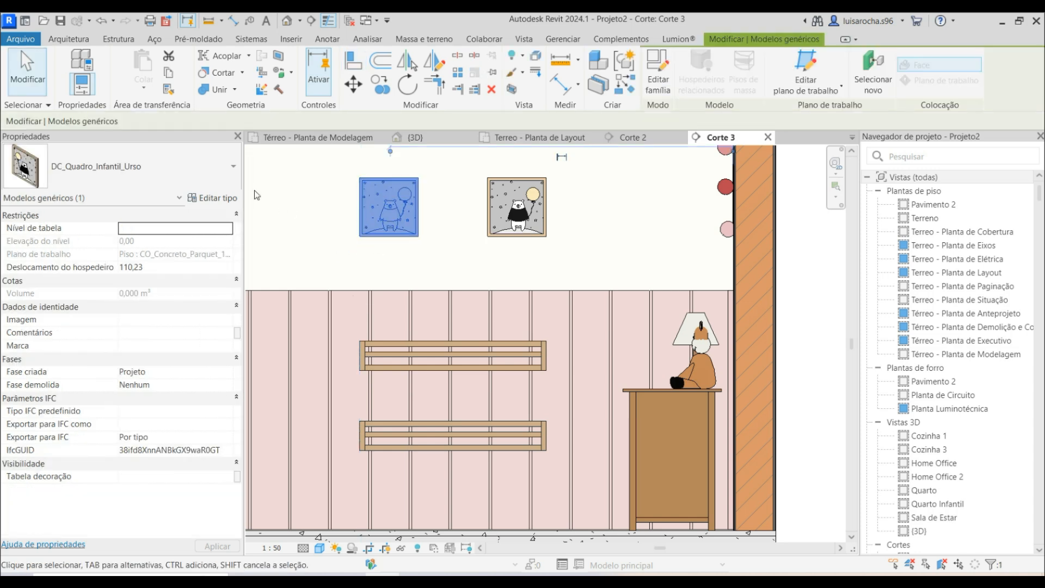
{"action": "left_click", "coordinate": [141, 177]}
{"action": "type", "text": "coa"}
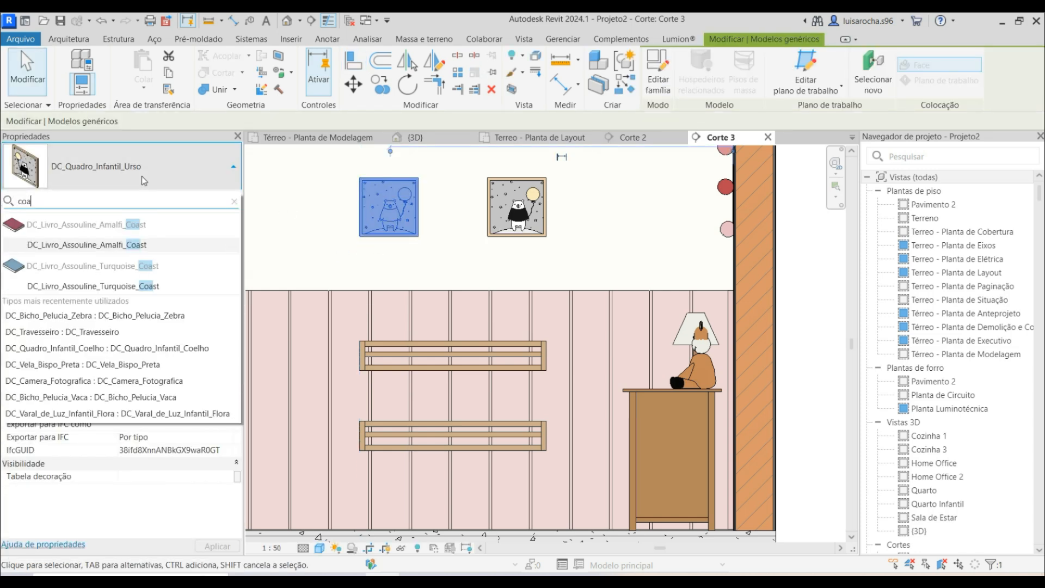
{"action": "key", "text": "BackSpace"}
{"action": "key", "text": "BackSpace"}
{"action": "type", "text": "e"}
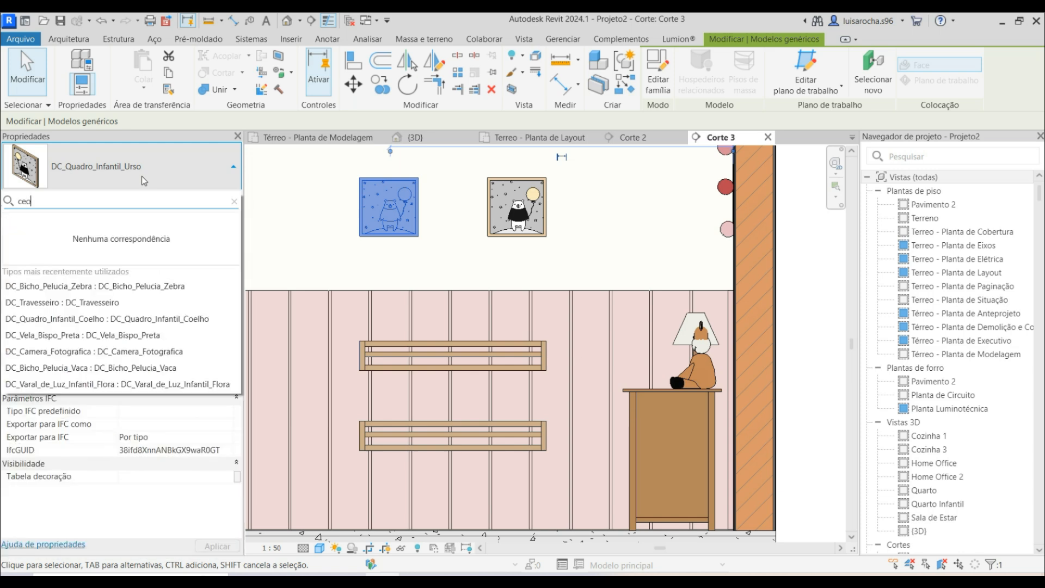
{"action": "key", "text": "BackSpace"}
{"action": "type", "text": "oe"}
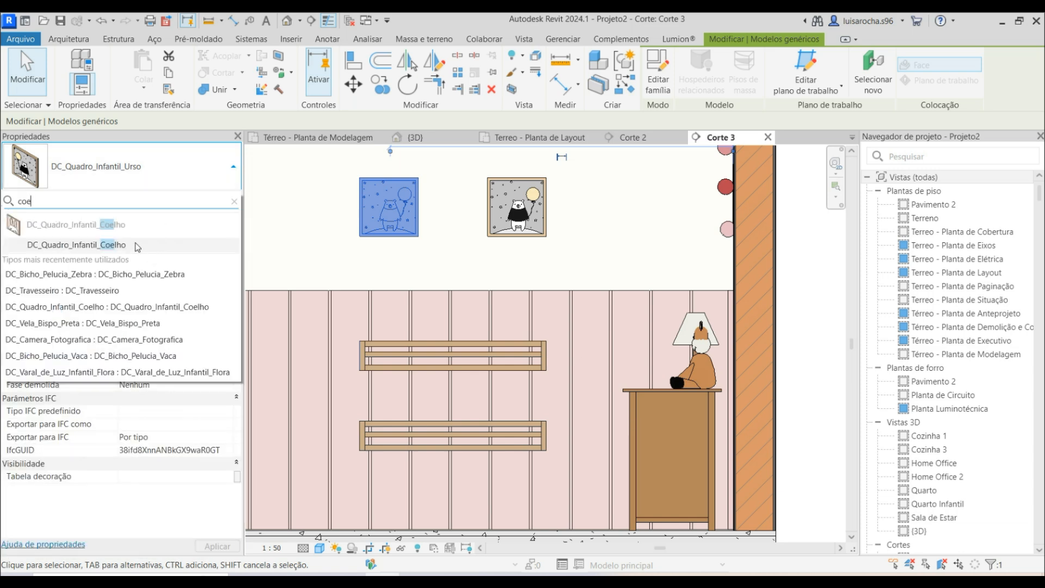
{"action": "left_click", "coordinate": [139, 245]}
{"action": "left_click", "coordinate": [409, 279]}
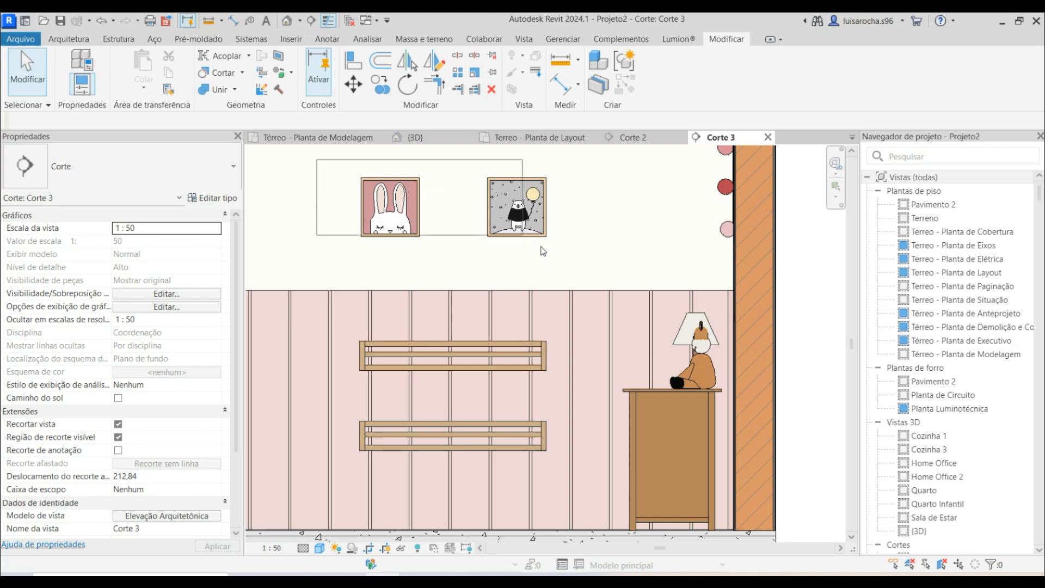
Move both pictures horizontally in the modelling floor plan against the shelf wall and check the room in 3D.
{"action": "left_click_drag", "start_coordinate": [541, 246], "coordinate": [567, 254]}
{"action": "left_click", "coordinate": [309, 135]}
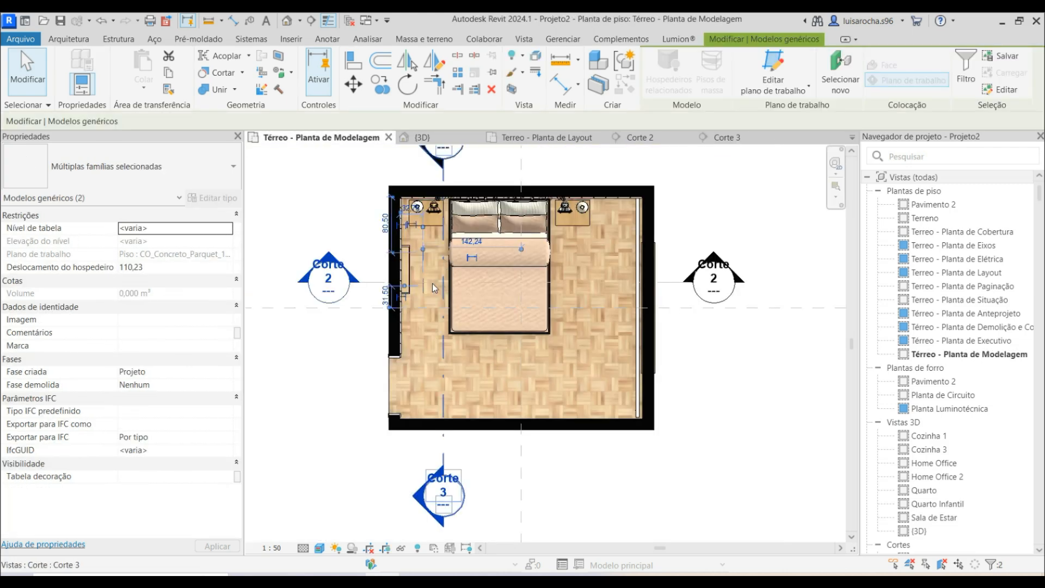
{"action": "scroll", "coordinate": [435, 288], "scroll_direction": "up", "scroll_amount": 5}
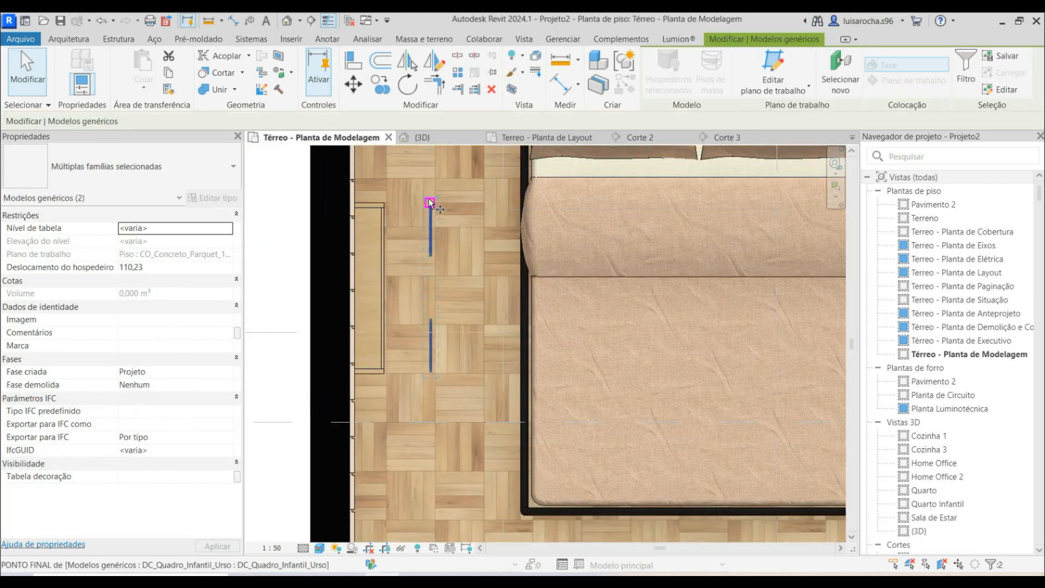
{"action": "key", "text": "m"}
{"action": "key", "text": "v"}
{"action": "scroll", "coordinate": [430, 203], "scroll_direction": "up", "scroll_amount": 4}
{"action": "left_click", "coordinate": [430, 206]}
{"action": "scroll", "coordinate": [429, 207], "scroll_direction": "down", "scroll_amount": 3}
{"action": "scroll", "coordinate": [342, 211], "scroll_direction": "up", "scroll_amount": 1}
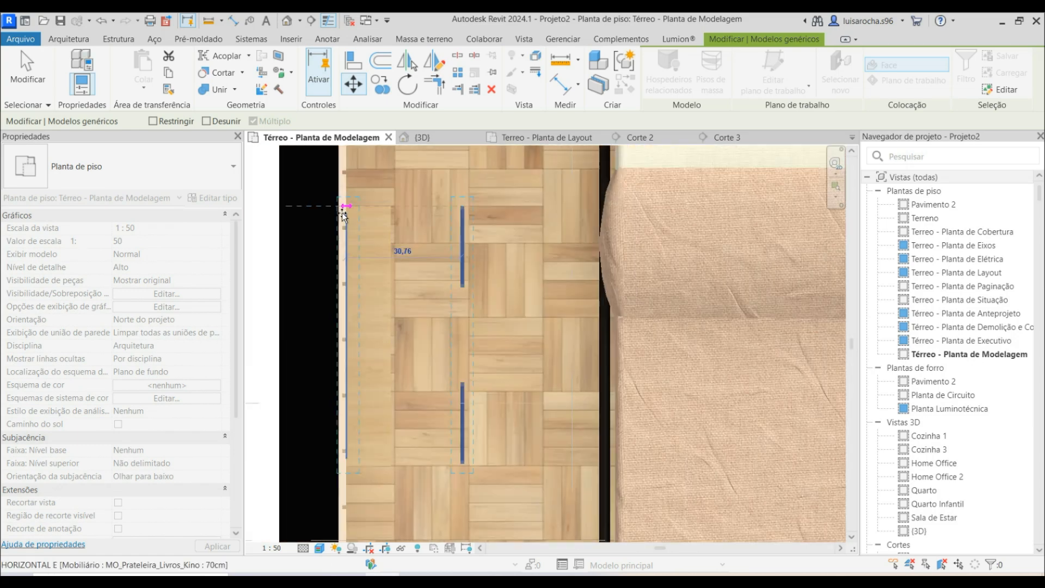
{"action": "scroll", "coordinate": [342, 211], "scroll_direction": "up", "scroll_amount": 2}
{"action": "left_click", "coordinate": [338, 203]}
{"action": "left_click", "coordinate": [446, 139]}
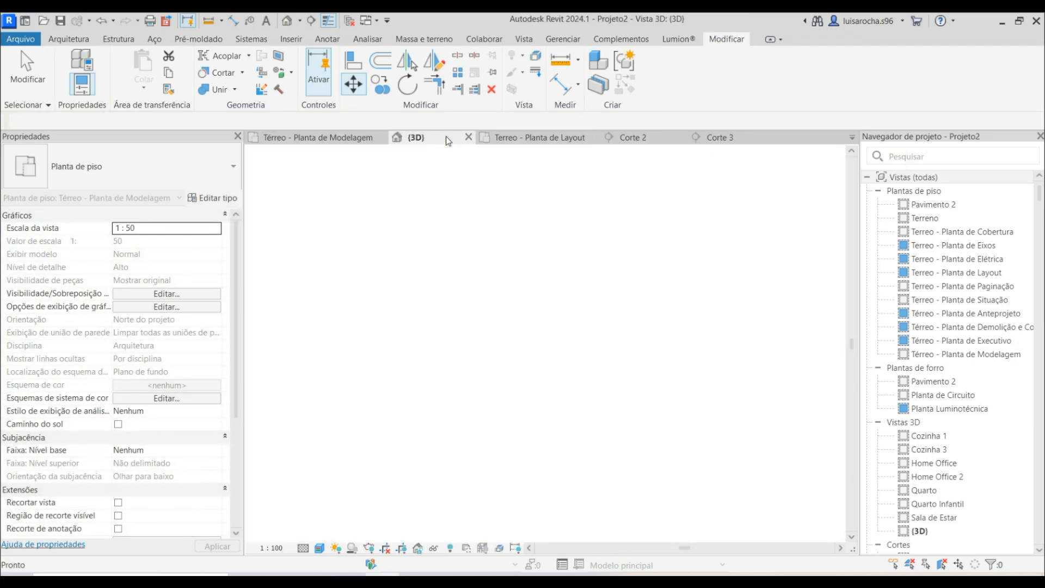
{"action": "scroll", "coordinate": [617, 214], "scroll_direction": "up", "scroll_amount": 5}
{"action": "middle_click_drag", "start_coordinate": [616, 233], "coordinate": [752, 293], "text": "shift"}
{"action": "middle_click_drag", "start_coordinate": [357, 280], "coordinate": [446, 309], "text": "shift"}
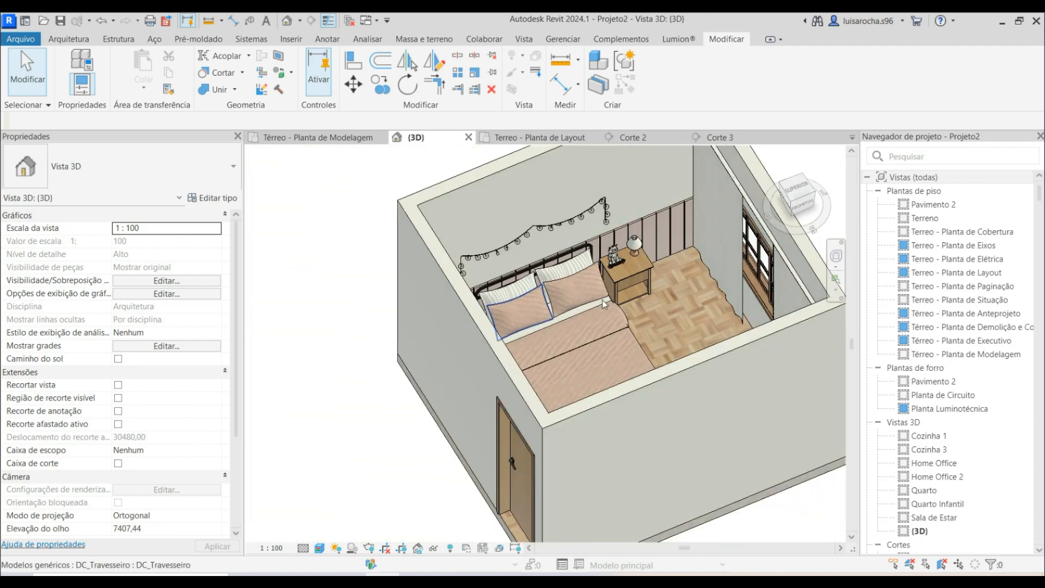
Place a MO_Cabideiro_Infantil_Austria coat rack in Amarelo in the modelling floor plan, in the corner between the nightstand and the window wall.
{"action": "left_click", "coordinate": [315, 138]}
{"action": "scroll", "coordinate": [370, 345], "scroll_direction": "down", "scroll_amount": 6}
{"action": "scroll", "coordinate": [349, 278], "scroll_direction": "down", "scroll_amount": 1}
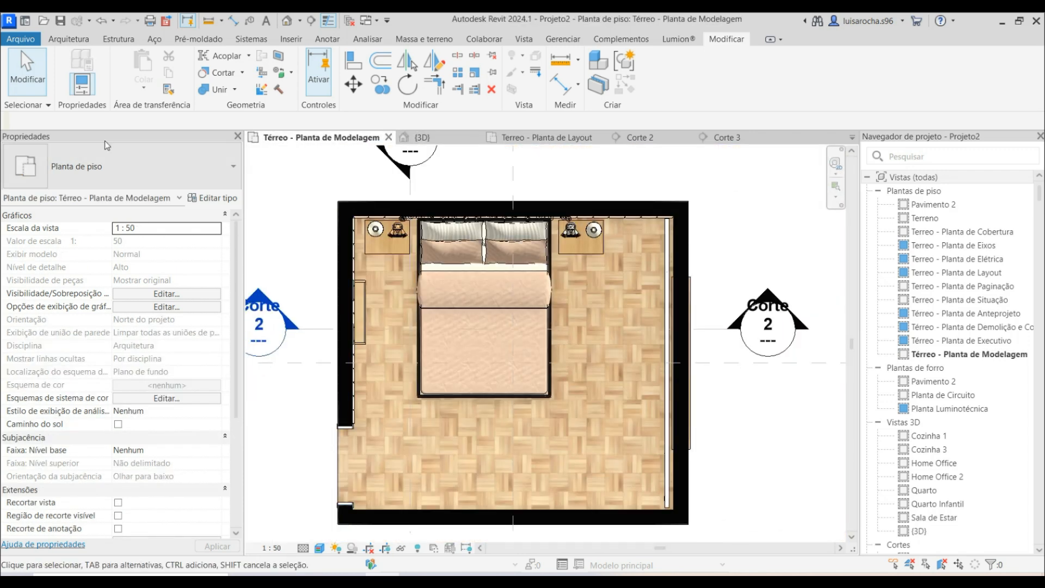
{"action": "left_click", "coordinate": [70, 39]}
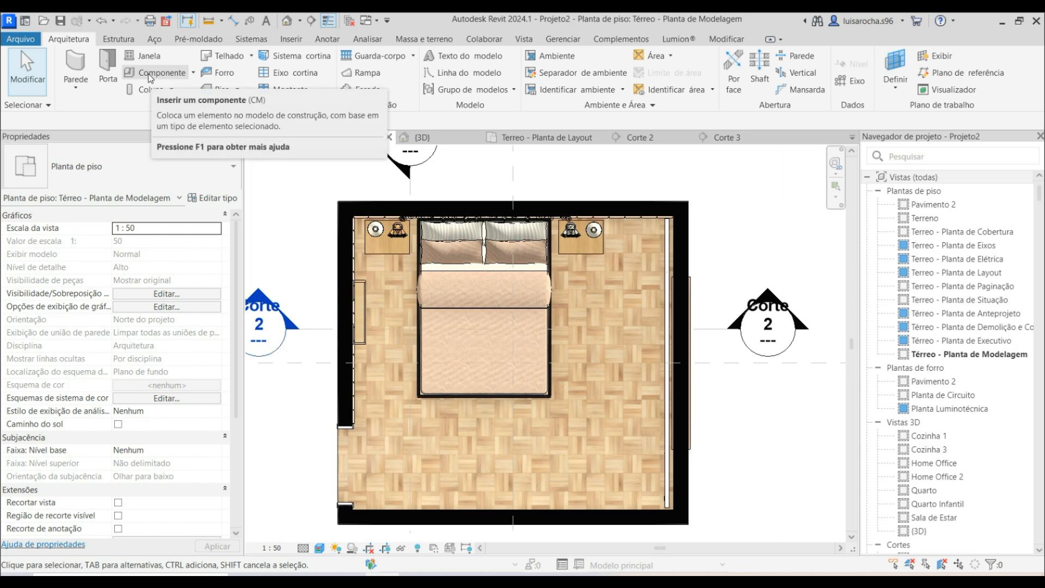
{"action": "left_click", "coordinate": [149, 75]}
{"action": "left_click", "coordinate": [171, 177]}
{"action": "type", "text": "cabide"}
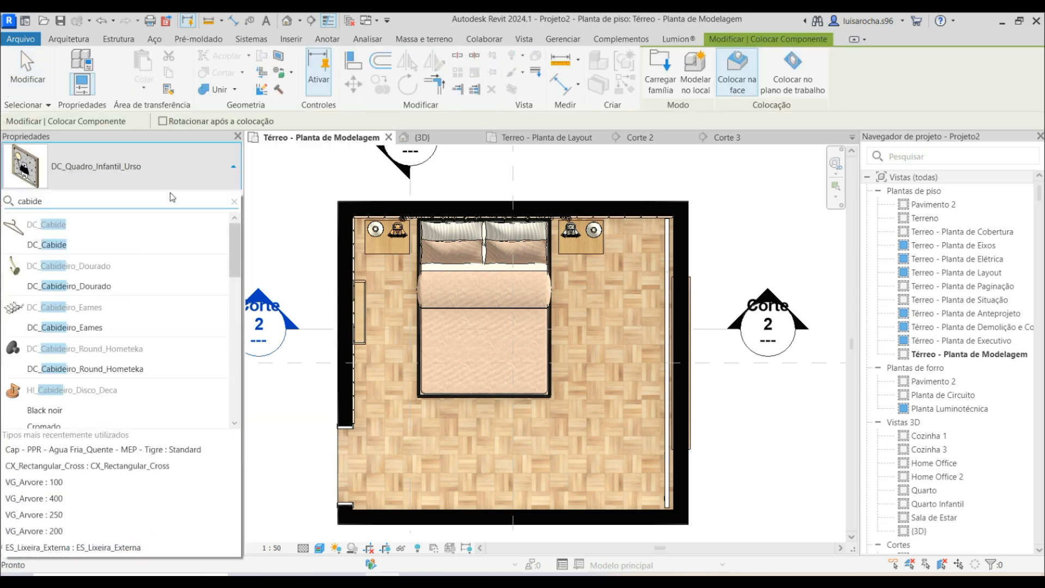
{"action": "scroll", "coordinate": [147, 305], "scroll_direction": "down", "scroll_amount": 10}
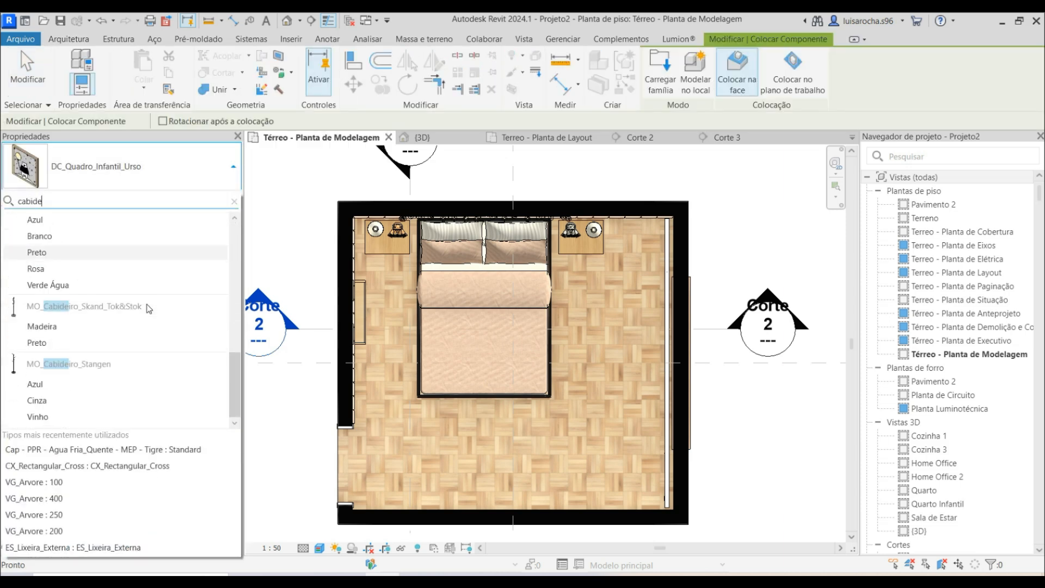
{"action": "scroll", "coordinate": [100, 360], "scroll_direction": "up", "scroll_amount": 2}
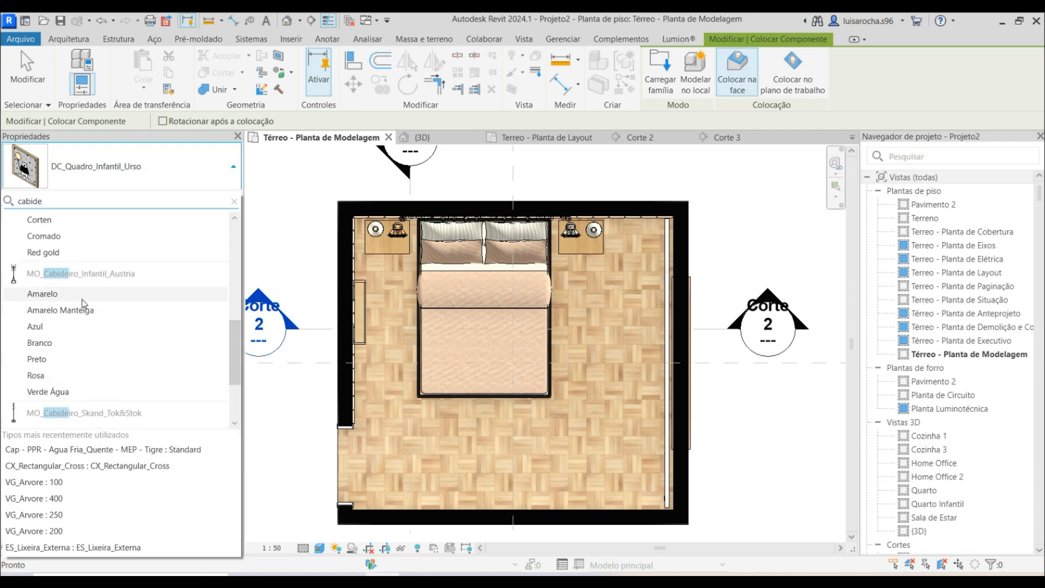
{"action": "left_click", "coordinate": [43, 294]}
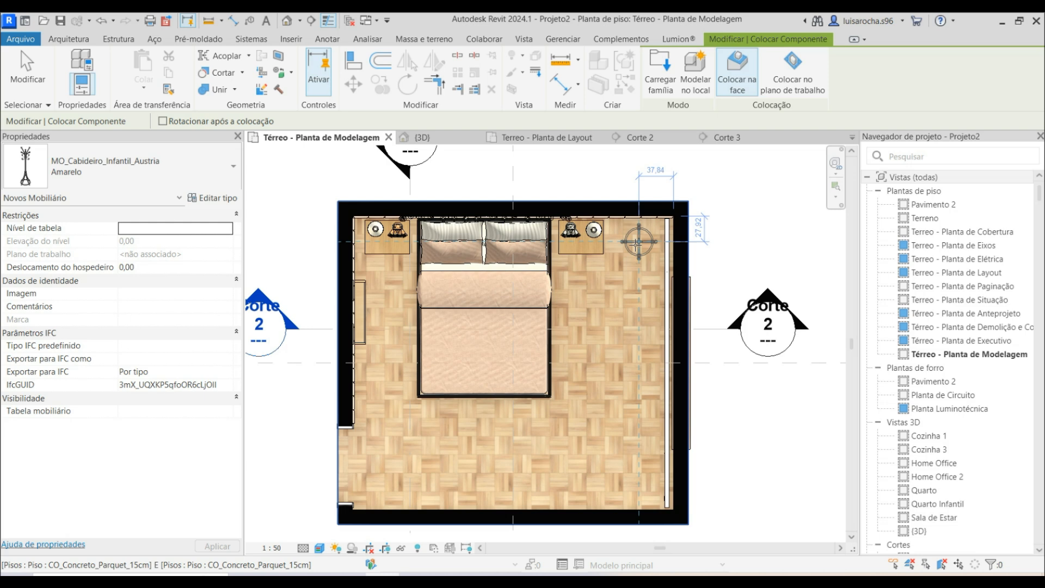
{"action": "left_click", "coordinate": [639, 243]}
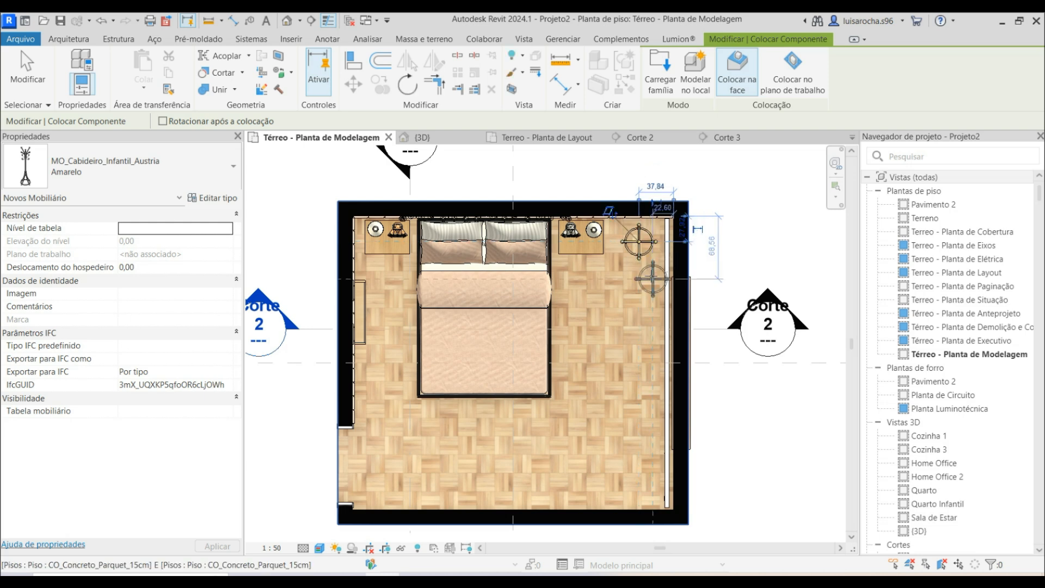
Rotate the coat rack 39° about its centre and check it in the 3D view.
{"action": "key", "text": "Escape"}
{"action": "key", "text": "Escape"}
{"action": "scroll", "coordinate": [585, 280], "scroll_direction": "up", "scroll_amount": 3}
{"action": "left_click", "coordinate": [565, 300]}
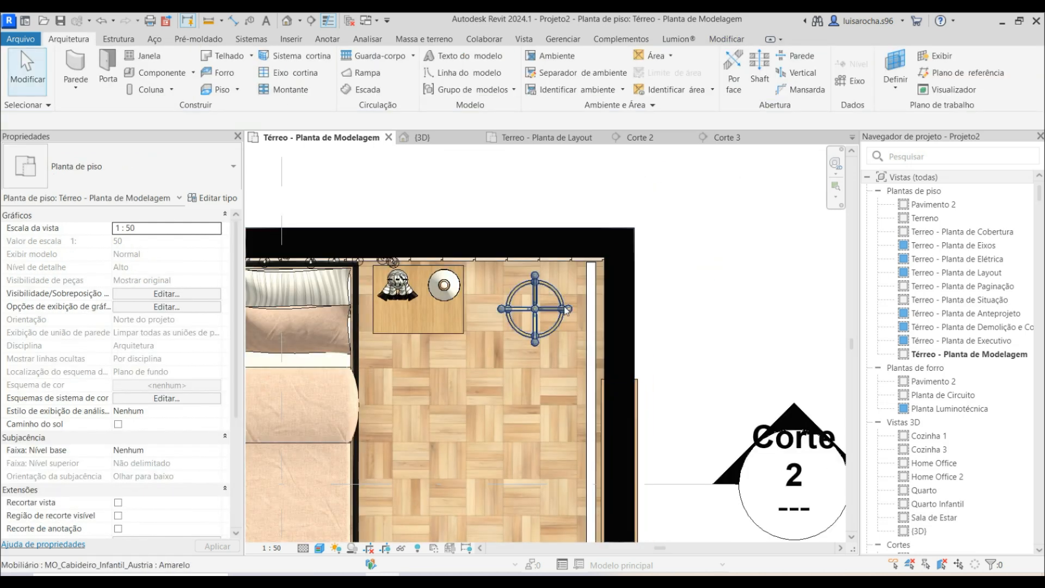
{"action": "left_click", "coordinate": [407, 85]}
{"action": "left_click", "coordinate": [382, 191]}
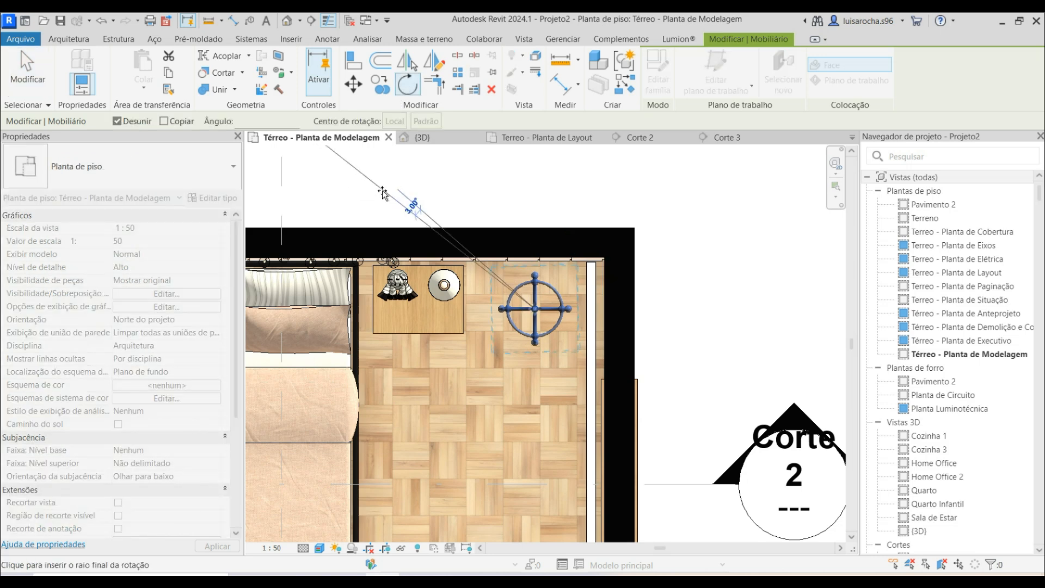
{"action": "type", "text": "39"}
{"action": "key", "text": "Return"}
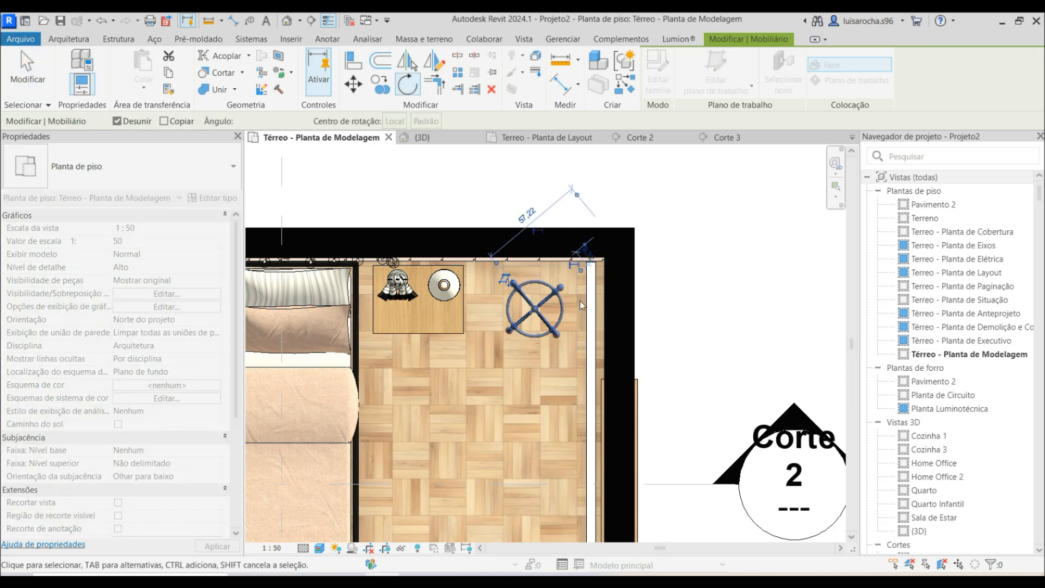
{"action": "left_click", "coordinate": [502, 180]}
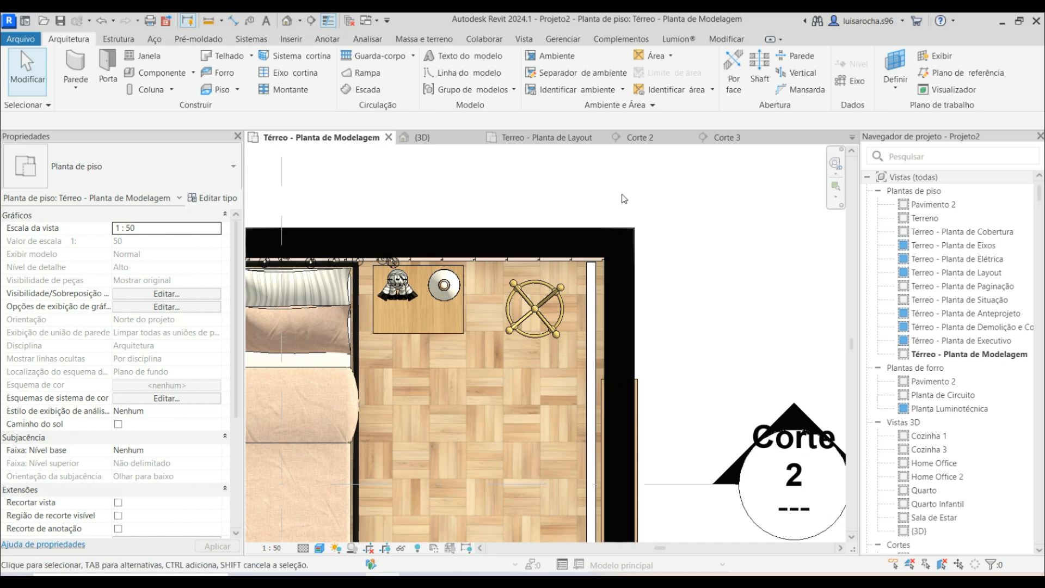
{"action": "left_click", "coordinate": [429, 138]}
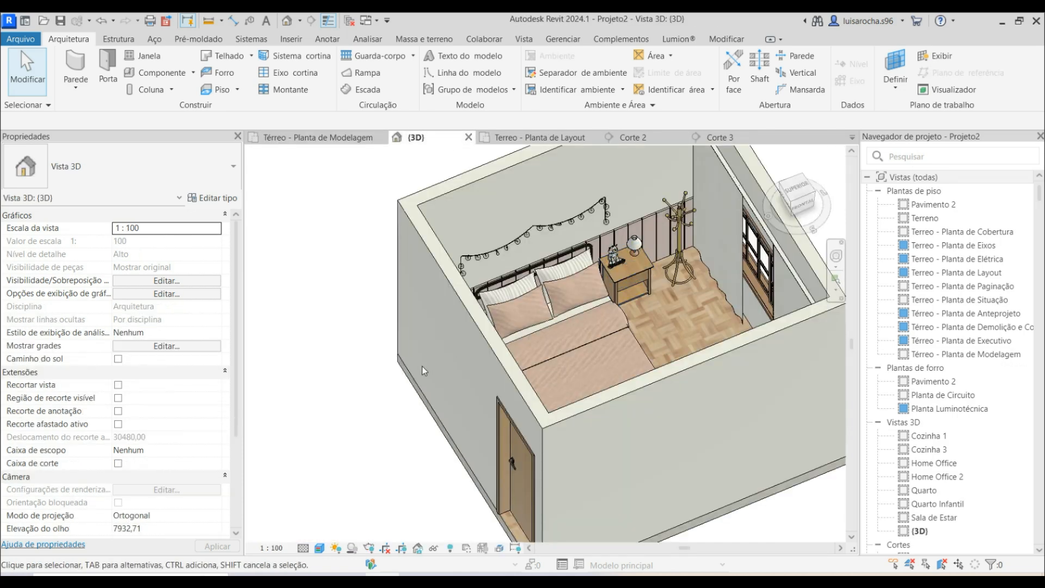
{"action": "middle_click_drag", "start_coordinate": [369, 354], "coordinate": [328, 325], "text": "shift"}
{"action": "scroll", "coordinate": [601, 309], "scroll_direction": "up", "scroll_amount": 5}
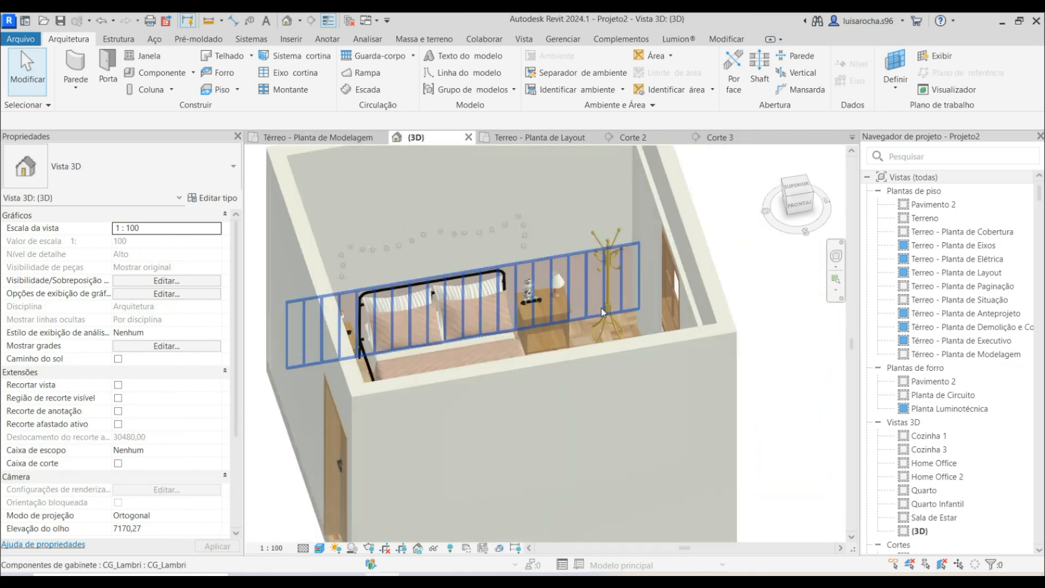
Try the Azul colour type on the MO_Cabideiro_Infantil_Austria coat rack in the 3D view.
{"action": "left_click", "coordinate": [605, 206]}
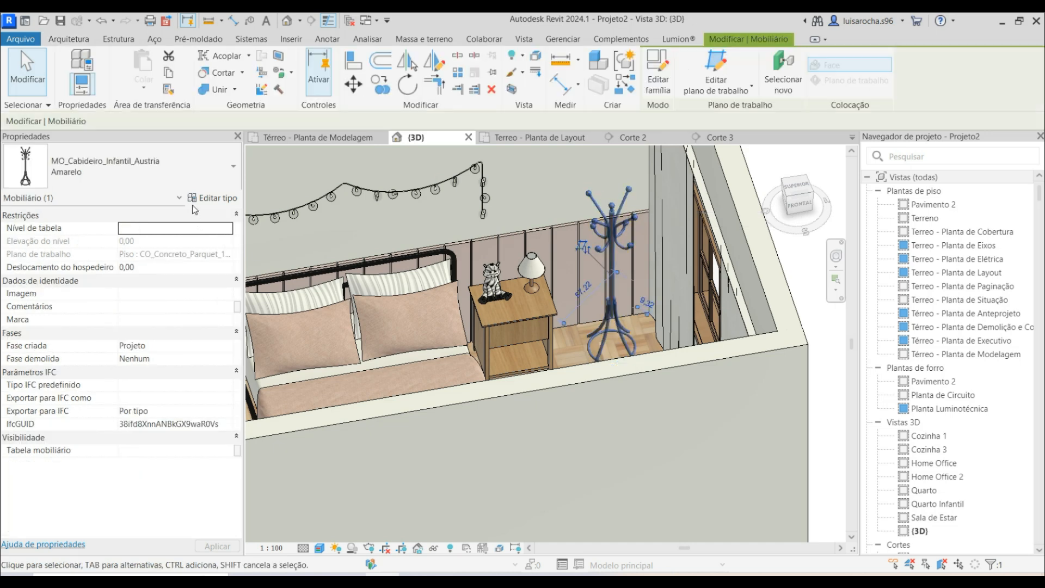
{"action": "left_click", "coordinate": [182, 176]}
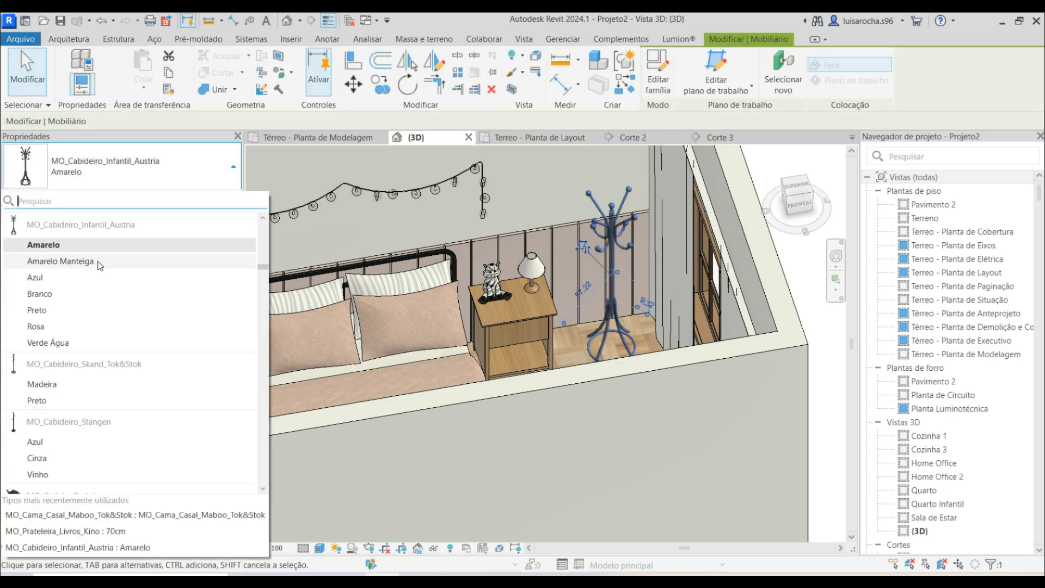
{"action": "left_click", "coordinate": [91, 277]}
{"action": "key", "text": "Escape"}
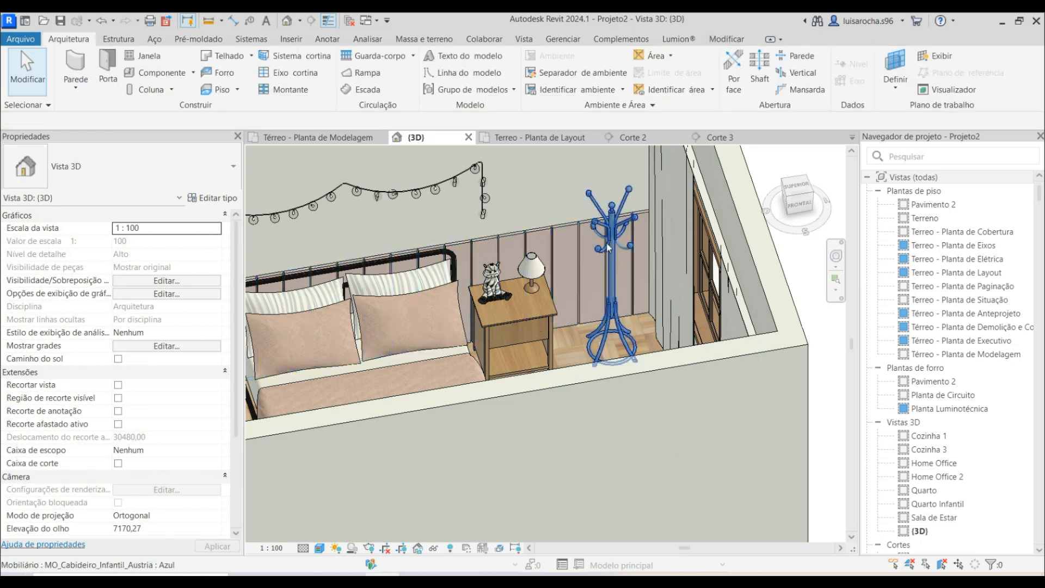
Try the Rosa colour type on the coat rack beside the nightstand.
{"action": "left_click", "coordinate": [606, 243]}
{"action": "left_click", "coordinate": [131, 168]}
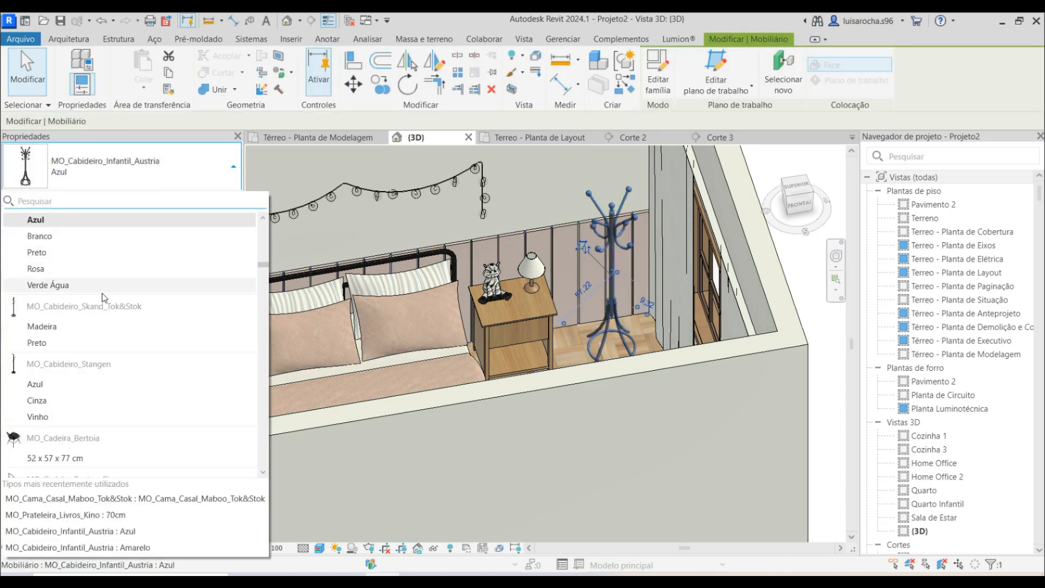
{"action": "left_click", "coordinate": [90, 268]}
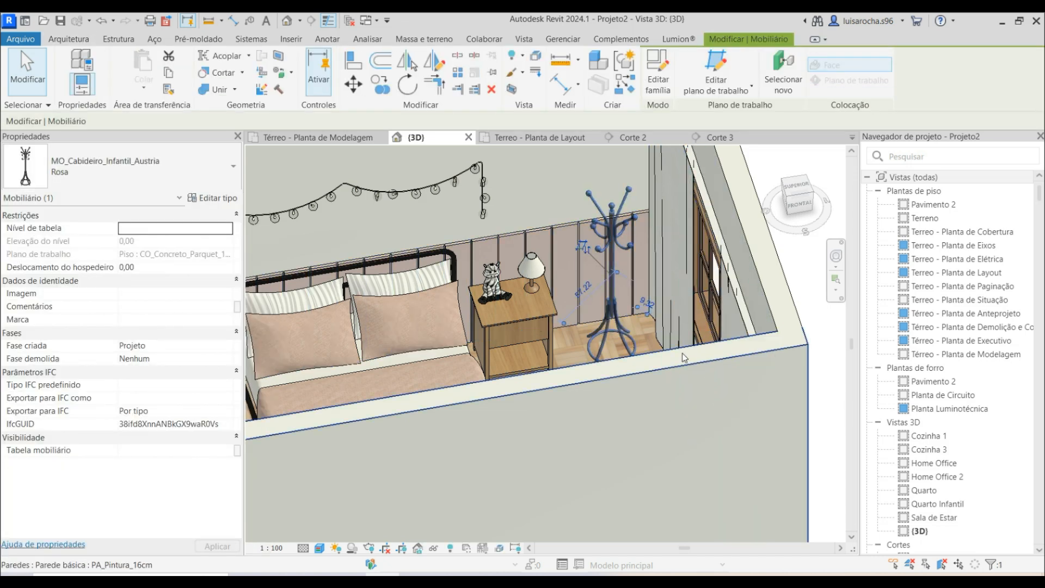
{"action": "key", "text": "Escape"}
Try the Verde Água colour type on the coat rack beside the nightstand.
{"action": "left_click", "coordinate": [602, 354]}
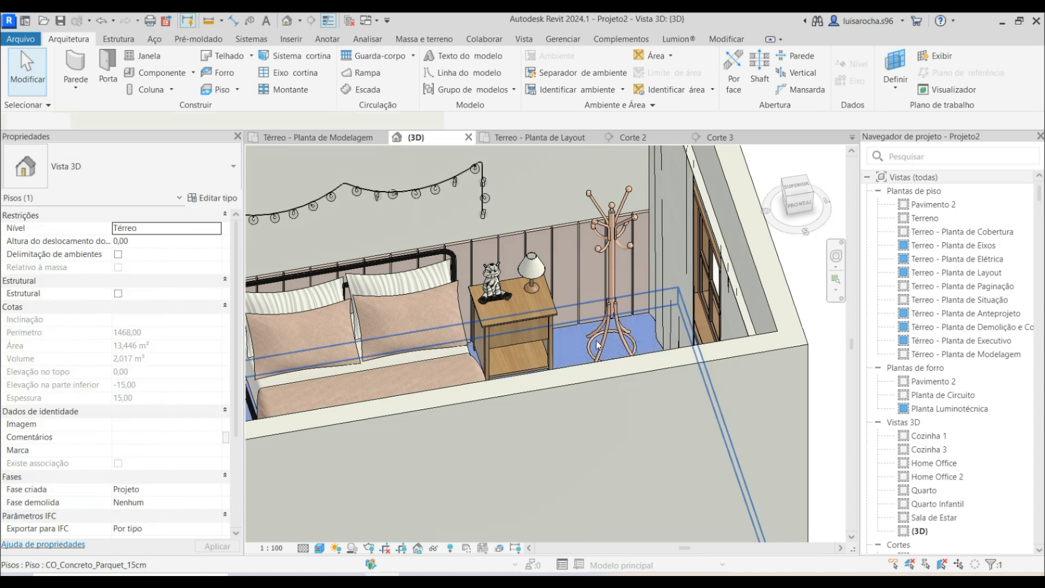
{"action": "left_click", "coordinate": [187, 176]}
{"action": "scroll", "coordinate": [136, 272], "scroll_direction": "up", "scroll_amount": 3}
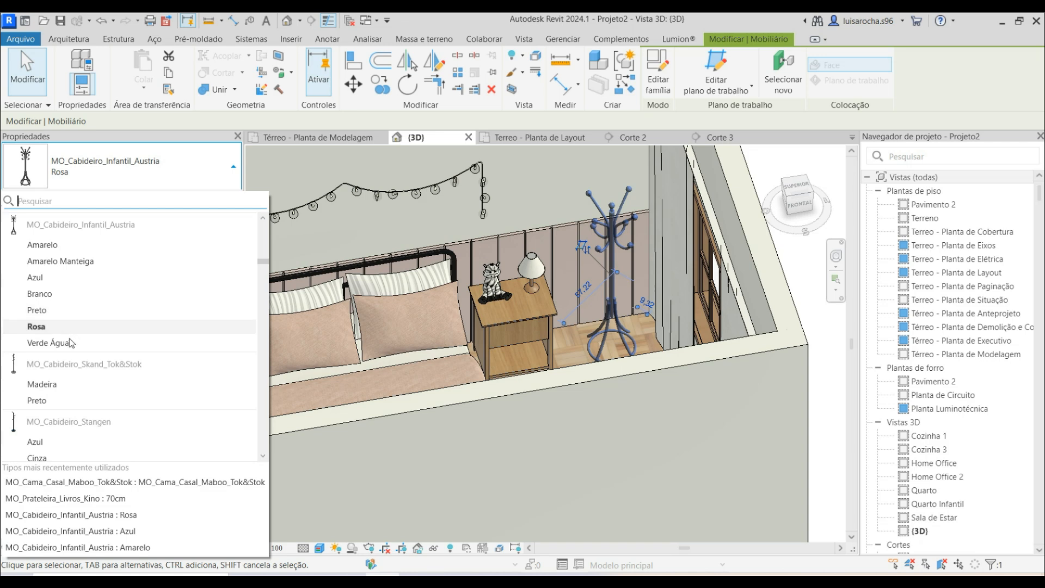
{"action": "left_click", "coordinate": [48, 342]}
{"action": "key", "text": "Escape"}
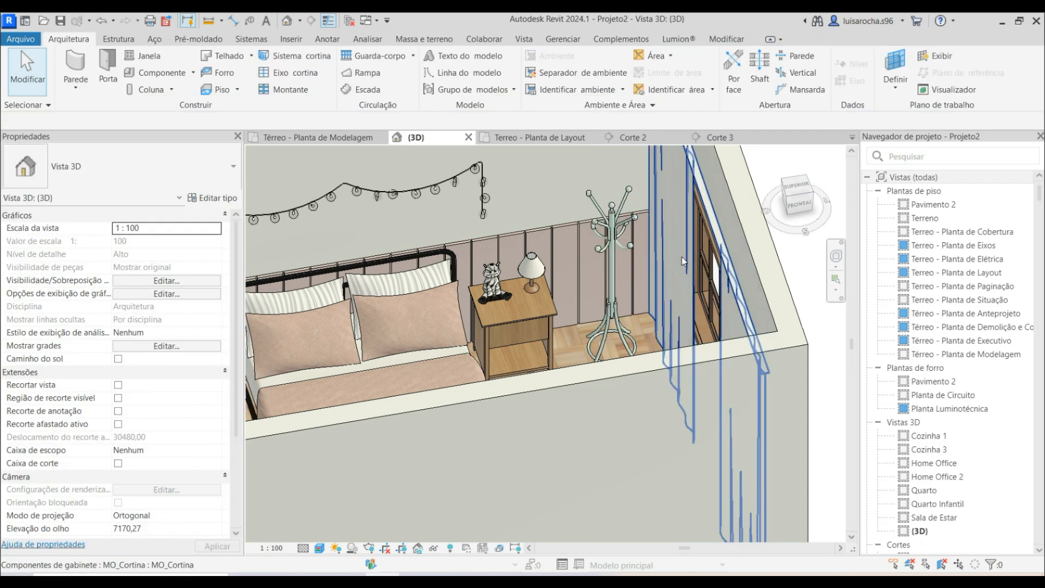
Set the coat rack's type to Rosa and check the whole room from above in 3D.
{"action": "left_click", "coordinate": [624, 205]}
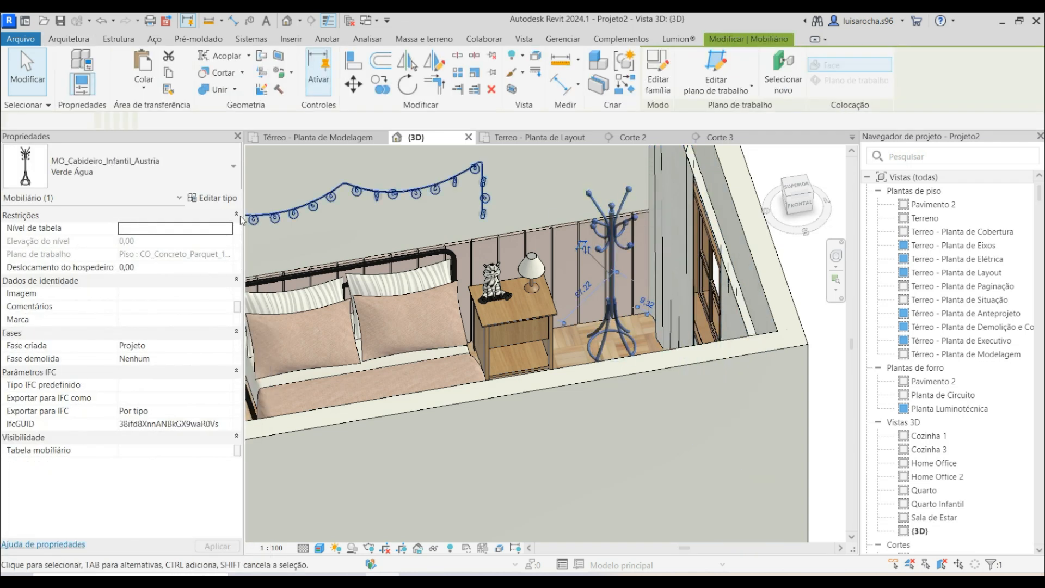
{"action": "left_click", "coordinate": [113, 153]}
{"action": "scroll", "coordinate": [94, 273], "scroll_direction": "up", "scroll_amount": 1}
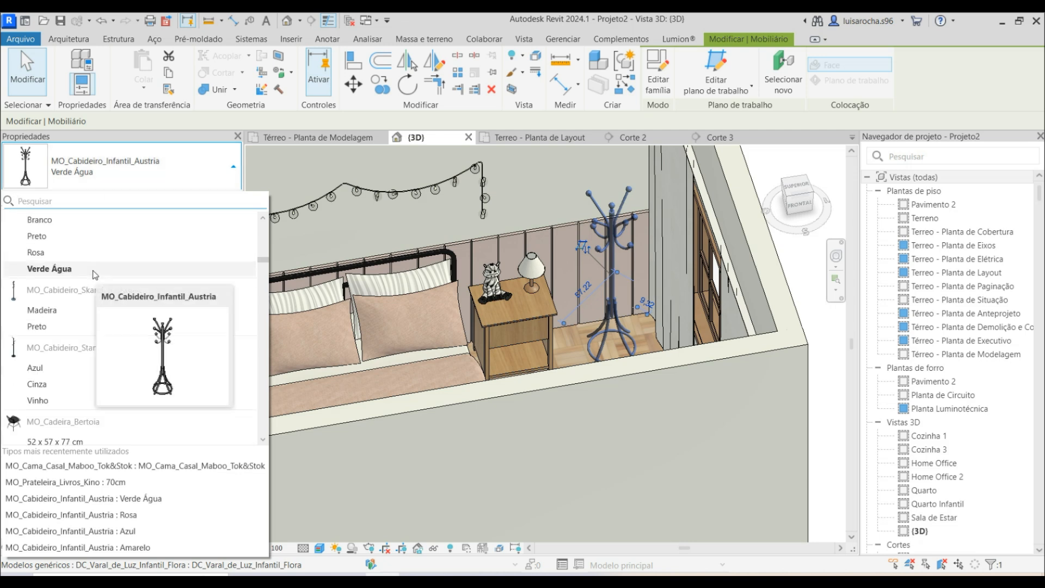
{"action": "scroll", "coordinate": [81, 289], "scroll_direction": "up", "scroll_amount": 1}
{"action": "left_click", "coordinate": [73, 301]}
{"action": "scroll", "coordinate": [458, 329], "scroll_direction": "down", "scroll_amount": 3}
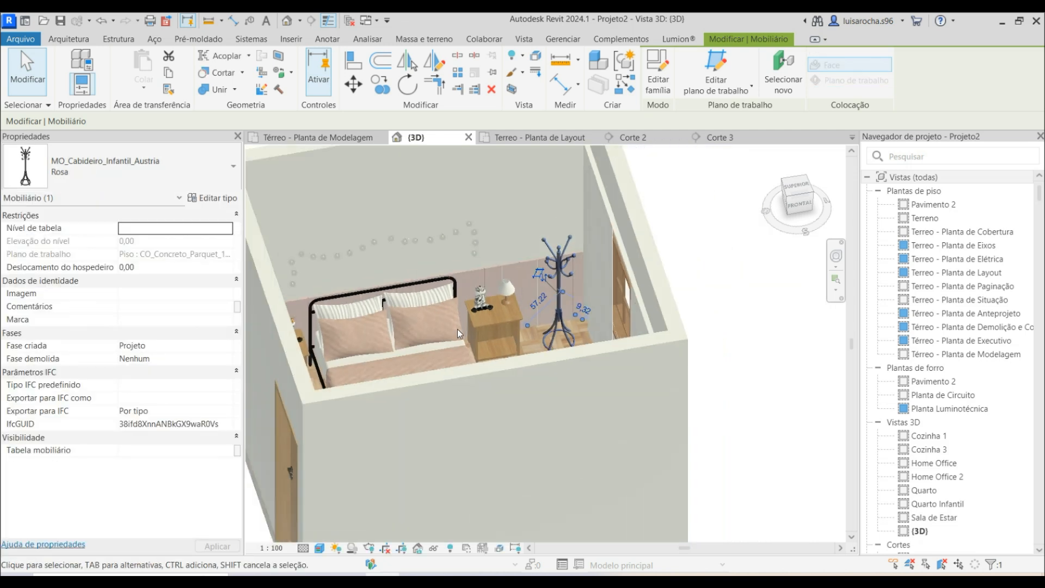
{"action": "left_click", "coordinate": [730, 217]}
{"action": "scroll", "coordinate": [730, 217], "scroll_direction": "down", "scroll_amount": 4}
{"action": "middle_click_drag", "start_coordinate": [730, 217], "coordinate": [310, 205], "text": "shift"}
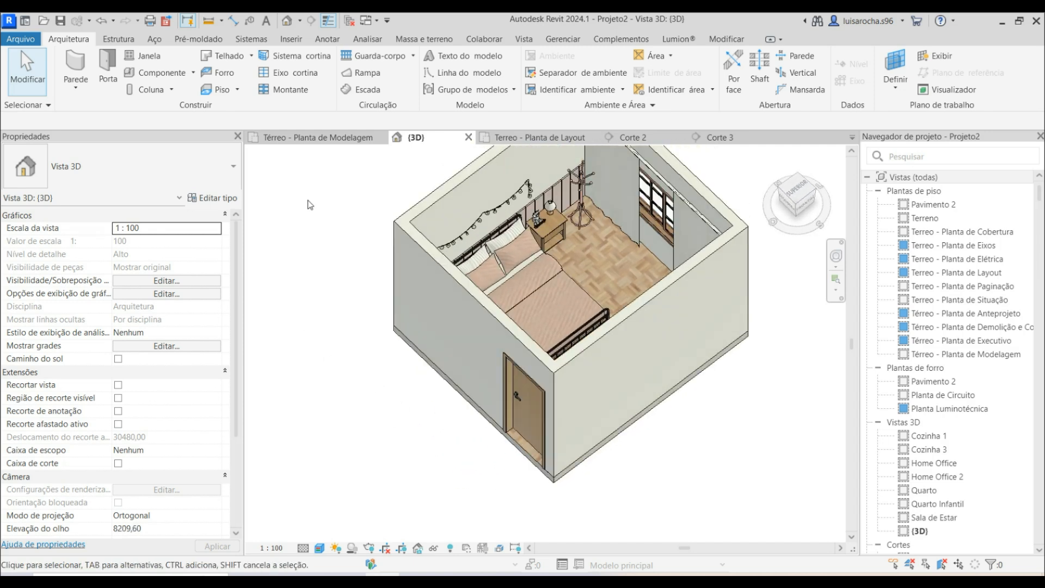
Place a MO_Tapete_Infantil_Playmat_Paleta rug in the modelling floor plan, on the floor between the bed and the window wall.
{"action": "left_click", "coordinate": [311, 140]}
{"action": "scroll", "coordinate": [617, 186], "scroll_direction": "down", "scroll_amount": 4}
{"action": "left_click", "coordinate": [164, 70]}
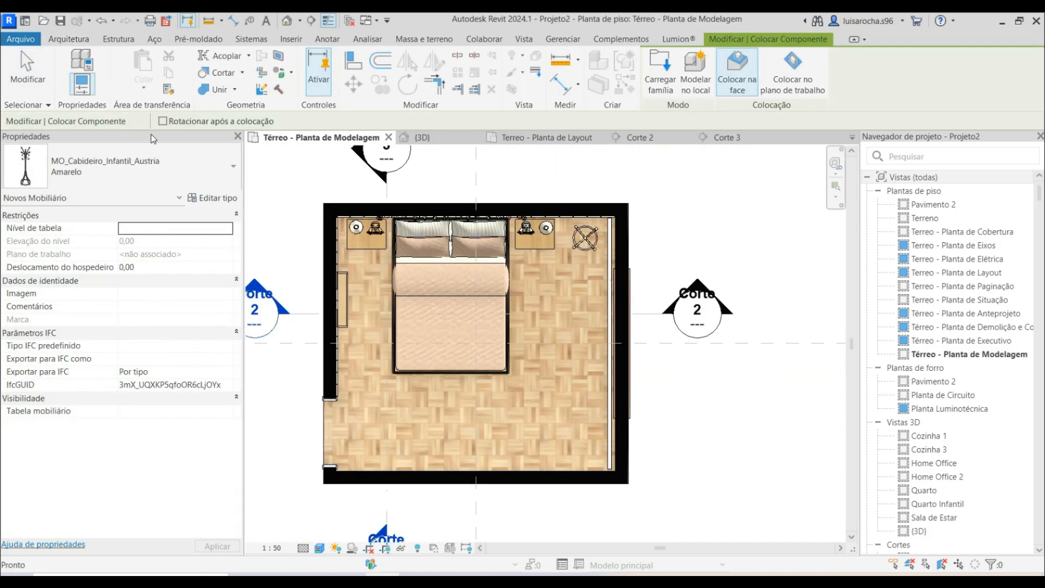
{"action": "left_click", "coordinate": [146, 164]}
{"action": "type", "text": "tapete"}
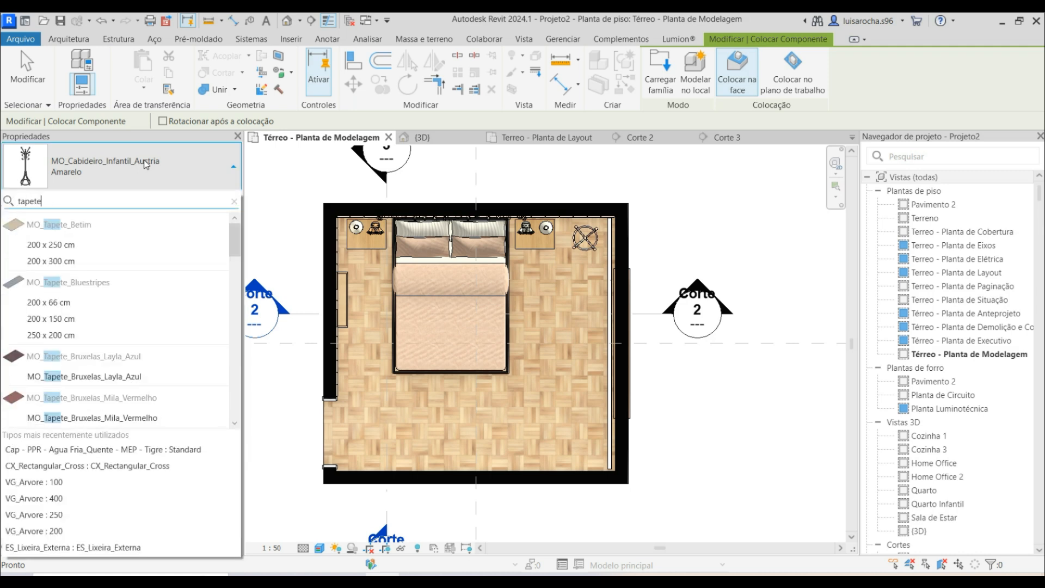
{"action": "scroll", "coordinate": [107, 379], "scroll_direction": "down", "scroll_amount": 5}
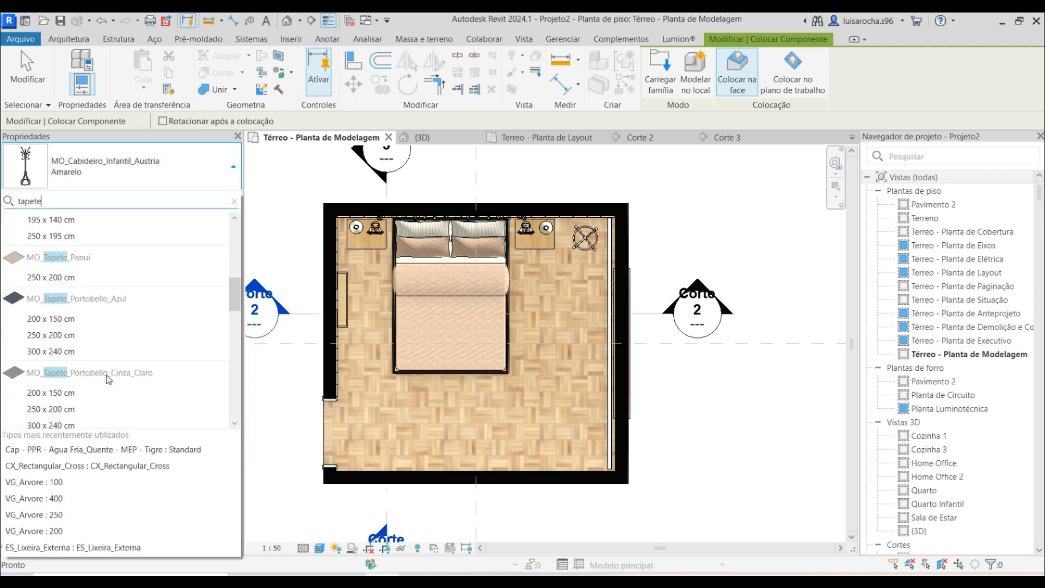
{"action": "scroll", "coordinate": [109, 310], "scroll_direction": "up", "scroll_amount": 2}
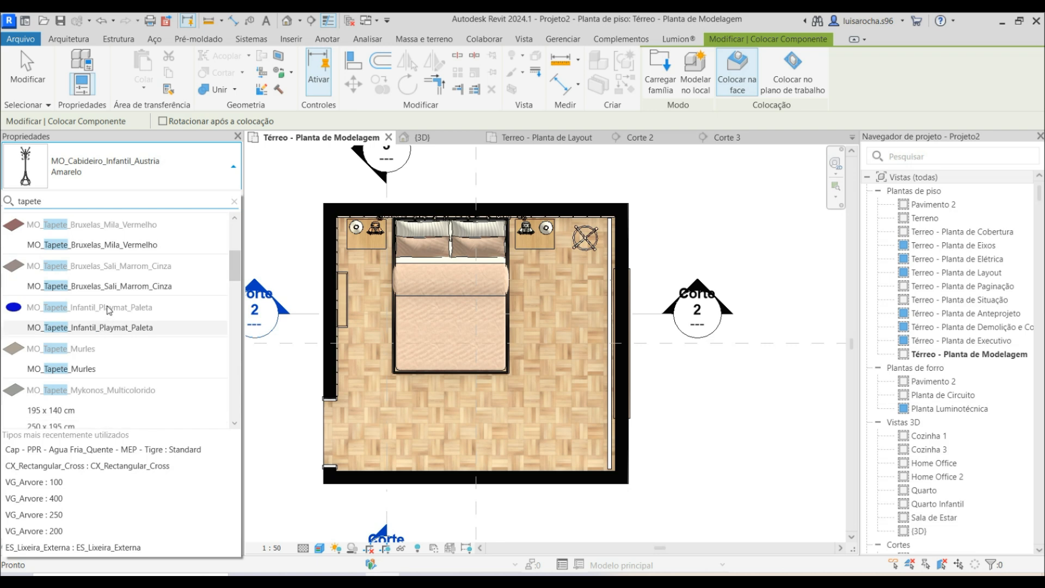
{"action": "left_click", "coordinate": [119, 328]}
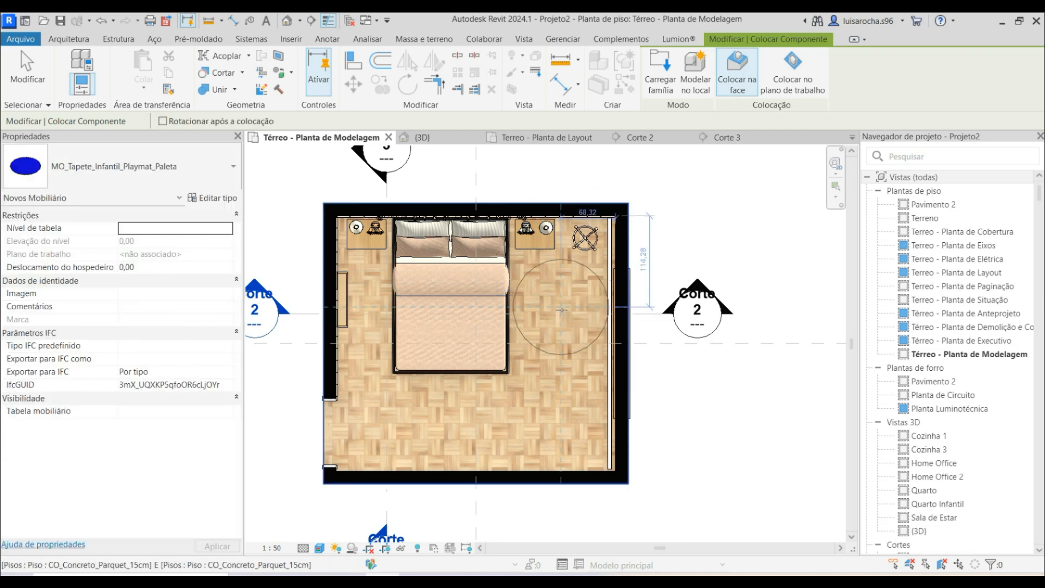
{"action": "scroll", "coordinate": [562, 310], "scroll_direction": "up", "scroll_amount": 2}
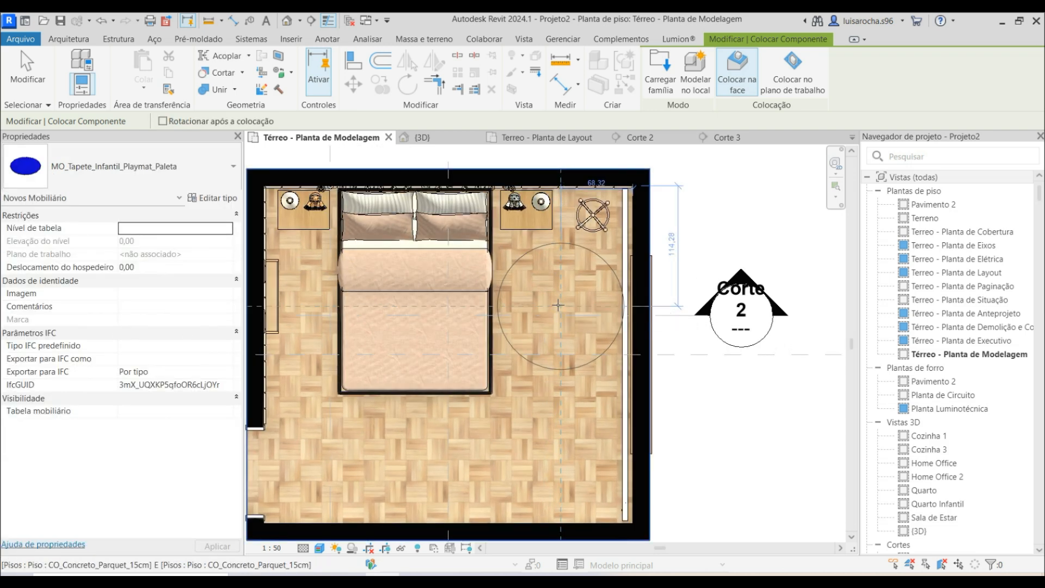
{"action": "left_click", "coordinate": [558, 305]}
{"action": "key", "text": "Escape"}
{"action": "key", "text": "Escape"}
{"action": "left_click", "coordinate": [579, 250]}
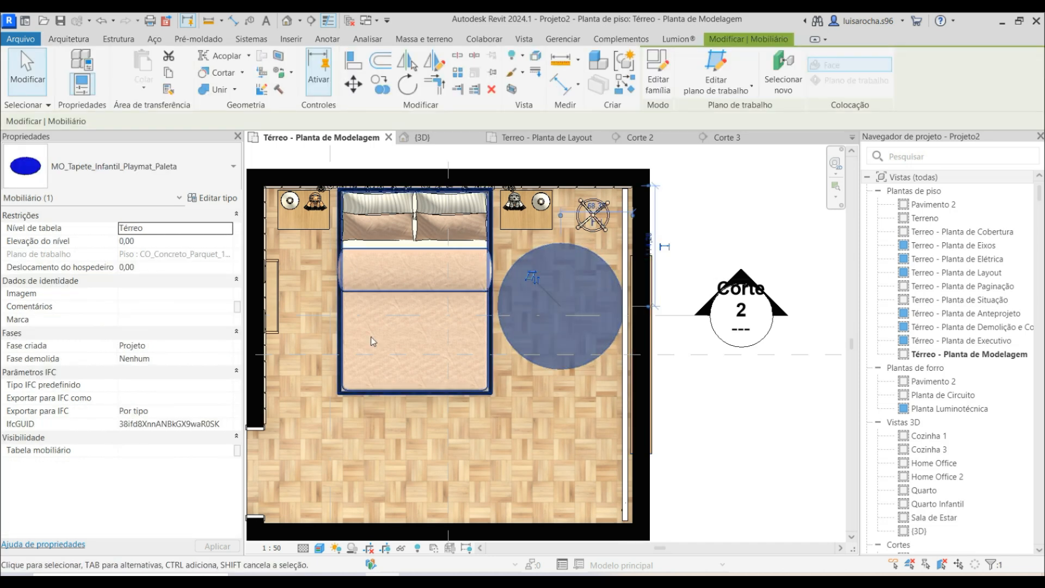
Try moving the nightstand nearest the shelf wall, with its lamp and toy, horizontally towards that wall.
{"action": "scroll", "coordinate": [381, 343], "scroll_direction": "down", "scroll_amount": 1}
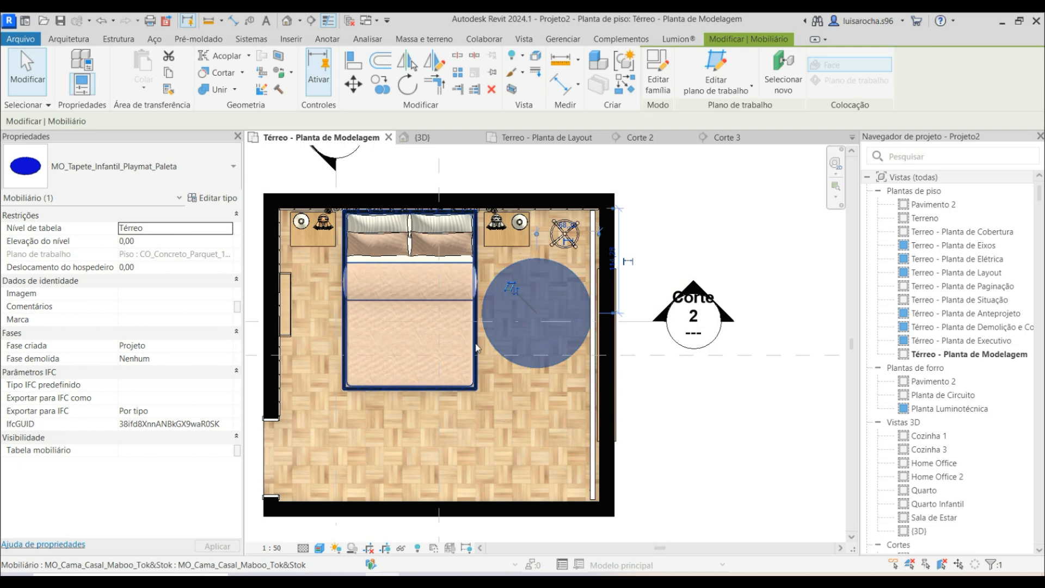
{"action": "left_click_drag", "start_coordinate": [271, 168], "coordinate": [341, 266]}
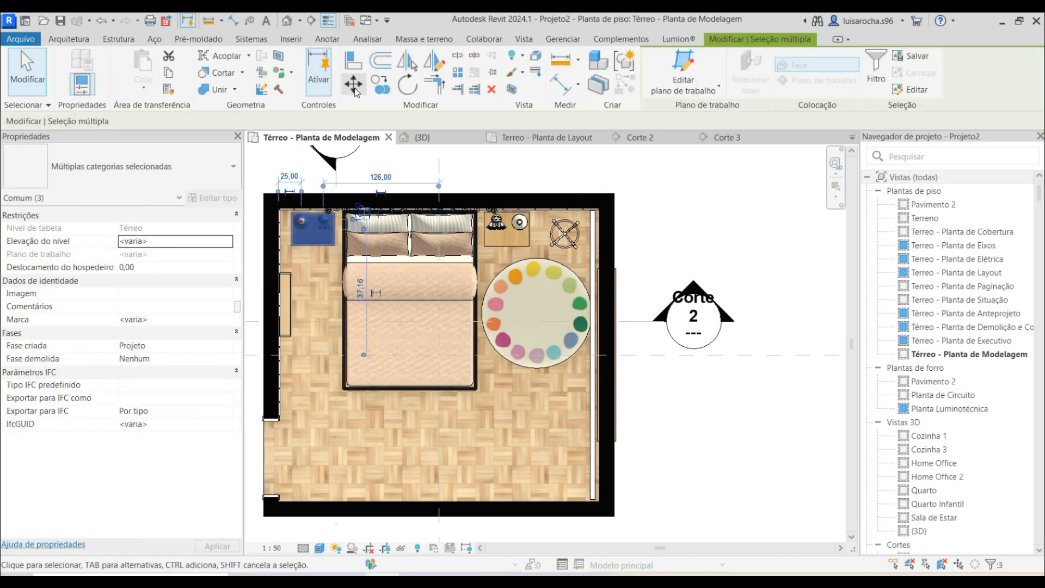
{"action": "left_click", "coordinate": [354, 85]}
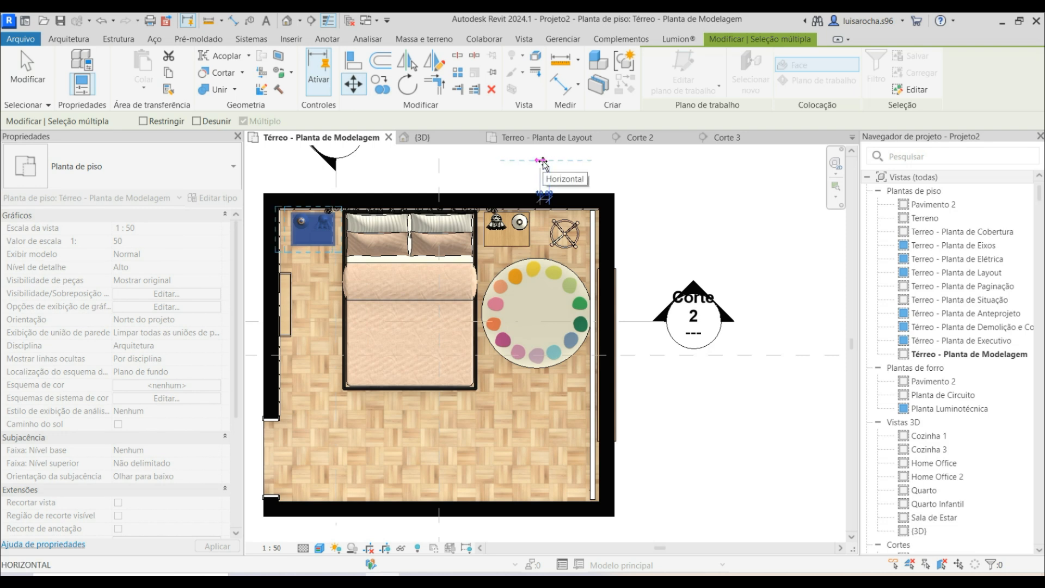
{"action": "key", "text": "Return"}
{"action": "left_click", "coordinate": [301, 167]}
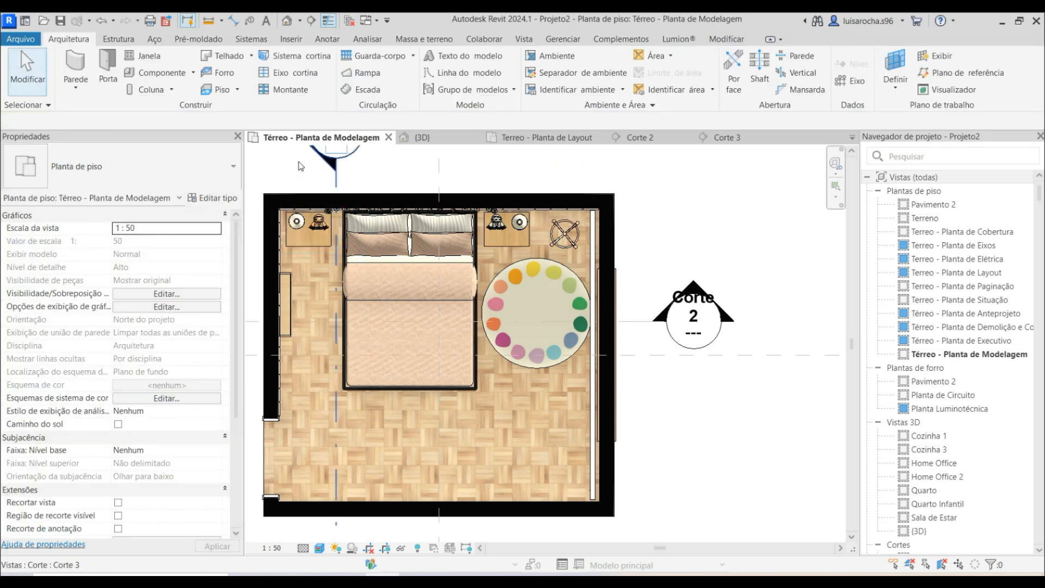
{"action": "left_click", "coordinate": [336, 211]}
{"action": "left_click_drag", "start_coordinate": [328, 188], "coordinate": [326, 188]}
{"action": "key", "text": "ctrl+z"}
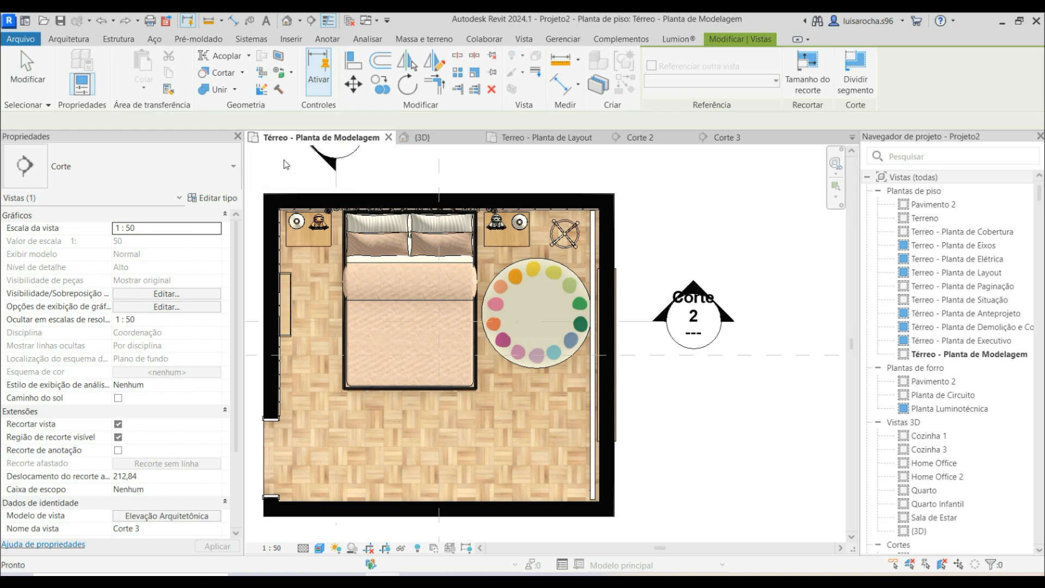
Move the bed, both nightstands with their decorations and the string lights 5 cm horizontally towards the shelf wall, leaving the wall panelling in place.
{"action": "scroll", "coordinate": [460, 254], "scroll_direction": "down", "scroll_amount": 2}
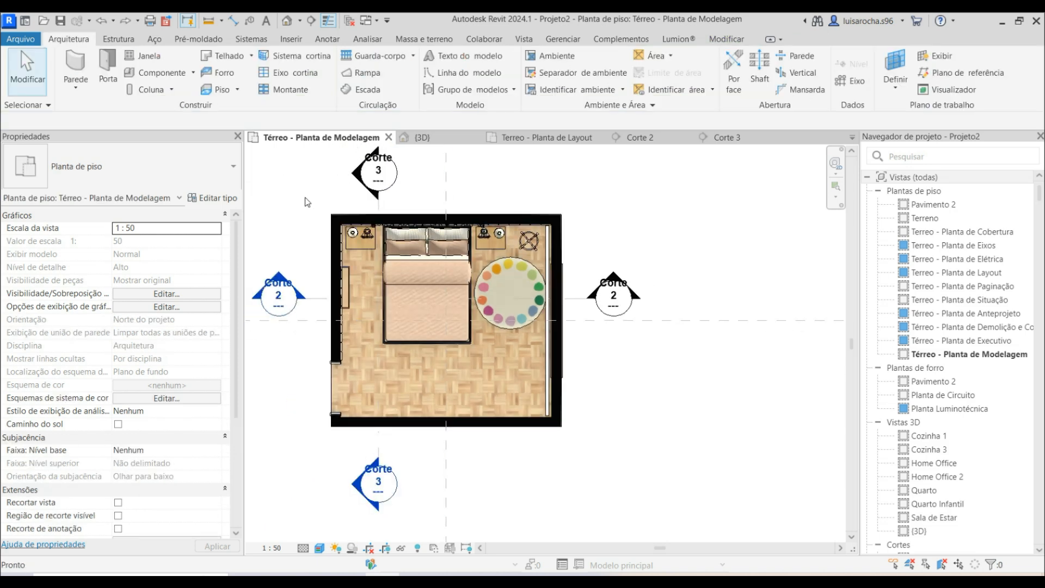
{"action": "scroll", "coordinate": [461, 255], "scroll_direction": "up", "scroll_amount": 2}
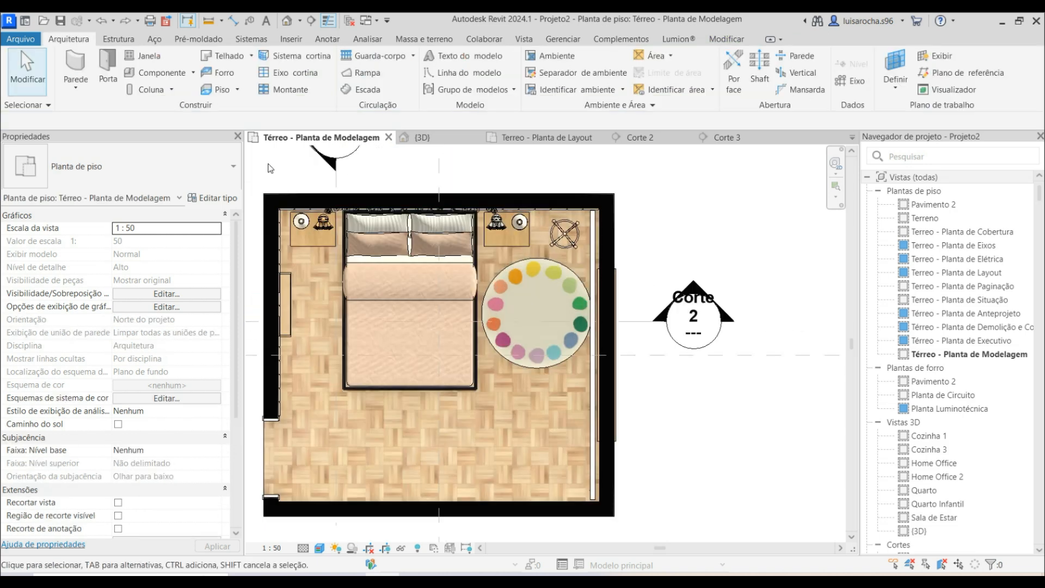
{"action": "left_click_drag", "start_coordinate": [268, 163], "coordinate": [388, 266]}
{"action": "left_click_drag", "start_coordinate": [486, 342], "coordinate": [544, 423]}
{"action": "scroll", "coordinate": [499, 330], "scroll_direction": "down", "scroll_amount": 1}
{"action": "scroll", "coordinate": [351, 297], "scroll_direction": "down", "scroll_amount": 1}
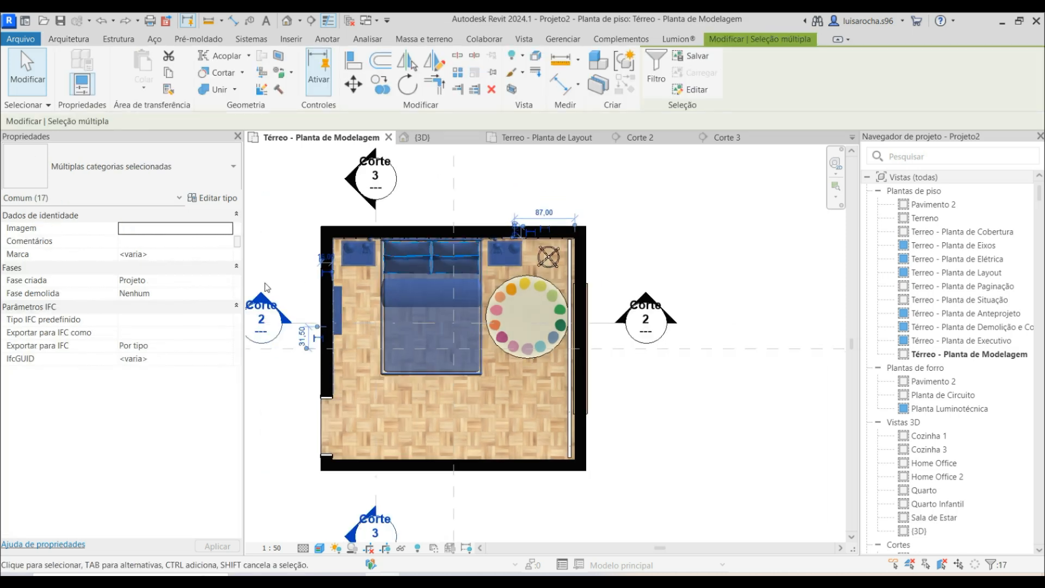
{"action": "scroll", "coordinate": [354, 327], "scroll_direction": "up", "scroll_amount": 2}
{"action": "left_click_drag", "start_coordinate": [385, 397], "coordinate": [385, 397], "text": "shift"}
{"action": "scroll", "coordinate": [365, 240], "scroll_direction": "up", "scroll_amount": 6}
{"action": "left_click", "coordinate": [365, 240], "text": "shift"}
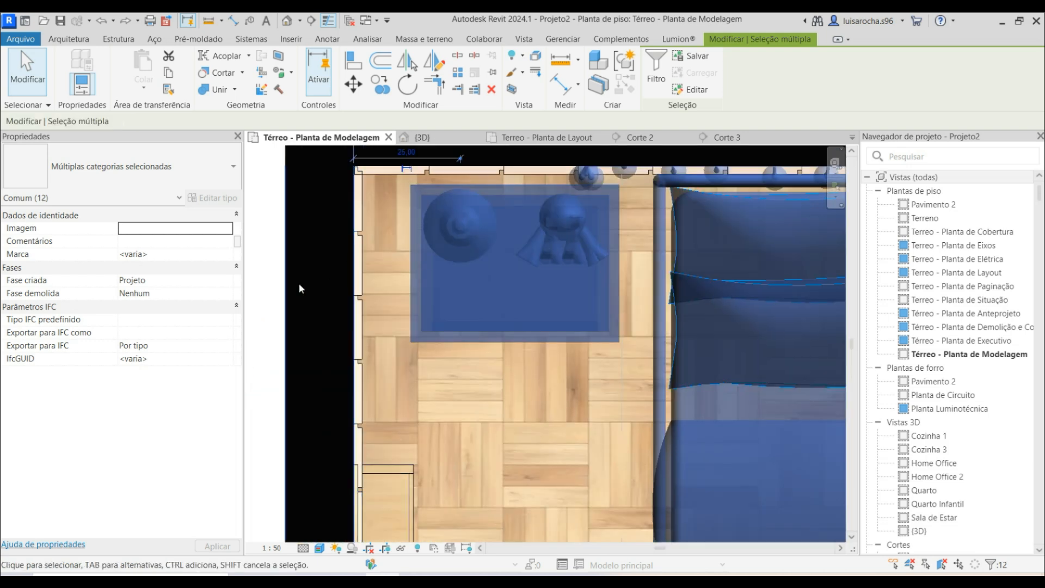
{"action": "scroll", "coordinate": [305, 272], "scroll_direction": "down", "scroll_amount": 4}
{"action": "key", "text": "m"}
{"action": "key", "text": "v"}
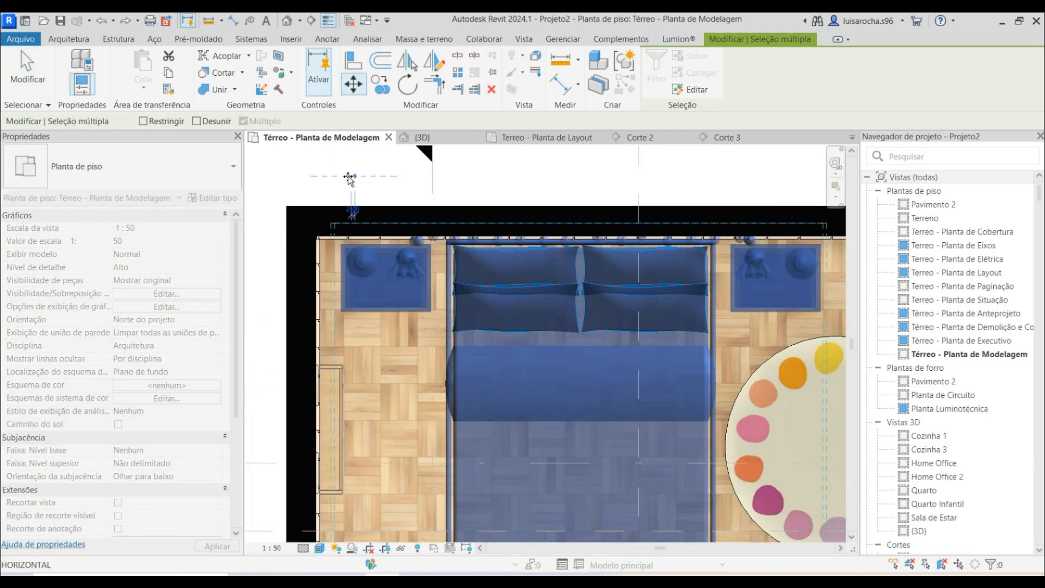
{"action": "type", "text": "5"}
{"action": "key", "text": "Return"}
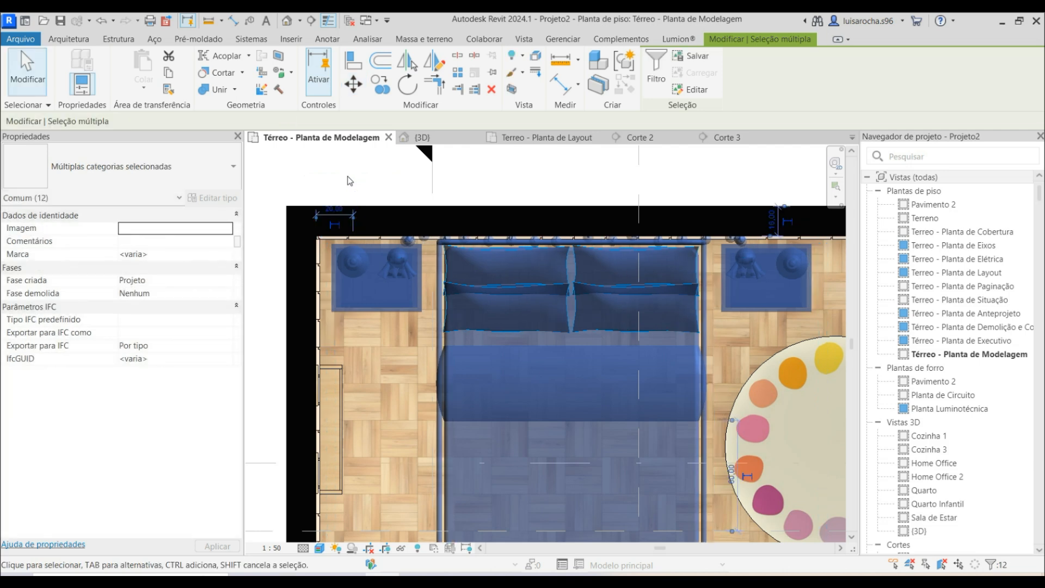
{"action": "scroll", "coordinate": [350, 181], "scroll_direction": "down", "scroll_amount": 4}
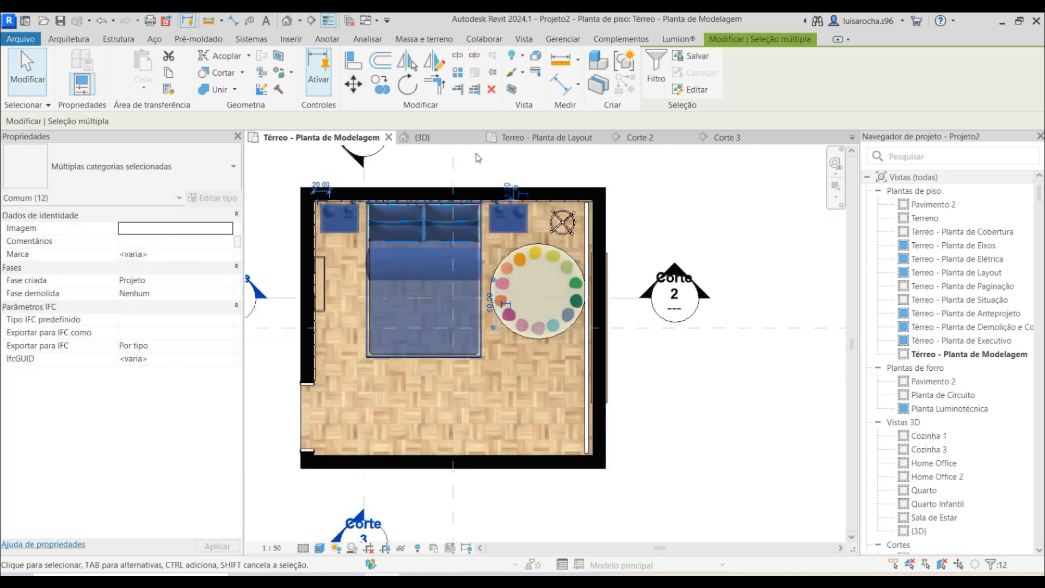
{"action": "left_click", "coordinate": [478, 158]}
Move the nightstand beside the coat rack, with its lamp and toy, 5 cm towards the bed.
{"action": "left_click", "coordinate": [509, 218]}
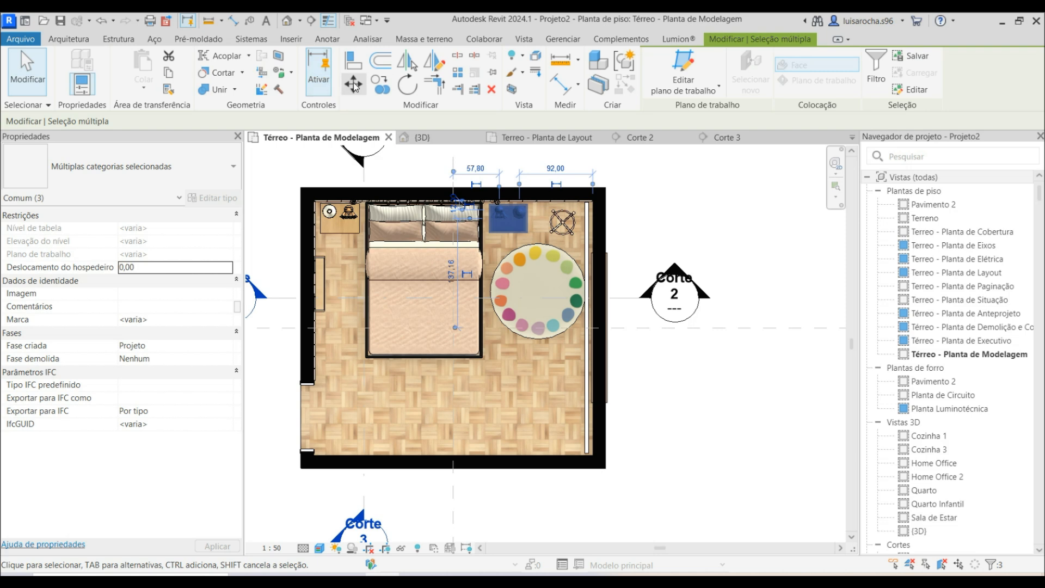
{"action": "left_click", "coordinate": [354, 85]}
{"action": "key", "text": "Return"}
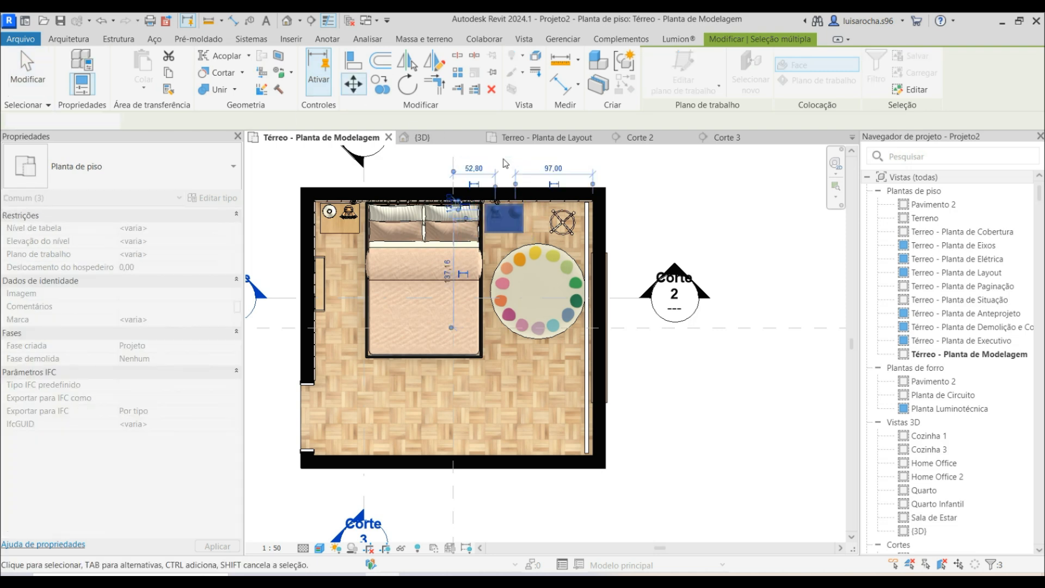
Nudge the round children's rug slightly towards the bed.
{"action": "left_click", "coordinate": [520, 252]}
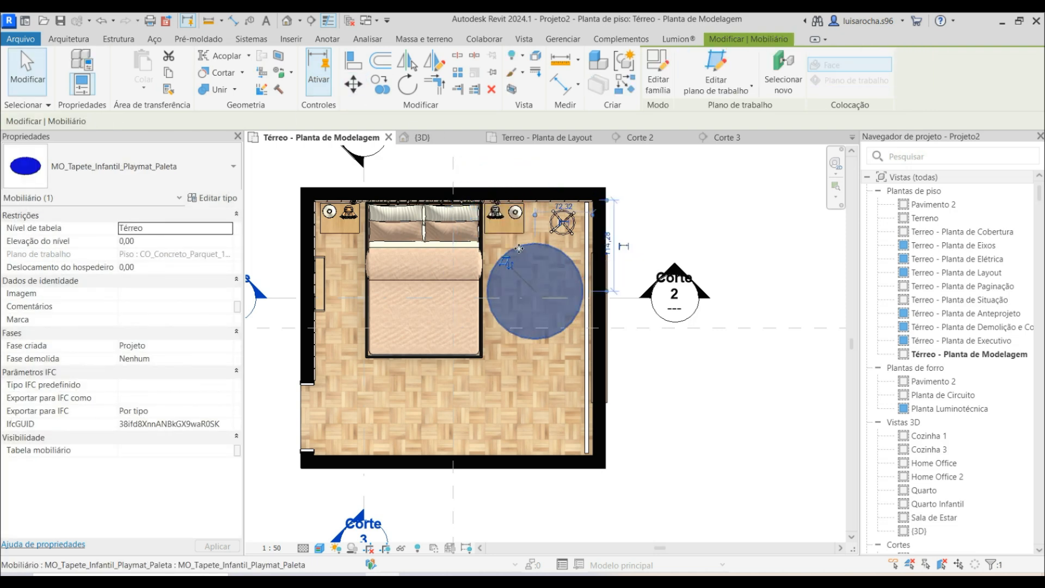
{"action": "scroll", "coordinate": [521, 249], "scroll_direction": "up", "scroll_amount": 4}
{"action": "key", "text": "Escape"}
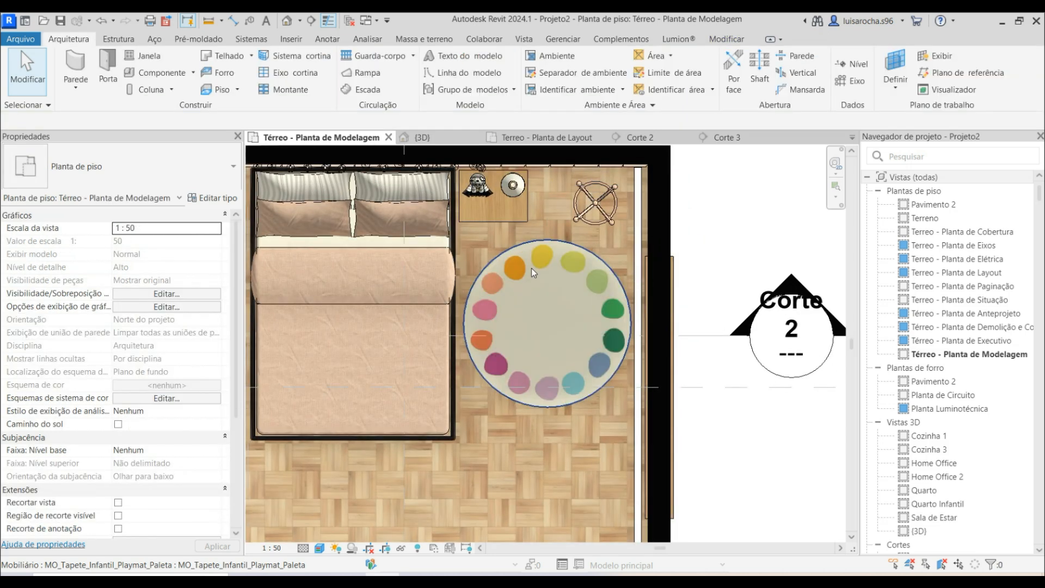
Place the MO_Escrivaninha_Infantil_Texas_Tok&Stok desk in Madeira, turned parallel to the window wall, on the rug's window side and check it in 3D.
{"action": "scroll", "coordinate": [597, 349], "scroll_direction": "down", "scroll_amount": 1}
{"action": "left_click", "coordinate": [165, 80]}
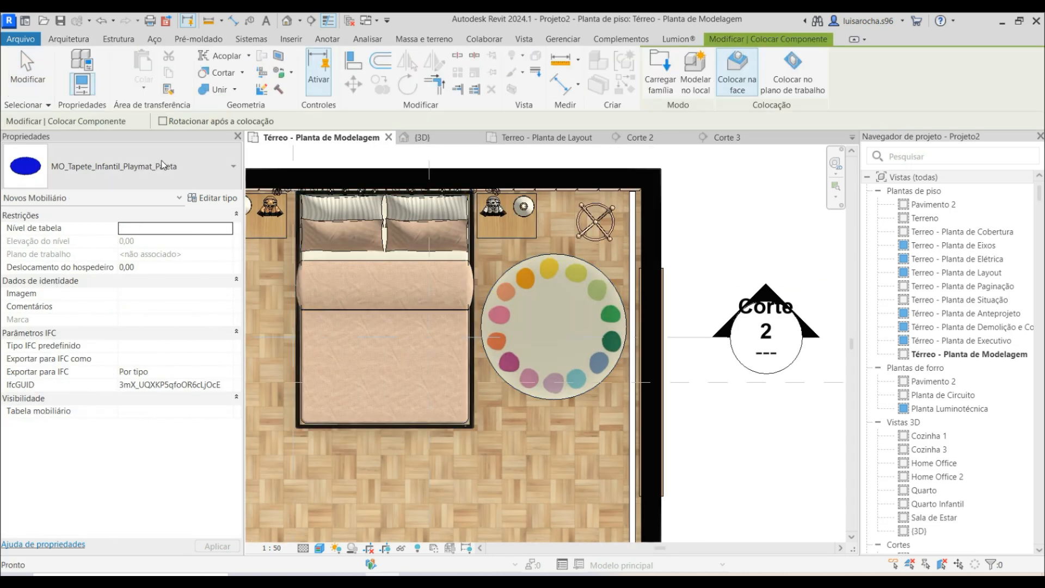
{"action": "left_click", "coordinate": [155, 167]}
{"action": "type", "text": "escr"}
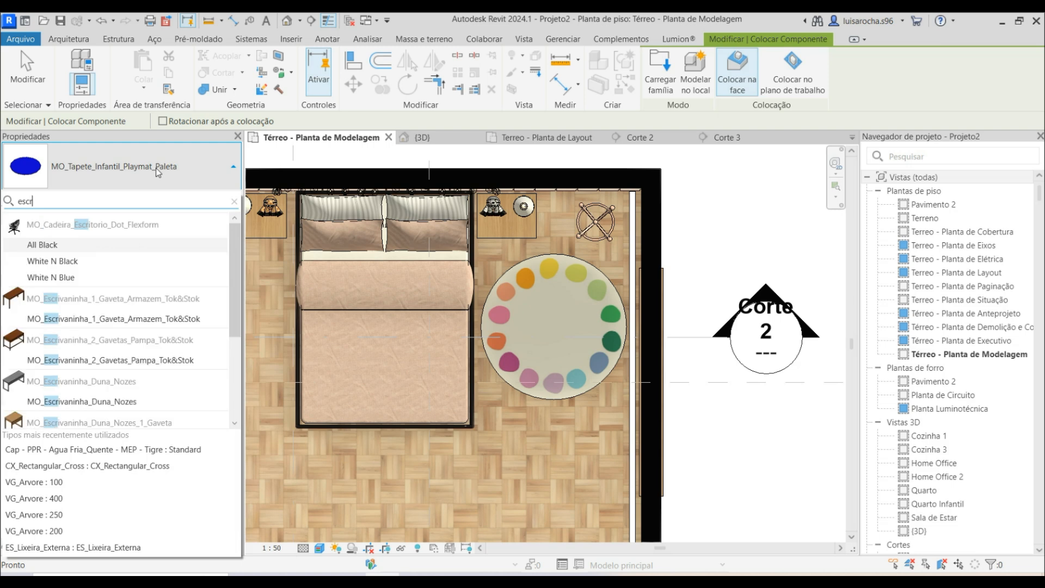
{"action": "type", "text": "iva"}
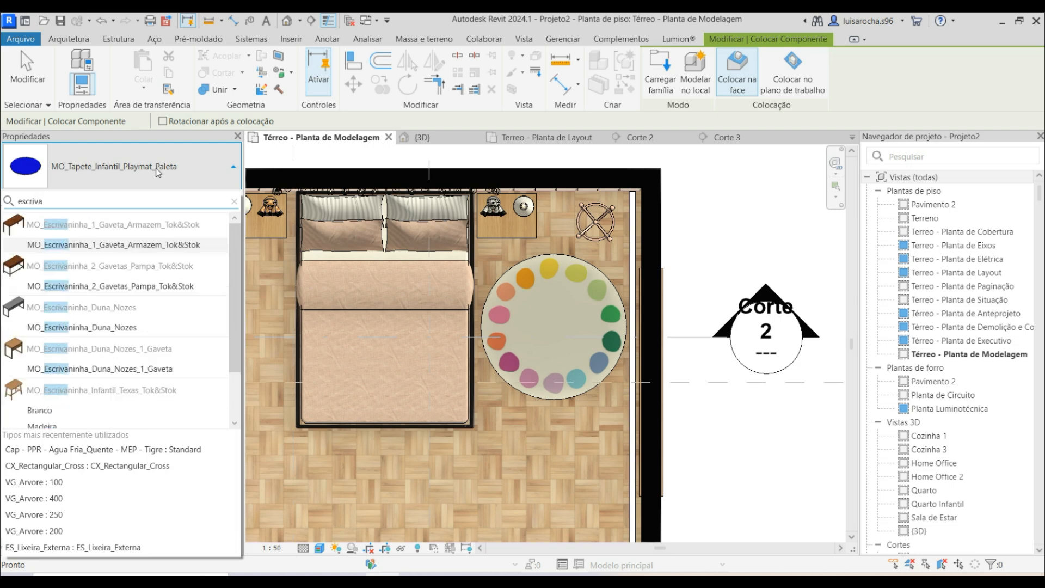
{"action": "scroll", "coordinate": [49, 347], "scroll_direction": "down", "scroll_amount": 2}
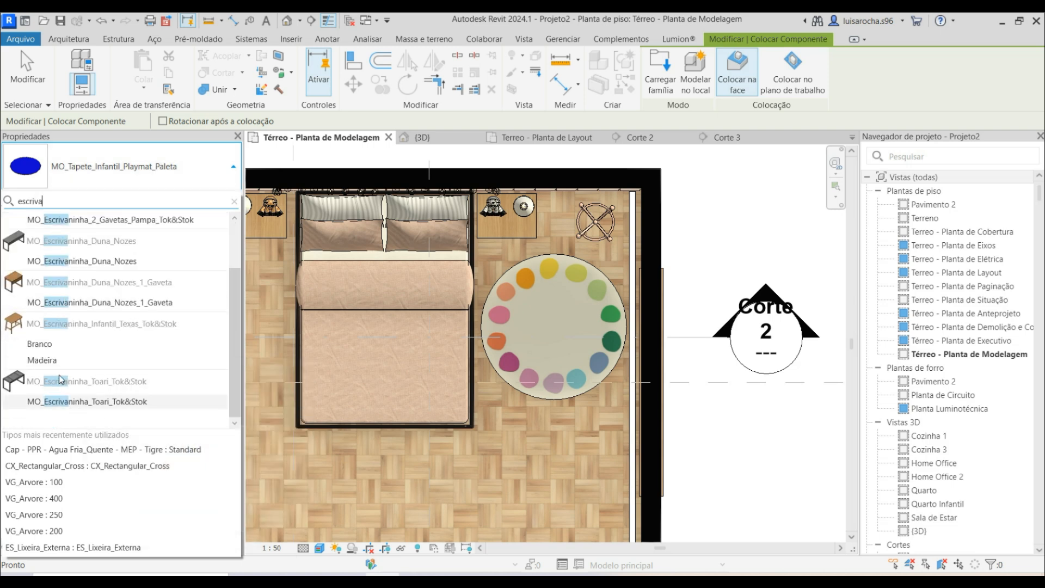
{"action": "left_click", "coordinate": [46, 361]}
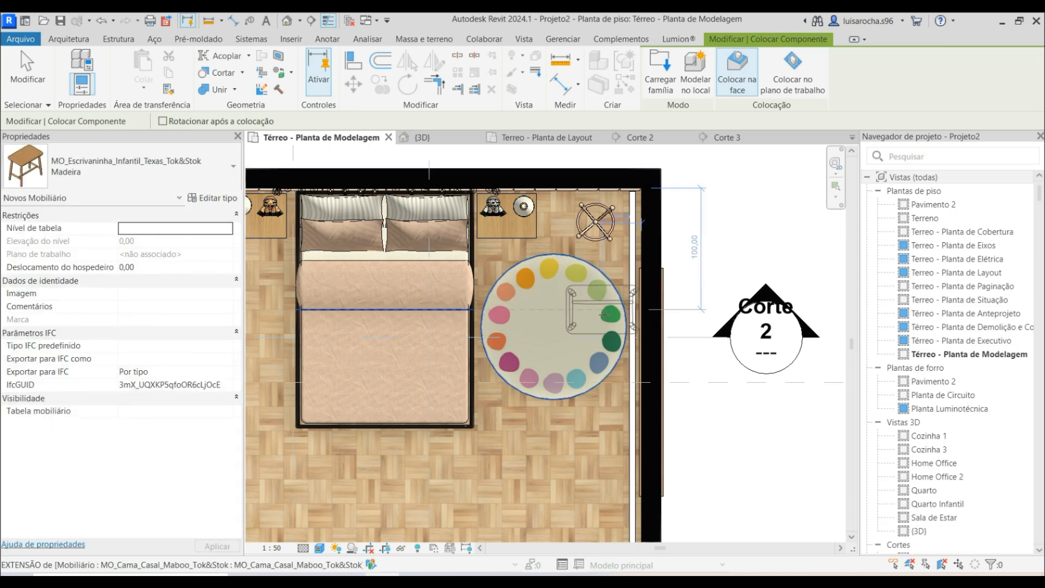
{"action": "key", "text": "space"}
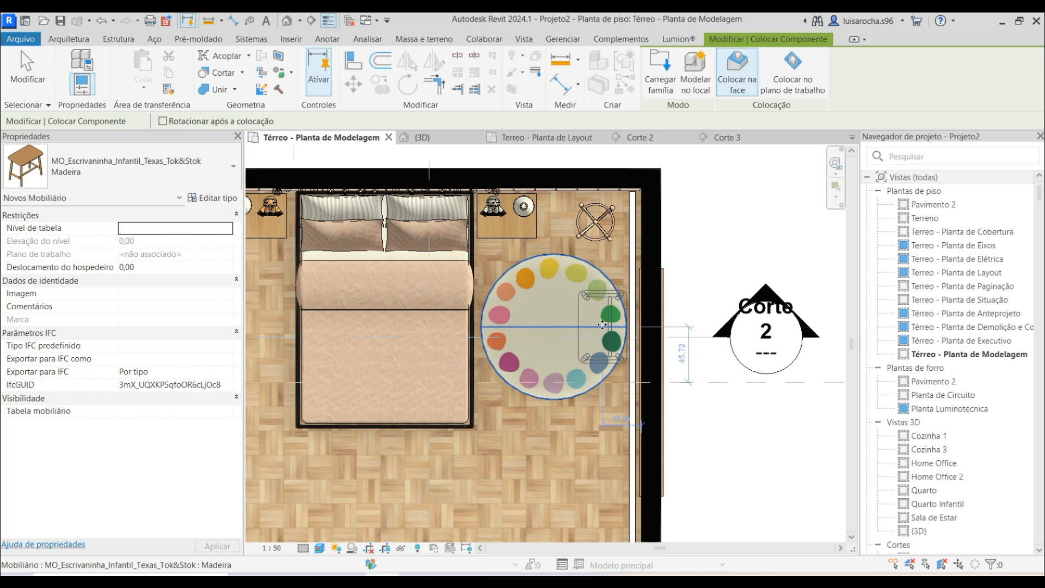
{"action": "left_click", "coordinate": [602, 325]}
{"action": "key", "text": "Escape"}
{"action": "key", "text": "Escape"}
{"action": "left_click", "coordinate": [420, 137]}
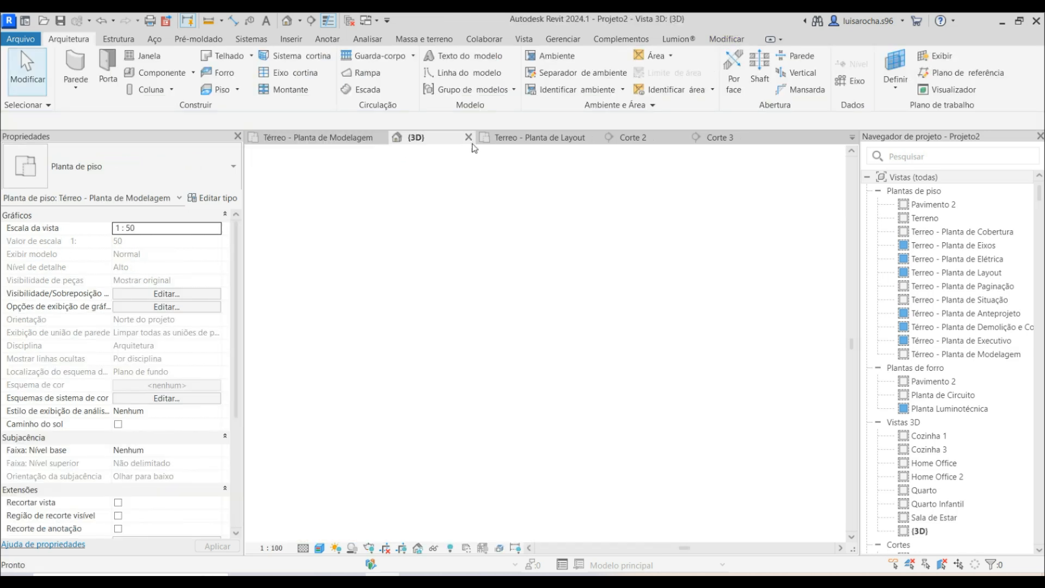
{"action": "middle_click_drag", "start_coordinate": [430, 417], "coordinate": [548, 286], "text": "shift"}
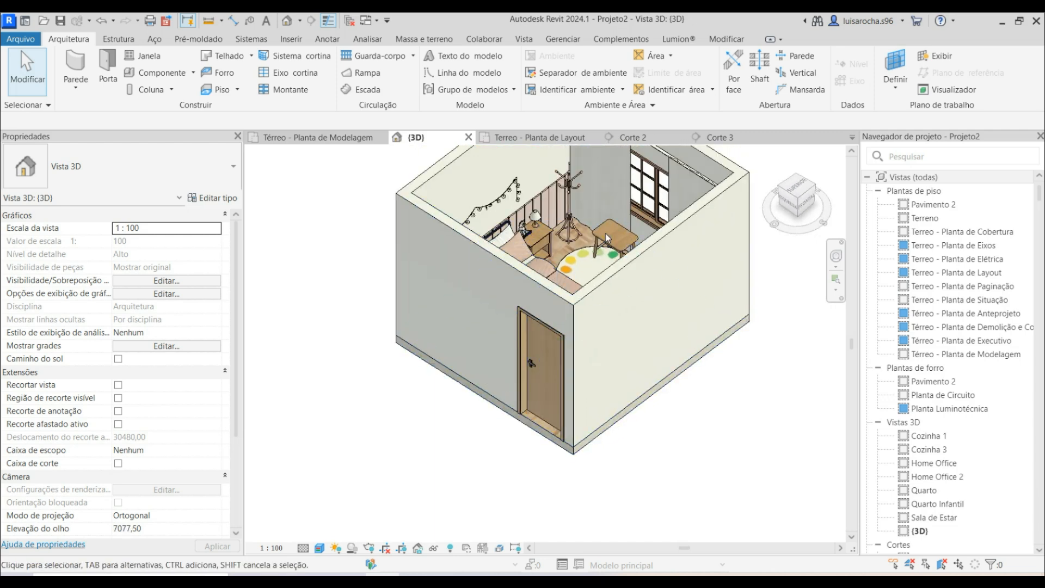
{"action": "scroll", "coordinate": [623, 221], "scroll_direction": "up", "scroll_amount": 5}
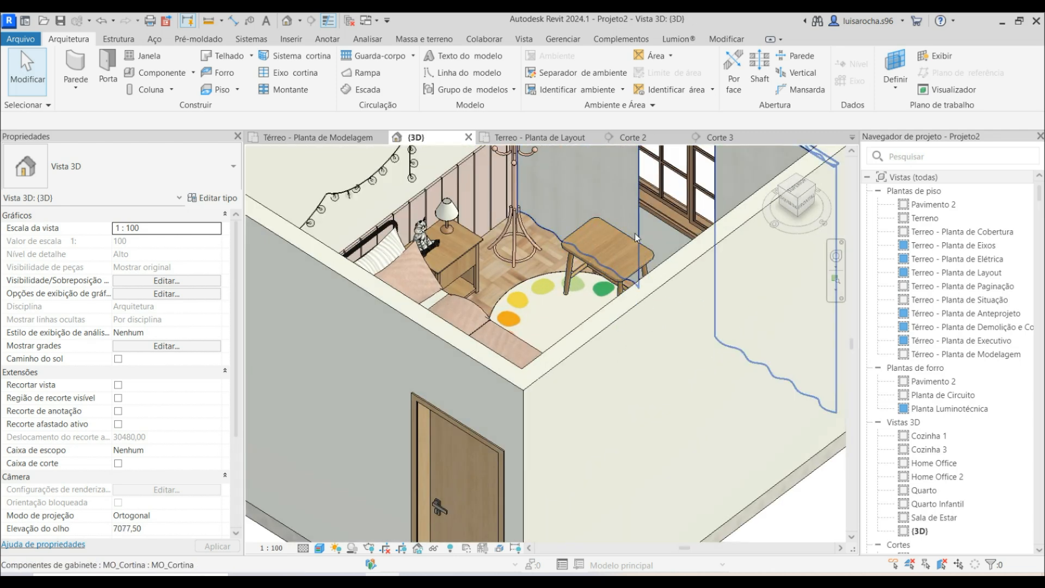
{"action": "scroll", "coordinate": [636, 233], "scroll_direction": "up", "scroll_amount": 2}
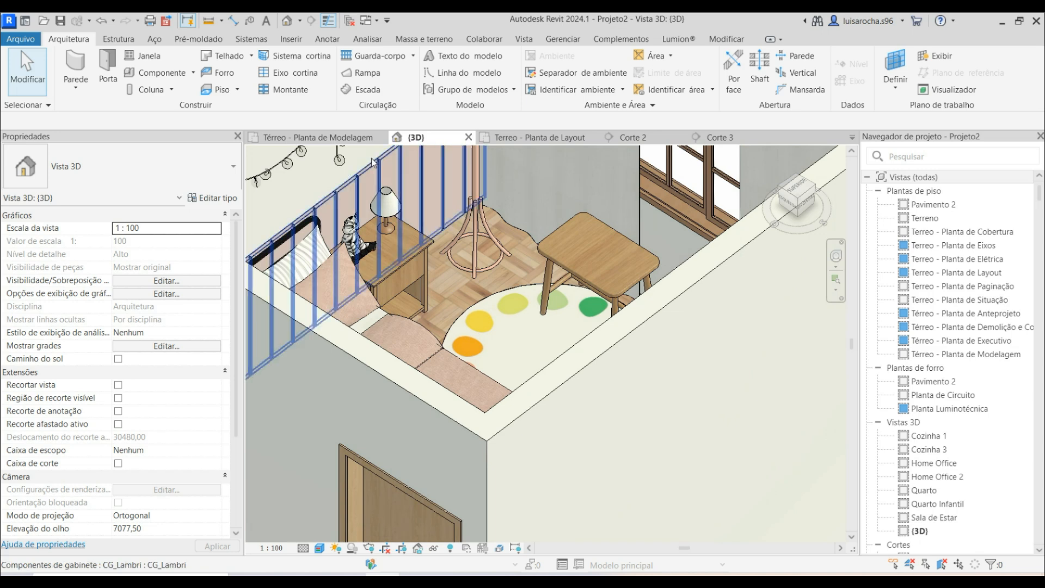
In the modelling floor plan, place a MO_Banco_Infantil_Texas_Tok&Stok stool in Branco at the centre of the round rug.
{"action": "left_click", "coordinate": [335, 140]}
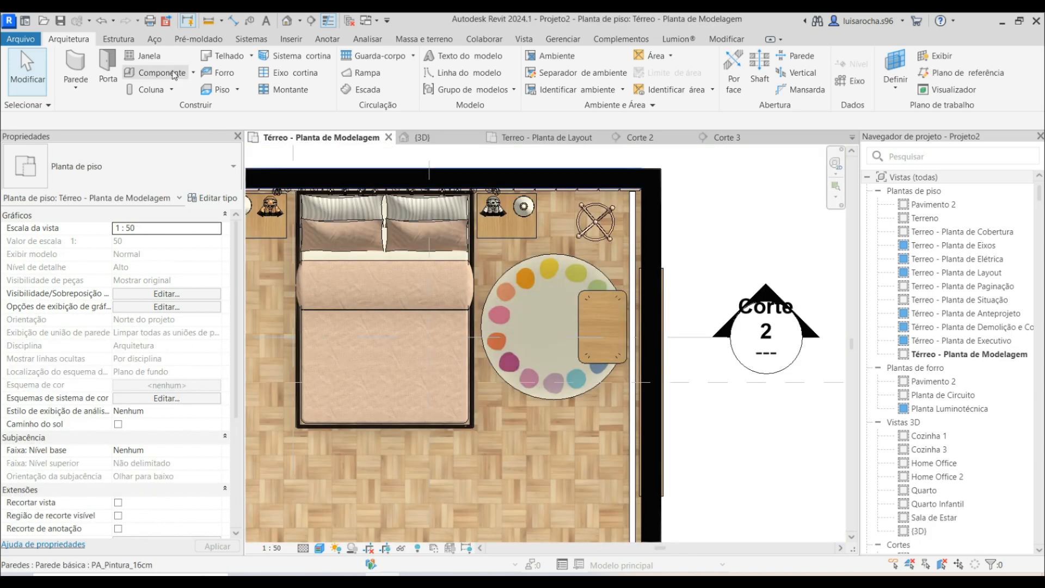
{"action": "left_click", "coordinate": [162, 72]}
{"action": "left_click", "coordinate": [162, 163]}
{"action": "type", "text": "banc"}
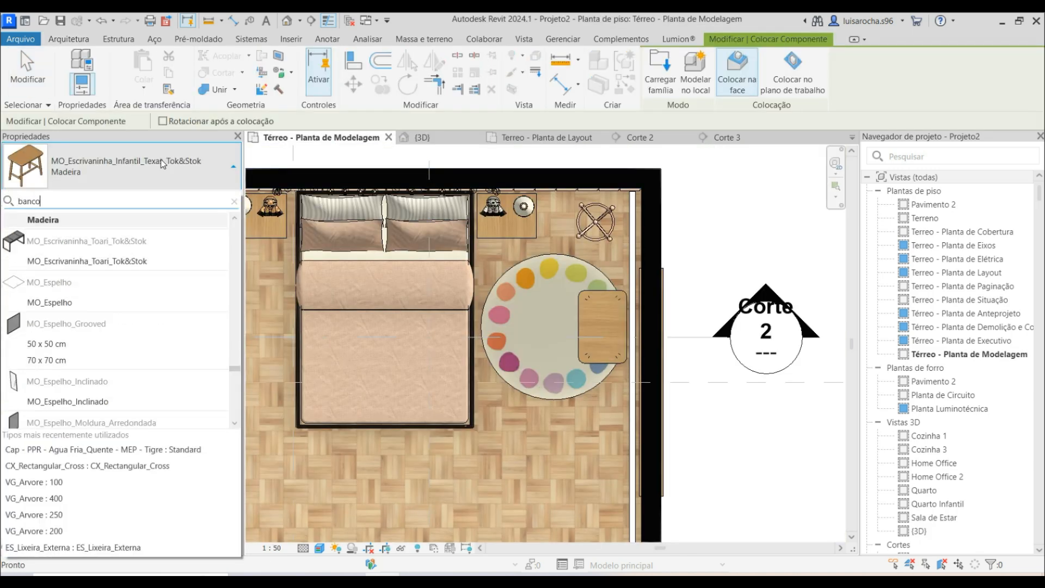
{"action": "type", "text": "o"}
{"action": "scroll", "coordinate": [161, 377], "scroll_direction": "down", "scroll_amount": 10}
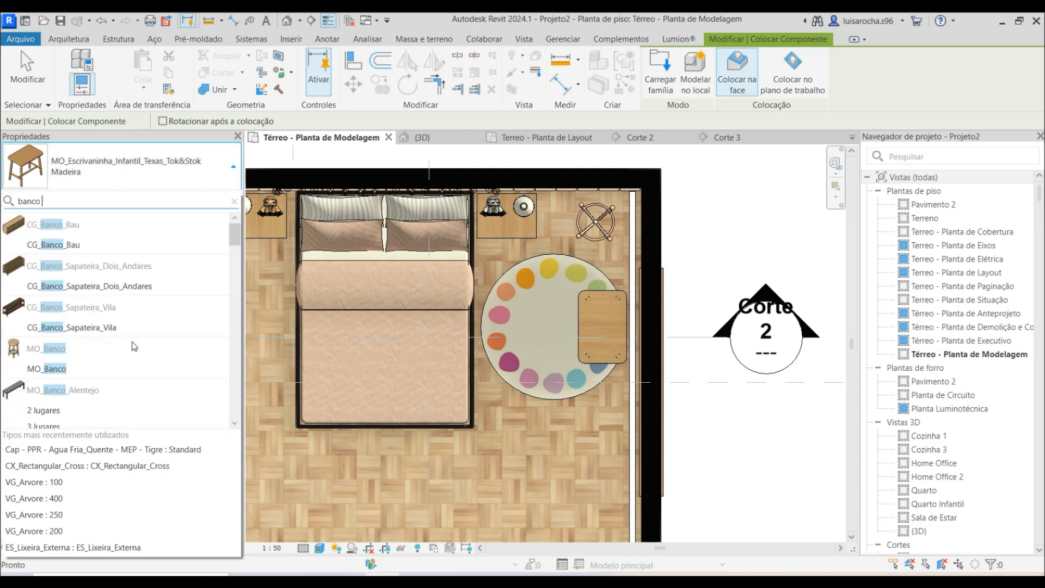
{"action": "type", "text": "inf"}
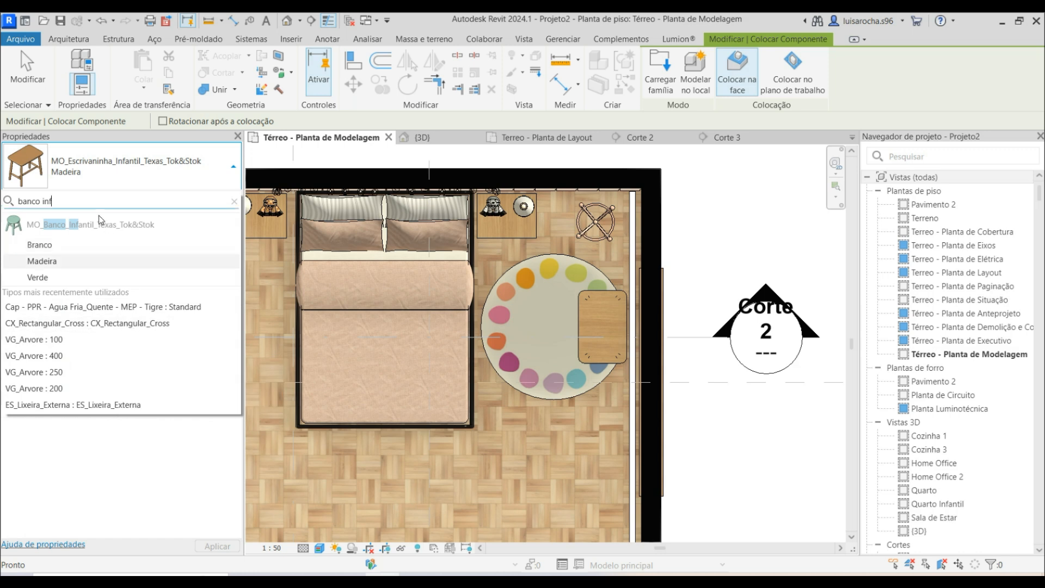
{"action": "left_click", "coordinate": [73, 245]}
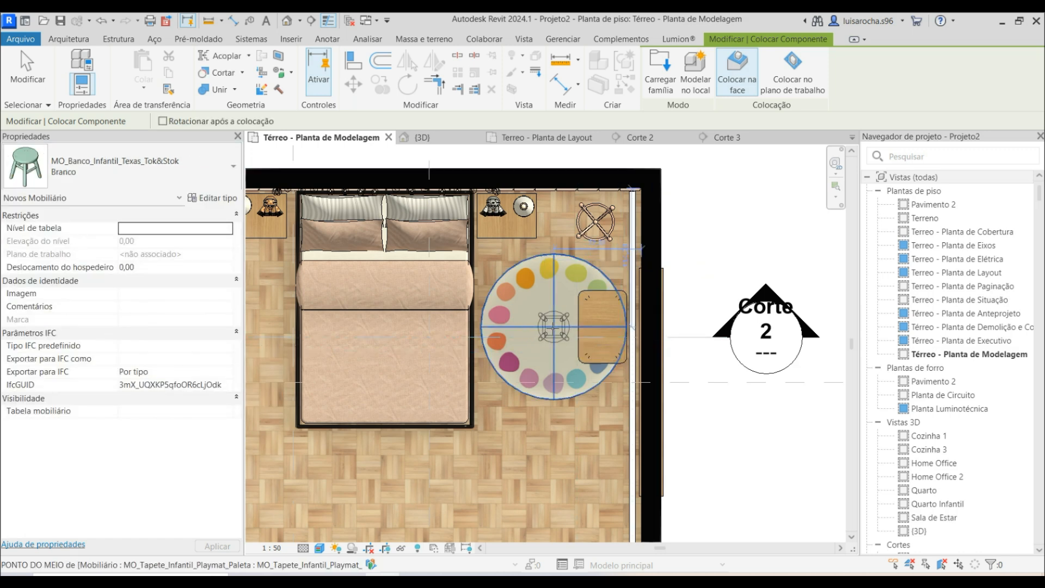
{"action": "left_click", "coordinate": [553, 329]}
{"action": "key", "text": "Escape"}
{"action": "key", "text": "Escape"}
Change the stool's type to Verde and view it in 3D.
{"action": "left_click", "coordinate": [552, 327]}
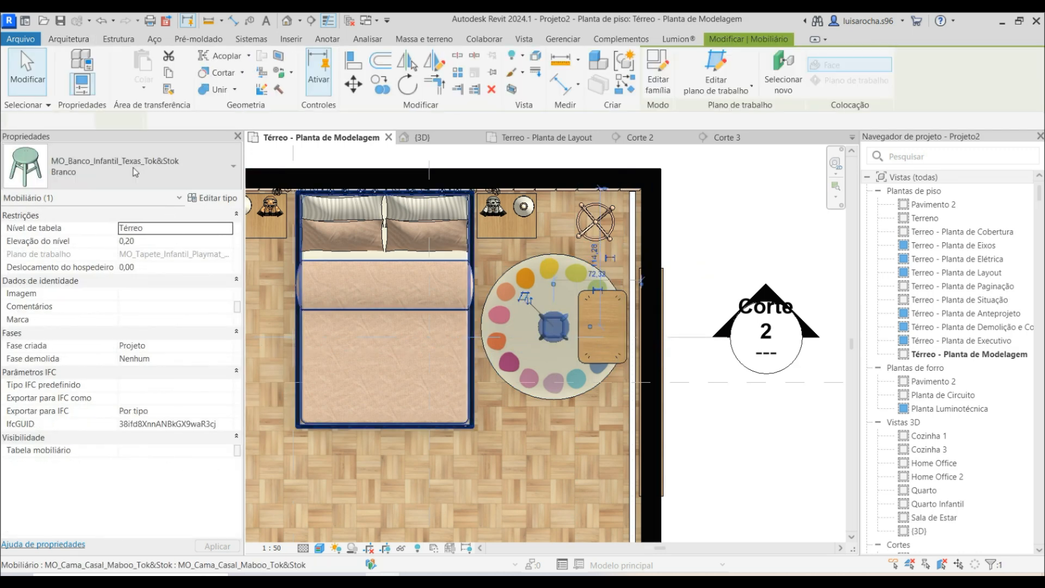
{"action": "left_click", "coordinate": [135, 172]}
{"action": "left_click", "coordinate": [74, 275]}
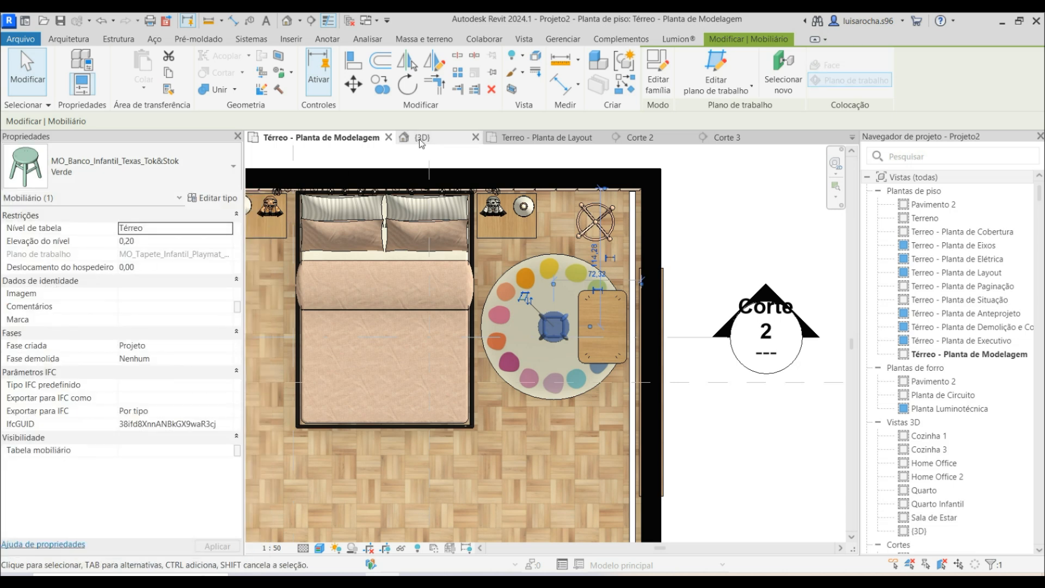
{"action": "left_click", "coordinate": [419, 139]}
{"action": "left_click", "coordinate": [600, 378]}
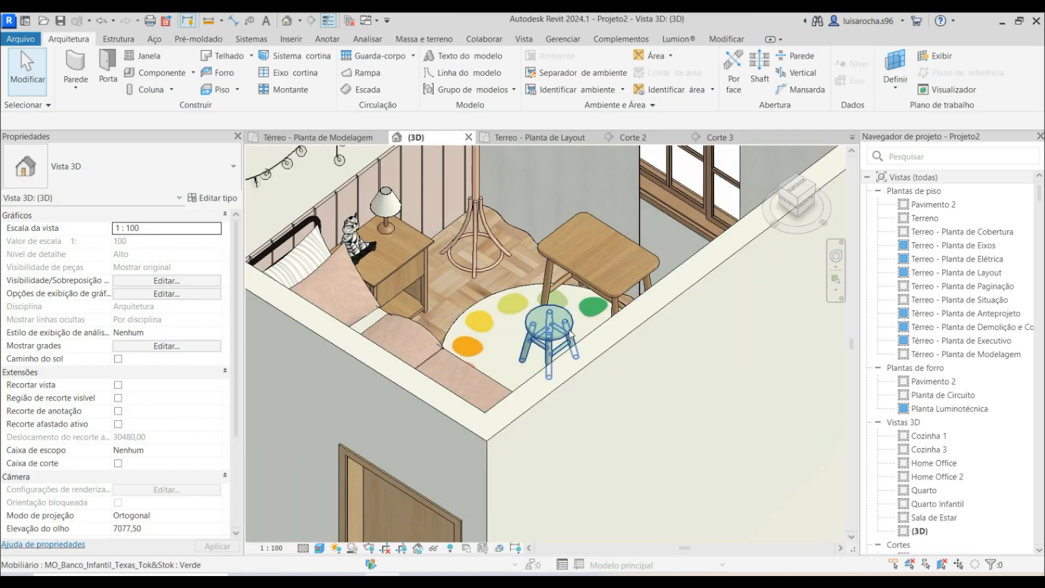
Change the children's stool to the Madeira type in the 3D view.
{"action": "left_click", "coordinate": [554, 339]}
{"action": "left_click", "coordinate": [130, 166]}
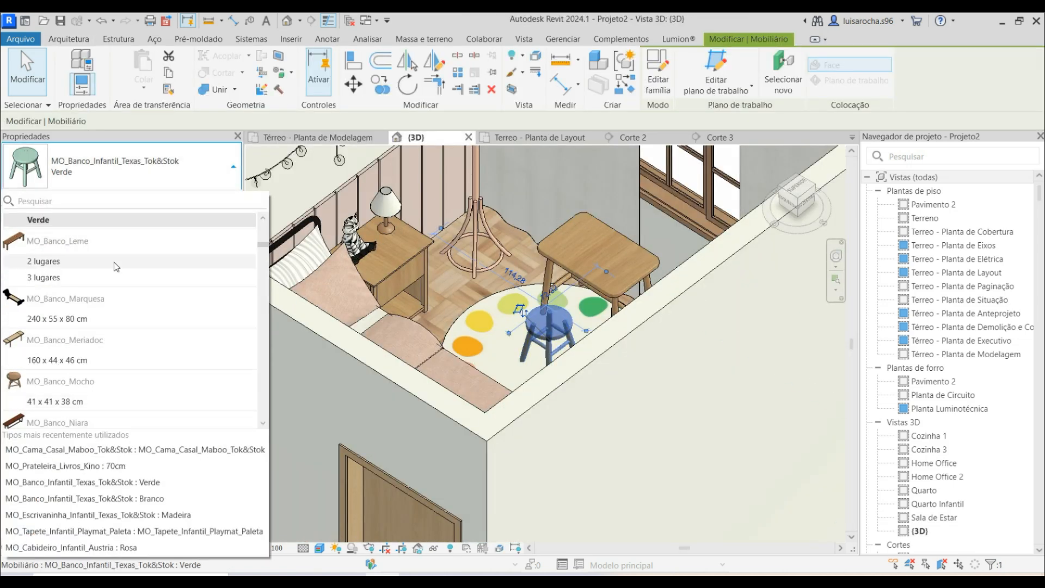
{"action": "scroll", "coordinate": [74, 250], "scroll_direction": "up", "scroll_amount": 2}
{"action": "left_click", "coordinate": [62, 254]}
{"action": "key", "text": "Escape"}
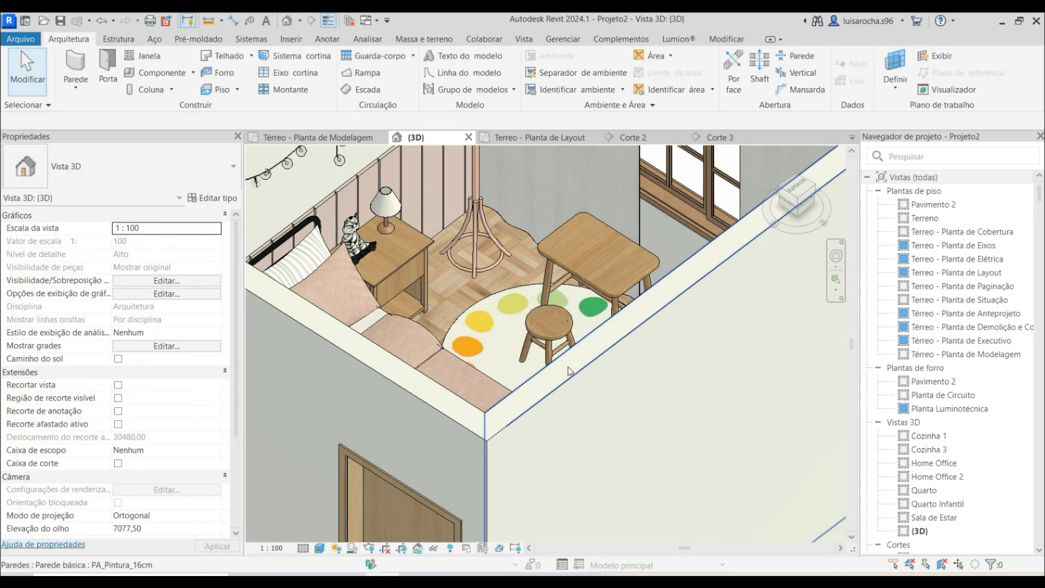
Replace the stool with the MO_Cadeira_Infantil_Vik_Tok&Stok chair in Amarelo claro.
{"action": "left_click", "coordinate": [550, 332]}
{"action": "left_click", "coordinate": [169, 159]}
{"action": "type", "text": "cadeira vik"}
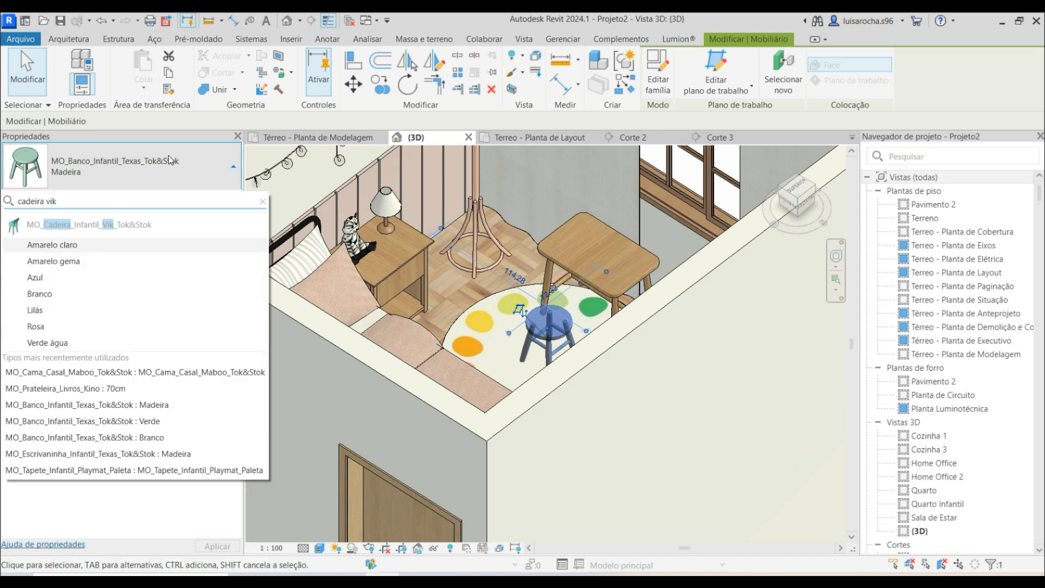
{"action": "left_click", "coordinate": [103, 246]}
{"action": "key", "text": "Escape"}
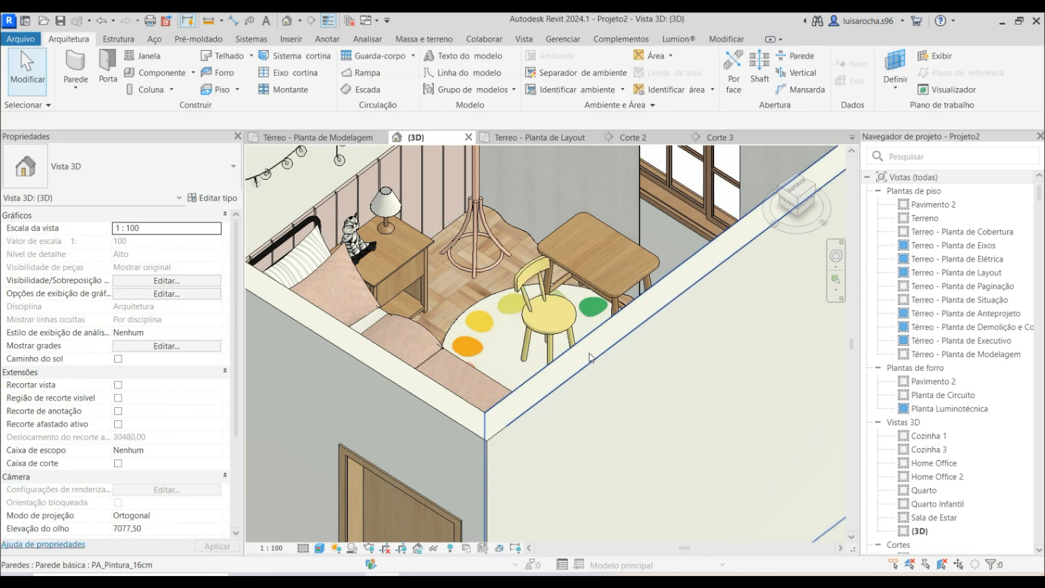
Change the children's chair type to Lilás and look at the room from another angle.
{"action": "left_click", "coordinate": [556, 343]}
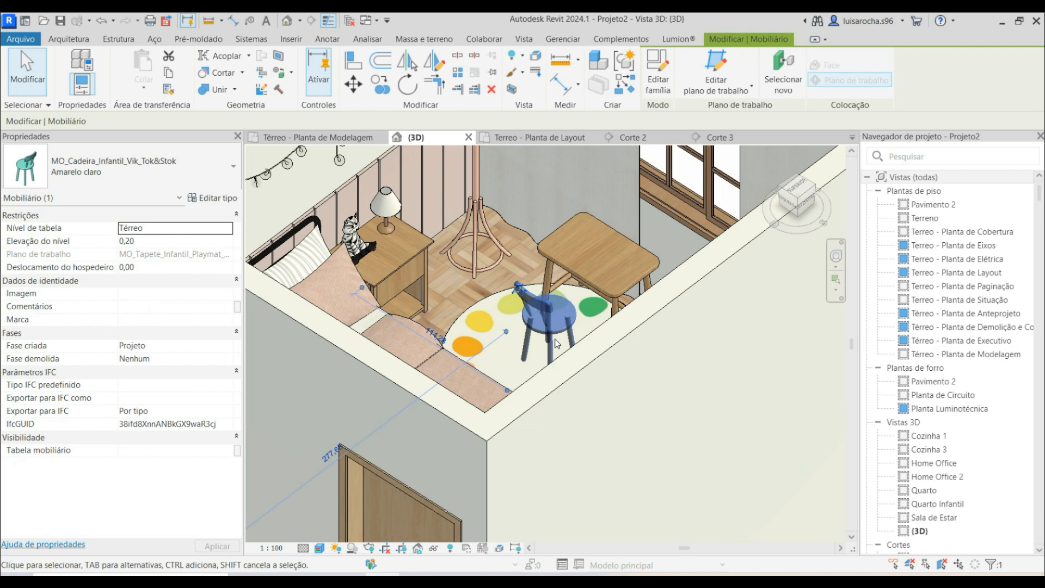
{"action": "left_click", "coordinate": [130, 166]}
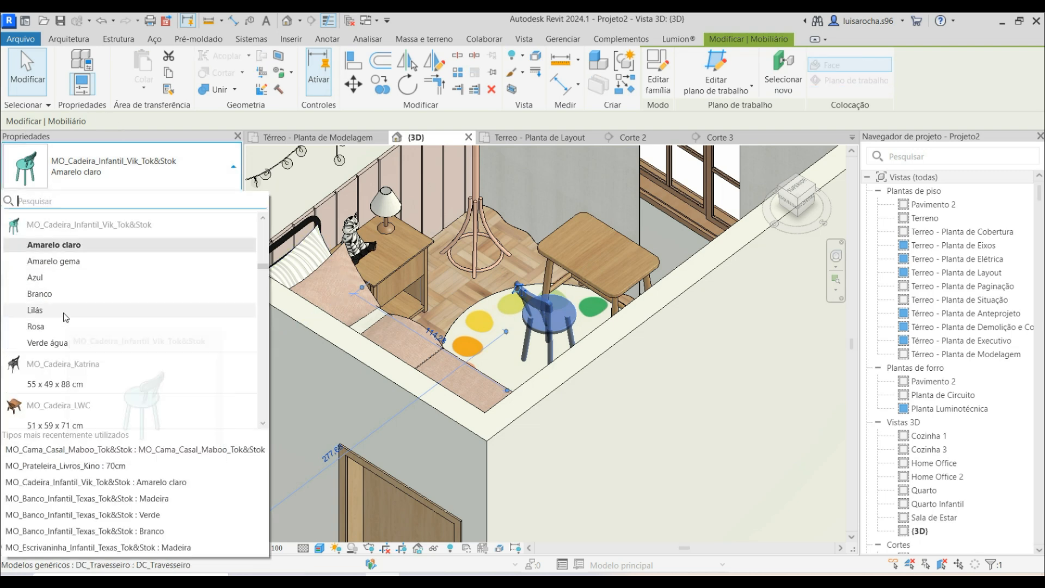
{"action": "left_click", "coordinate": [76, 312]}
{"action": "key", "text": "Escape"}
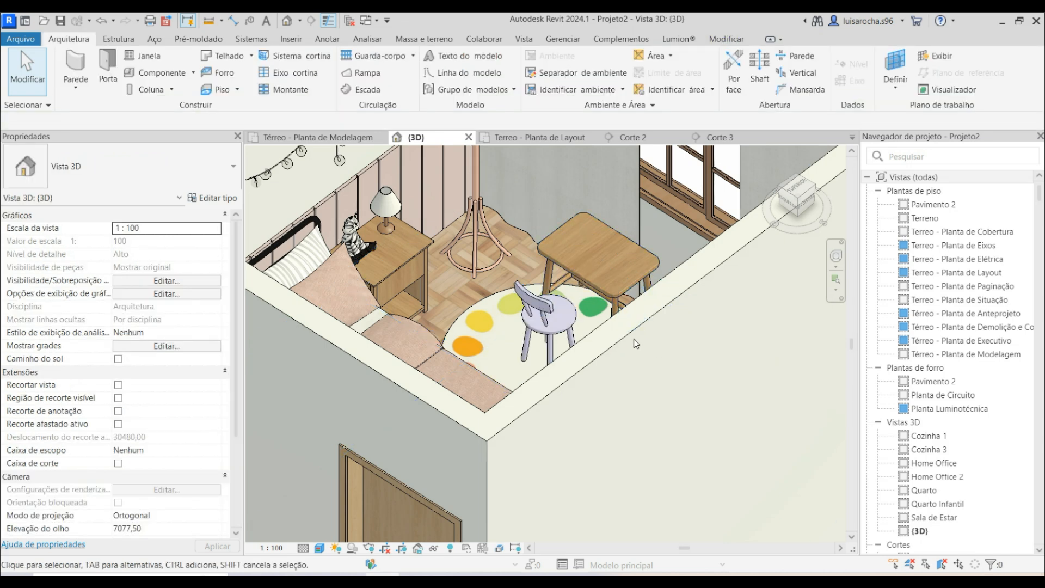
{"action": "scroll", "coordinate": [636, 343], "scroll_direction": "down", "scroll_amount": 5}
{"action": "middle_click_drag", "start_coordinate": [636, 343], "coordinate": [240, 310], "text": "shift"}
In the modelling floor plan, move the lilac chair horizontally towards the desk so its seat tucks partly under the top.
{"action": "left_click", "coordinate": [316, 137]}
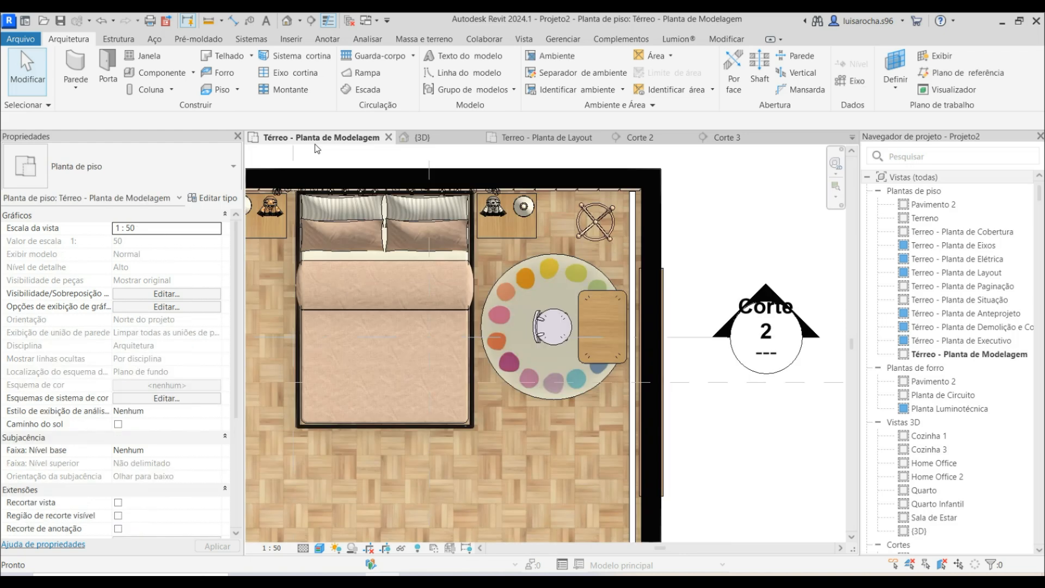
{"action": "scroll", "coordinate": [663, 341], "scroll_direction": "up", "scroll_amount": 3}
{"action": "left_click", "coordinate": [463, 297]}
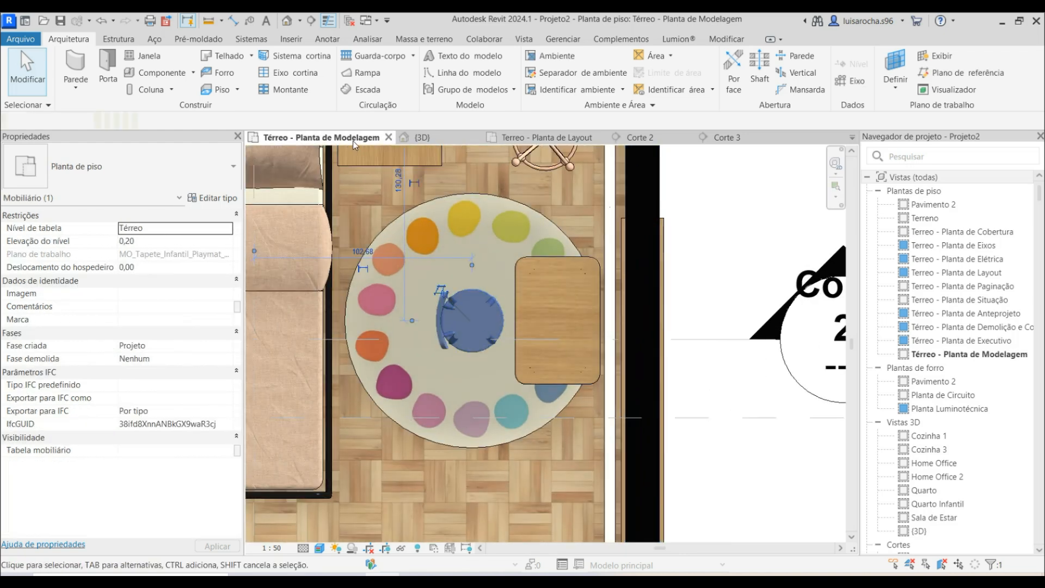
{"action": "left_click", "coordinate": [354, 84]}
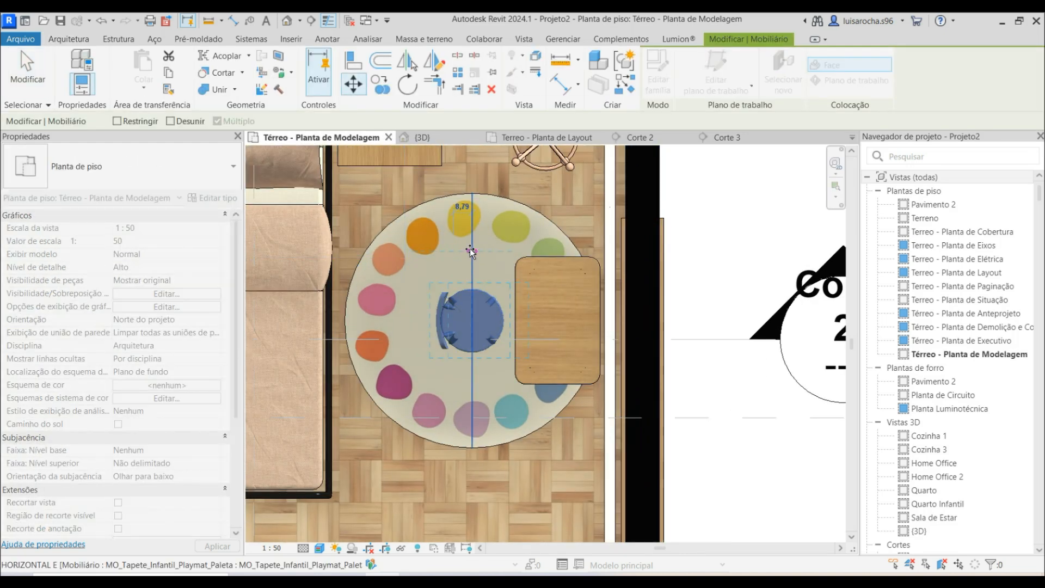
{"action": "left_click", "coordinate": [471, 249]}
{"action": "key", "text": "Escape"}
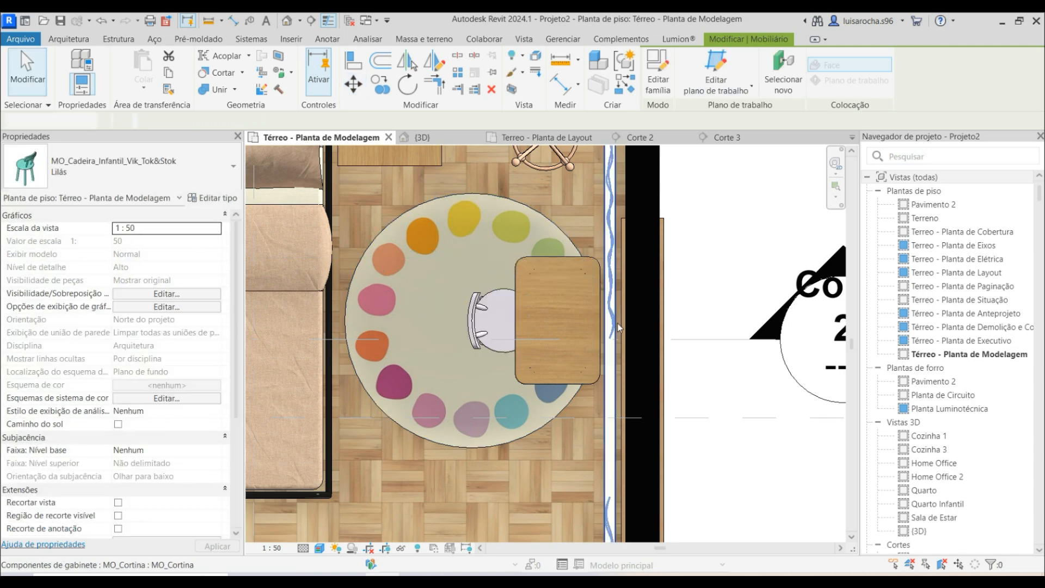
Place another DC_Bicho_Pelucia_Zebra plush on the desk's window-side corner nearest the coat rack, based on the one on the nightstand.
{"action": "scroll", "coordinate": [587, 327], "scroll_direction": "down", "scroll_amount": 2}
{"action": "left_click", "coordinate": [447, 187]}
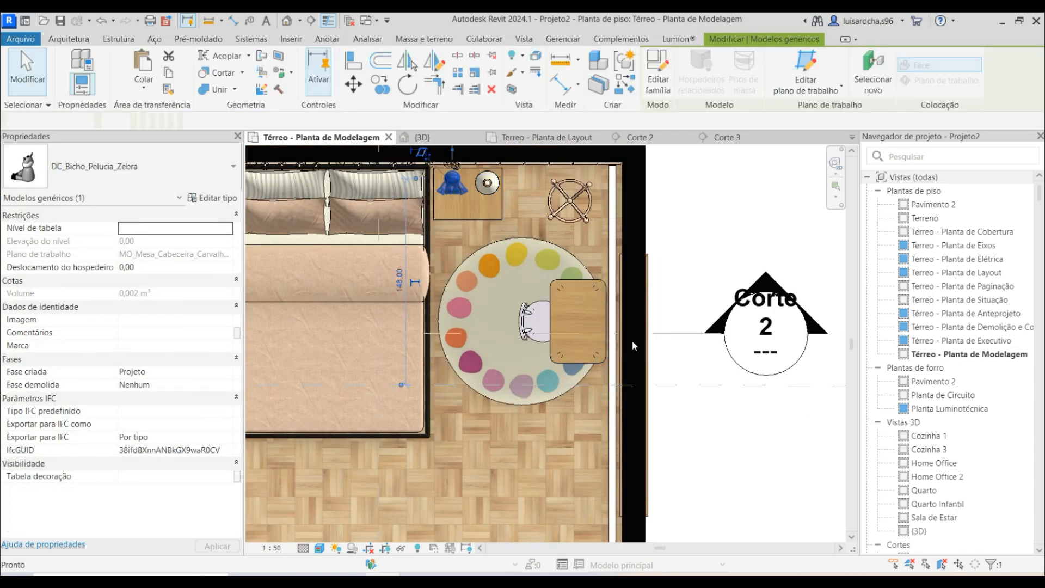
{"action": "key", "text": "c"}
{"action": "key", "text": "s"}
{"action": "scroll", "coordinate": [605, 323], "scroll_direction": "up", "scroll_amount": 3}
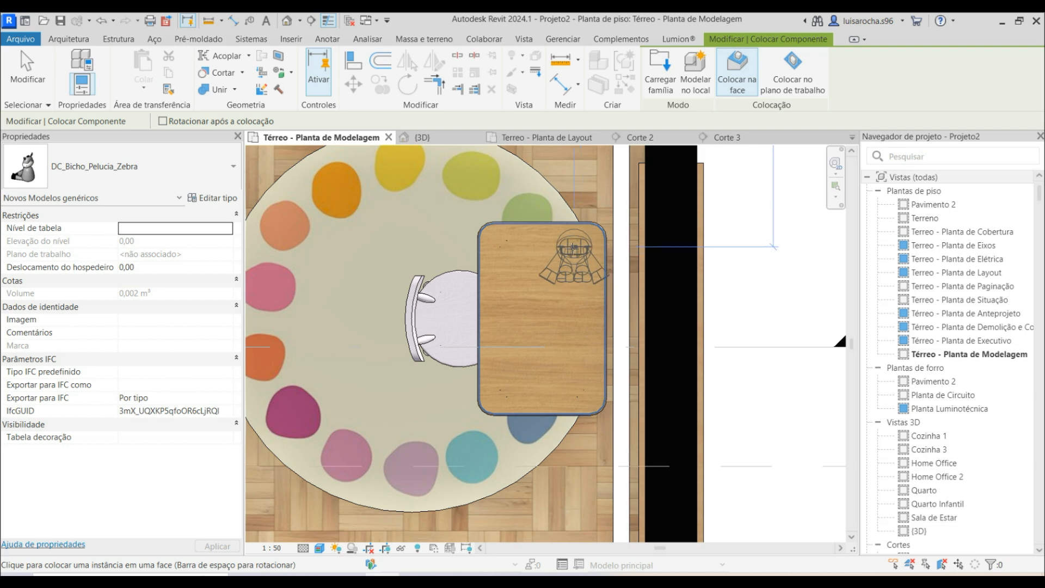
{"action": "left_click", "coordinate": [573, 249]}
{"action": "key", "text": "Escape"}
{"action": "key", "text": "Escape"}
Rotate the zebra plush on the desk by 30° so it turns towards the chair.
{"action": "left_click", "coordinate": [573, 249]}
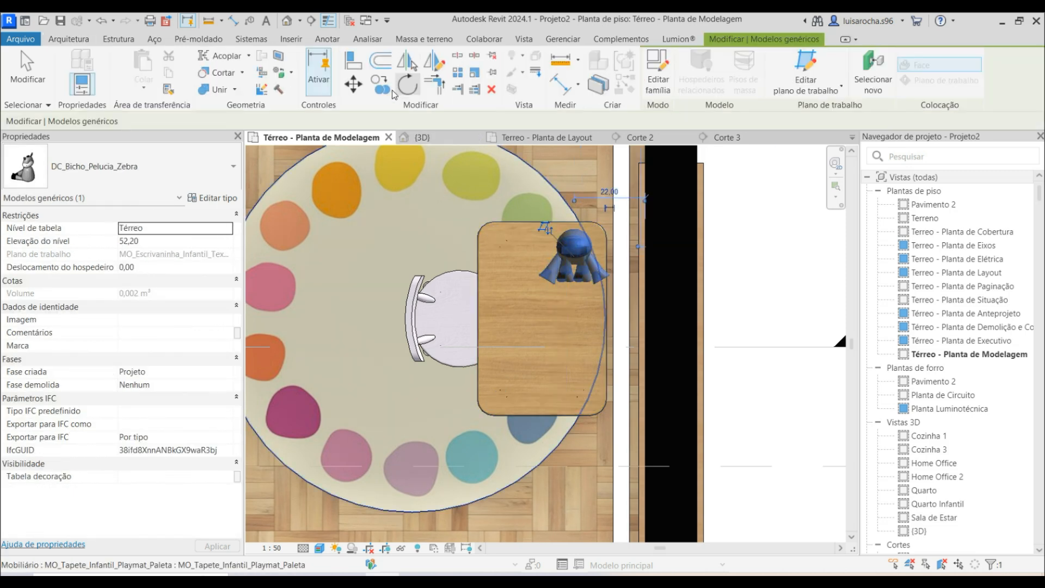
{"action": "left_click", "coordinate": [572, 386]}
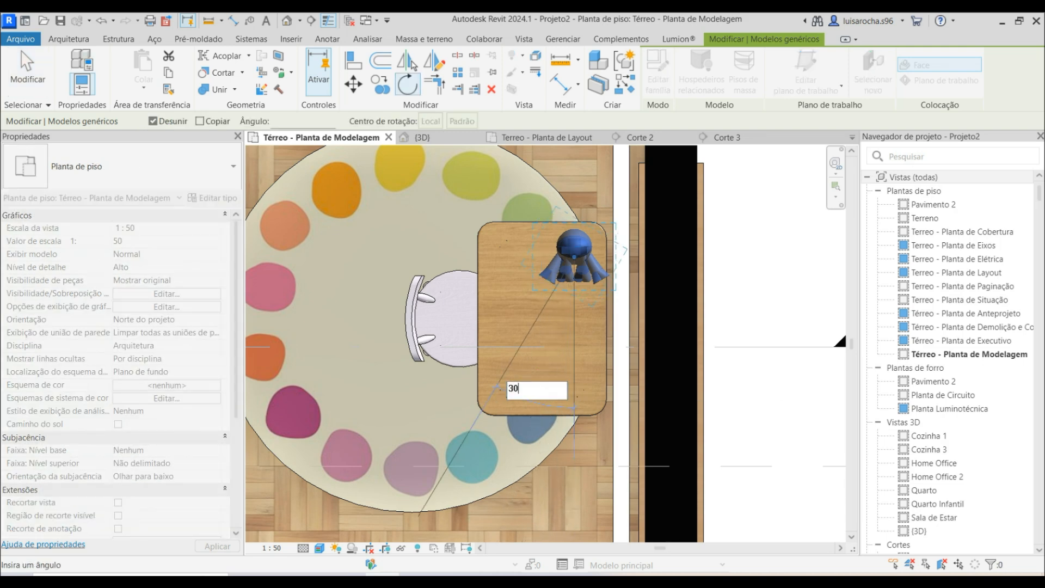
{"action": "key", "text": "Return"}
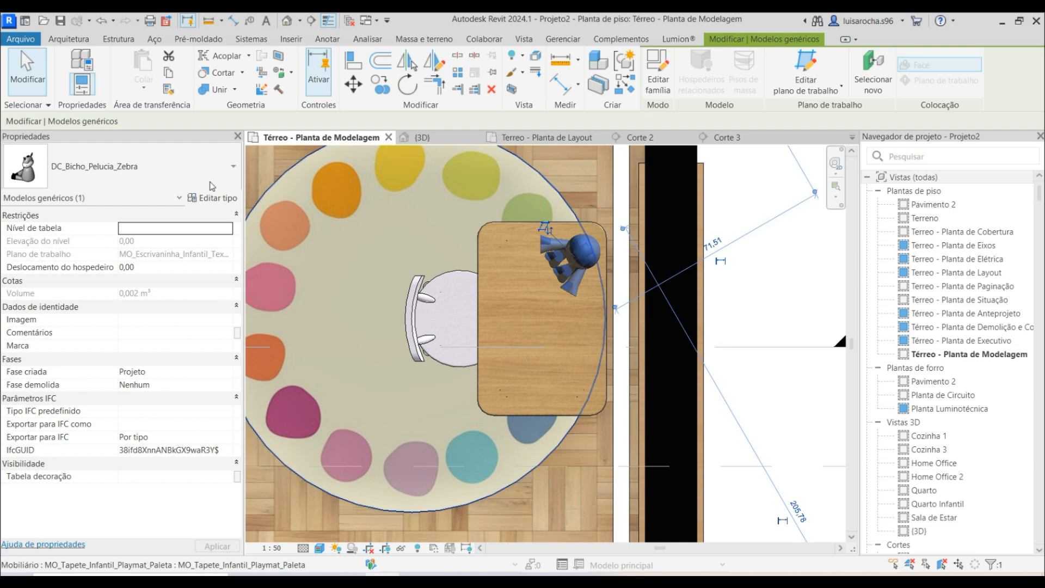
Change the zebra plush on the desk to the DC_Bicho_Pelucia_Vaca type and look over the room in 3D.
{"action": "left_click", "coordinate": [87, 202]}
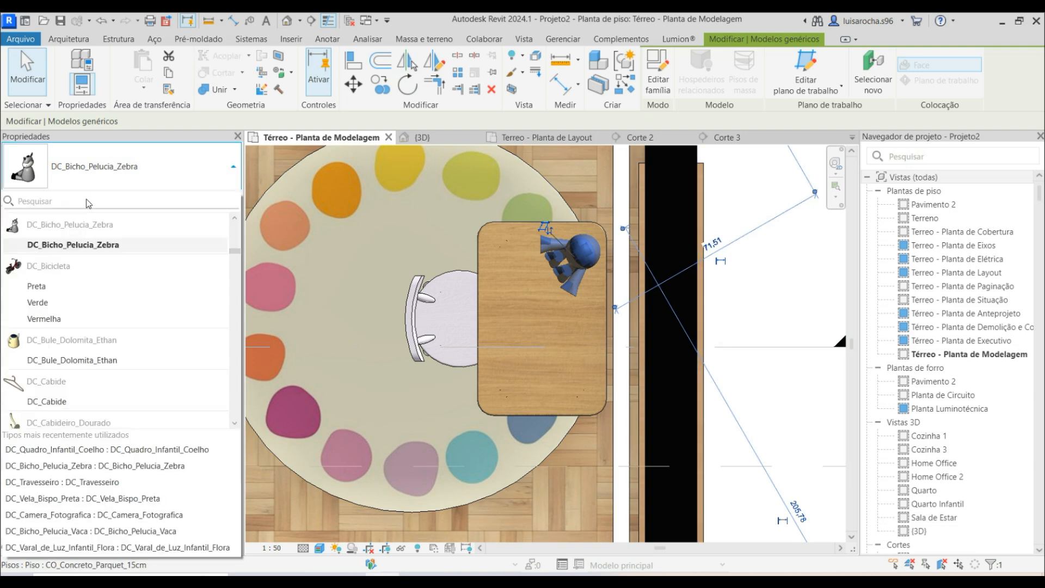
{"action": "scroll", "coordinate": [91, 248], "scroll_direction": "up", "scroll_amount": 1}
{"action": "left_click", "coordinate": [82, 262]}
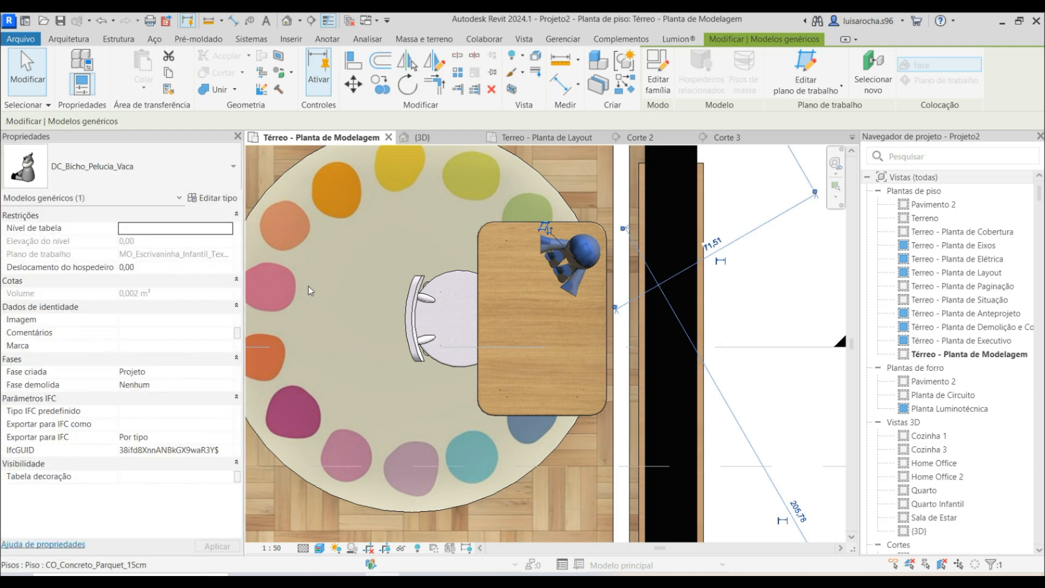
{"action": "key", "text": "Escape"}
{"action": "scroll", "coordinate": [582, 275], "scroll_direction": "down", "scroll_amount": 4}
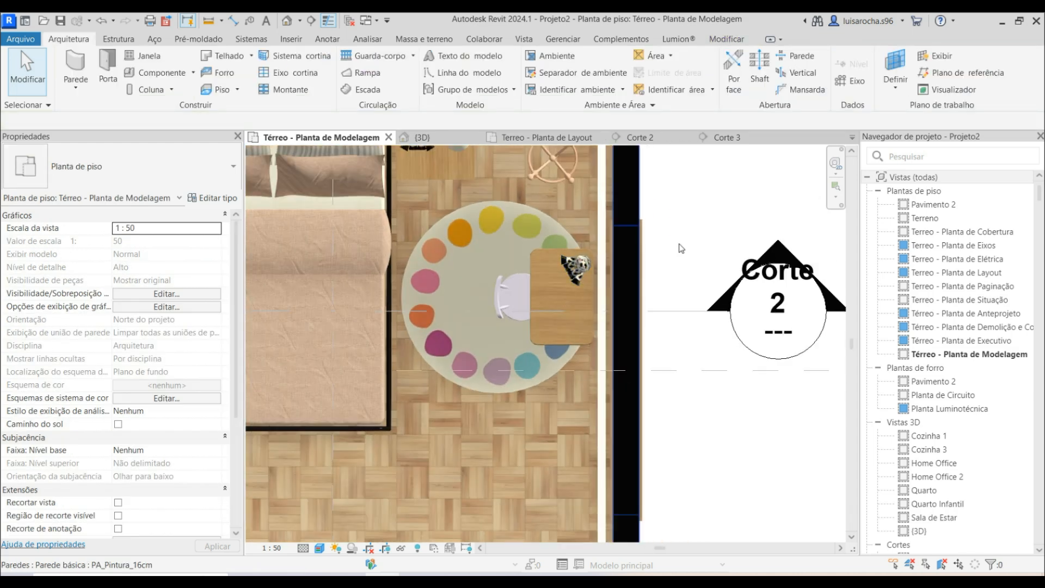
{"action": "left_click", "coordinate": [421, 138]}
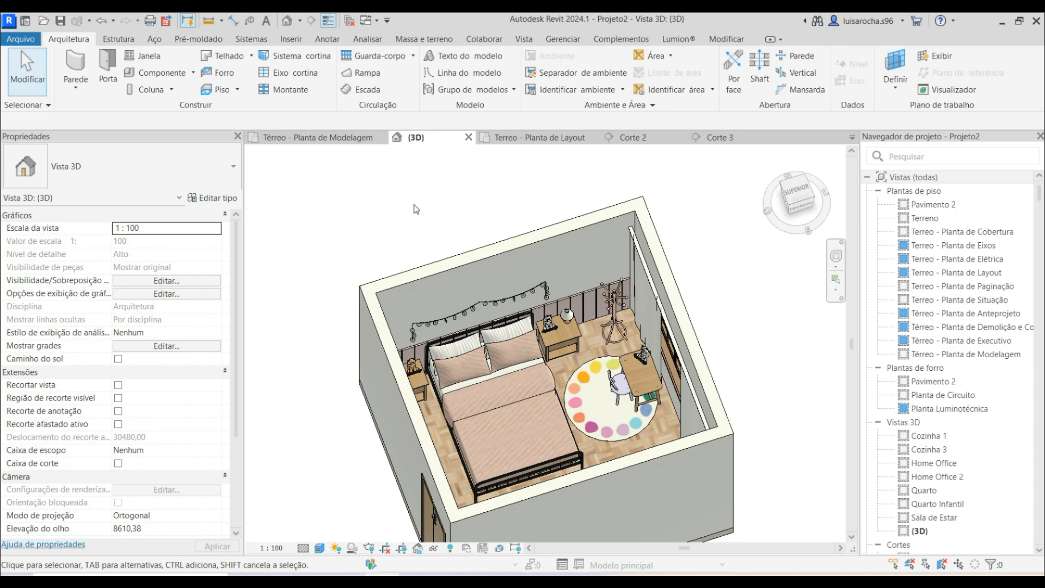
{"action": "middle_click_drag", "start_coordinate": [398, 192], "coordinate": [321, 146], "text": "shift"}
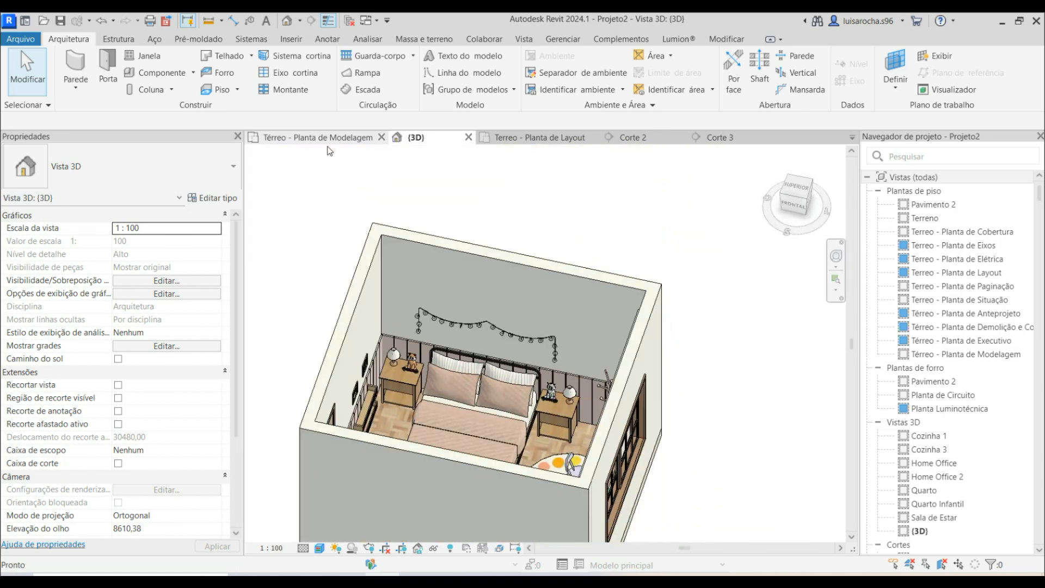
In the modelling floor plan, place an MO_Comoda_Retangular_Denver dresser against the wall facing the foot of the bed.
{"action": "left_click", "coordinate": [337, 138]}
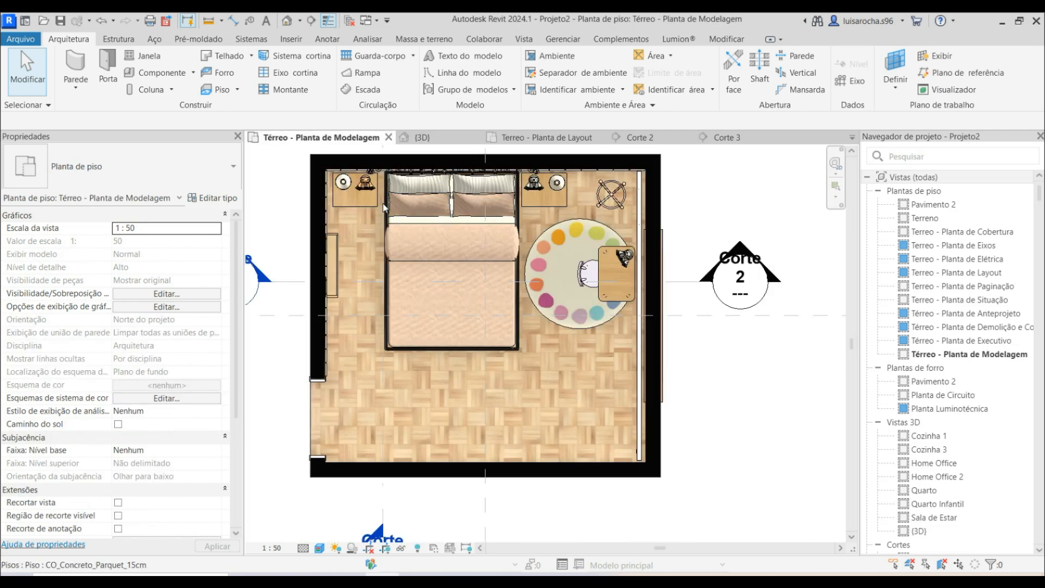
{"action": "key", "text": "c"}
{"action": "key", "text": "m"}
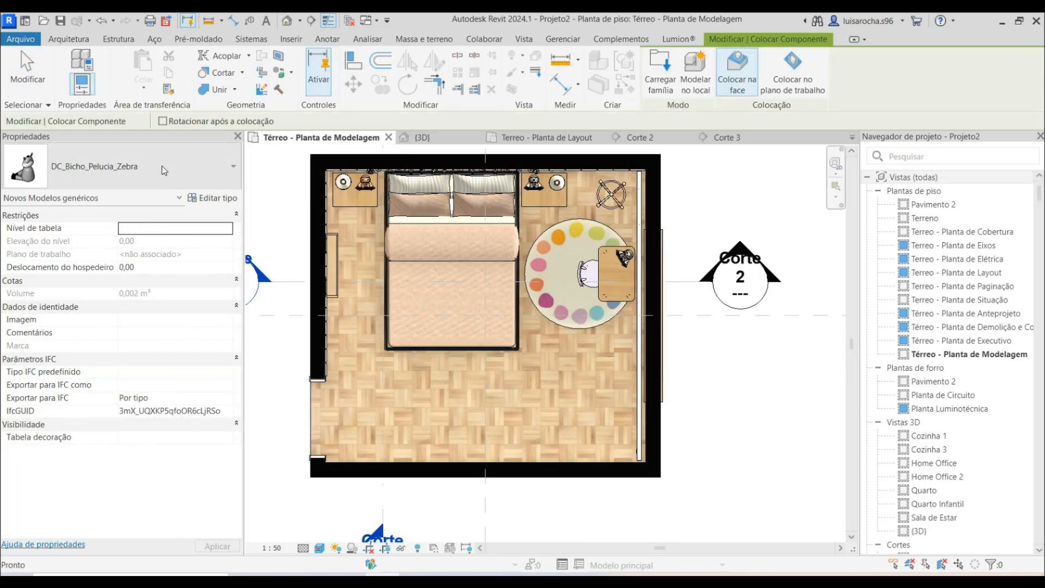
{"action": "left_click", "coordinate": [162, 165]}
{"action": "type", "text": "como"}
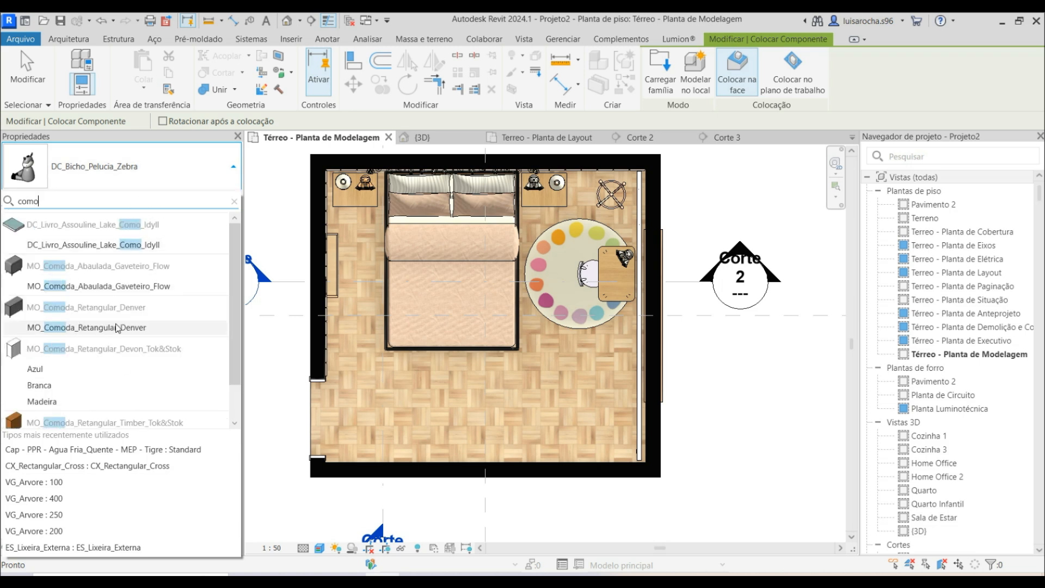
{"action": "left_click", "coordinate": [116, 327]}
{"action": "key", "text": "space"}
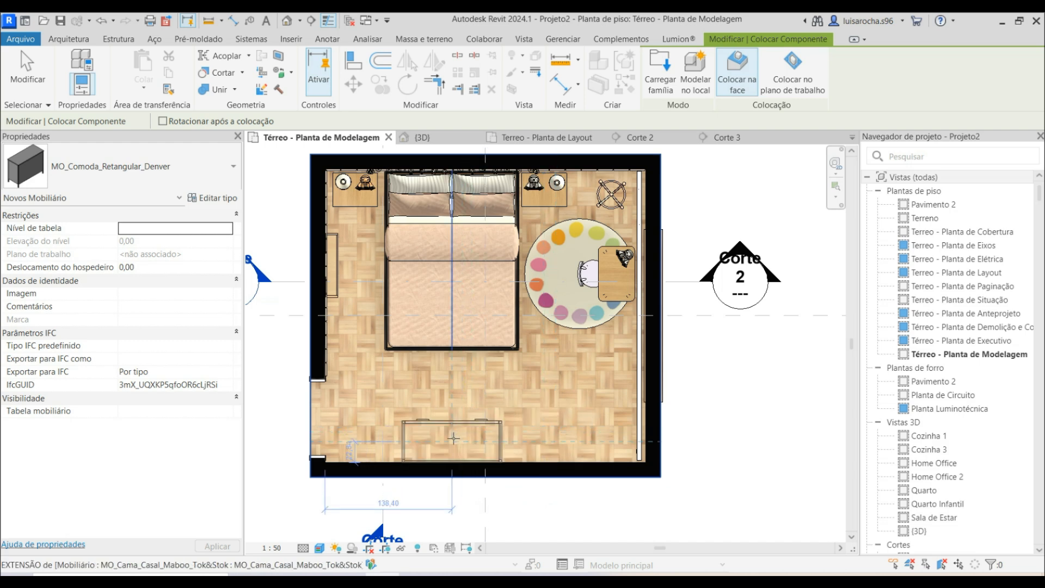
{"action": "left_click", "coordinate": [453, 439]}
{"action": "key", "text": "Escape"}
{"action": "key", "text": "Escape"}
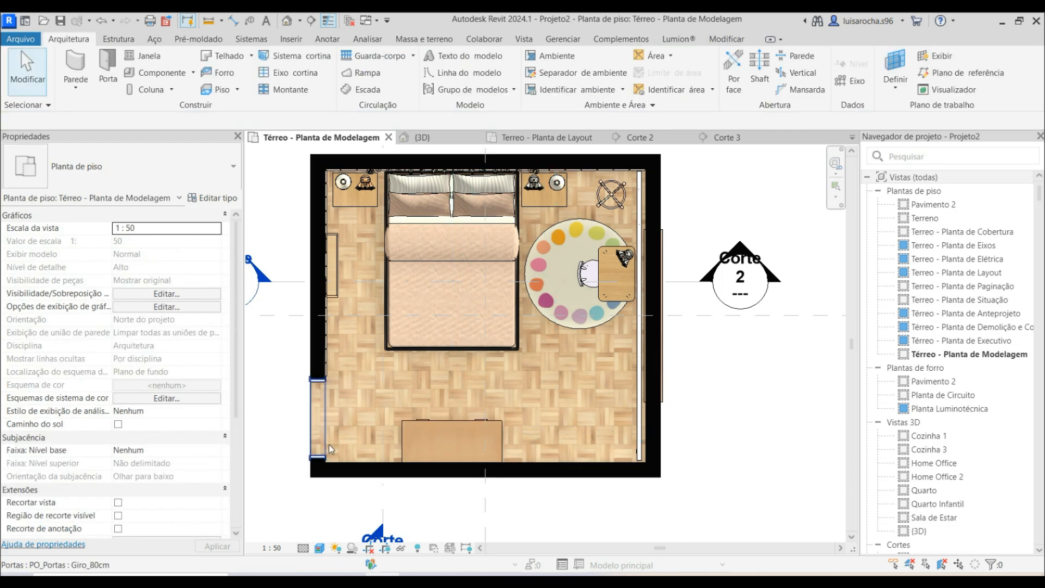
In the 3D view, change the dresser's type to MO_Comoda_Retangular_Timber_Tok&Stok.
{"action": "left_click", "coordinate": [427, 139]}
{"action": "middle_click_drag", "start_coordinate": [665, 209], "coordinate": [492, 215], "text": "shift"}
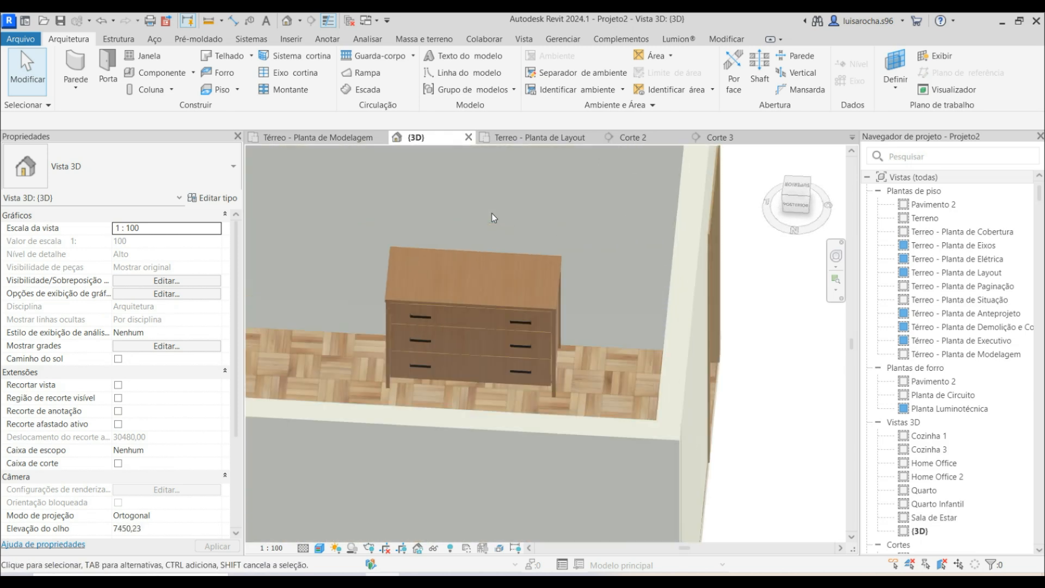
{"action": "left_click", "coordinate": [509, 309]}
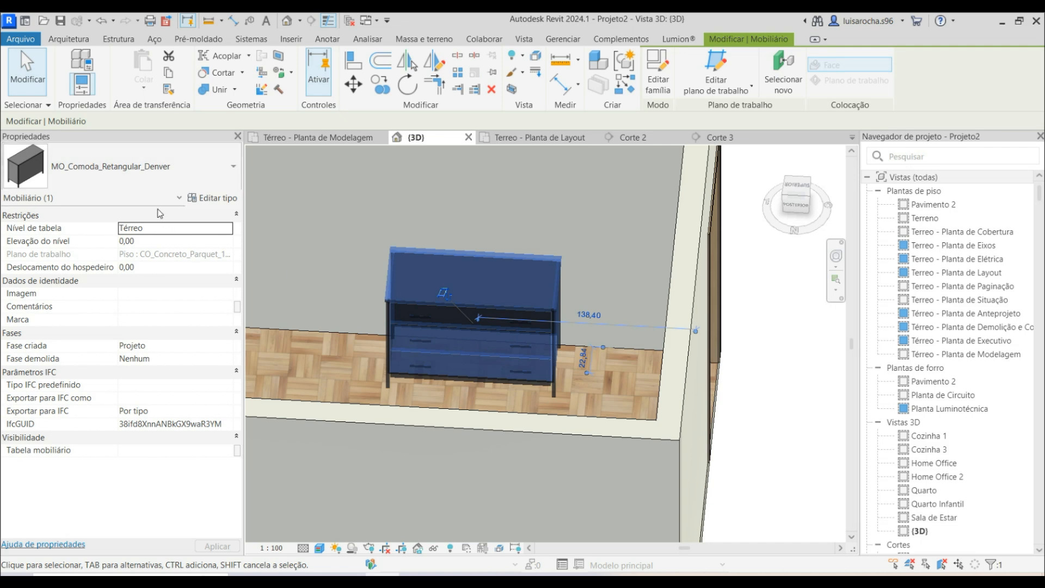
{"action": "left_click", "coordinate": [181, 175]}
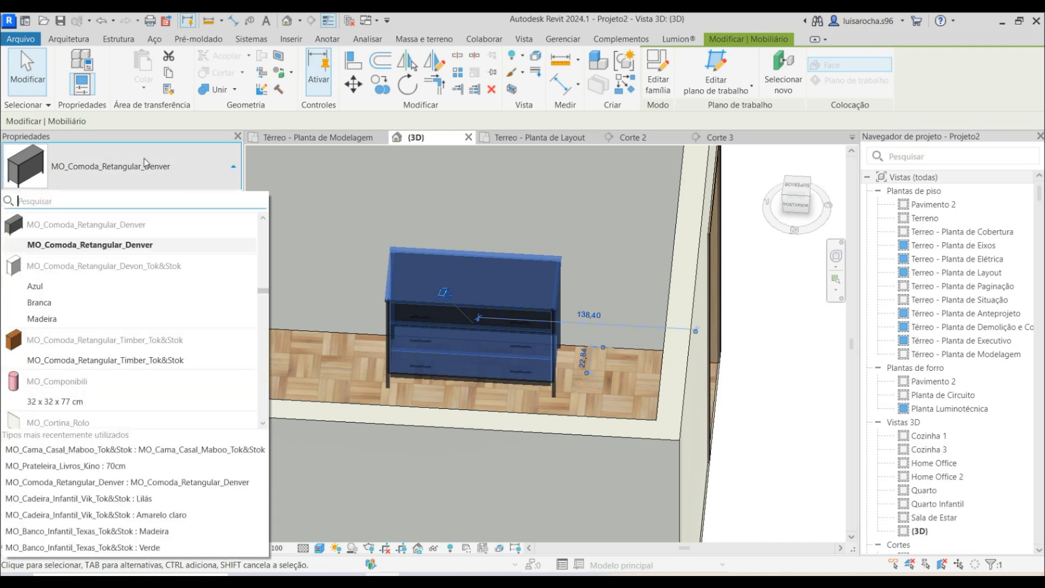
{"action": "left_click", "coordinate": [146, 361]}
{"action": "left_click", "coordinate": [609, 276]}
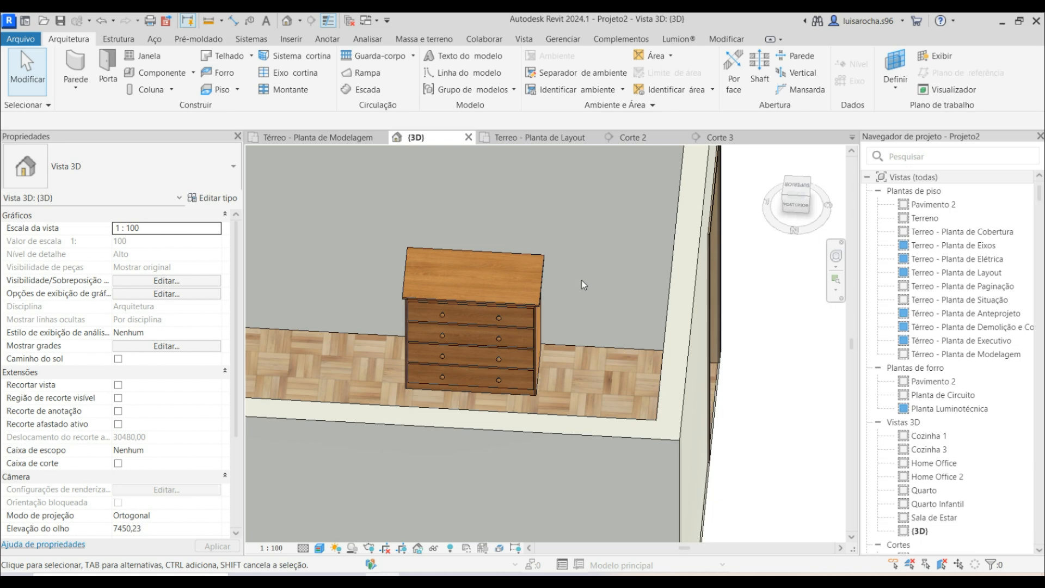
Switch the dresser back to the MO_Comoda_Retangular_Denver type.
{"action": "left_click", "coordinate": [533, 298]}
{"action": "left_click", "coordinate": [164, 173]}
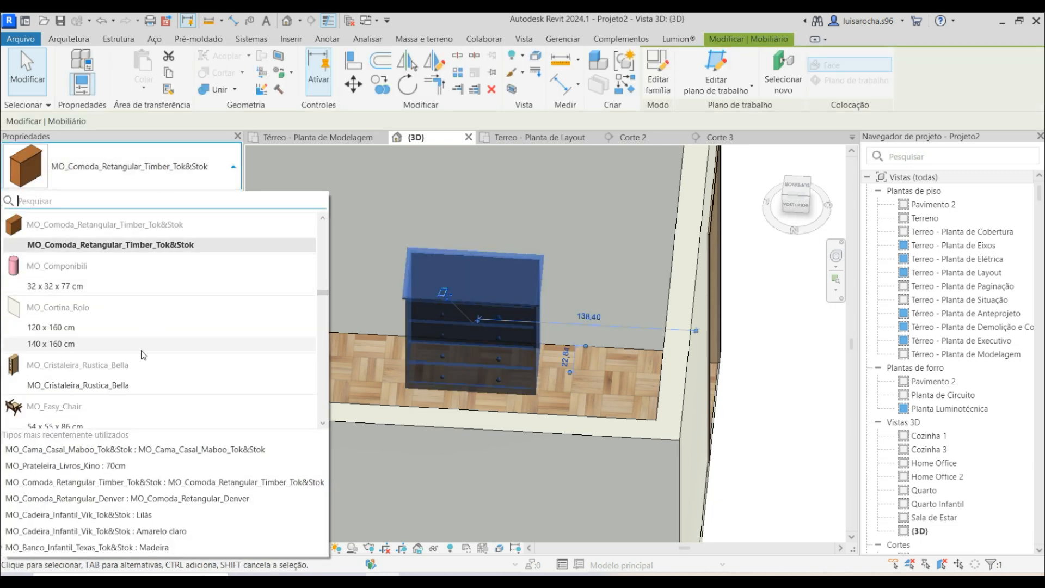
{"action": "scroll", "coordinate": [143, 355], "scroll_direction": "up", "scroll_amount": 3}
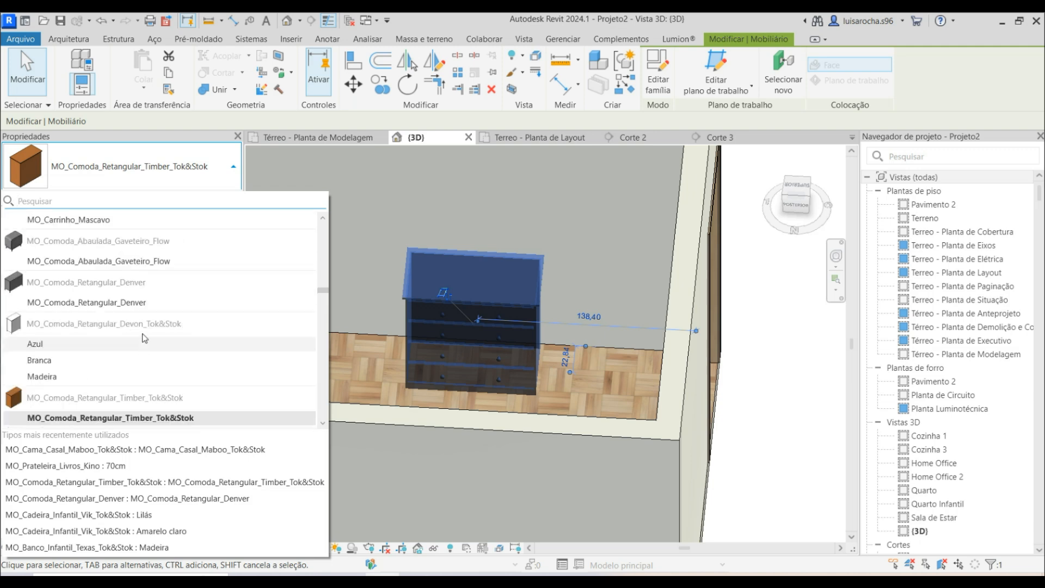
{"action": "mouse_move", "coordinate": [151, 309]}
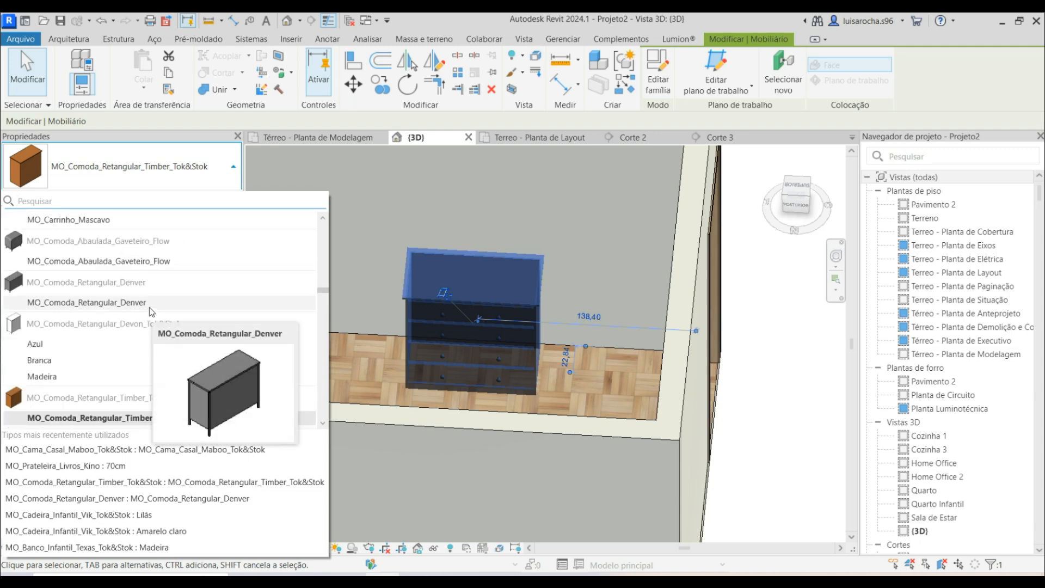
{"action": "left_click", "coordinate": [151, 308]}
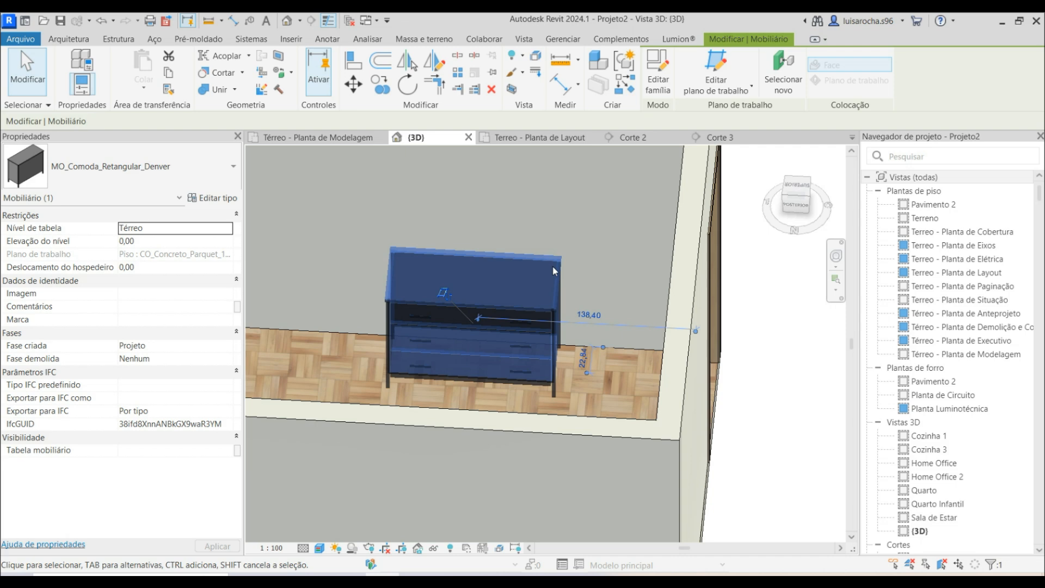
{"action": "left_click", "coordinate": [570, 287]}
Try the rounded MO_Comoda_Abaulada_Gaveteiro_Flow type for the dresser.
{"action": "left_click", "coordinate": [555, 313]}
{"action": "left_click", "coordinate": [142, 166]}
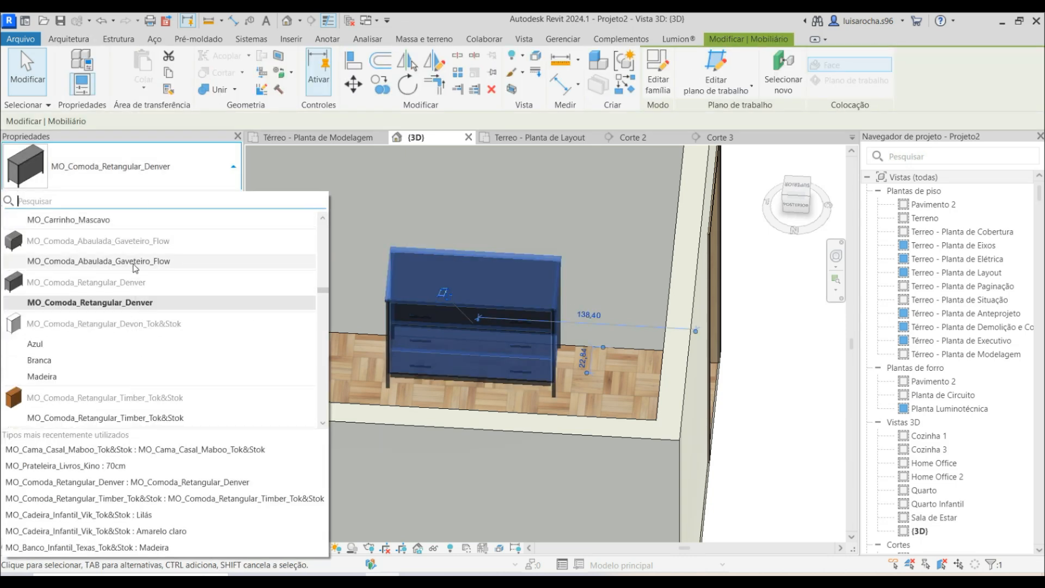
{"action": "left_click", "coordinate": [135, 262]}
{"action": "left_click", "coordinate": [561, 297]}
Search the furniture types for "guard" and swap the dresser for the MO_Guarda_Roupa_2_Portas_1_Gavetas_Timber_Tok&Stok wardrobe.
{"action": "left_click", "coordinate": [539, 325]}
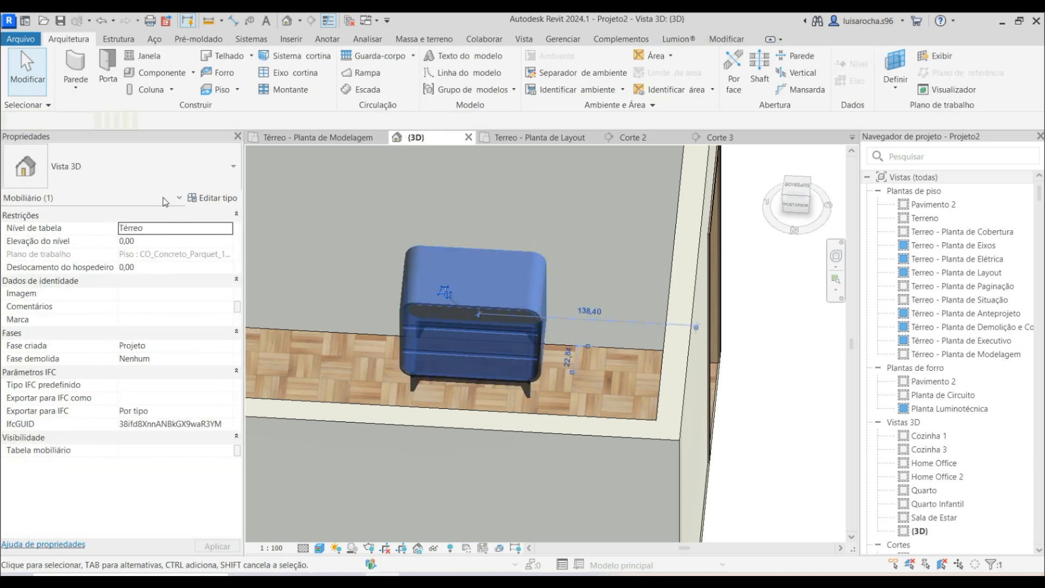
{"action": "left_click", "coordinate": [151, 178]}
{"action": "scroll", "coordinate": [143, 278], "scroll_direction": "up", "scroll_amount": 2}
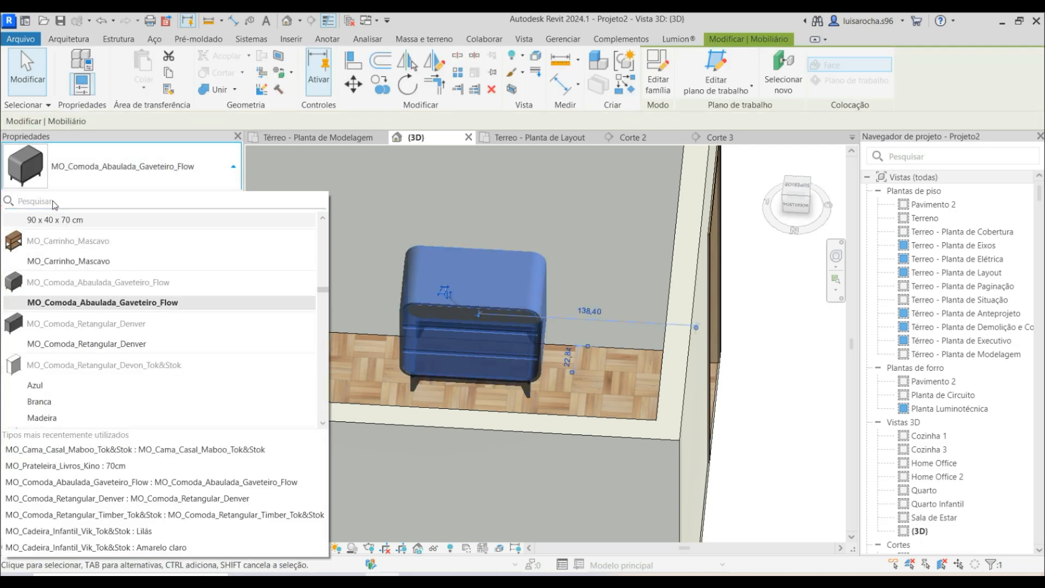
{"action": "type", "text": "guard"}
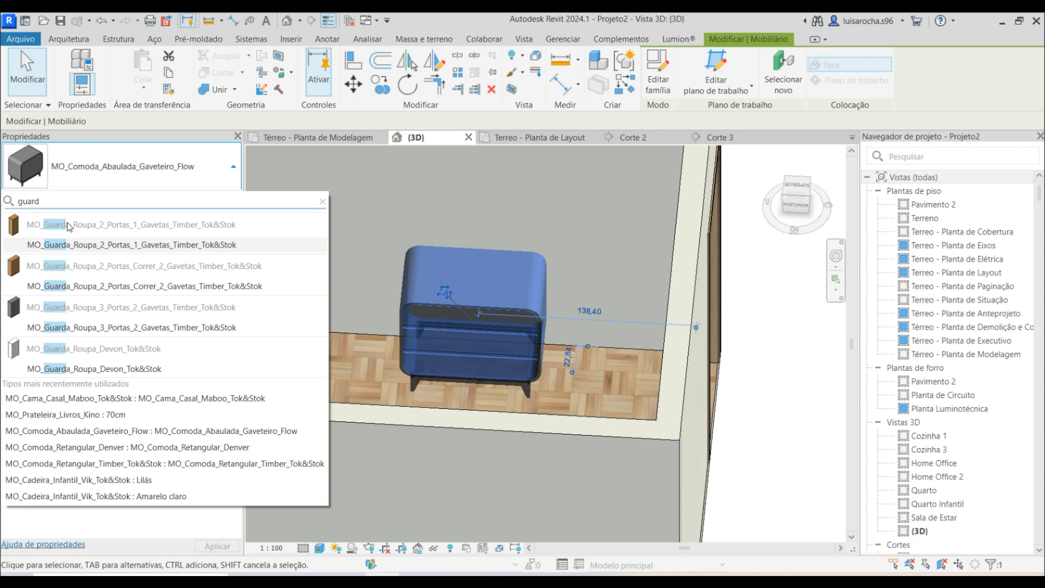
{"action": "left_click", "coordinate": [108, 245]}
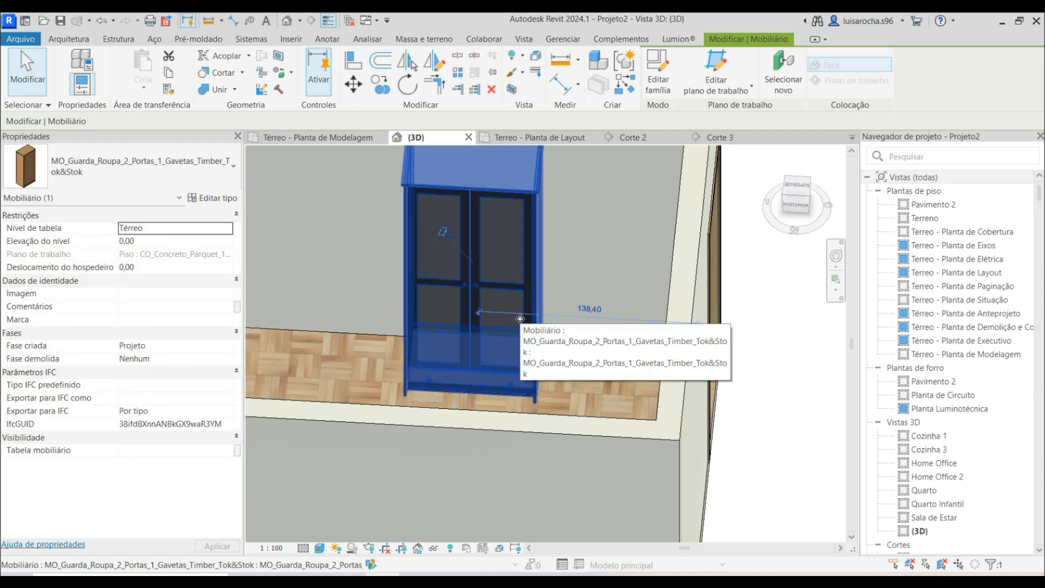
{"action": "key", "text": "Escape"}
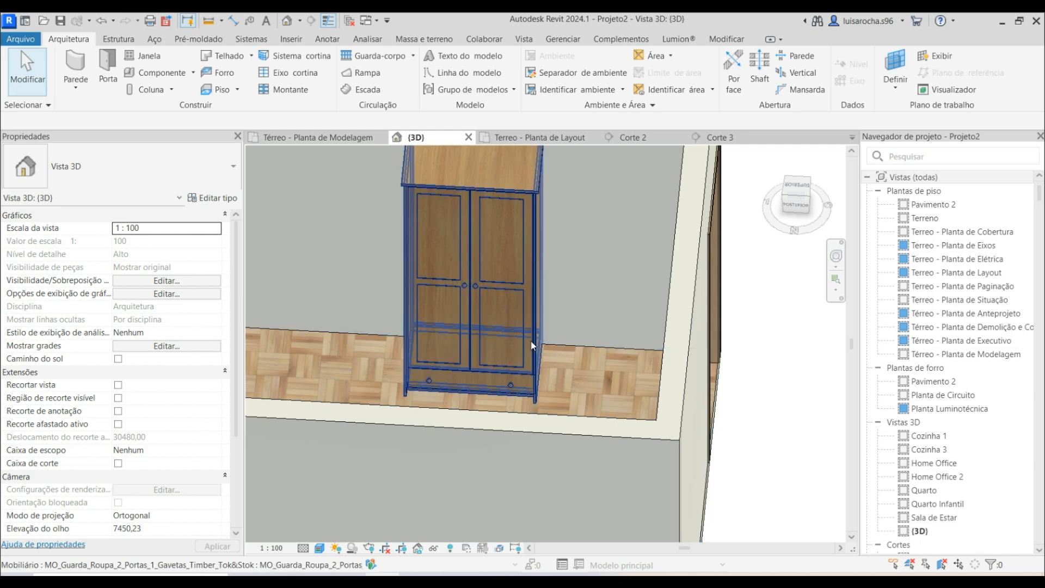
Change the wardrobe to the sliding-door MO_Guarda_Roupa_2_Portas_Correr_2_Gavetas_Timber_Tok&Stok type.
{"action": "left_click", "coordinate": [531, 393]}
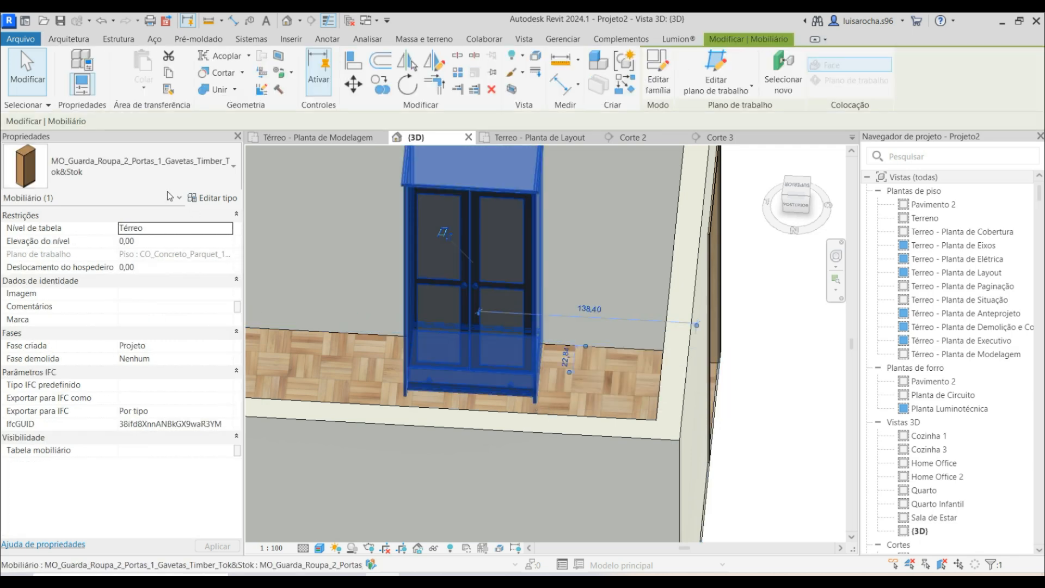
{"action": "left_click", "coordinate": [138, 171]}
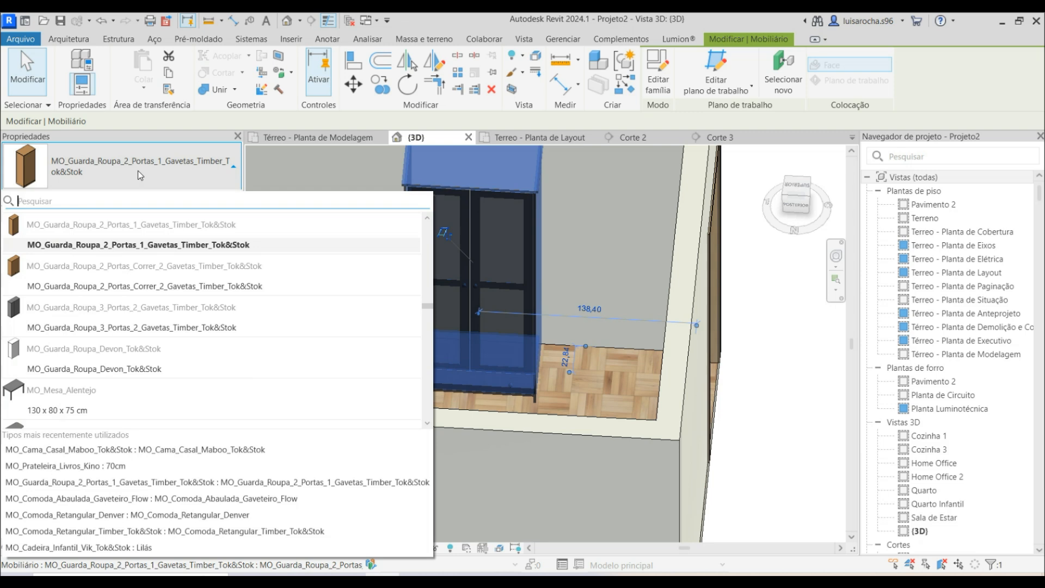
{"action": "left_click", "coordinate": [114, 267]}
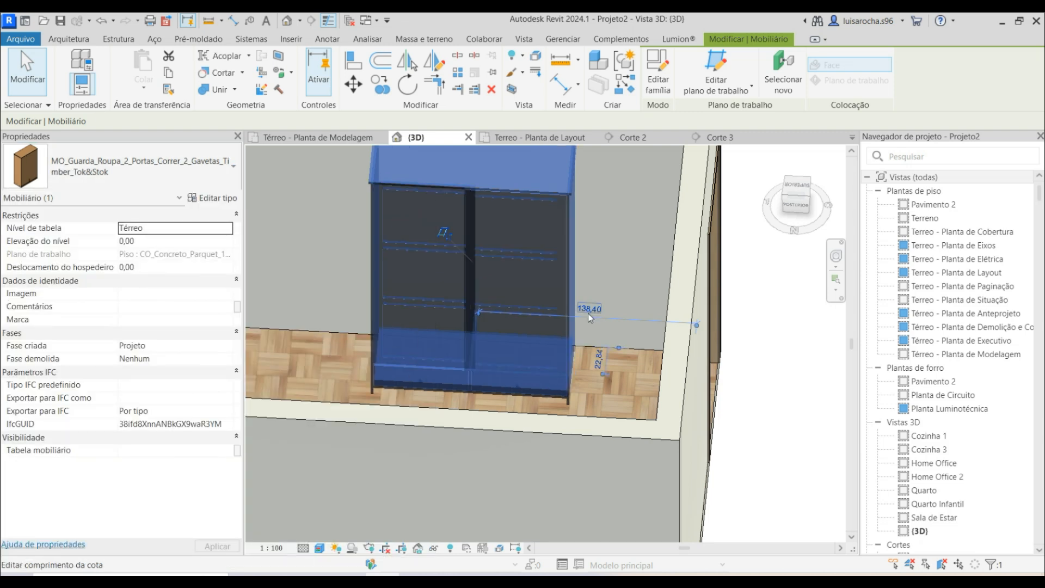
{"action": "key", "text": "Escape"}
Change the wardrobe to the three-door MO_Guarda_Roupa_3_Portas_2_Gavetas_Timber_Tok&Stok type.
{"action": "left_click", "coordinate": [557, 396]}
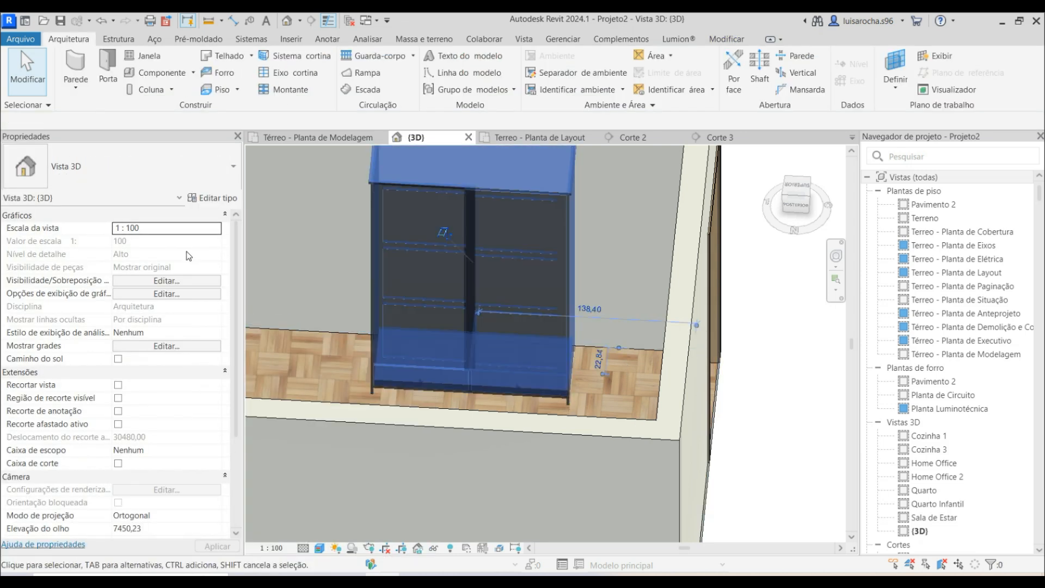
{"action": "left_click", "coordinate": [162, 163]}
{"action": "left_click", "coordinate": [147, 287]}
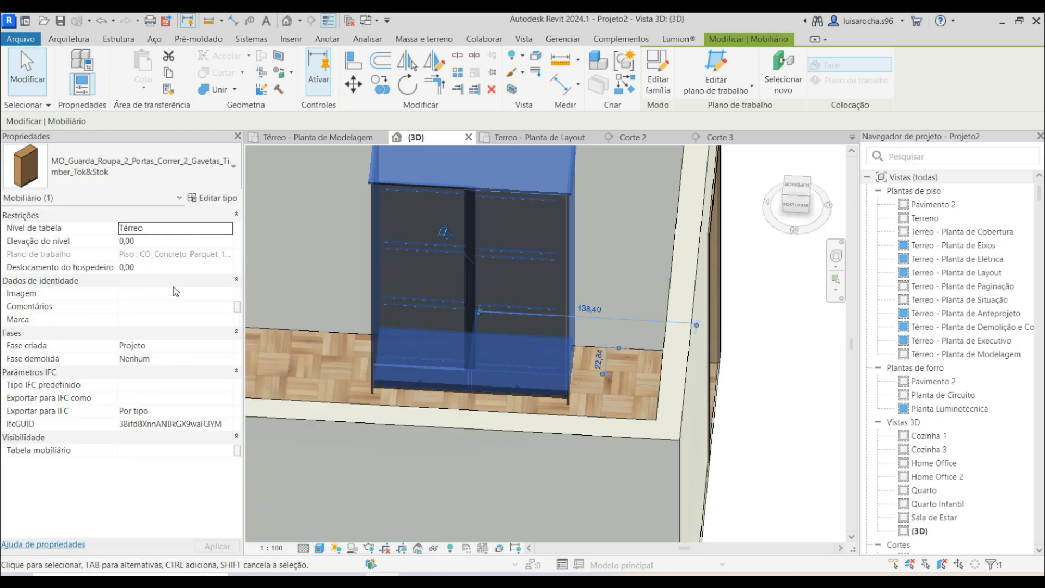
{"action": "key", "text": "Escape"}
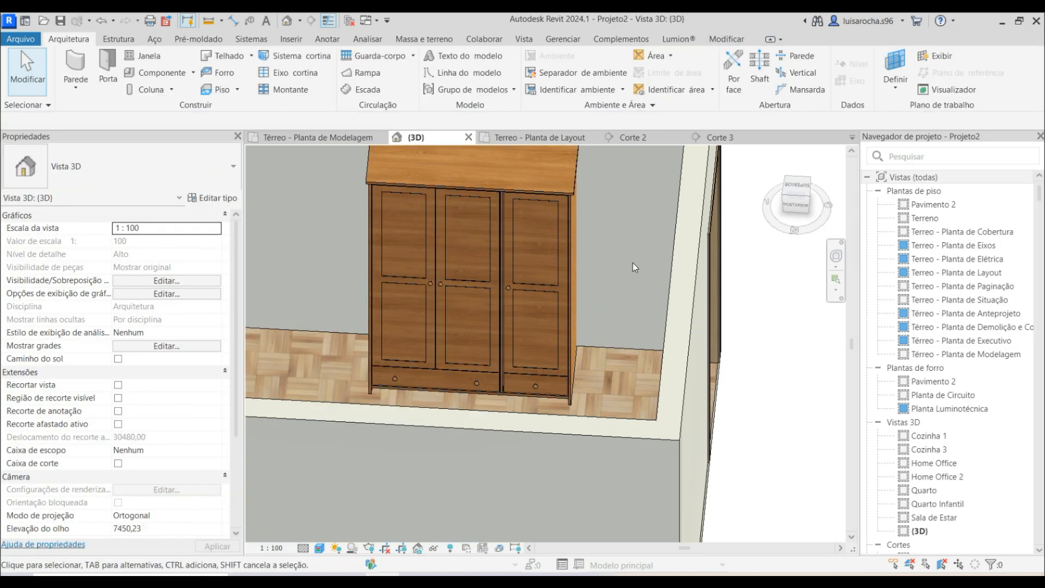
Change the wardrobe to the white MO_Guarda_Roupa_Devon_Tok&Stok type.
{"action": "left_click", "coordinate": [564, 269]}
{"action": "left_click", "coordinate": [162, 178]}
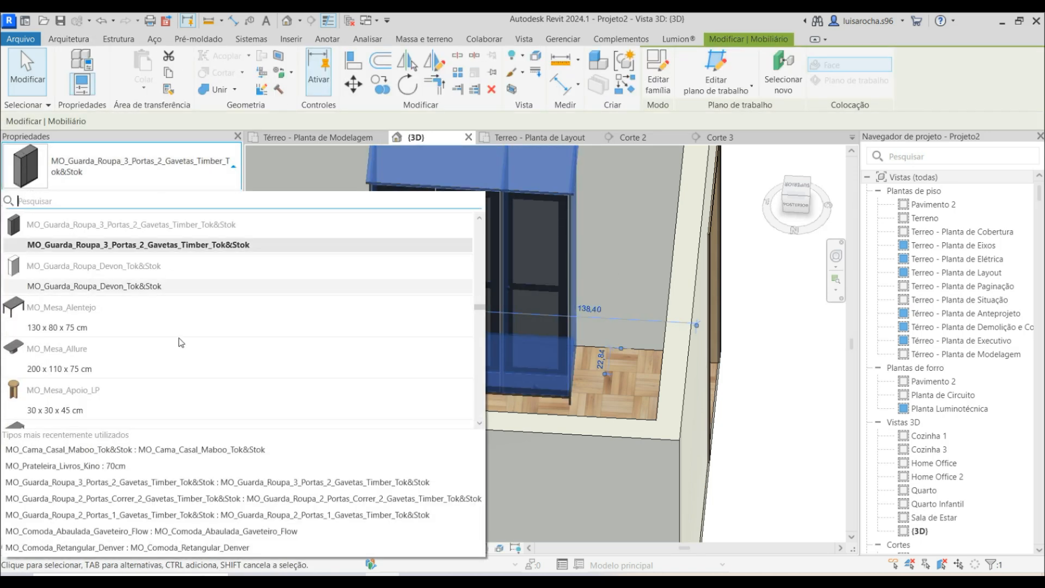
{"action": "left_click", "coordinate": [152, 288]}
{"action": "key", "text": "Escape"}
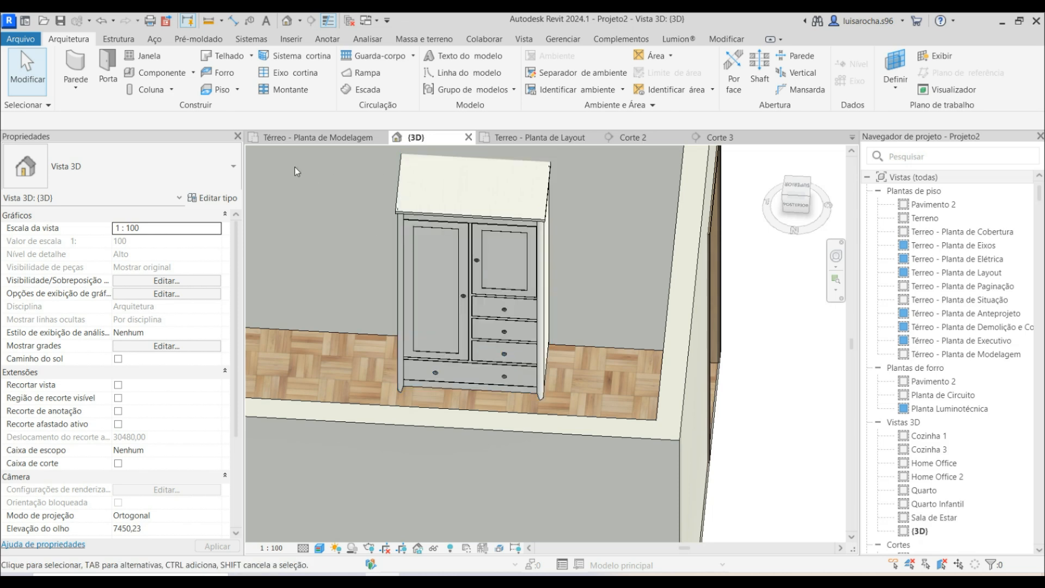
Delete the white wardrobe and check the room in the modelling floor plan and the 3D view.
{"action": "left_click", "coordinate": [481, 235]}
{"action": "key", "text": "Delete"}
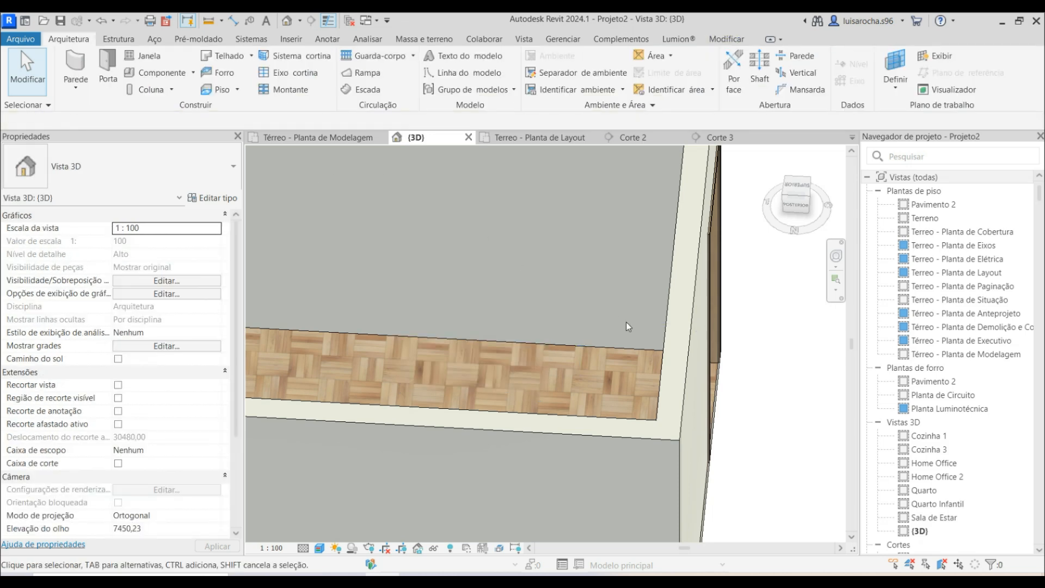
{"action": "scroll", "coordinate": [613, 325], "scroll_direction": "down", "scroll_amount": 5}
{"action": "left_click", "coordinate": [327, 140]}
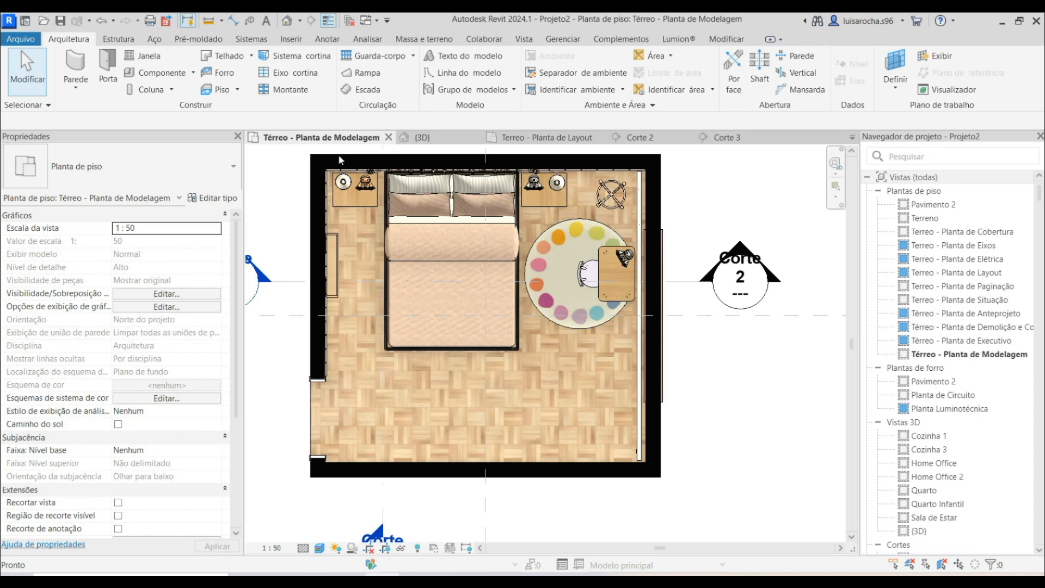
{"action": "left_click", "coordinate": [447, 139]}
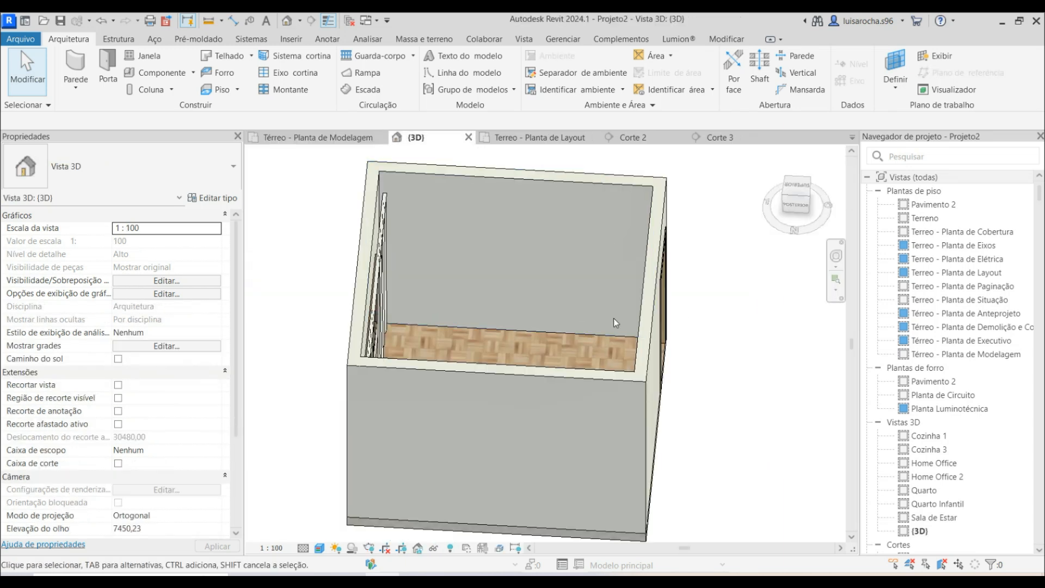
Reduce the fabric width (Largura Tecido) of the MO_Cortina curtain on the window wall to 100 and further to a value below 100.
{"action": "middle_click_drag", "start_coordinate": [358, 338], "coordinate": [258, 308], "text": "shift"}
{"action": "scroll", "coordinate": [349, 323], "scroll_direction": "down", "scroll_amount": 2}
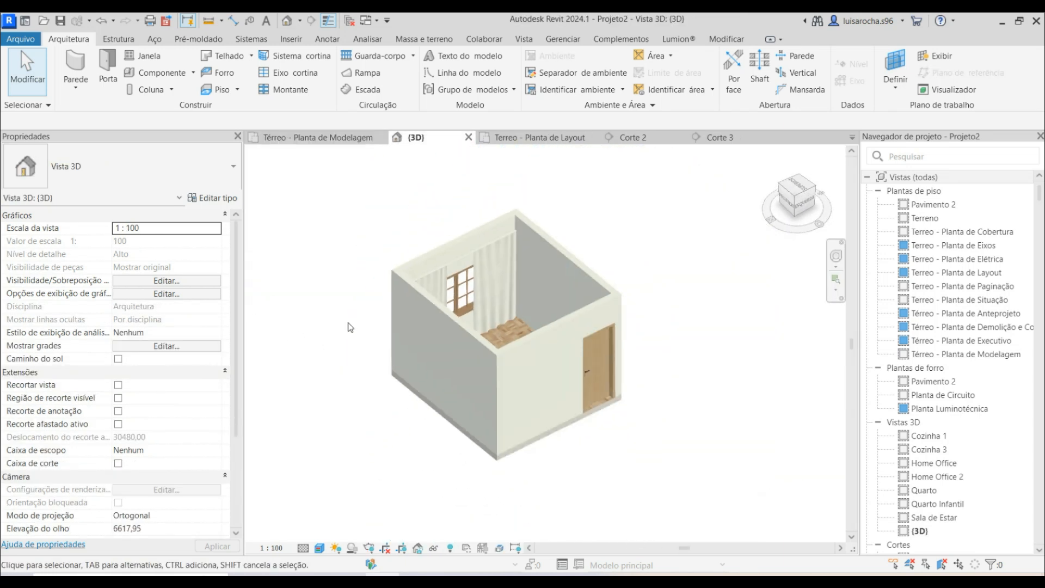
{"action": "middle_click_drag", "start_coordinate": [350, 326], "coordinate": [521, 312], "text": "shift"}
{"action": "left_click", "coordinate": [625, 311]}
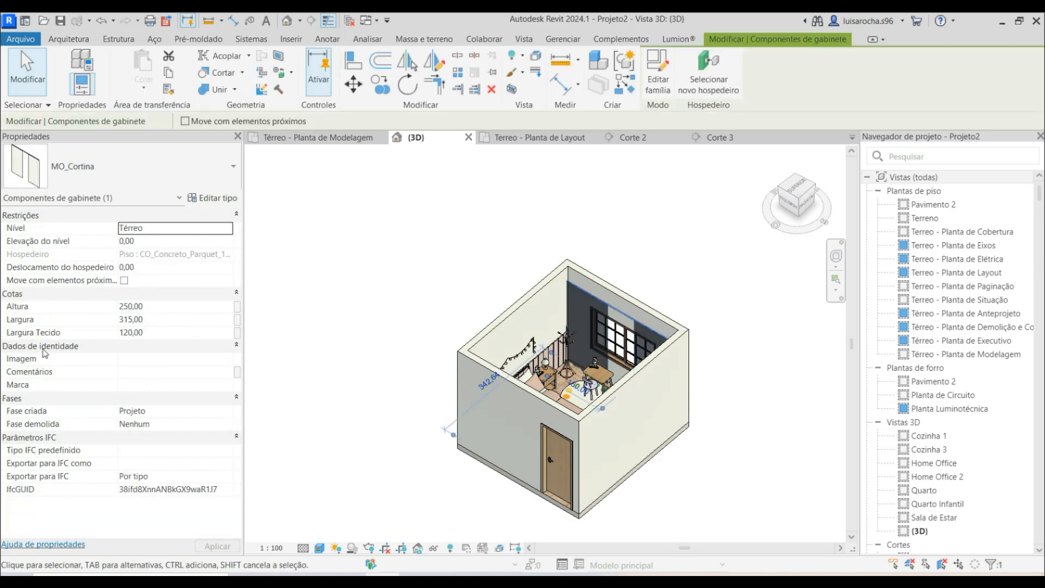
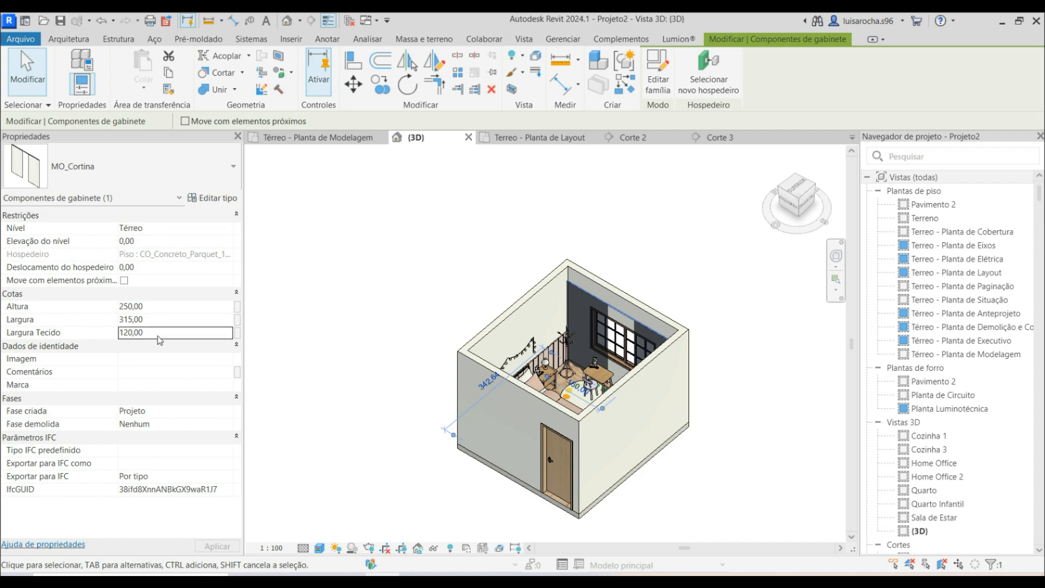
{"action": "left_click", "coordinate": [159, 336]}
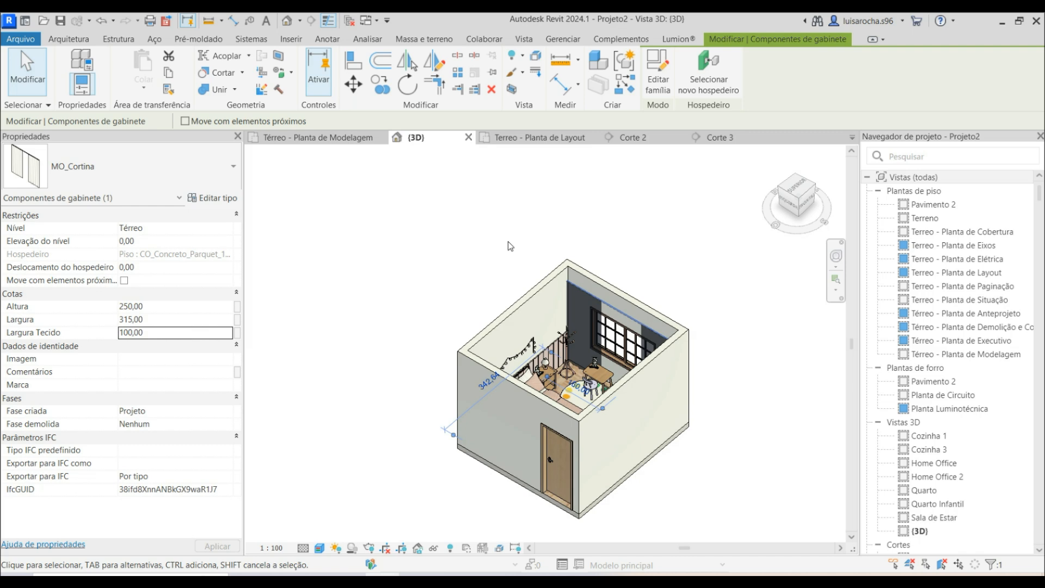
{"action": "left_click", "coordinate": [177, 333]}
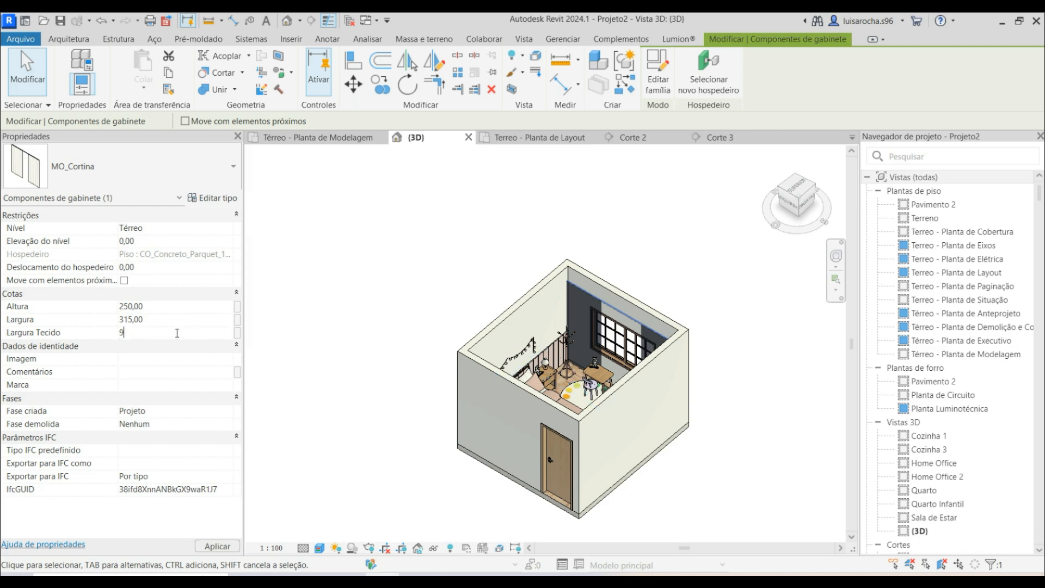
{"action": "left_click", "coordinate": [392, 263]}
Inspect the bedroom in 3D and in the Térreo - Planta de Modelagem floor plan, and open the Corte 2 section from its marker.
{"action": "middle_click_drag", "start_coordinate": [443, 258], "coordinate": [387, 289], "text": "shift"}
{"action": "left_click", "coordinate": [318, 137]}
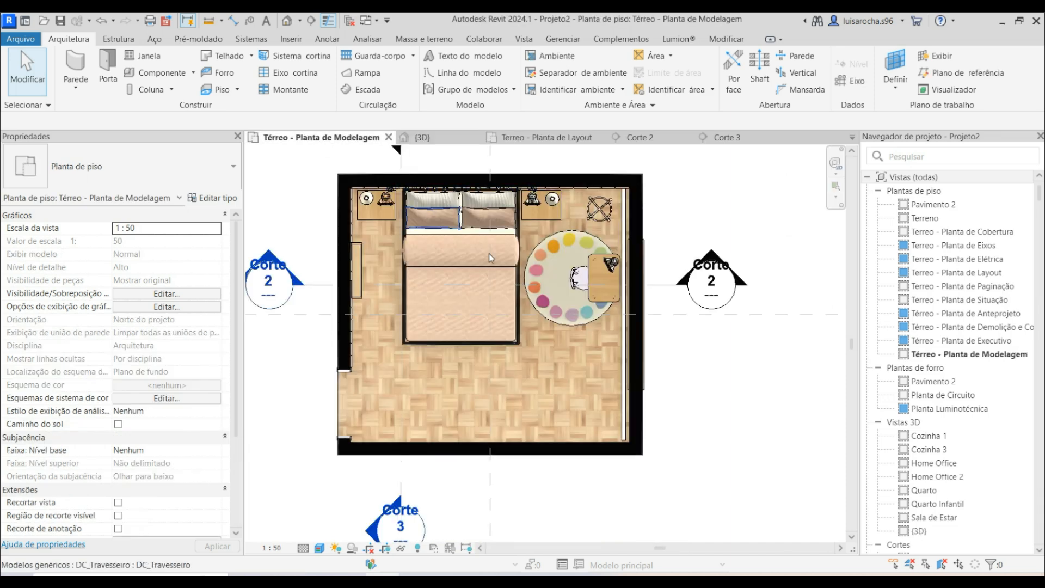
{"action": "left_click", "coordinate": [427, 235]}
{"action": "left_click", "coordinate": [572, 226]}
{"action": "double_click", "coordinate": [367, 317]}
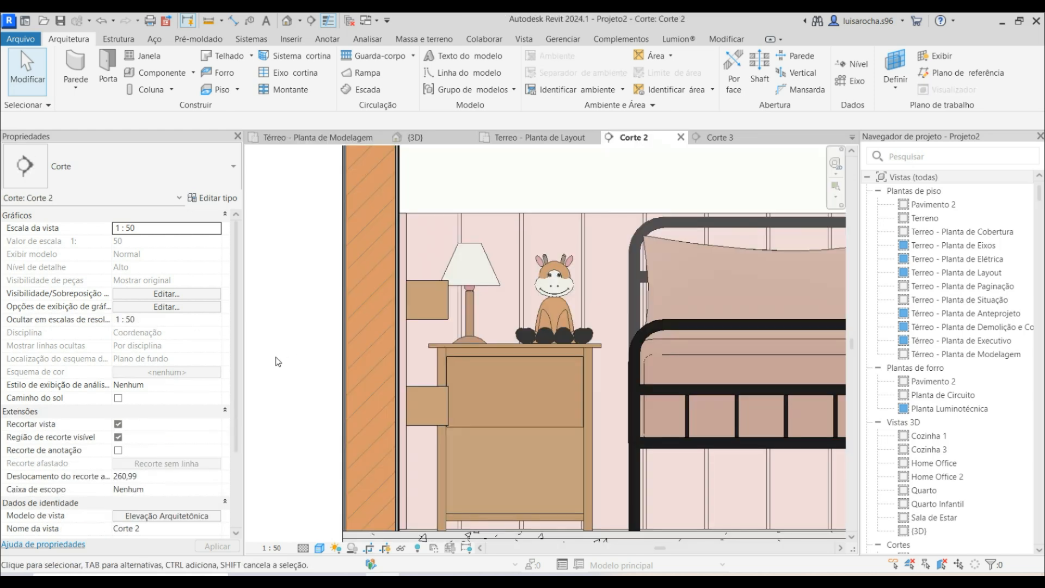
{"action": "scroll", "coordinate": [392, 491], "scroll_direction": "down", "scroll_amount": 2}
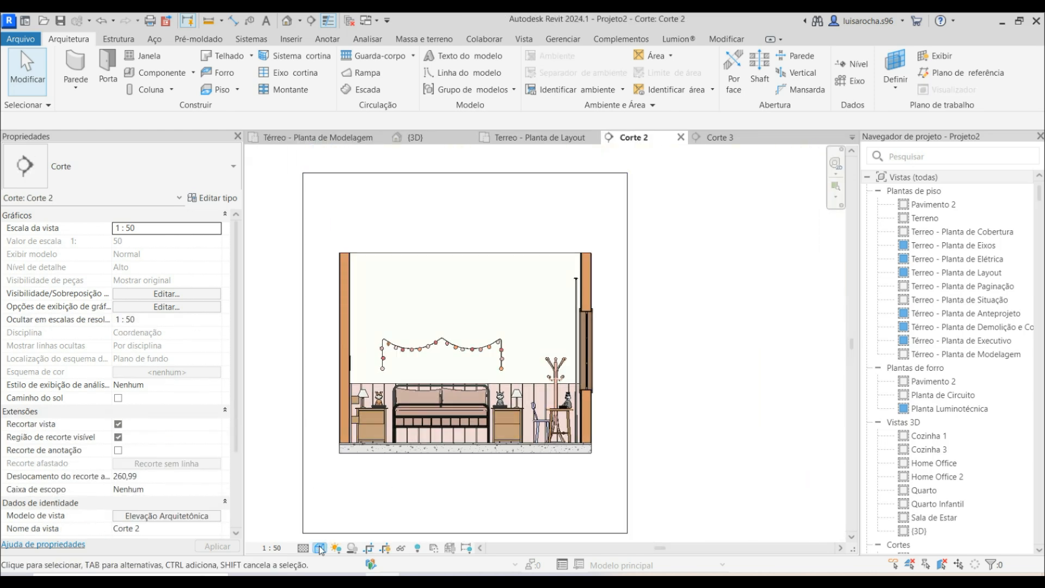
Try the Realista visual style on the Corte 2 section.
{"action": "left_click", "coordinate": [321, 548]}
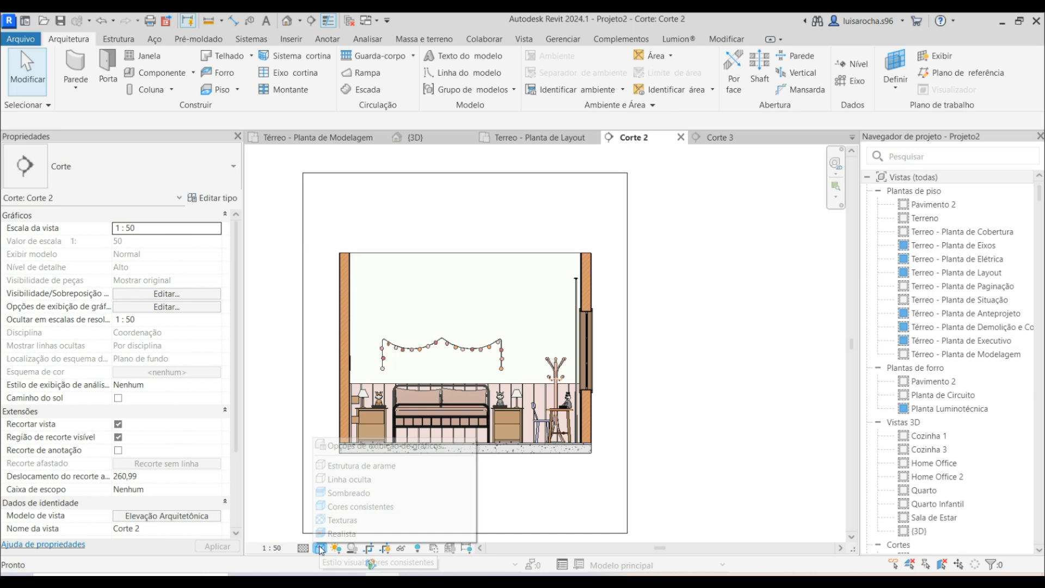
{"action": "left_click", "coordinate": [633, 175]}
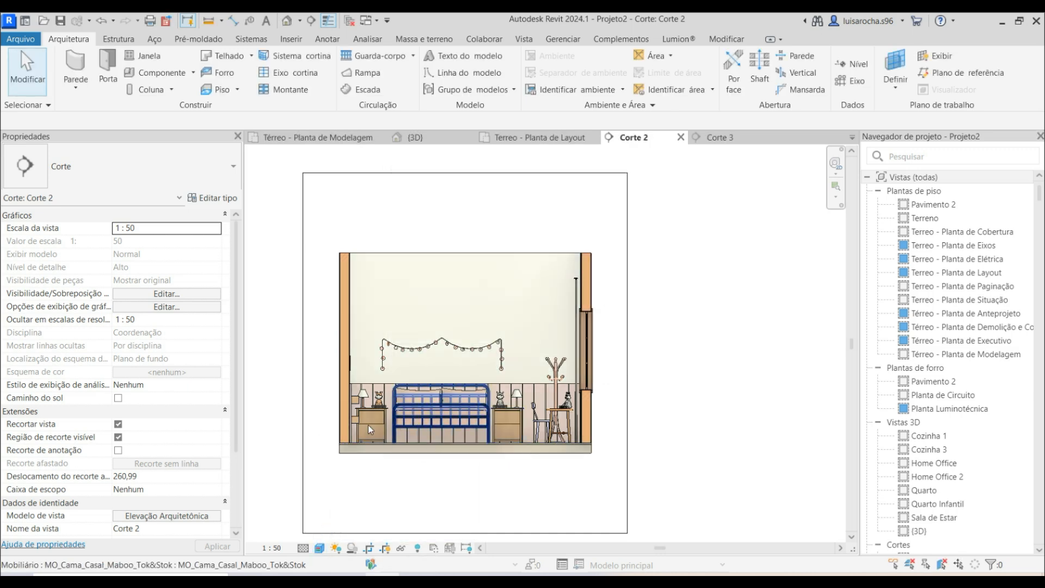
{"action": "scroll", "coordinate": [409, 443], "scroll_direction": "up", "scroll_amount": 3}
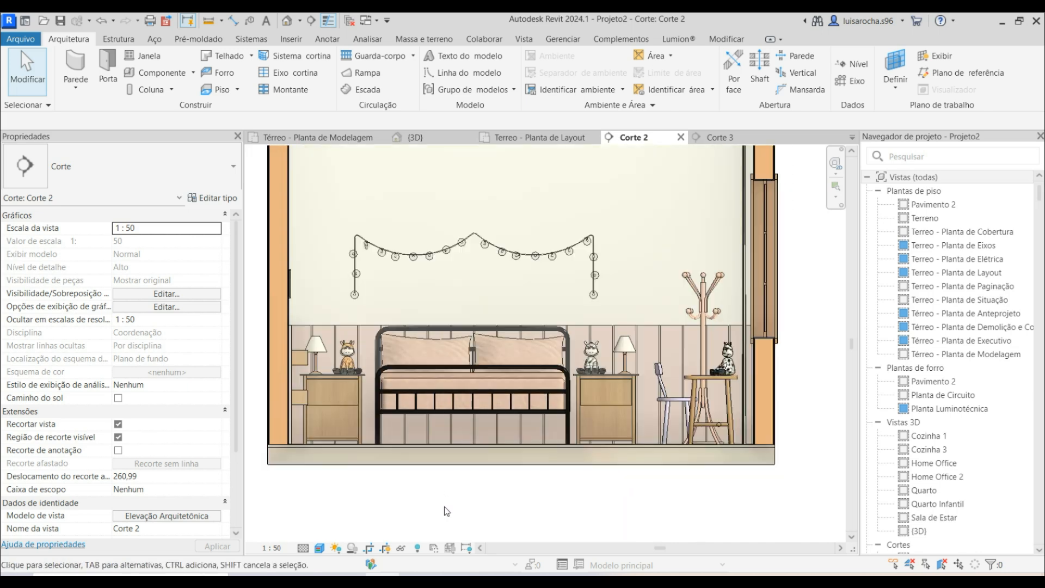
{"action": "scroll", "coordinate": [442, 514], "scroll_direction": "down", "scroll_amount": 1}
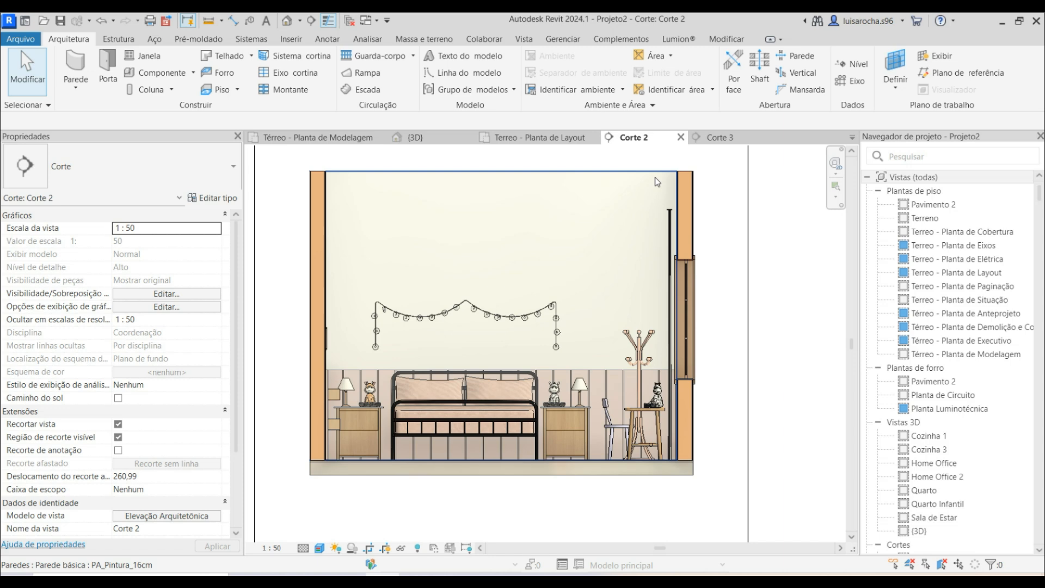
Check the Corte 3 section and set the visual style of Corte 2 to Texturas.
{"action": "left_click", "coordinate": [722, 137]}
{"action": "scroll", "coordinate": [628, 375], "scroll_direction": "down", "scroll_amount": 4}
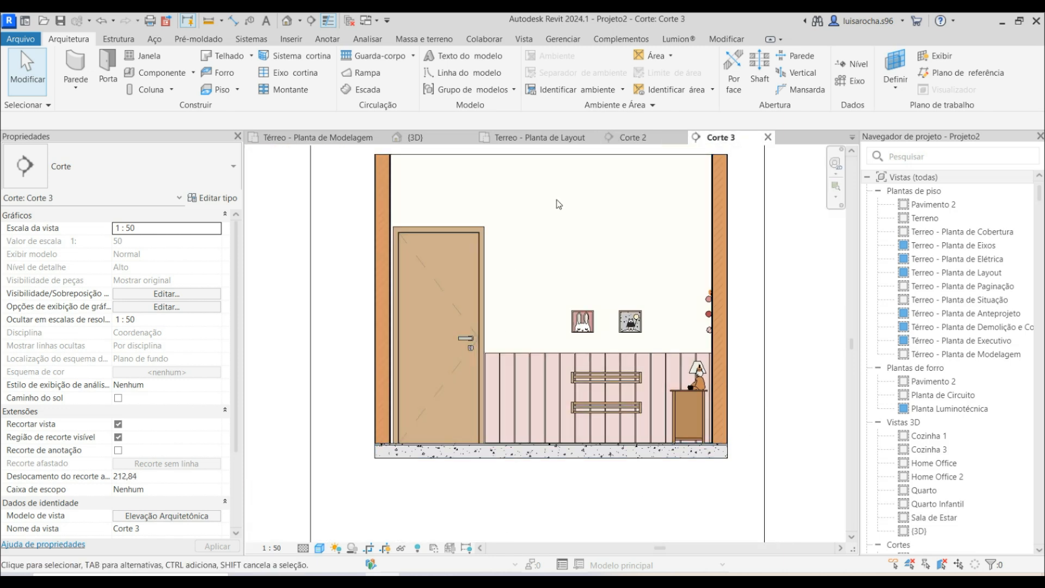
{"action": "left_click", "coordinate": [632, 137]}
{"action": "left_click", "coordinate": [319, 548]}
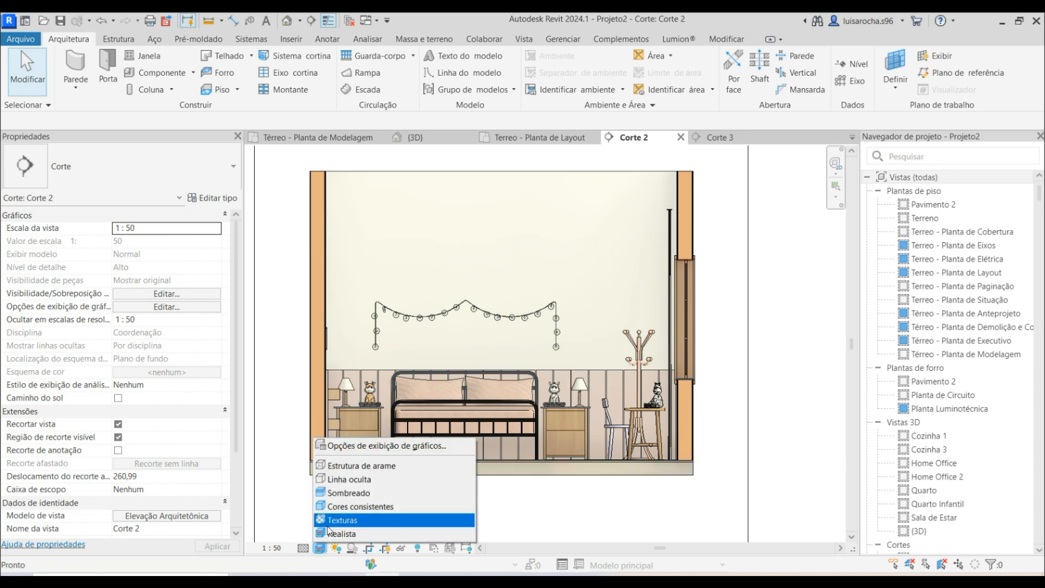
{"action": "left_click", "coordinate": [346, 520]}
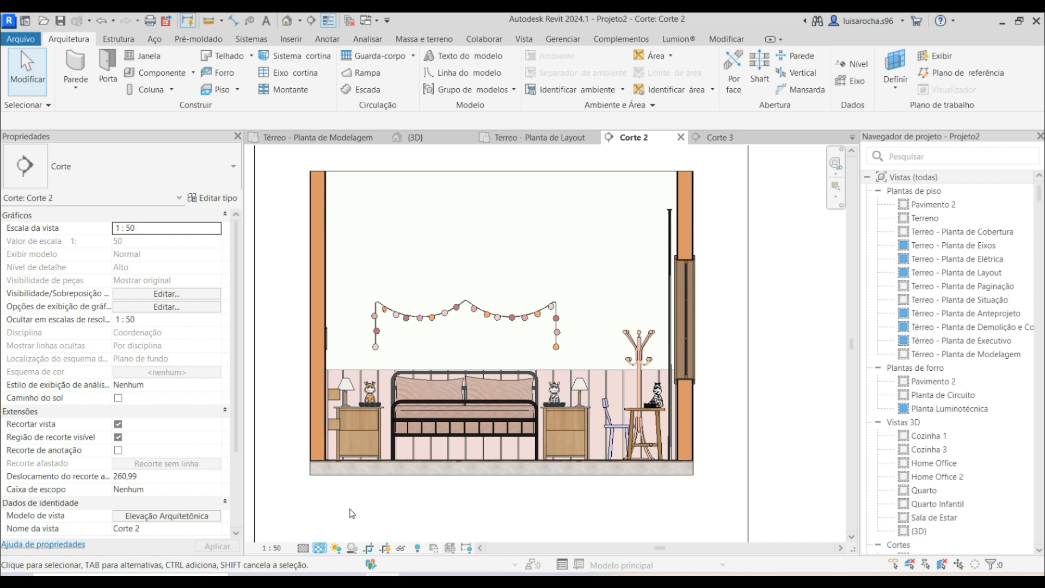
Create an automatic FR_Gesso ceiling over the bedroom on the Forro térreo level from the modelling floor plan.
{"action": "left_click", "coordinate": [321, 140]}
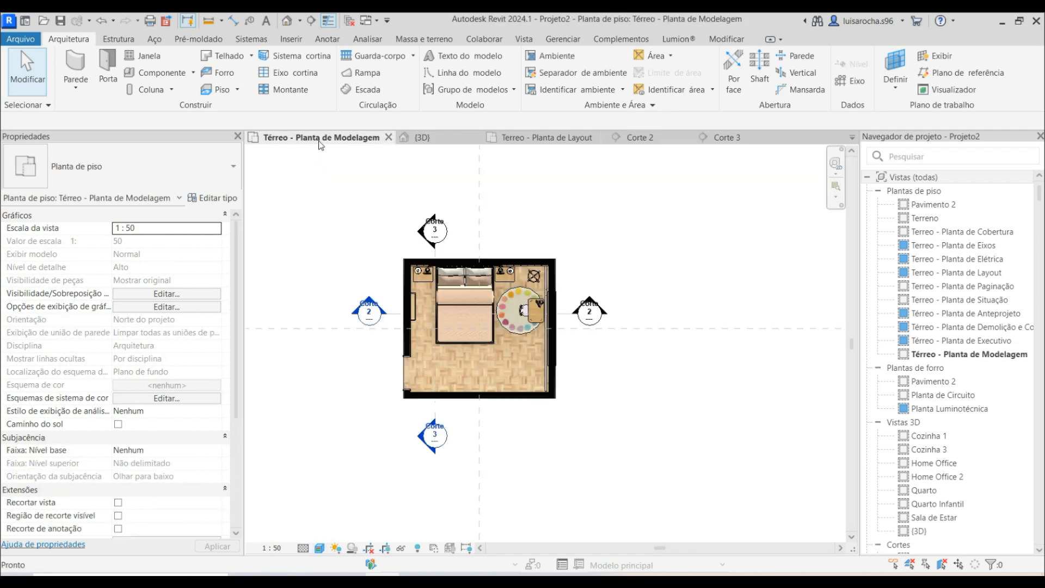
{"action": "left_click", "coordinate": [434, 254]}
{"action": "left_click", "coordinate": [354, 172]}
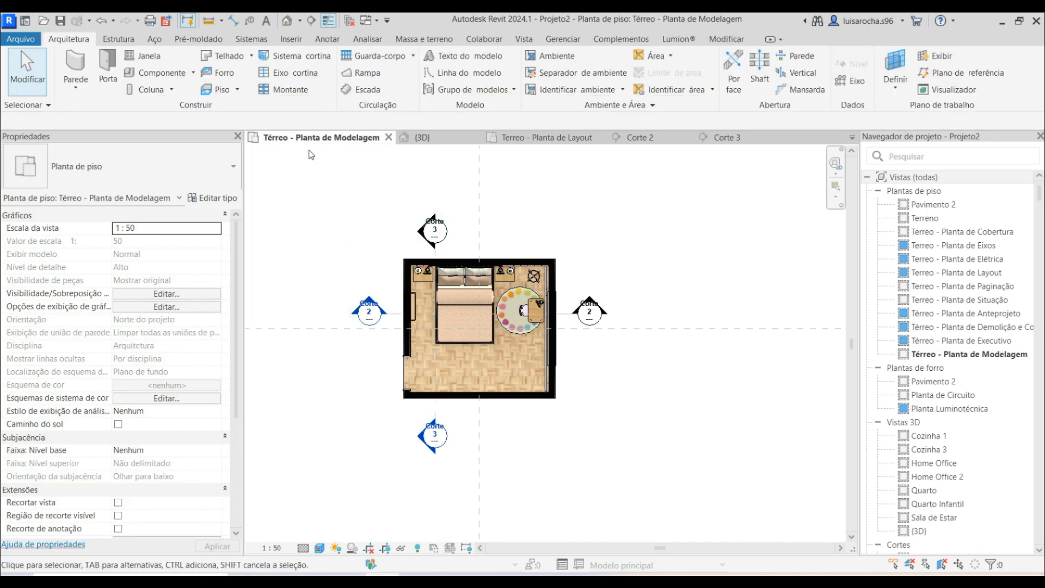
{"action": "left_click", "coordinate": [223, 73]}
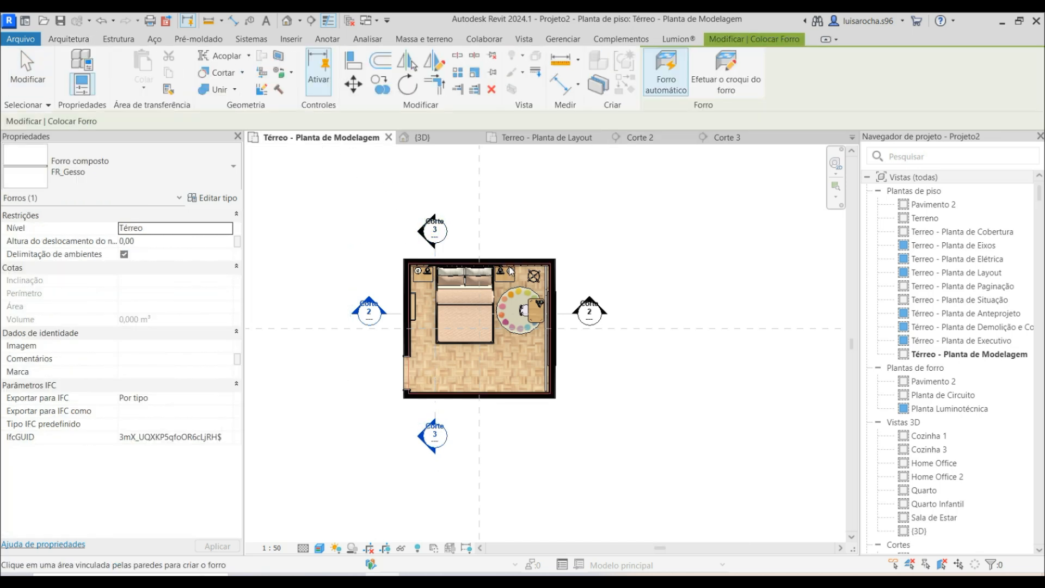
{"action": "left_click", "coordinate": [227, 230]}
{"action": "left_click", "coordinate": [197, 252]}
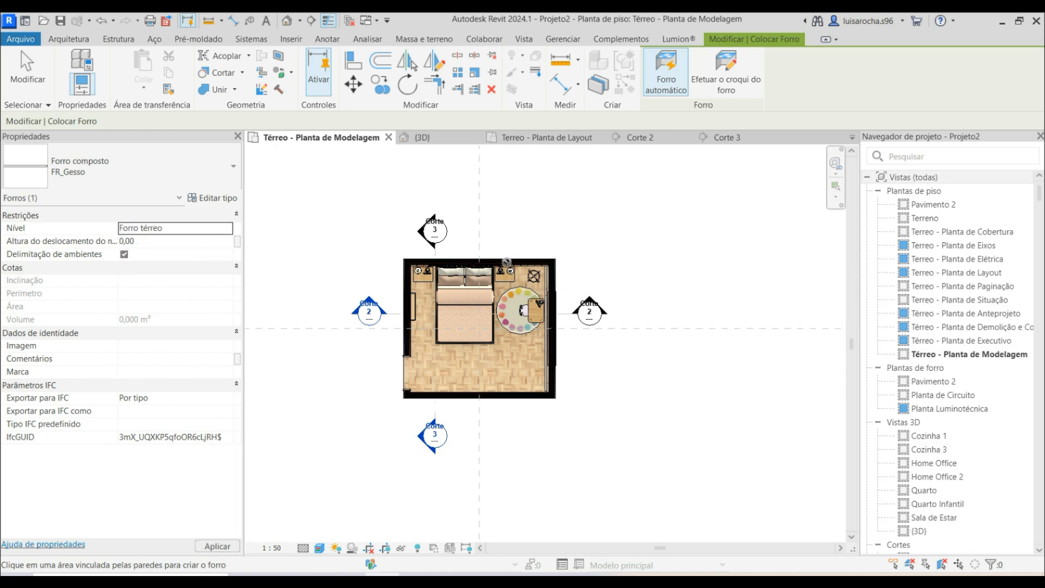
{"action": "left_click", "coordinate": [508, 270]}
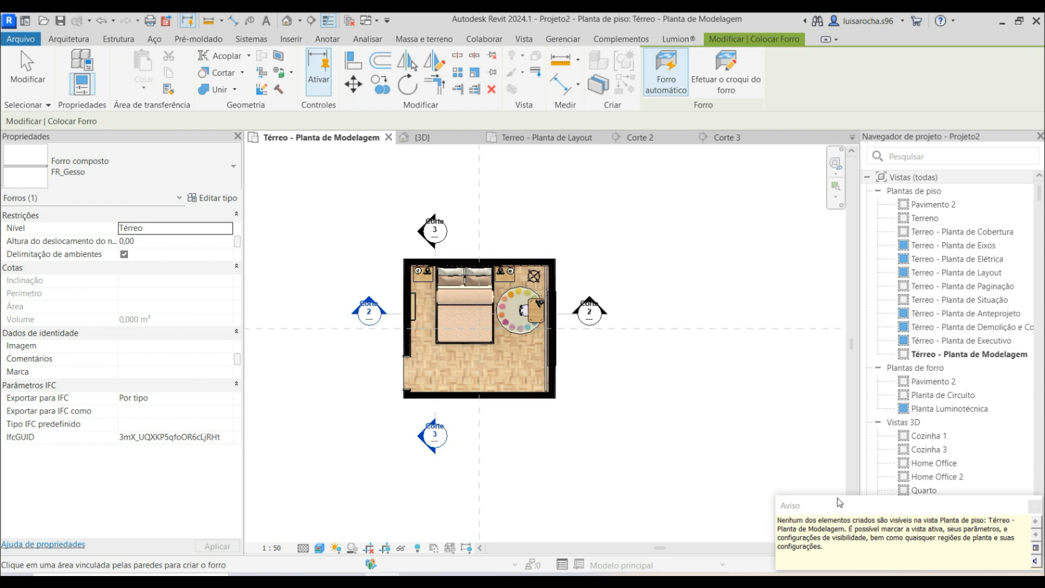
{"action": "key", "text": "Escape"}
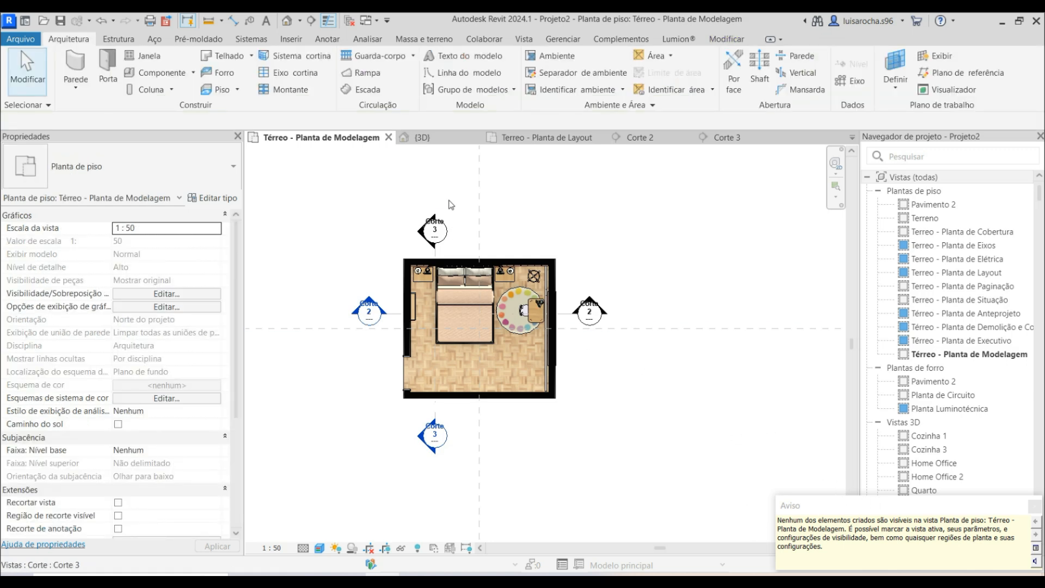
Check the new ceiling in the 3D view and open the Planta Luminotécnica ceiling plan.
{"action": "left_click", "coordinate": [421, 140]}
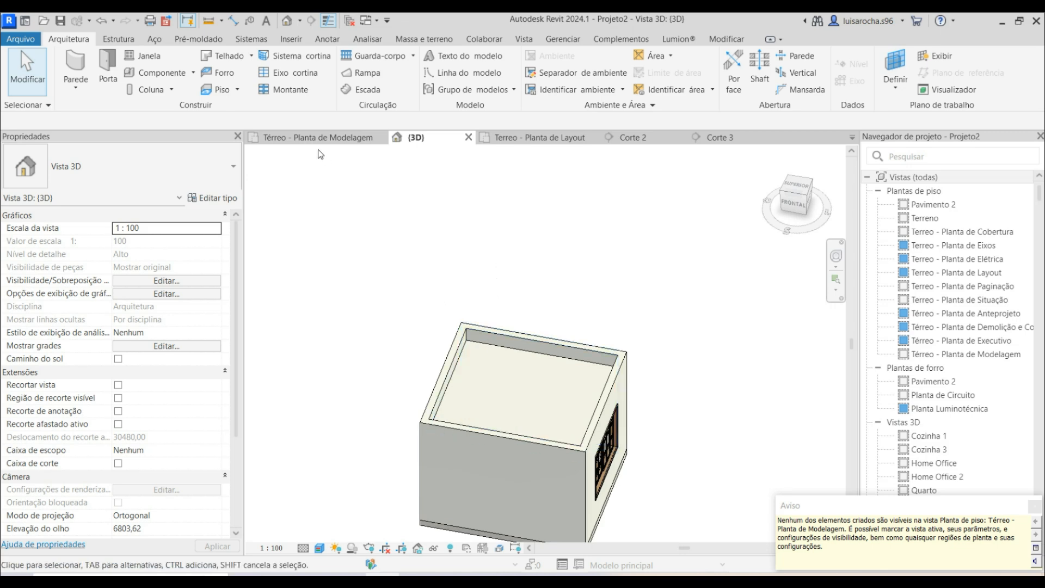
{"action": "left_click", "coordinate": [958, 409]}
{"action": "double_click", "coordinate": [958, 409]}
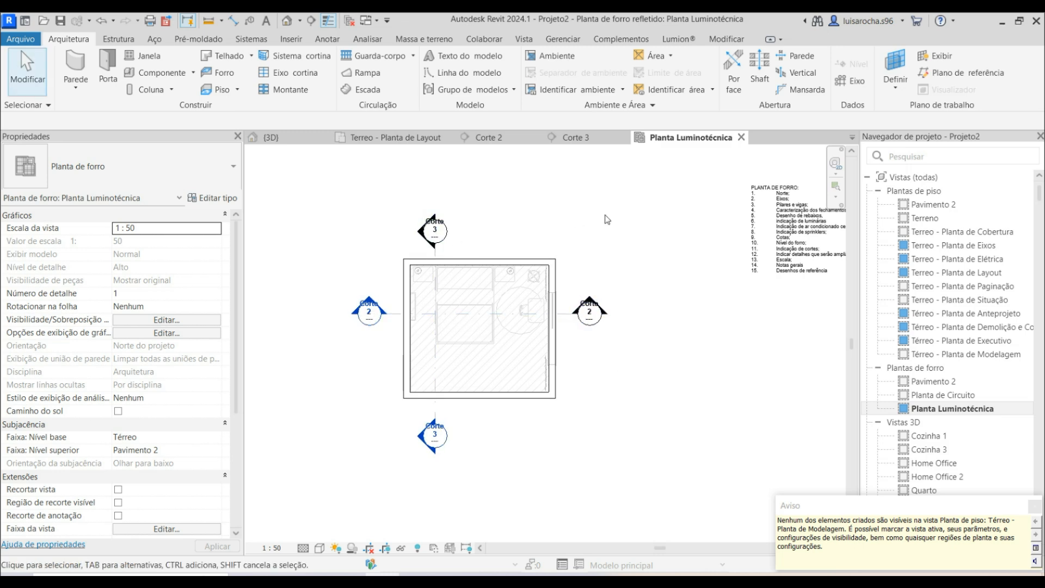
{"action": "scroll", "coordinate": [787, 212], "scroll_direction": "up", "scroll_amount": 3}
{"action": "scroll", "coordinate": [786, 213], "scroll_direction": "down", "scroll_amount": 2}
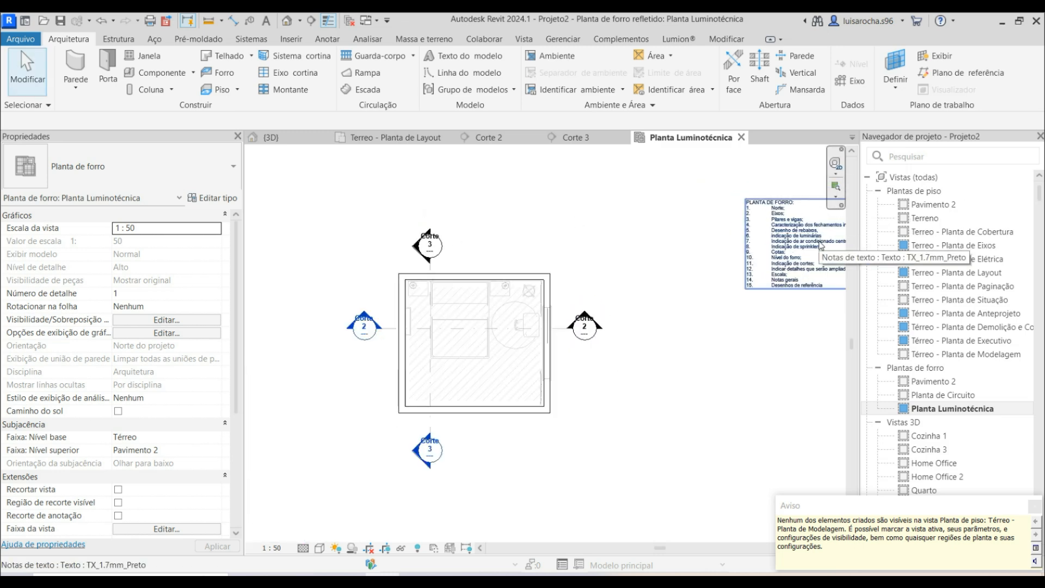
{"action": "scroll", "coordinate": [414, 359], "scroll_direction": "up", "scroll_amount": 3}
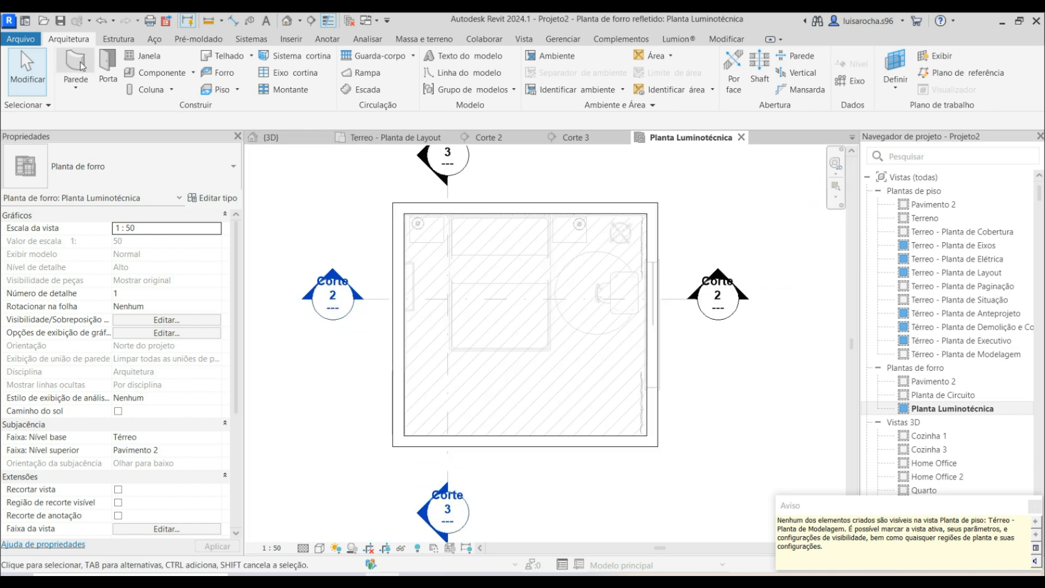
Place an IL_Spot_Quadrado luminaire on the ceiling, about 60 cm from the headboard wall and 290 cm from the window wall.
{"action": "left_click", "coordinate": [158, 72]}
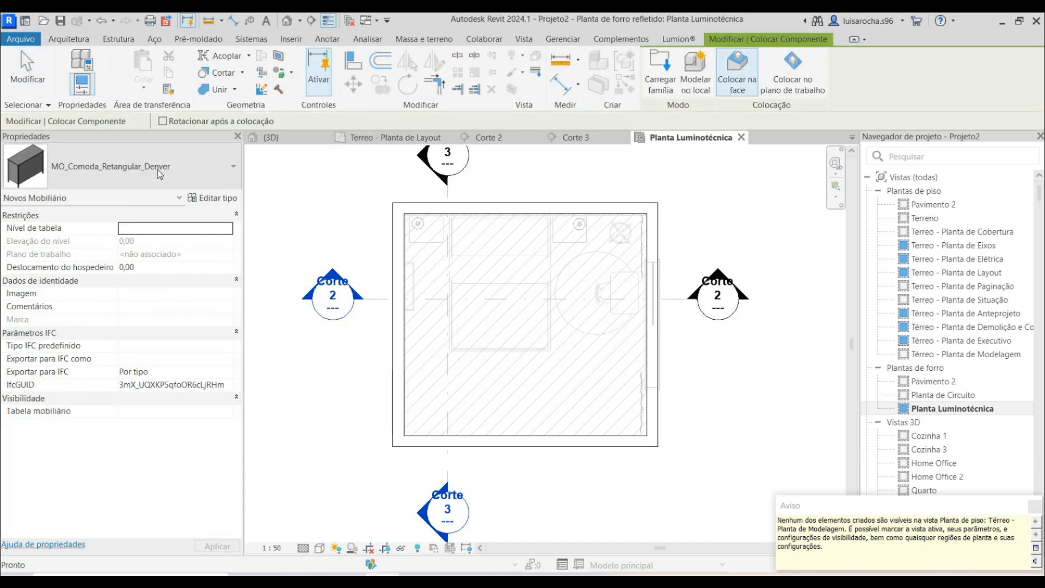
{"action": "left_click", "coordinate": [162, 171]}
{"action": "type", "text": "spot"}
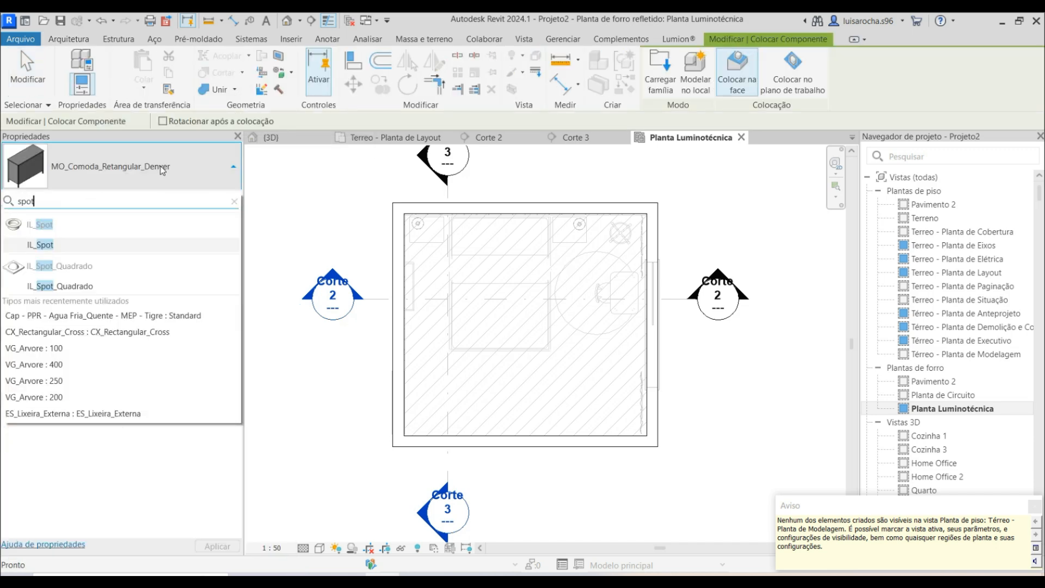
{"action": "left_click", "coordinate": [65, 288]}
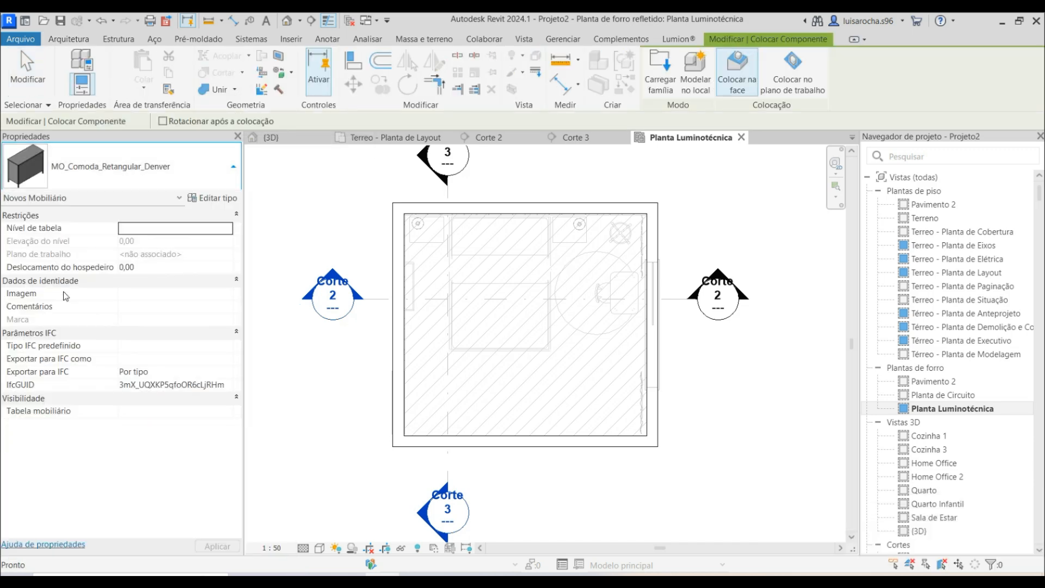
{"action": "left_click", "coordinate": [446, 256]}
{"action": "key", "text": "Escape"}
{"action": "scroll", "coordinate": [445, 256], "scroll_direction": "up", "scroll_amount": 2}
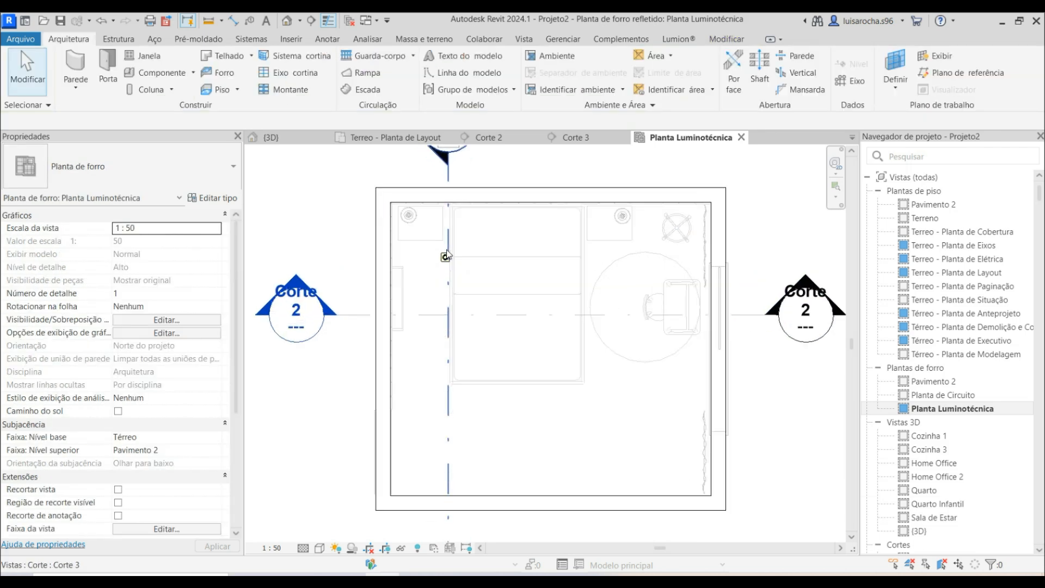
Copy the square spot twice towards the window wall to form an evenly spaced row of three.
{"action": "left_click", "coordinate": [444, 257]}
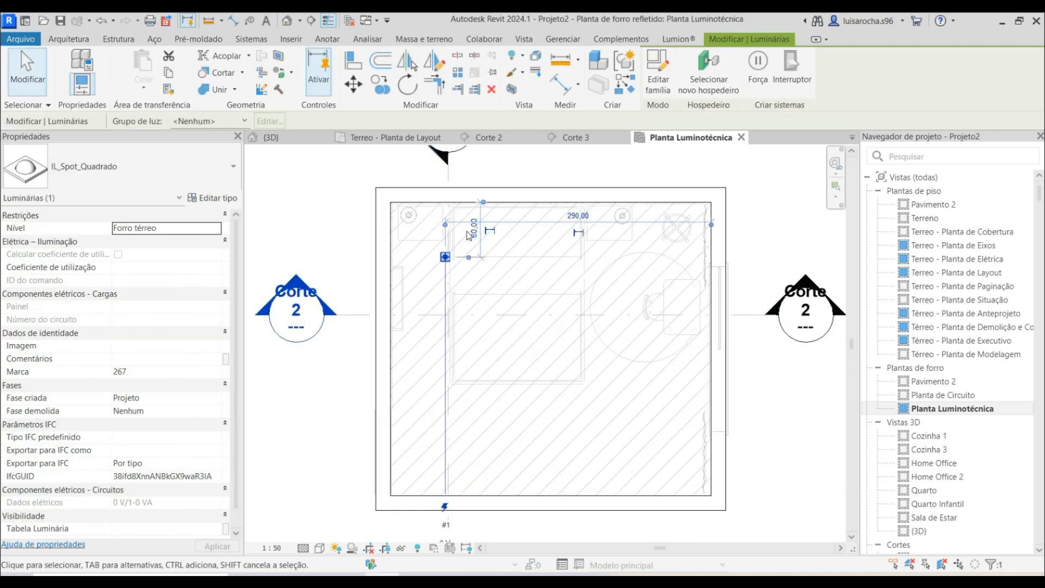
{"action": "left_click", "coordinate": [381, 85]}
{"action": "left_click", "coordinate": [445, 256]}
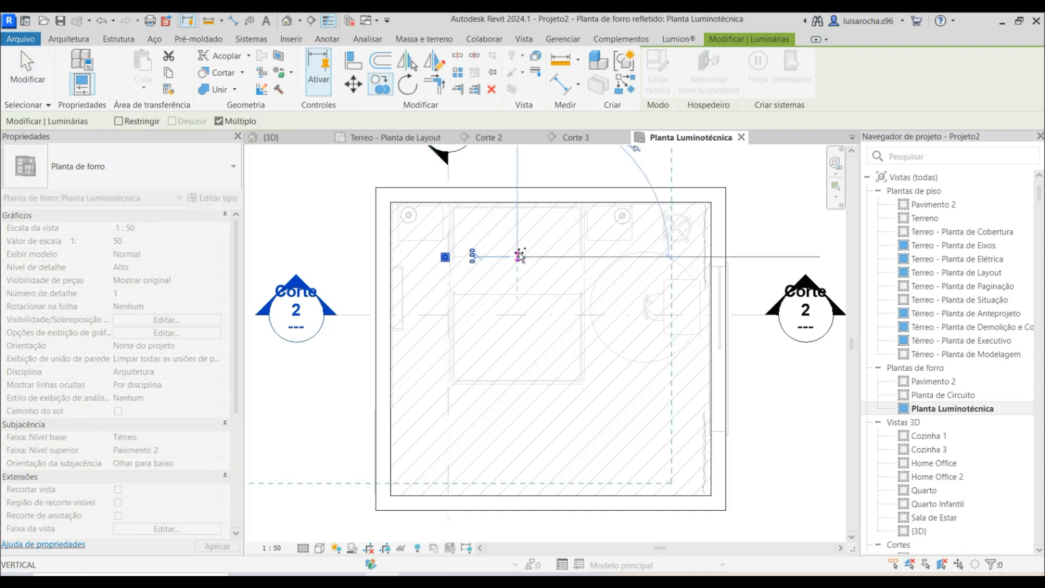
{"action": "left_click", "coordinate": [555, 257]}
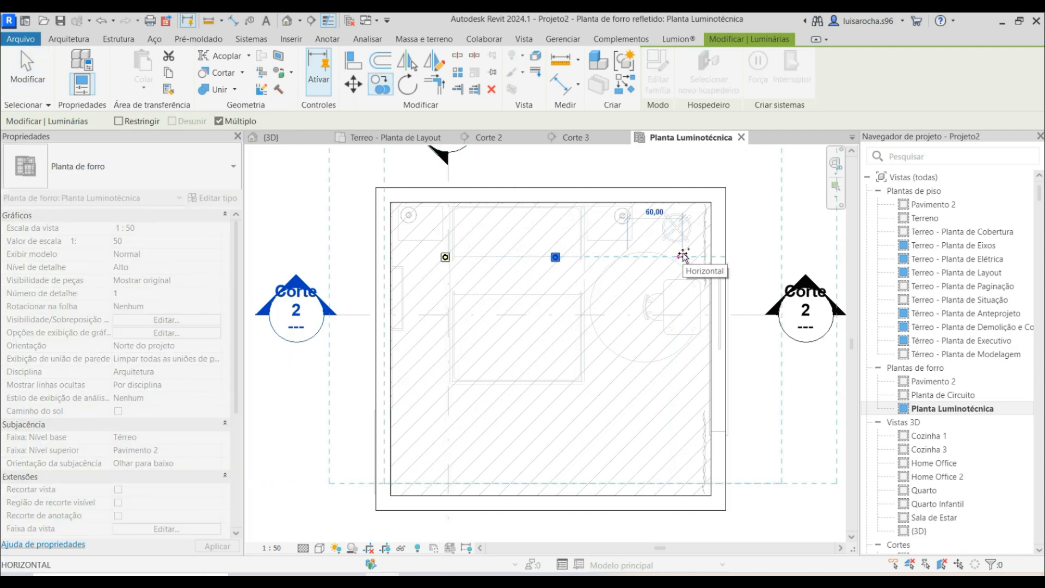
{"action": "left_click", "coordinate": [665, 257]}
{"action": "key", "text": "Escape"}
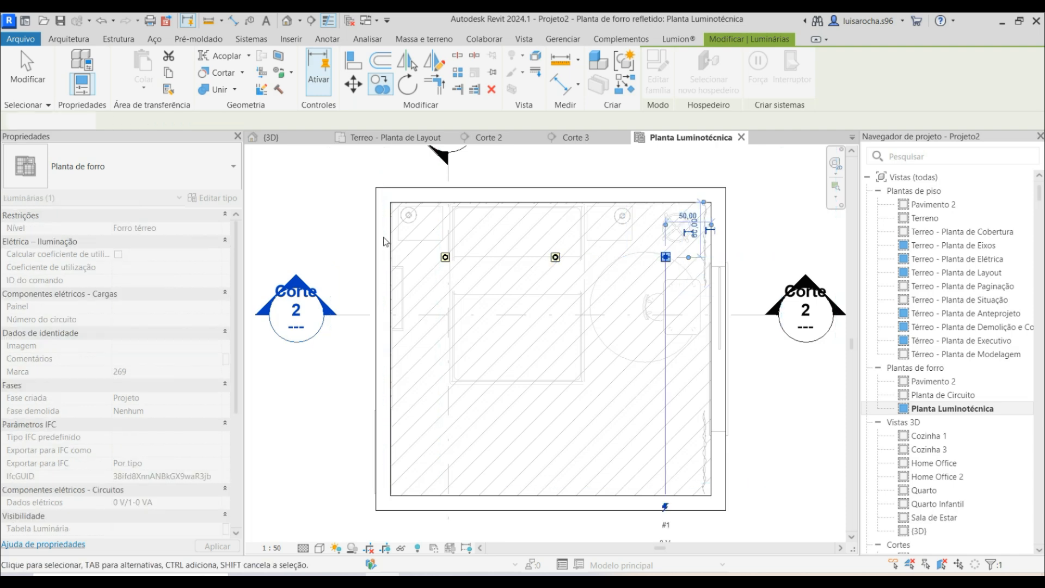
{"action": "scroll", "coordinate": [385, 242], "scroll_direction": "down", "scroll_amount": 2}
{"action": "key", "text": "Escape"}
Select the row of three spots and set its distance from the window wall to 55 cm.
{"action": "left_click_drag", "start_coordinate": [317, 222], "coordinate": [610, 278]}
{"action": "left_click", "coordinate": [613, 211]}
{"action": "type", "text": "55"}
{"action": "key", "text": "Return"}
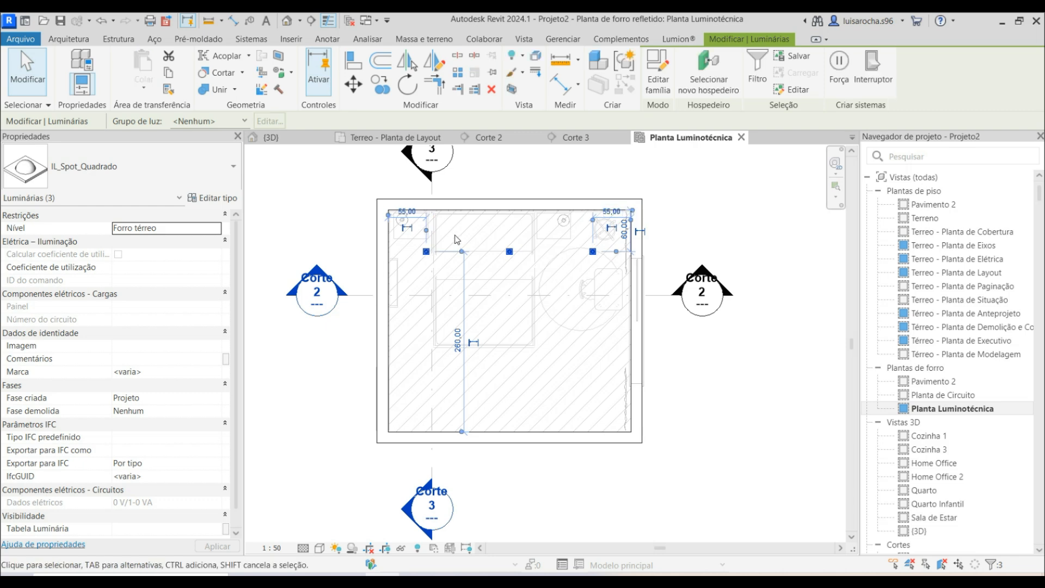
Copy the row of three square spots 200 cm away from the headboard wall, towards the opposite wall.
{"action": "left_click", "coordinate": [381, 86]}
{"action": "left_click", "coordinate": [427, 252]}
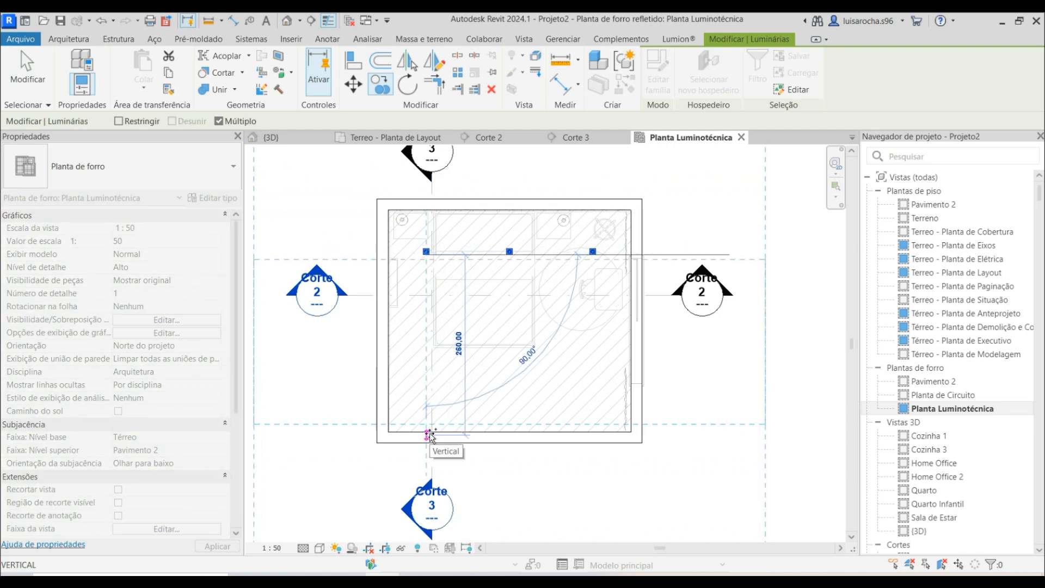
{"action": "type", "text": "200"}
{"action": "key", "text": "Return"}
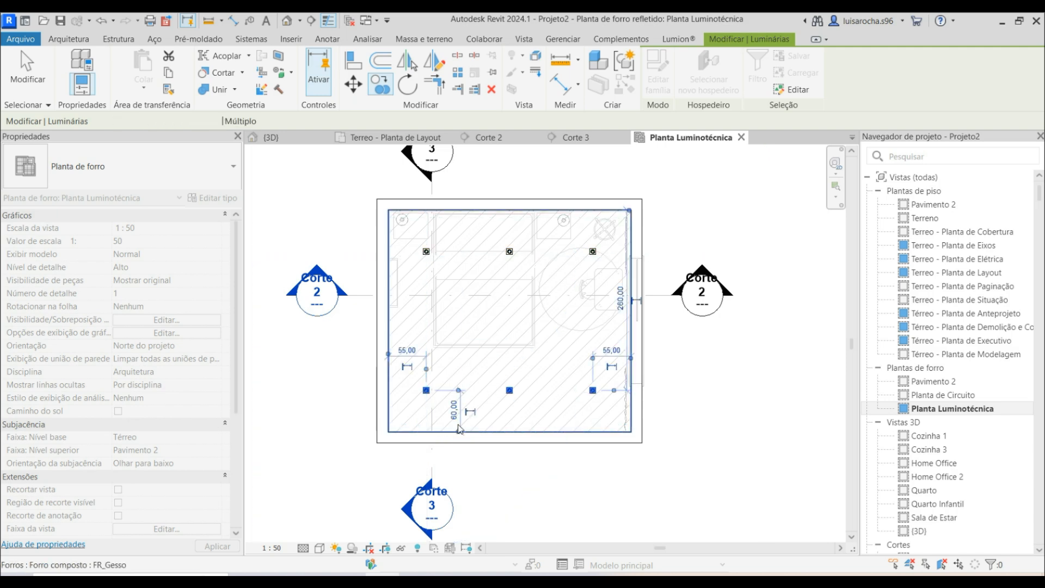
{"action": "scroll", "coordinate": [459, 421], "scroll_direction": "up", "scroll_amount": 1}
{"action": "scroll", "coordinate": [419, 403], "scroll_direction": "down", "scroll_amount": 1}
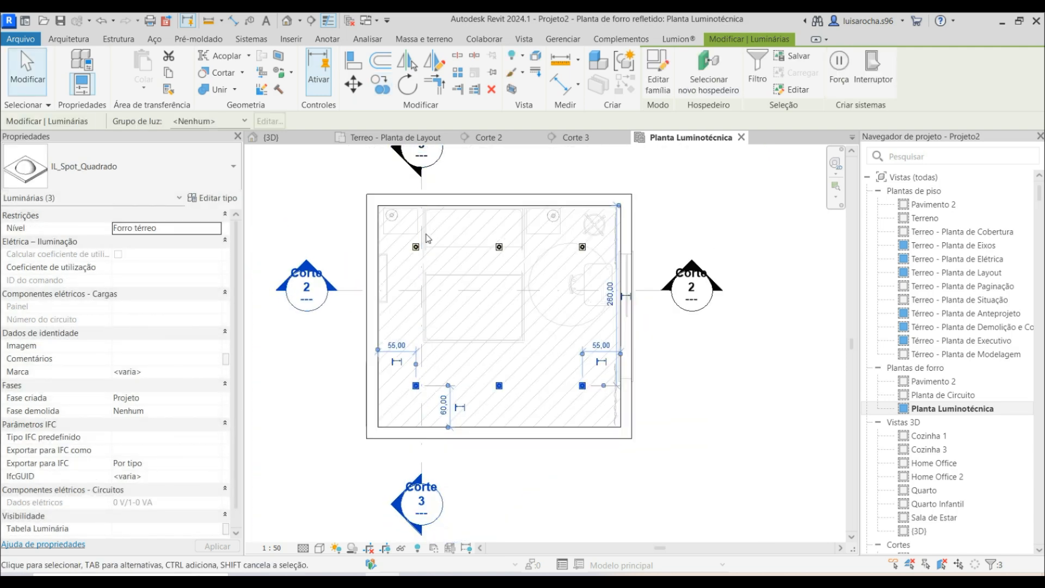
Copy the row farthest from the headboard wall to midway between the two rows, and check the spots in the 3D view.
{"action": "left_click", "coordinate": [383, 91]}
{"action": "scroll", "coordinate": [399, 368], "scroll_direction": "up", "scroll_amount": 4}
{"action": "left_click", "coordinate": [427, 405]}
{"action": "scroll", "coordinate": [424, 405], "scroll_direction": "down", "scroll_amount": 2}
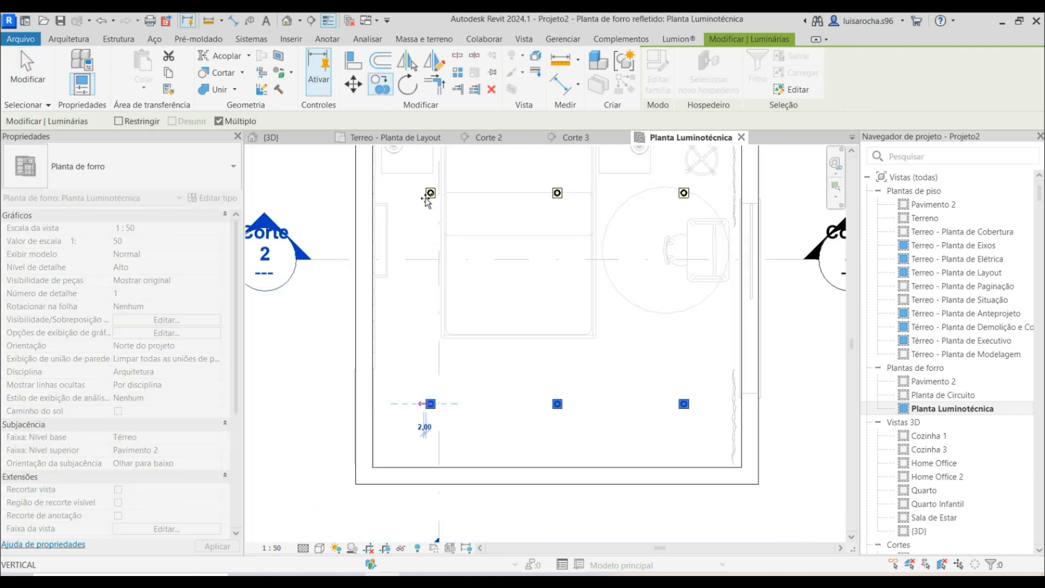
{"action": "middle_click_drag", "start_coordinate": [428, 197], "coordinate": [431, 285]}
{"action": "scroll", "coordinate": [432, 285], "scroll_direction": "up", "scroll_amount": 2}
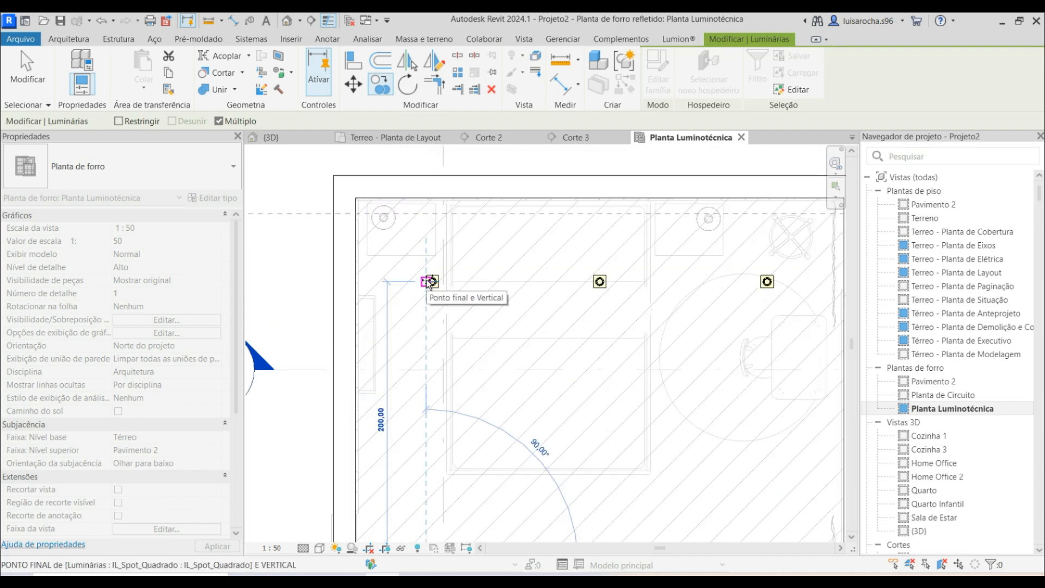
{"action": "left_click", "coordinate": [430, 281]}
{"action": "scroll", "coordinate": [427, 280], "scroll_direction": "down", "scroll_amount": 3}
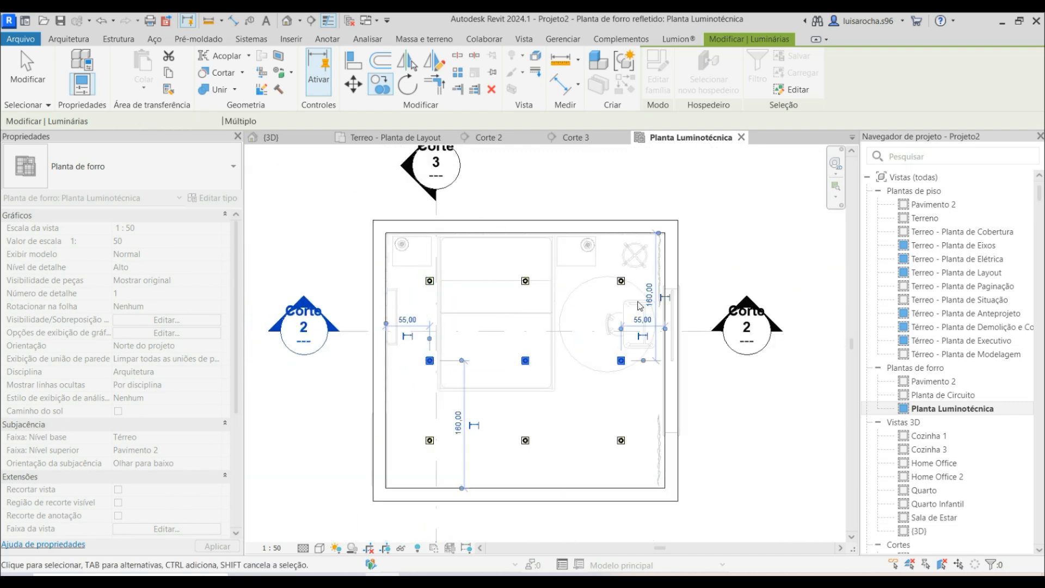
{"action": "scroll", "coordinate": [640, 306], "scroll_direction": "down", "scroll_amount": 3}
{"action": "left_click", "coordinate": [698, 210]}
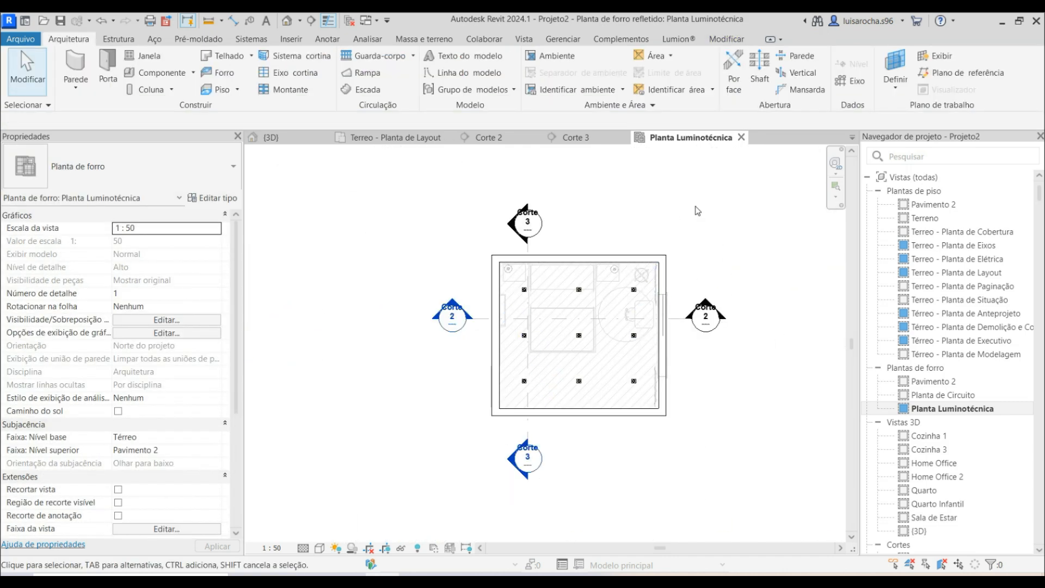
{"action": "left_click", "coordinate": [281, 143]}
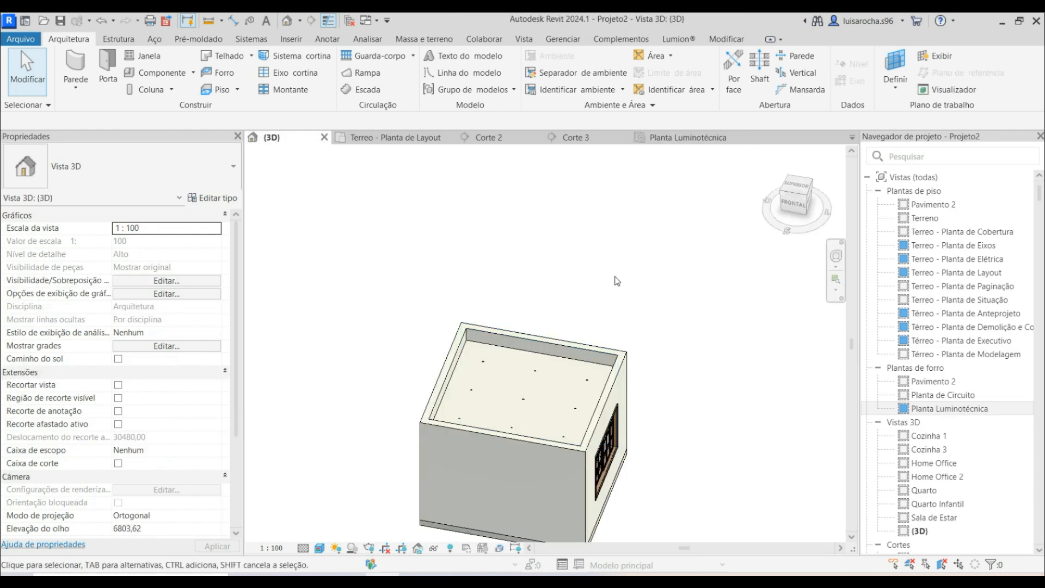
Place a perspective camera in Terreo - Planta de Layout at the wall opposite the headboard, aimed straight across the bed.
{"action": "left_click", "coordinate": [380, 140]}
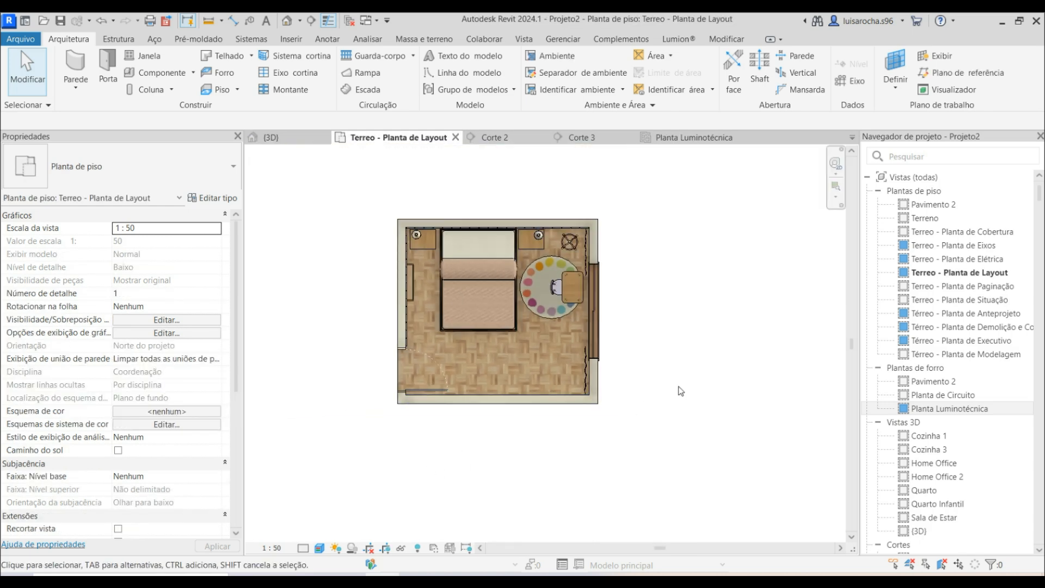
{"action": "left_click", "coordinate": [299, 21]}
{"action": "left_click", "coordinate": [313, 53]}
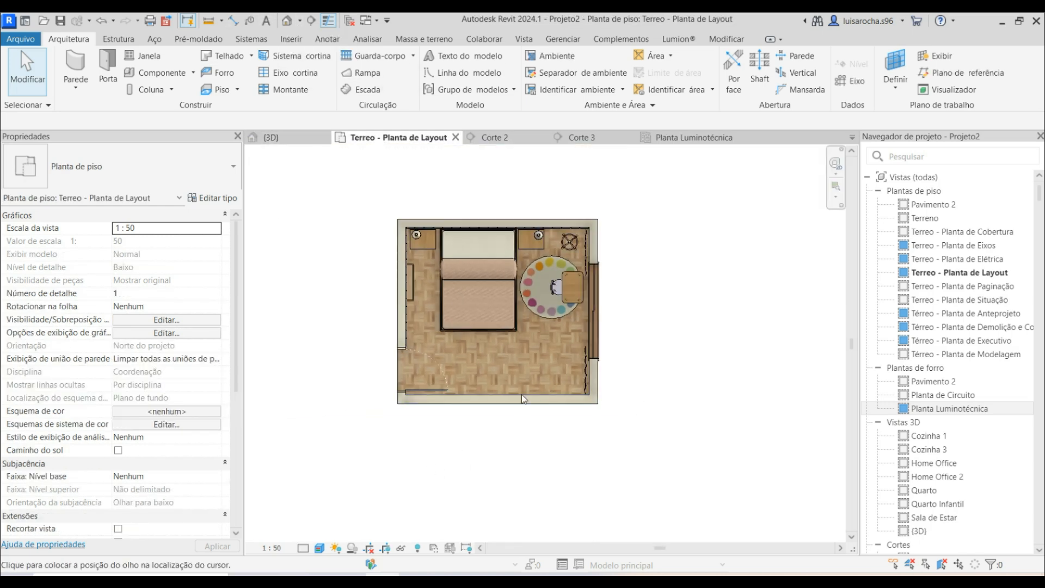
{"action": "left_click", "coordinate": [482, 393]}
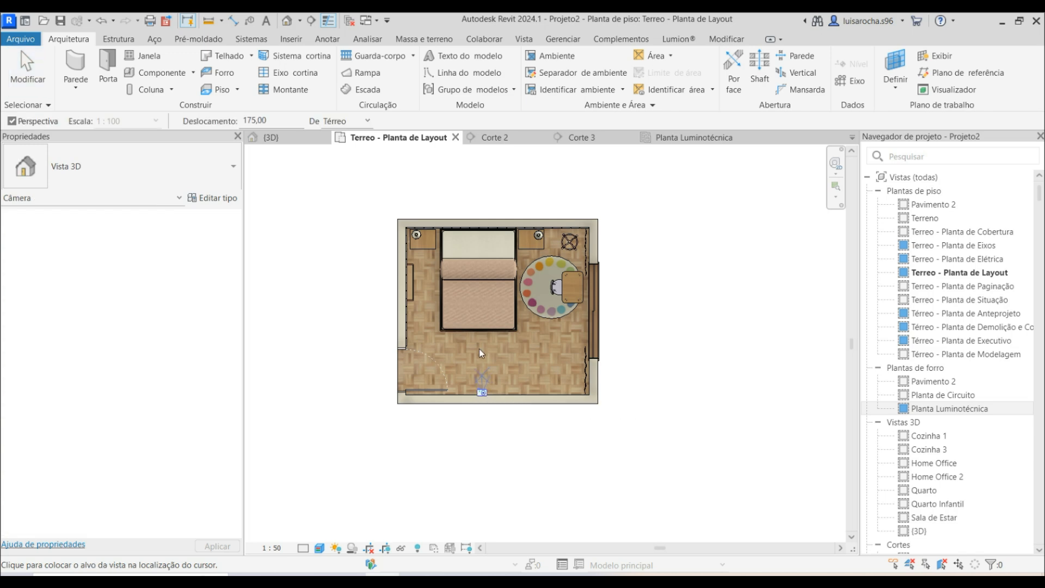
{"action": "left_click", "coordinate": [483, 179]}
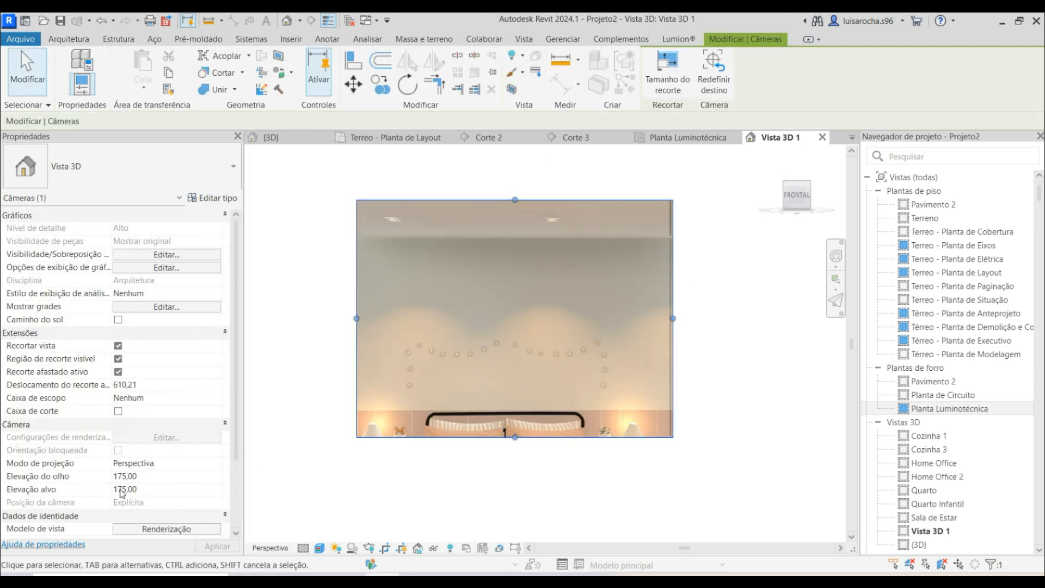
Set the camera's eye elevation and target elevation to 120 cm.
{"action": "left_click", "coordinate": [151, 479]}
{"action": "type", "text": "12"}
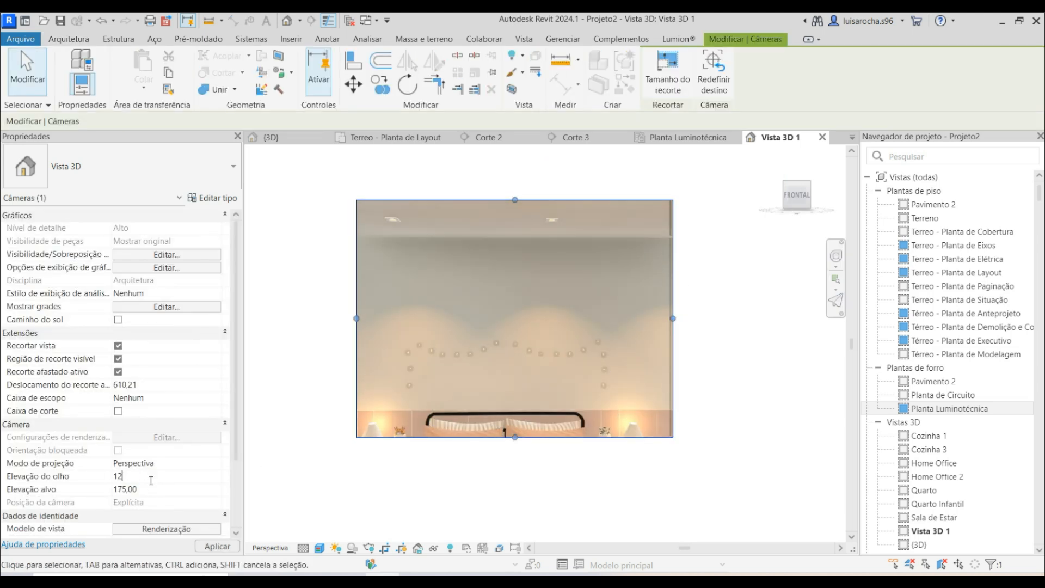
{"action": "left_click", "coordinate": [155, 489]}
{"action": "type", "text": "120"}
{"action": "key", "text": "Return"}
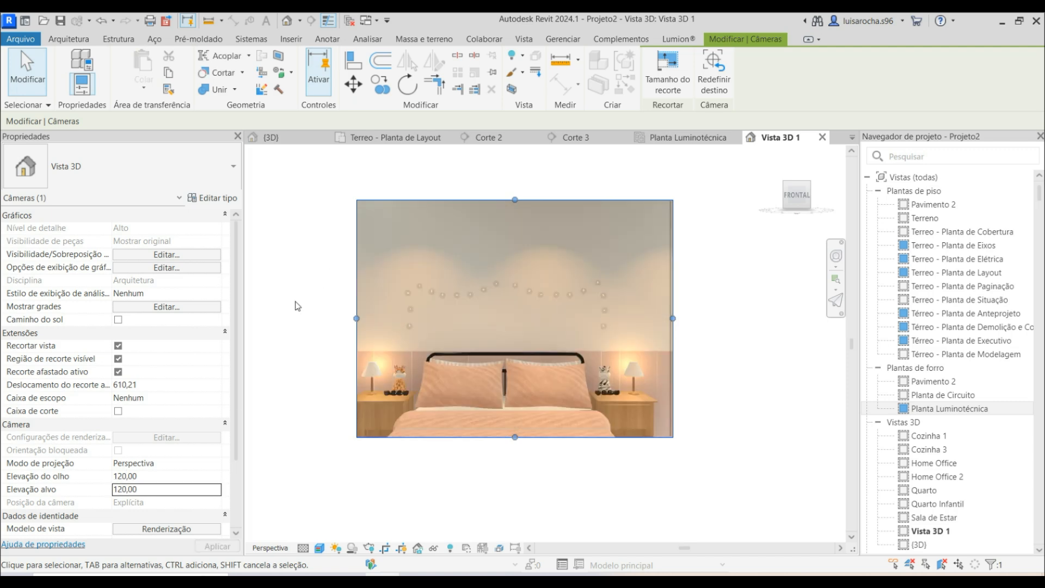
Close the Terreo - Planta de Layout, Corte 2 and Corte 3 views, keeping Vista 3D 1 open.
{"action": "left_click", "coordinate": [295, 301]}
{"action": "left_click", "coordinate": [394, 200]}
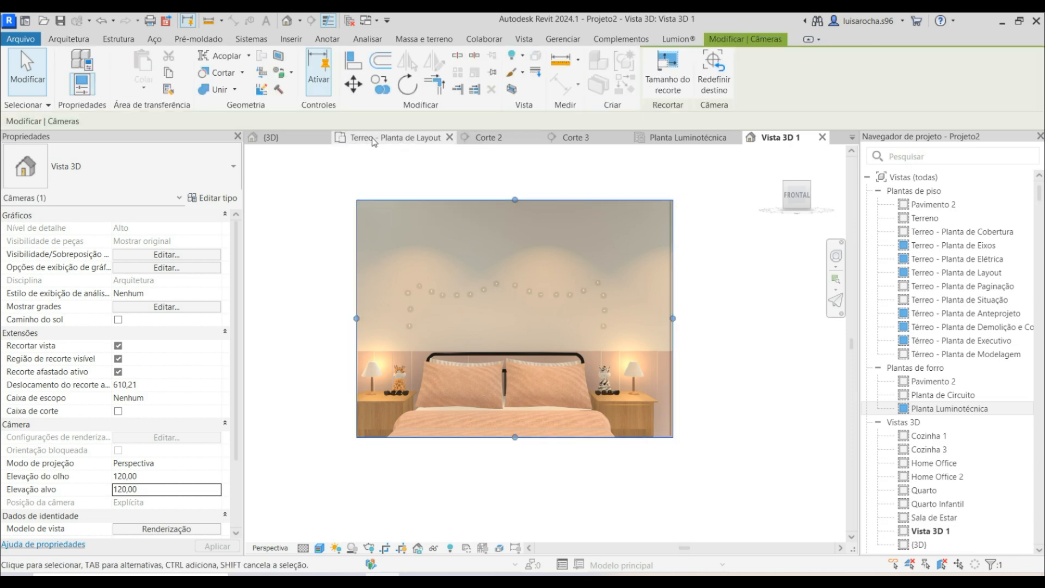
{"action": "left_click", "coordinate": [450, 137]}
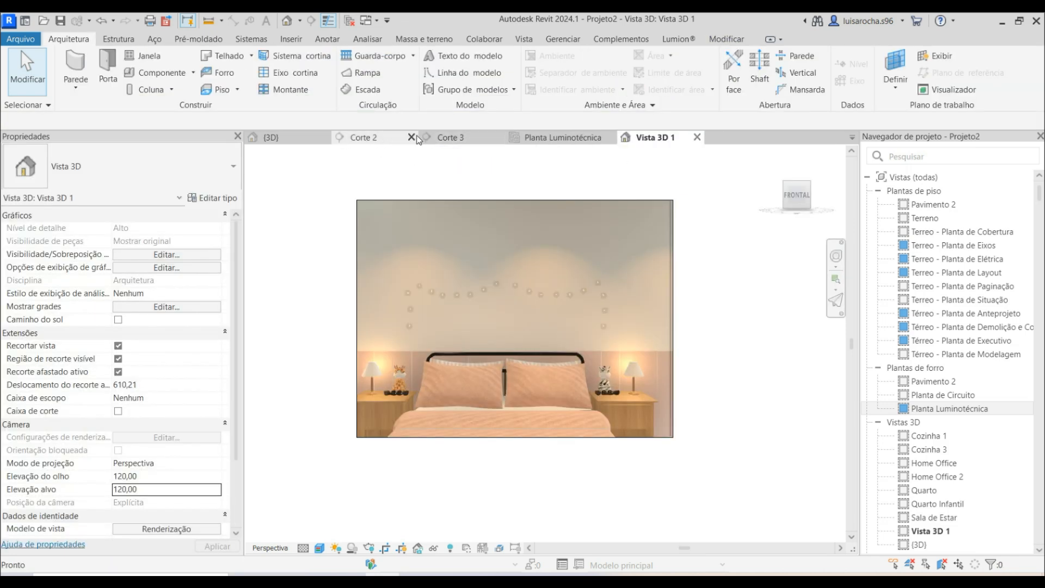
{"action": "left_click", "coordinate": [411, 137]}
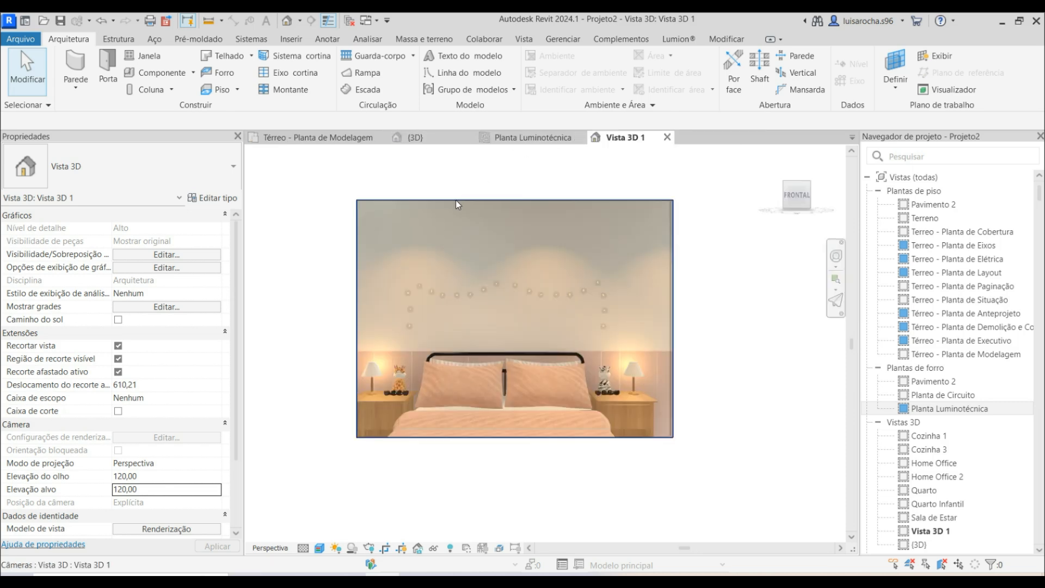
Move the Vista 3D 1 camera straight back outside the room in Térreo - Planta de Modelagem, beyond the wall opposite the headboard.
{"action": "left_click", "coordinate": [456, 200]}
{"action": "left_click", "coordinate": [328, 138]}
{"action": "left_click_drag", "start_coordinate": [468, 390], "coordinate": [468, 485]}
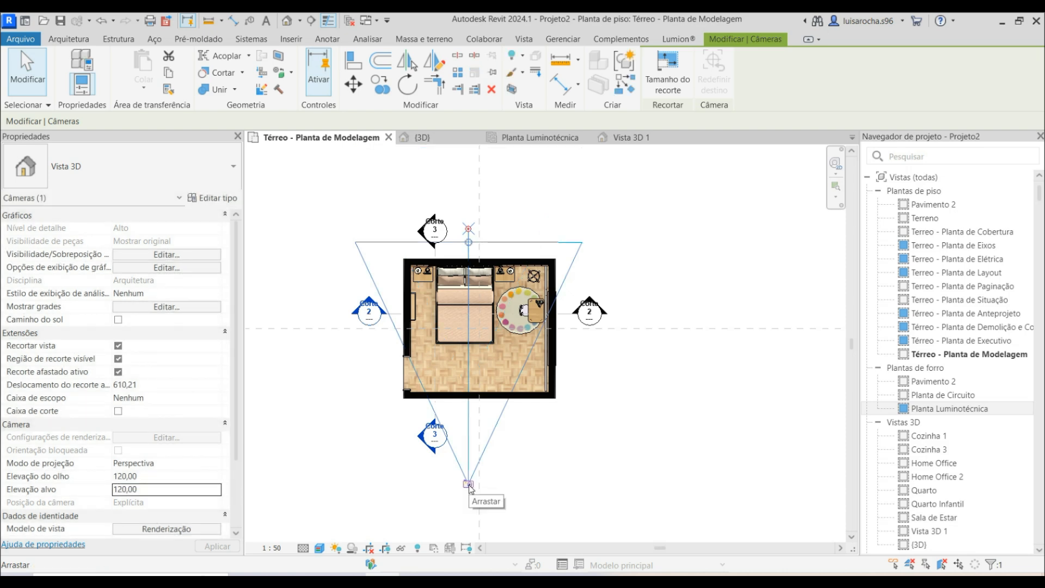
{"action": "key", "text": "Escape"}
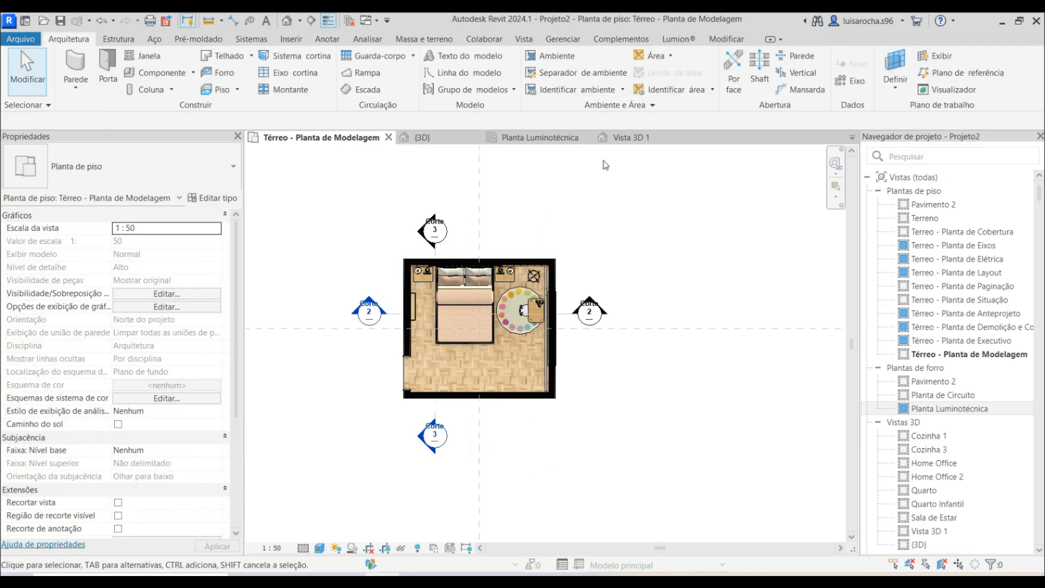
Select the wall in front of the camera in Térreo - Planta de Modelagem and hide that element in Vista 3D 1.
{"action": "left_click", "coordinate": [619, 140]}
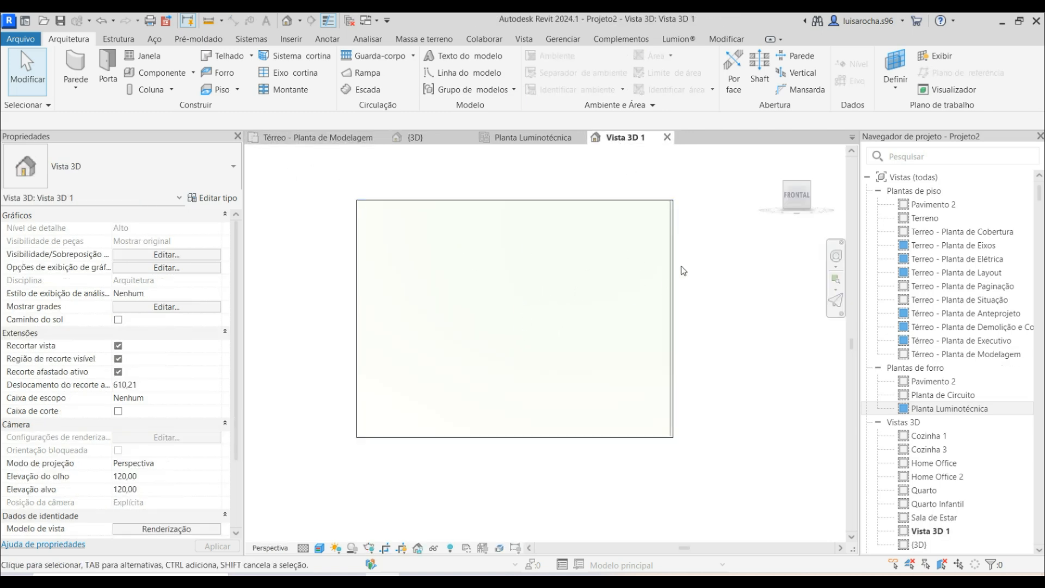
{"action": "left_click", "coordinate": [359, 139]}
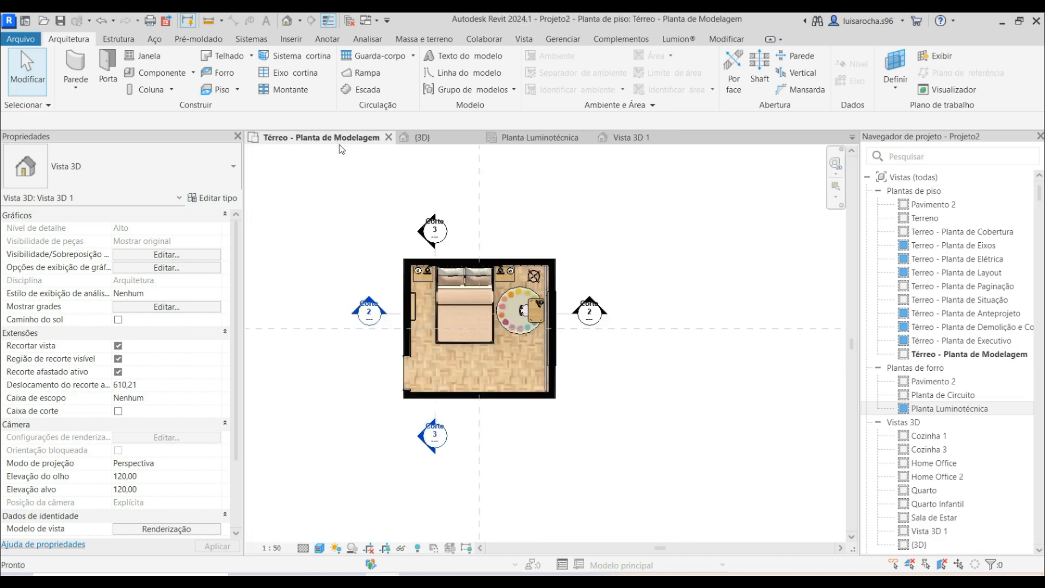
{"action": "left_click", "coordinate": [476, 397]}
{"action": "left_click", "coordinate": [621, 137]}
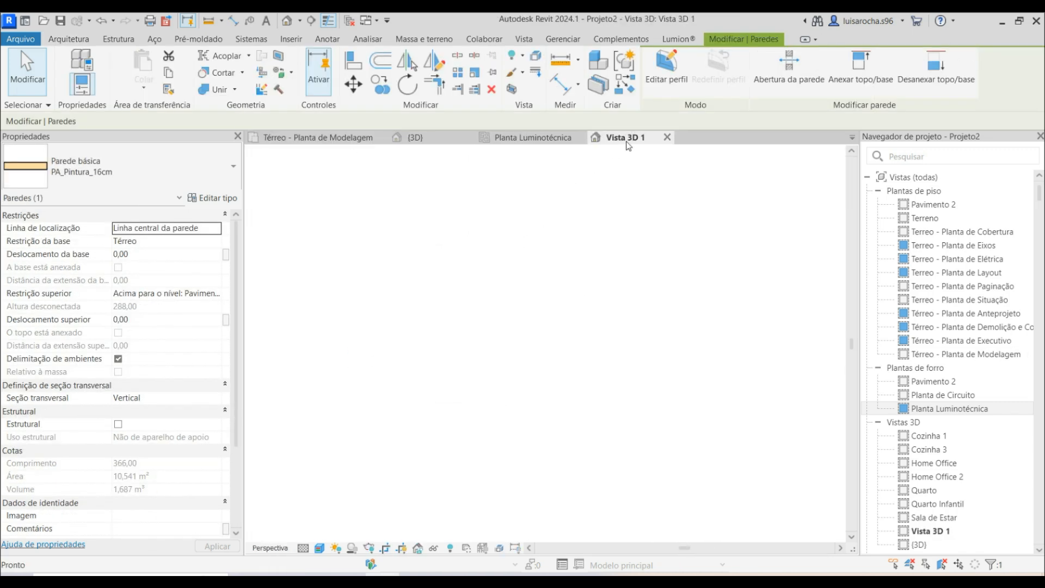
{"action": "right_click", "coordinate": [506, 290]}
{"action": "mouse_move", "coordinate": [691, 305]}
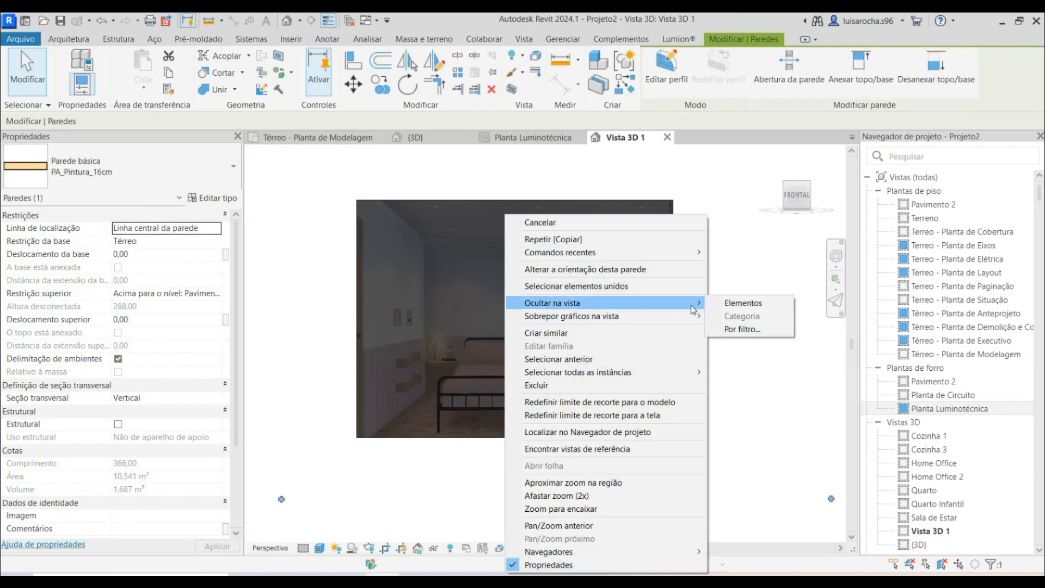
{"action": "left_click", "coordinate": [749, 302]}
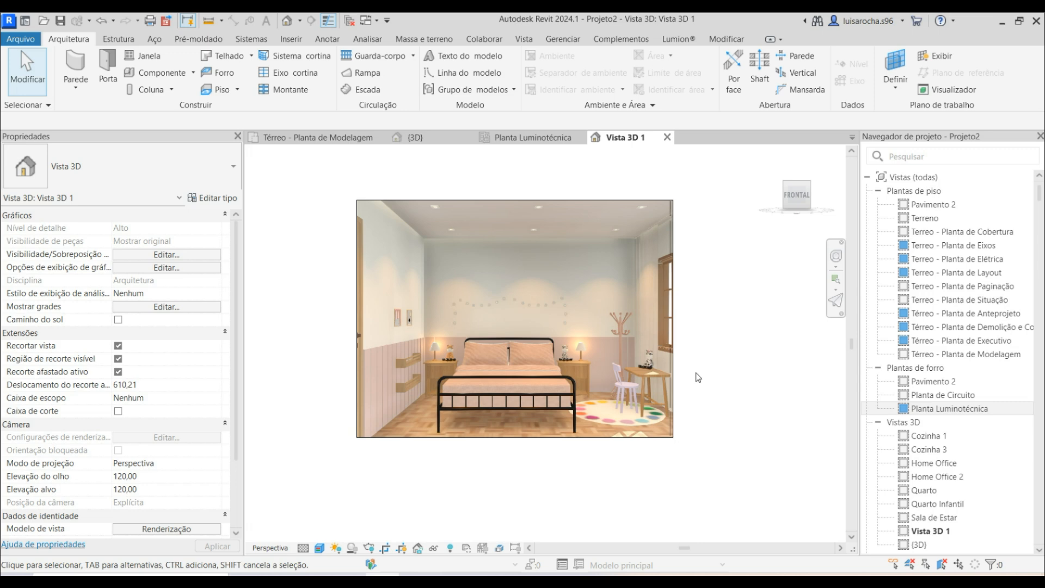
Shift the Vista 3D 1 crop region slightly downward to frame more floor and less ceiling.
{"action": "scroll", "coordinate": [699, 377], "scroll_direction": "up", "scroll_amount": 3}
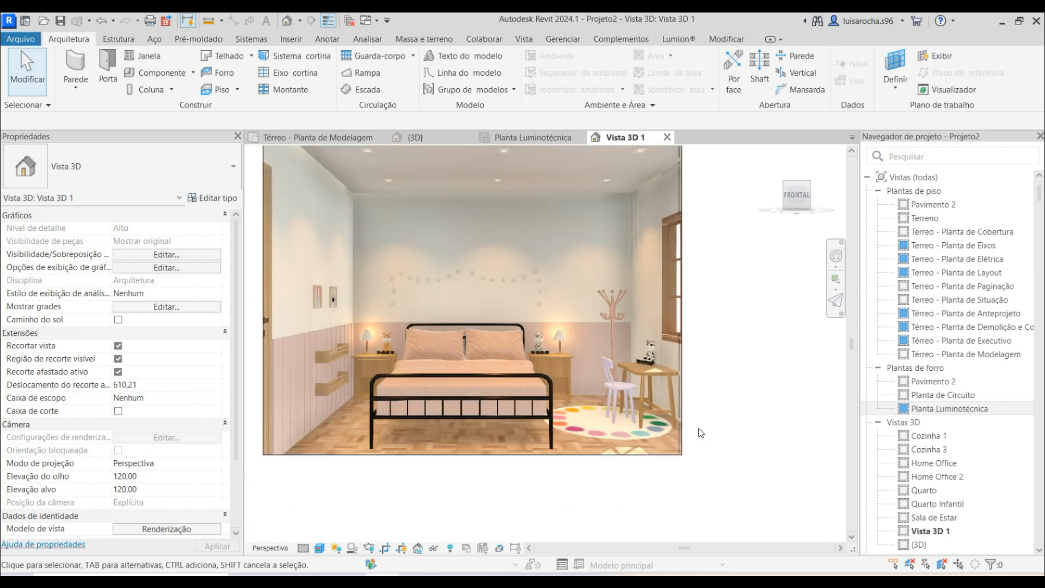
{"action": "scroll", "coordinate": [701, 433], "scroll_direction": "down", "scroll_amount": 1}
{"action": "left_click", "coordinate": [484, 188]}
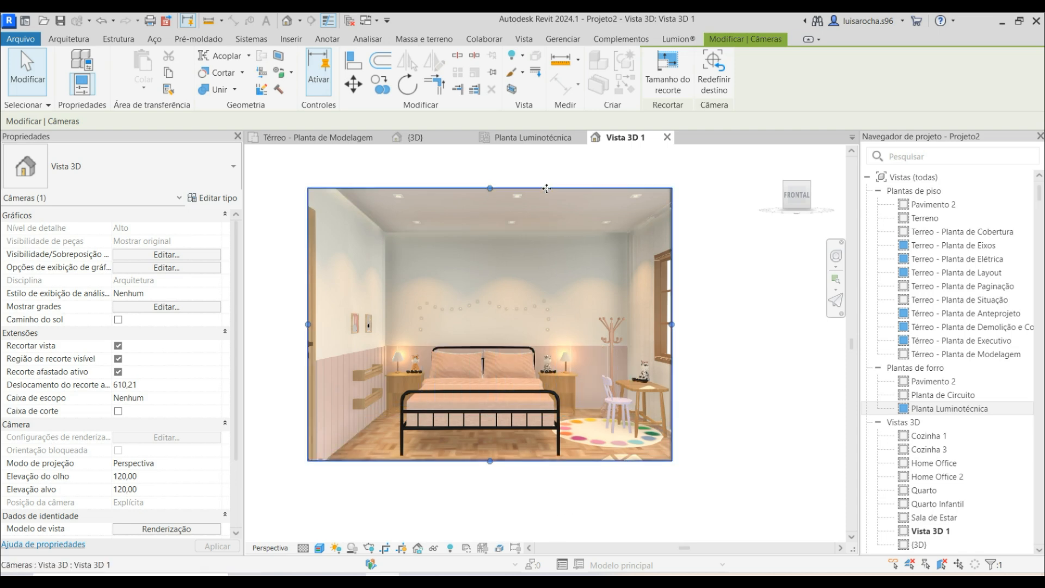
{"action": "left_click_drag", "start_coordinate": [553, 203], "coordinate": [556, 221]}
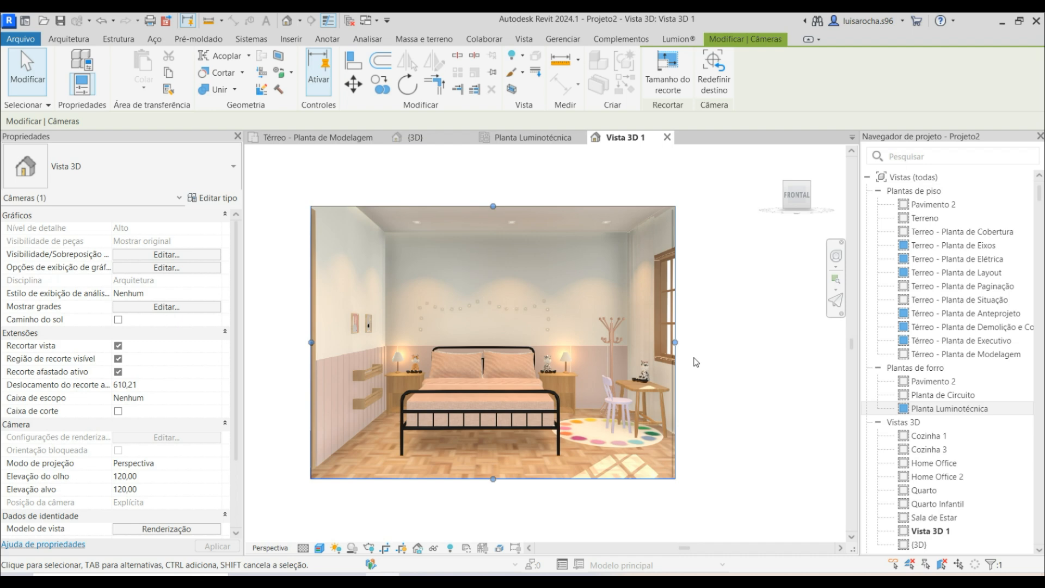
Narrow the camera's crop region, trimming a sliver on the window side and a strip on the door side.
{"action": "left_click_drag", "start_coordinate": [675, 342], "coordinate": [670, 339]}
{"action": "left_click", "coordinate": [714, 340]}
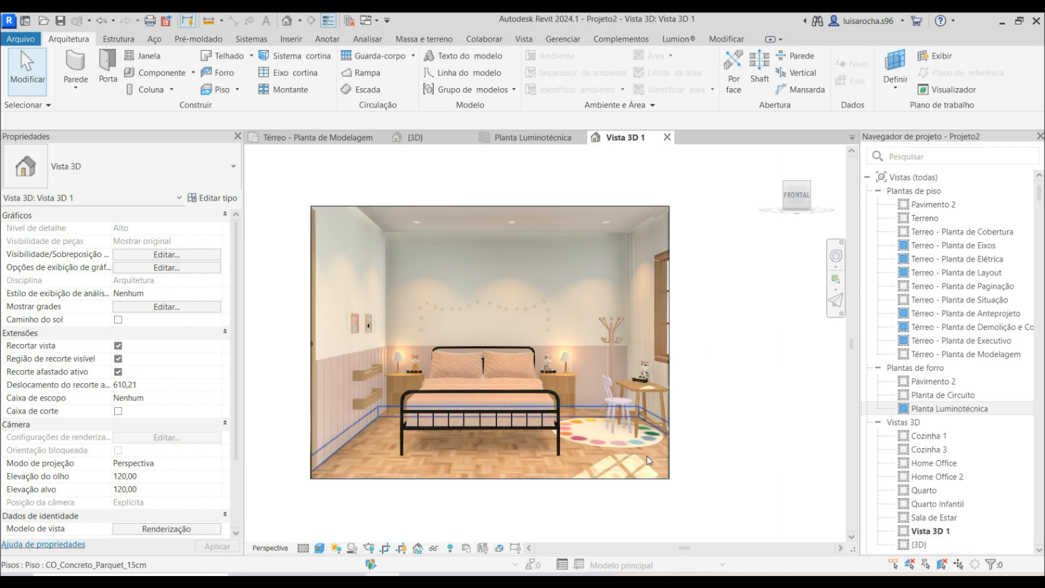
{"action": "left_click", "coordinate": [312, 343]}
{"action": "left_click_drag", "start_coordinate": [338, 342], "coordinate": [343, 344]}
{"action": "left_click", "coordinate": [278, 380]}
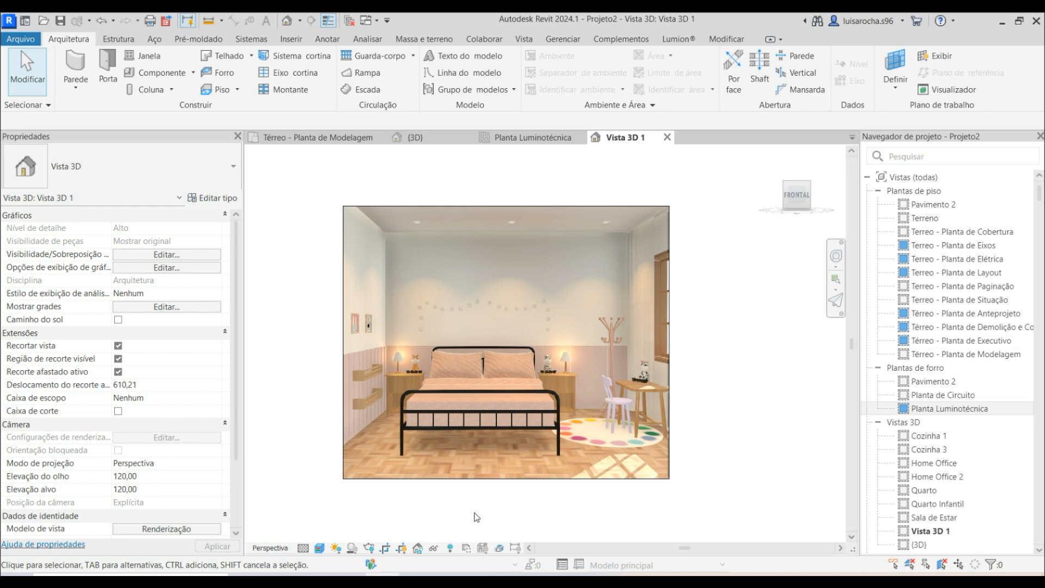
Select both IL_Abajur_Pera bedside lamps and move them 5 cm away from the headboard wall in Térreo - Planta de Modelagem.
{"action": "scroll", "coordinate": [476, 517], "scroll_direction": "up", "scroll_amount": 1}
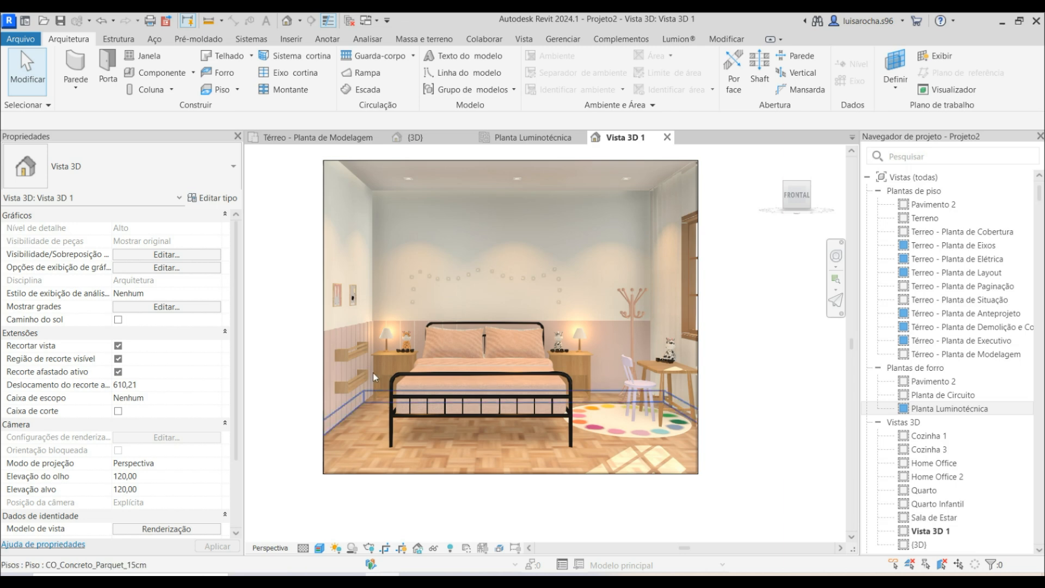
{"action": "left_click", "coordinate": [581, 330]}
{"action": "left_click", "coordinate": [384, 344], "text": "ctrl"}
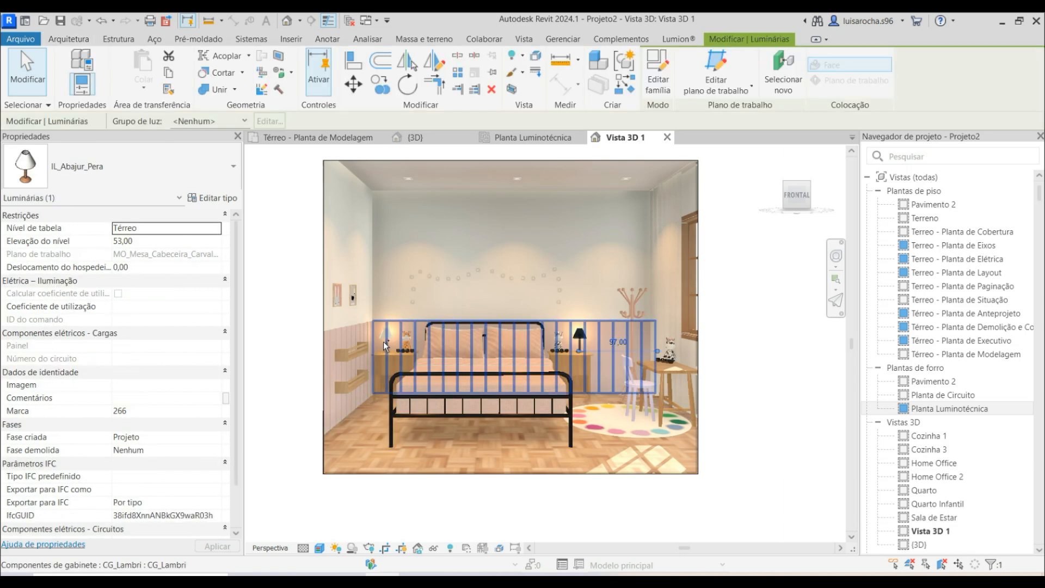
{"action": "left_click", "coordinate": [333, 134]}
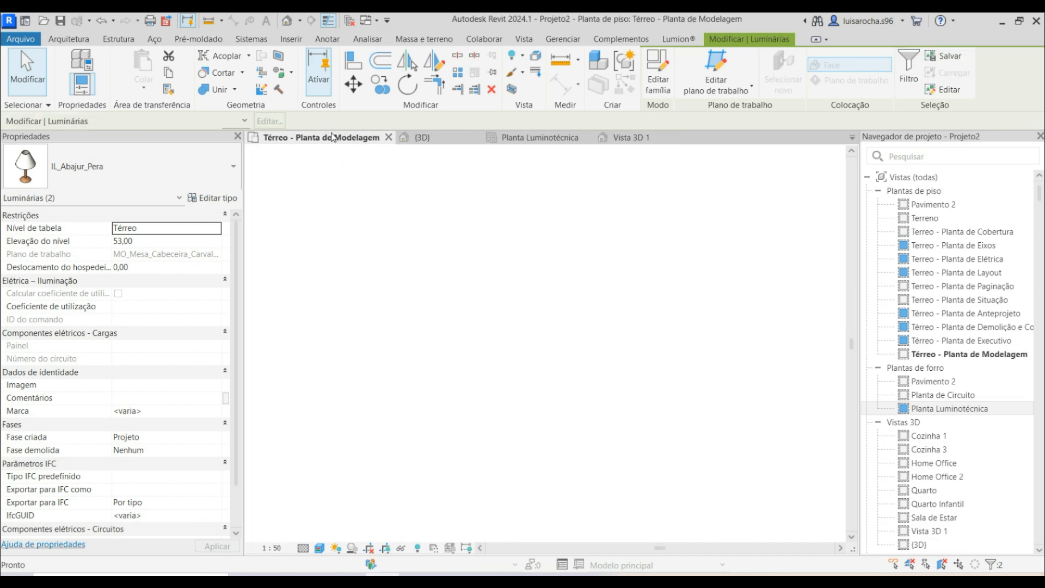
{"action": "scroll", "coordinate": [398, 274], "scroll_direction": "up", "scroll_amount": 5}
{"action": "scroll", "coordinate": [397, 274], "scroll_direction": "up", "scroll_amount": 4}
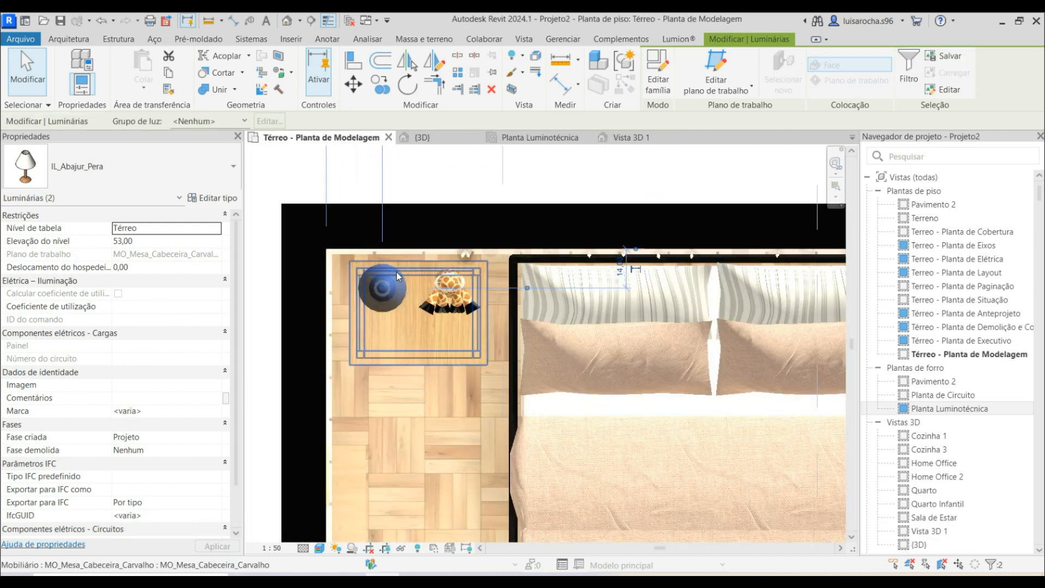
{"action": "left_click", "coordinate": [420, 268]}
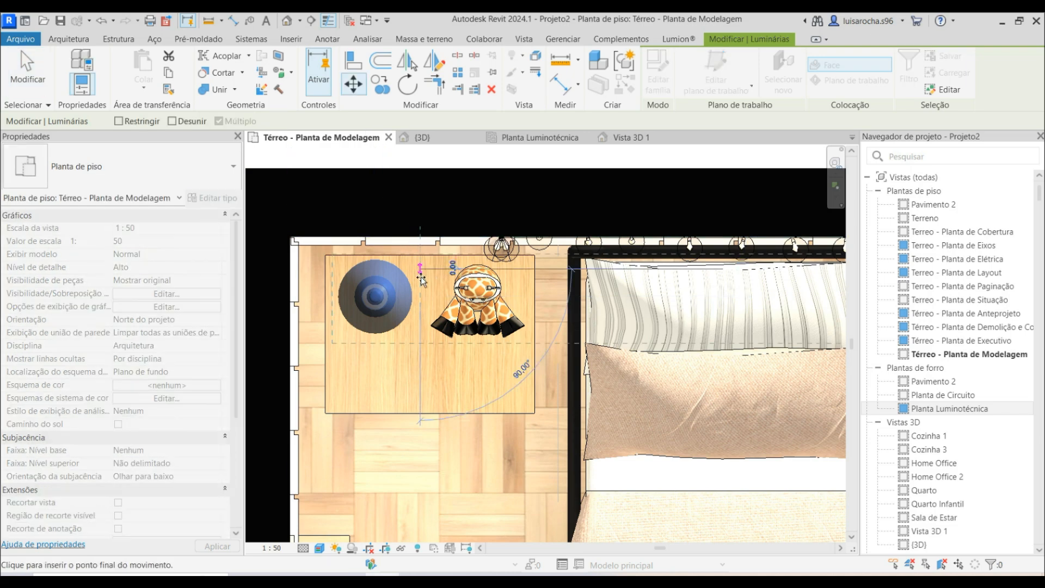
{"action": "type", "text": "5"}
{"action": "key", "text": "Return"}
{"action": "key", "text": "Escape"}
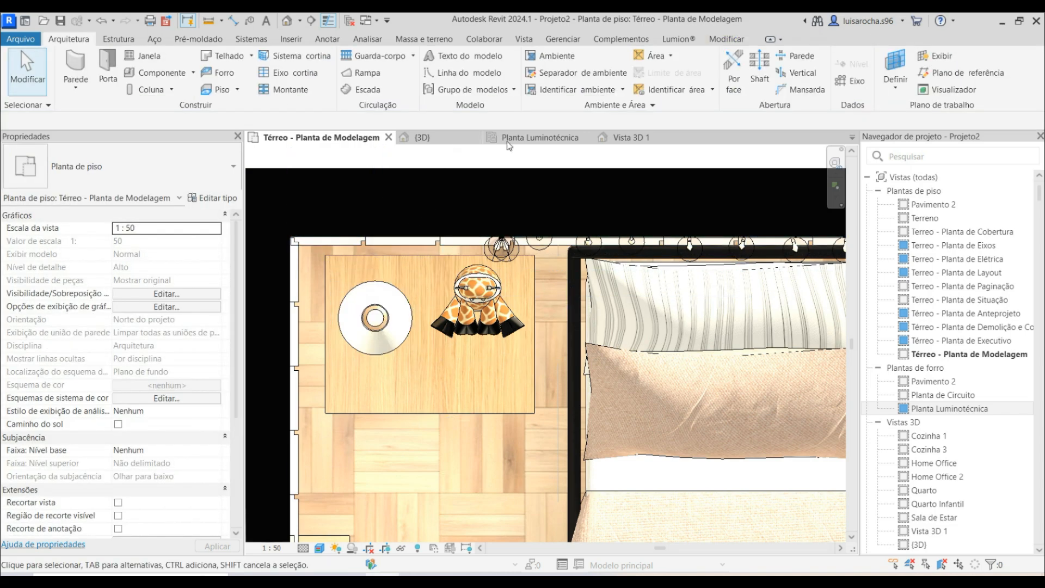
Switch to Vista 3D 1 and start a cloud rendering of the bedroom camera view.
{"action": "left_click", "coordinate": [625, 137]}
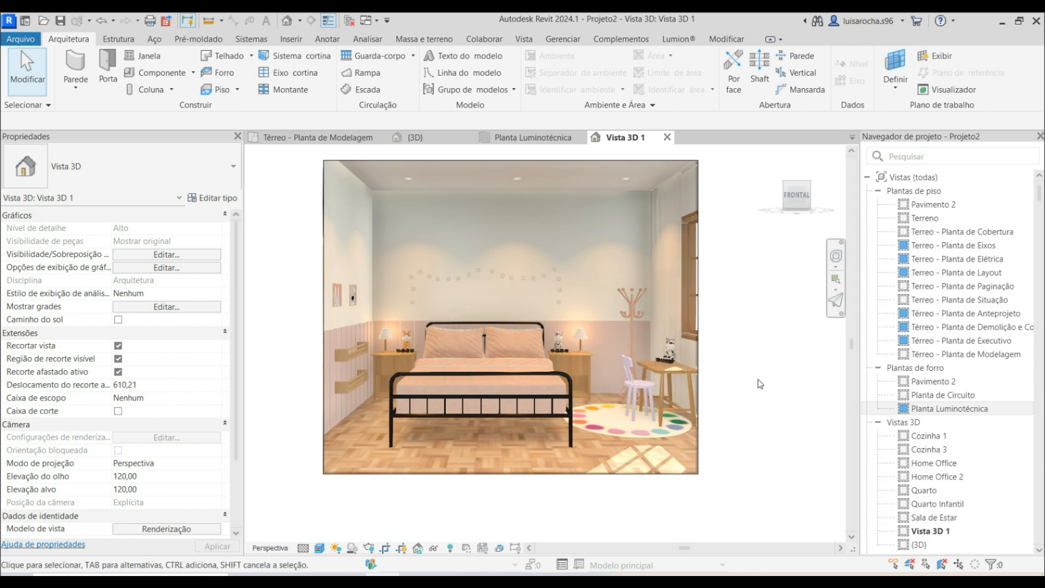
{"action": "left_click", "coordinate": [524, 39]}
{"action": "left_click", "coordinate": [393, 87]}
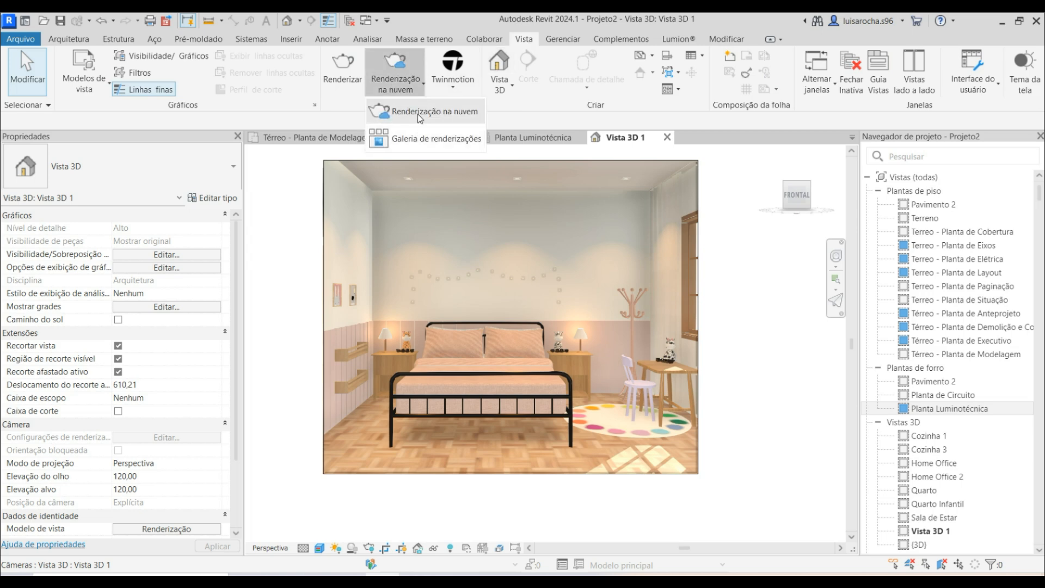
{"action": "left_click", "coordinate": [419, 115]}
{"action": "left_click", "coordinate": [629, 230]}
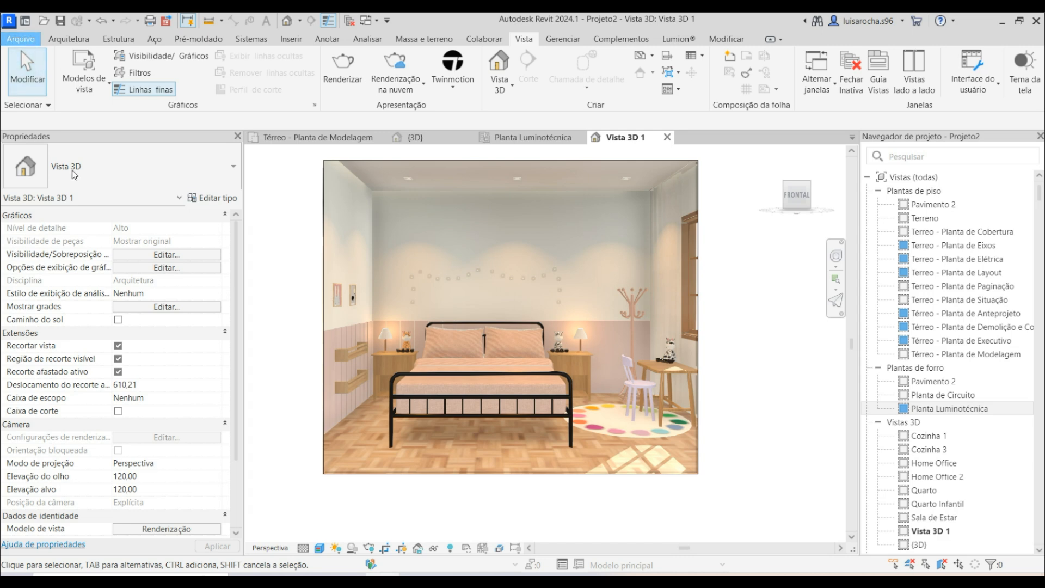
Save the current model as a project file named Quarto Infantil in the Documents folder.
{"action": "mouse_move", "coordinate": [82, 211]}
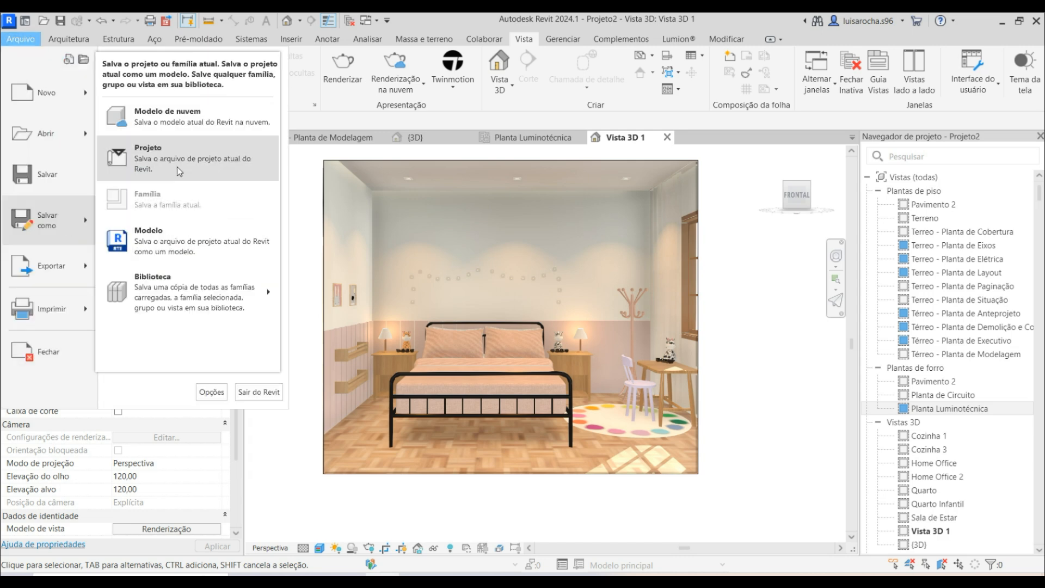
{"action": "left_click", "coordinate": [178, 166]}
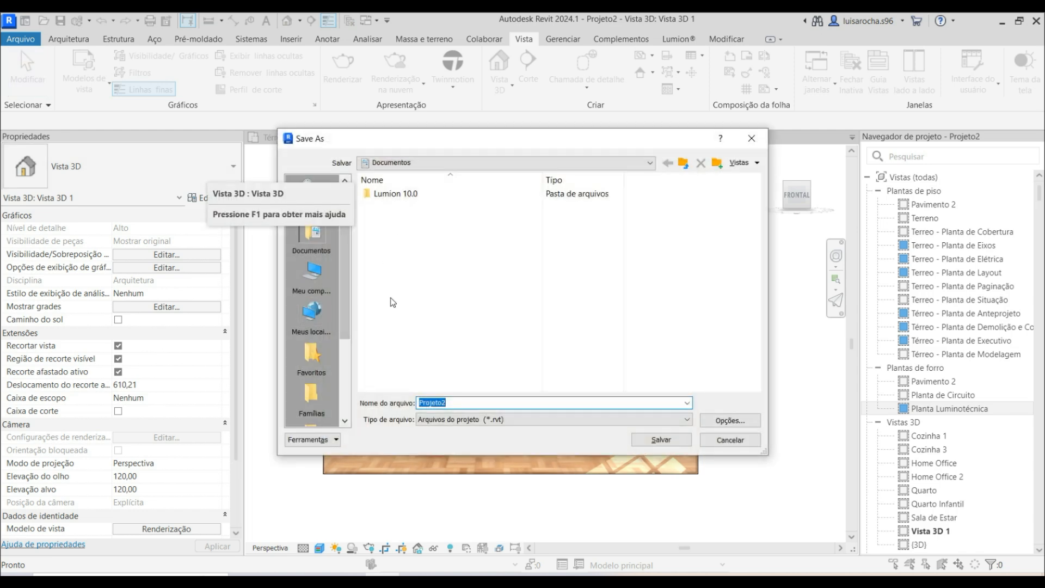
{"action": "key", "text": "Caps_Lock"}
{"action": "type", "text": "Q"}
{"action": "key", "text": "Caps_Lock"}
{"action": "type", "text": "uarto"}
{"action": "key", "text": "Caps_Lock"}
{"action": "type", "text": "I"}
{"action": "key", "text": "Caps_Lock"}
{"action": "type", "text": "nfa"}
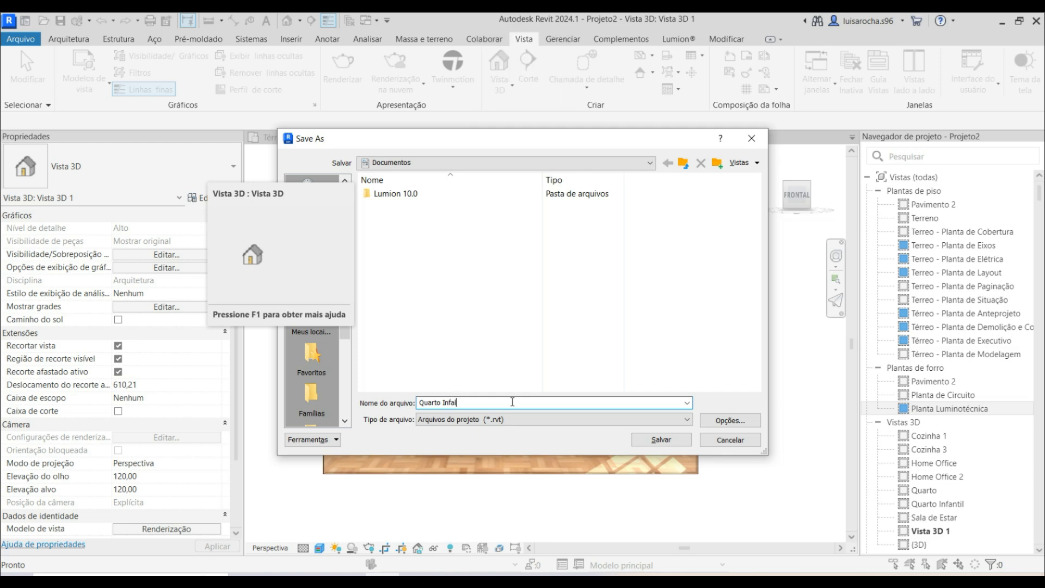
{"action": "type", "text": "ntil"}
{"action": "key", "text": "Return"}
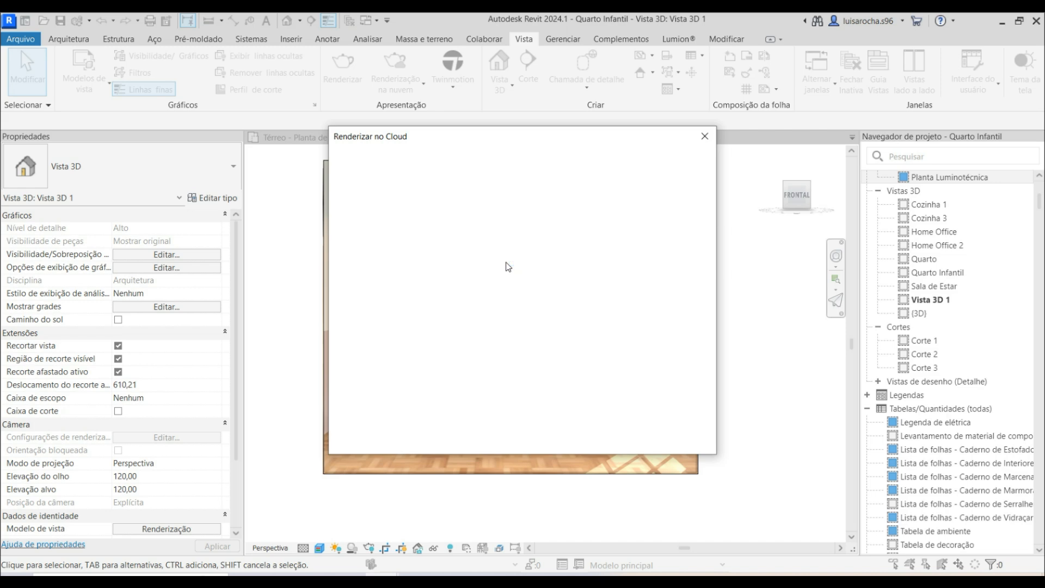
Start the cloud rendering of Vista 3D 1 with Final quality and Máximo (16 Megapixel) image size.
{"action": "left_click", "coordinate": [474, 238]}
{"action": "left_click", "coordinate": [464, 261]}
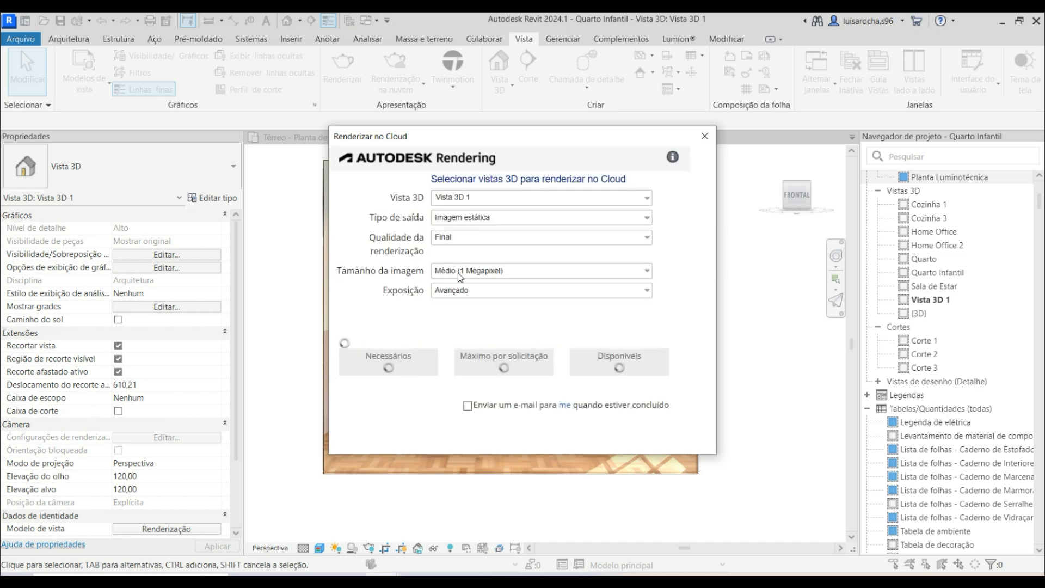
{"action": "left_click", "coordinate": [460, 271]}
{"action": "left_click", "coordinate": [474, 330]}
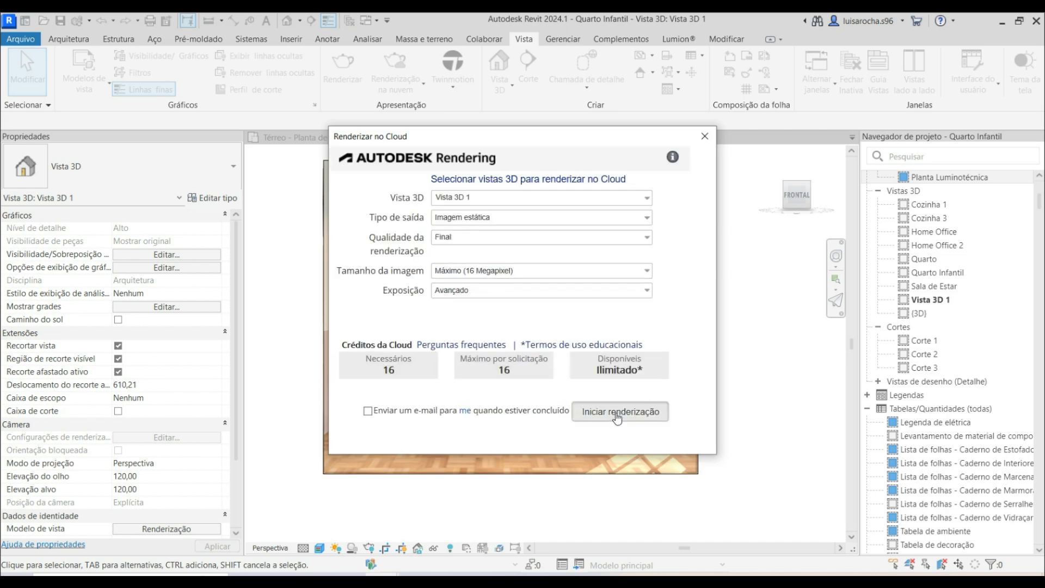
{"action": "left_click", "coordinate": [618, 414]}
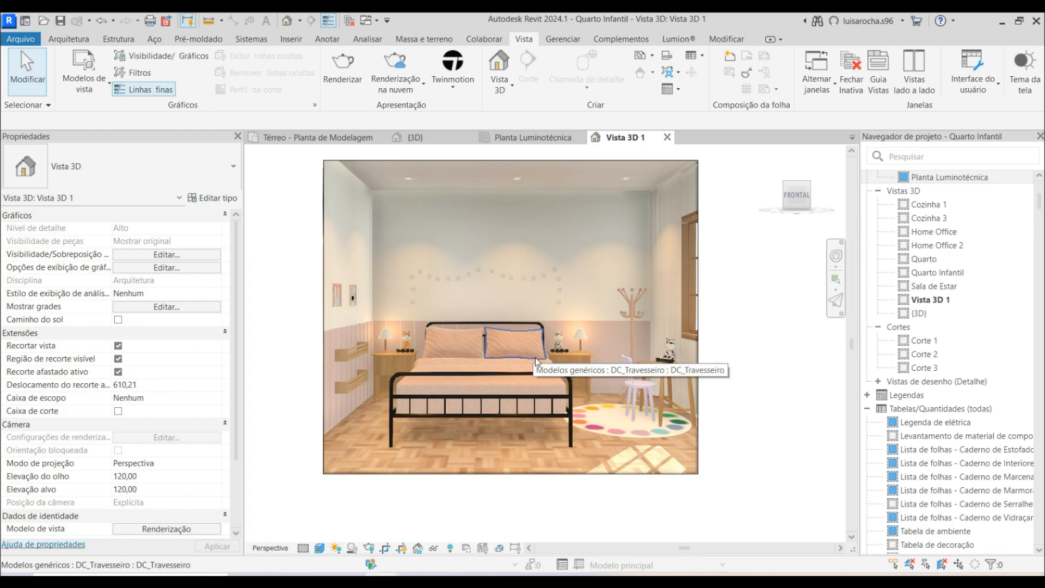
Open the online rendering progress page in the browser and close the older My Renderings page.
{"action": "mouse_move", "coordinate": [382, 582]}
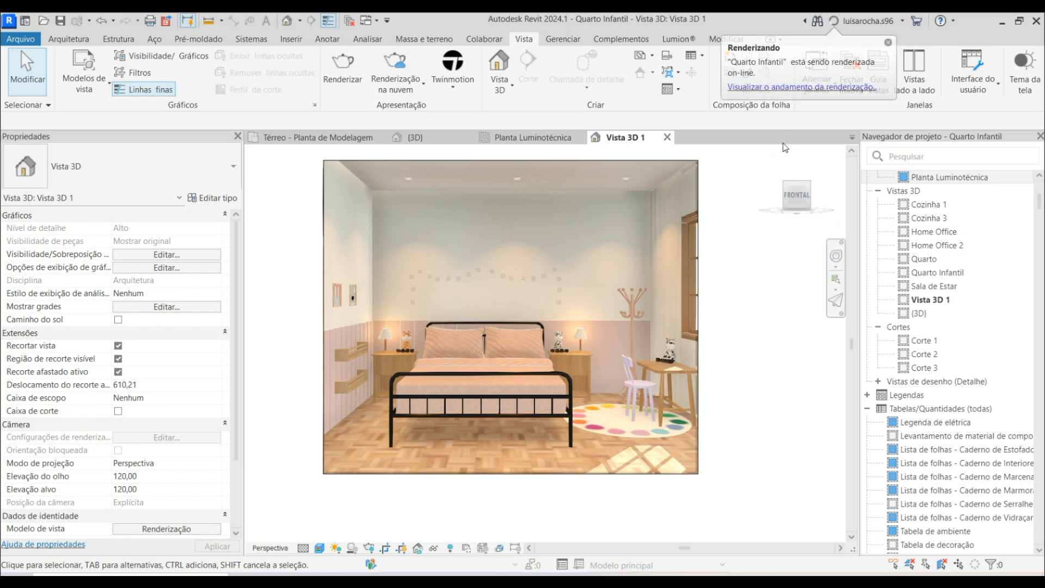
{"action": "left_click", "coordinate": [769, 89]}
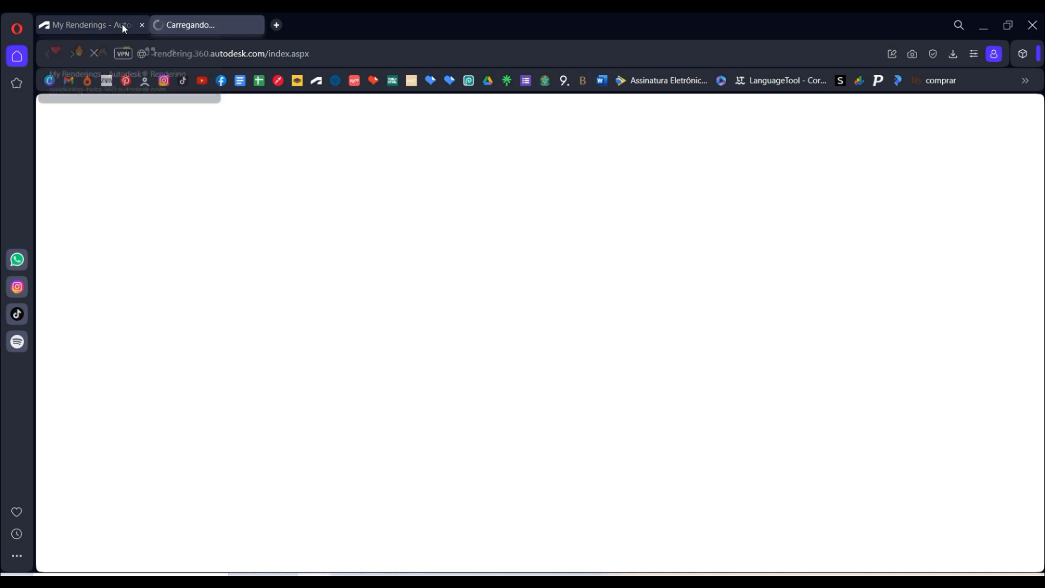
{"action": "left_click", "coordinate": [142, 25]}
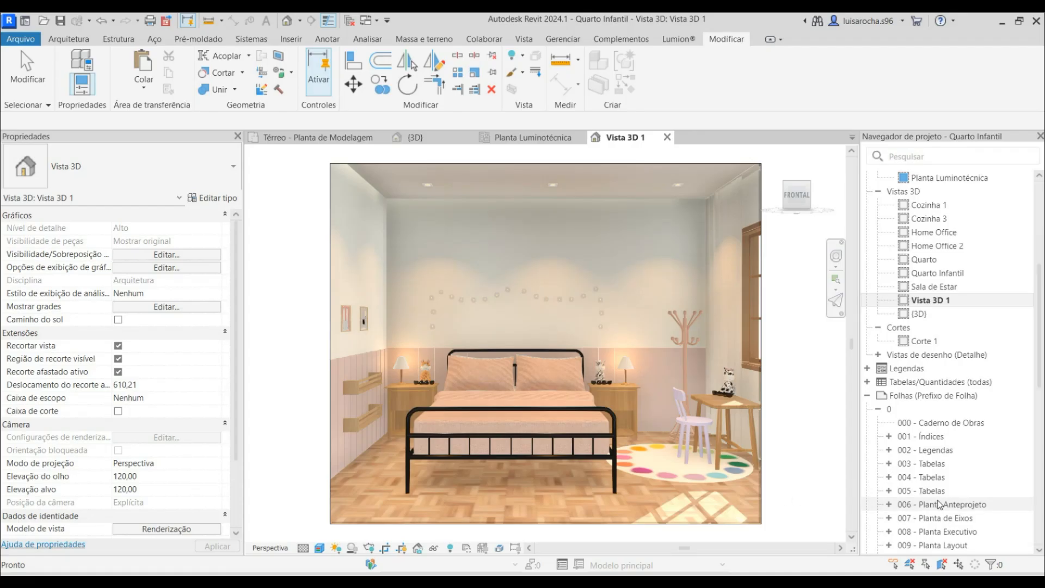
Open sheet 003 - Tabelas in Revit and examine the Tabela de mobiliário with its images, descriptions, quantities and prices.
{"action": "double_click", "coordinate": [934, 465]}
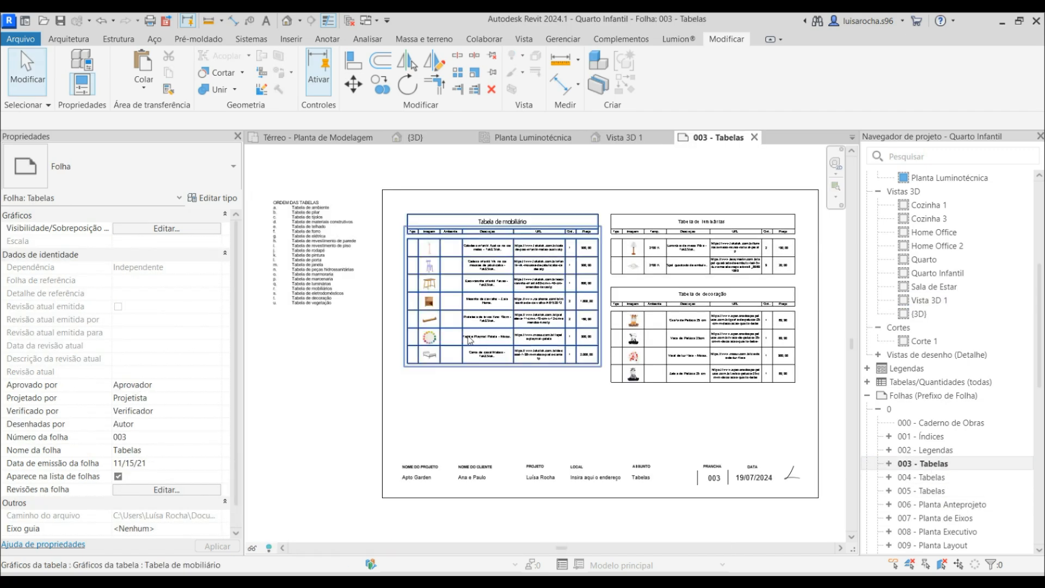
{"action": "scroll", "coordinate": [406, 282], "scroll_direction": "up", "scroll_amount": 5}
{"action": "scroll", "coordinate": [406, 283], "scroll_direction": "up", "scroll_amount": 4}
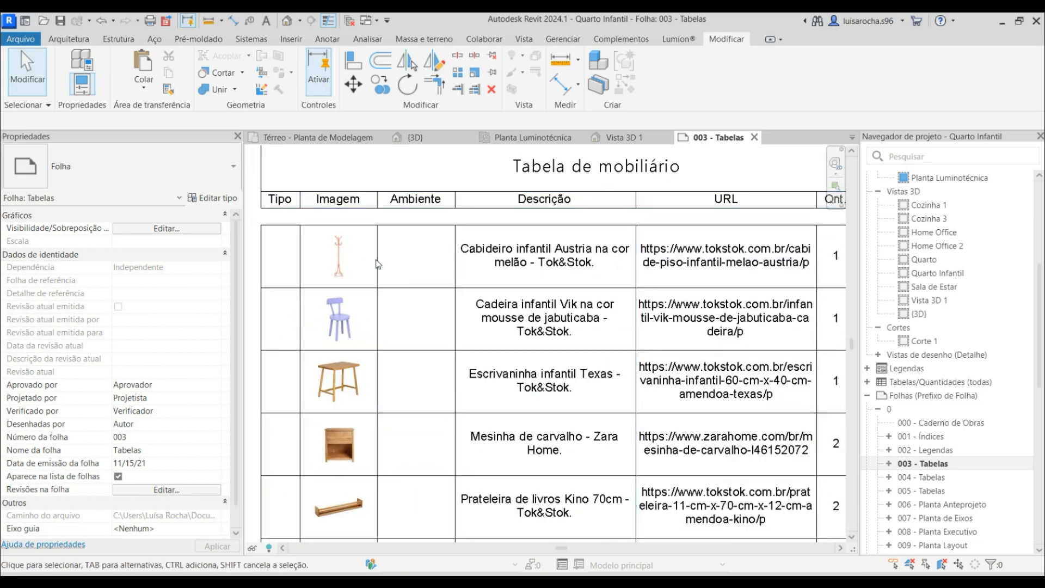
{"action": "scroll", "coordinate": [402, 243], "scroll_direction": "down", "scroll_amount": 2}
{"action": "scroll", "coordinate": [354, 212], "scroll_direction": "down", "scroll_amount": 2}
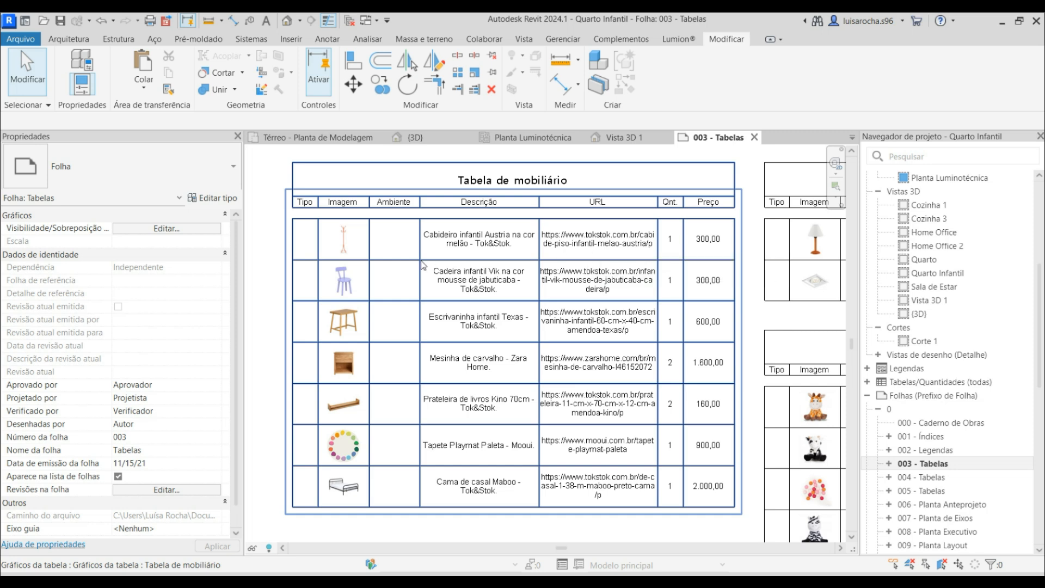
{"action": "scroll", "coordinate": [406, 268], "scroll_direction": "down", "scroll_amount": 3}
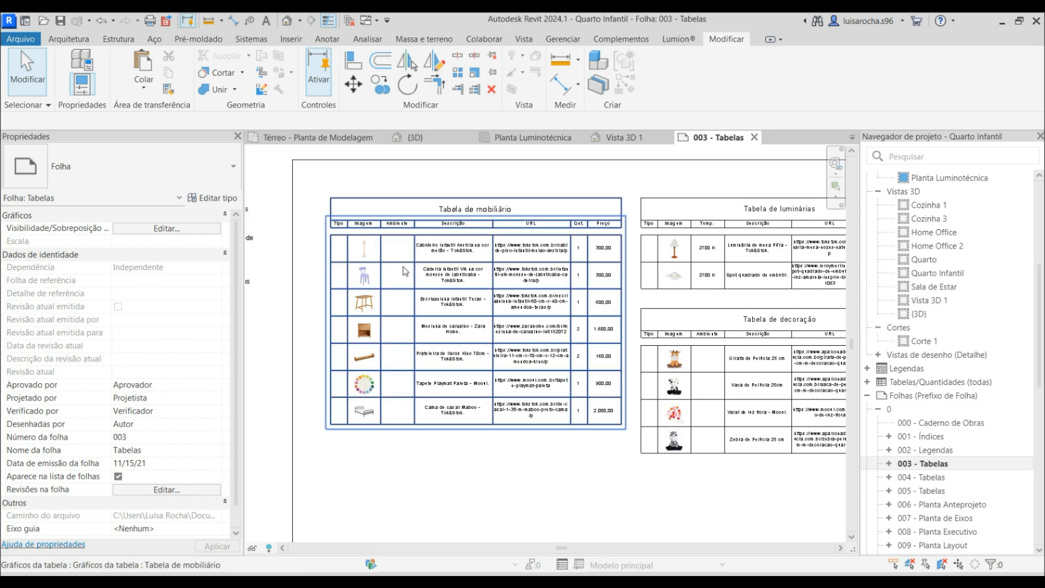
{"action": "scroll", "coordinate": [367, 250], "scroll_direction": "up", "scroll_amount": 3}
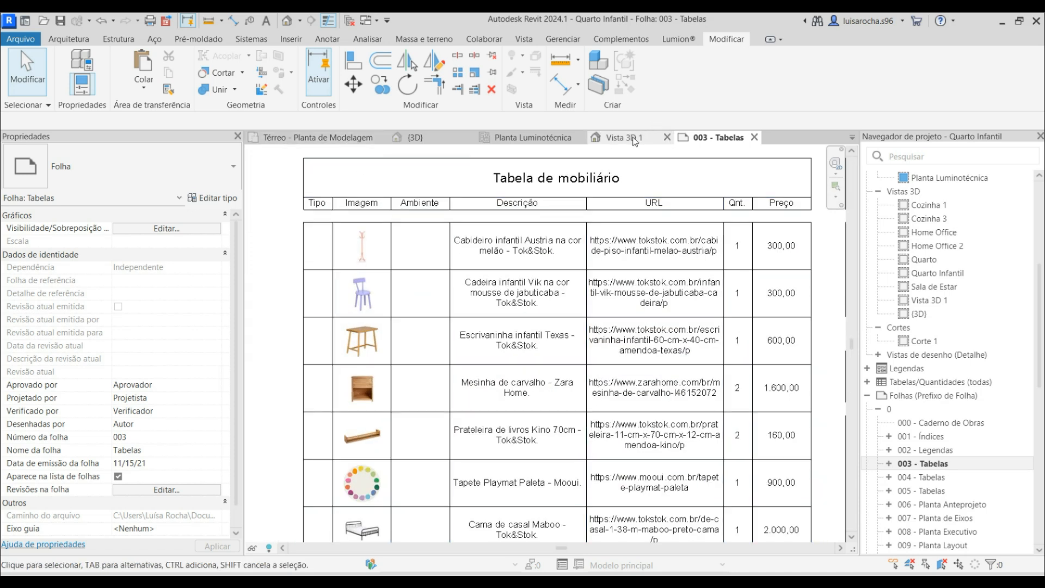
Detach Vista 3D 1 and sheet 003 - Tabelas into floating windows, and narrow the 3D view's window beside the sheet.
{"action": "left_click", "coordinate": [618, 137]}
{"action": "left_click", "coordinate": [653, 137]}
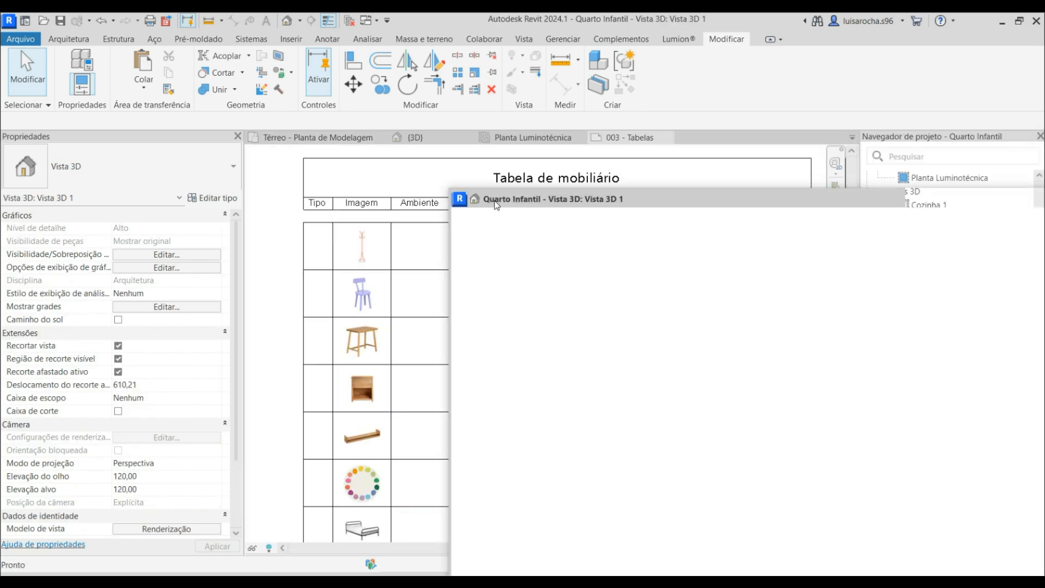
{"action": "left_click_drag", "start_coordinate": [985, 201], "coordinate": [877, 199]}
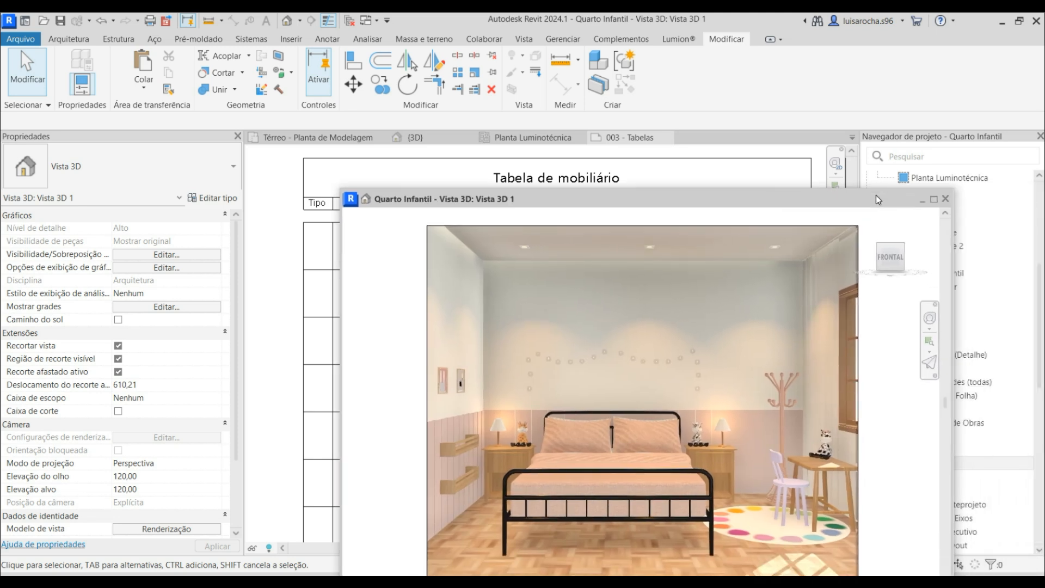
{"action": "left_click", "coordinate": [582, 175]}
{"action": "left_click_drag", "start_coordinate": [630, 141], "coordinate": [287, 104]}
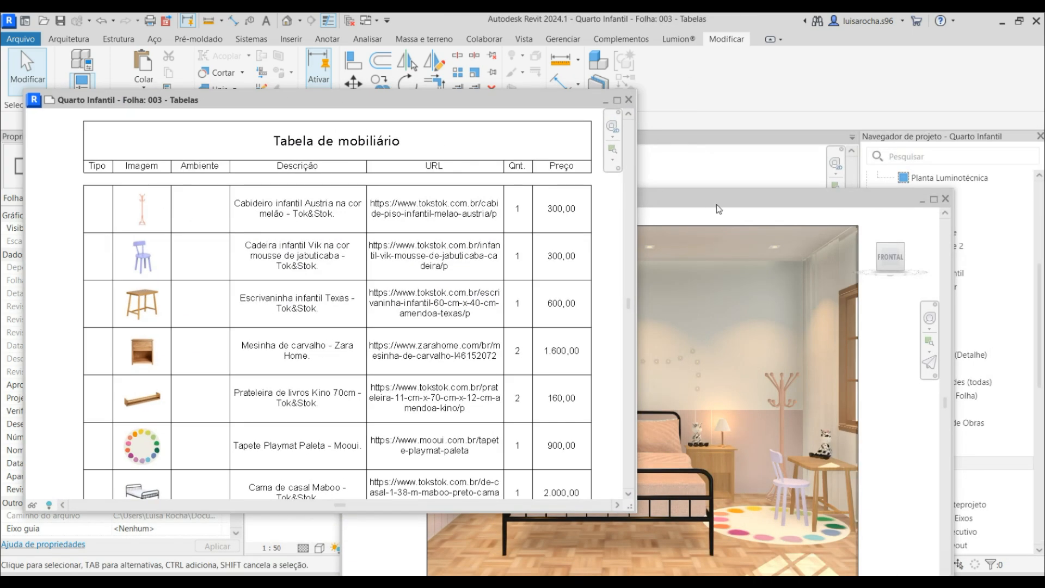
{"action": "left_click_drag", "start_coordinate": [710, 204], "coordinate": [802, 116]}
{"action": "left_click_drag", "start_coordinate": [427, 280], "coordinate": [615, 296]}
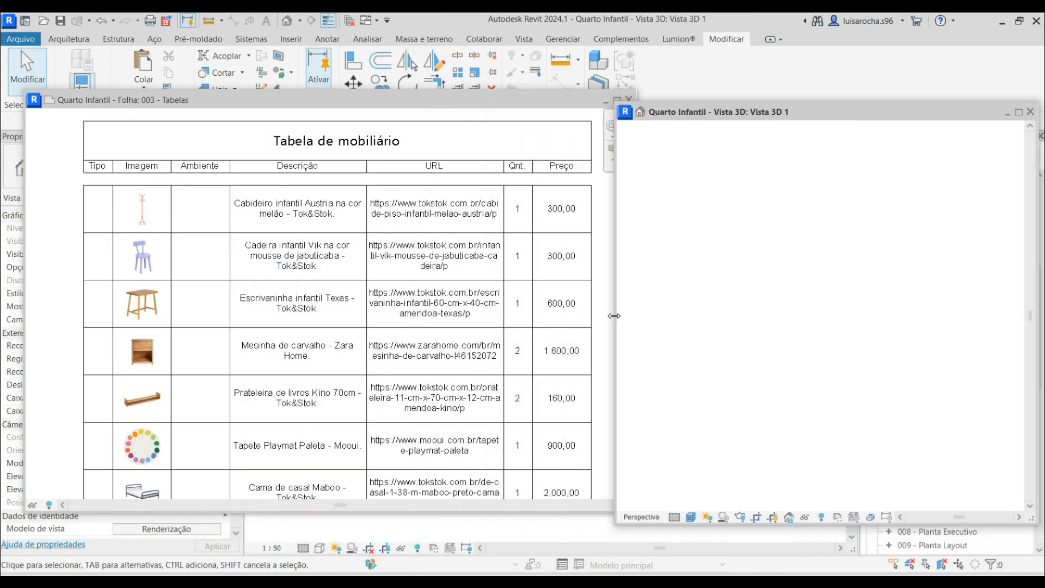
Resize and align both floating windows side by side, showing the full furniture table and the room's desk area.
{"action": "left_click_drag", "start_coordinate": [492, 104], "coordinate": [453, 103]}
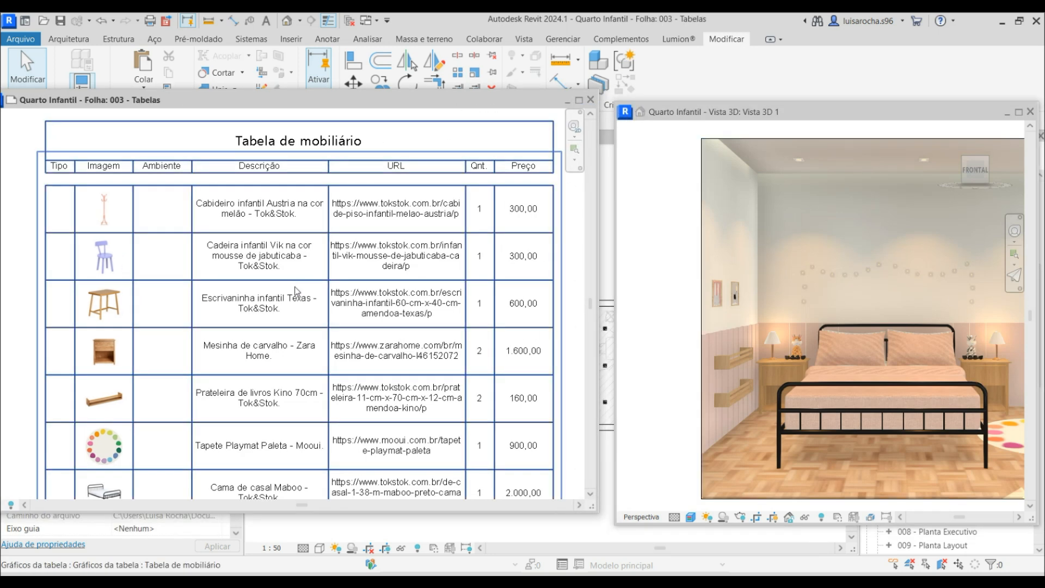
{"action": "scroll", "coordinate": [294, 287], "scroll_direction": "down", "scroll_amount": 2}
{"action": "left_click", "coordinate": [601, 311]}
{"action": "left_click_drag", "start_coordinate": [558, 287], "coordinate": [512, 287]}
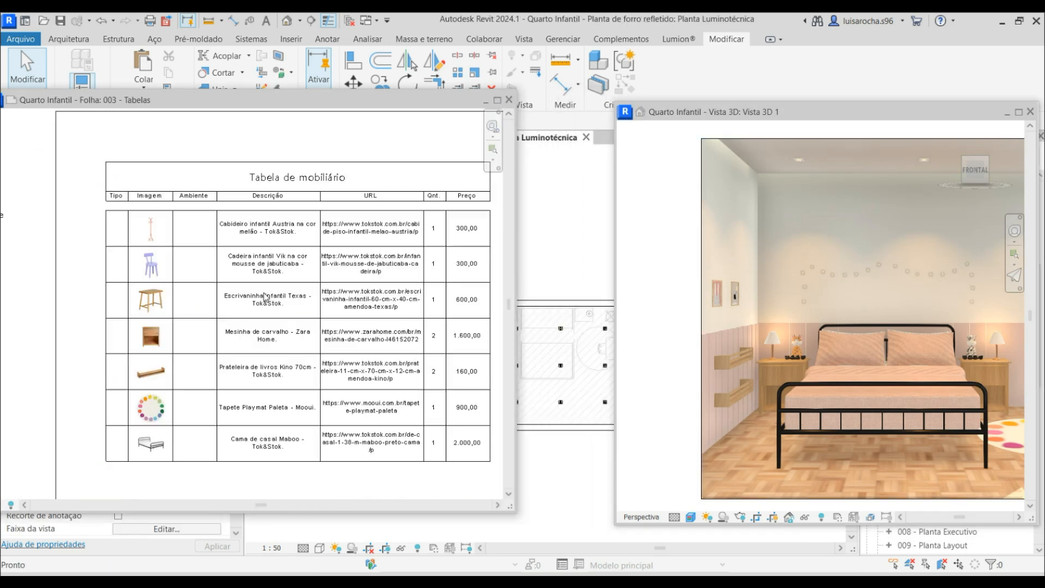
{"action": "left_click_drag", "start_coordinate": [147, 104], "coordinate": [183, 112]}
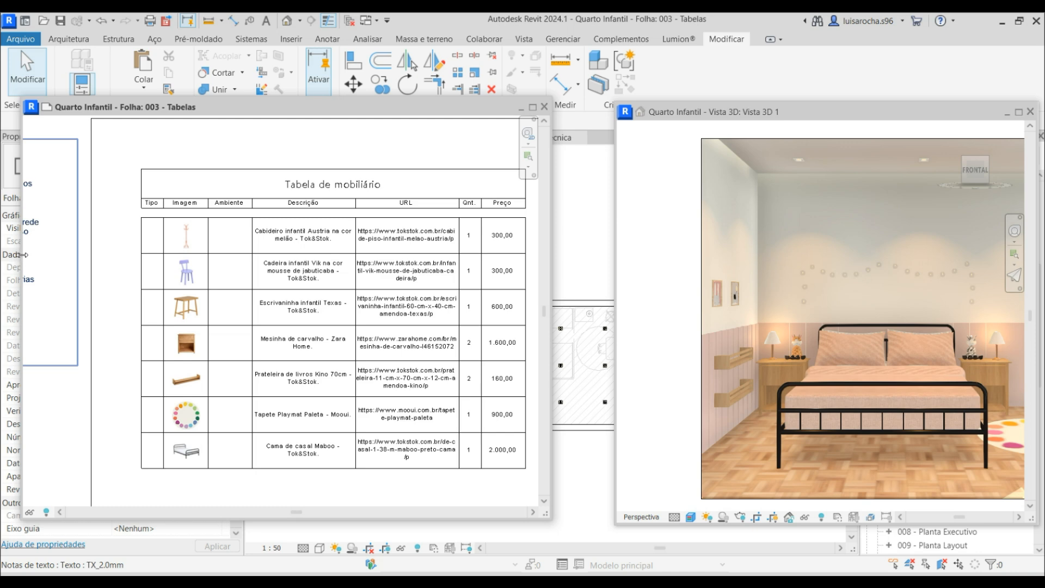
{"action": "left_click_drag", "start_coordinate": [22, 254], "coordinate": [86, 254]}
{"action": "left_click_drag", "start_coordinate": [324, 512], "coordinate": [348, 516]}
{"action": "left_click_drag", "start_coordinate": [816, 115], "coordinate": [765, 111]}
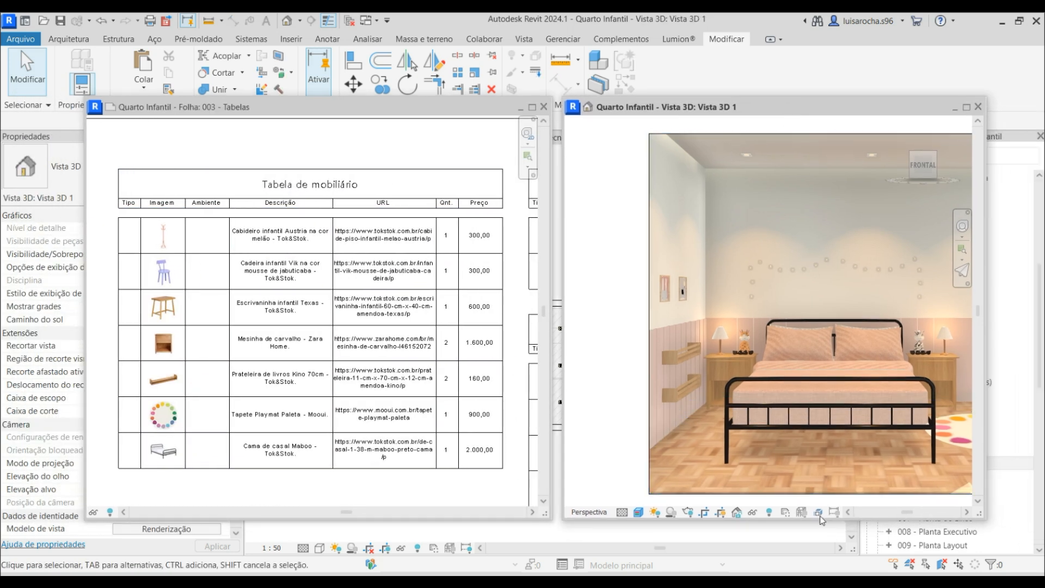
{"action": "left_click", "coordinate": [967, 513]}
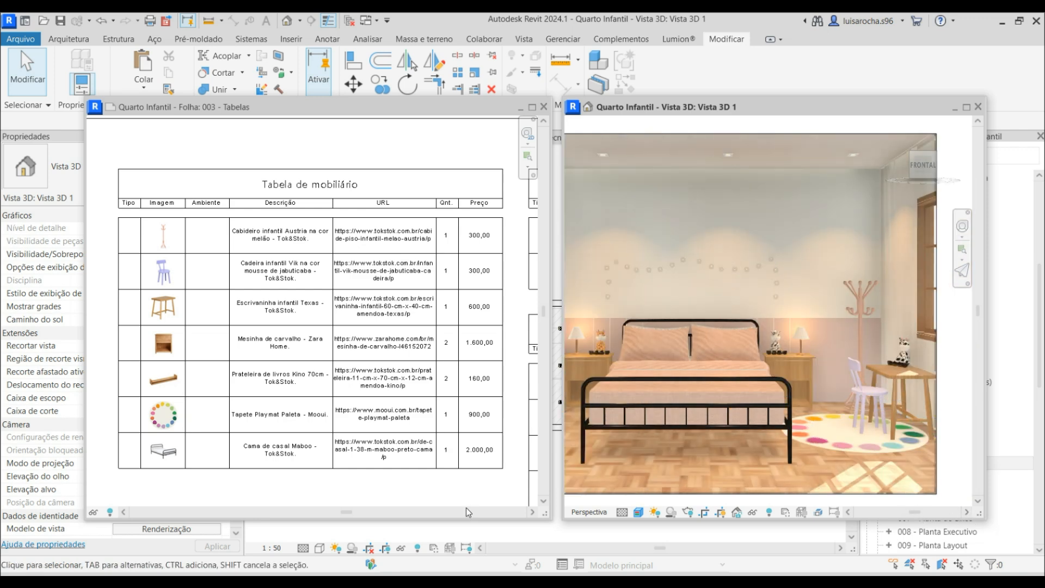
Change the children's chair at the desk in Vista 3D 1 to the Rosa type.
{"action": "left_click", "coordinate": [866, 405]}
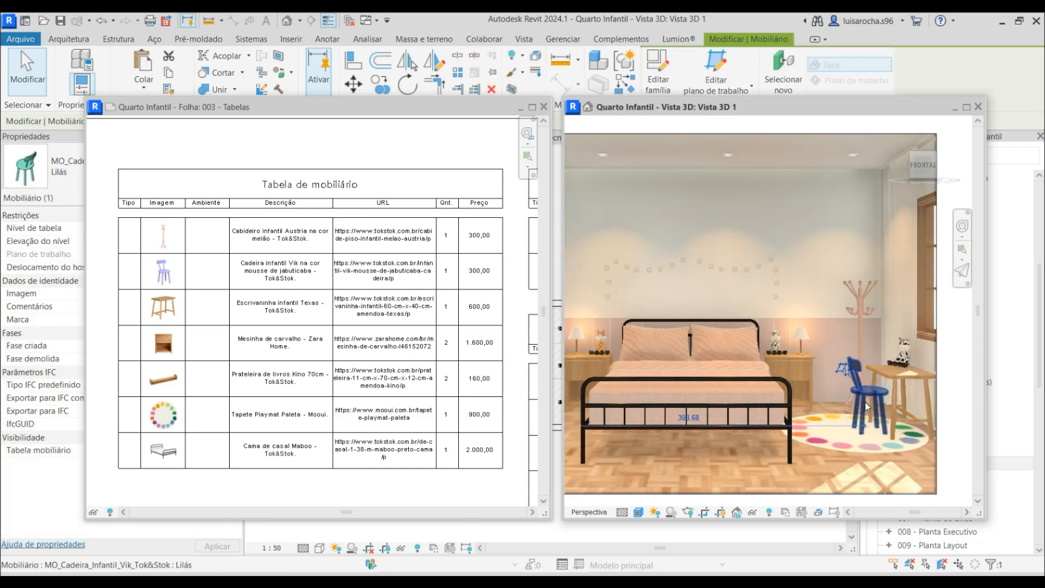
{"action": "left_click", "coordinate": [53, 180]}
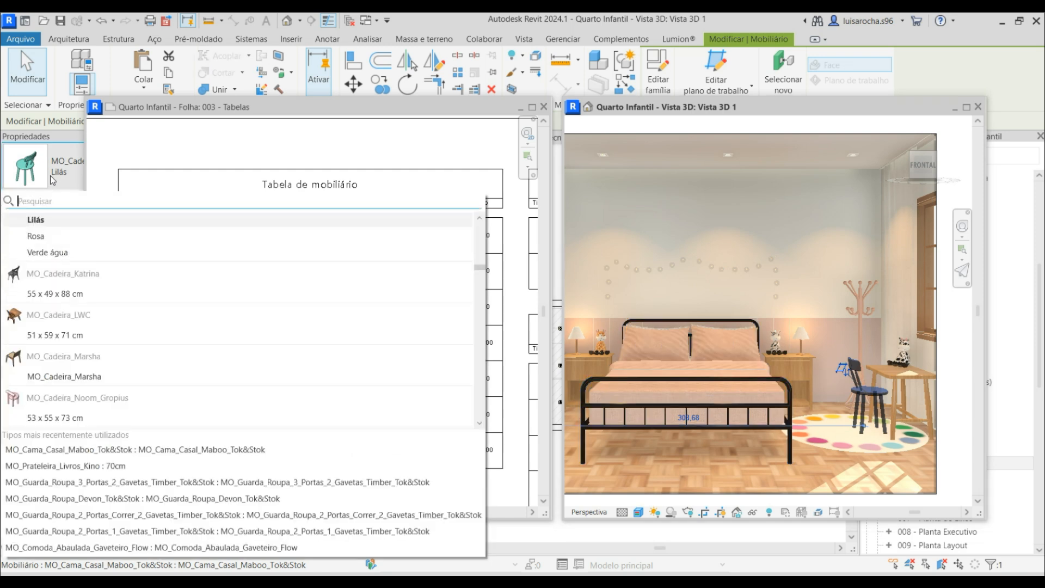
{"action": "left_click", "coordinate": [48, 239]}
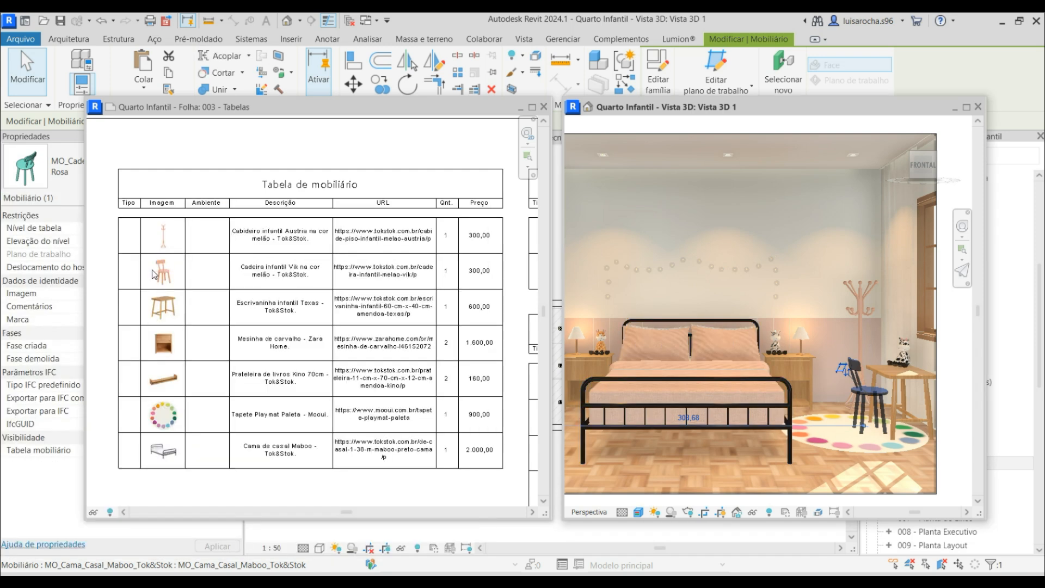
Change the selected children's chair to the Azul type and deselect it.
{"action": "left_click", "coordinate": [46, 183]}
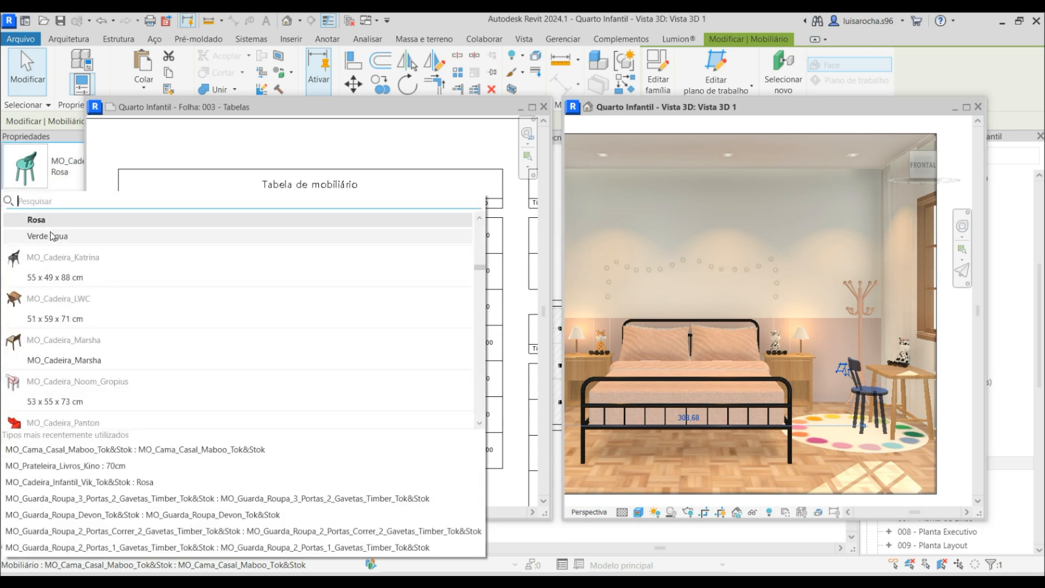
{"action": "scroll", "coordinate": [53, 236], "scroll_direction": "up", "scroll_amount": 2}
{"action": "left_click", "coordinate": [47, 220]}
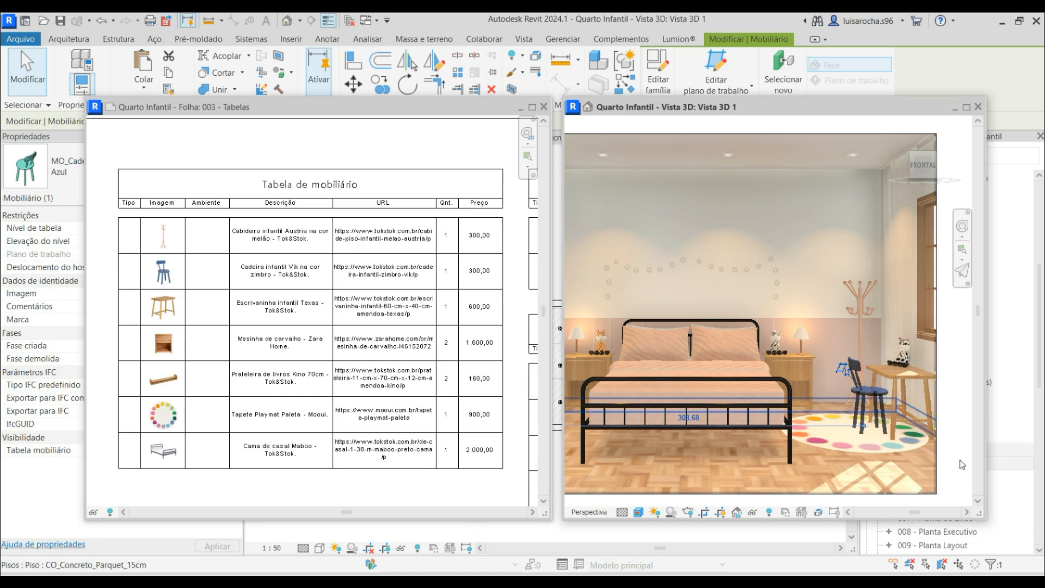
{"action": "key", "text": "Escape"}
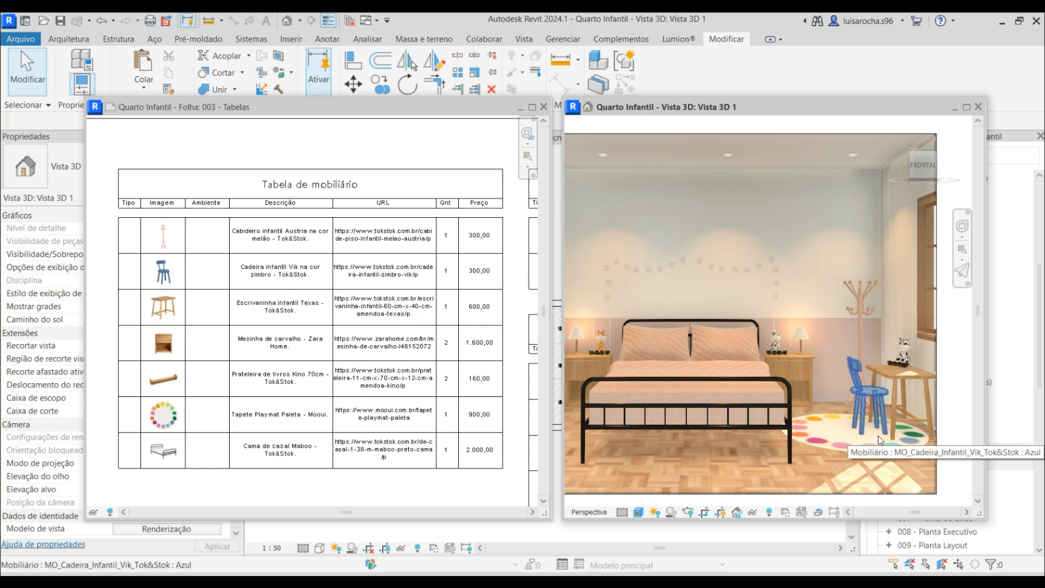
Change the children's coat rack beside the desk in Vista 3D 1 to the Amarelo type and deselect it.
{"action": "left_click", "coordinate": [859, 341]}
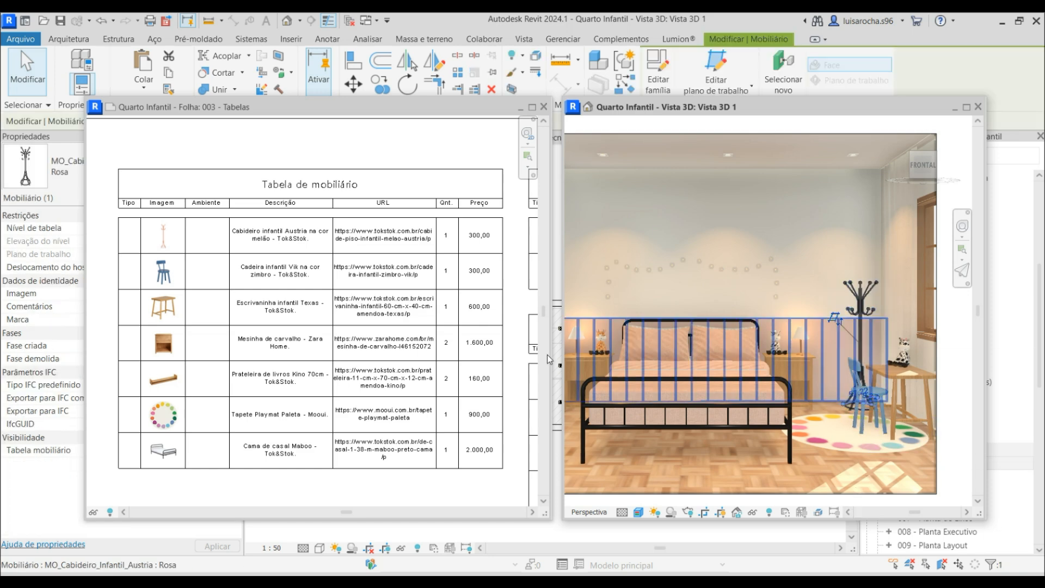
{"action": "left_click", "coordinate": [54, 182]}
{"action": "scroll", "coordinate": [54, 297], "scroll_direction": "up", "scroll_amount": 2}
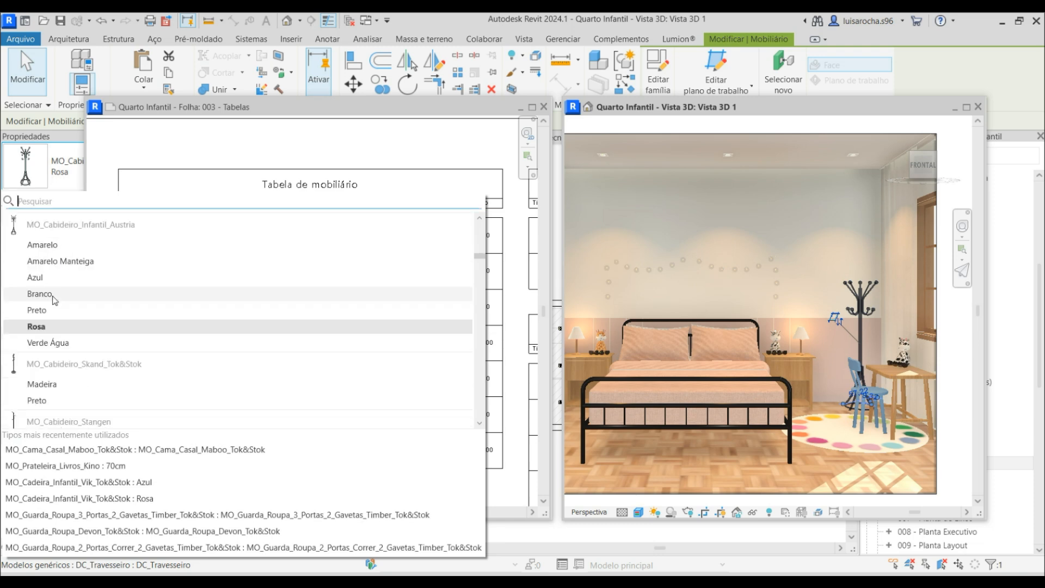
{"action": "left_click", "coordinate": [82, 241]}
{"action": "key", "text": "Escape"}
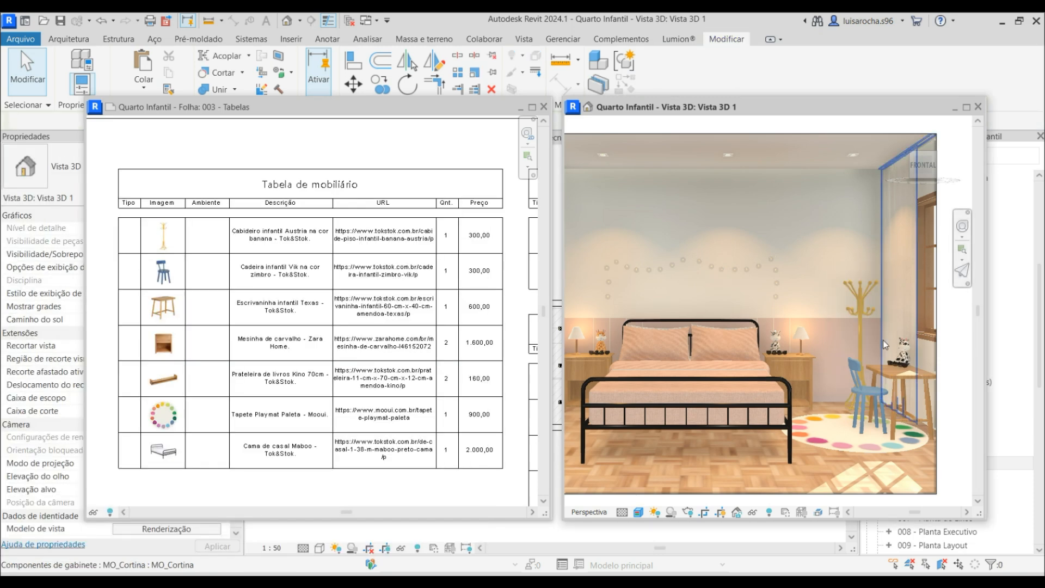
Set the children's coat rack back to the Rosa type and deselect it.
{"action": "left_click", "coordinate": [869, 297]}
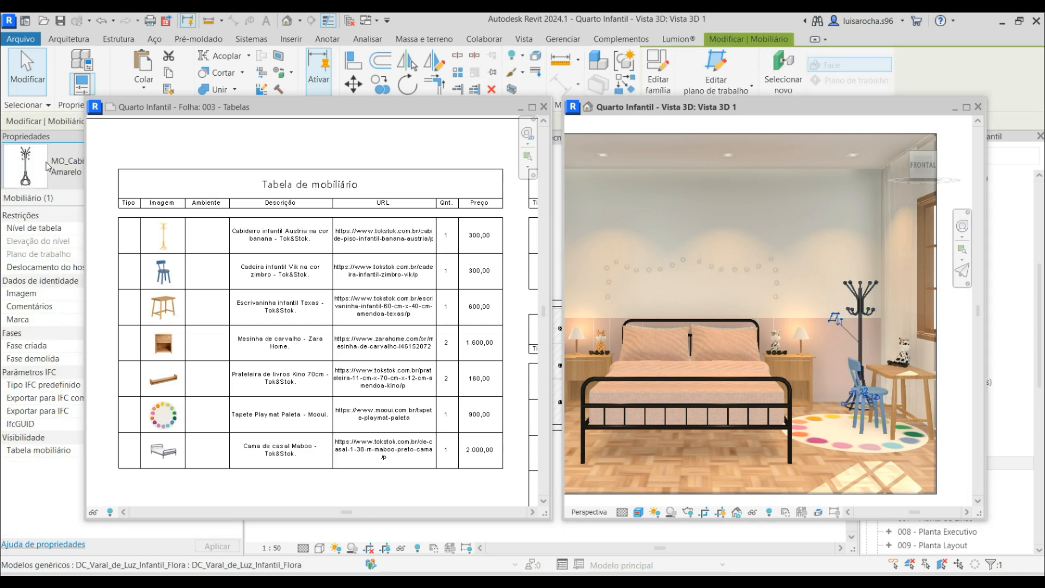
{"action": "left_click", "coordinate": [25, 166]}
{"action": "left_click", "coordinate": [55, 326]}
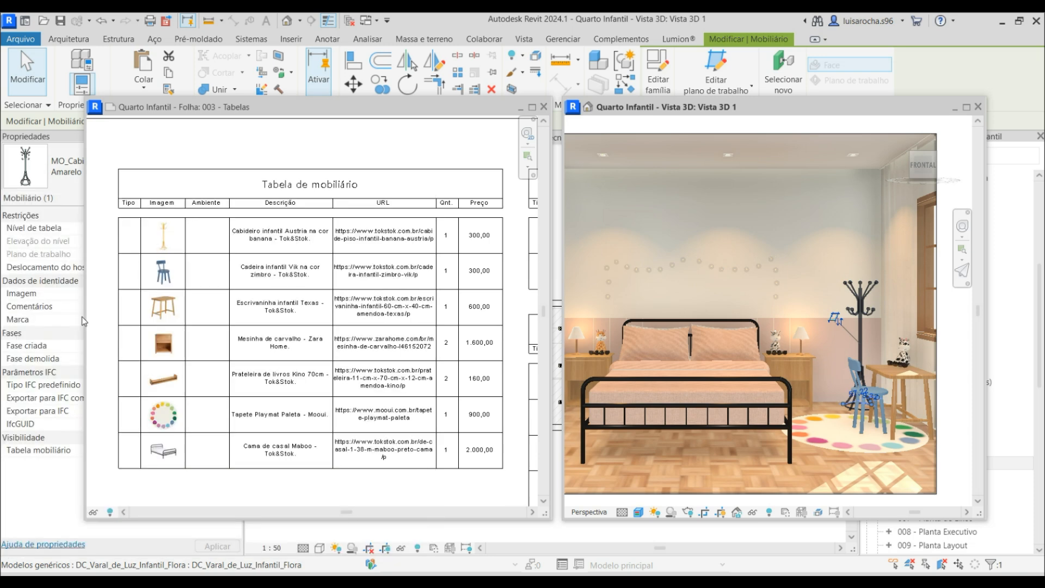
{"action": "key", "text": "Escape"}
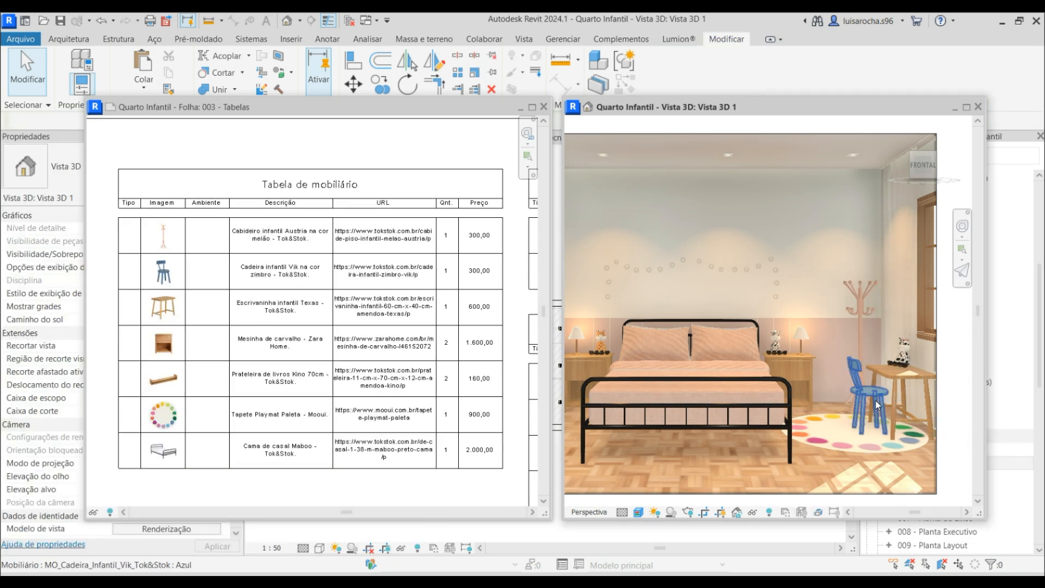
Change the children's chair at the desk to the Lilás type and deselect it.
{"action": "left_click", "coordinate": [878, 405]}
{"action": "left_click", "coordinate": [25, 166]}
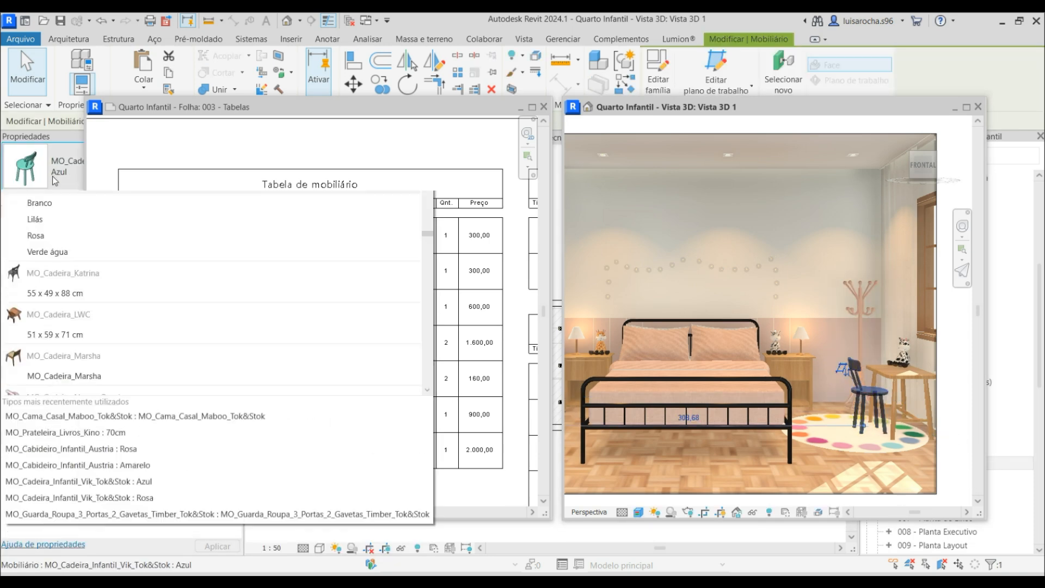
{"action": "scroll", "coordinate": [61, 324], "scroll_direction": "up", "scroll_amount": 3}
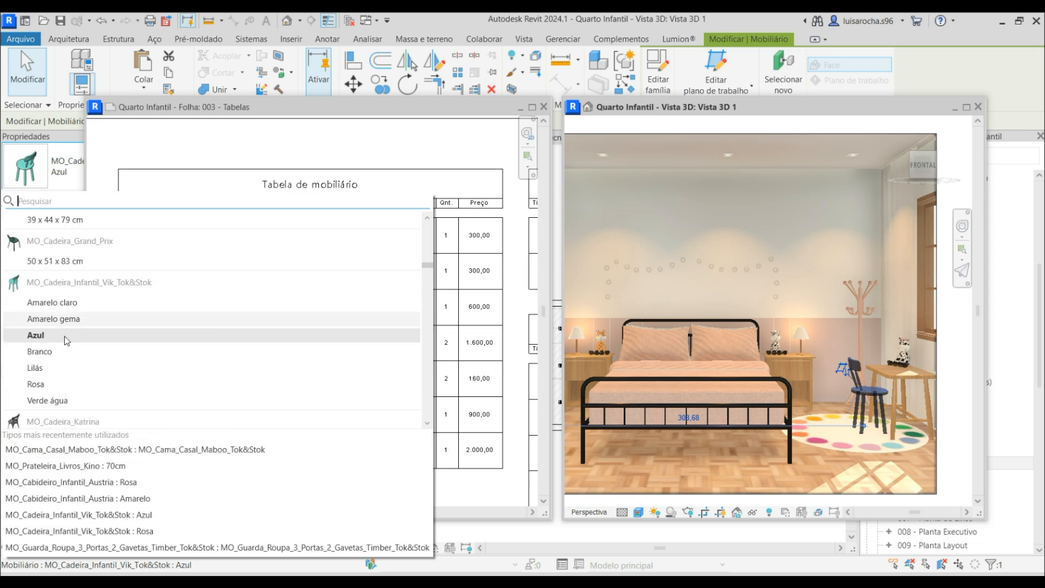
{"action": "left_click", "coordinate": [56, 368]}
{"action": "key", "text": "Escape"}
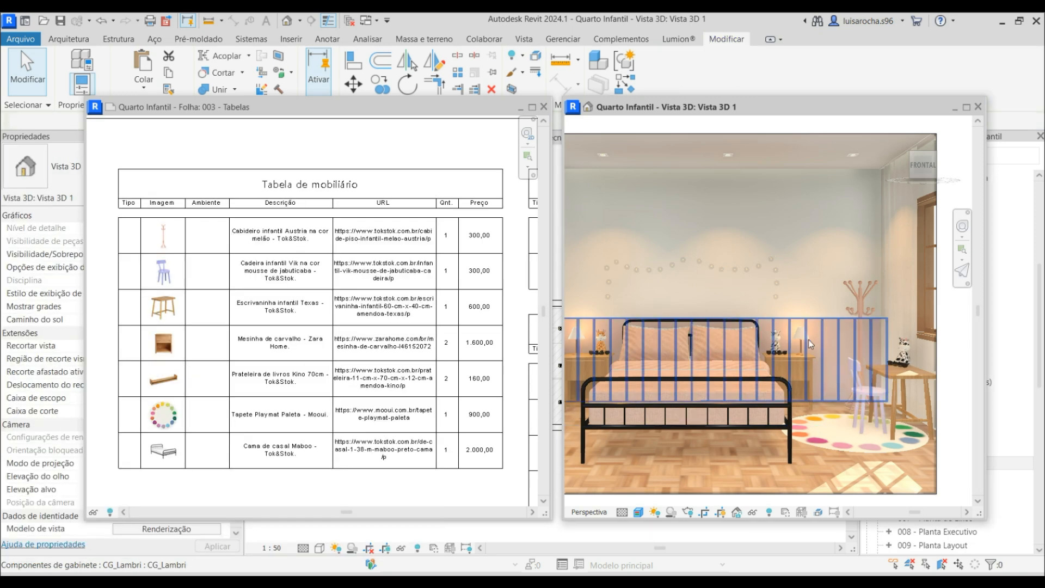
Show Tabela de luminárias on the sheet and change the nightstand lamp nearest the coat rack to IL_Abajur_Flowerpot_VP9, type Verde acinzentado.
{"action": "left_click", "coordinate": [532, 512]}
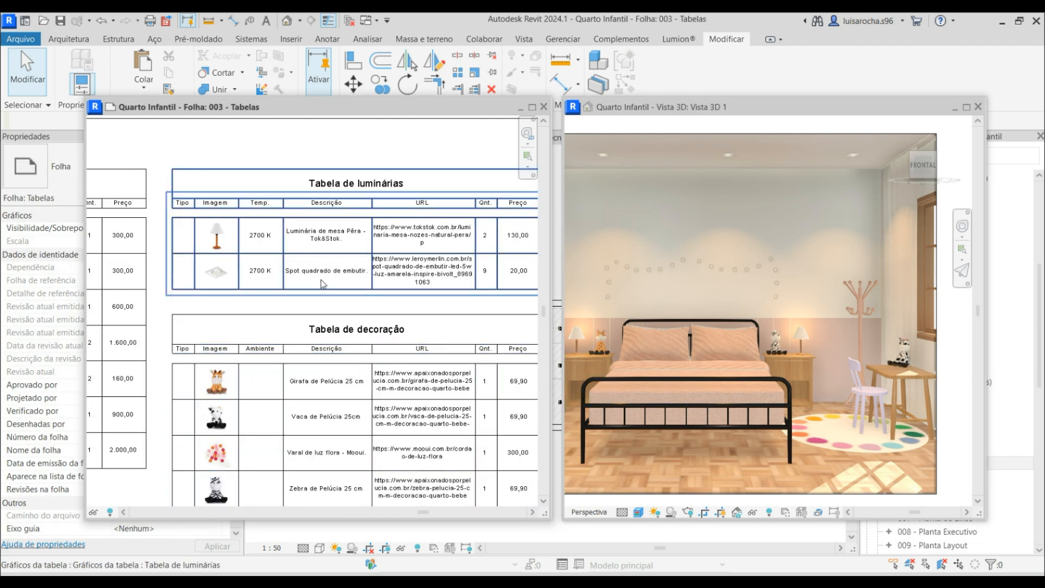
{"action": "left_click", "coordinate": [807, 345]}
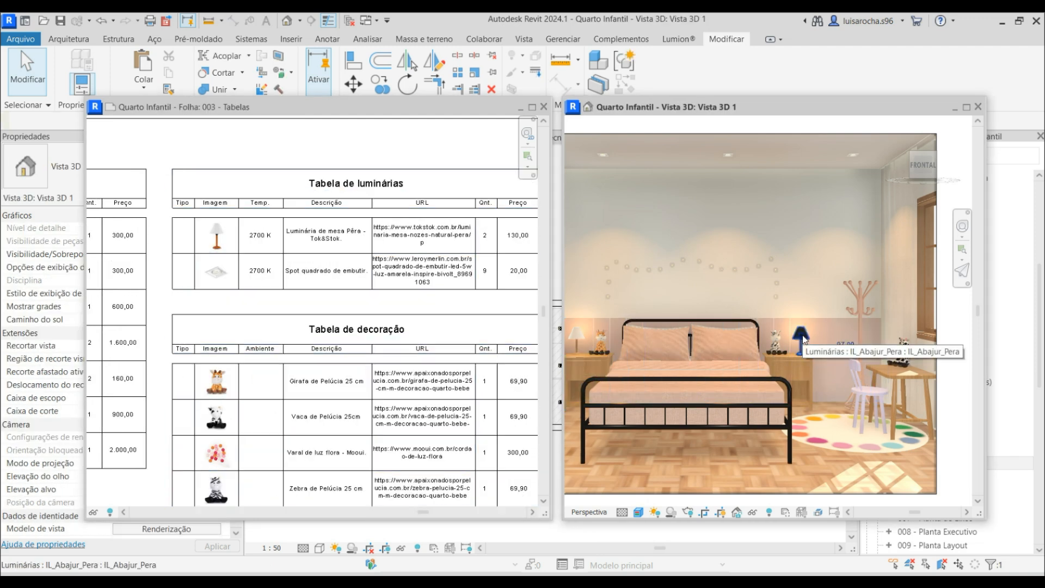
{"action": "left_click", "coordinate": [804, 342]}
{"action": "left_click", "coordinate": [59, 153]}
{"action": "type", "text": "flowe"}
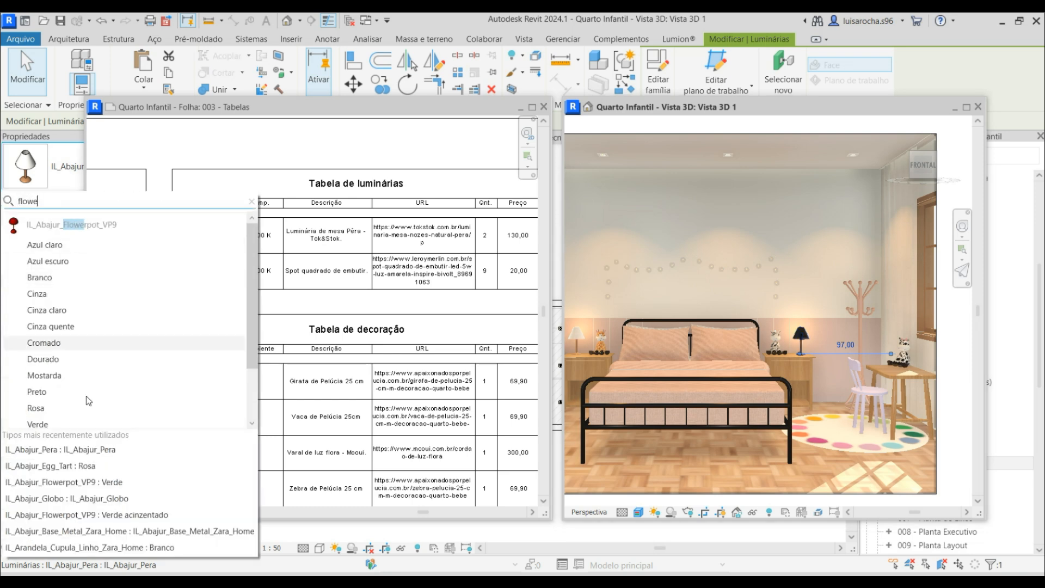
{"action": "scroll", "coordinate": [60, 383], "scroll_direction": "down", "scroll_amount": 2}
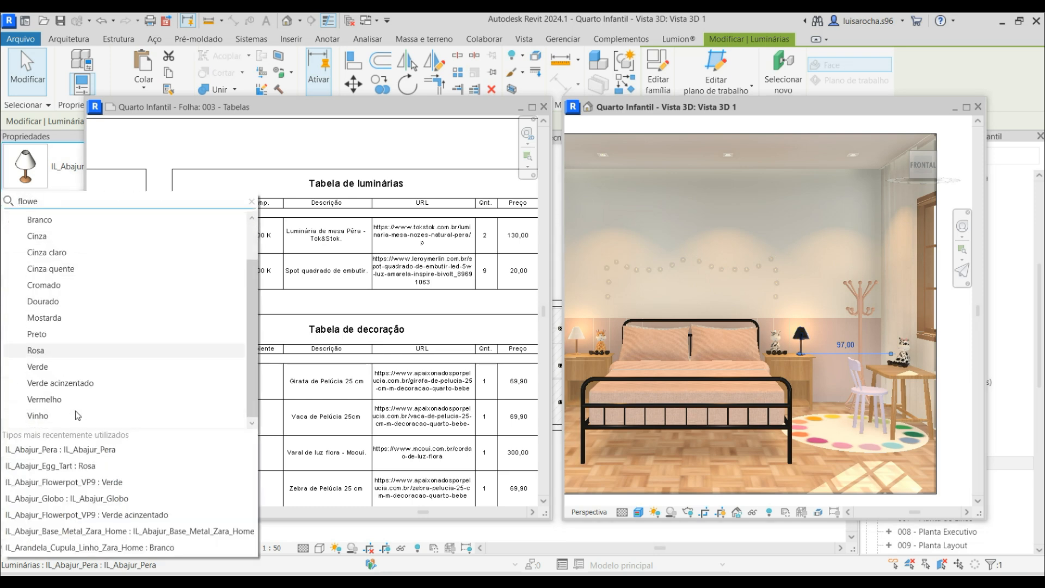
{"action": "left_click", "coordinate": [60, 382]}
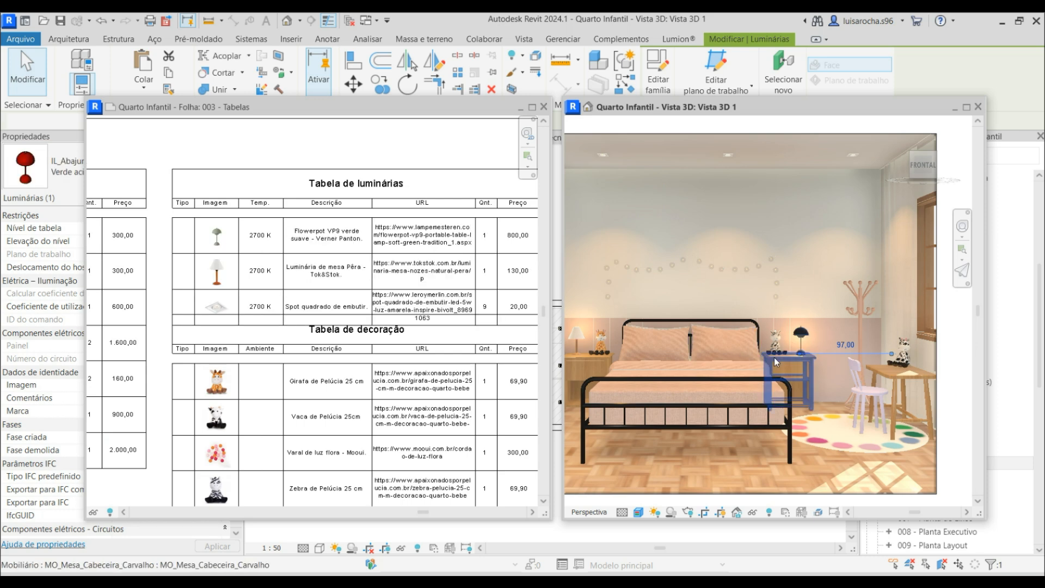
{"action": "key", "text": "Escape"}
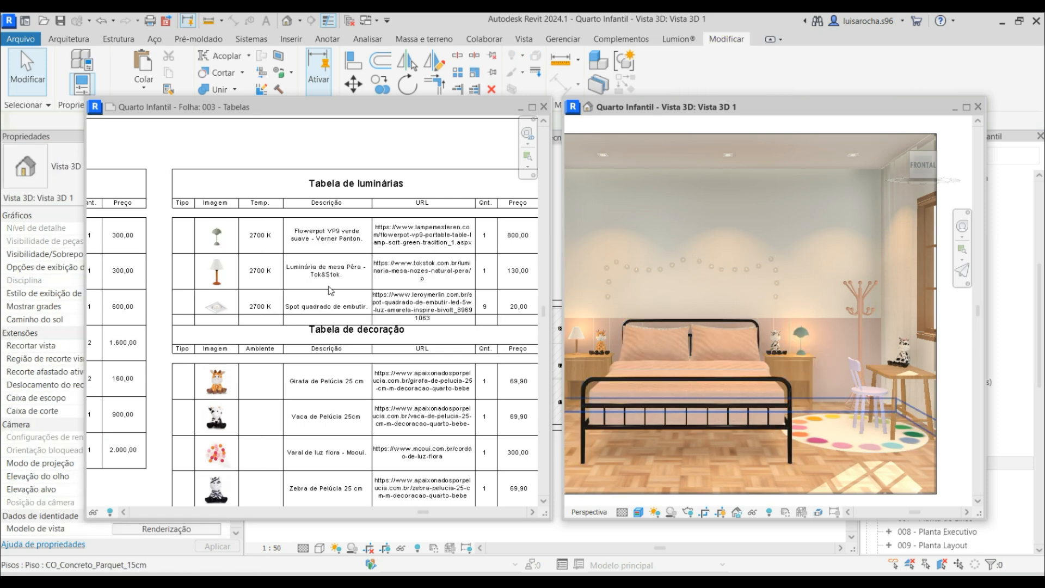
Move Tabela de decoração down on sheet 003 so it clears Tabela de luminárias, and deselect it.
{"action": "left_click", "coordinate": [338, 217]}
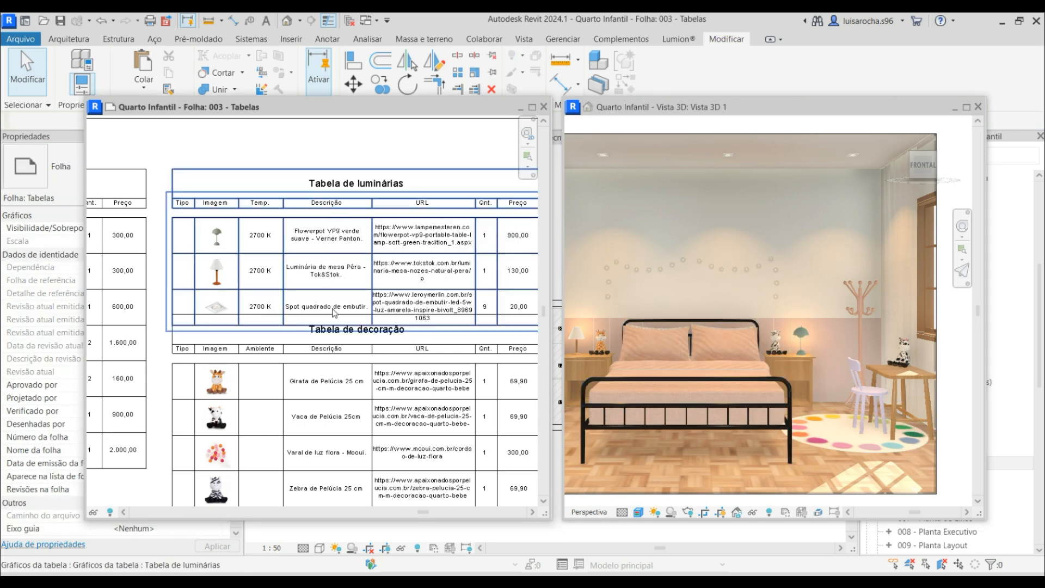
{"action": "left_click", "coordinate": [338, 330]}
{"action": "left_click_drag", "start_coordinate": [337, 330], "coordinate": [339, 364]}
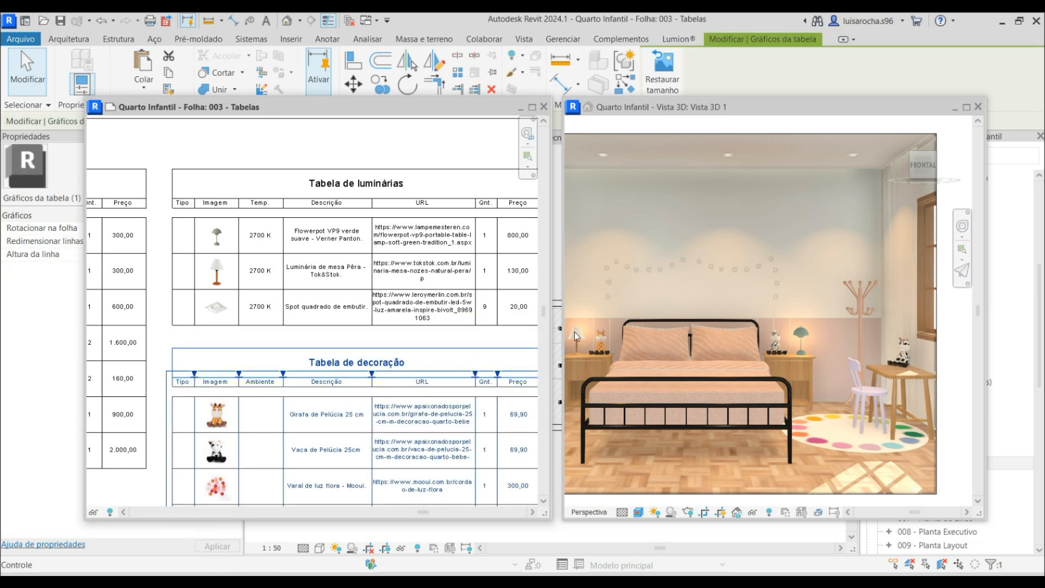
{"action": "left_click", "coordinate": [384, 344]}
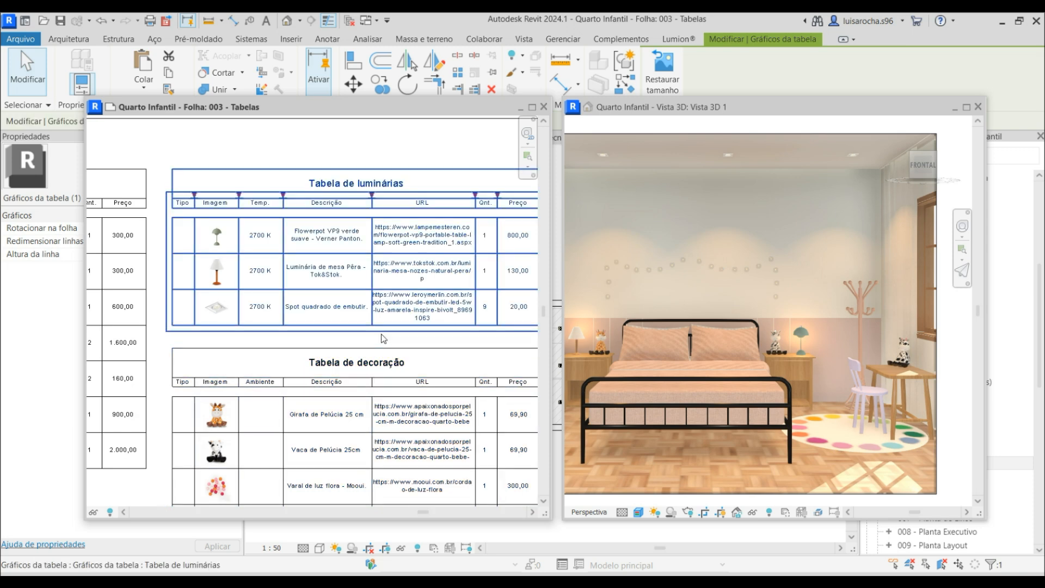
{"action": "left_click", "coordinate": [363, 155]}
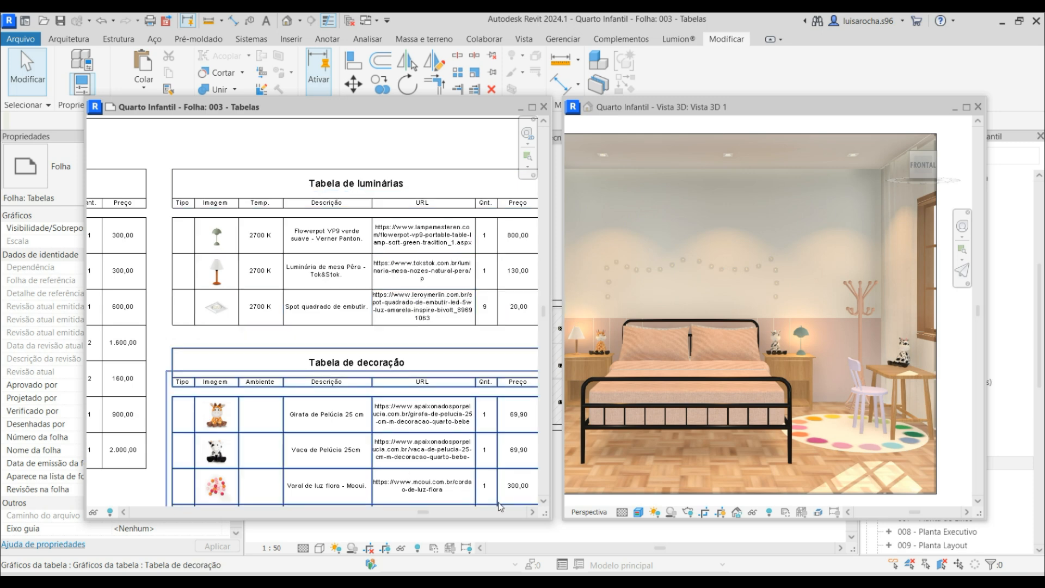
Show the full Tabela de decoração and change the string lights above the bed to DC_Varal_de_Luz_Infantil_Candy.
{"action": "left_click", "coordinate": [545, 502]}
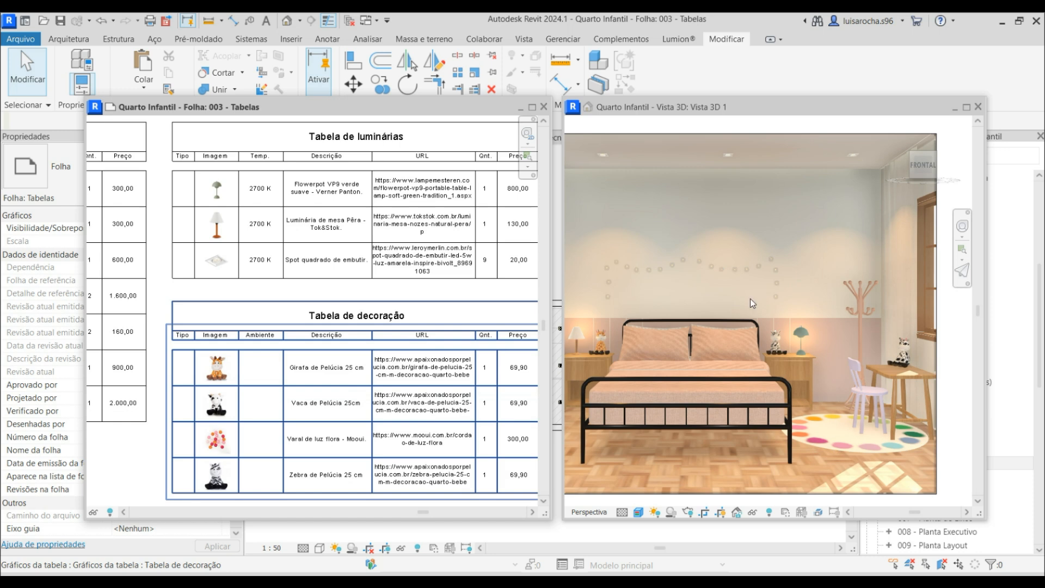
{"action": "left_click", "coordinate": [702, 263]}
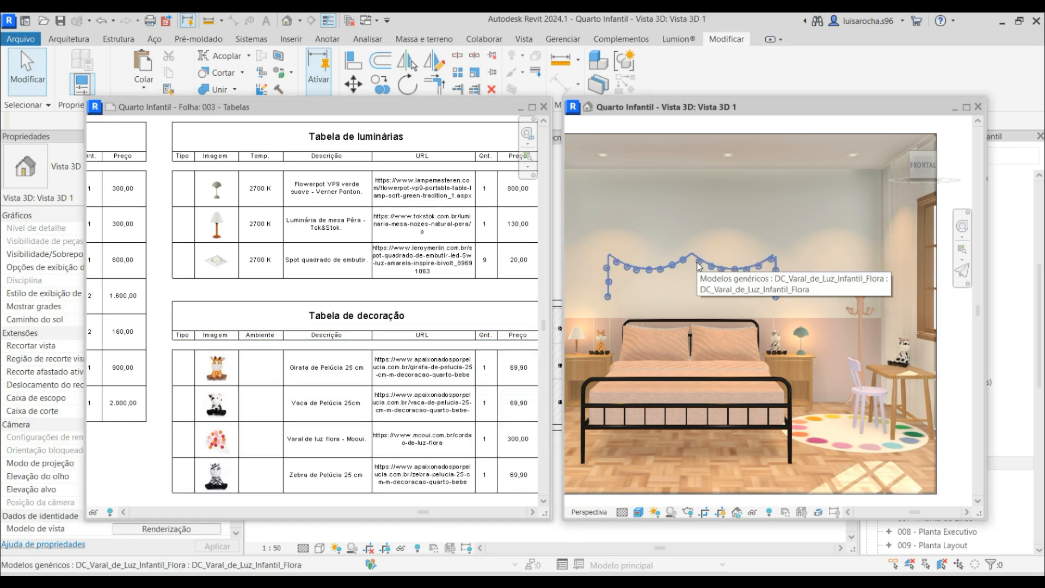
{"action": "left_click", "coordinate": [700, 267]}
{"action": "left_click", "coordinate": [65, 174]}
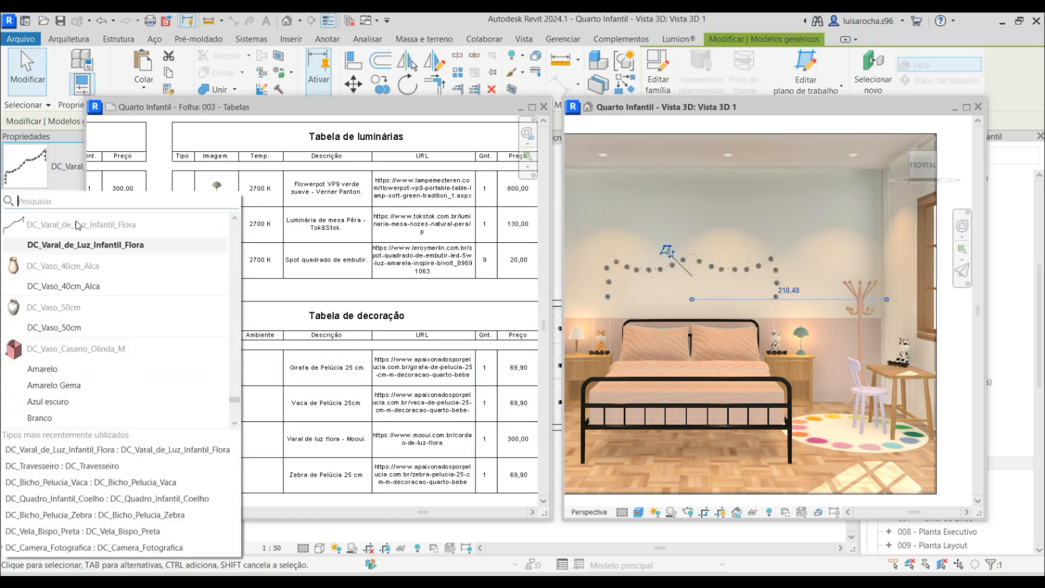
{"action": "scroll", "coordinate": [78, 225], "scroll_direction": "up", "scroll_amount": 2}
{"action": "left_click", "coordinate": [78, 280]}
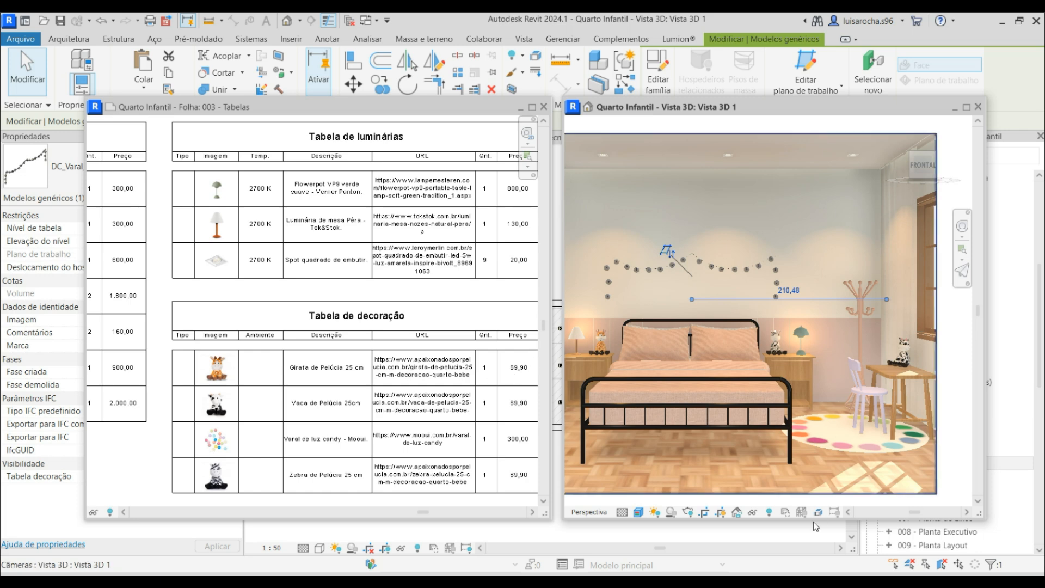
Close sheet 003, Vista 3D 1, Planta Luminotécnica and {3D}, leaving only the Térreo - Planta de Modelagem view open.
{"action": "left_click", "coordinate": [543, 107]}
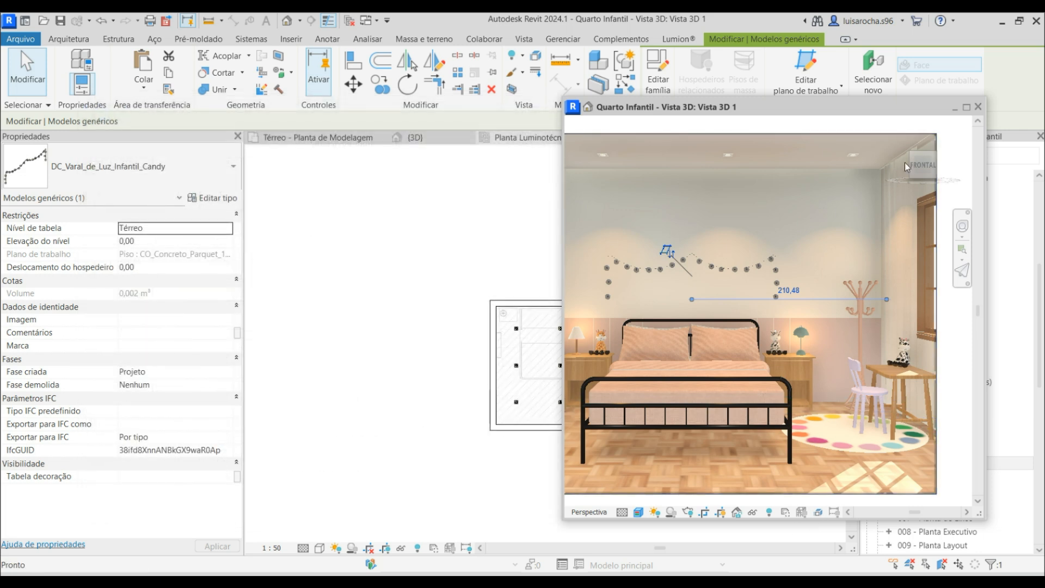
{"action": "left_click", "coordinate": [978, 107]}
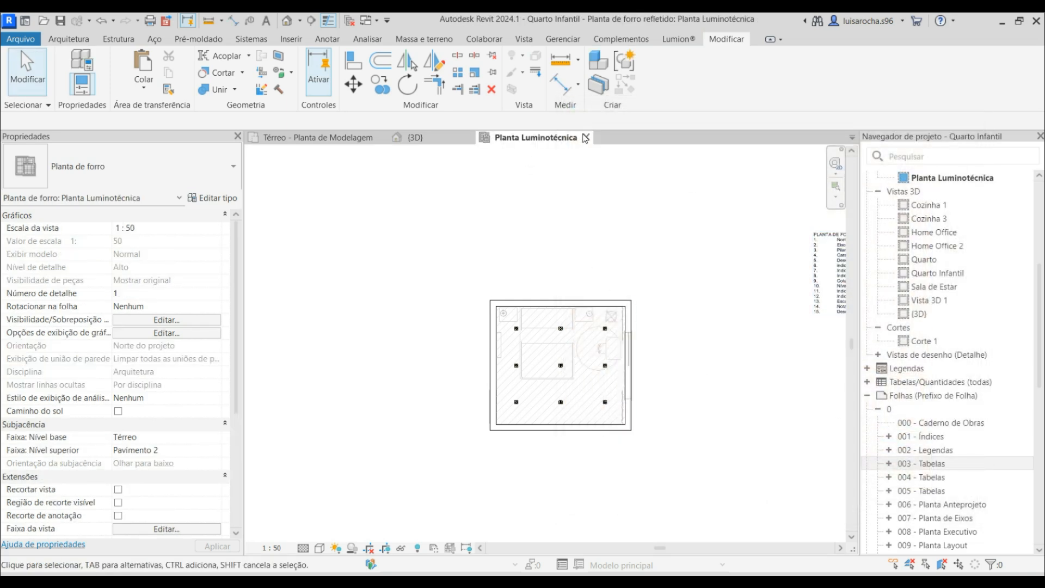
{"action": "left_click", "coordinate": [586, 138]}
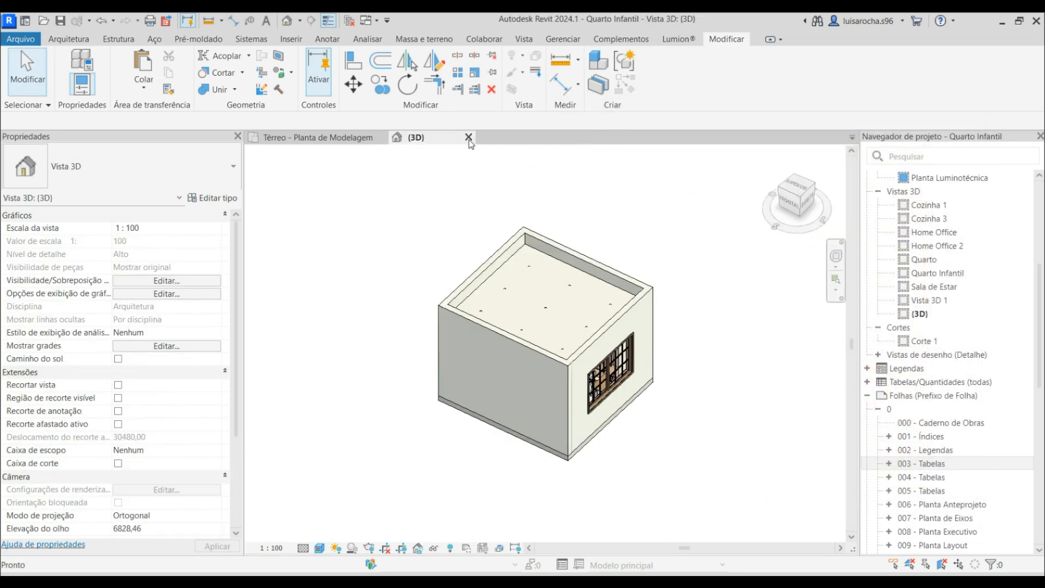
{"action": "left_click", "coordinate": [468, 138]}
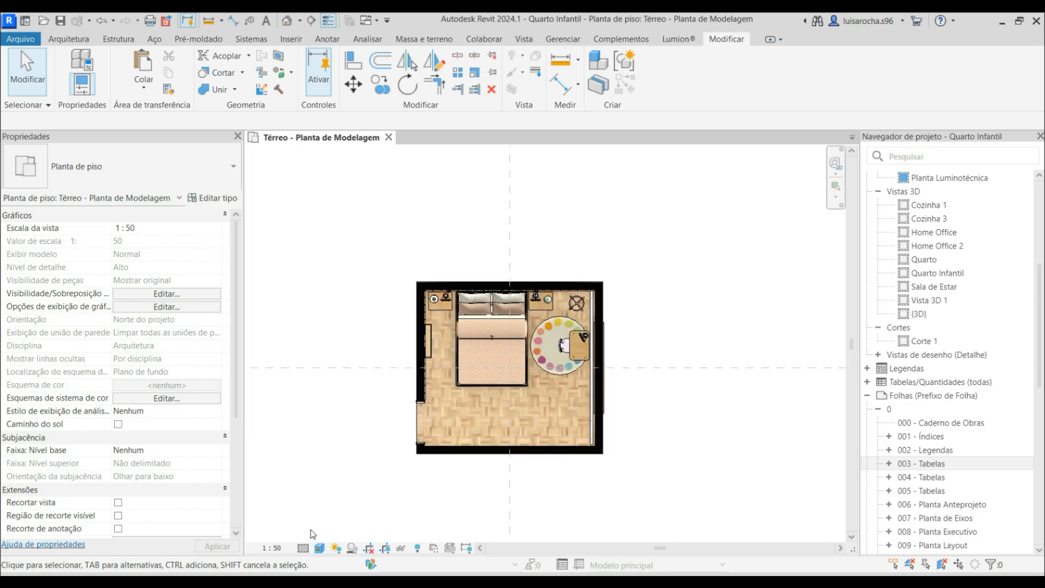
Check the Quarto Infantil cloud rendering in the browser, then return to Revit and open Vista 3D 1.
{"action": "left_click", "coordinate": [405, 517]}
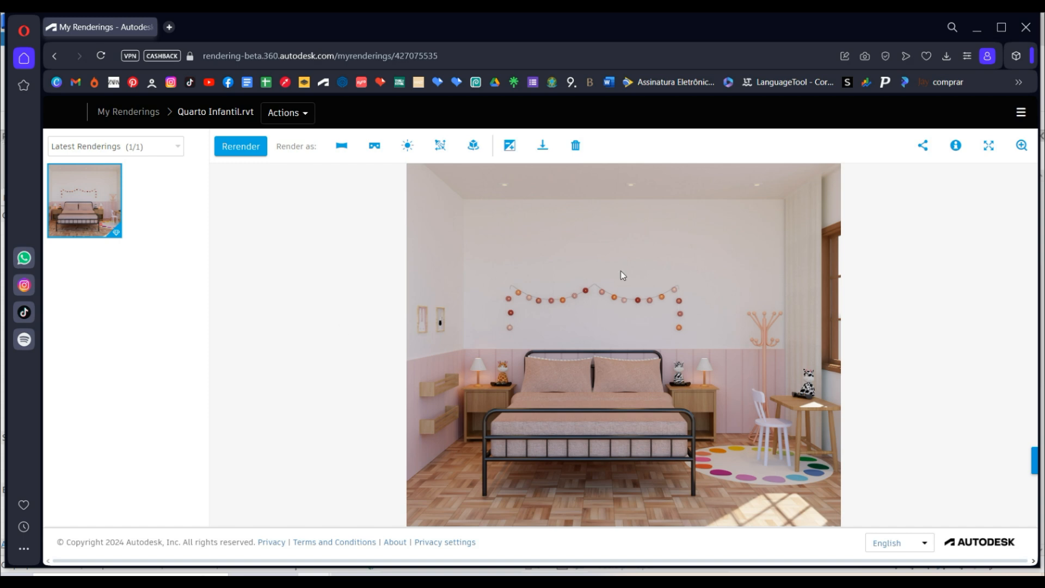
{"action": "left_click", "coordinate": [972, 22]}
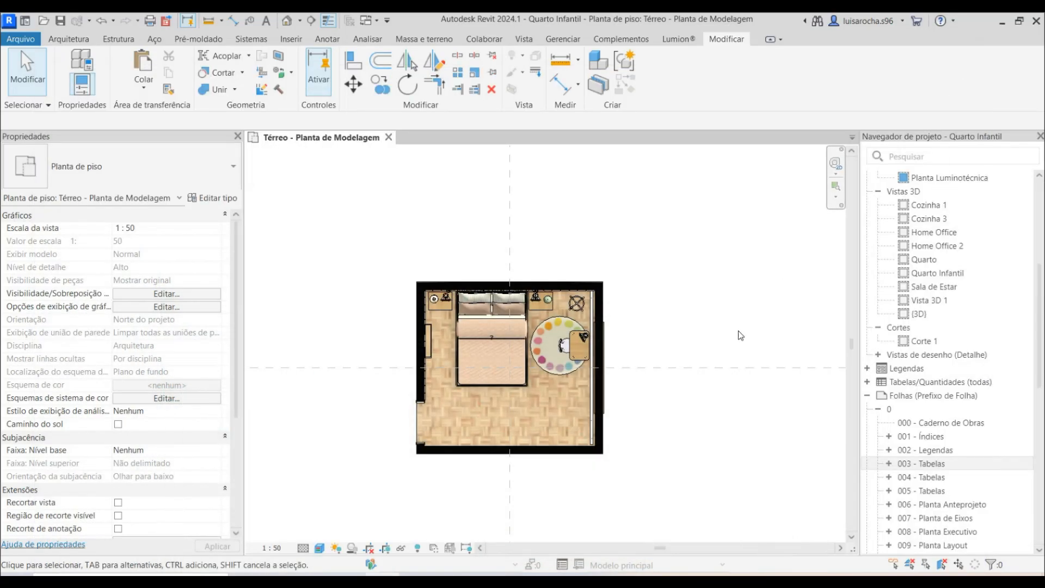
{"action": "left_click", "coordinate": [926, 302]}
{"action": "double_click", "coordinate": [927, 302]}
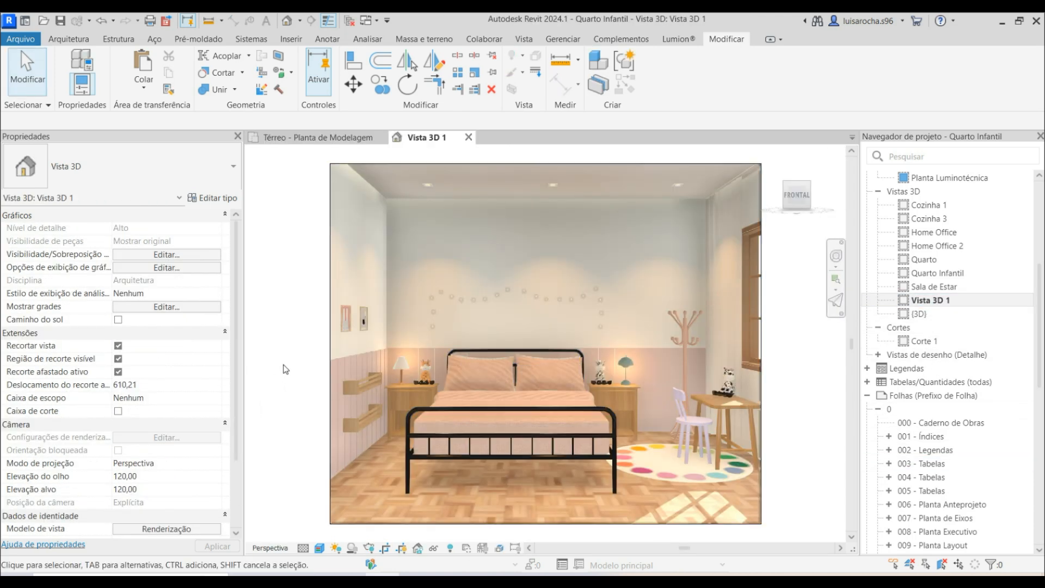
Open the image export settings for the Vista 3D 1 camera view.
{"action": "left_click", "coordinate": [20, 39]}
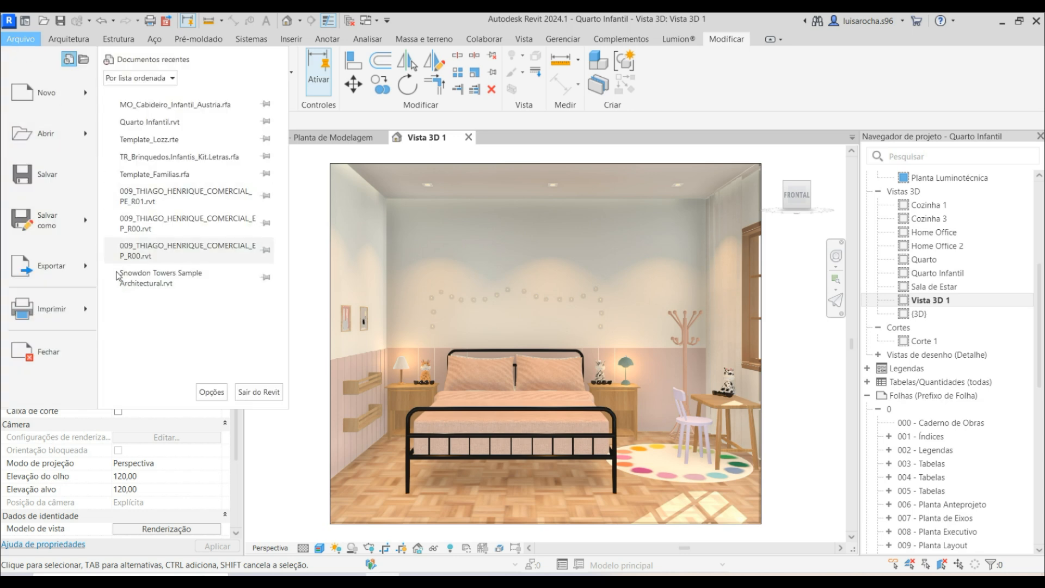
{"action": "mouse_move", "coordinate": [90, 266]}
{"action": "scroll", "coordinate": [188, 359], "scroll_direction": "down", "scroll_amount": 3}
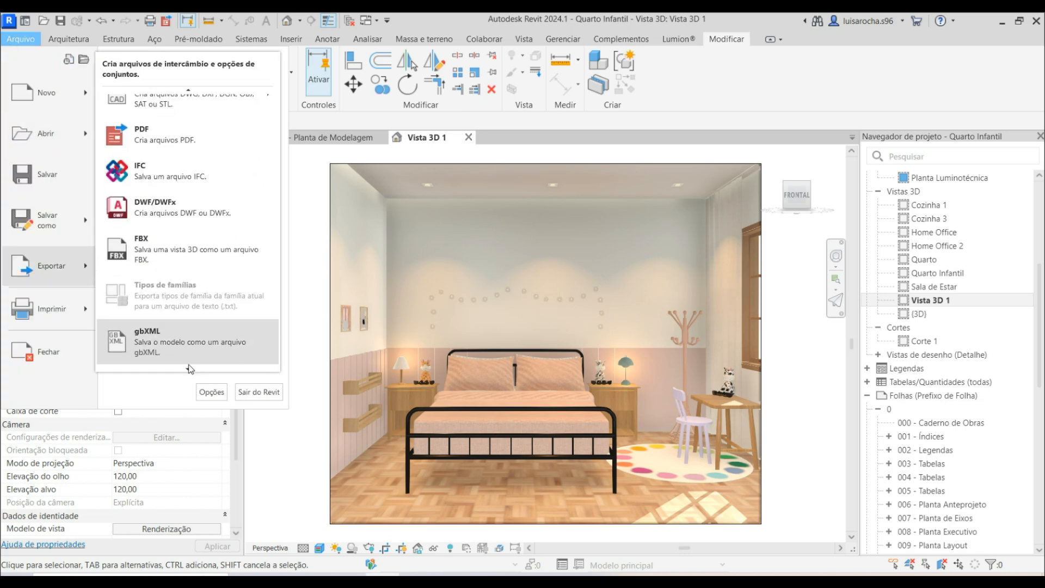
{"action": "scroll", "coordinate": [188, 359], "scroll_direction": "down", "scroll_amount": 2}
{"action": "mouse_move", "coordinate": [256, 272]}
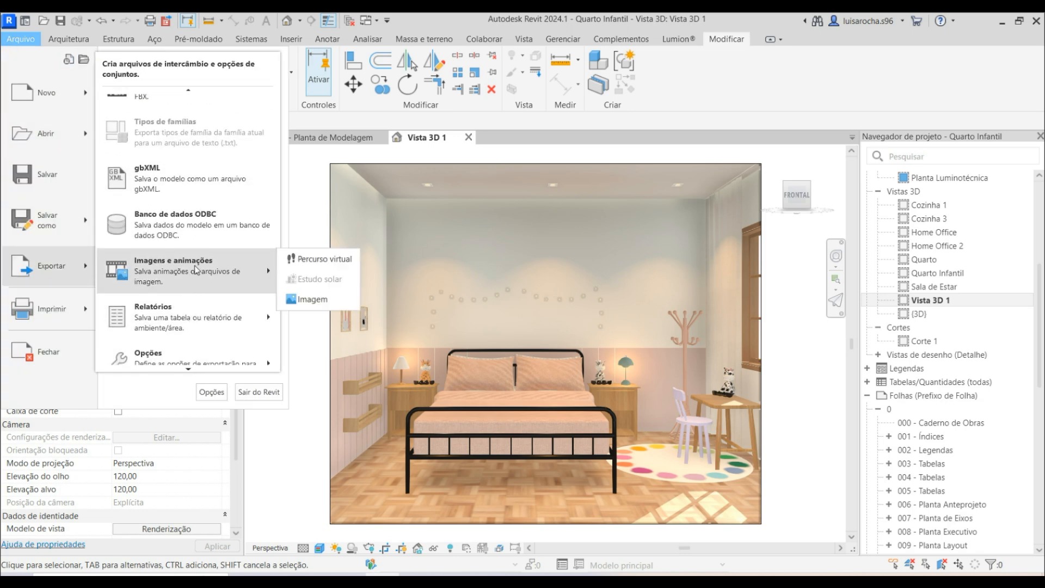
{"action": "left_click", "coordinate": [305, 299]}
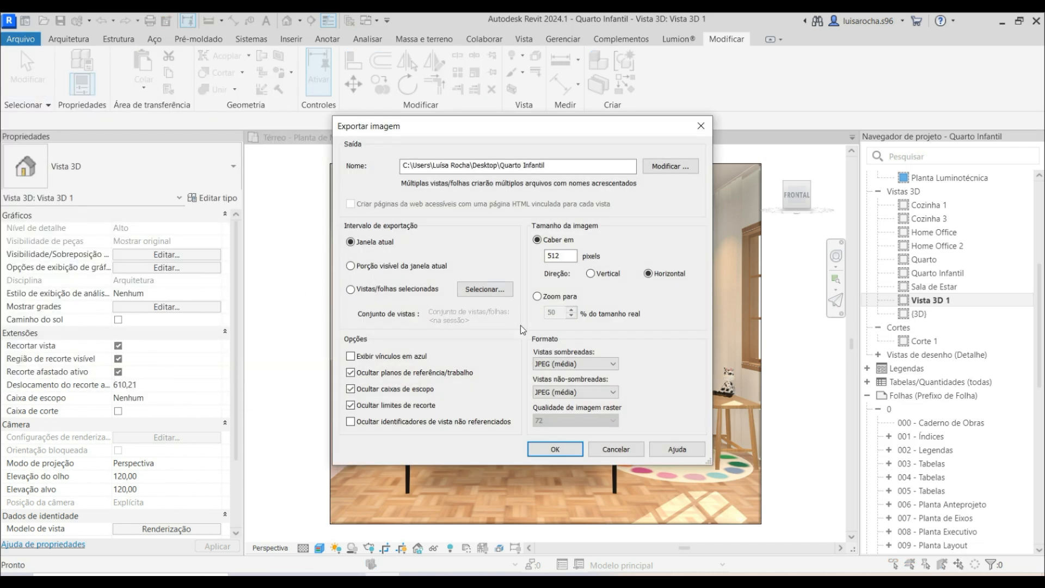
Size the image at 100% of actual size, raise the raster image quality, and export it as Quarto Infantil to the desktop.
{"action": "left_click", "coordinate": [536, 295]}
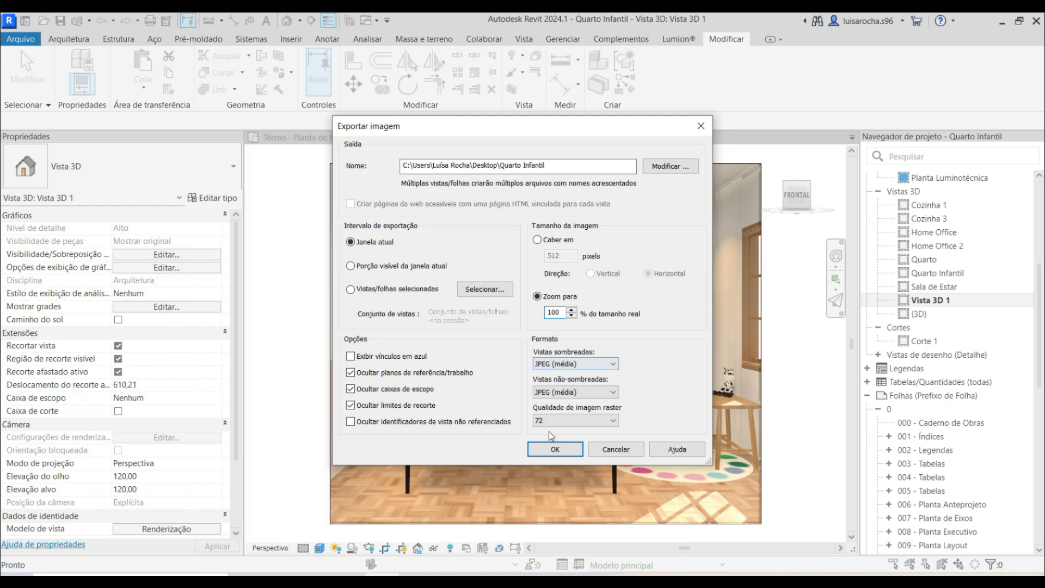
{"action": "left_click", "coordinate": [551, 421]}
{"action": "left_click", "coordinate": [551, 459]}
{"action": "left_click", "coordinate": [555, 450]}
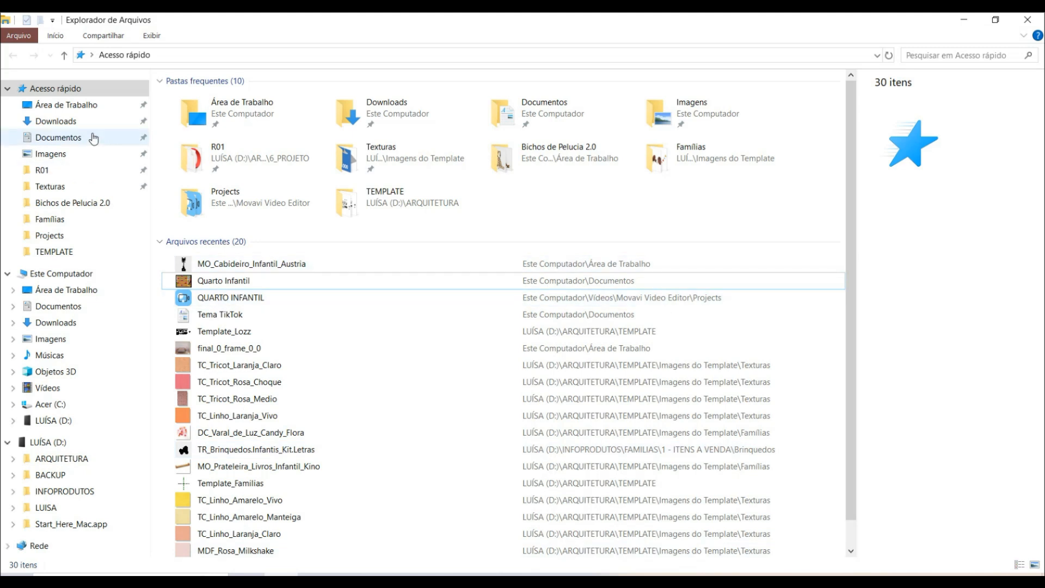
Switch to File Explorer and view the exported Quarto Infantil image from Área de Trabalho in a maximized photo viewer.
{"action": "left_click", "coordinate": [89, 108]}
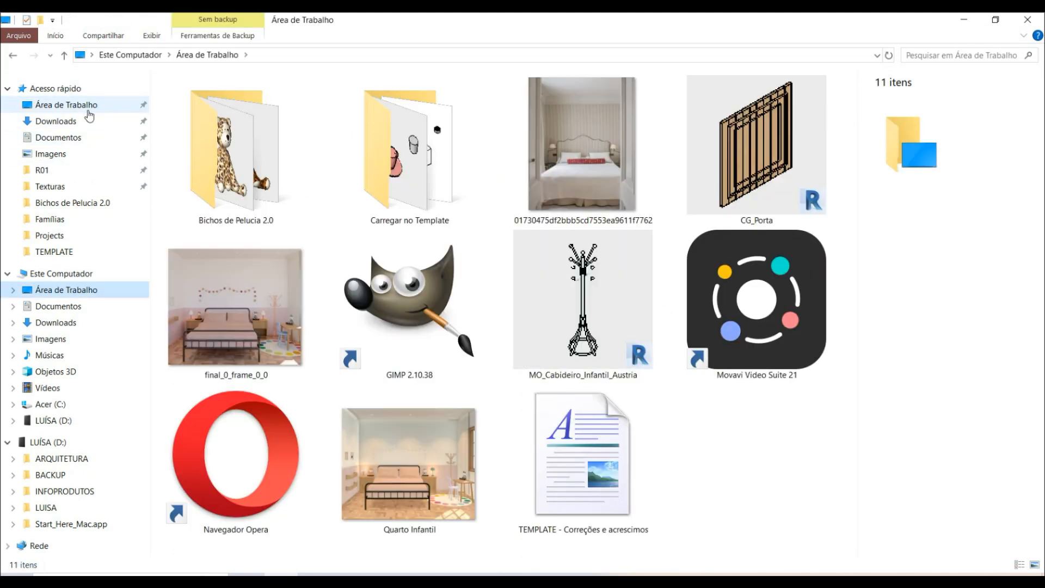
{"action": "left_click", "coordinate": [424, 456]}
{"action": "double_click", "coordinate": [423, 456]}
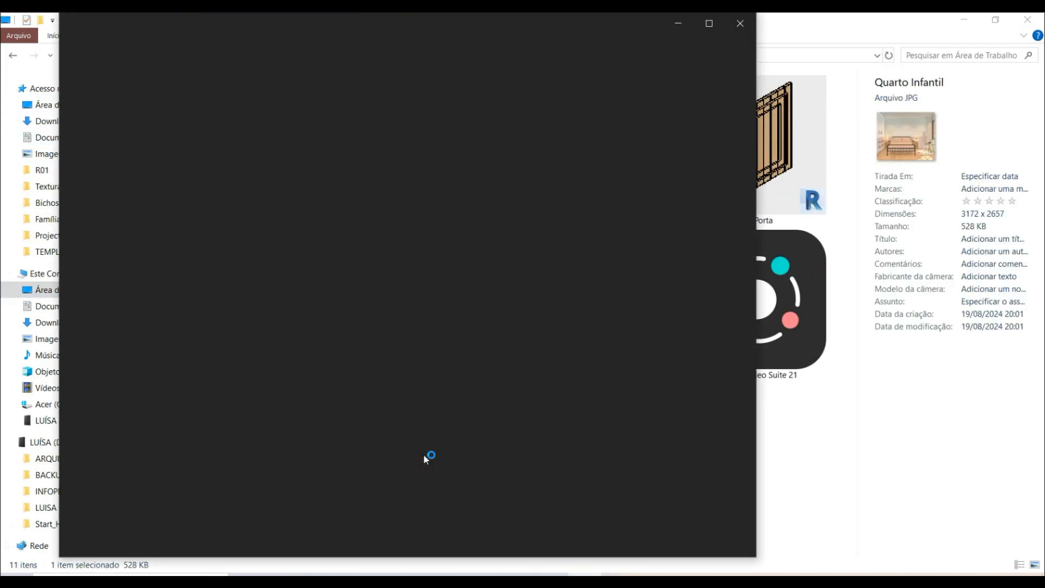
{"action": "left_click", "coordinate": [717, 33]}
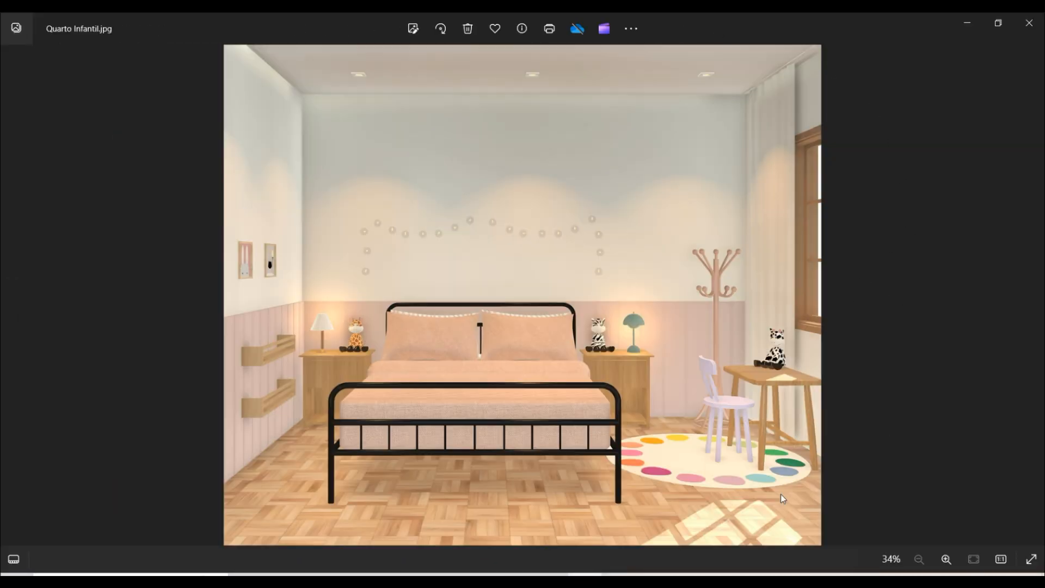
Compare the exported image with the Quarto Infantil cloud rendering in the browser, then return to Vista 3D 1 in Revit.
{"action": "left_click", "coordinate": [381, 519]}
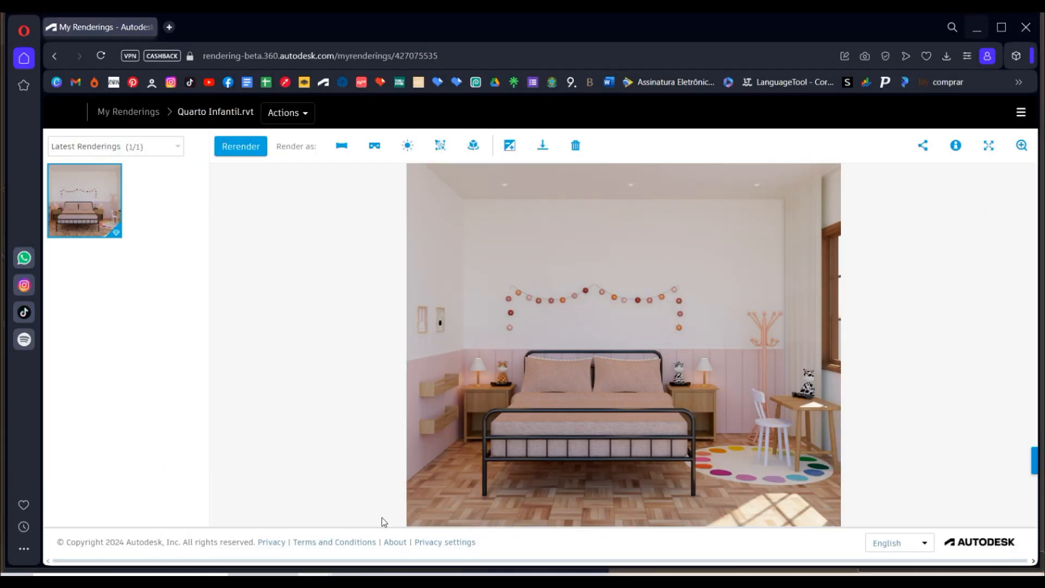
{"action": "left_click", "coordinate": [978, 28]}
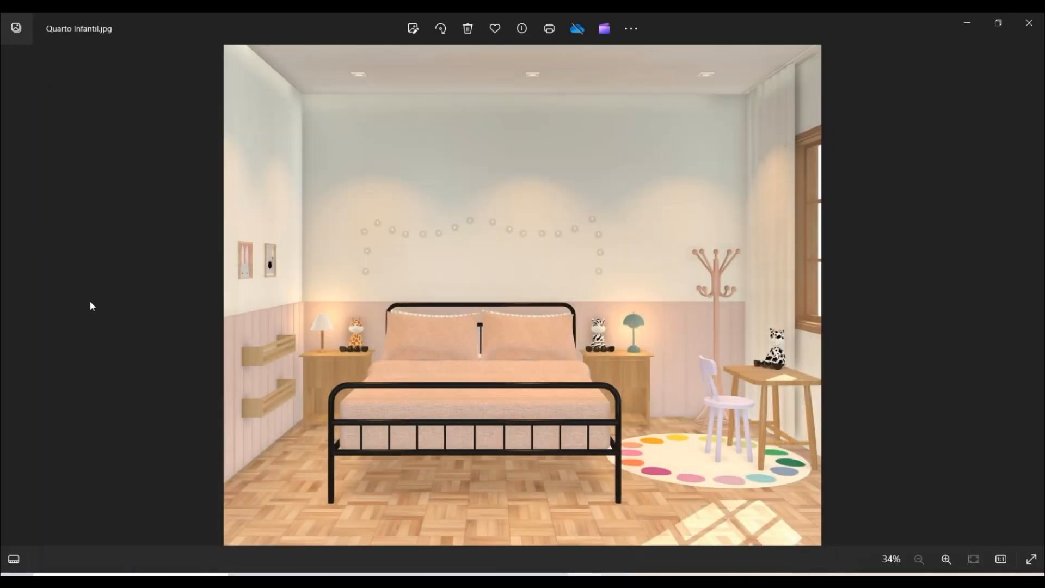
{"action": "left_click", "coordinate": [969, 18]}
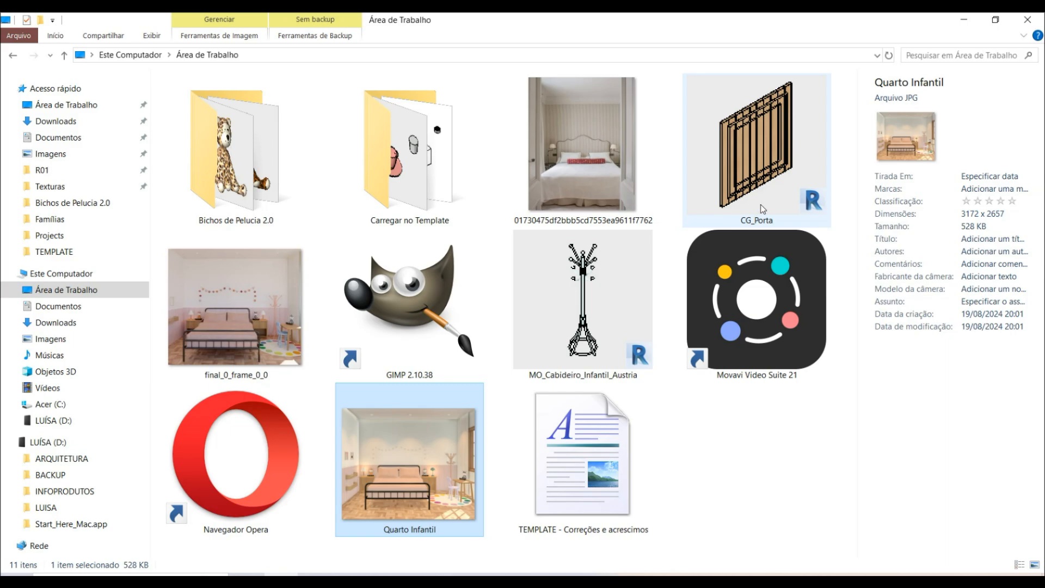
{"action": "left_click", "coordinate": [976, 21]}
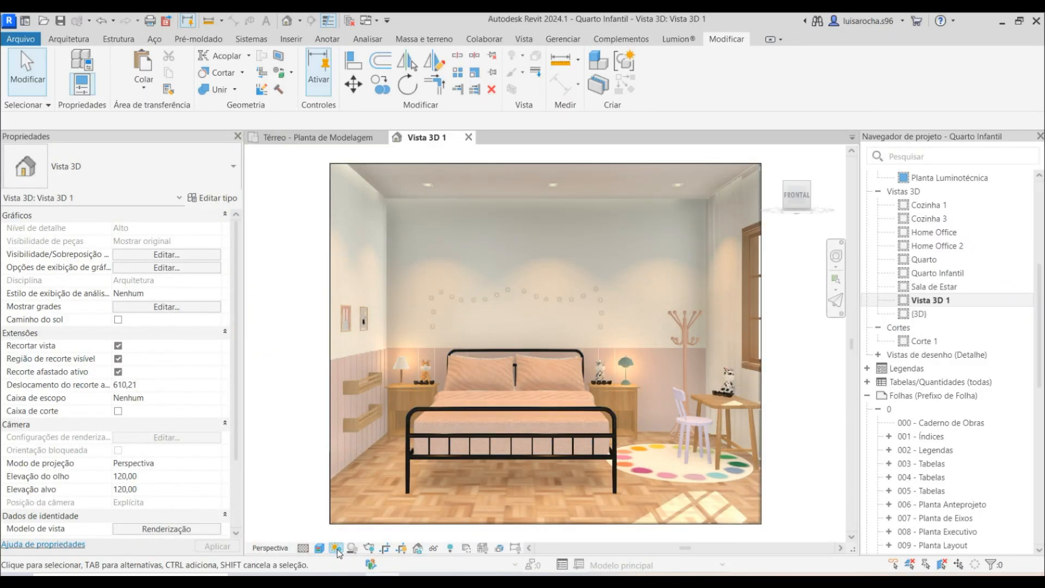